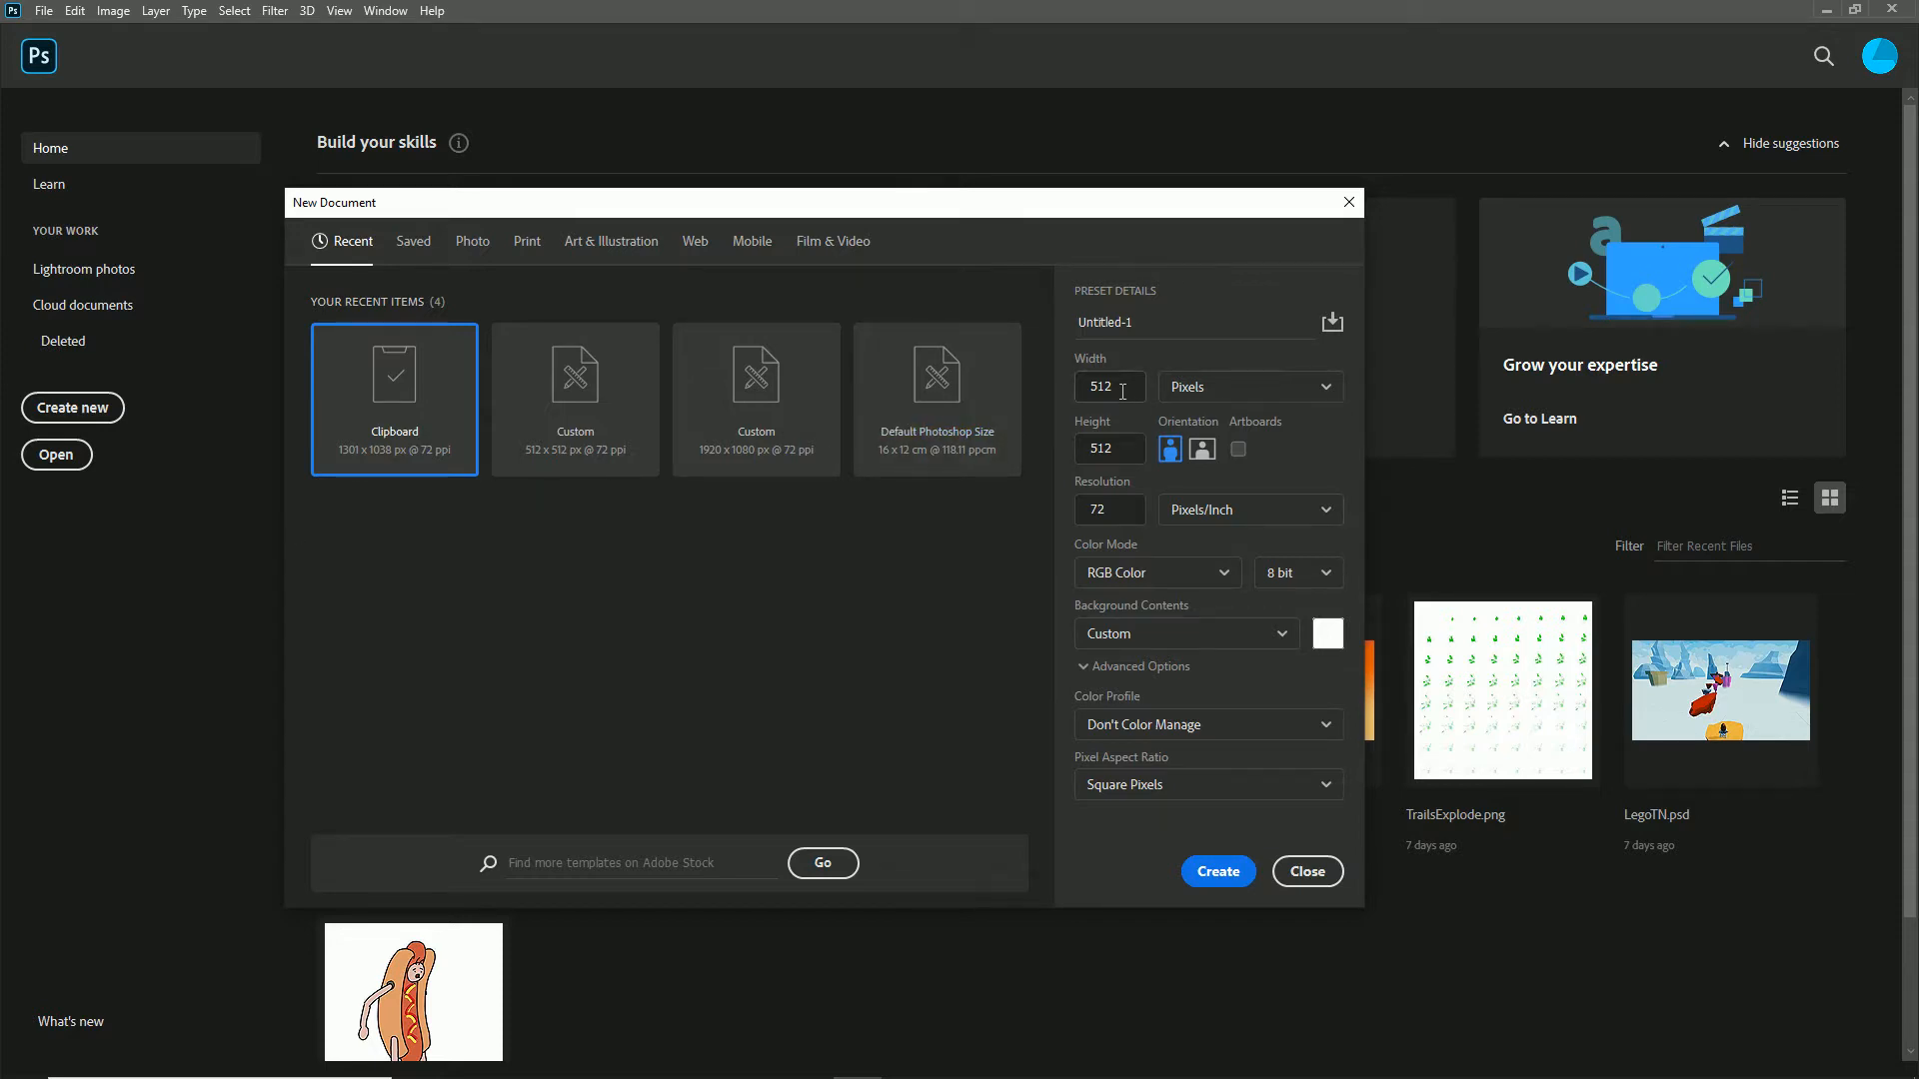
Step: Create the 512 × 512 pixel document and draw a black rectangle about 550 × 551 px covering the whole canvas
{"action": "left_click", "coordinate": [1221, 872]}
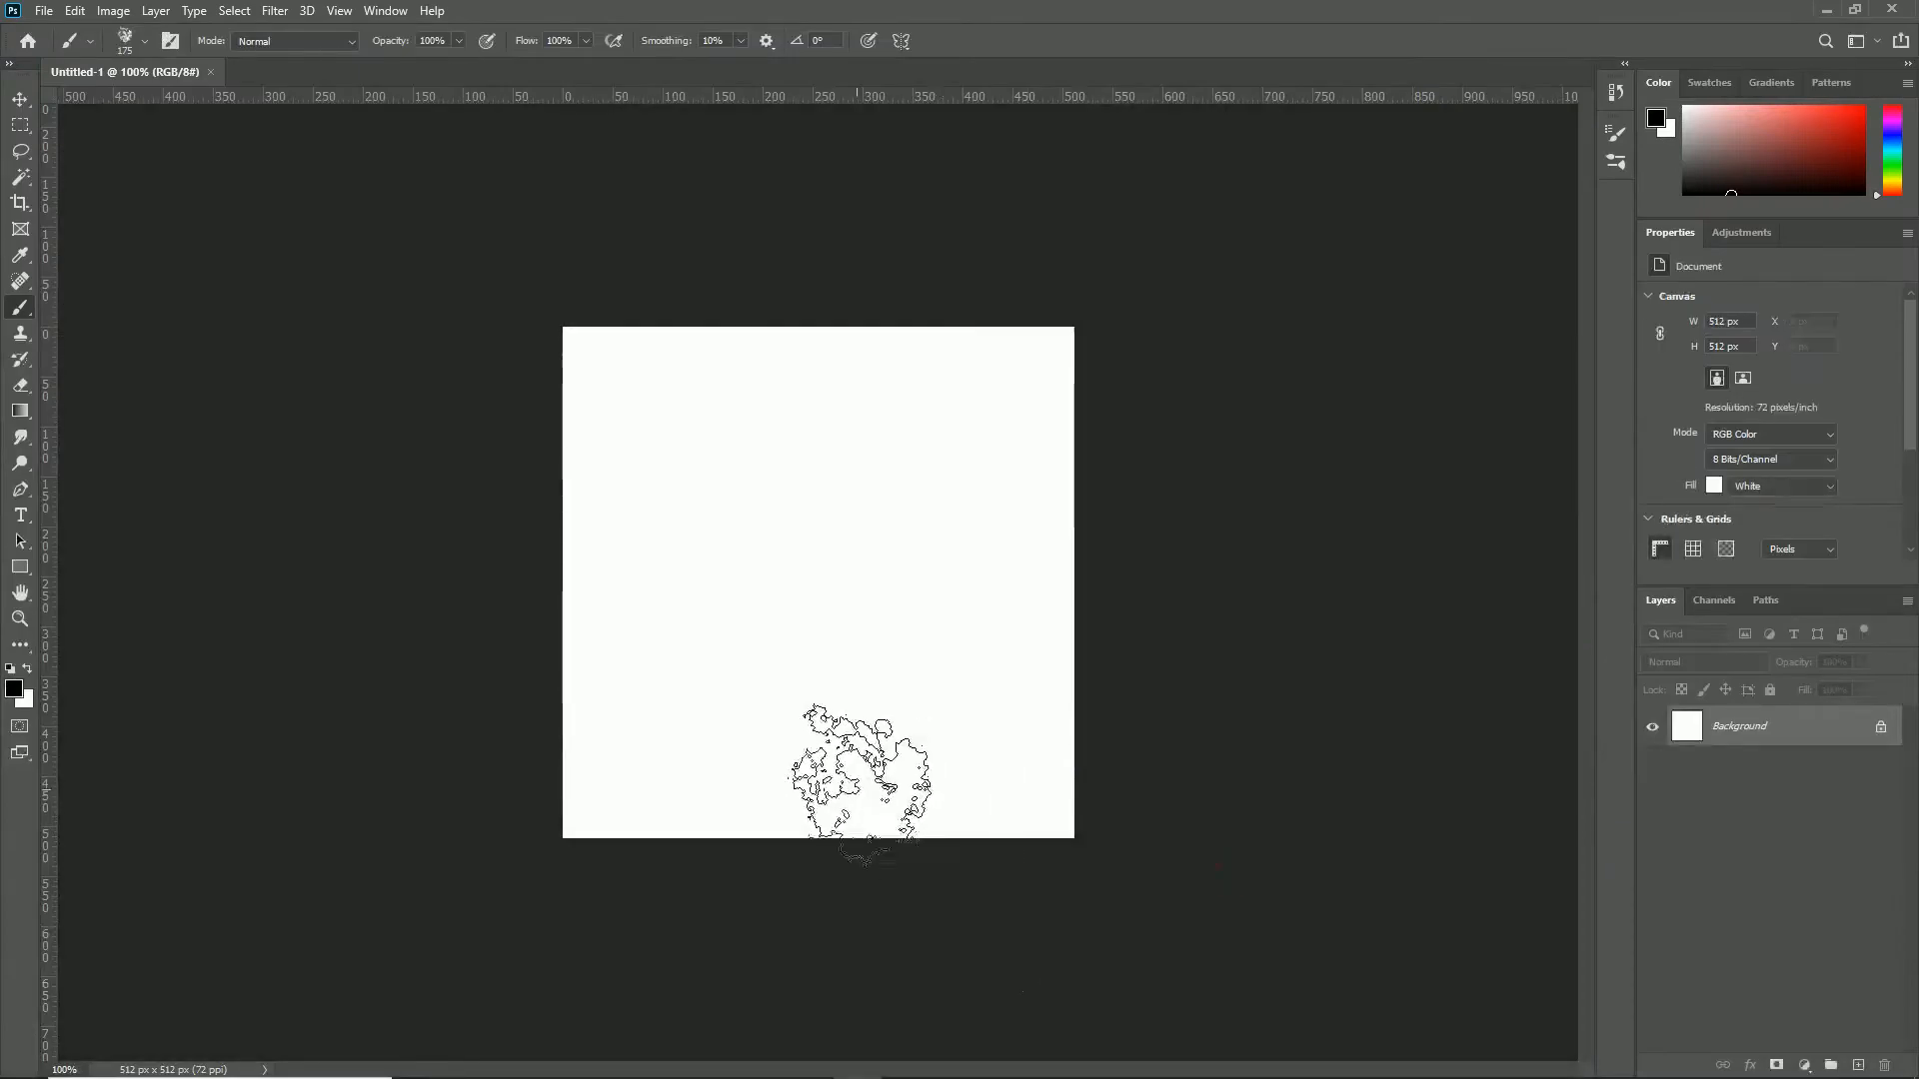
{"action": "scroll", "coordinate": [781, 757], "scroll_direction": "up", "scroll_amount": 2, "text": "alt"}
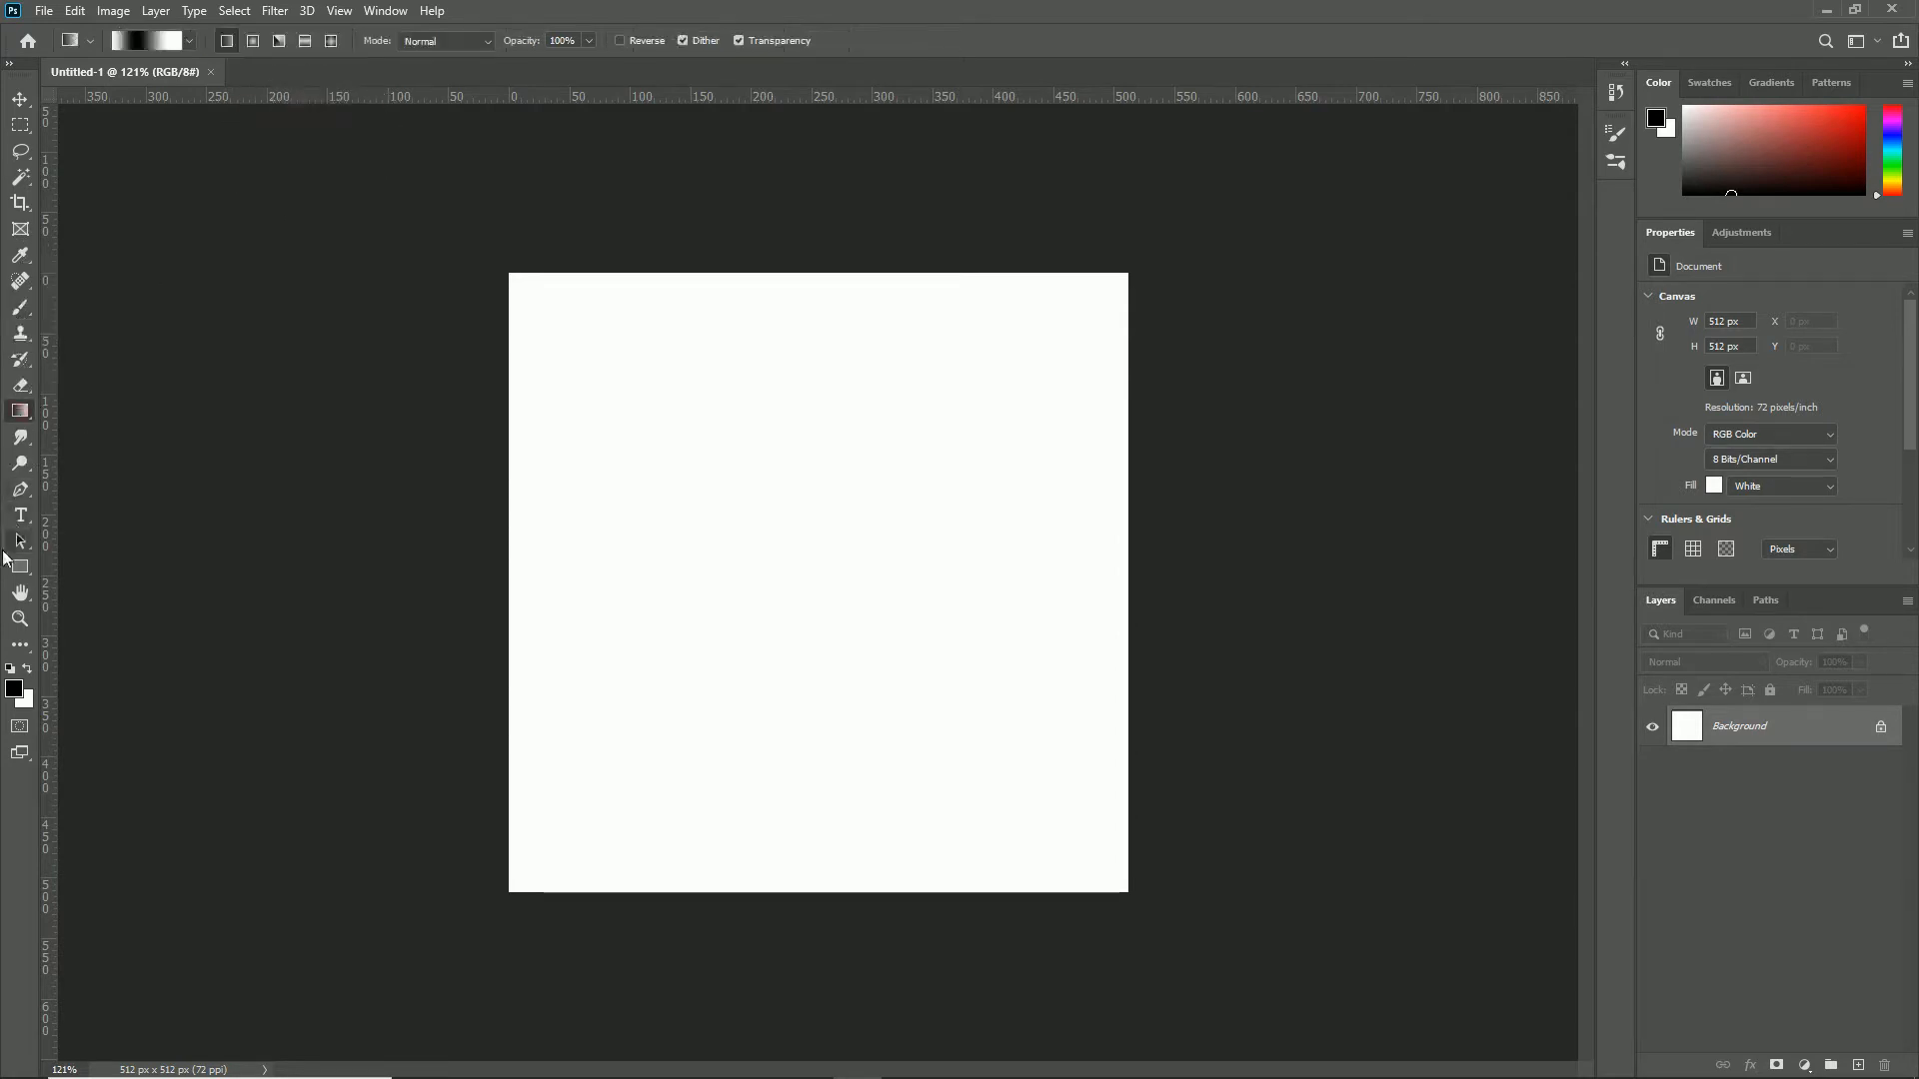
{"action": "left_click", "coordinate": [20, 566]}
{"action": "left_click_drag", "start_coordinate": [495, 261], "coordinate": [1161, 927]}
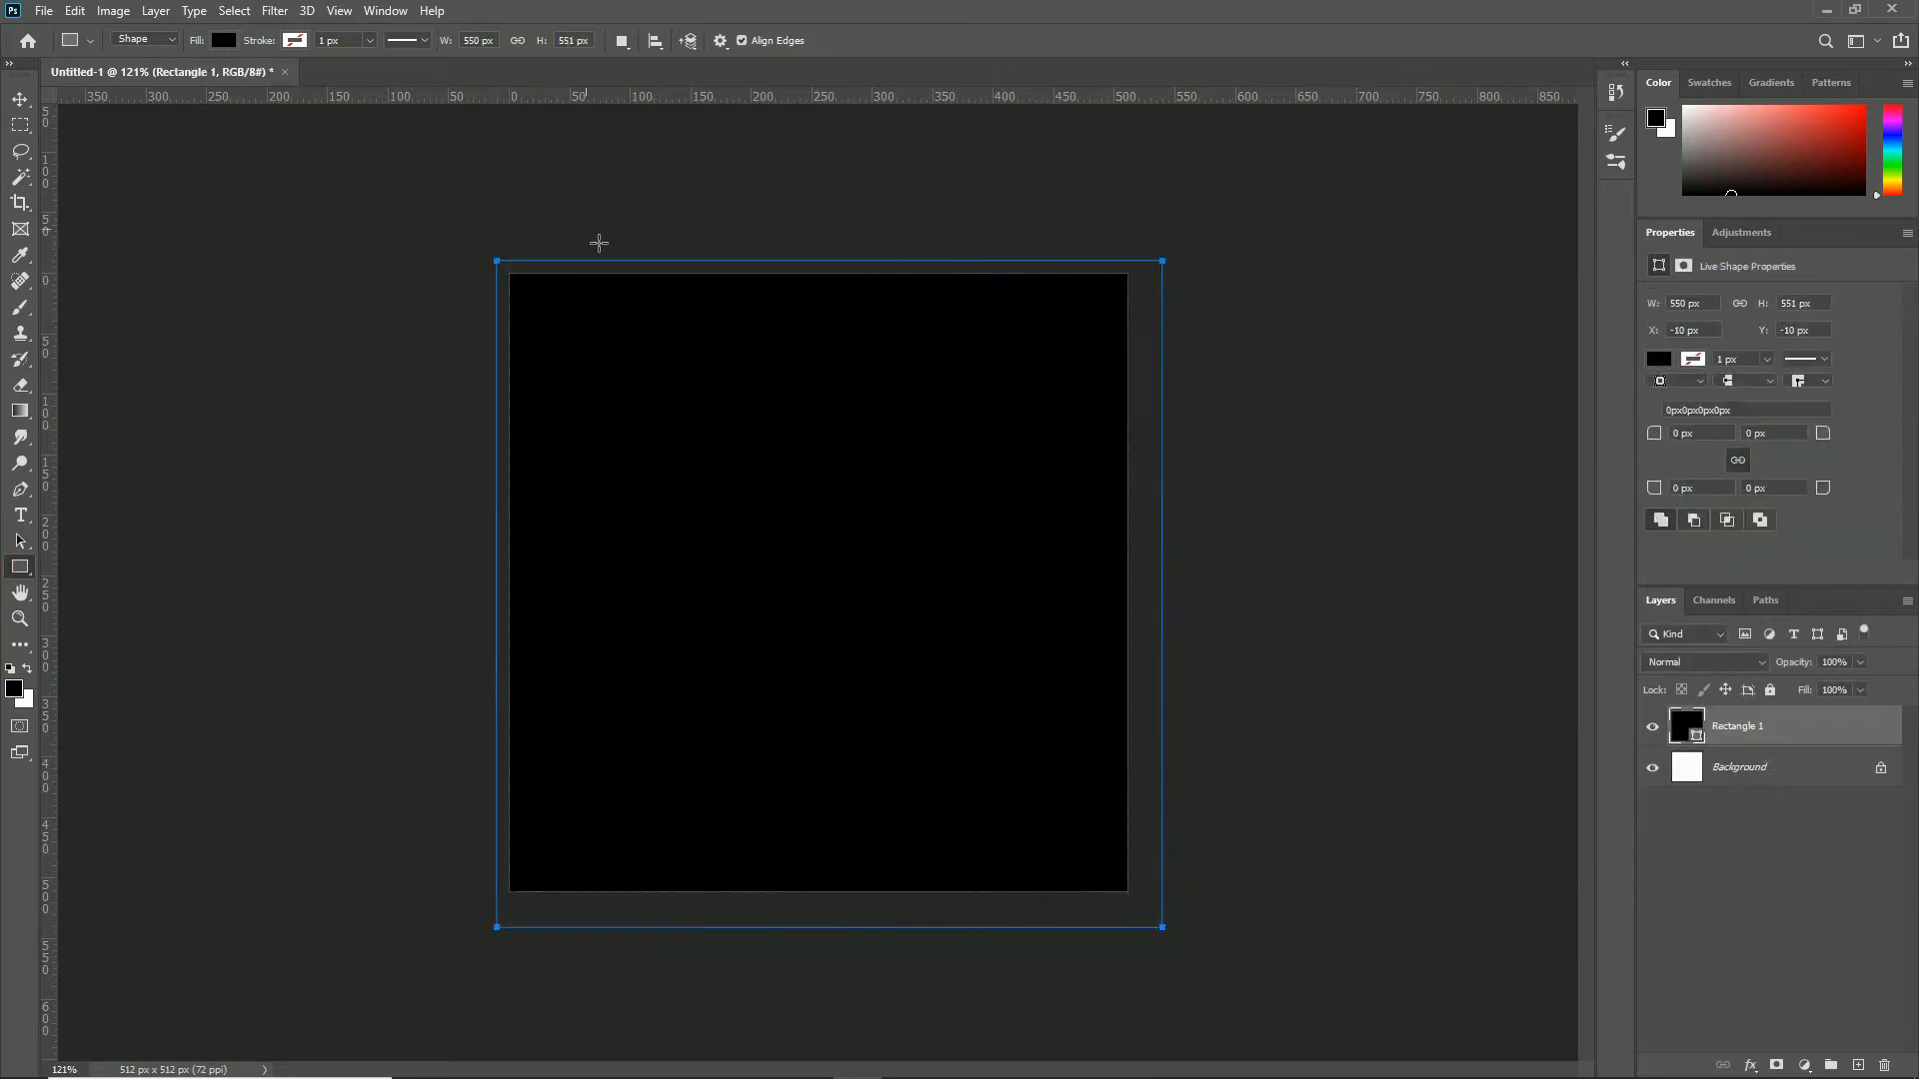
Step: Rasterize the rectangle and apply the Fibers render filter with variance 13, strength 17 and a randomized pattern
{"action": "left_click", "coordinate": [275, 12]}
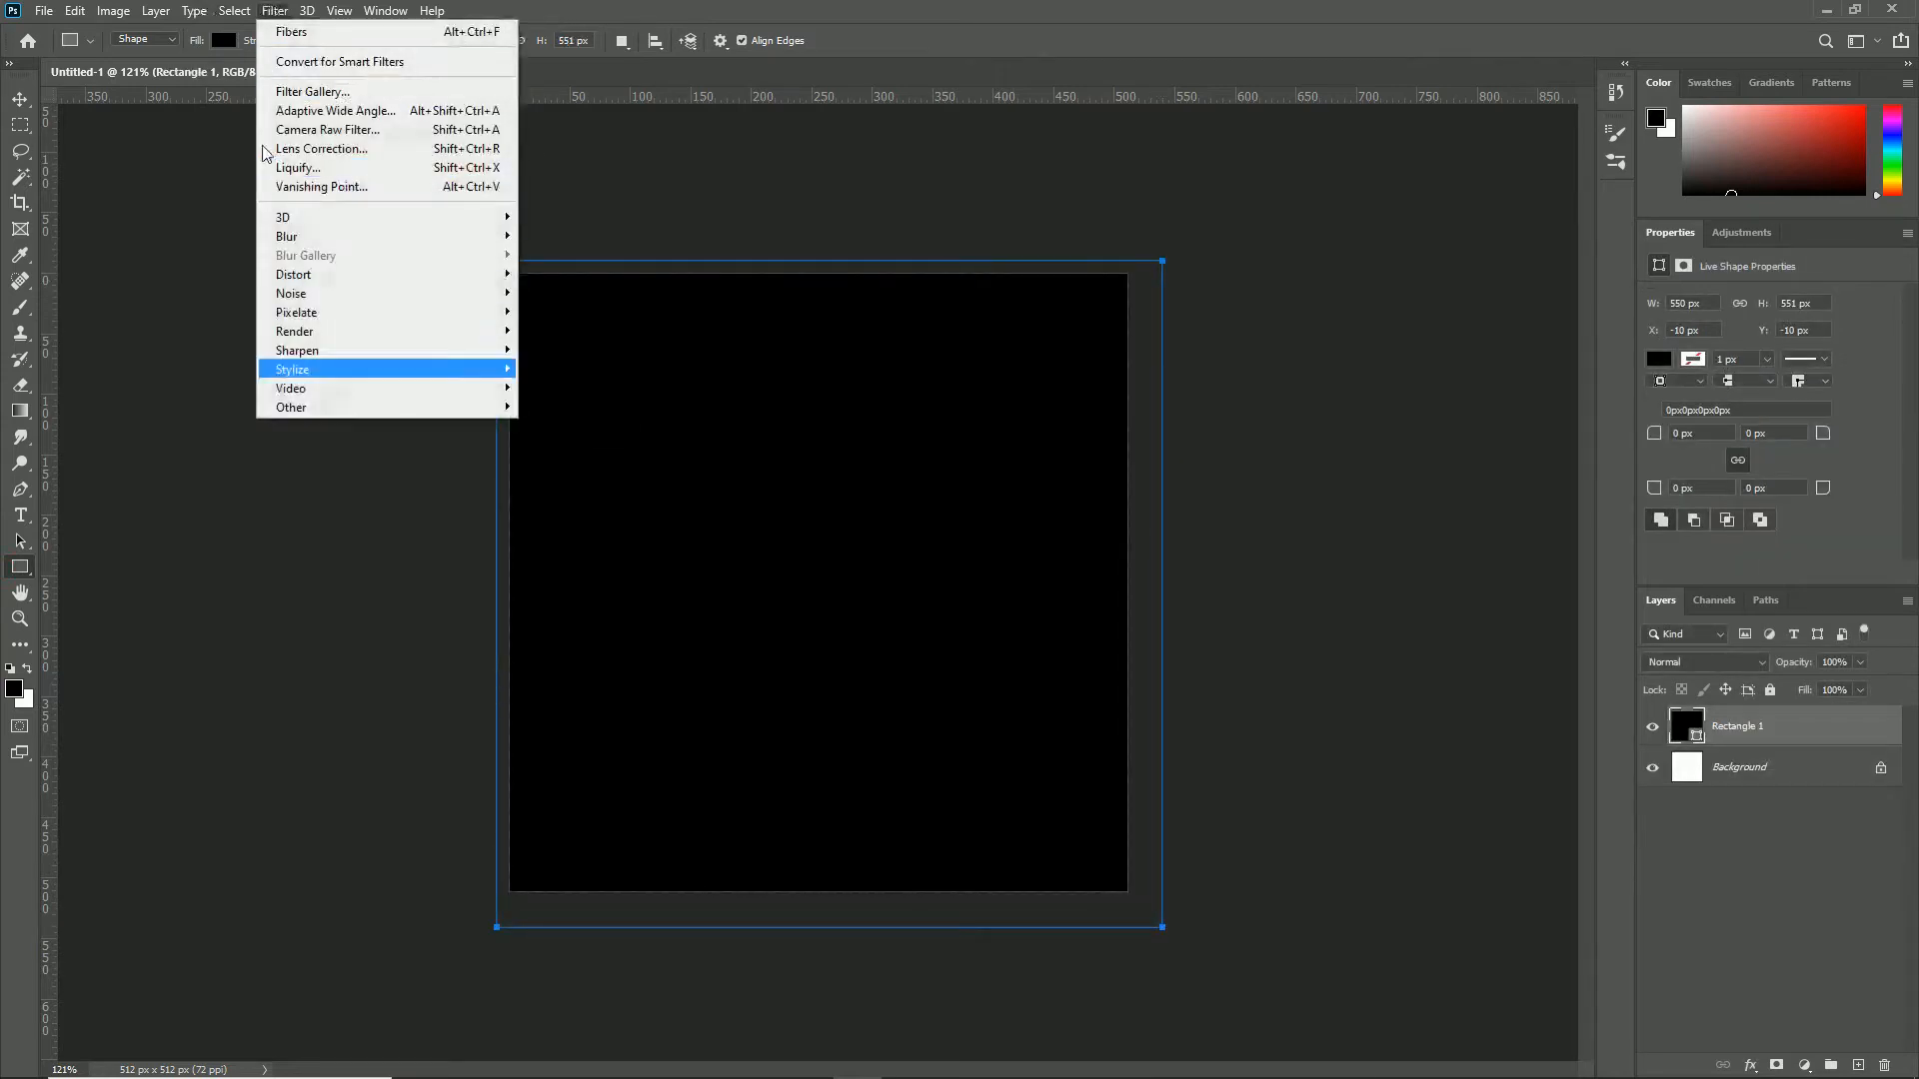
{"action": "left_click", "coordinate": [336, 334]}
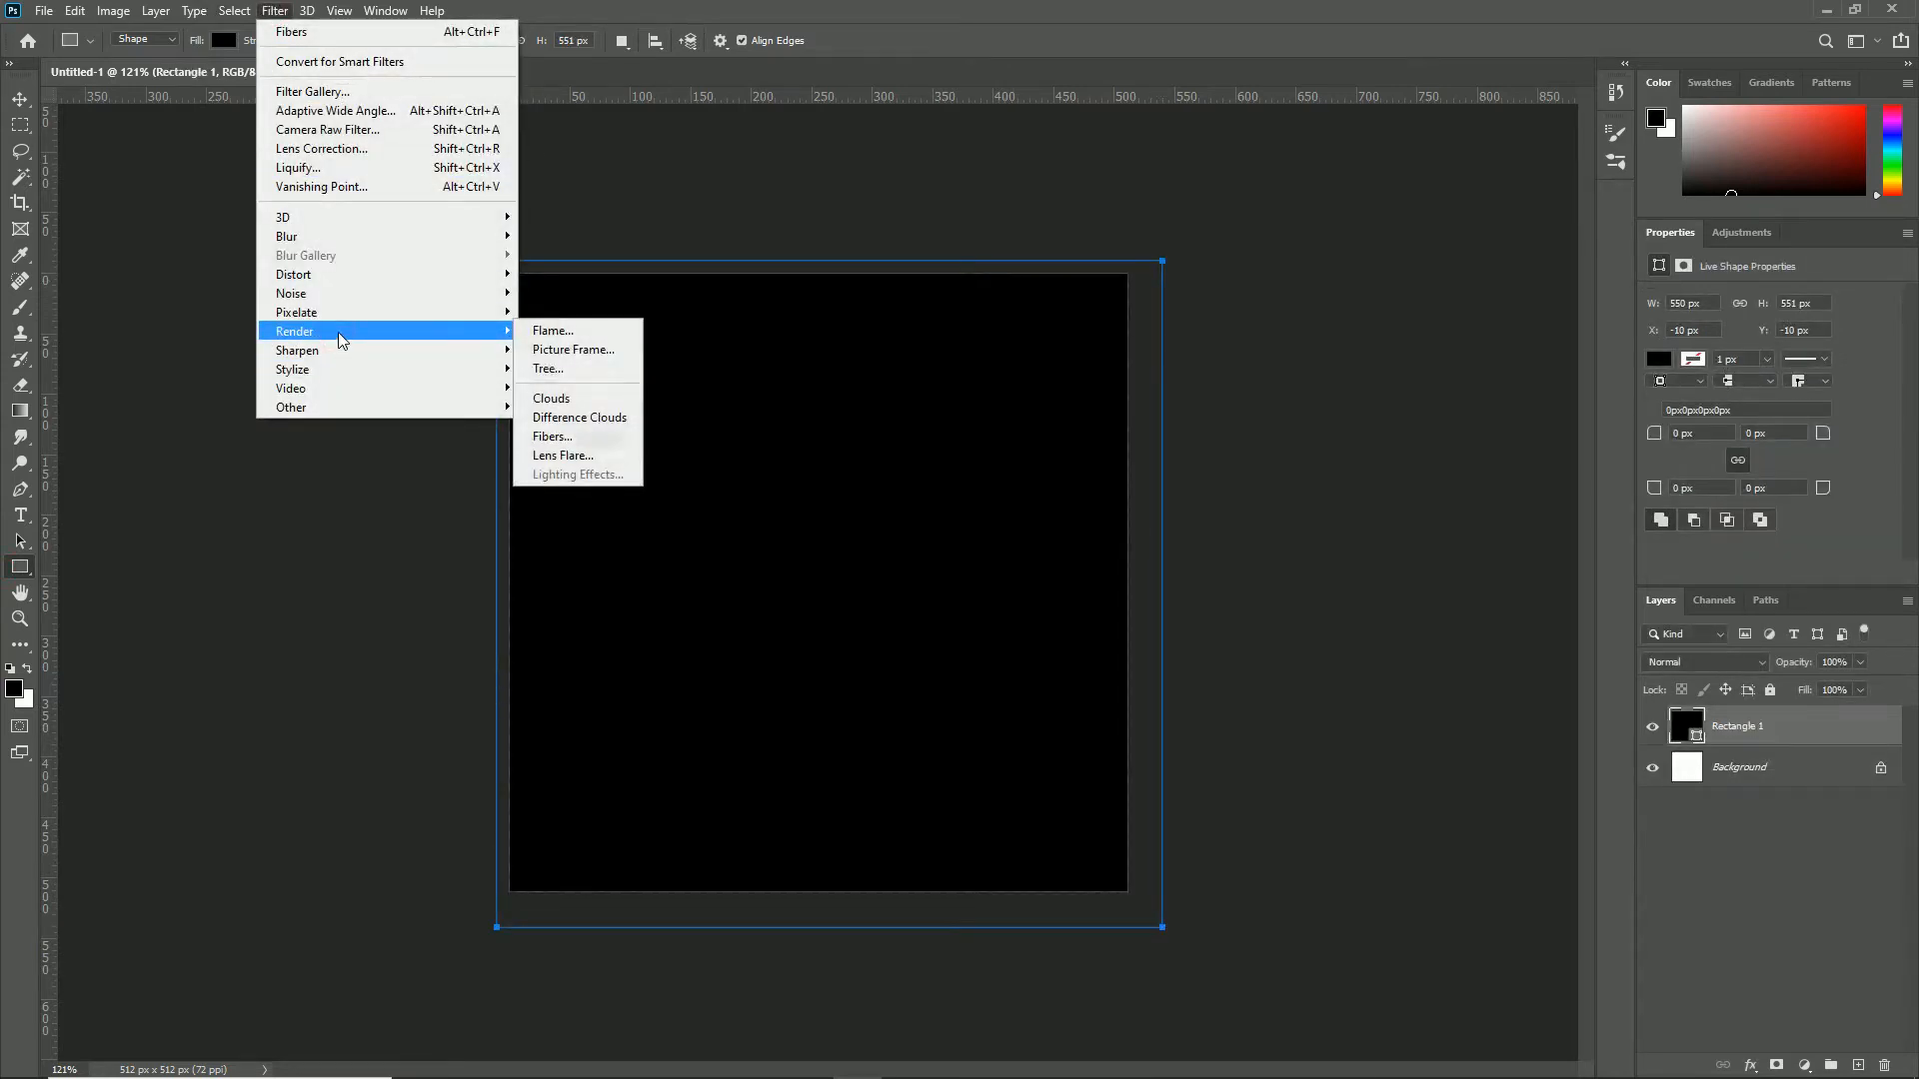
{"action": "left_click", "coordinate": [574, 446]}
{"action": "left_click", "coordinate": [1099, 408]}
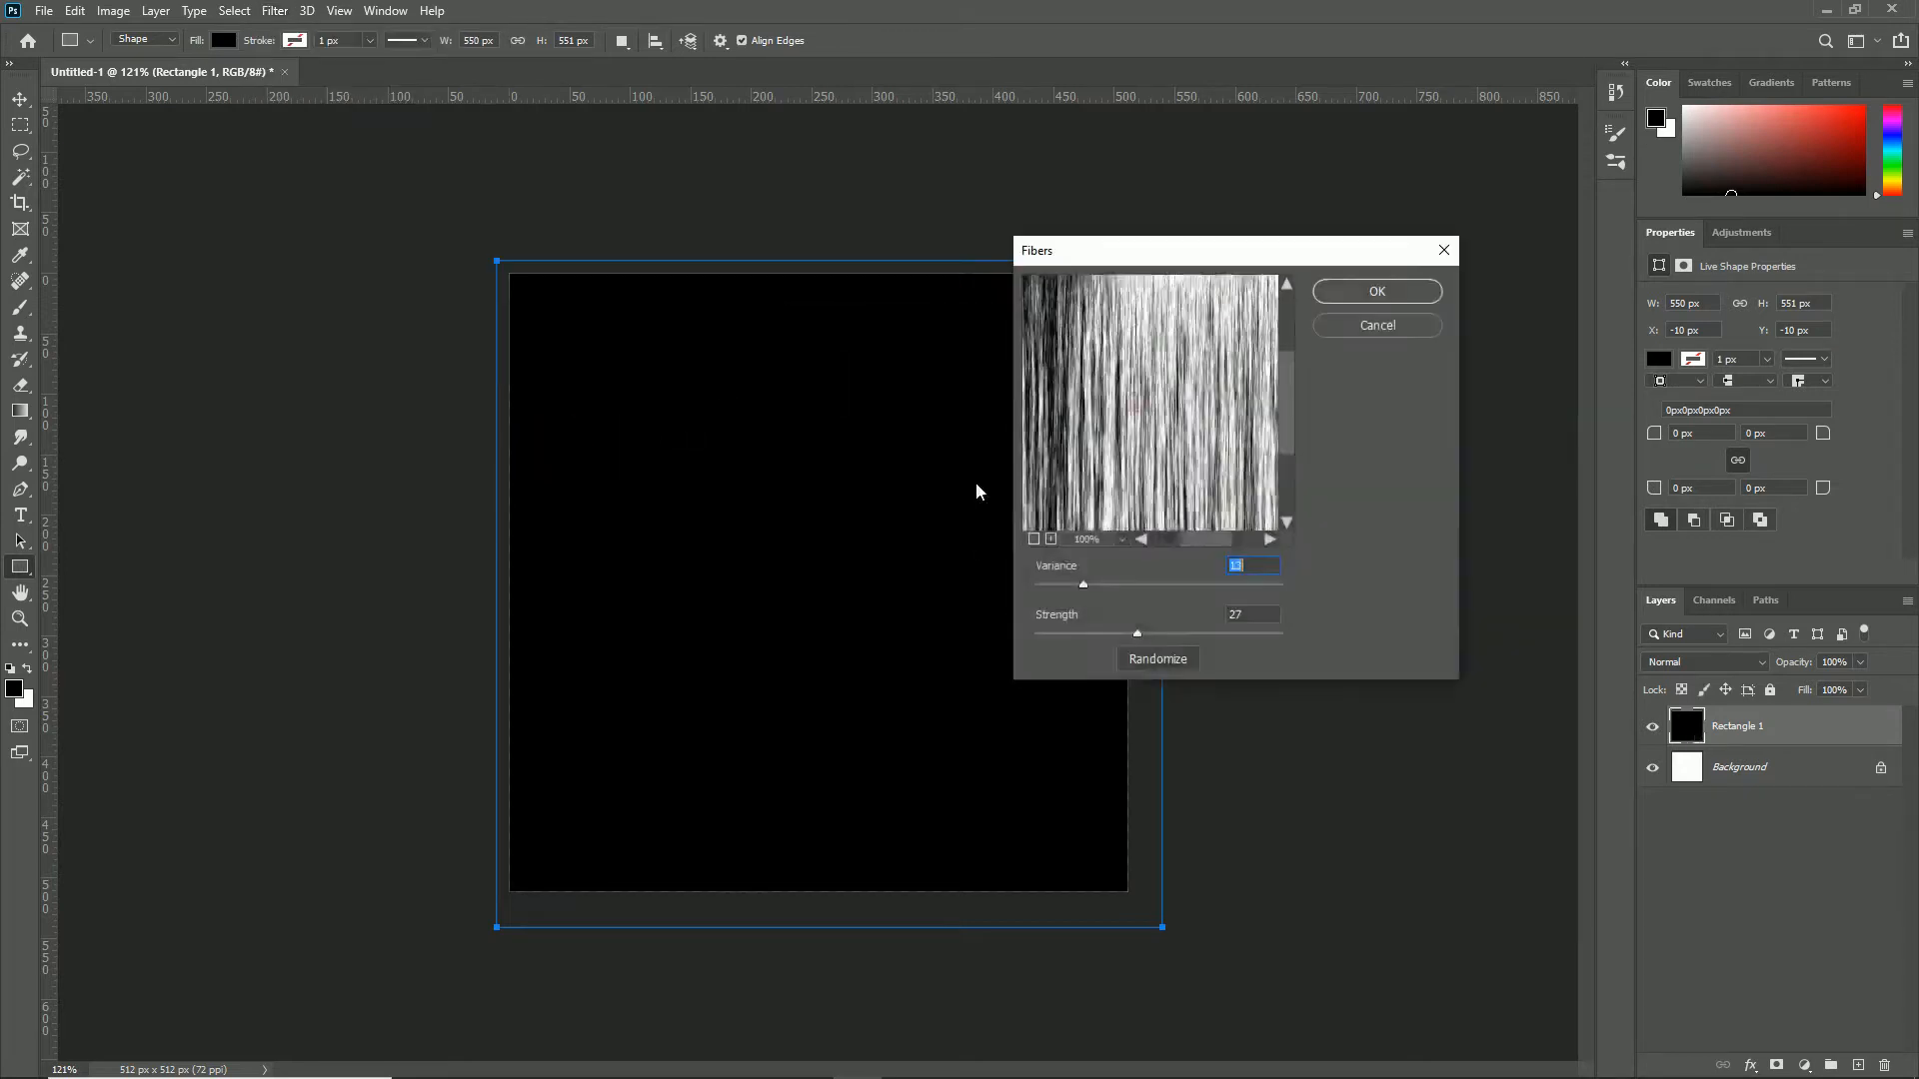
{"action": "left_click_drag", "start_coordinate": [1152, 250], "coordinate": [1247, 234]}
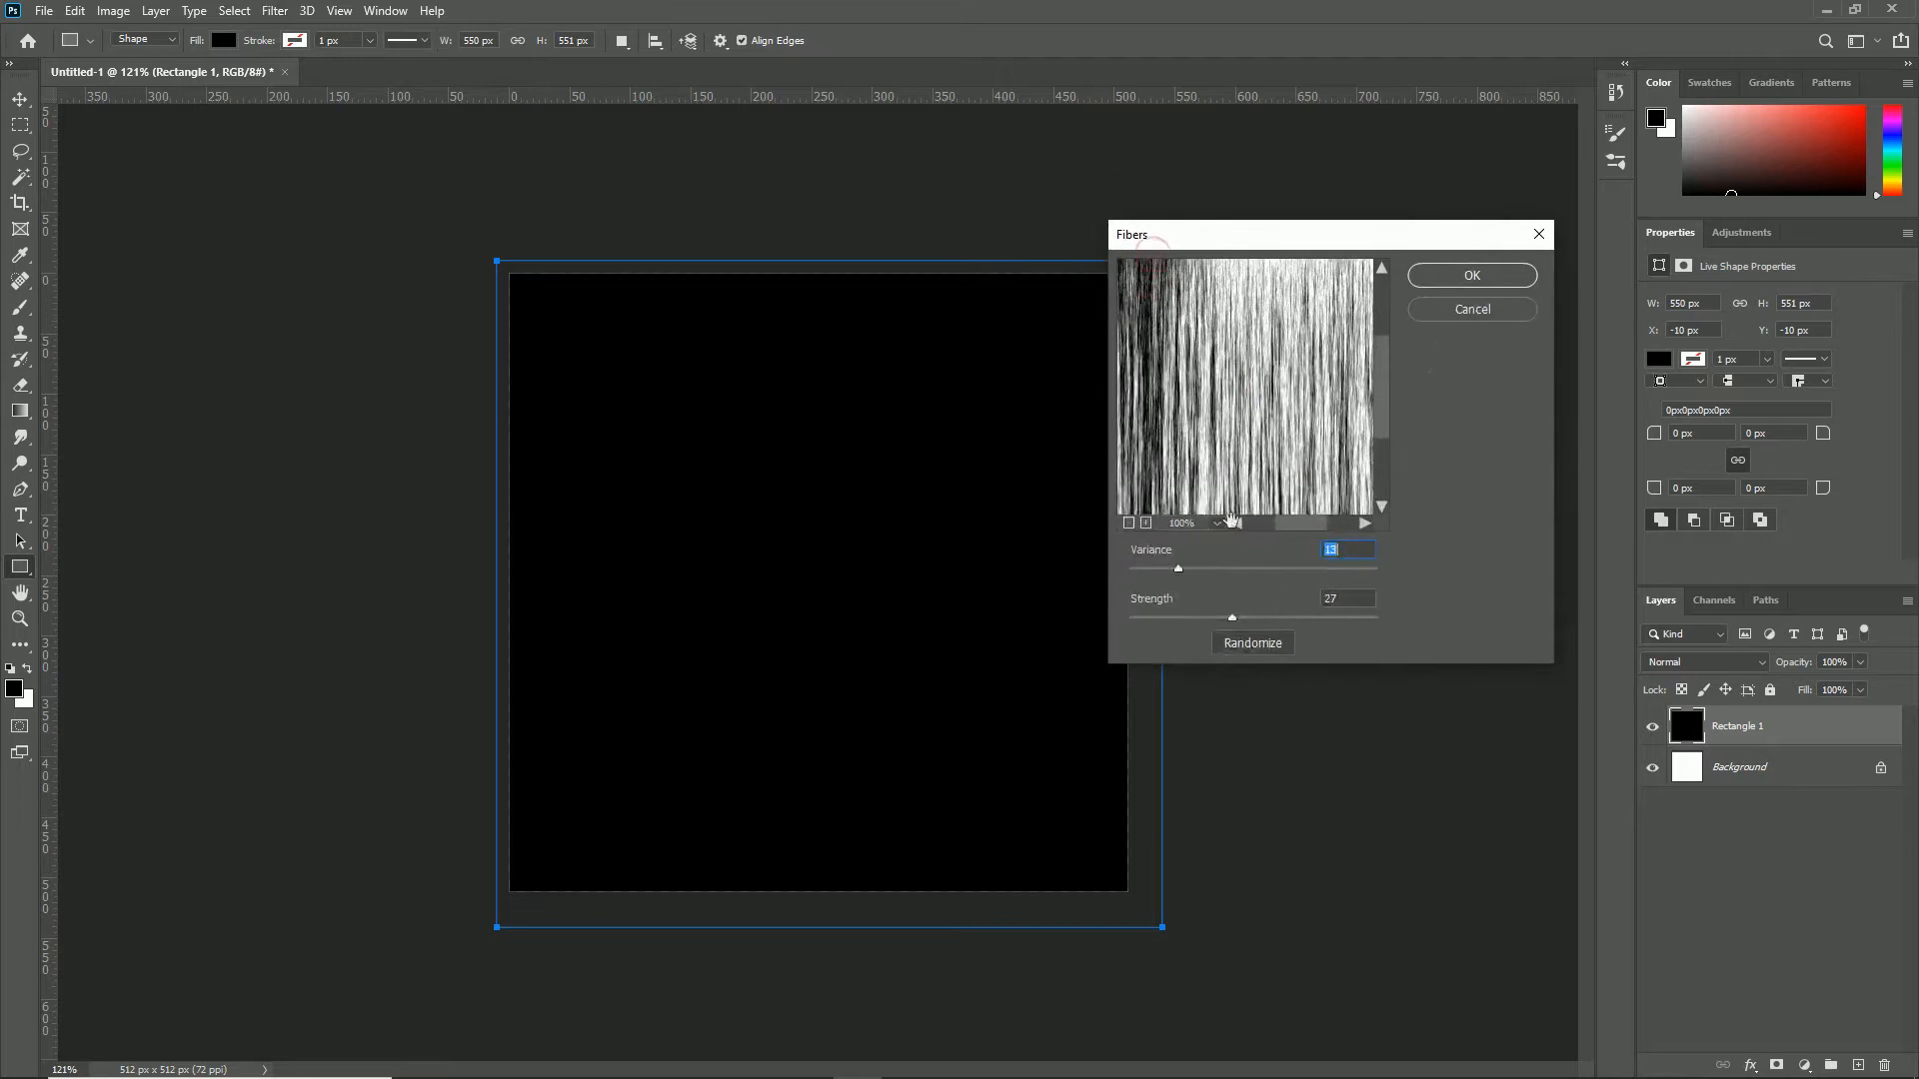
{"action": "left_click_drag", "start_coordinate": [1287, 520], "coordinate": [1181, 574]}
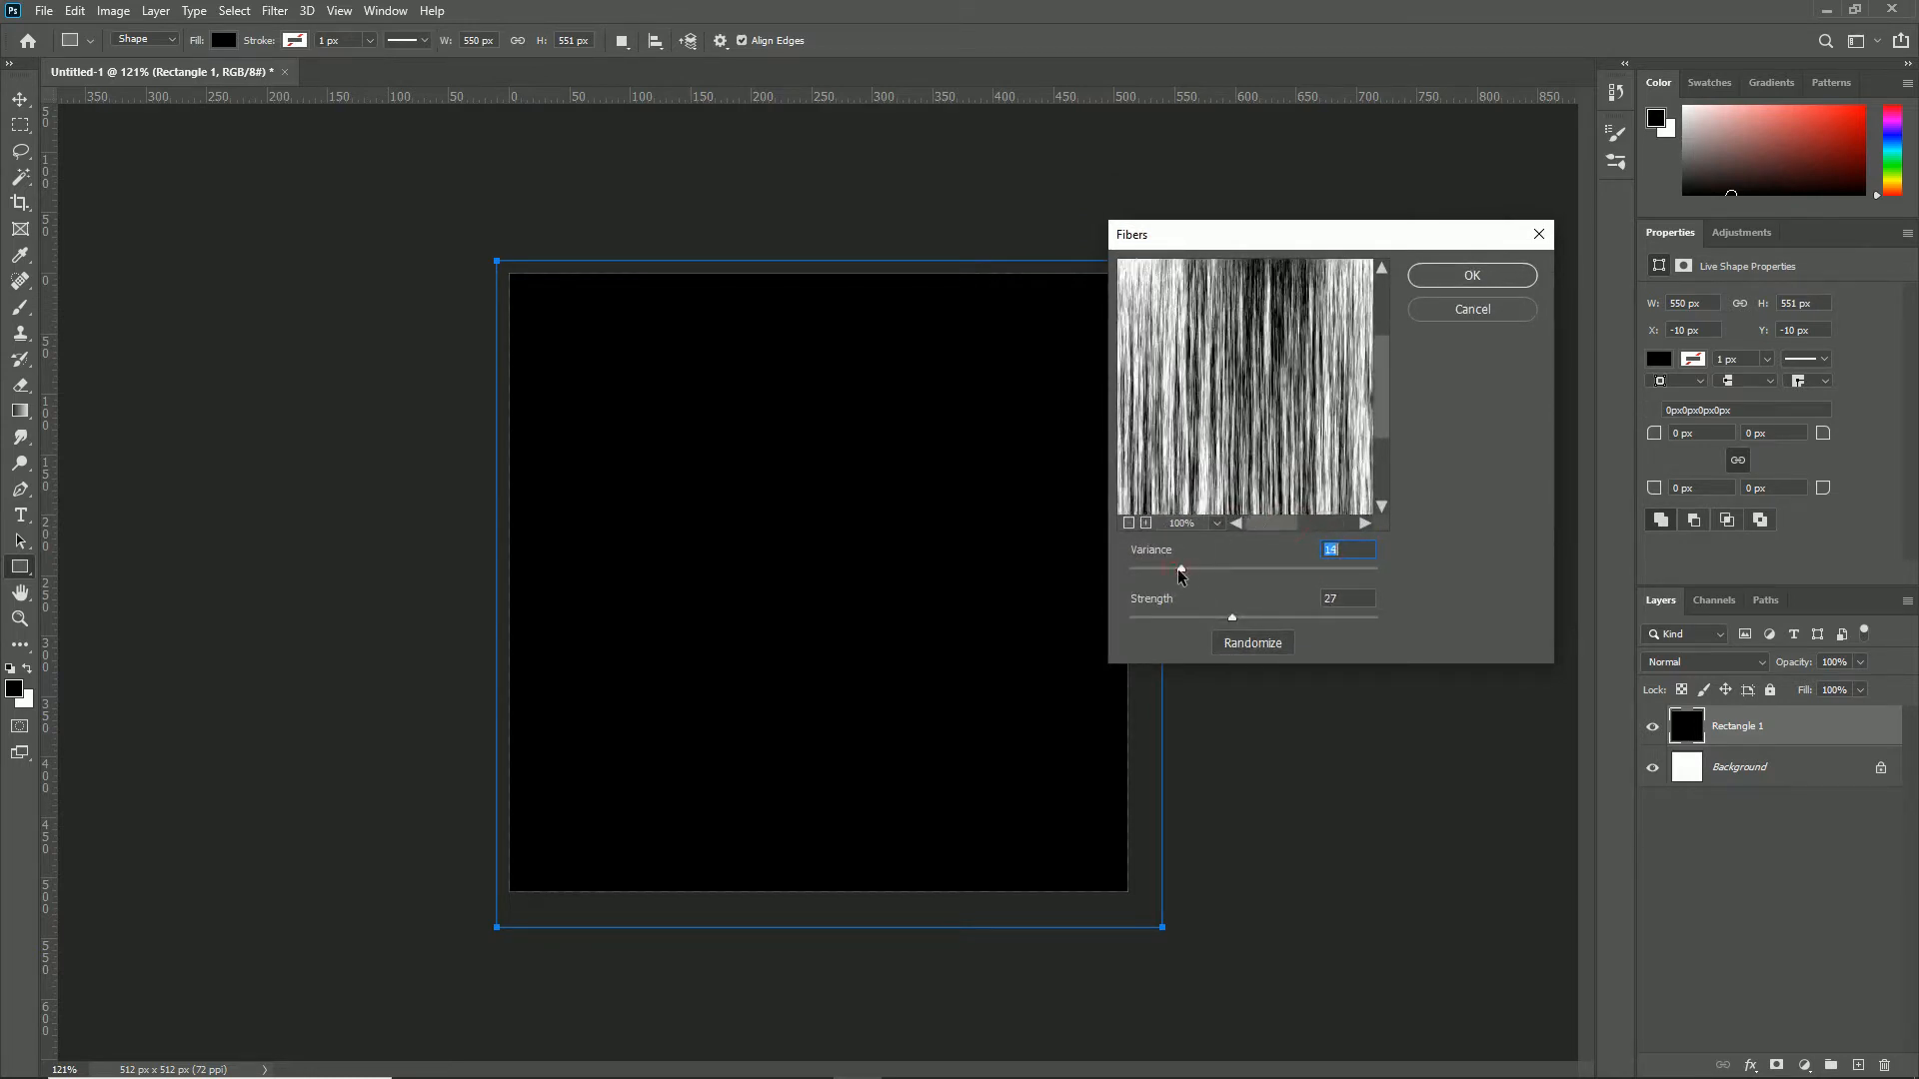
{"action": "left_click", "coordinate": [1233, 621]}
{"action": "mouse_move", "coordinate": [1181, 568]}
{"action": "left_mouse_down"}
{"action": "mouse_move", "coordinate": [1249, 566]}
{"action": "mouse_move", "coordinate": [1181, 572]}
{"action": "left_mouse_up"}
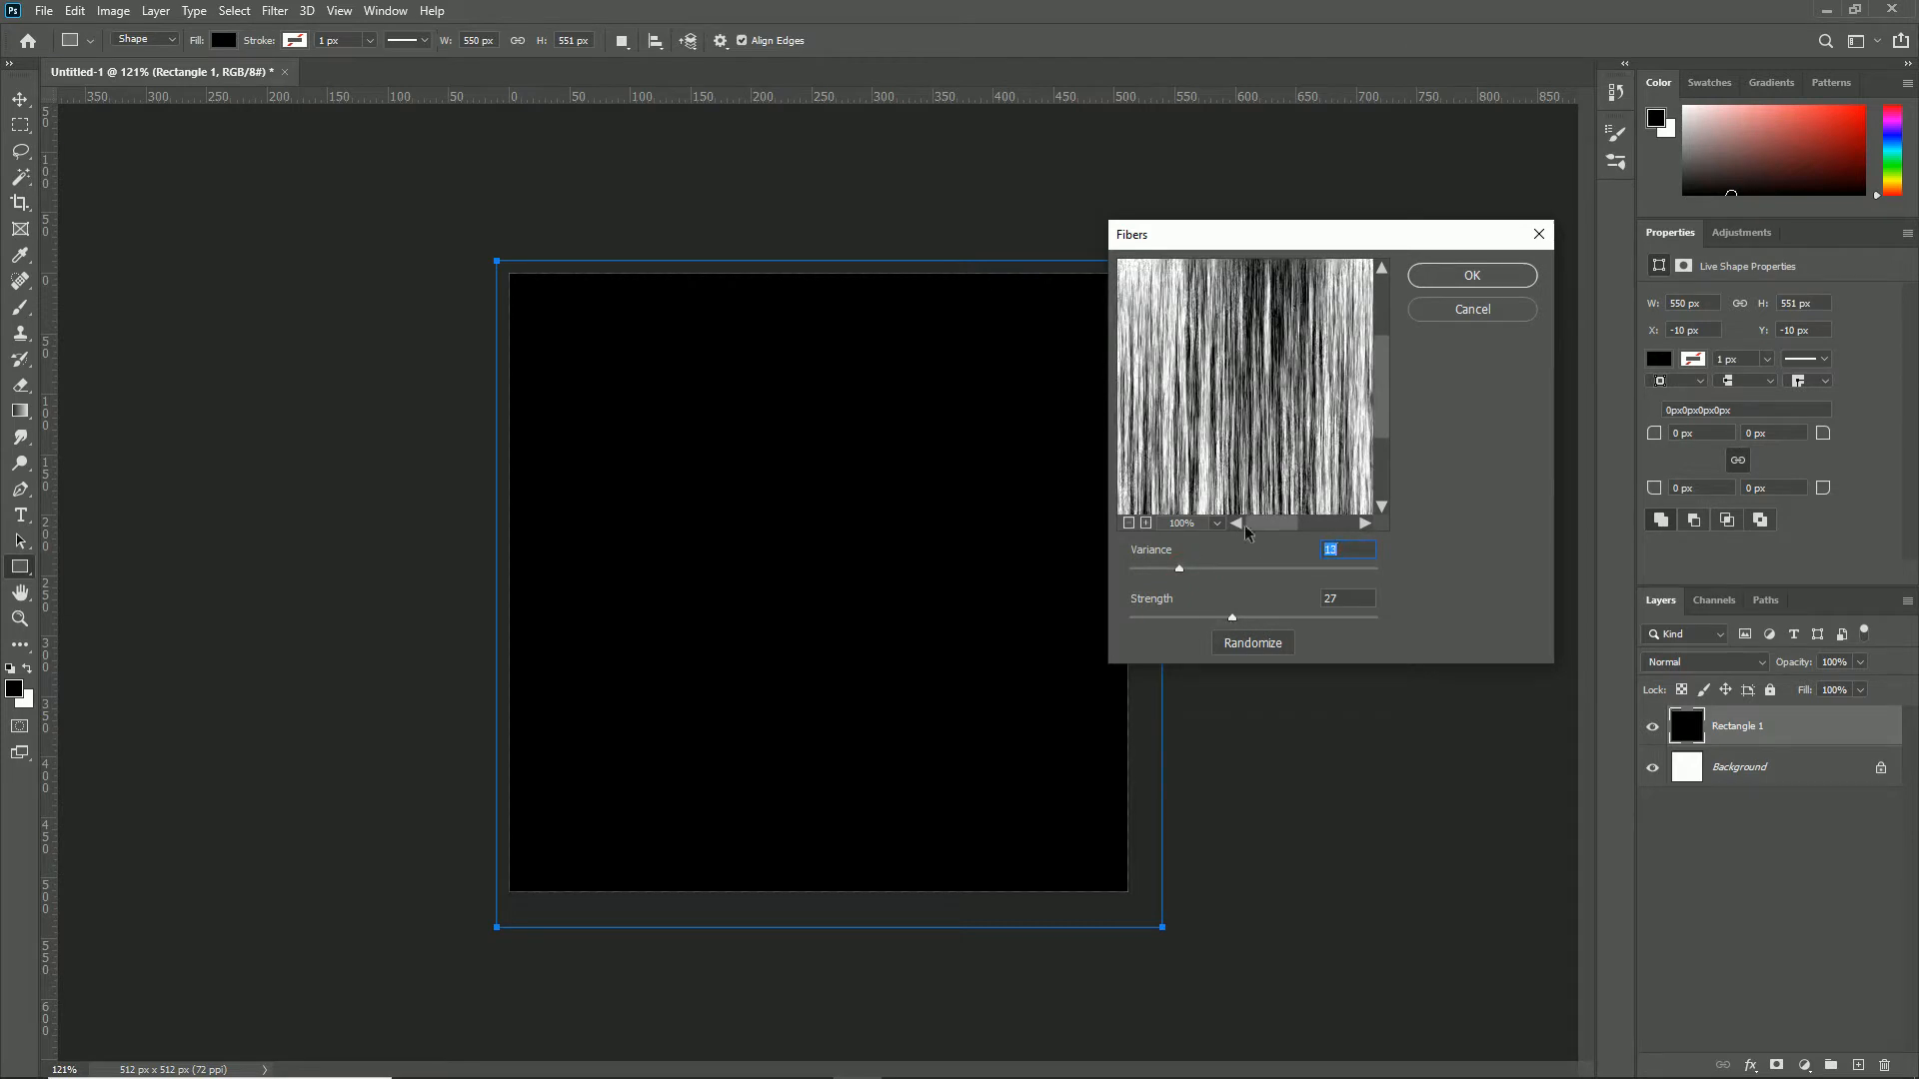
{"action": "left_click_drag", "start_coordinate": [1231, 614], "coordinate": [1180, 619]}
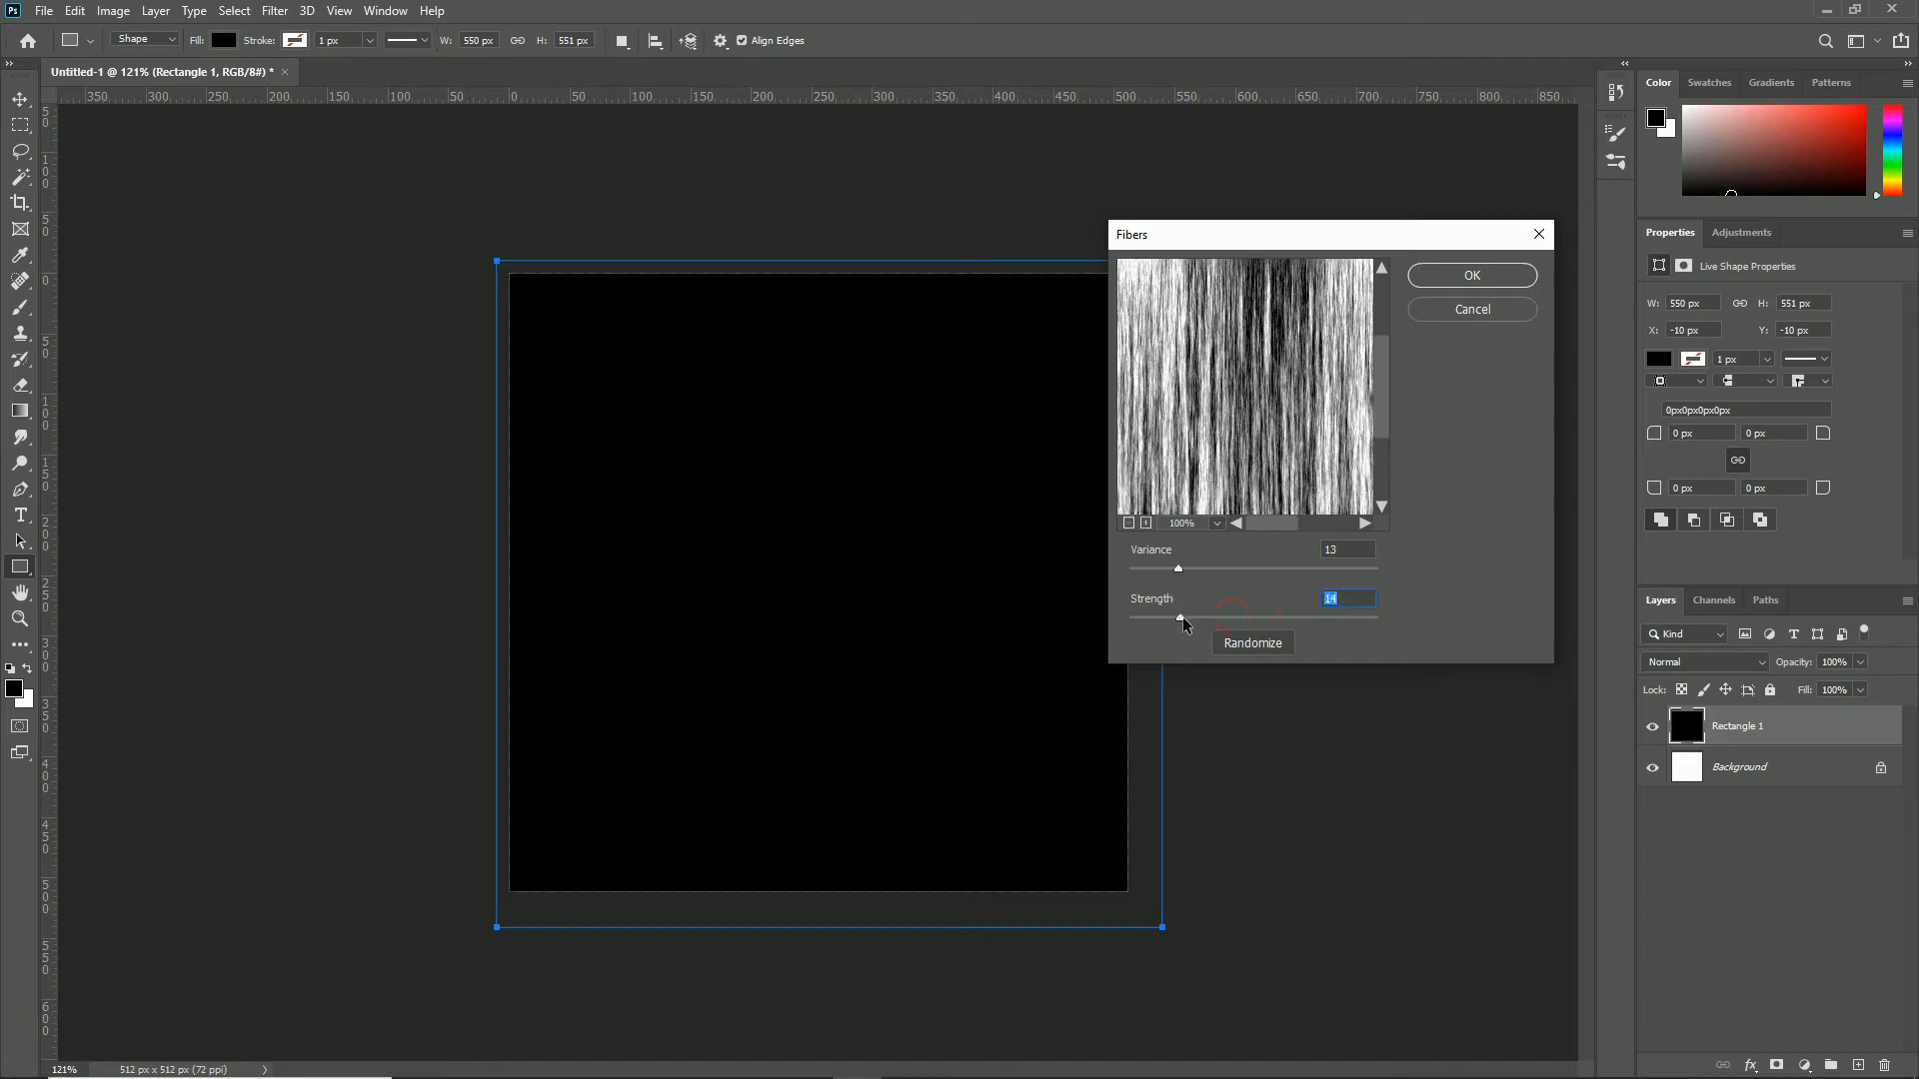
{"action": "left_click", "coordinate": [1232, 644]}
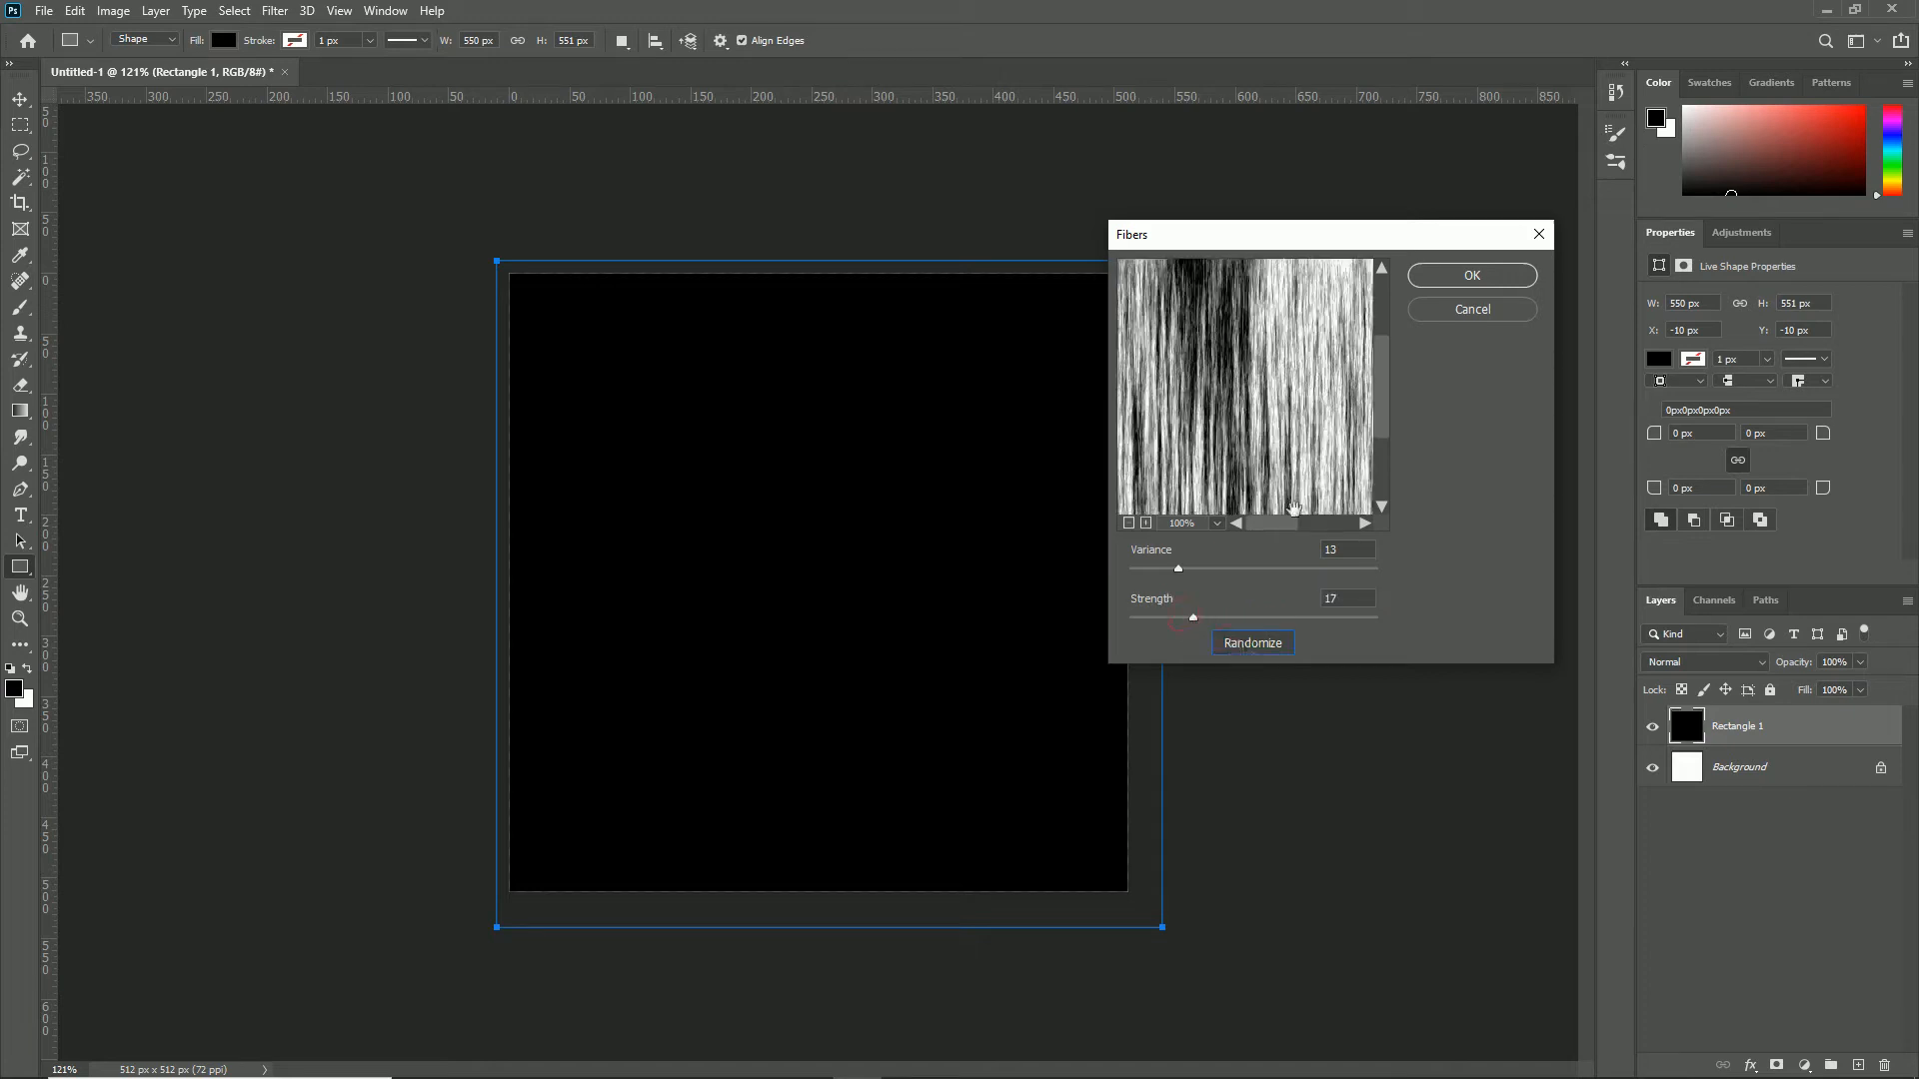
{"action": "left_click", "coordinate": [1466, 284]}
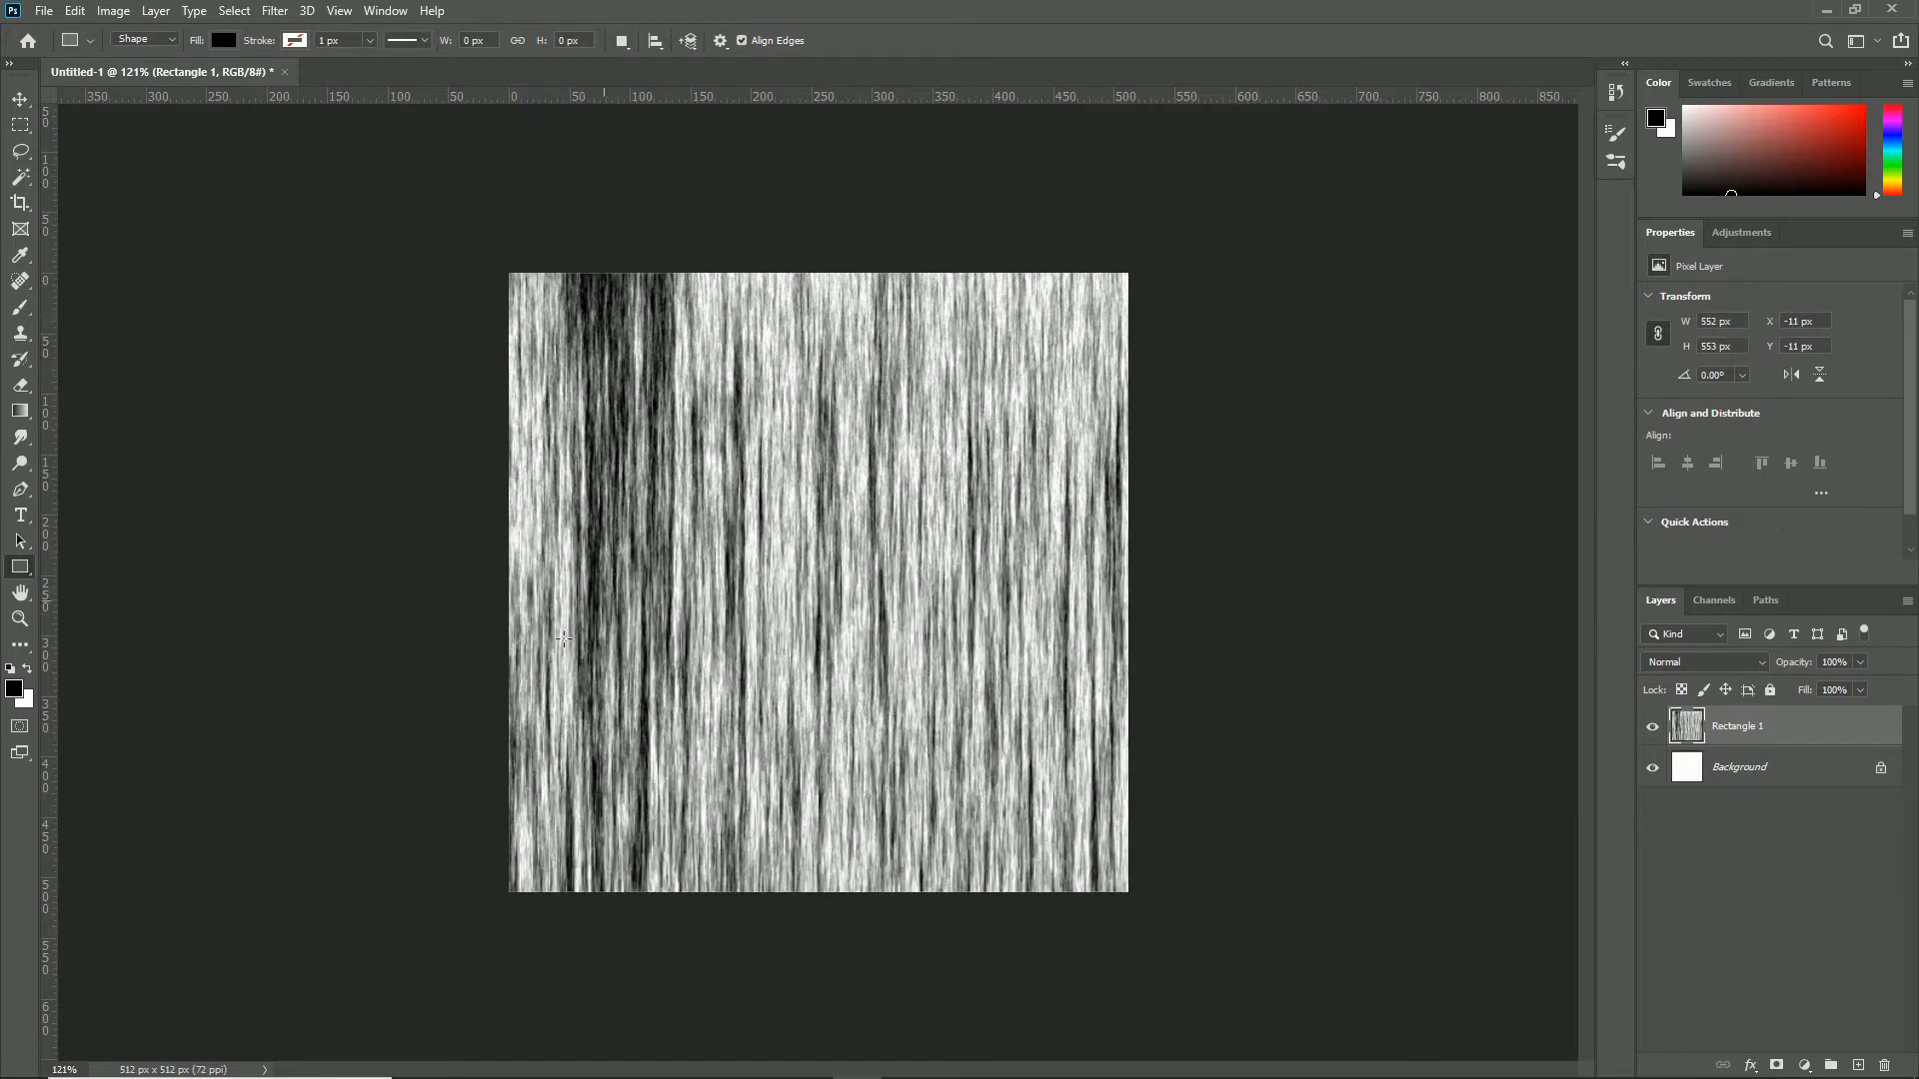
Step: Shift the fiber texture with a duplicate beside it so the dark band sits near the canvas centre, and merge both layers
{"action": "key", "text": "v"}
{"action": "left_click_drag", "start_coordinate": [1004, 701], "coordinate": [1005, 721]}
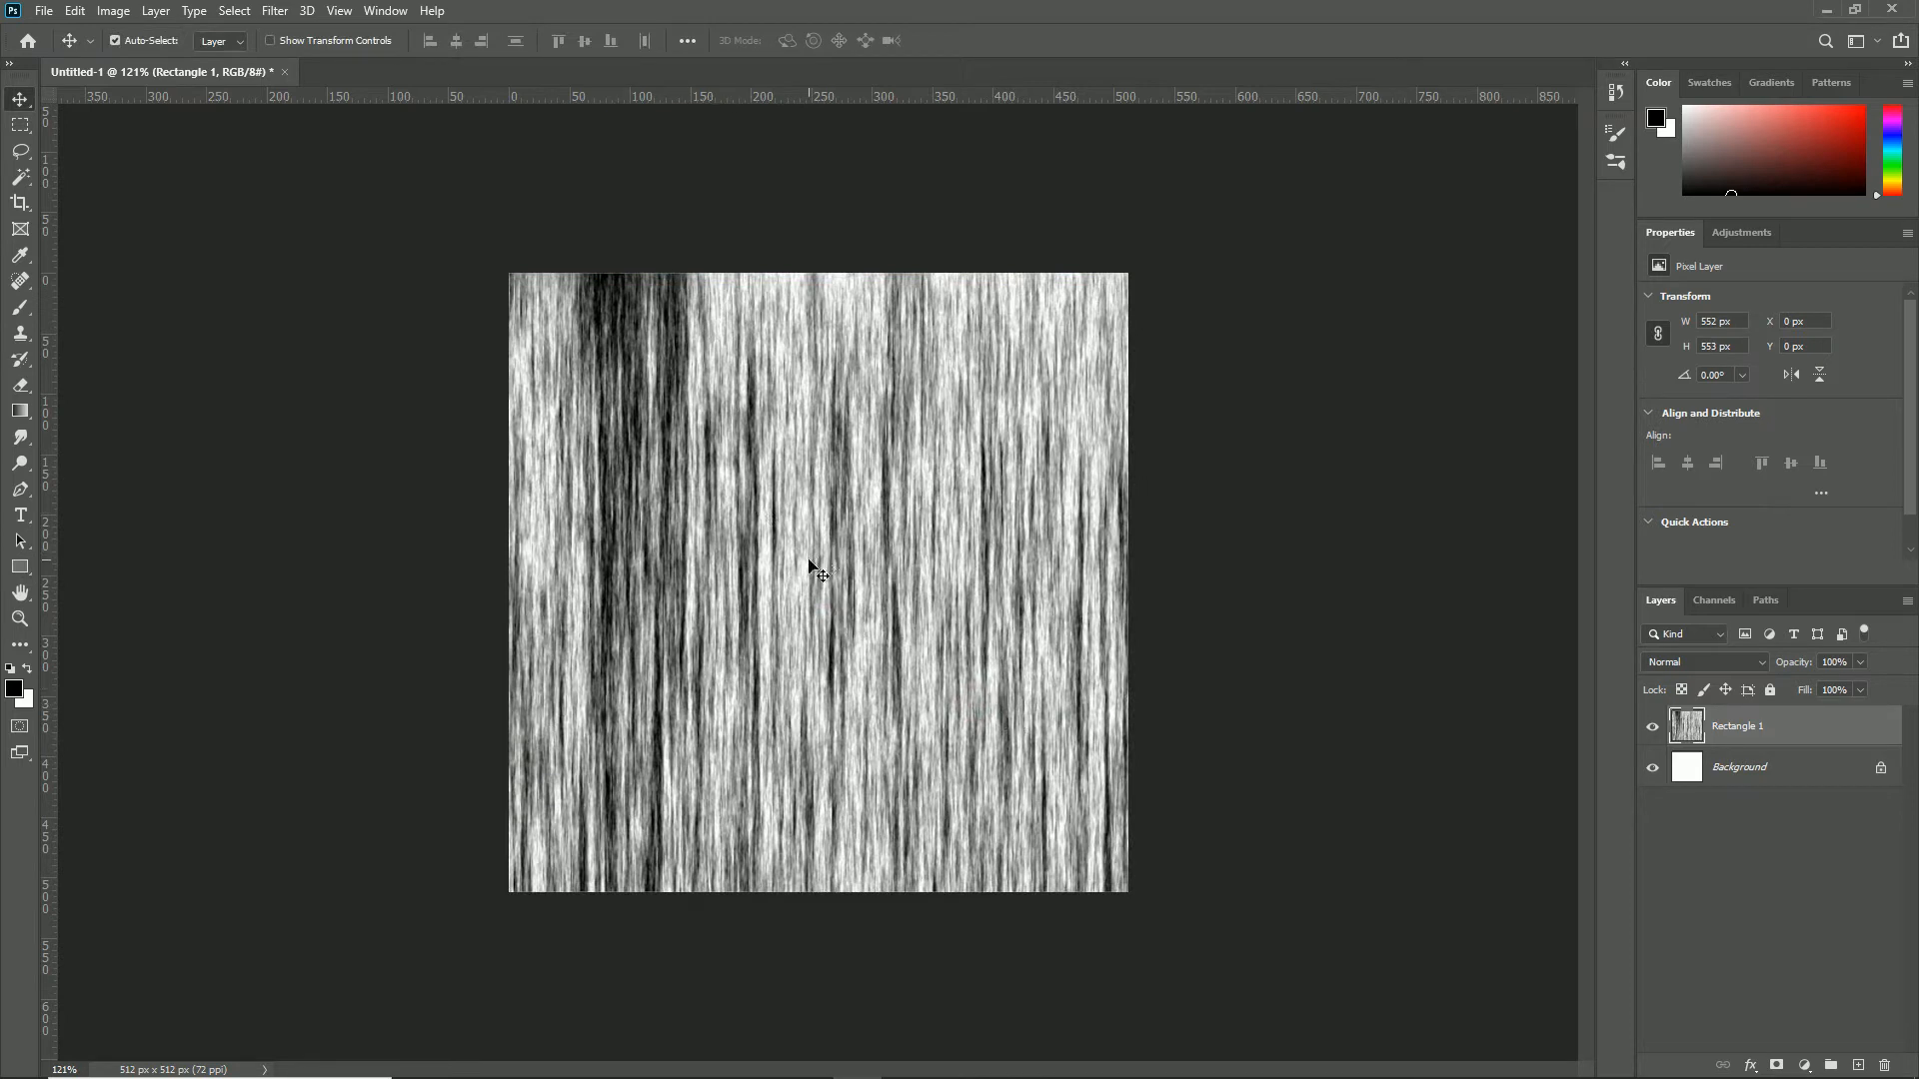
{"action": "left_click_drag", "start_coordinate": [792, 578], "coordinate": [355, 603]}
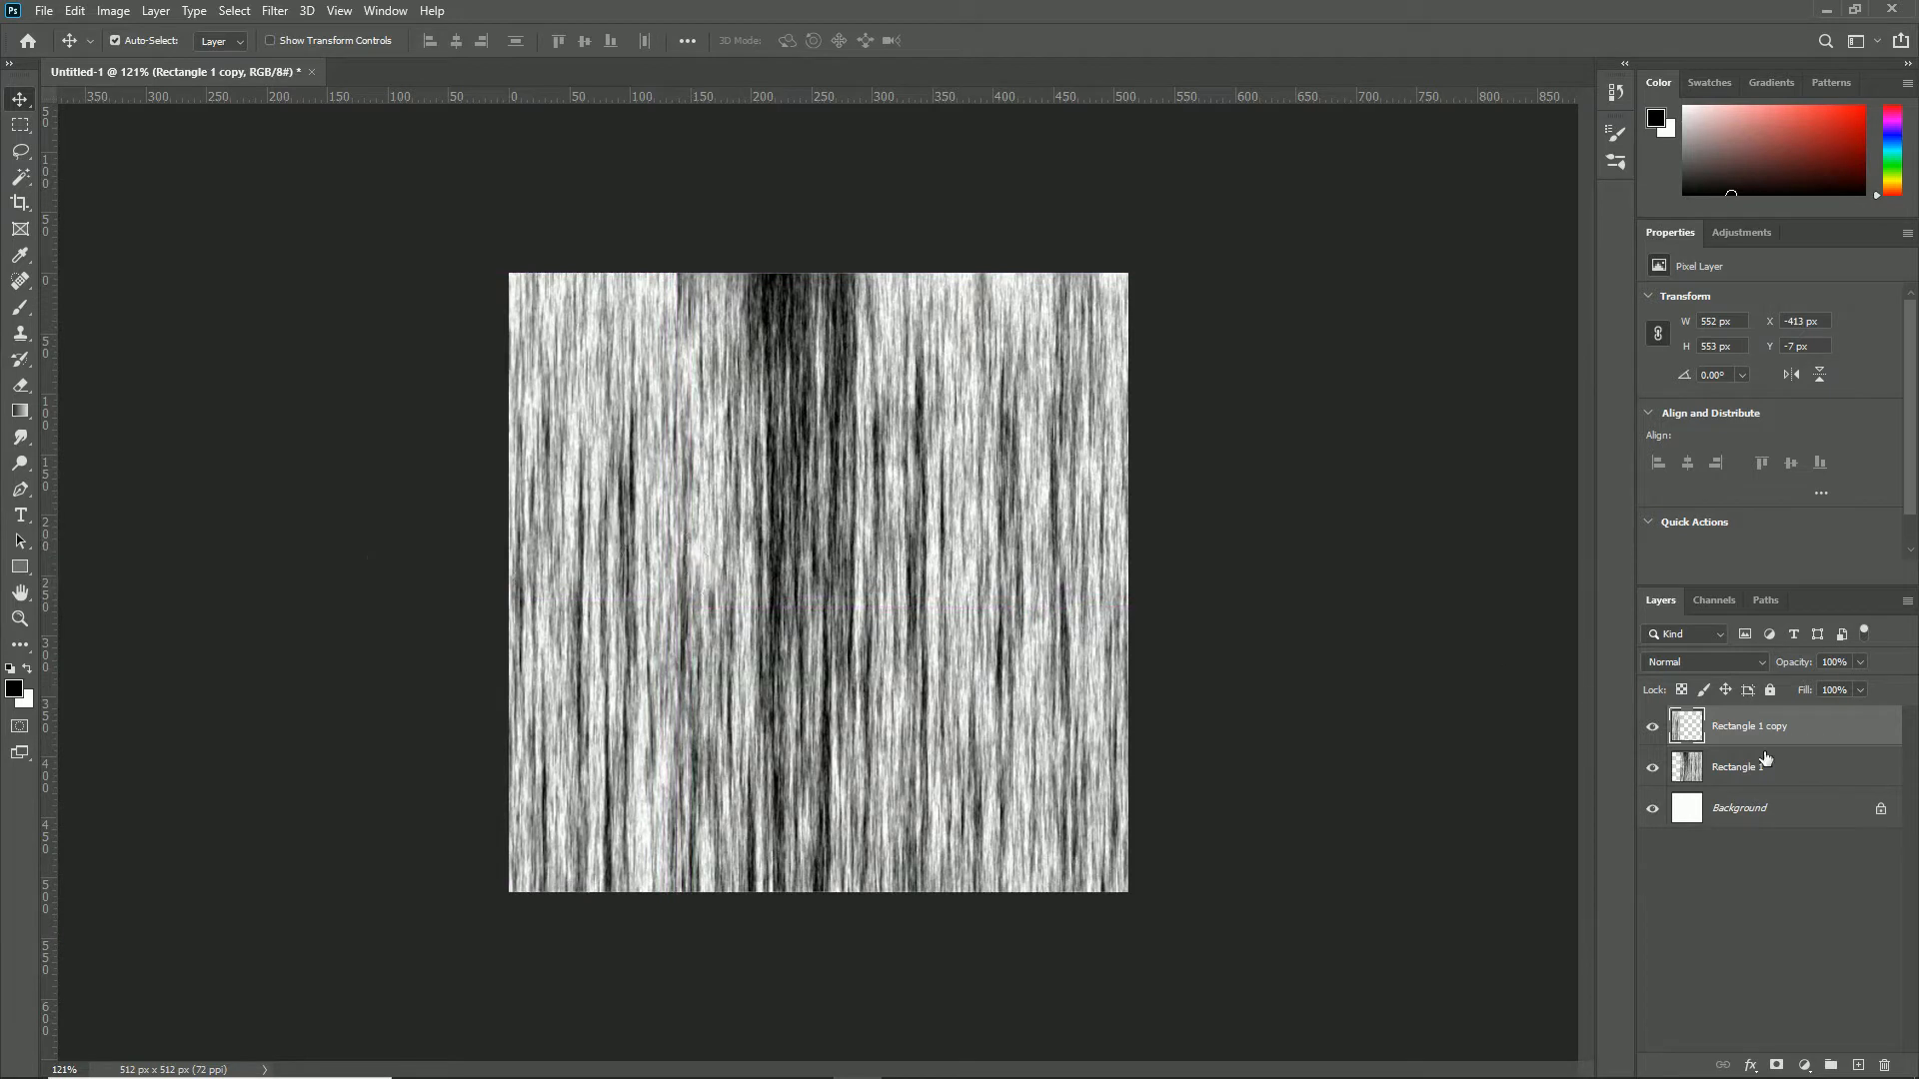
{"action": "right_click", "coordinate": [1782, 773]}
{"action": "left_click", "coordinate": [1739, 824]}
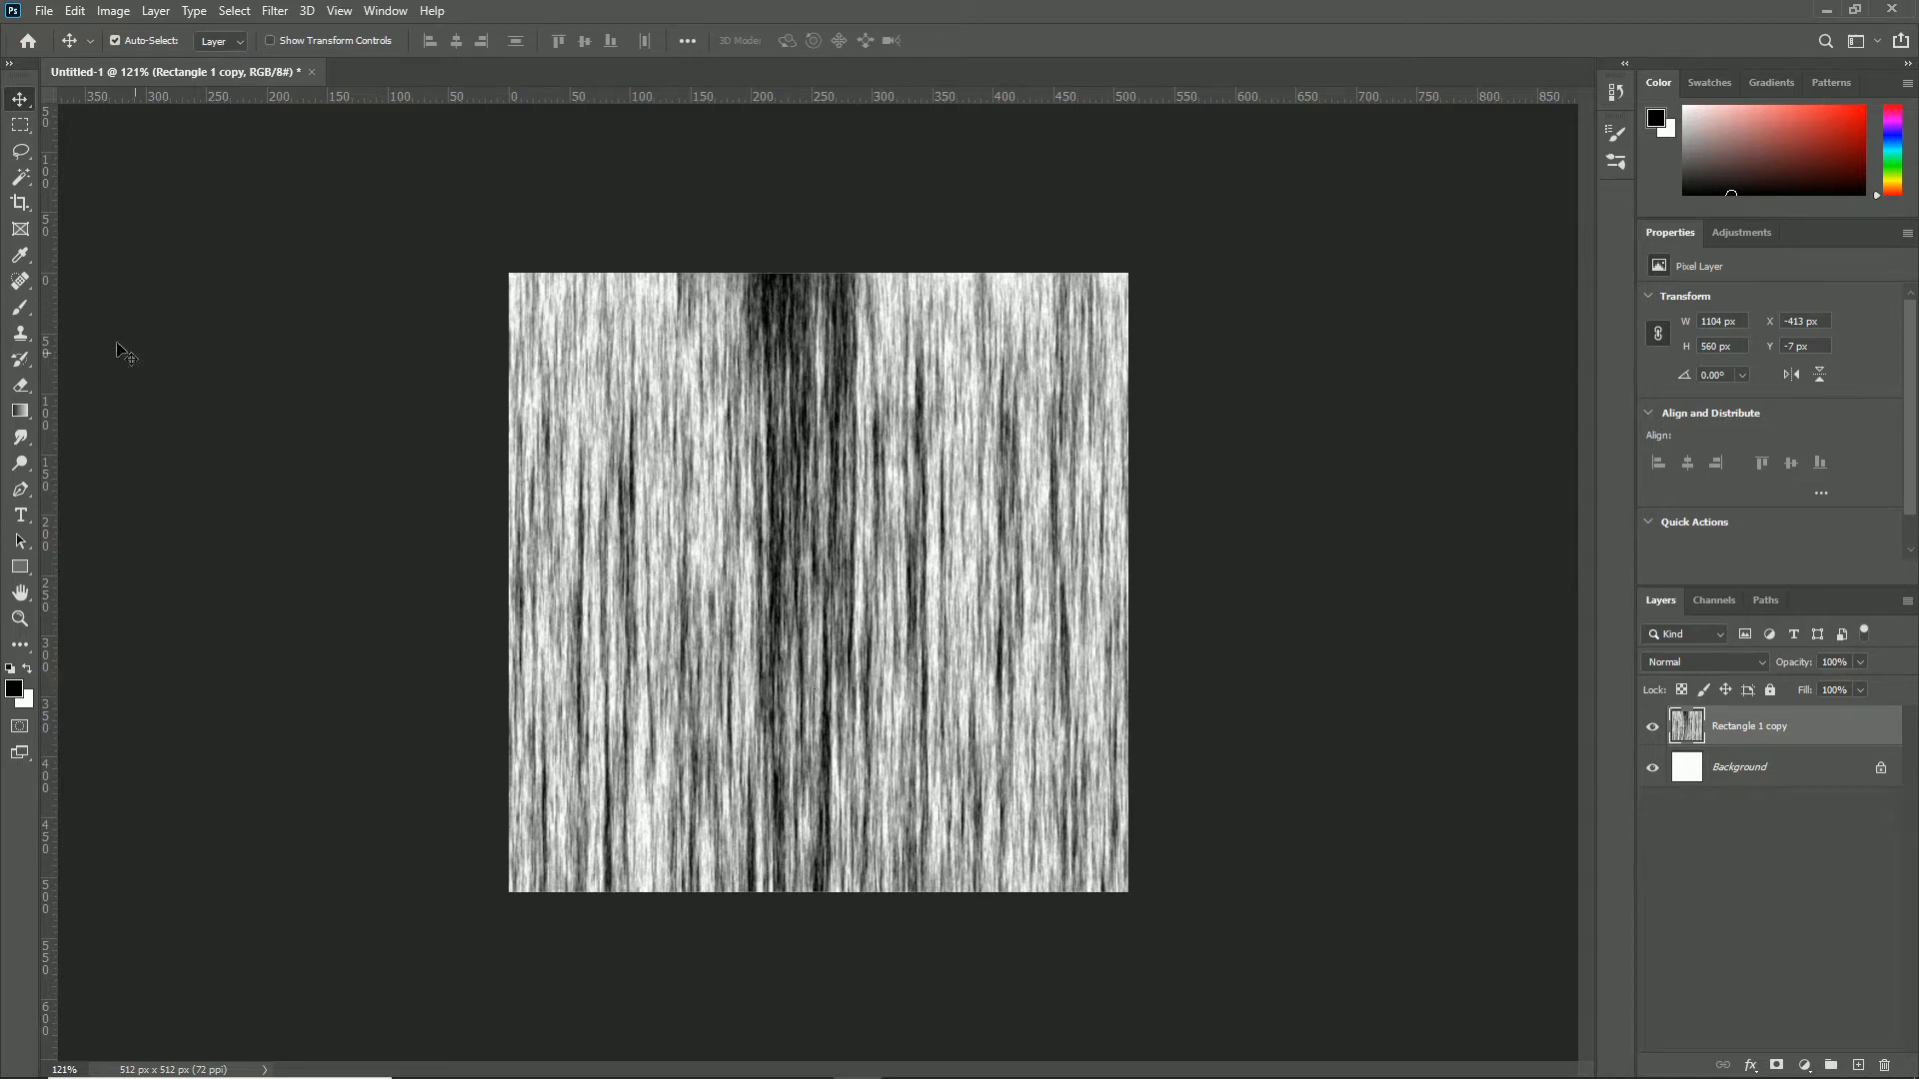
Step: Clone the dark fibers from the upper part of the central band over its lower end with the Clone Stamp
{"action": "key", "text": "s"}
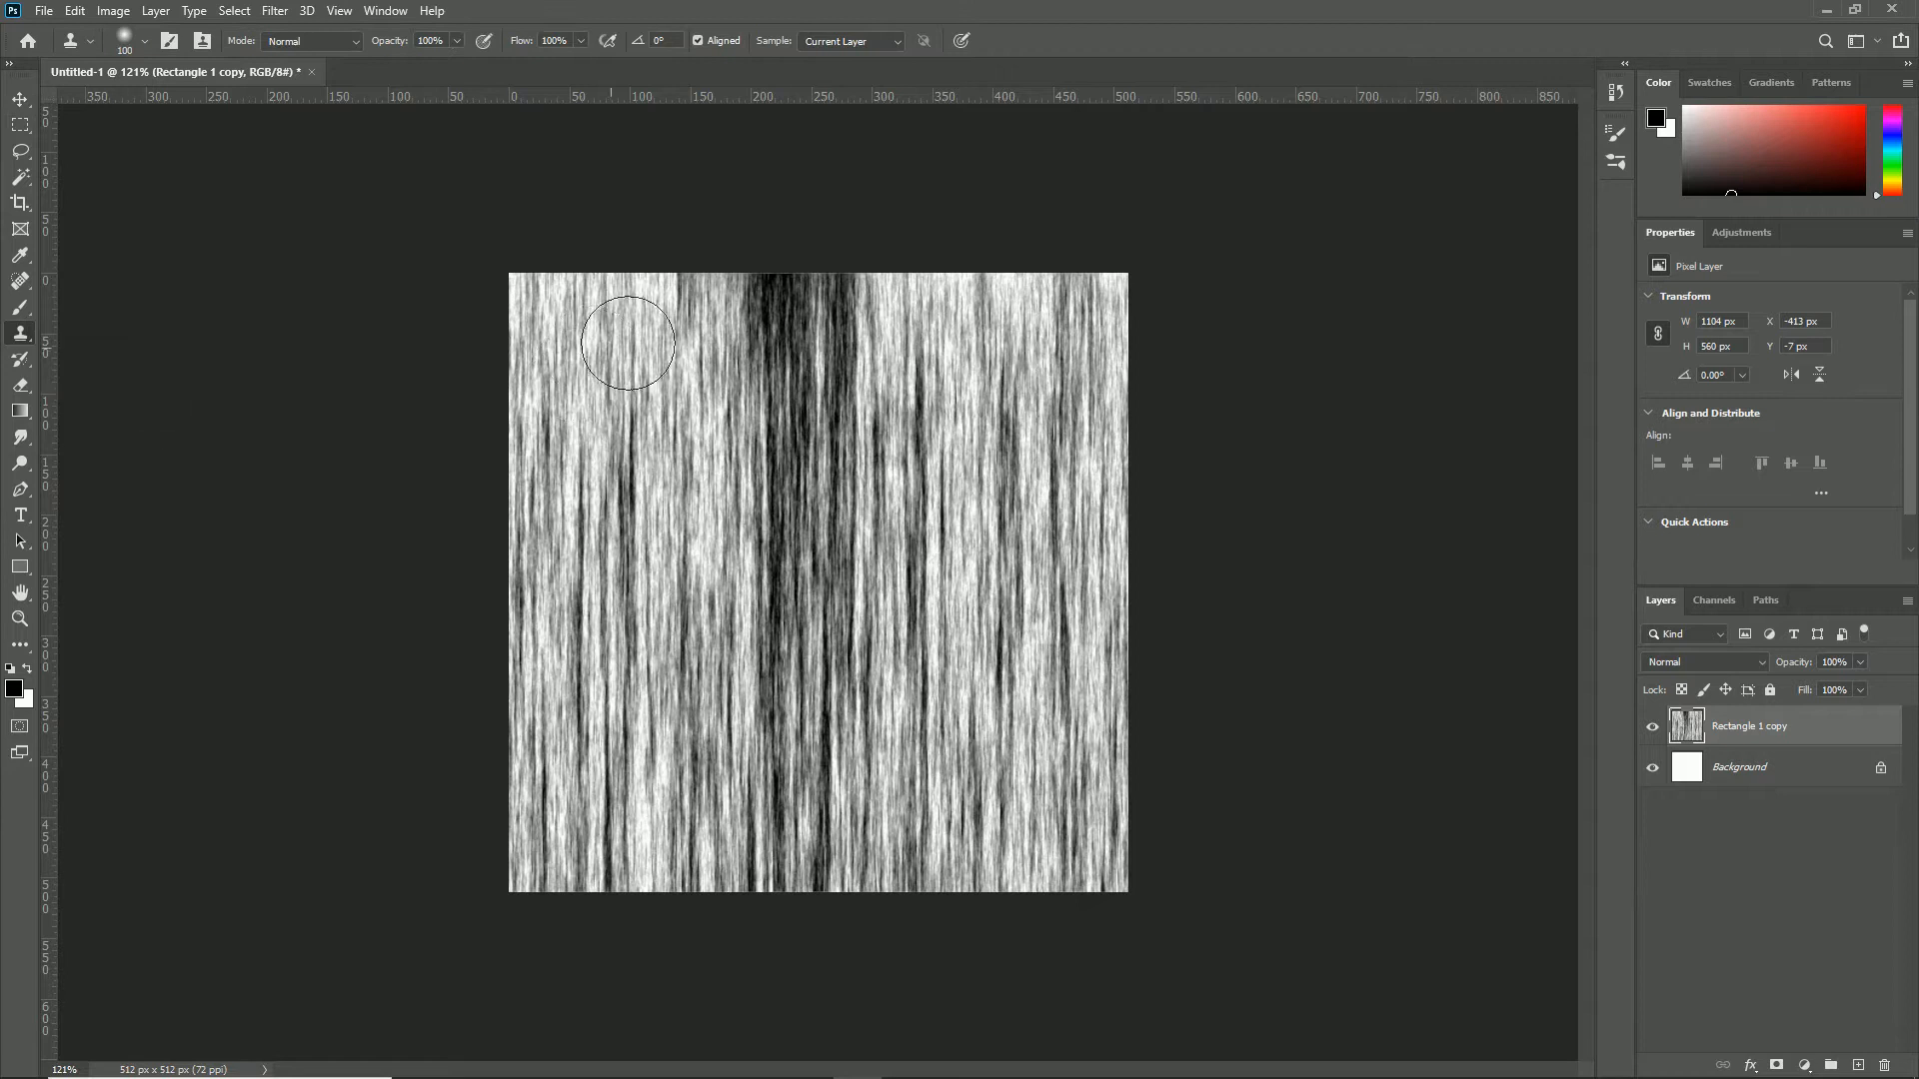
{"action": "left_click", "coordinate": [791, 320], "text": "alt"}
{"action": "mouse_move", "coordinate": [801, 850]}
{"action": "left_mouse_down"}
{"action": "mouse_move", "coordinate": [797, 802]}
{"action": "mouse_move", "coordinate": [822, 791]}
{"action": "left_mouse_up"}
{"action": "left_click", "coordinate": [808, 318], "text": "alt"}
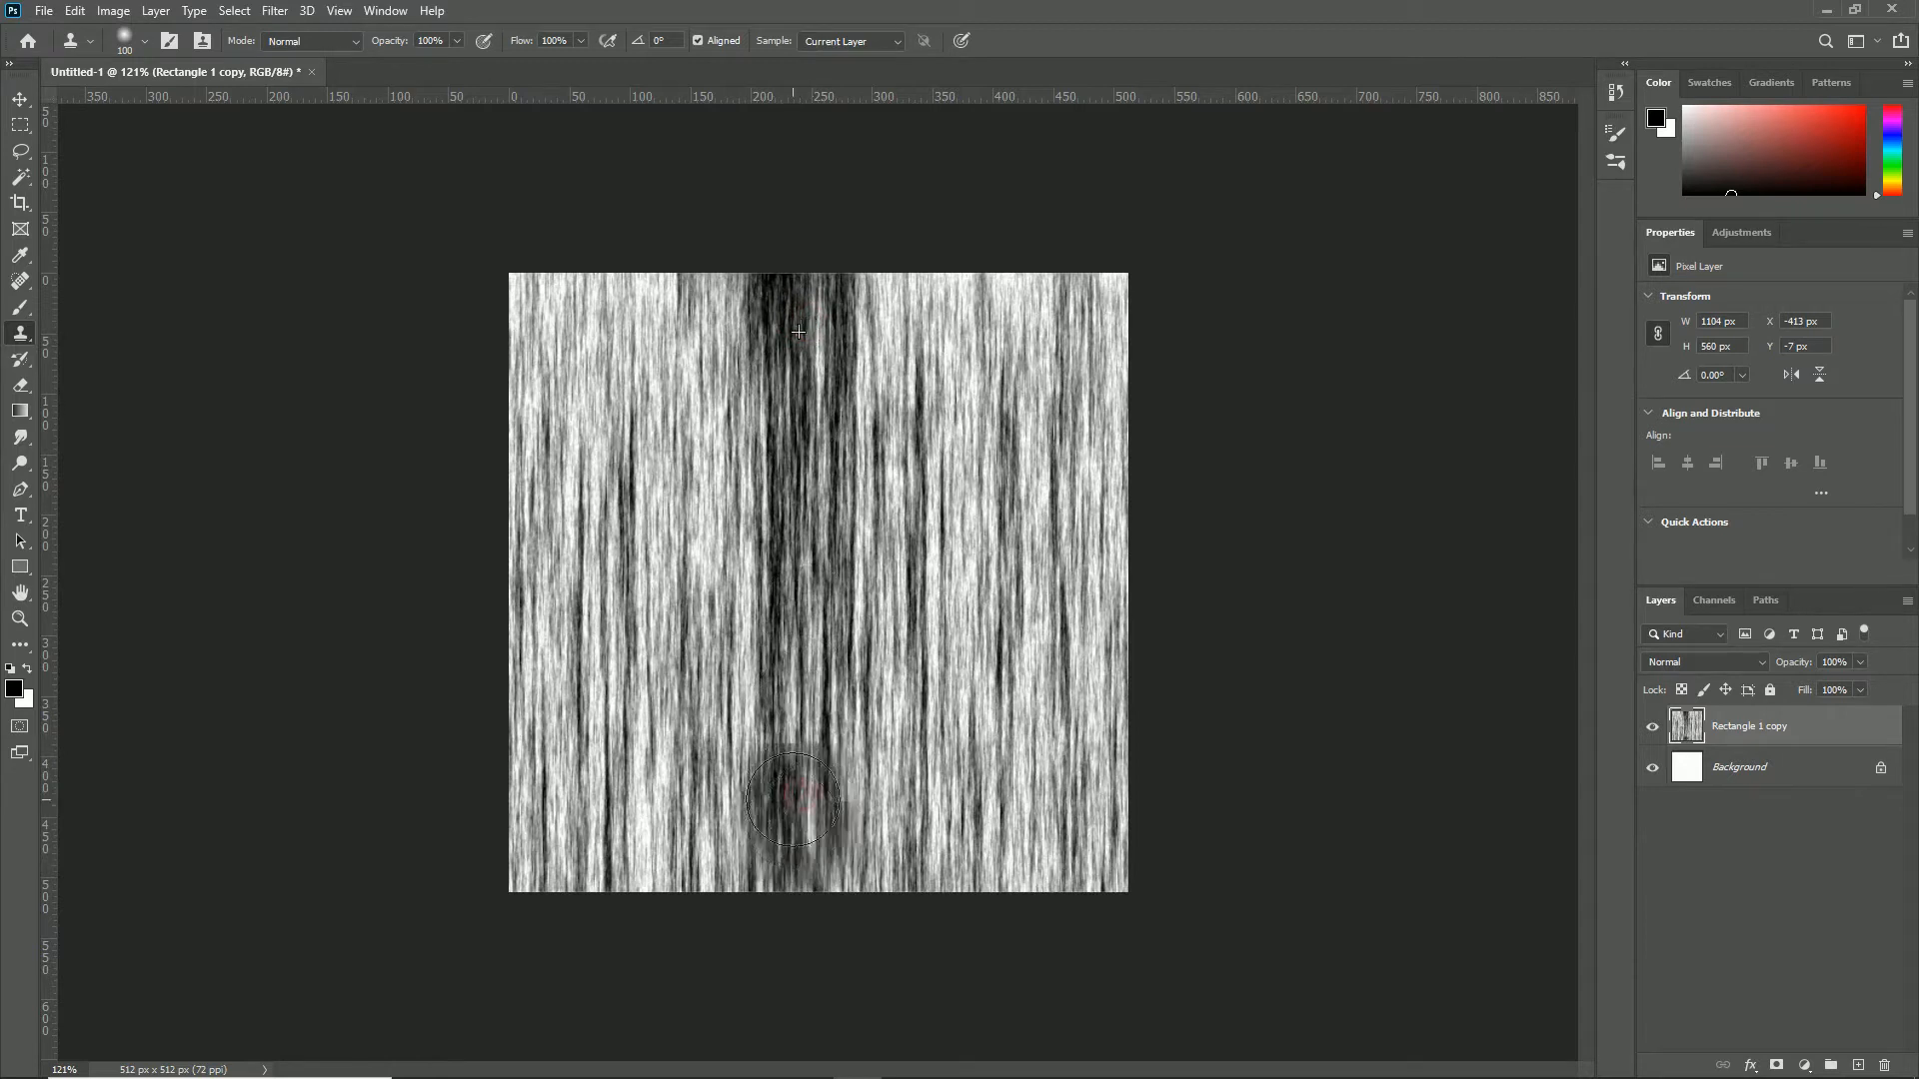
{"action": "left_click", "coordinate": [783, 305], "text": "alt"}
{"action": "mouse_move", "coordinate": [800, 724]}
{"action": "left_mouse_down"}
{"action": "mouse_move", "coordinate": [782, 765]}
{"action": "mouse_move", "coordinate": [793, 735]}
{"action": "left_mouse_up"}
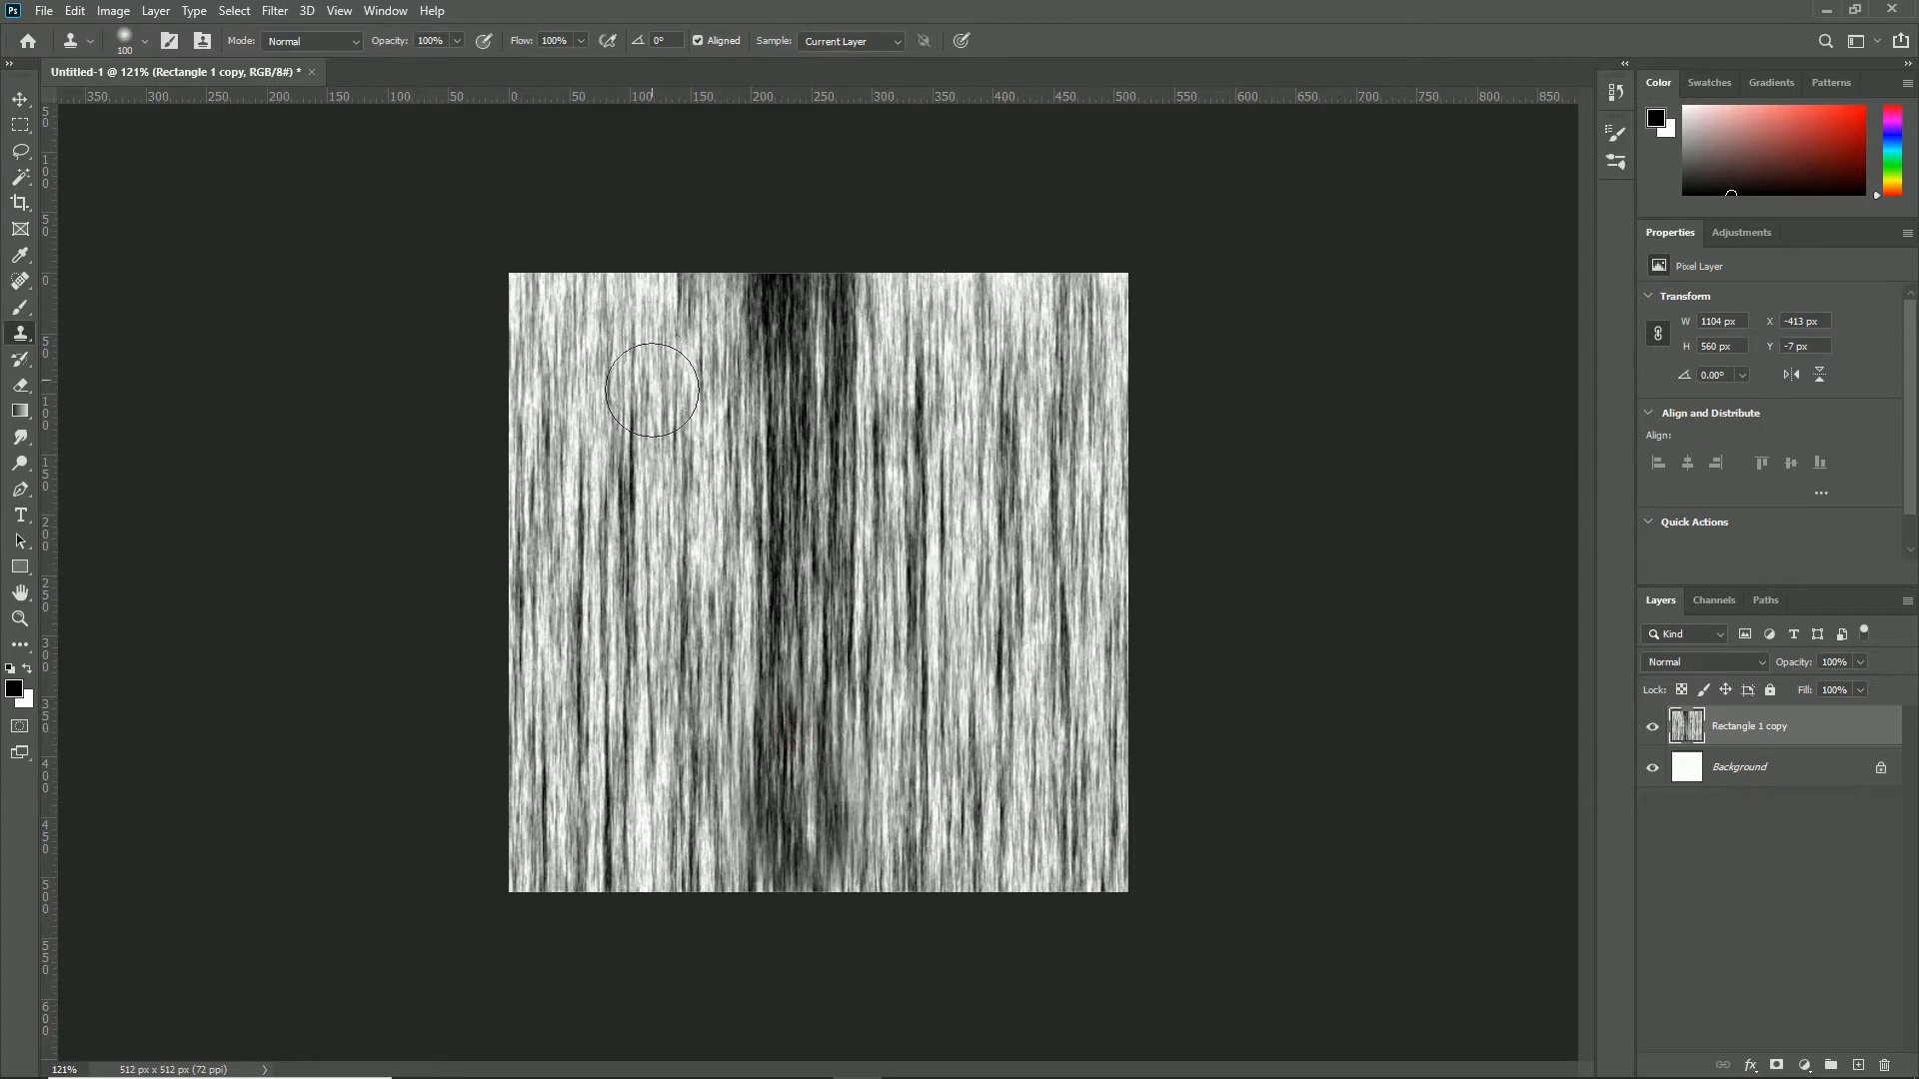
Step: Edit the white-black-white gradient so its black stop sits closer to the middle, keeping the white end stop
{"action": "left_click", "coordinate": [20, 412]}
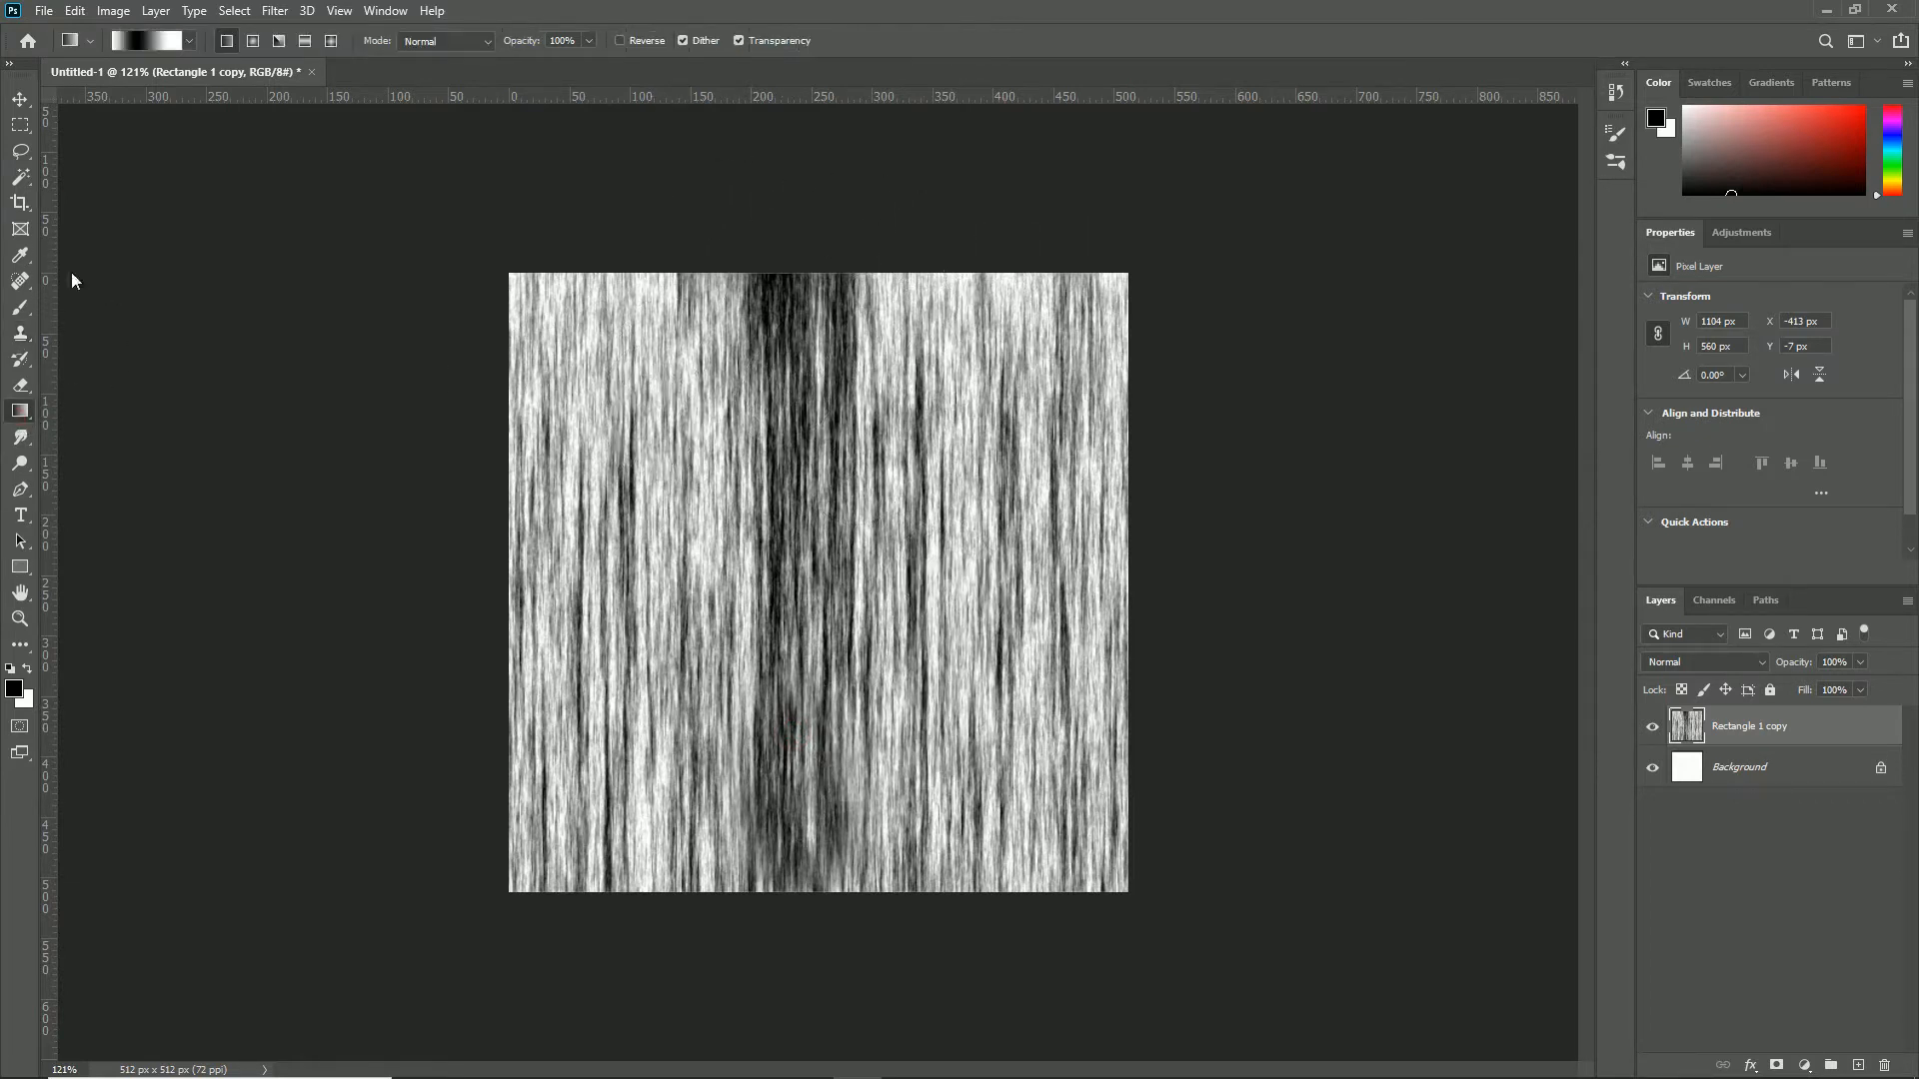
{"action": "left_click", "coordinate": [156, 40]}
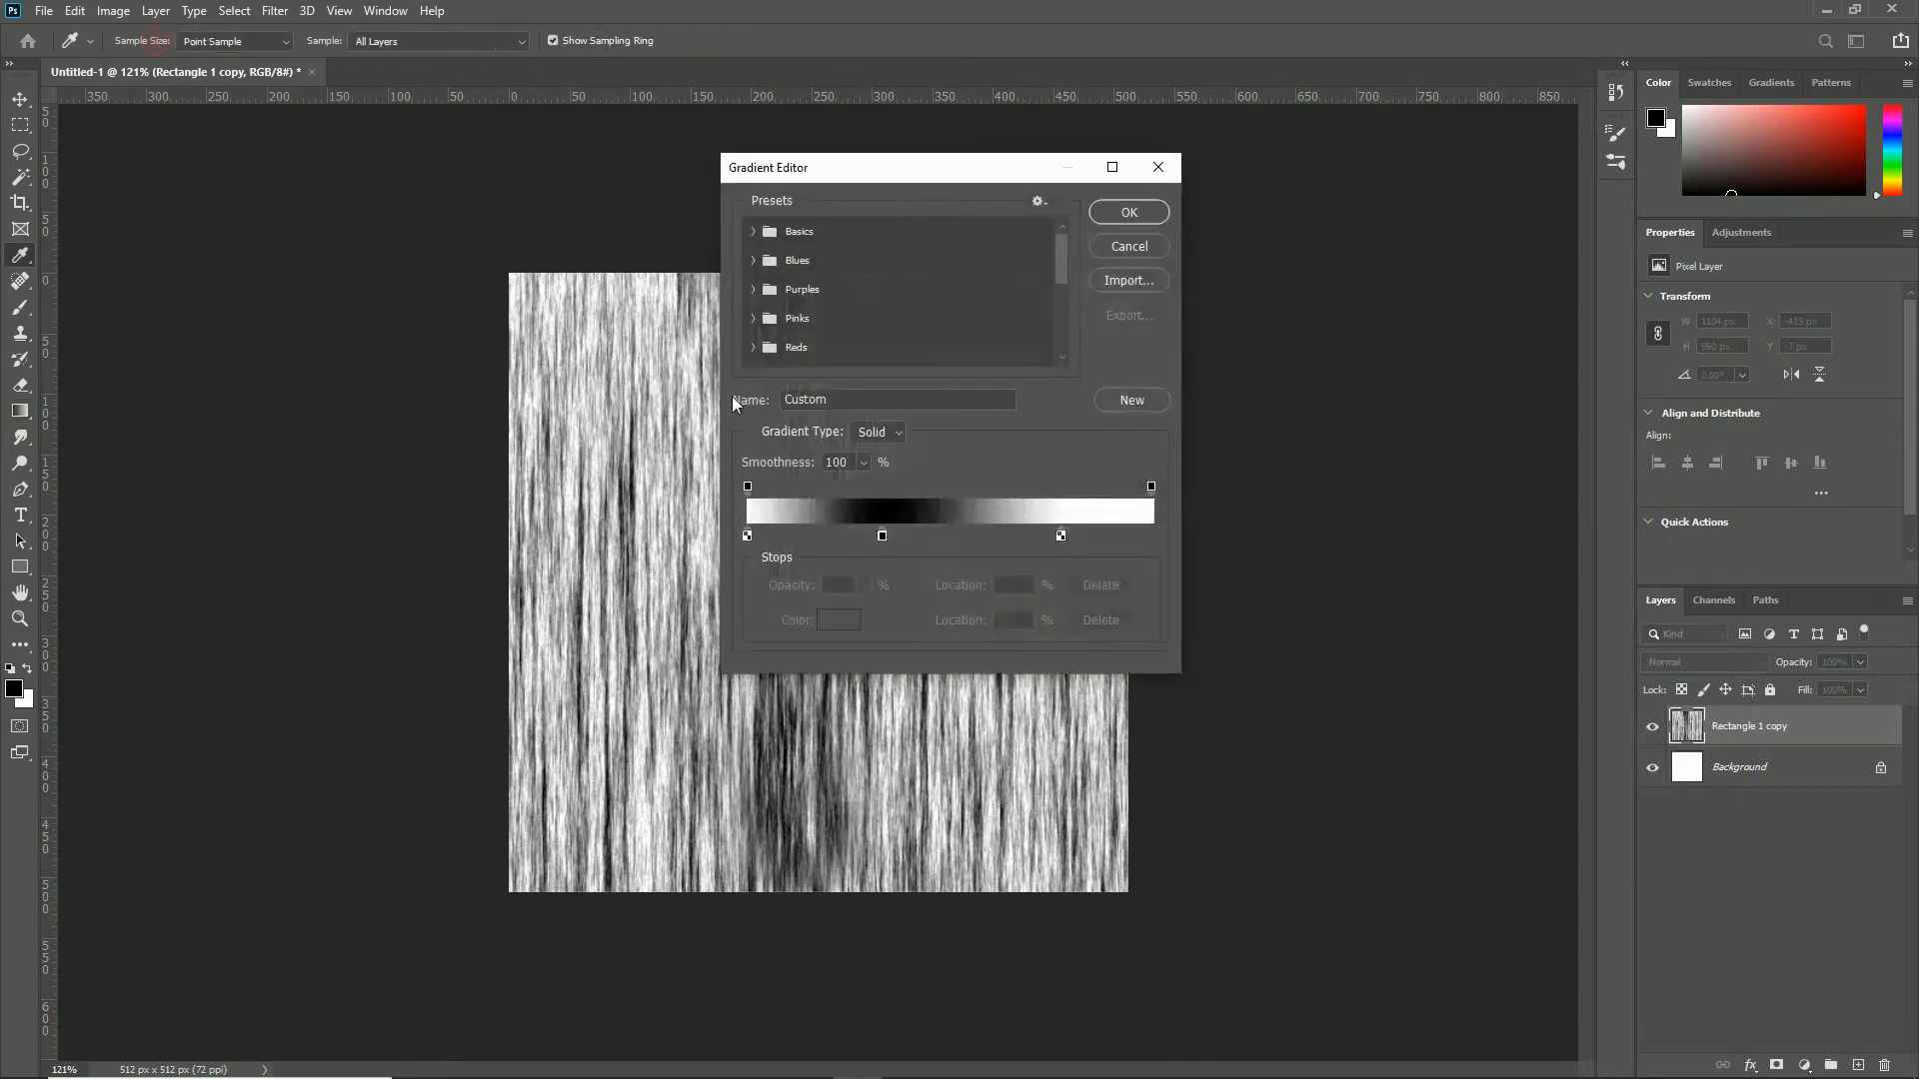
{"action": "left_click_drag", "start_coordinate": [884, 539], "coordinate": [921, 537]}
{"action": "left_click_drag", "start_coordinate": [1063, 539], "coordinate": [1189, 527]}
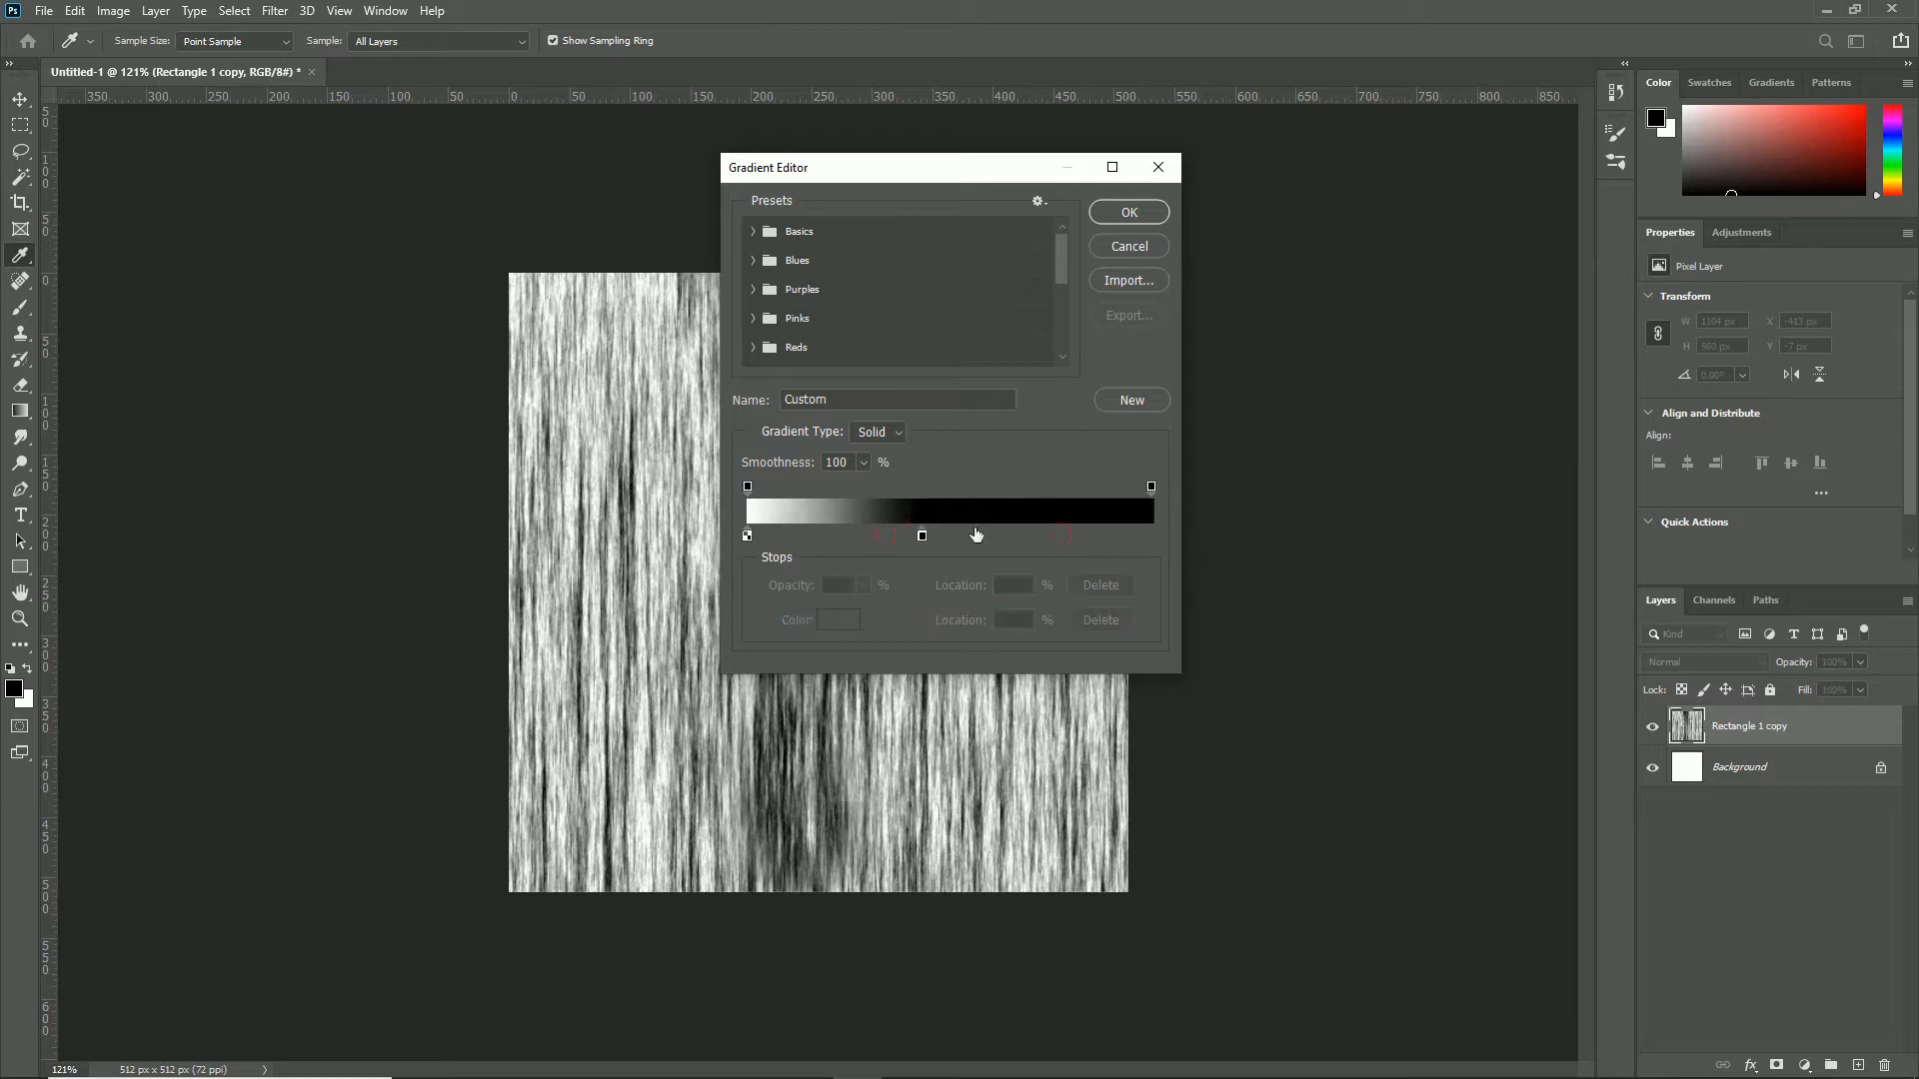
{"action": "key", "text": "ctrl+z"}
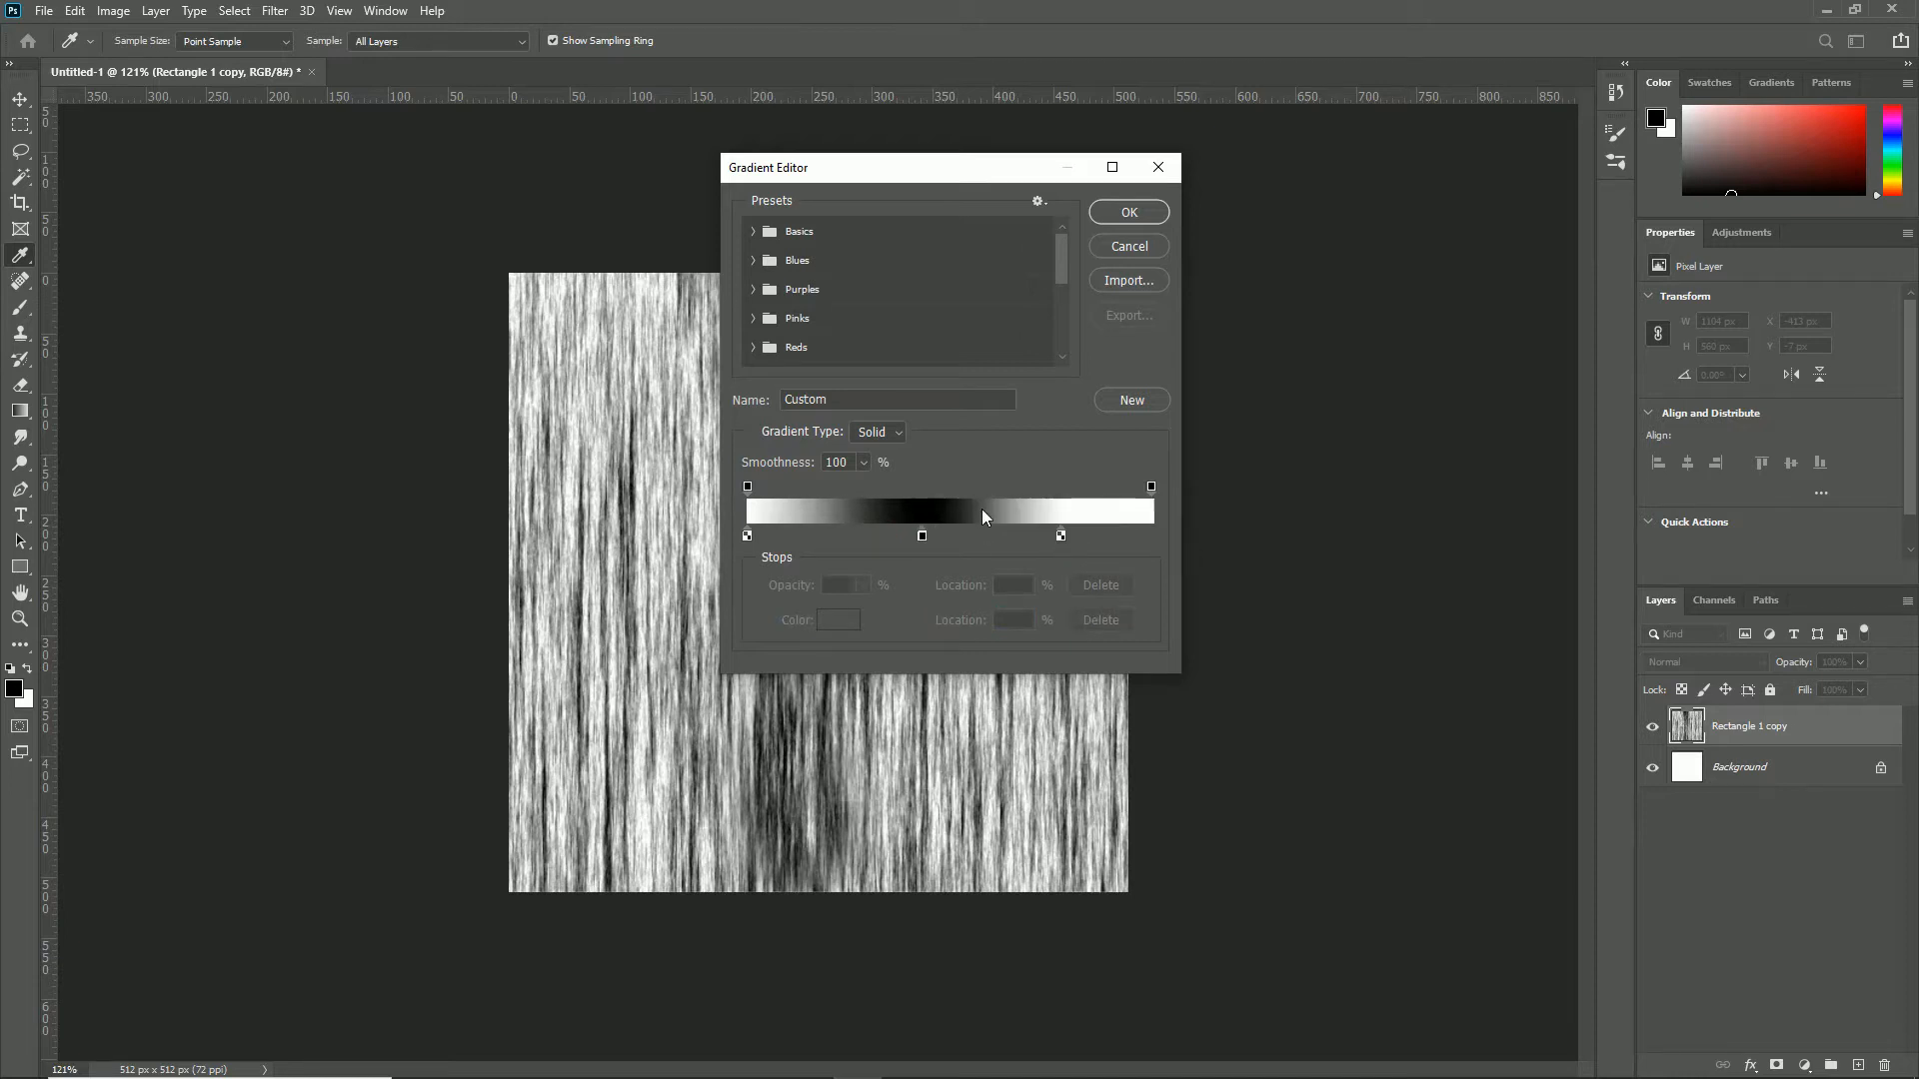
{"action": "left_click", "coordinate": [1123, 214]}
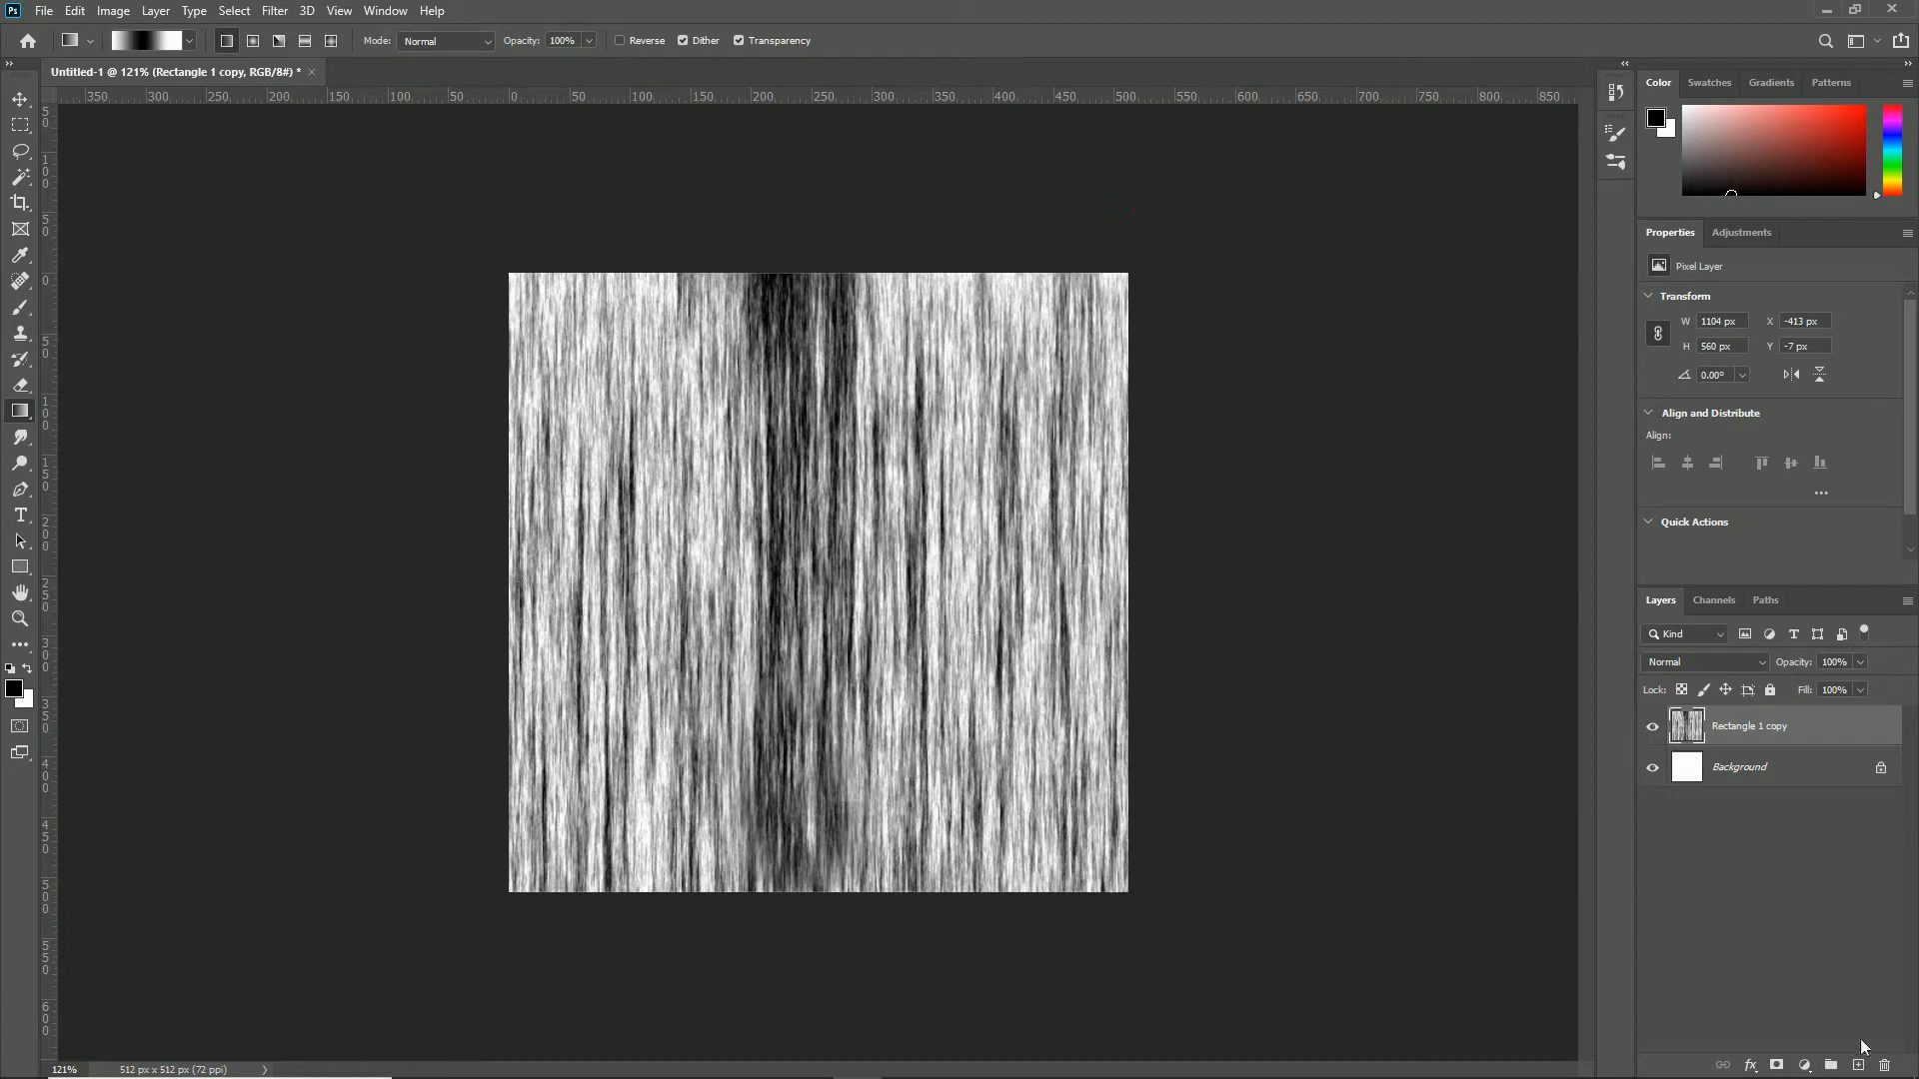
Step: Draw the white-black-white gradient across a new layer, shift its black band to the canvas centre and blend it as Vivid Light
{"action": "left_click", "coordinate": [1861, 1065]}
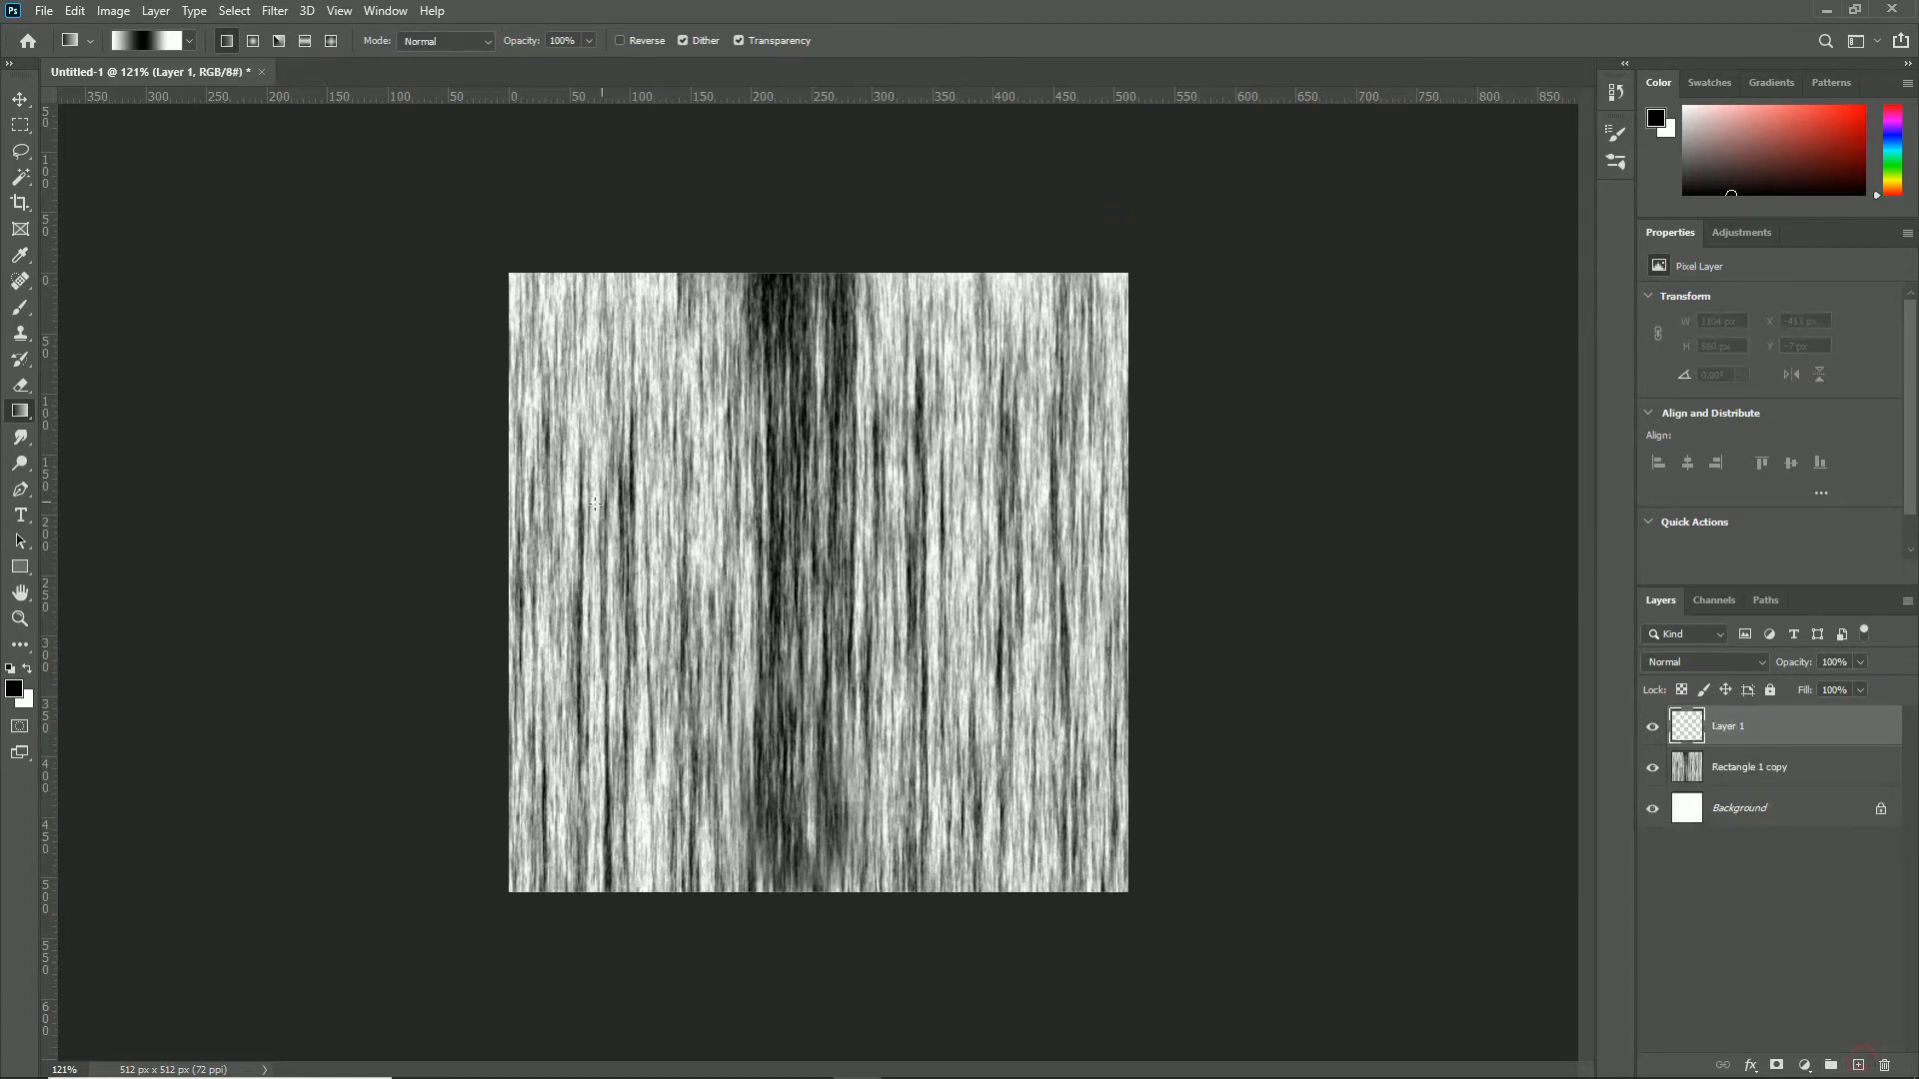
{"action": "left_click_drag", "start_coordinate": [920, 530], "coordinate": [972, 542]}
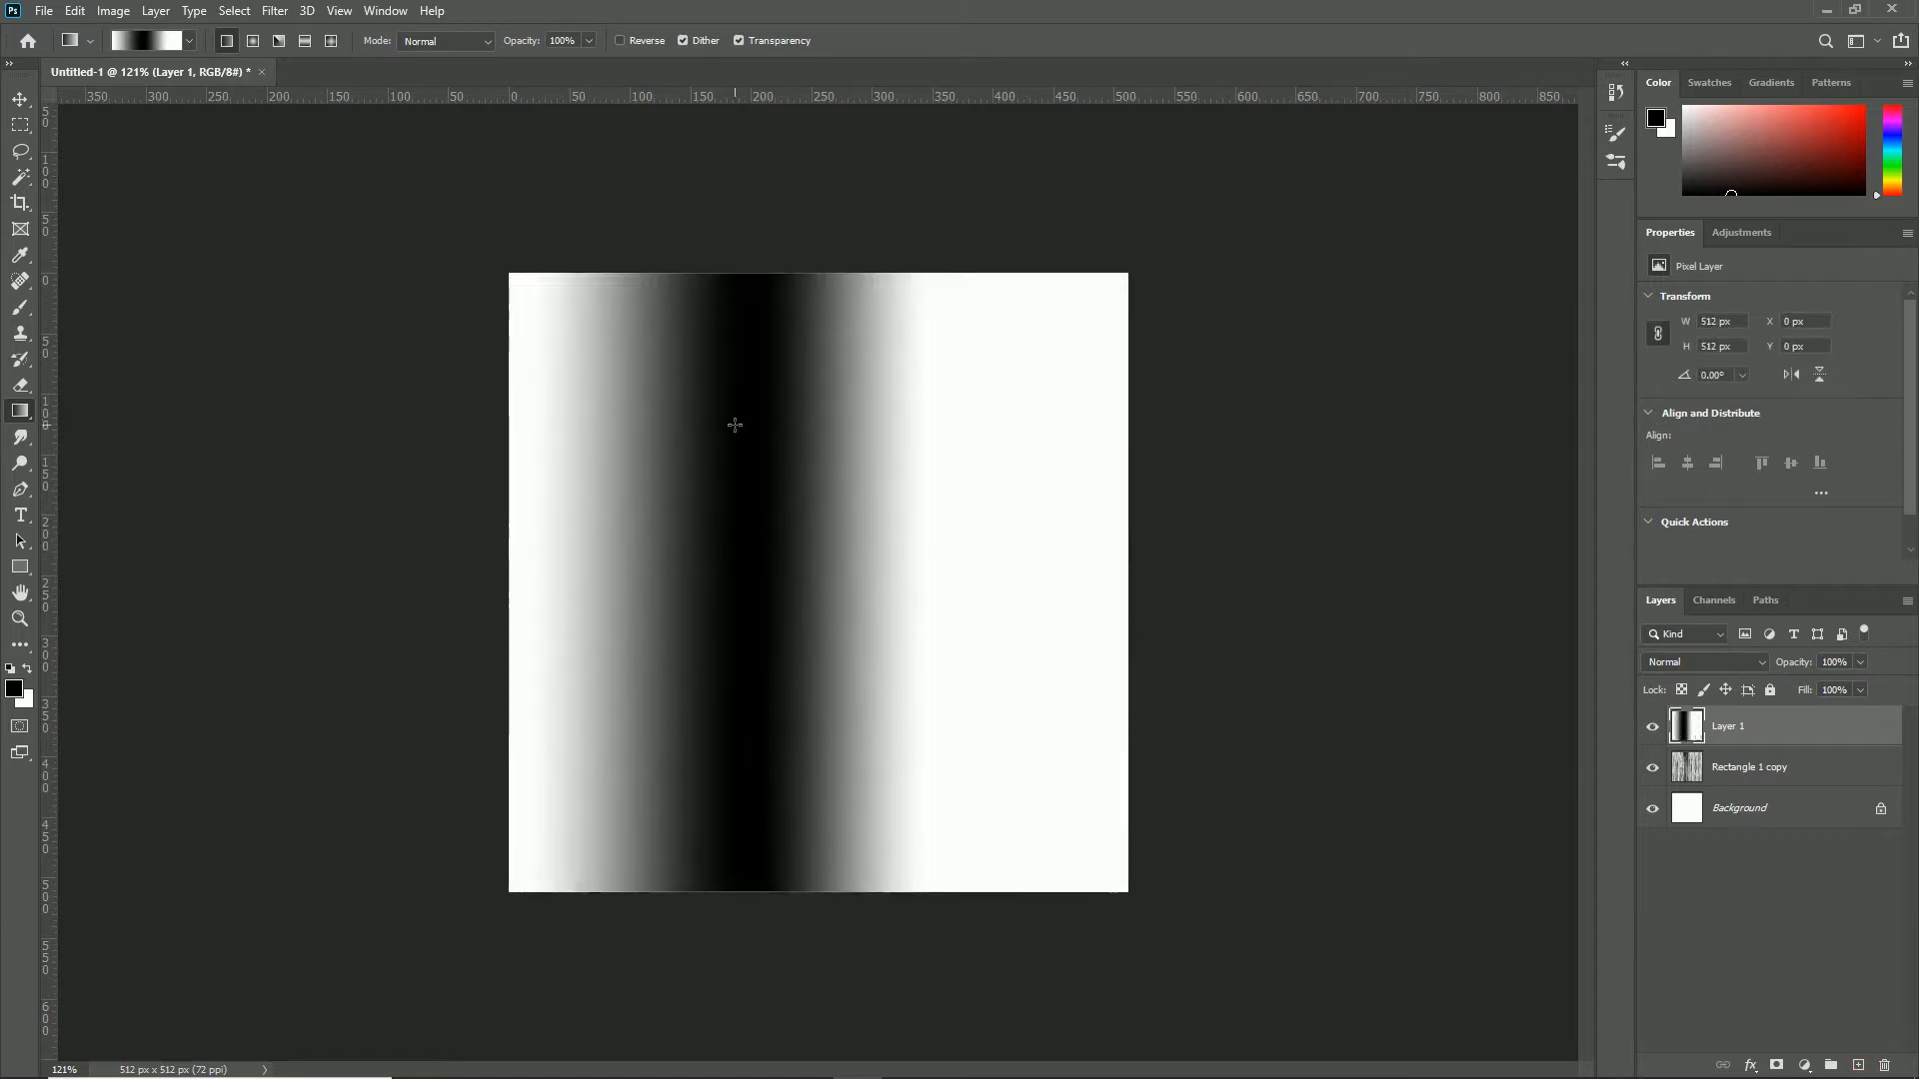
{"action": "key", "text": "v"}
{"action": "left_click_drag", "start_coordinate": [748, 532], "coordinate": [811, 532]}
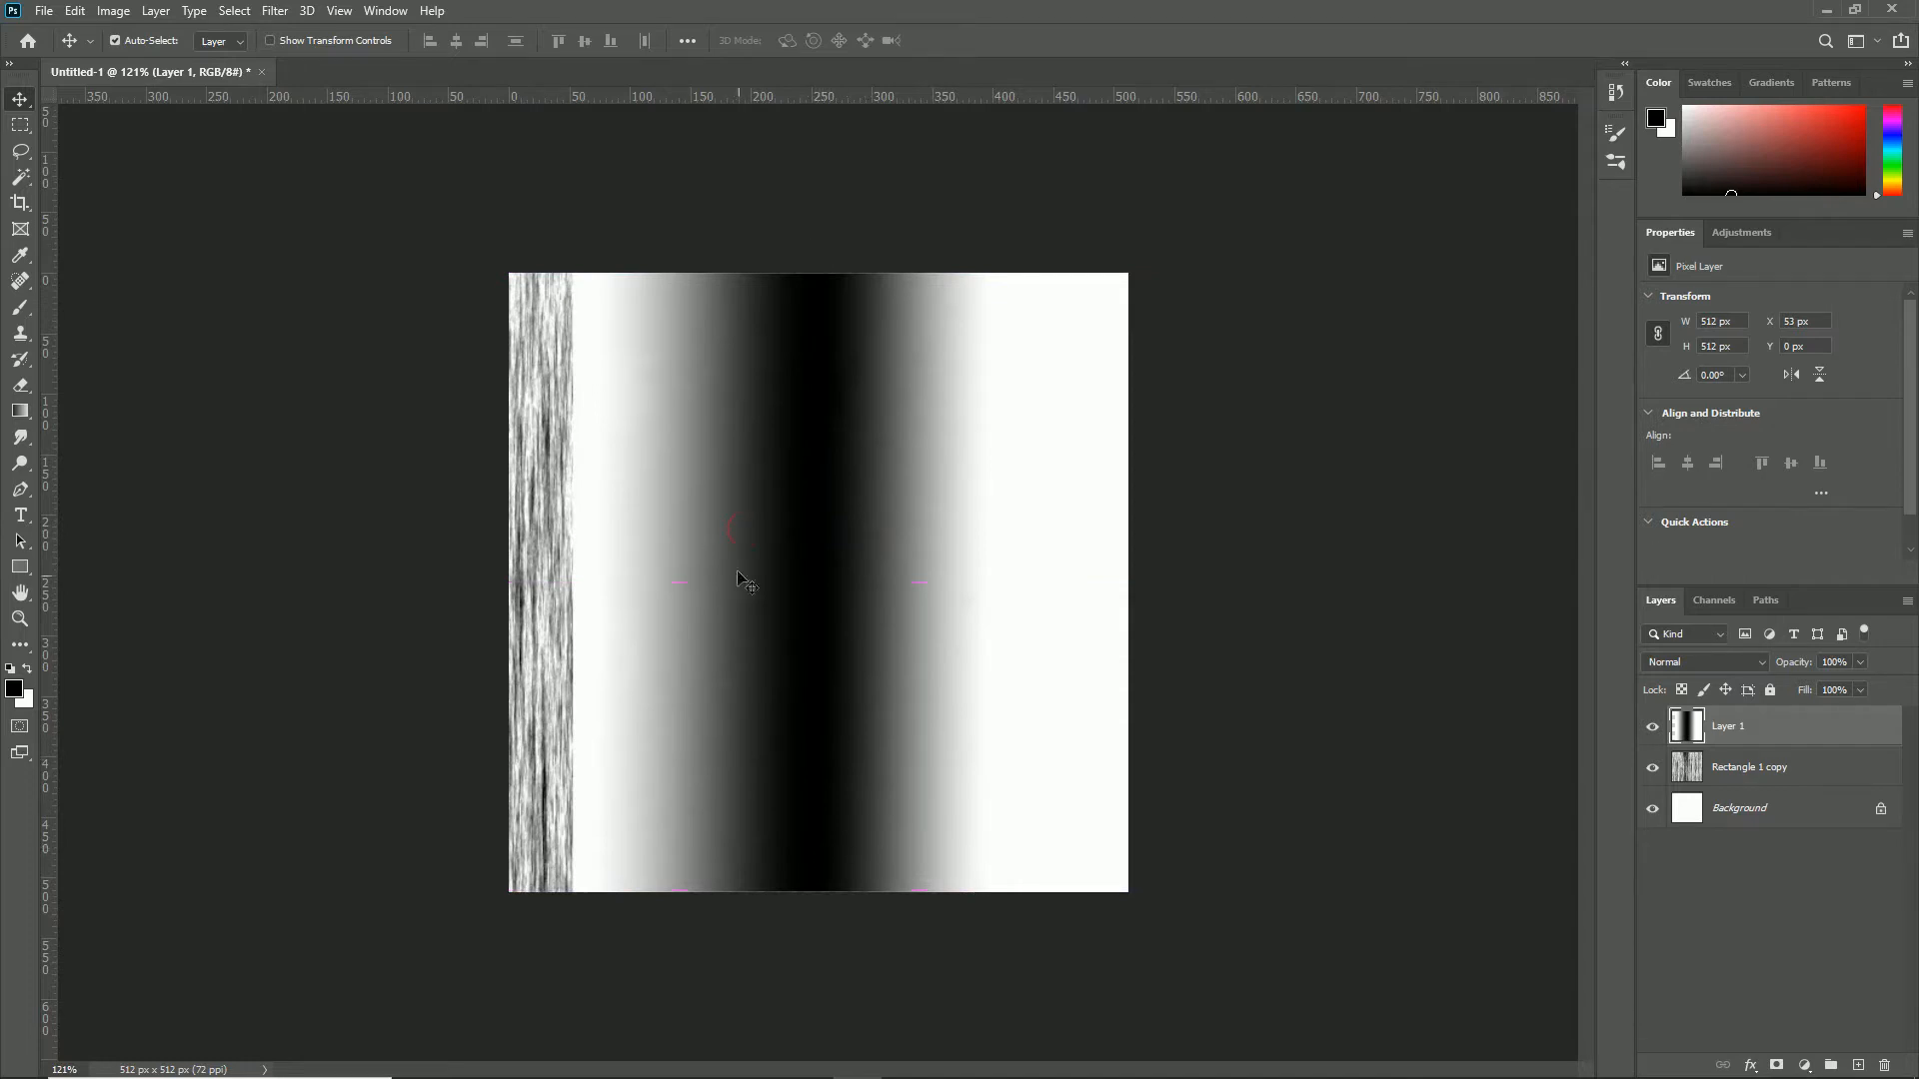
{"action": "left_click", "coordinate": [1689, 663]}
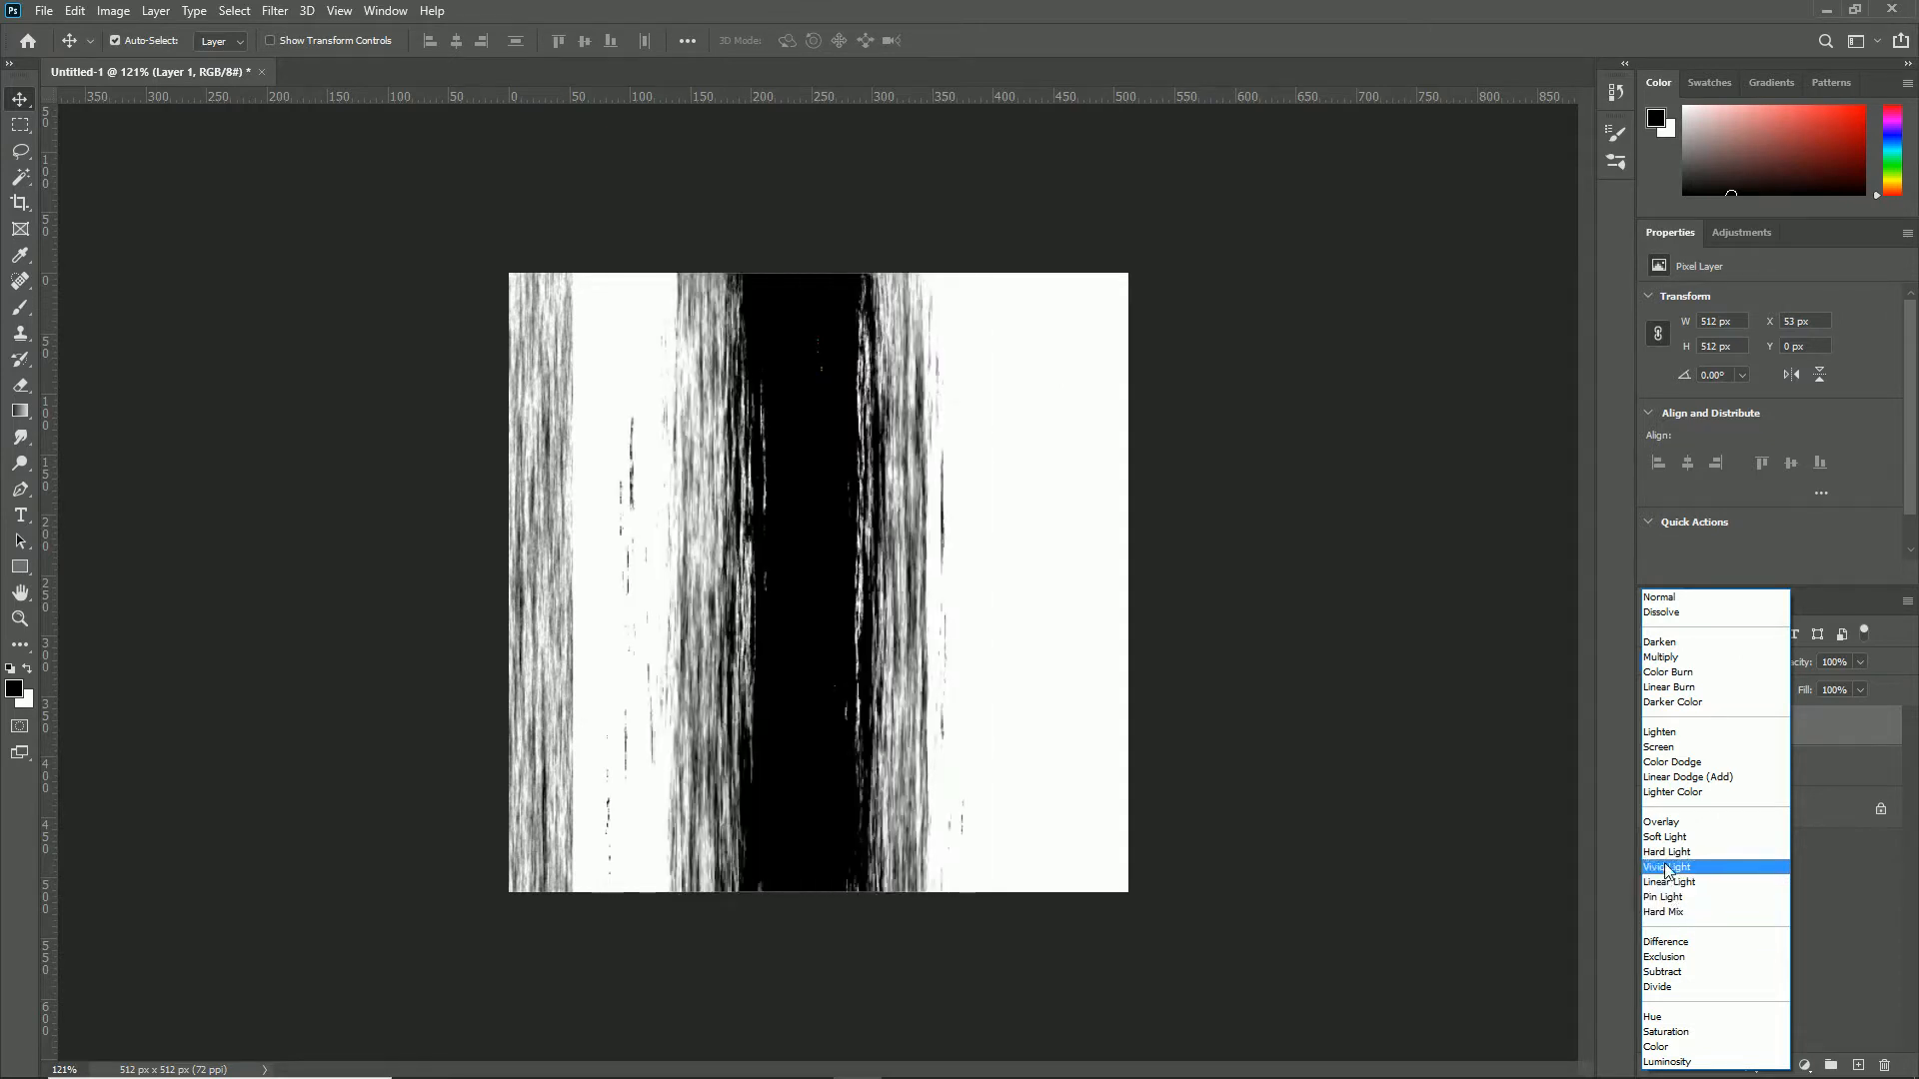
{"action": "left_click", "coordinate": [1667, 867]}
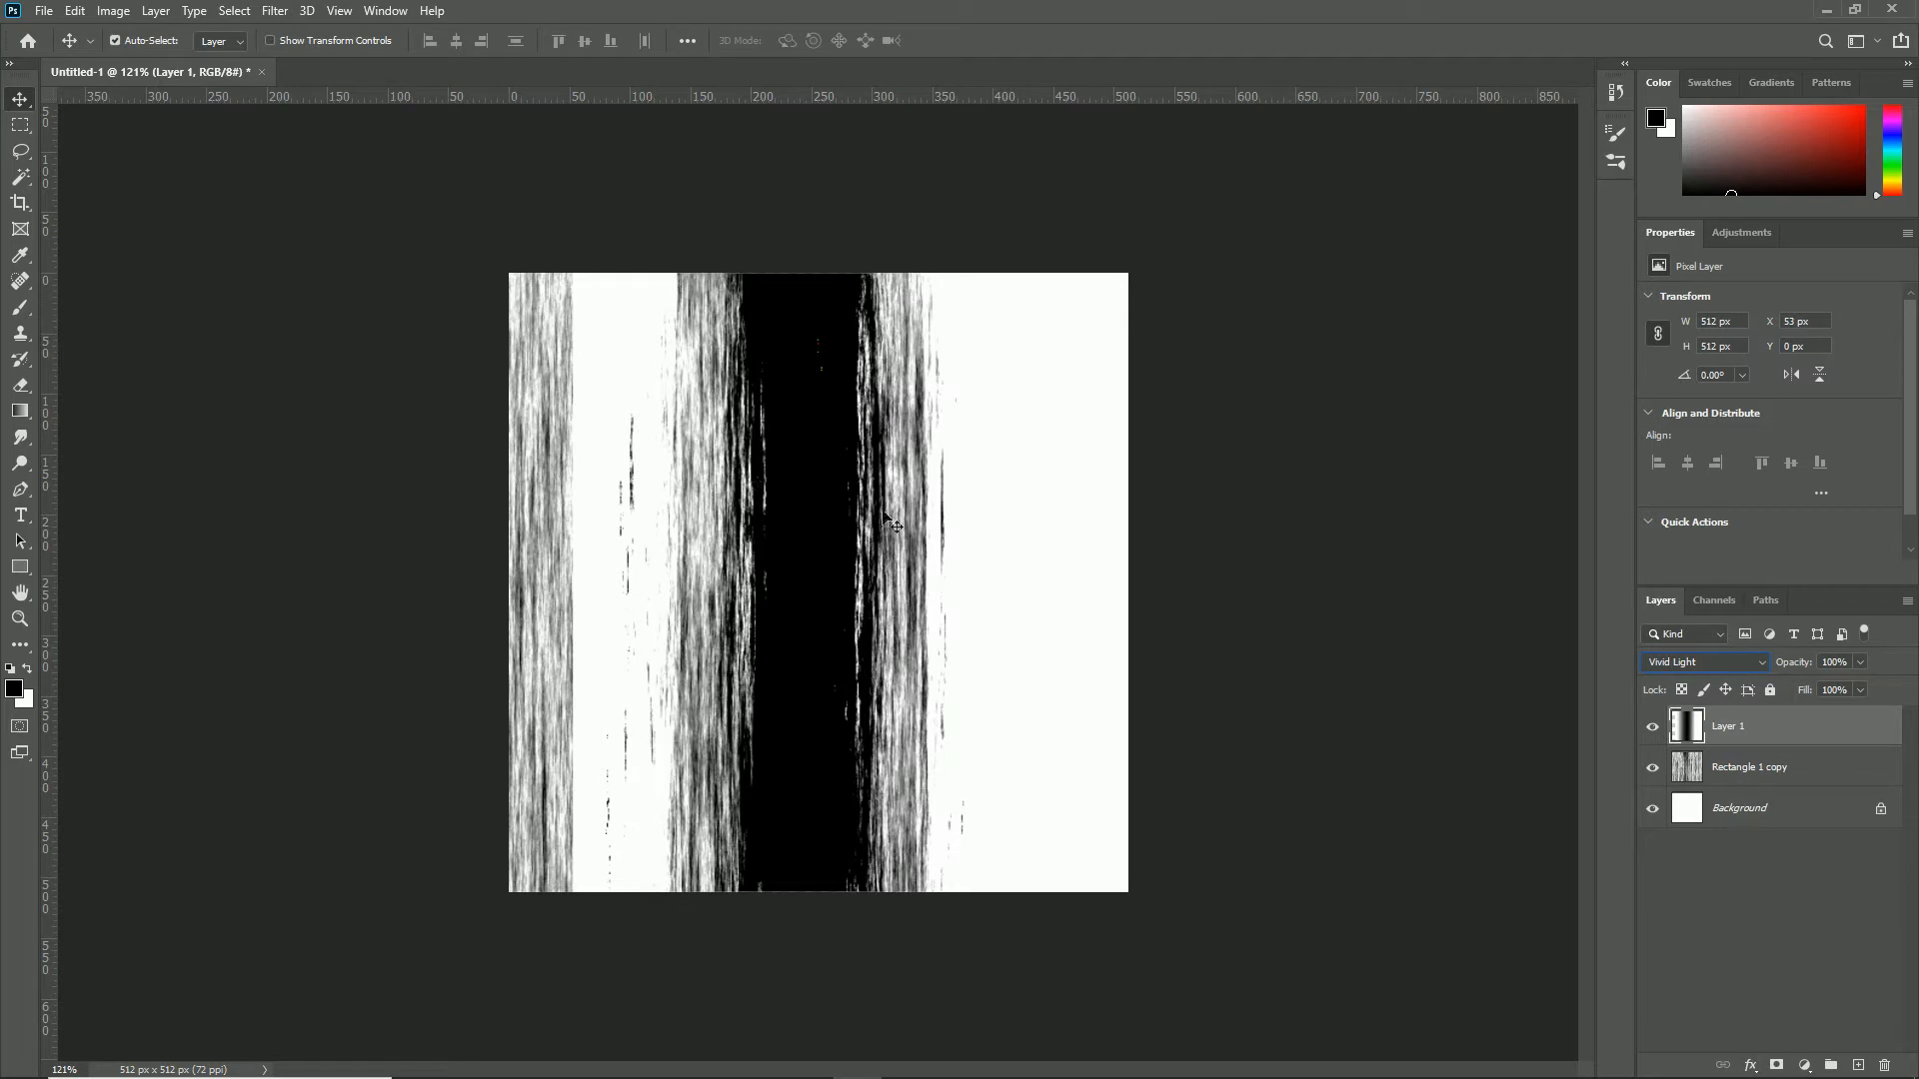
Step: Adjust the merged fiber layer's brightness to 21 and contrast to -42
{"action": "left_click", "coordinate": [1723, 775]}
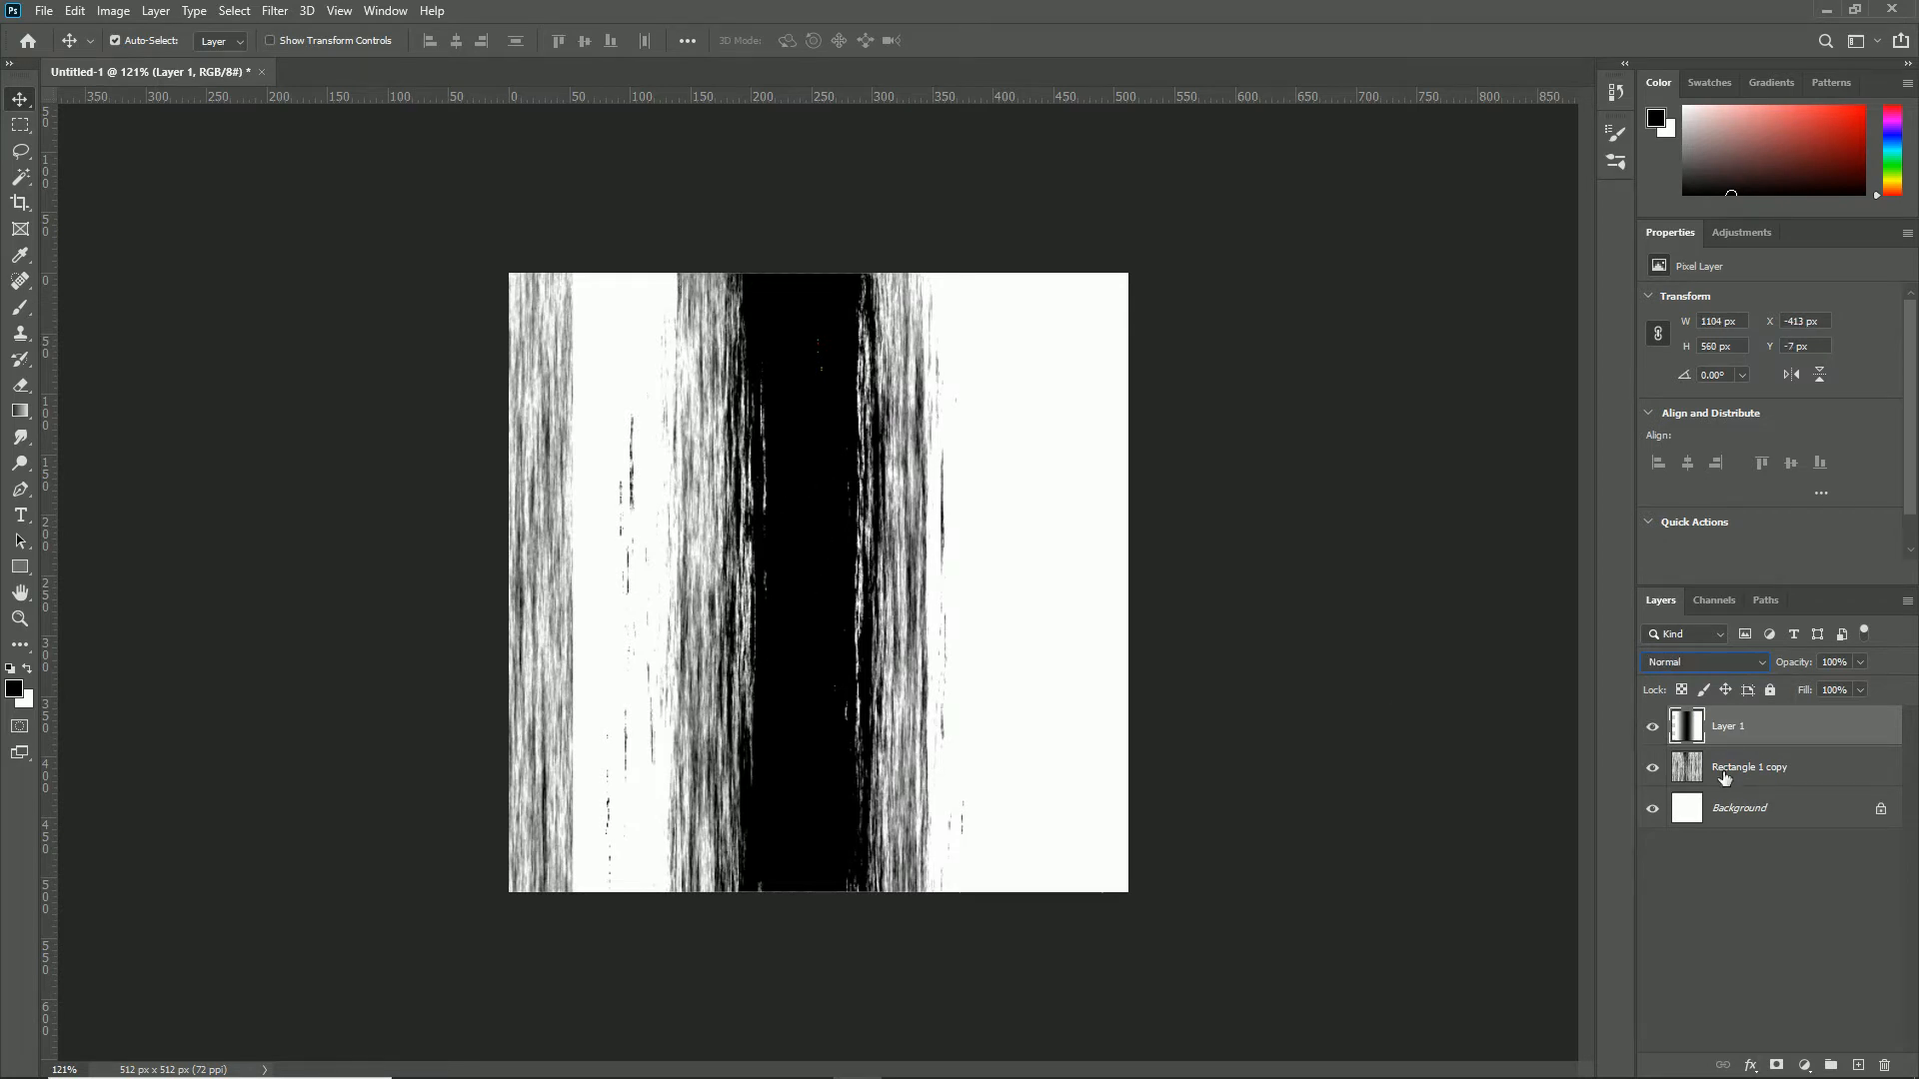
{"action": "left_click", "coordinate": [112, 18]}
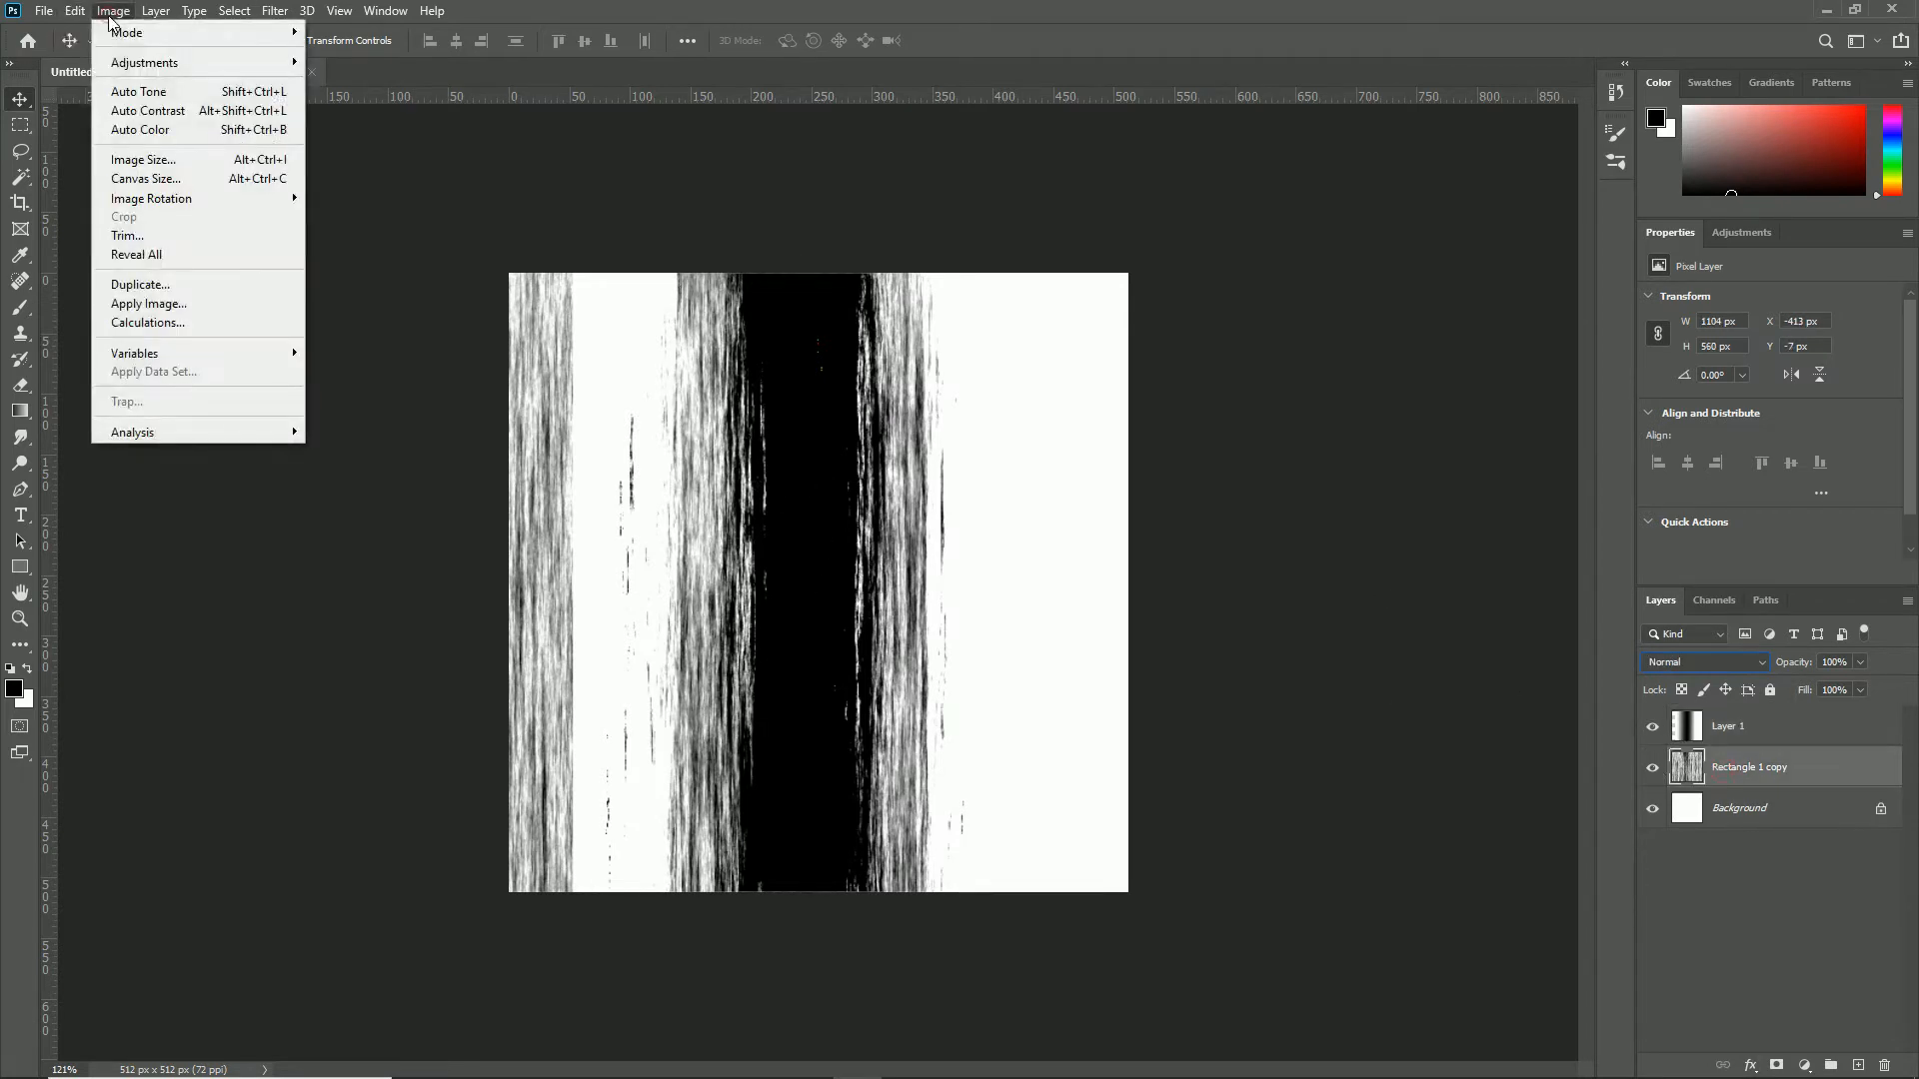
{"action": "mouse_move", "coordinate": [135, 63]}
{"action": "left_click", "coordinate": [321, 62]}
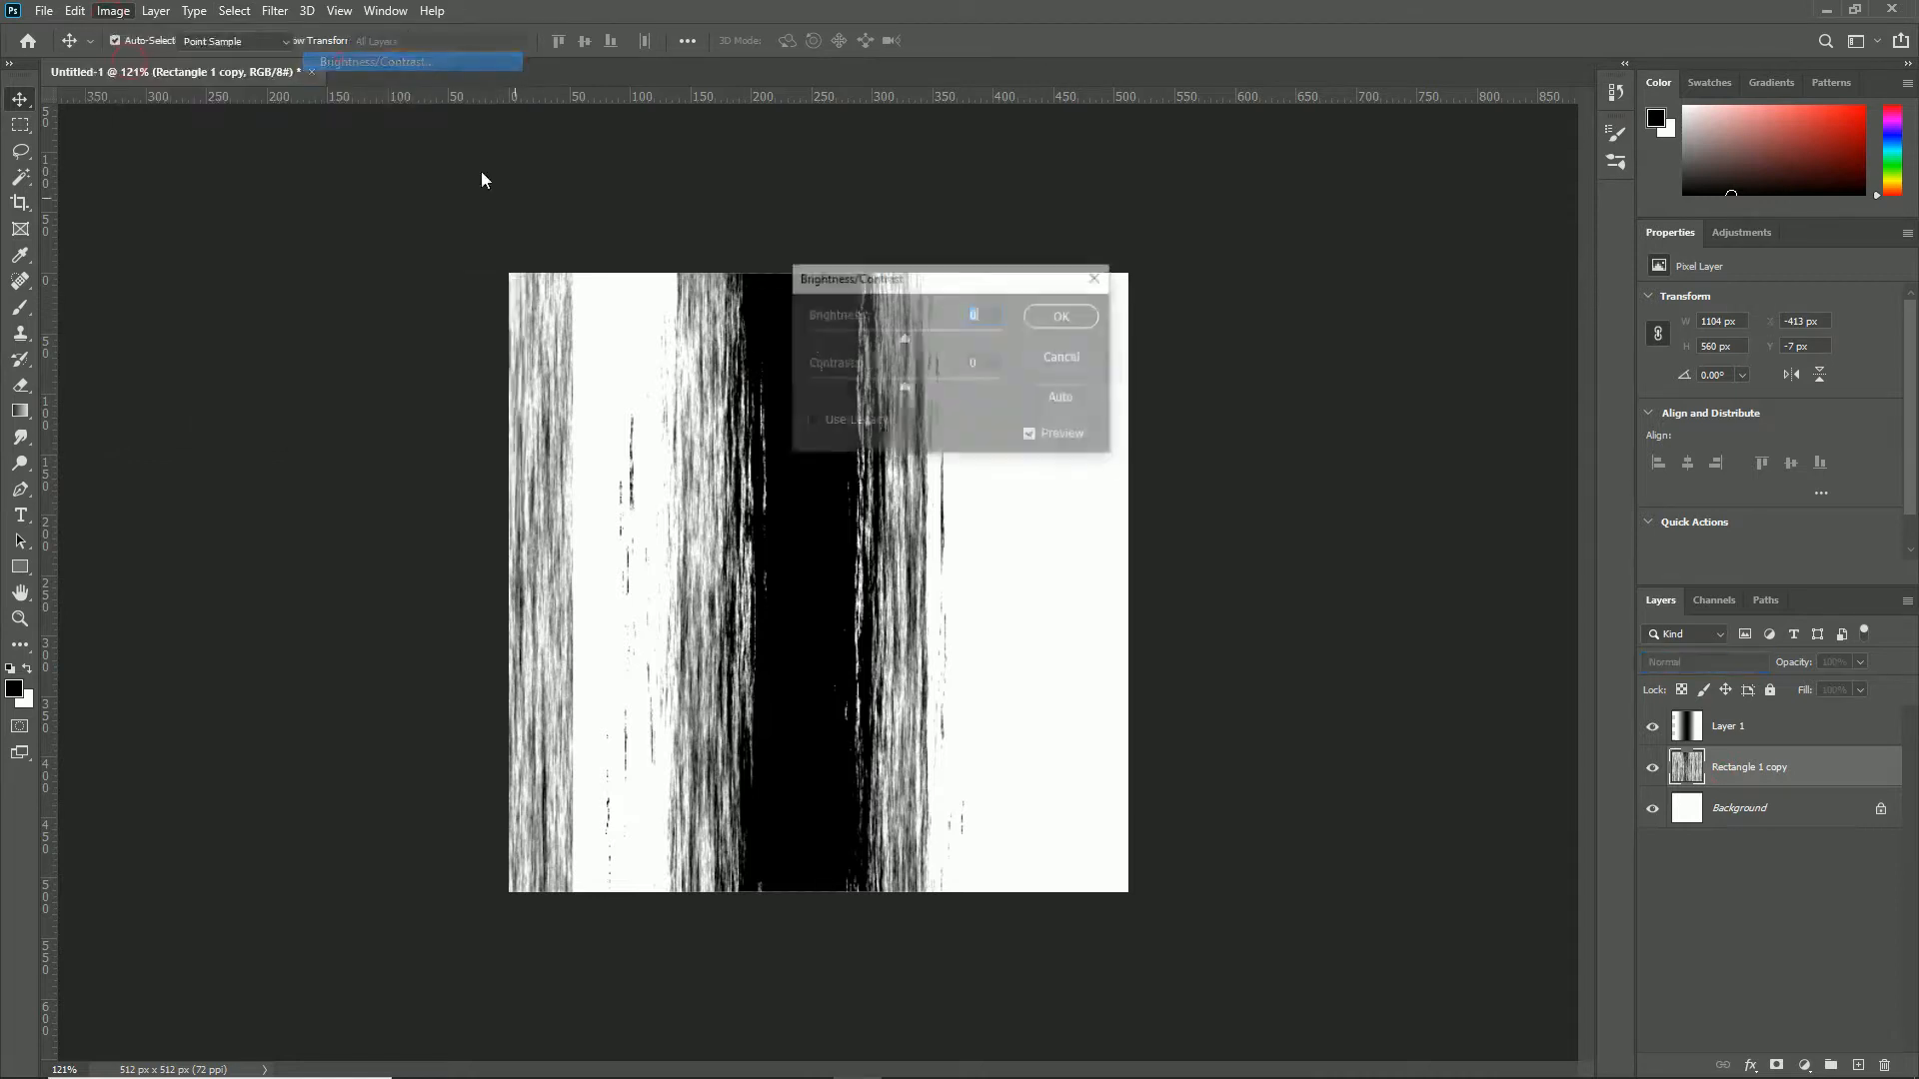
{"action": "left_click_drag", "start_coordinate": [920, 285], "coordinate": [1043, 351]}
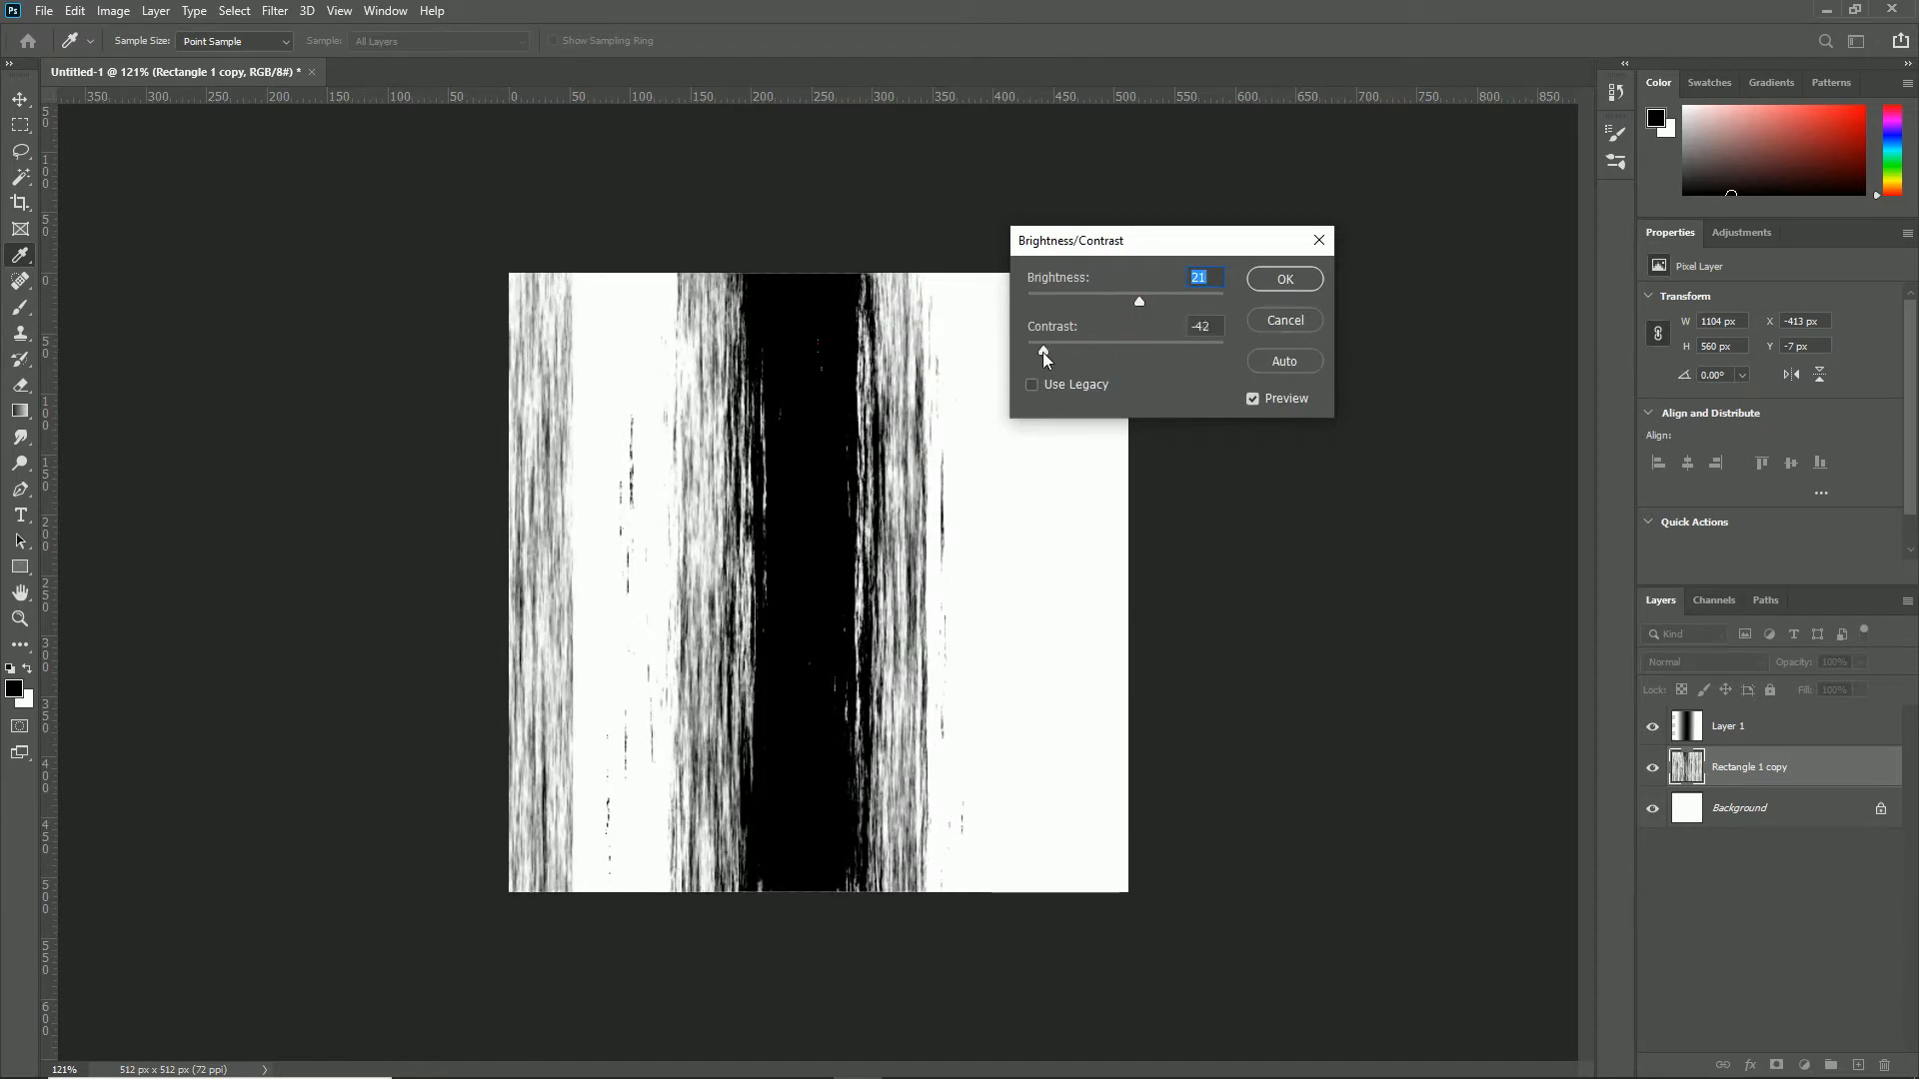
{"action": "left_click", "coordinate": [1283, 283]}
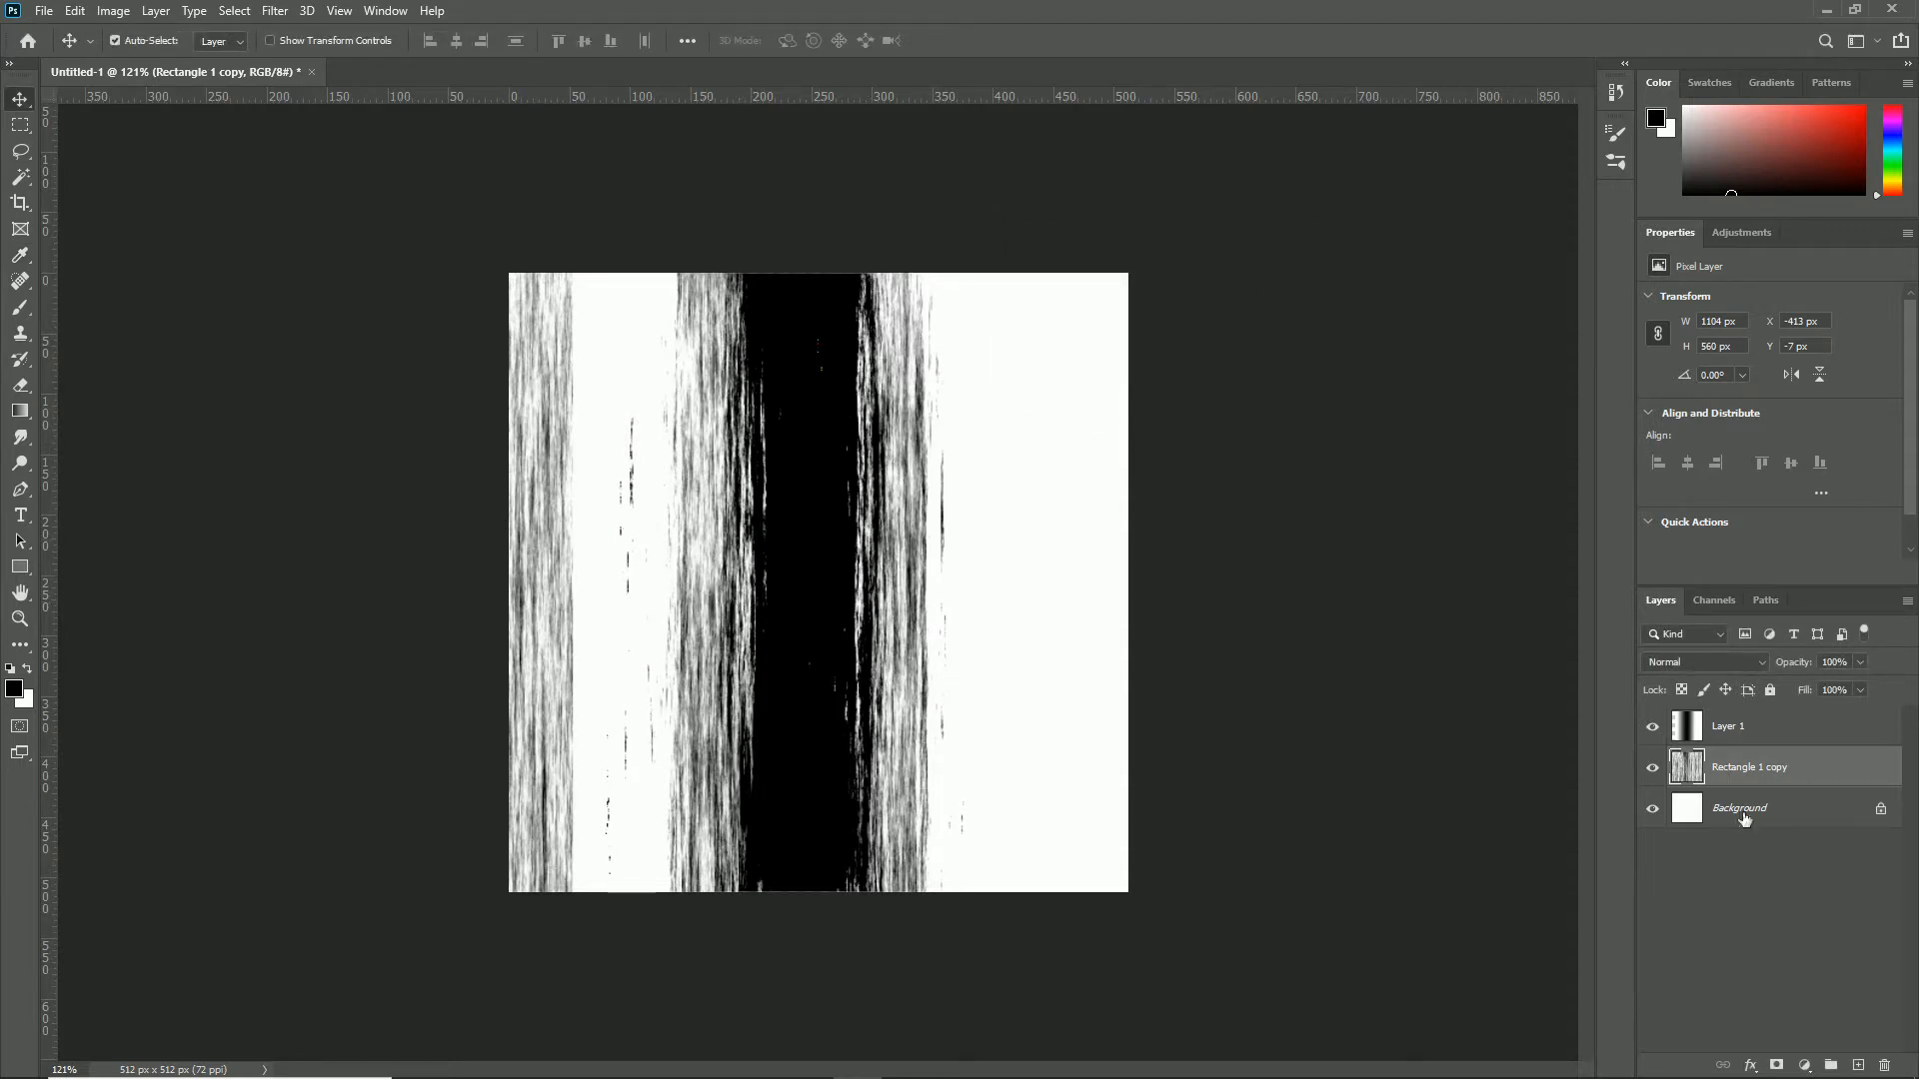
Step: Draw the white-black-white gradient as a narrow band near the canvas's left edge on a new top layer and blend it as Vivid Light
{"action": "left_click", "coordinate": [1799, 735]}
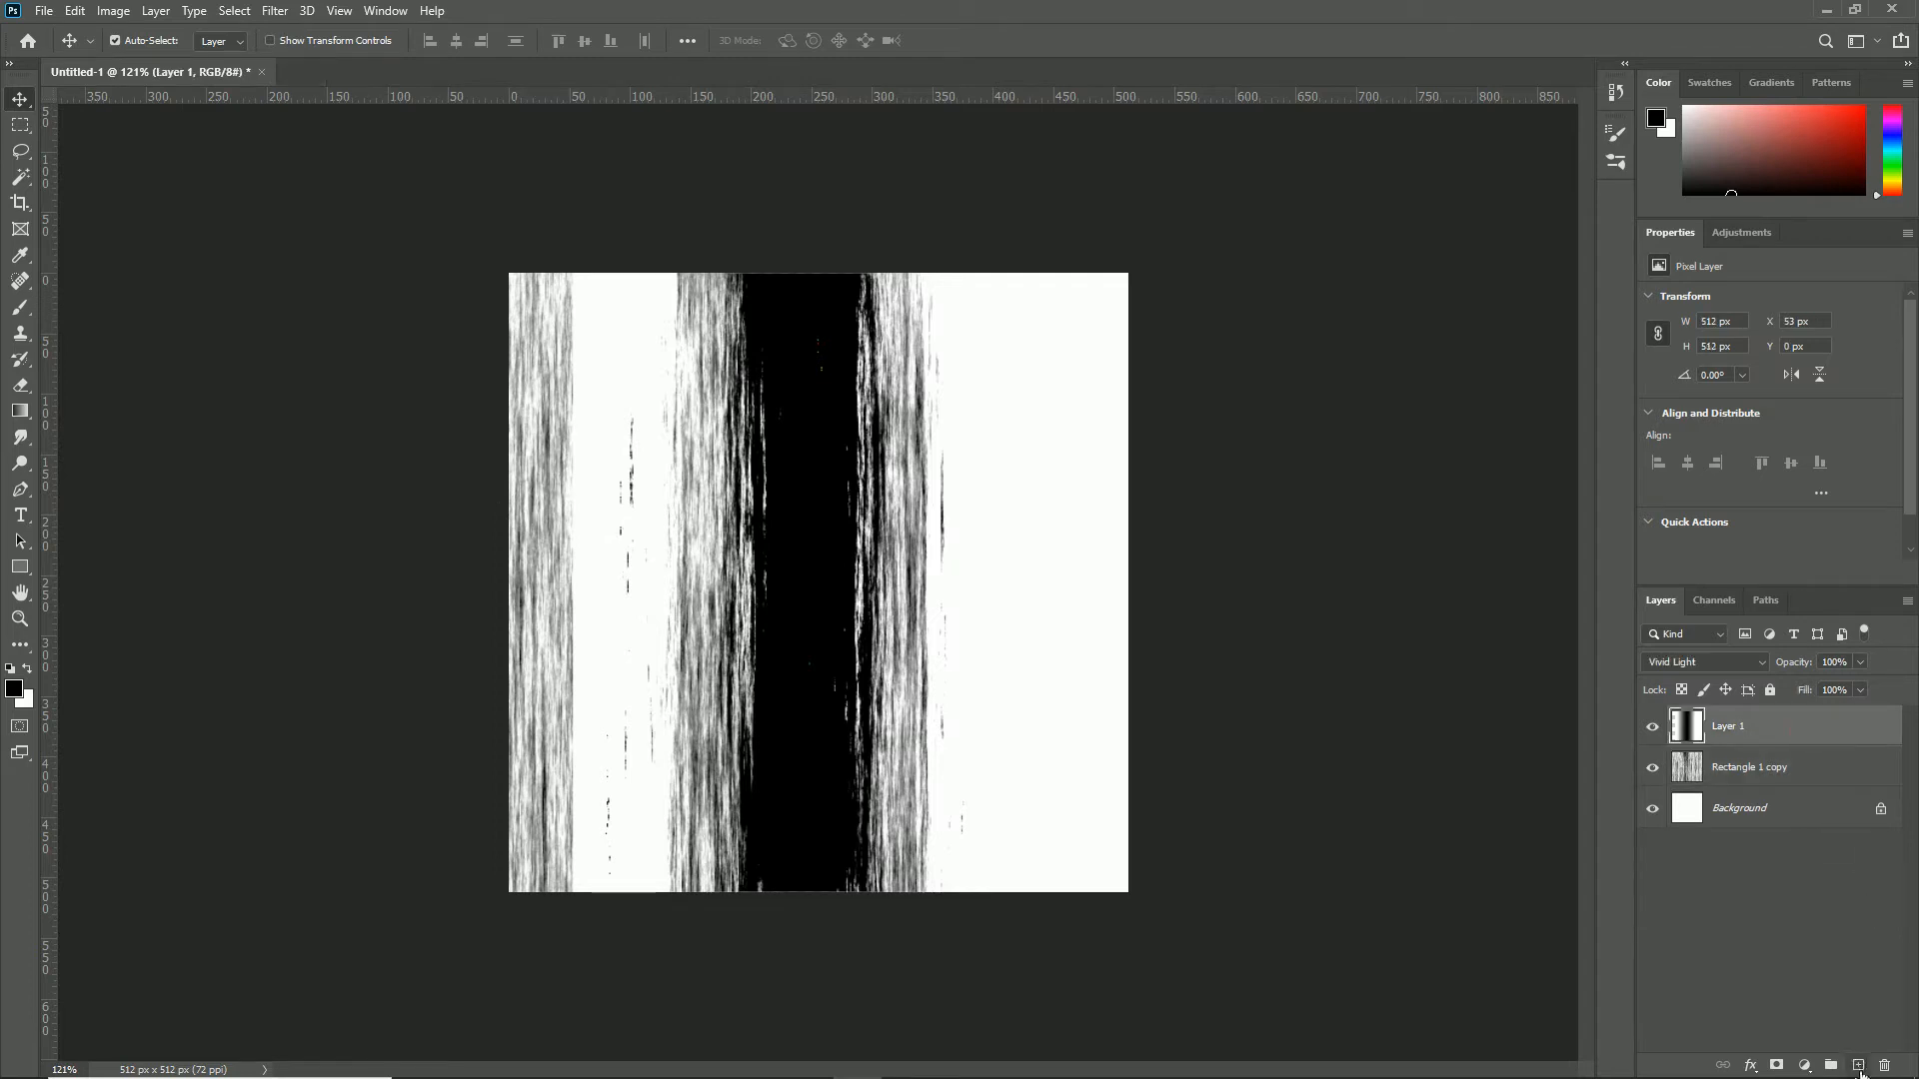
{"action": "left_click", "coordinate": [1857, 1065]}
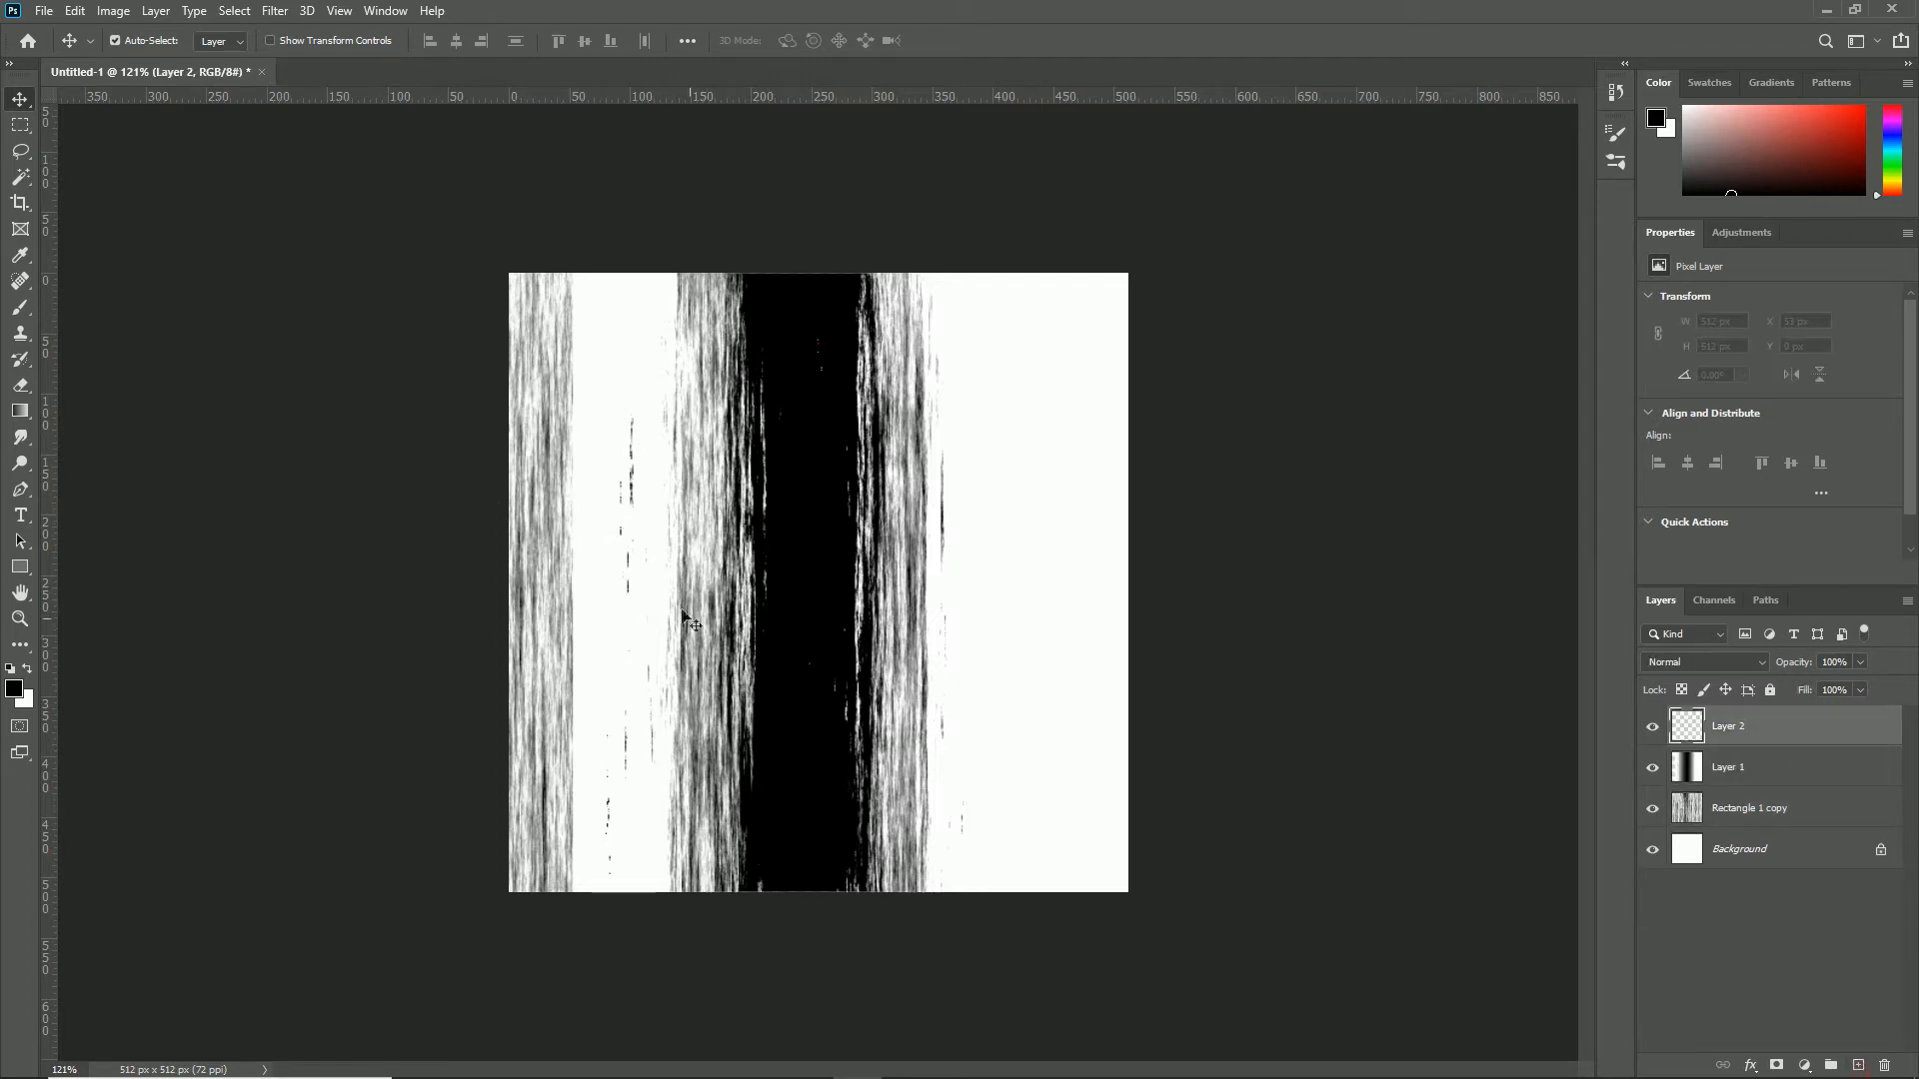
{"action": "left_click", "coordinate": [20, 411]}
{"action": "left_click_drag", "start_coordinate": [622, 539], "coordinate": [488, 561]}
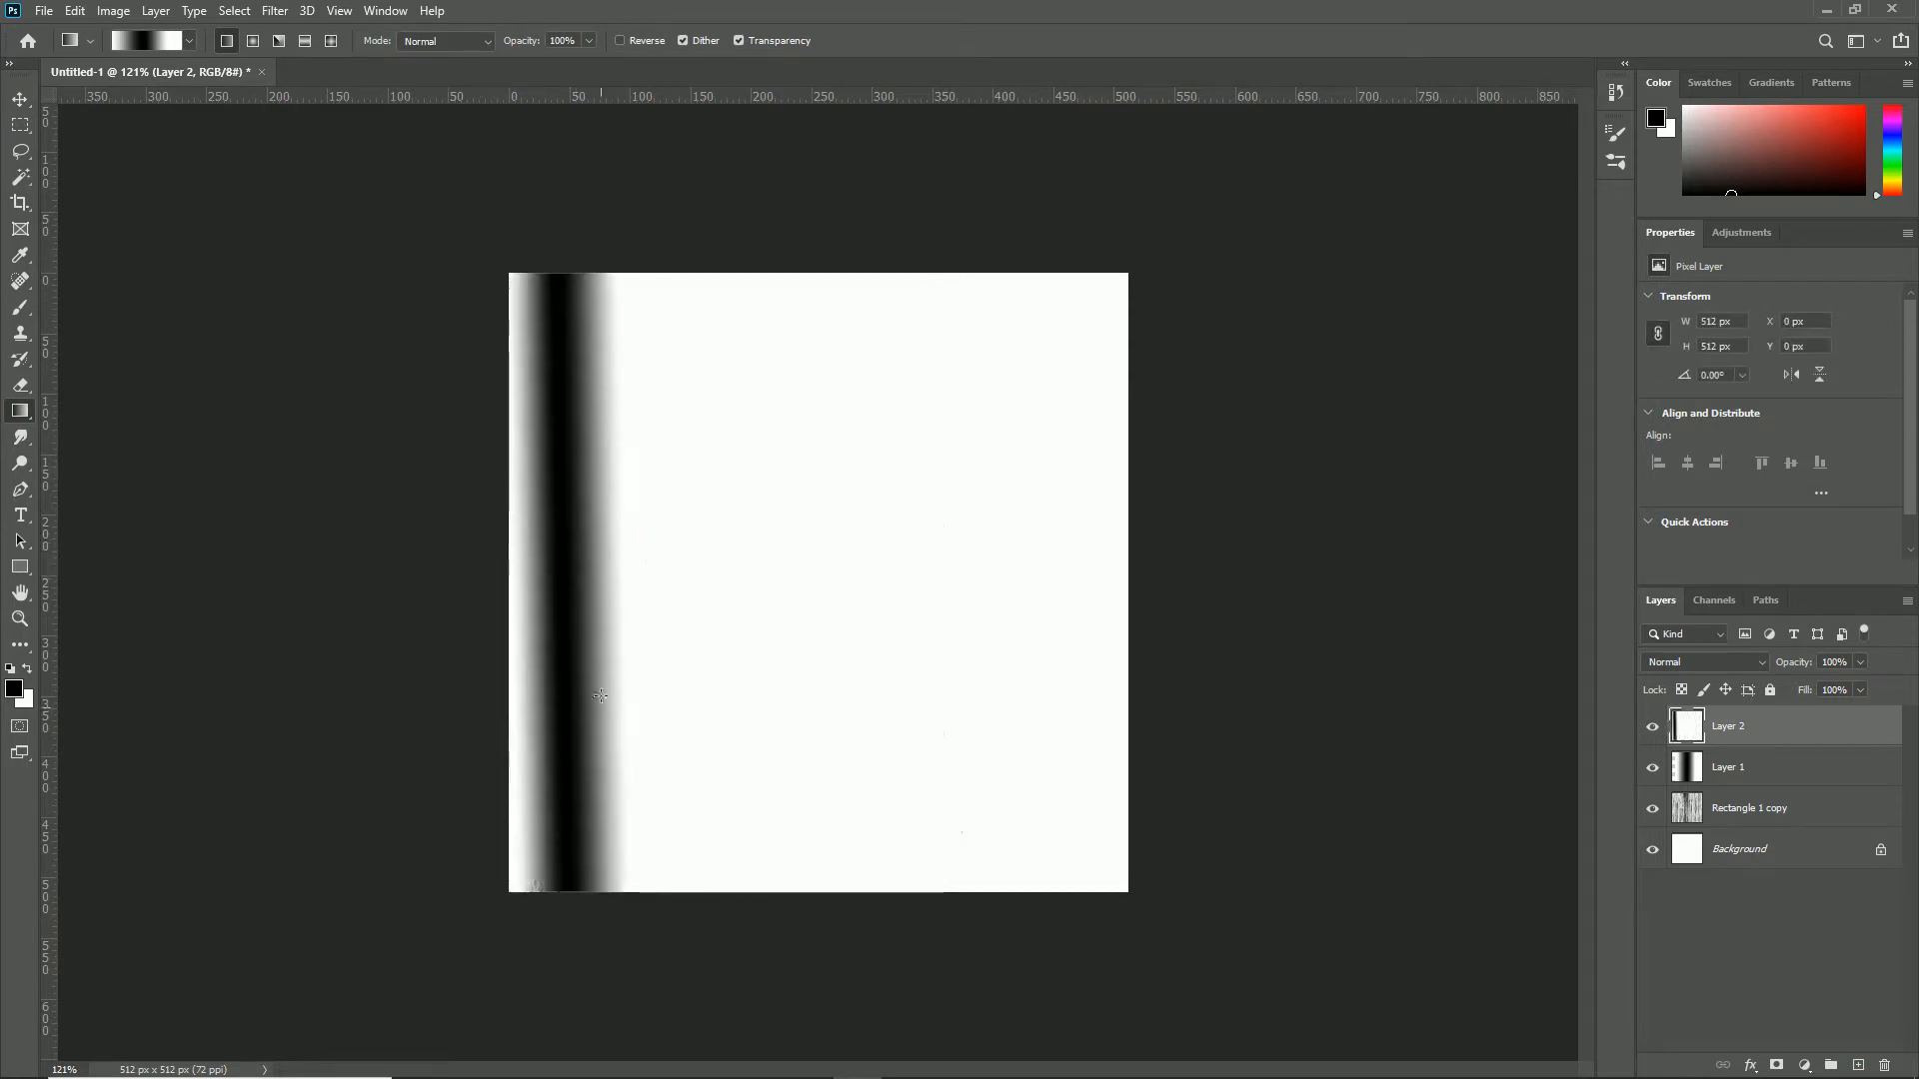
{"action": "left_click", "coordinate": [1725, 661]}
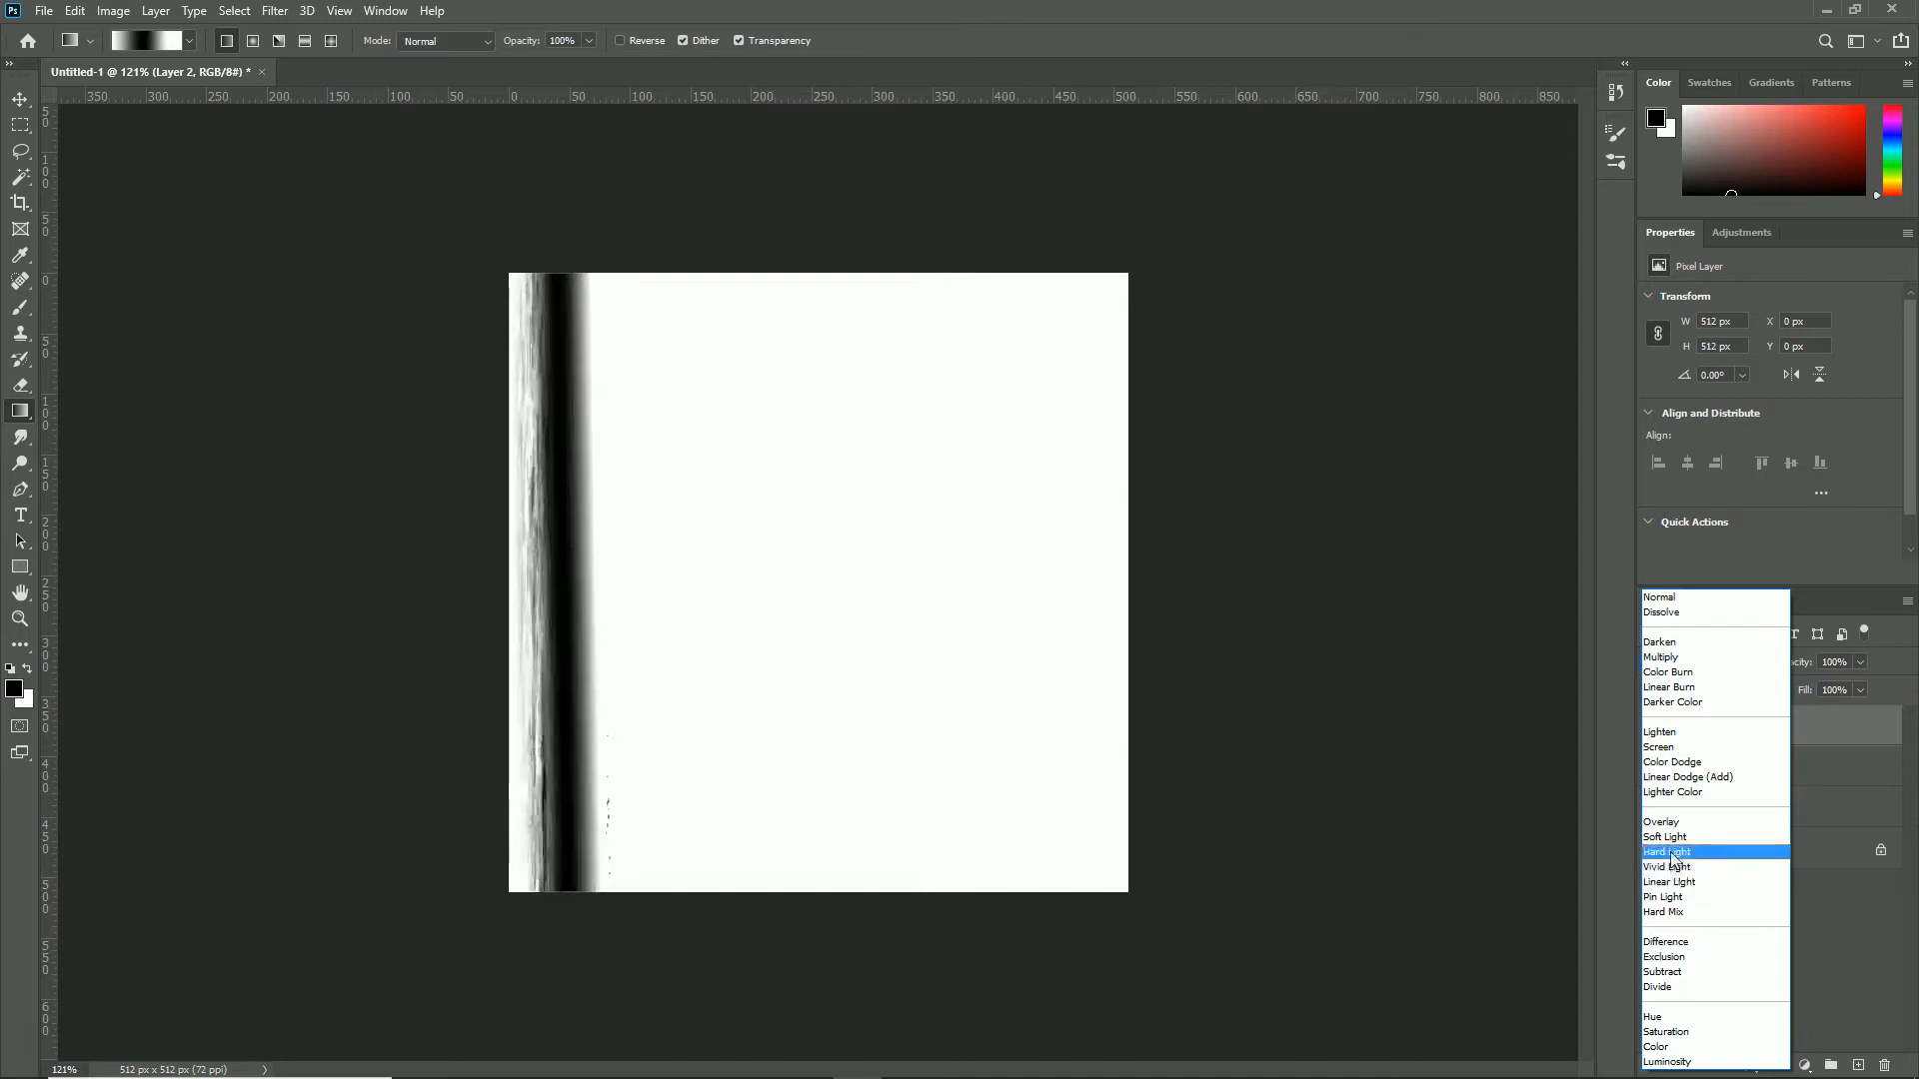
{"action": "left_click", "coordinate": [1674, 867]}
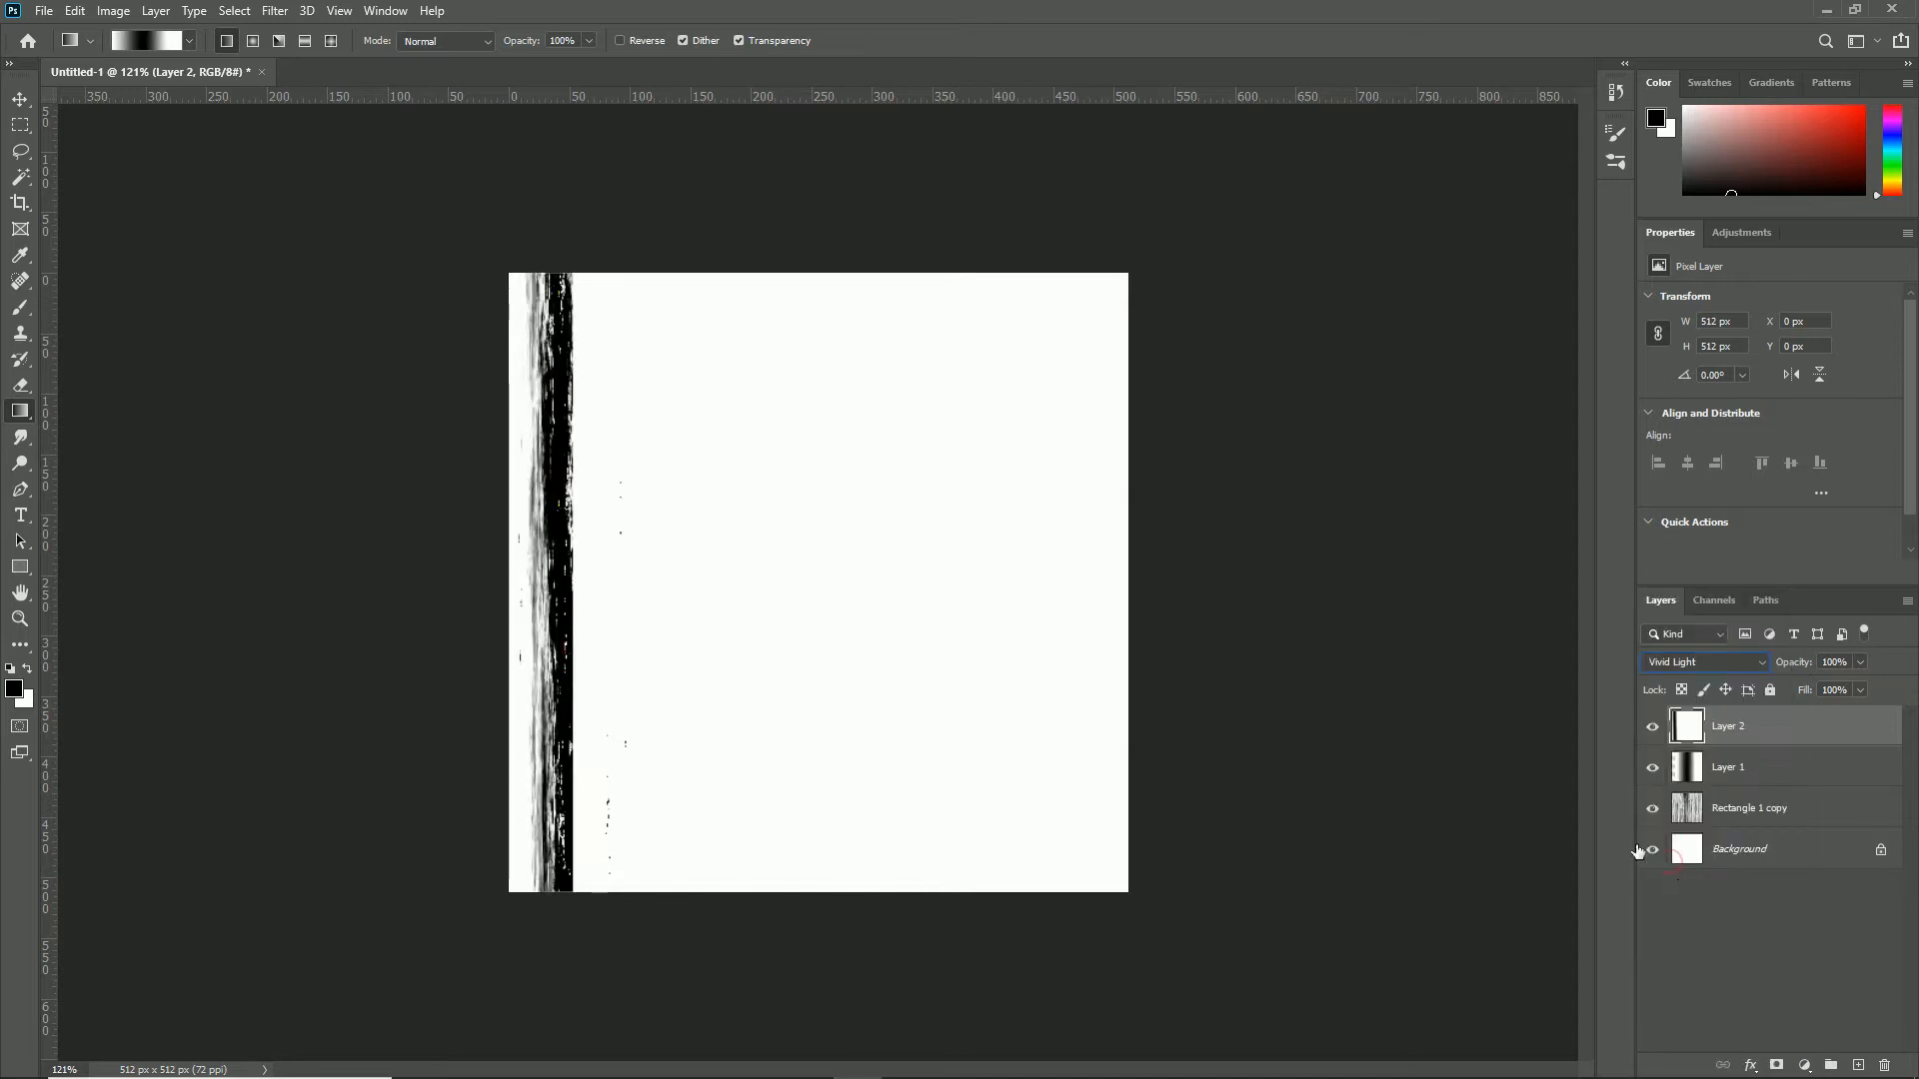
Step: Delete the 421 px wide area to the right of the narrow left band from its gradient layer and clear the selection
{"action": "left_click", "coordinate": [20, 125]}
{"action": "left_click_drag", "start_coordinate": [1128, 271], "coordinate": [619, 920]}
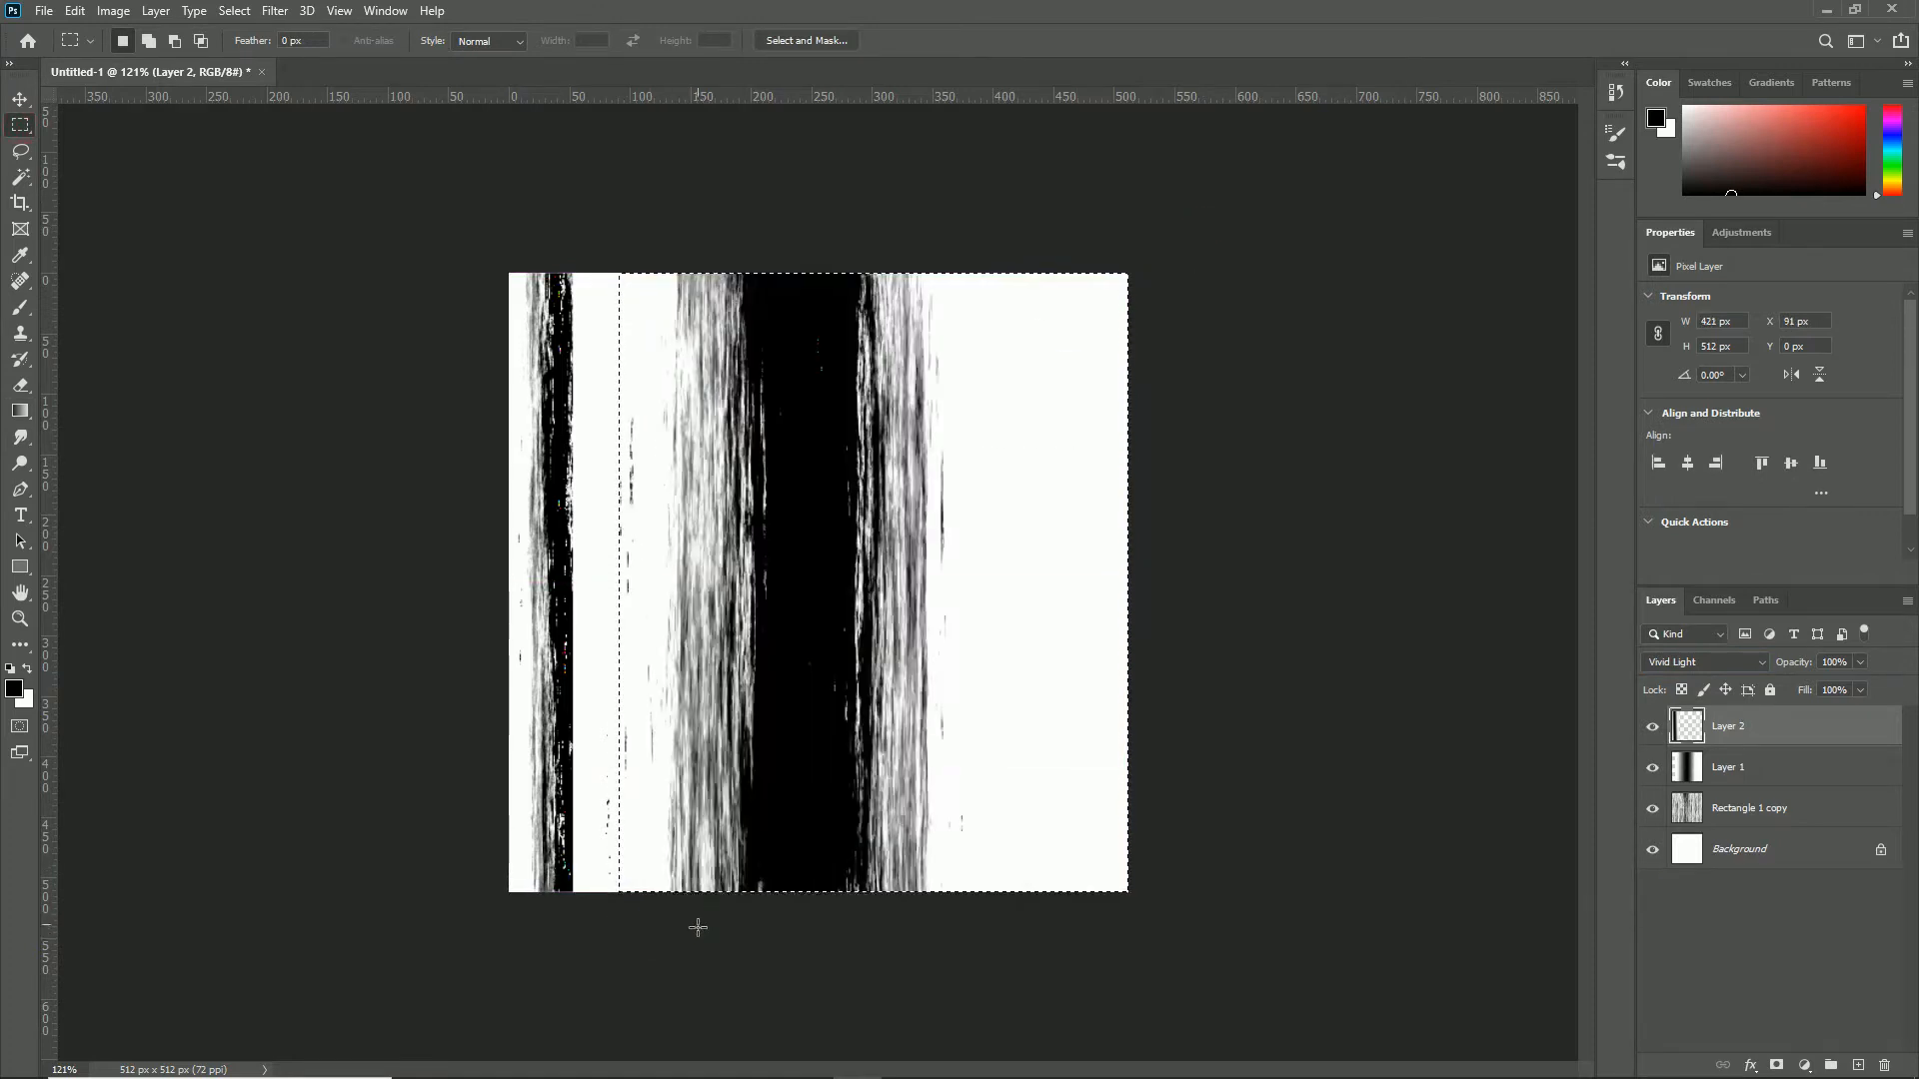
{"action": "left_click", "coordinate": [1776, 781]}
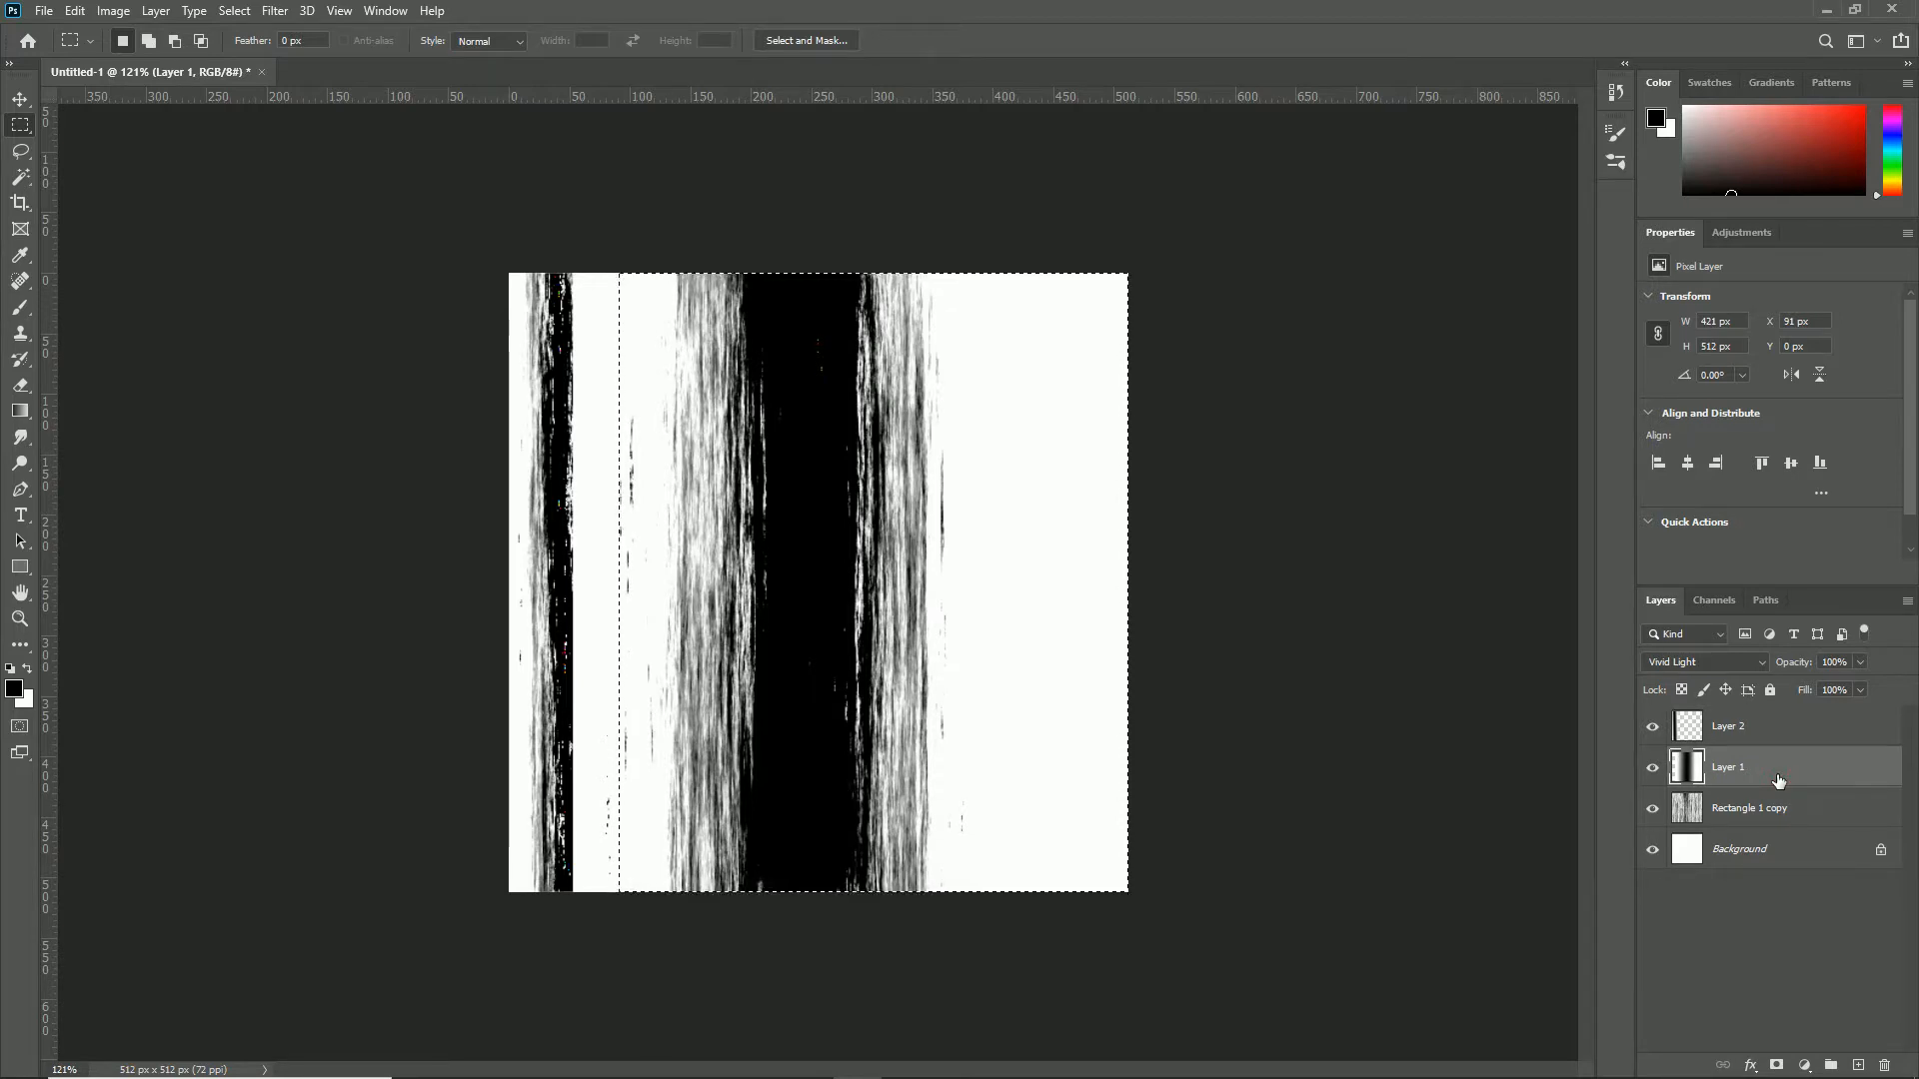
{"action": "left_click", "coordinate": [1769, 733]}
{"action": "key", "text": "Delete"}
{"action": "key", "text": "ctrl+d"}
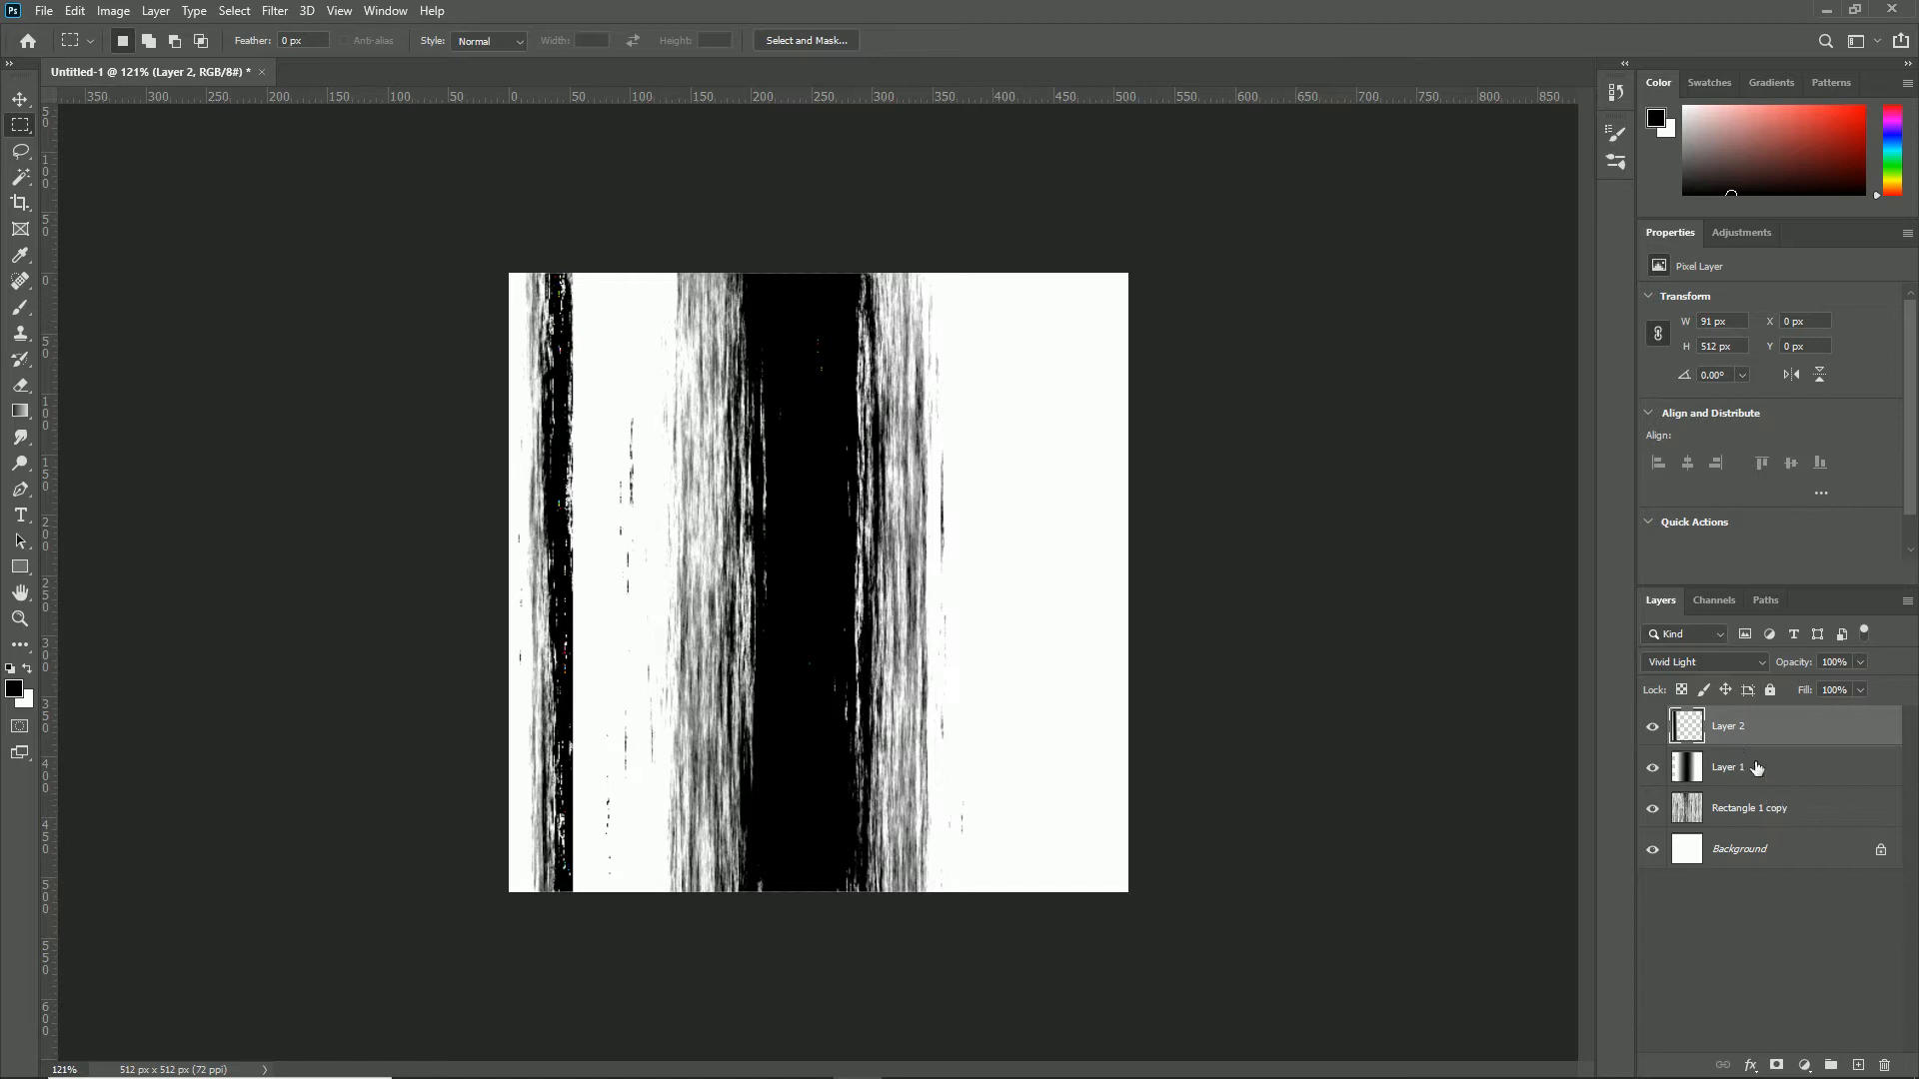
Step: Delete a strip about 145 px wide along the canvas's right edge from the central gradient layer, Layer 1, and deselect
{"action": "left_click", "coordinate": [1756, 766]}
{"action": "left_click_drag", "start_coordinate": [1127, 273], "coordinate": [953, 932]}
{"action": "key", "text": "Delete"}
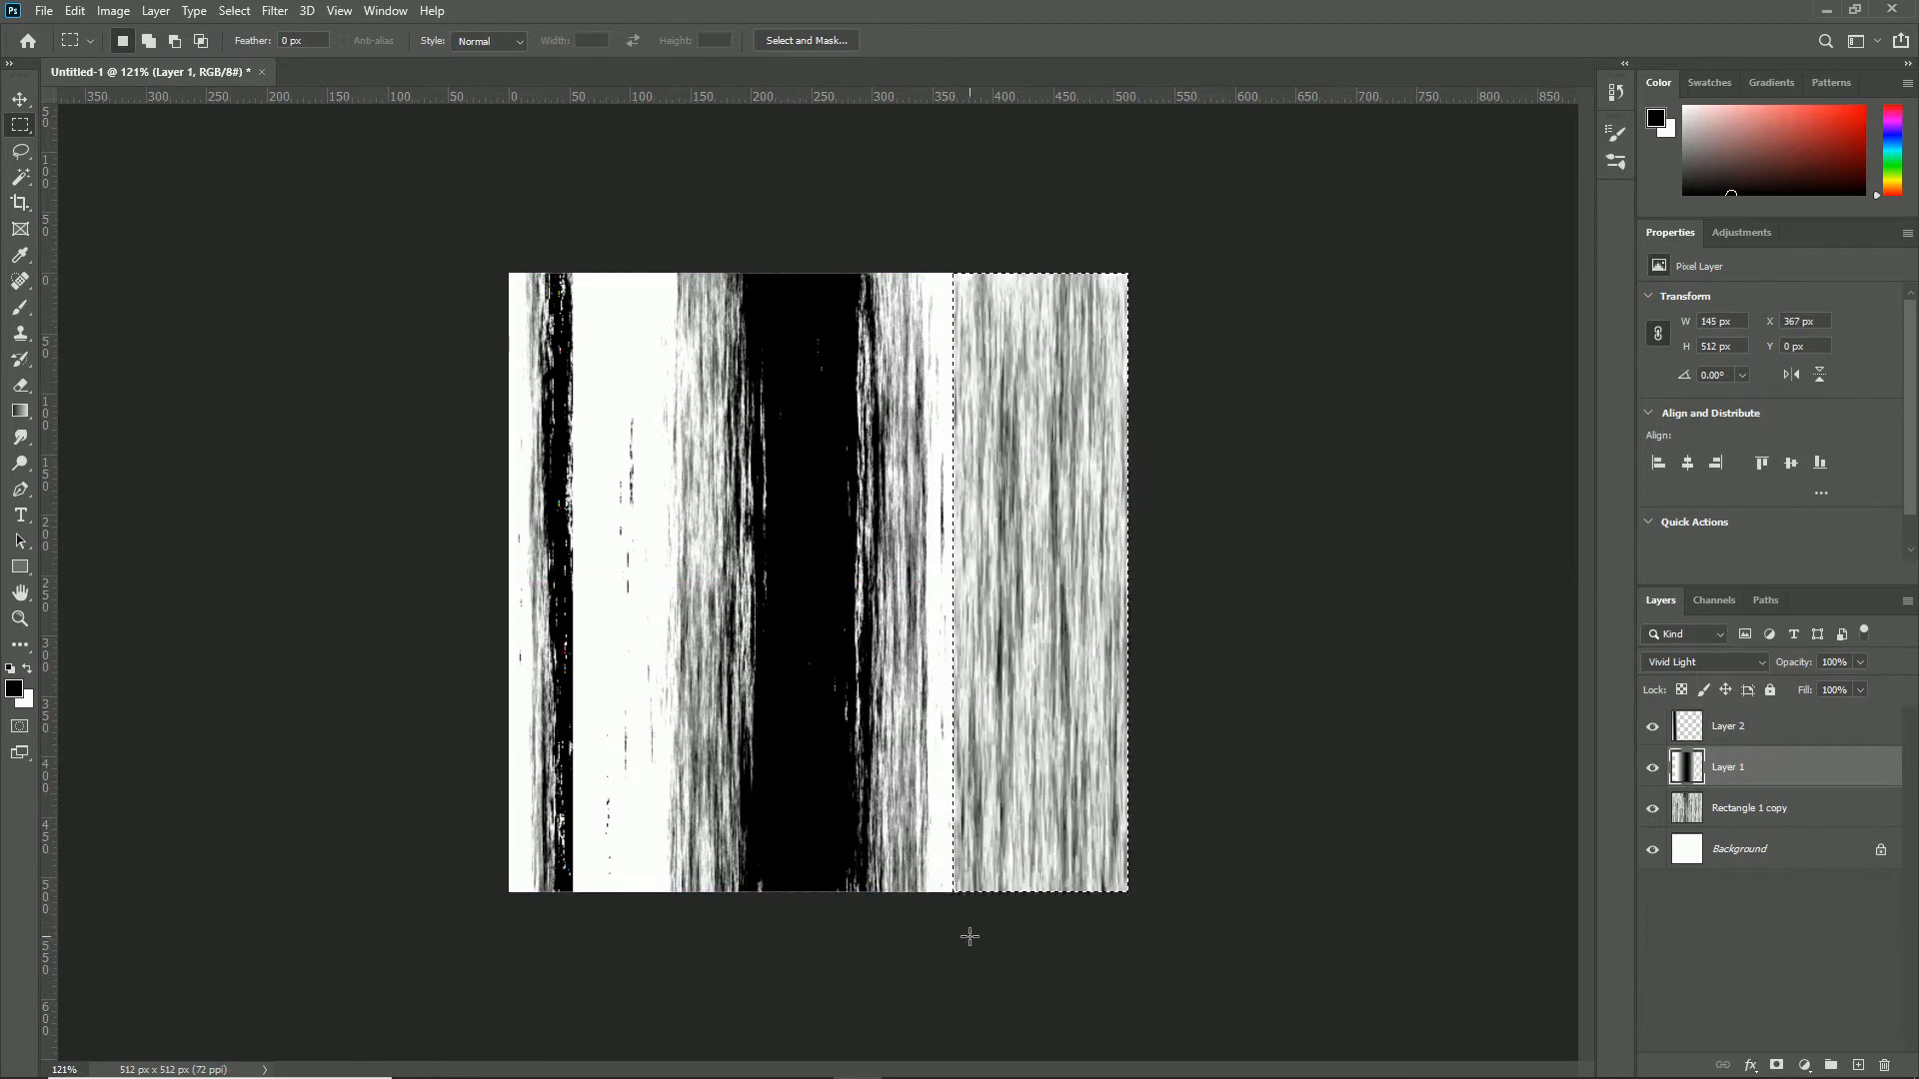
{"action": "key", "text": "ctrl+d"}
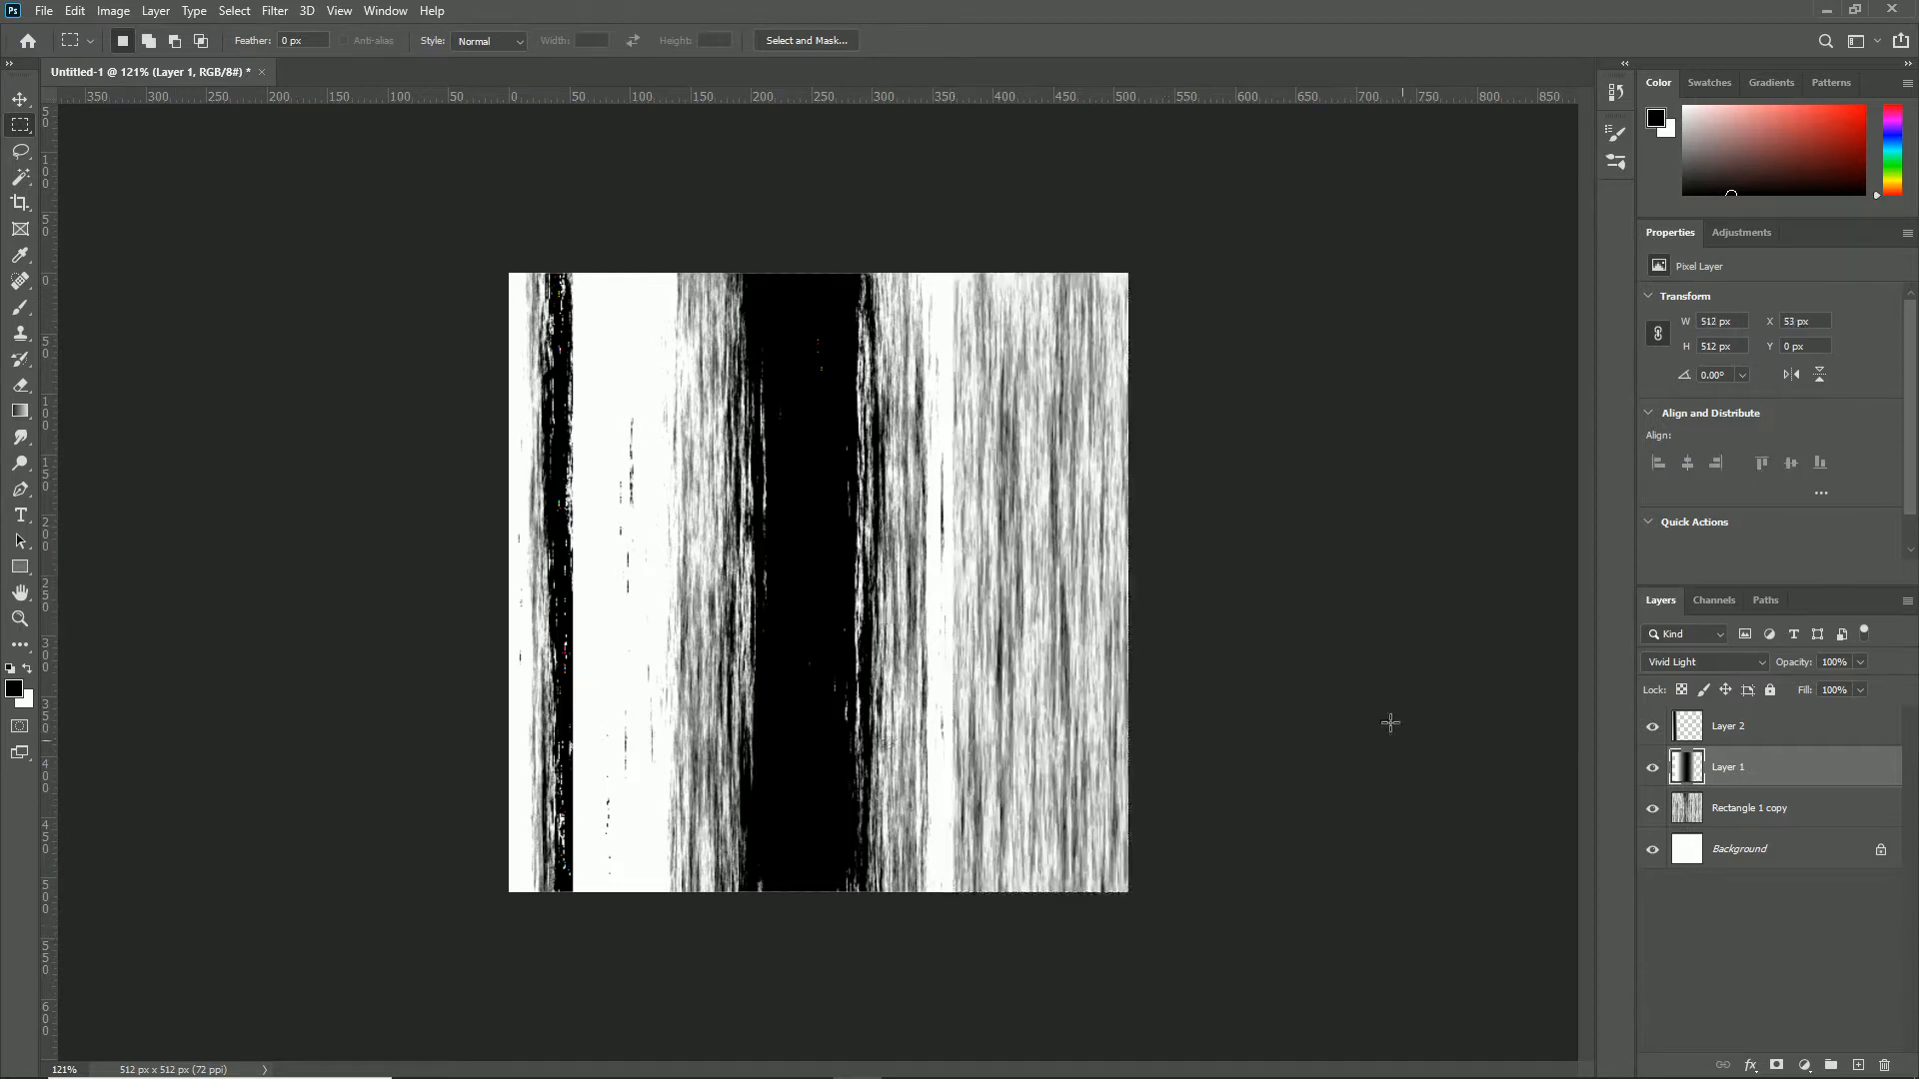
Step: Draw the white-black-white gradient as a band near the canvas's right side on a new layer above Layer 1, blended as Linear Light
{"action": "left_click", "coordinate": [1859, 1065]}
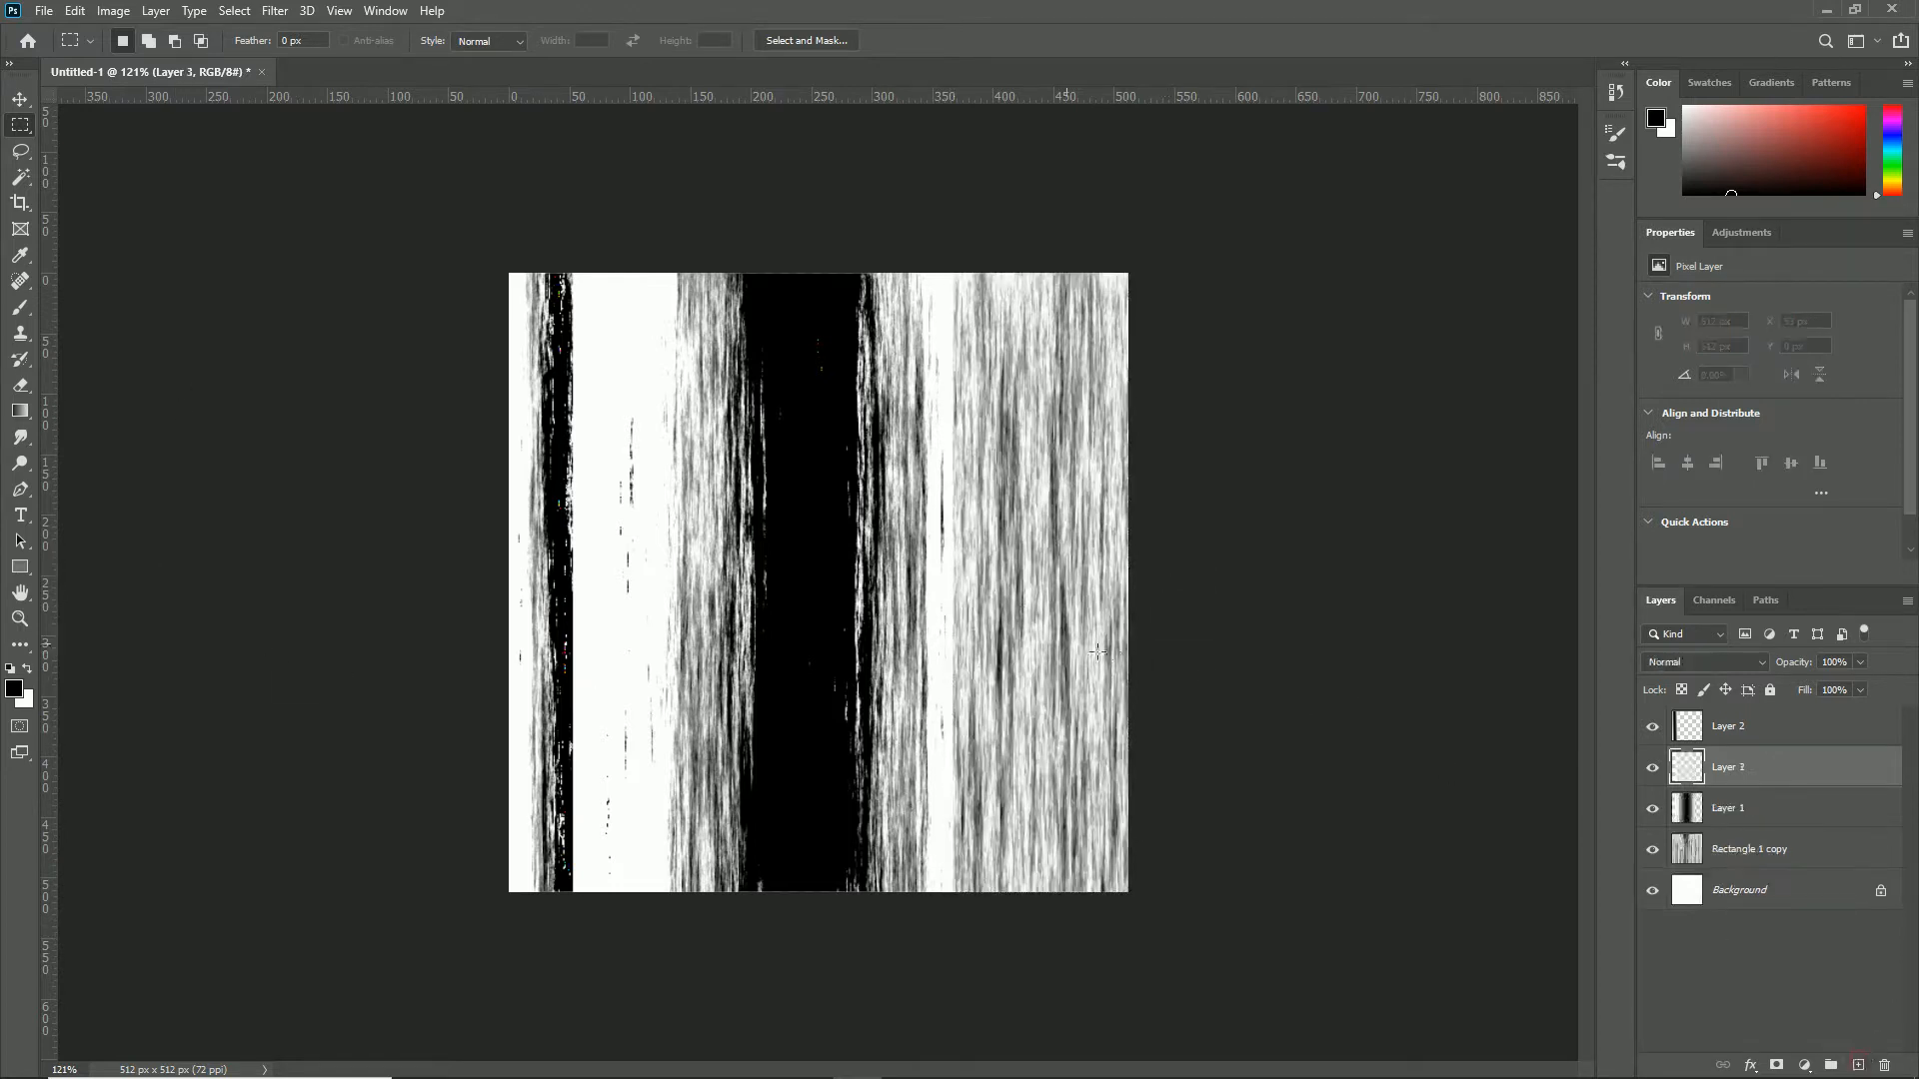
{"action": "left_click_drag", "start_coordinate": [951, 603], "coordinate": [1106, 606]}
{"action": "key", "text": "ctrl+d"}
{"action": "left_click", "coordinate": [21, 410]}
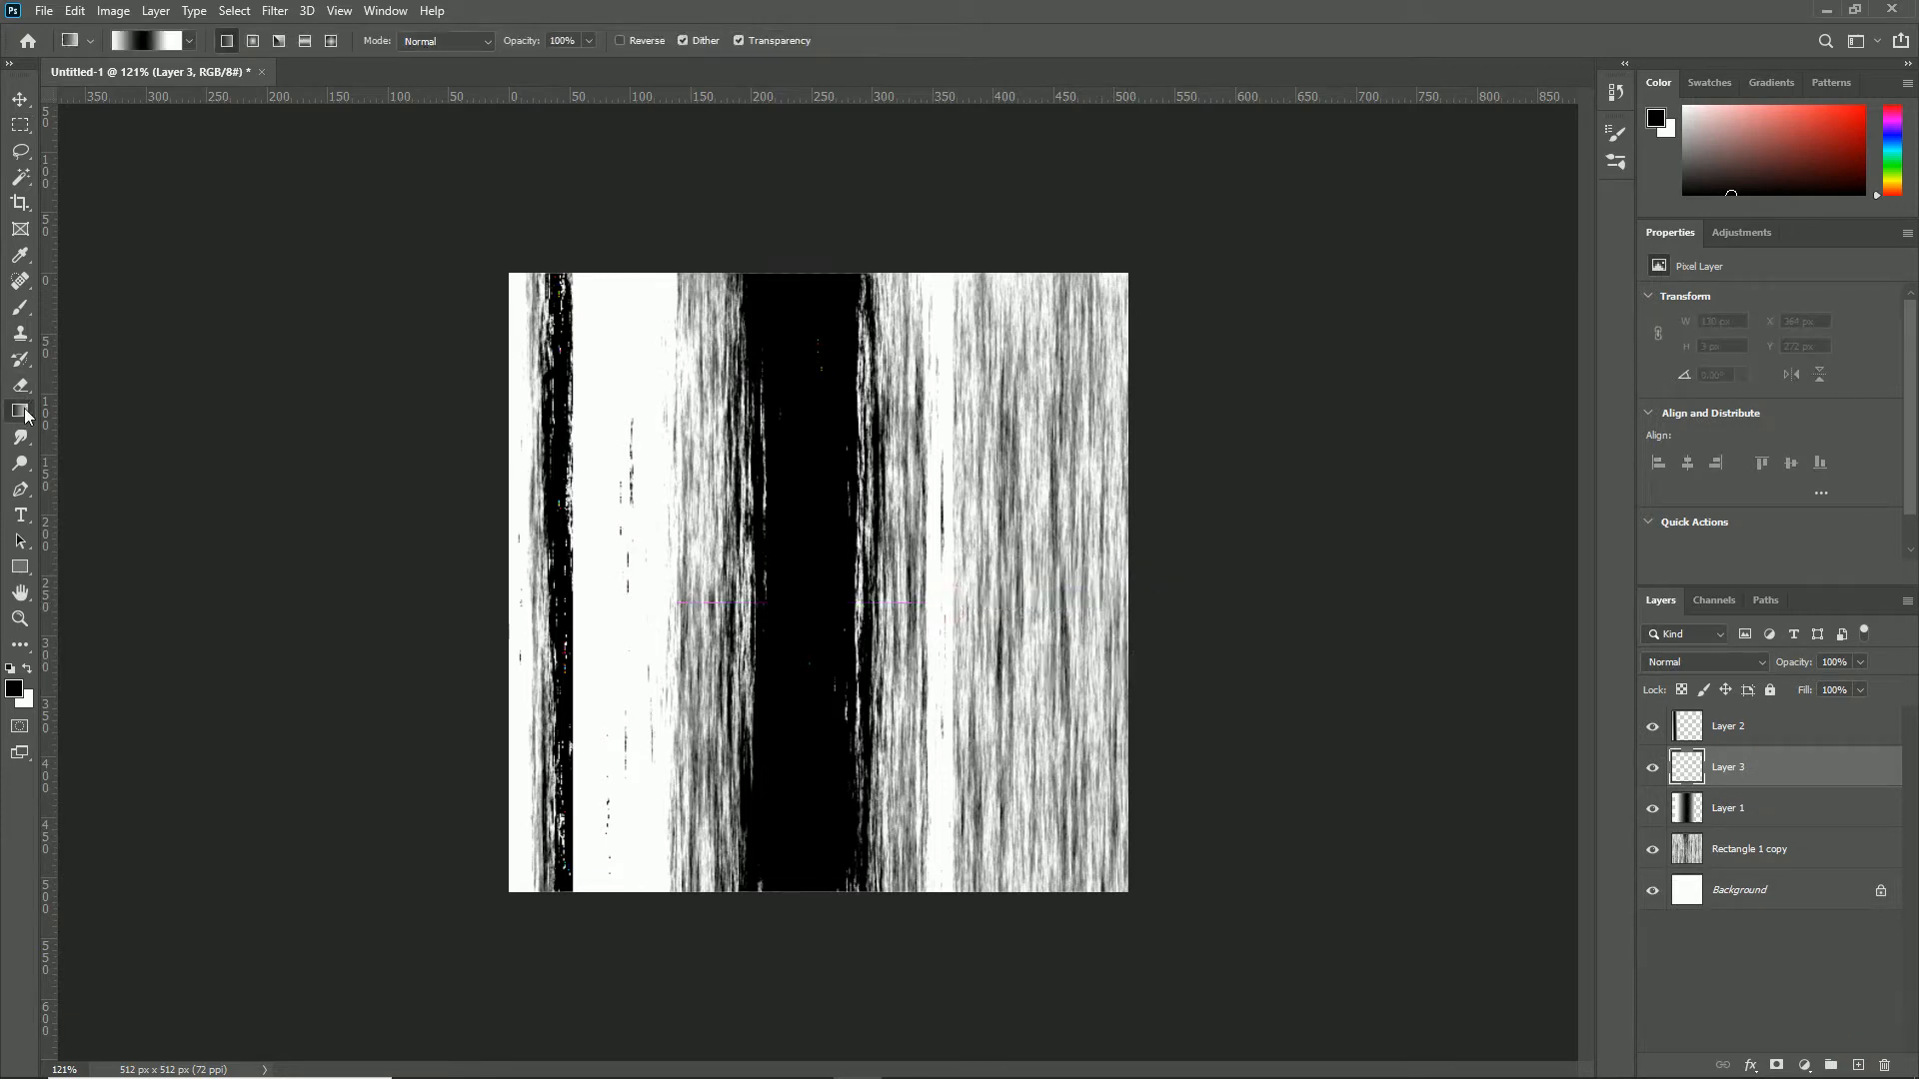
{"action": "left_click_drag", "start_coordinate": [1093, 542], "coordinate": [1110, 543]}
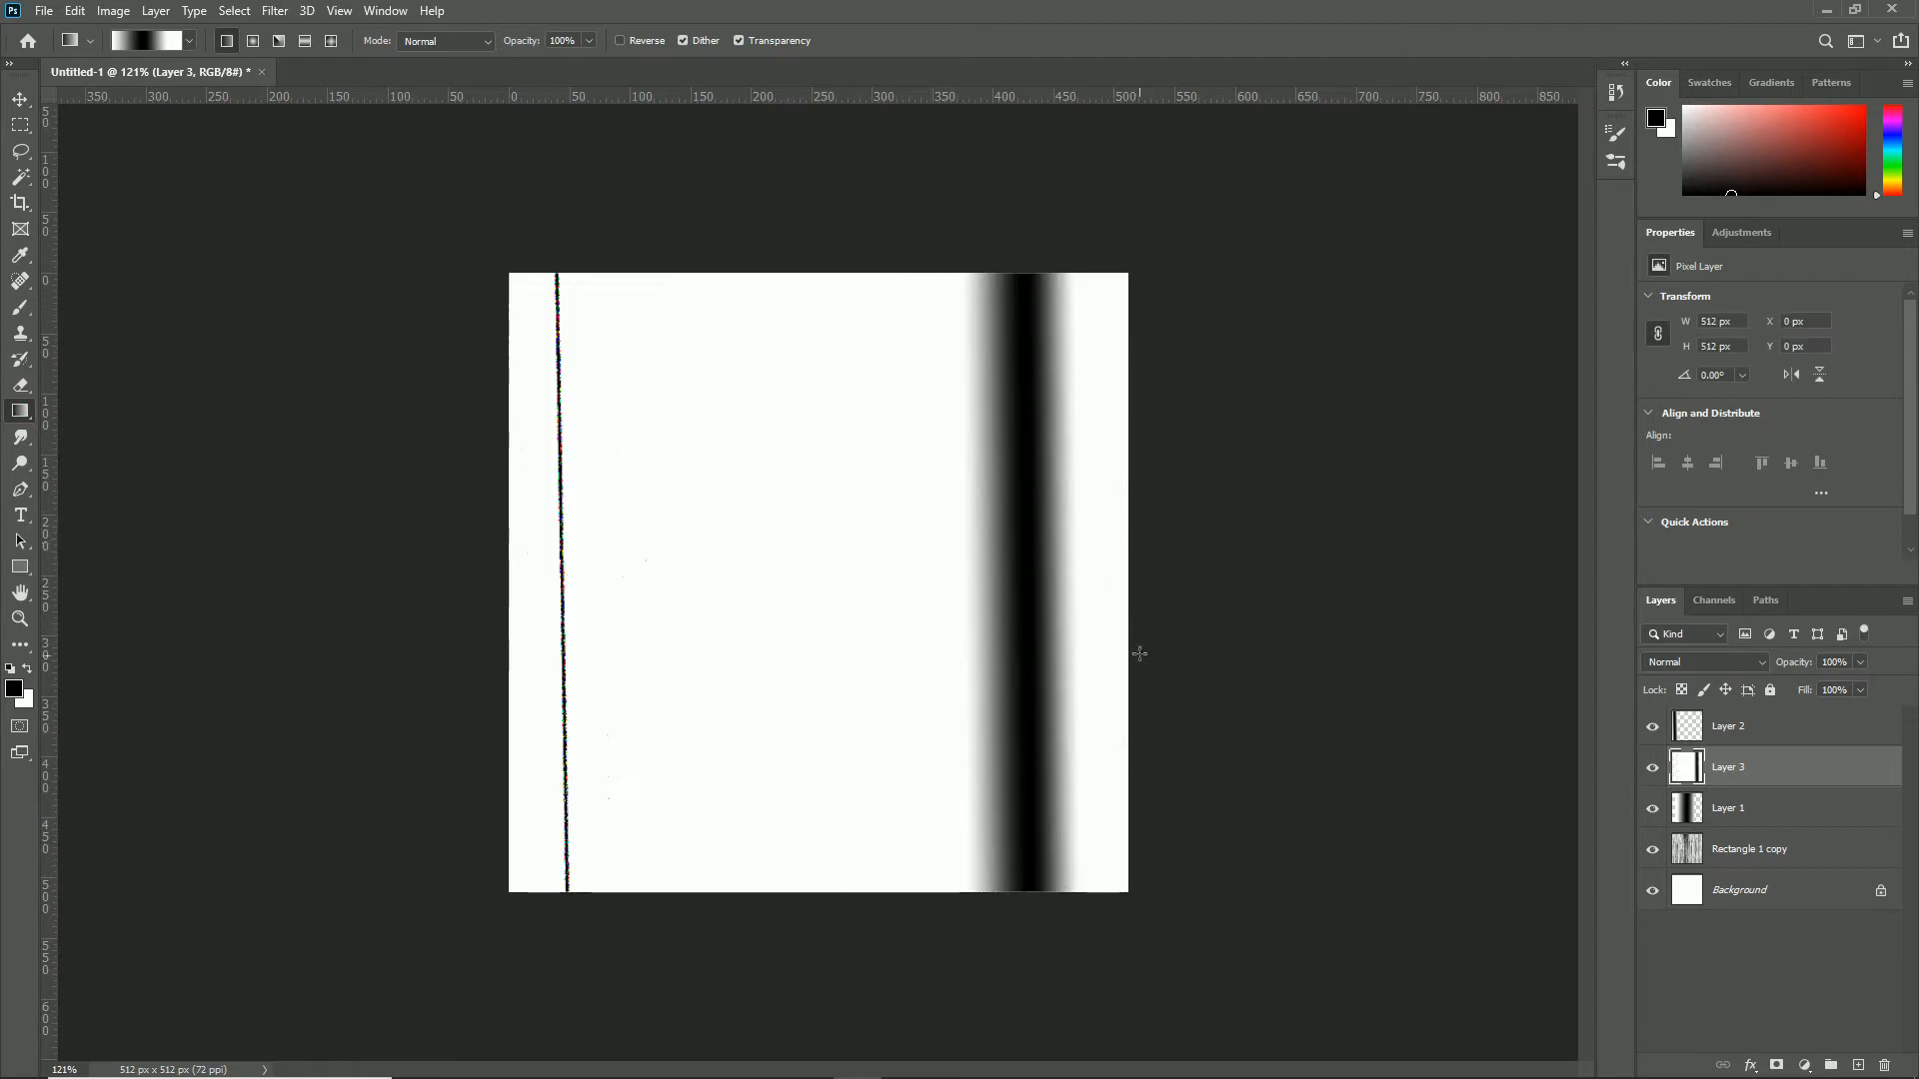
{"action": "left_click", "coordinate": [1696, 662]}
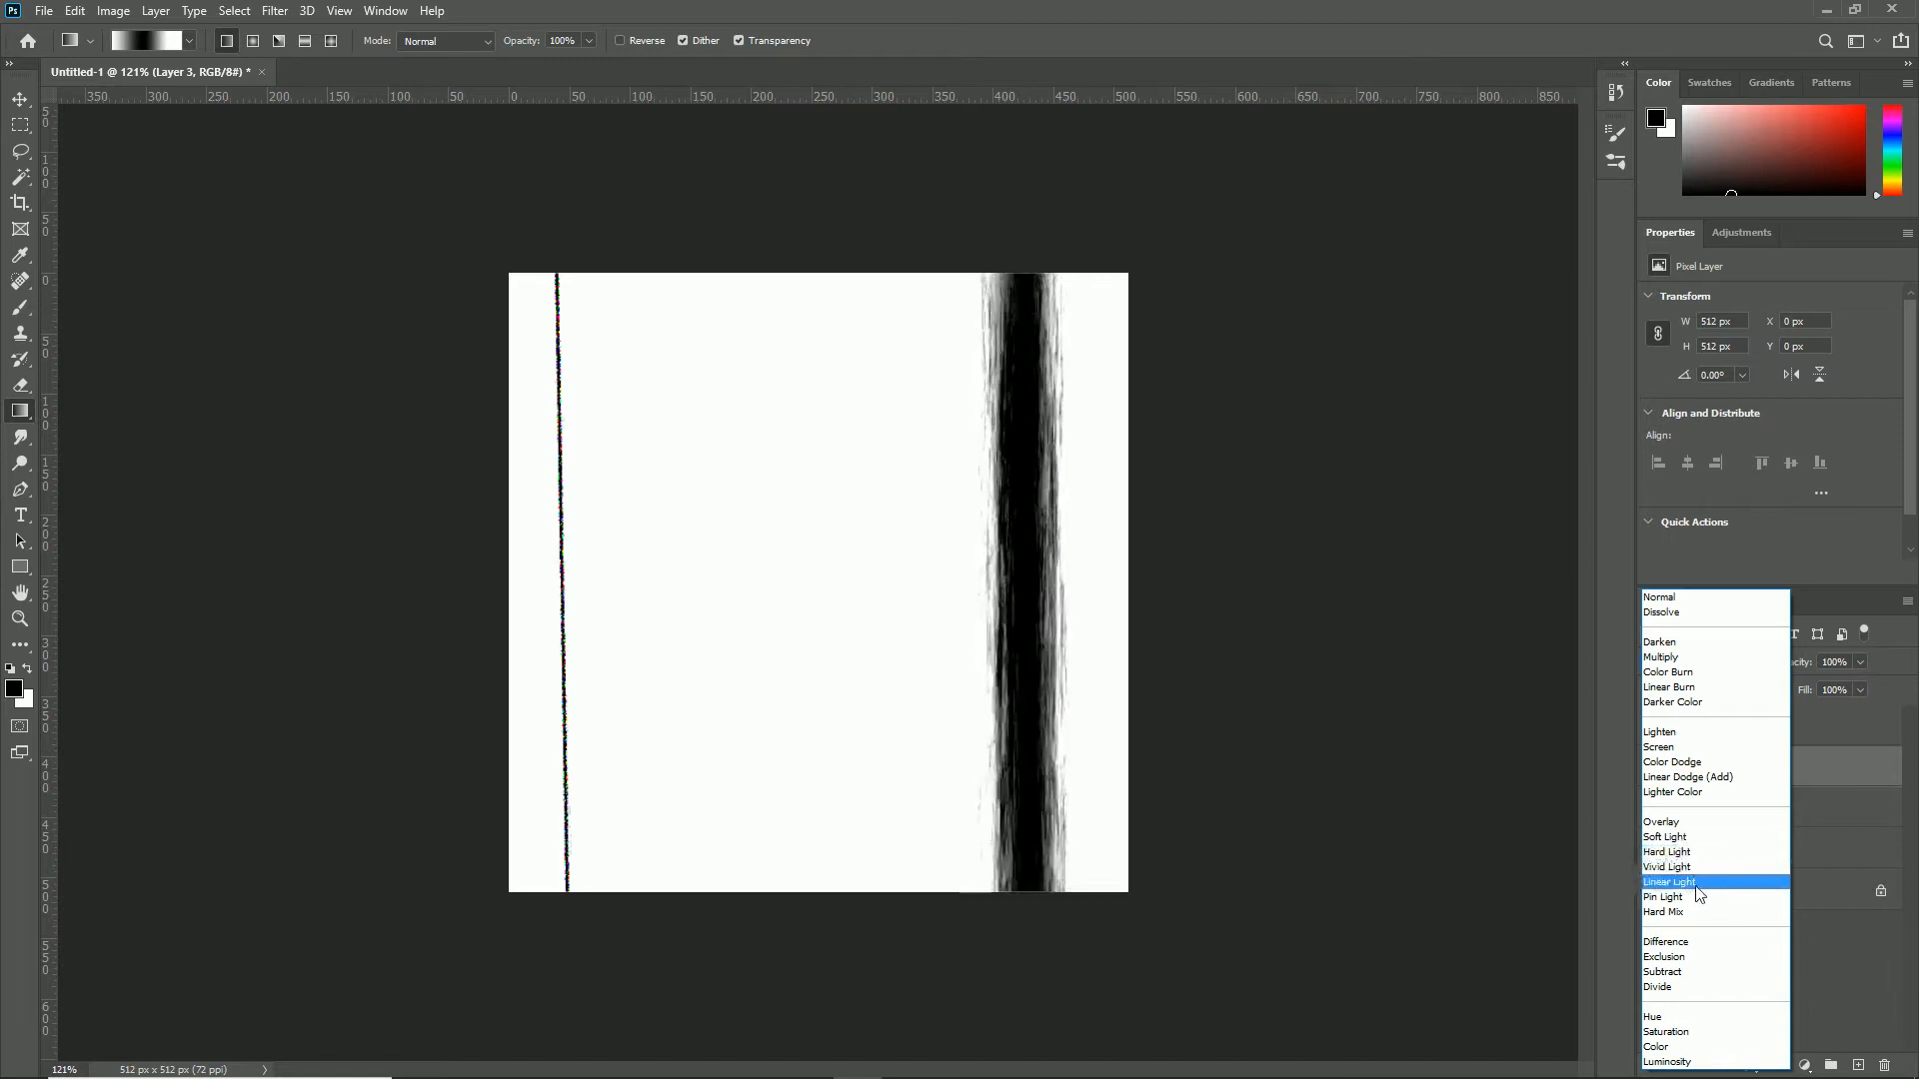
{"action": "left_click", "coordinate": [1696, 885]}
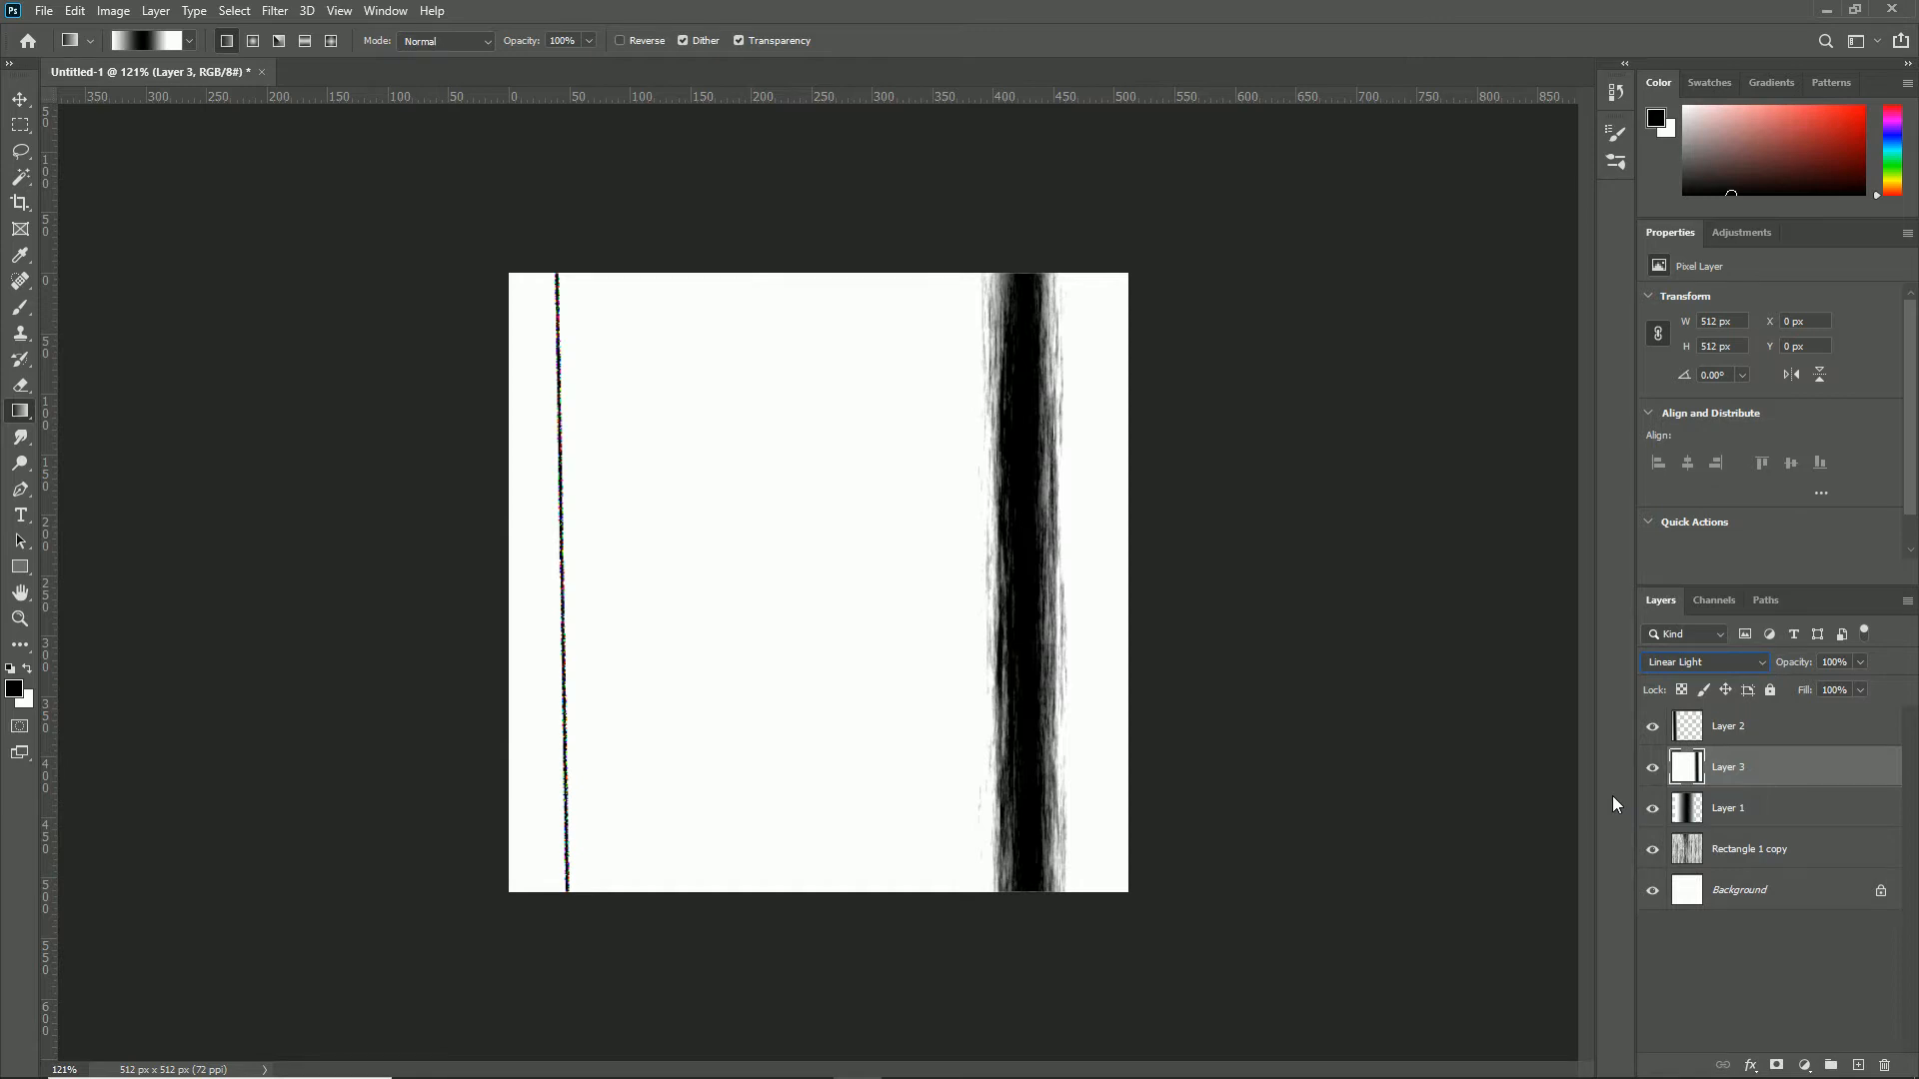
Step: Delete the 362 px wide area to the left of the right-hand band from its gradient layer and deselect
{"action": "left_click", "coordinate": [20, 126]}
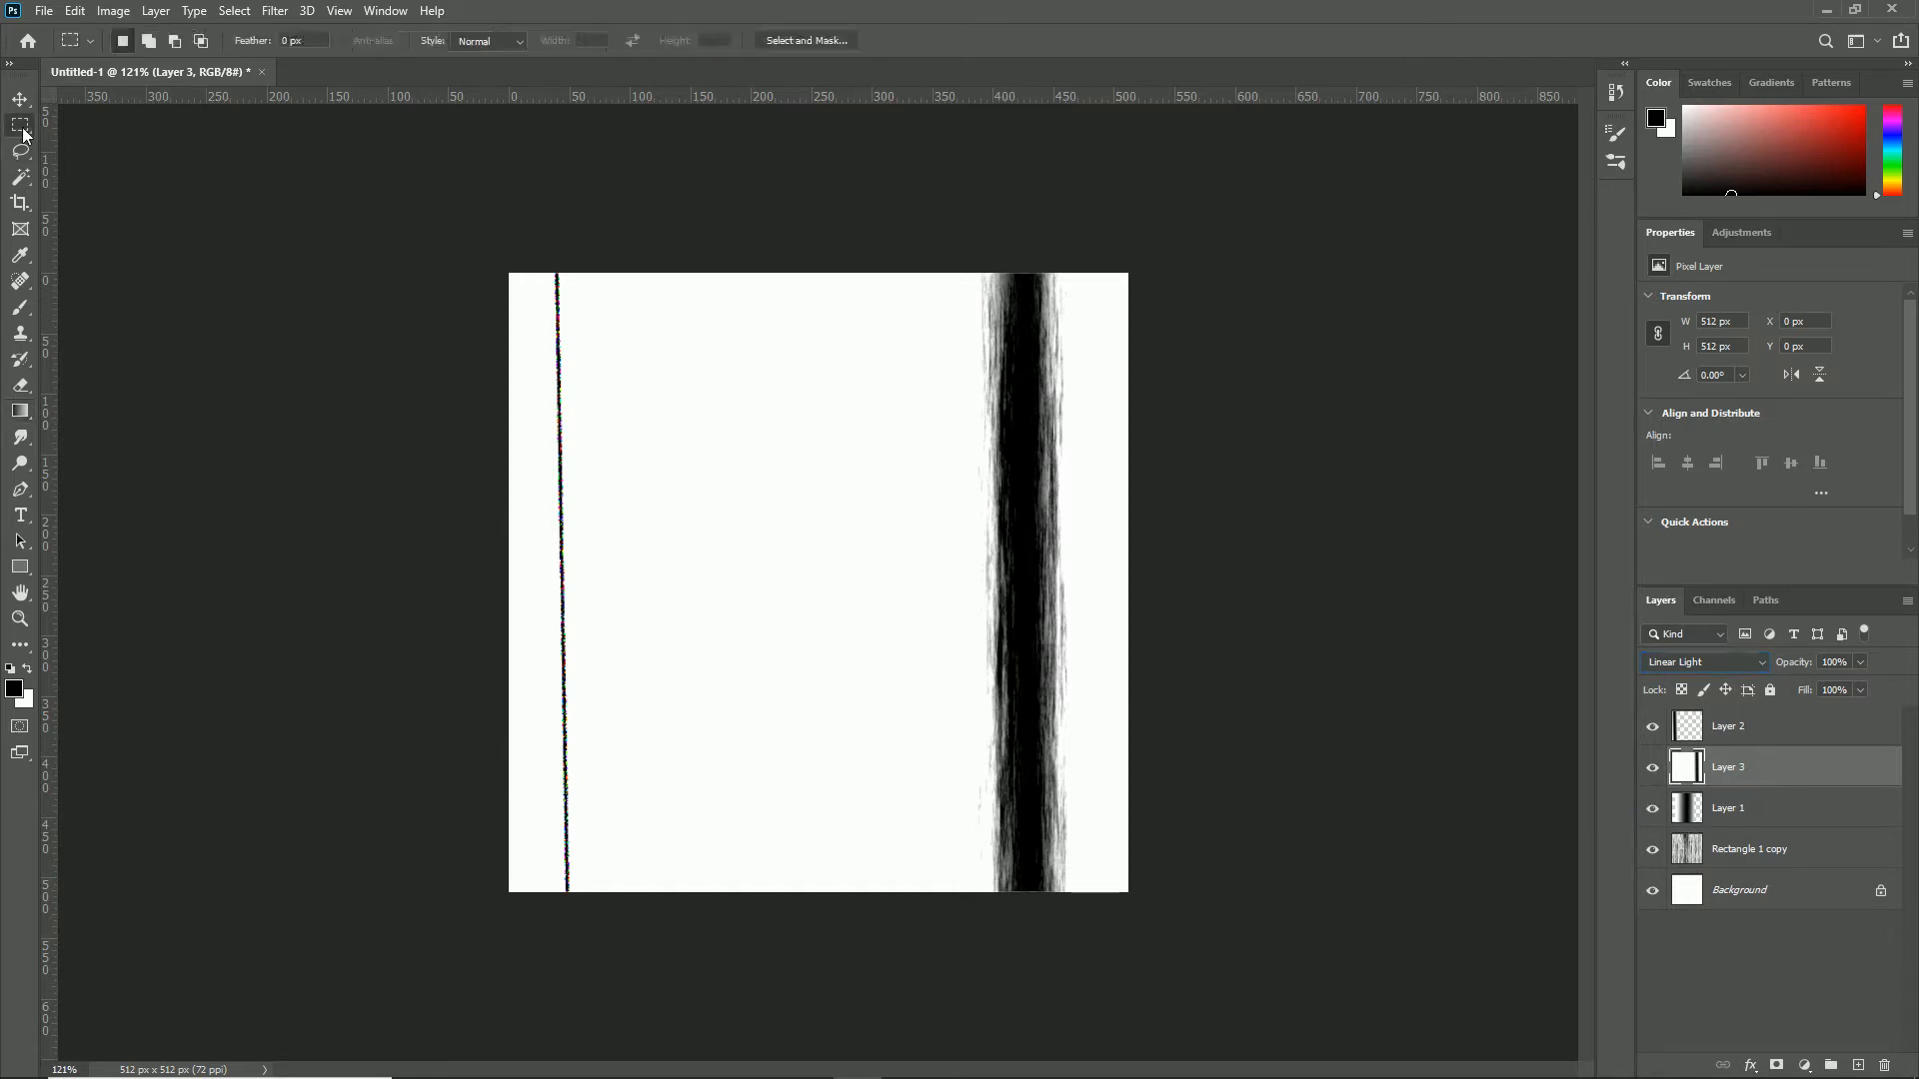
{"action": "left_click_drag", "start_coordinate": [508, 273], "coordinate": [951, 935]}
{"action": "key", "text": "Delete"}
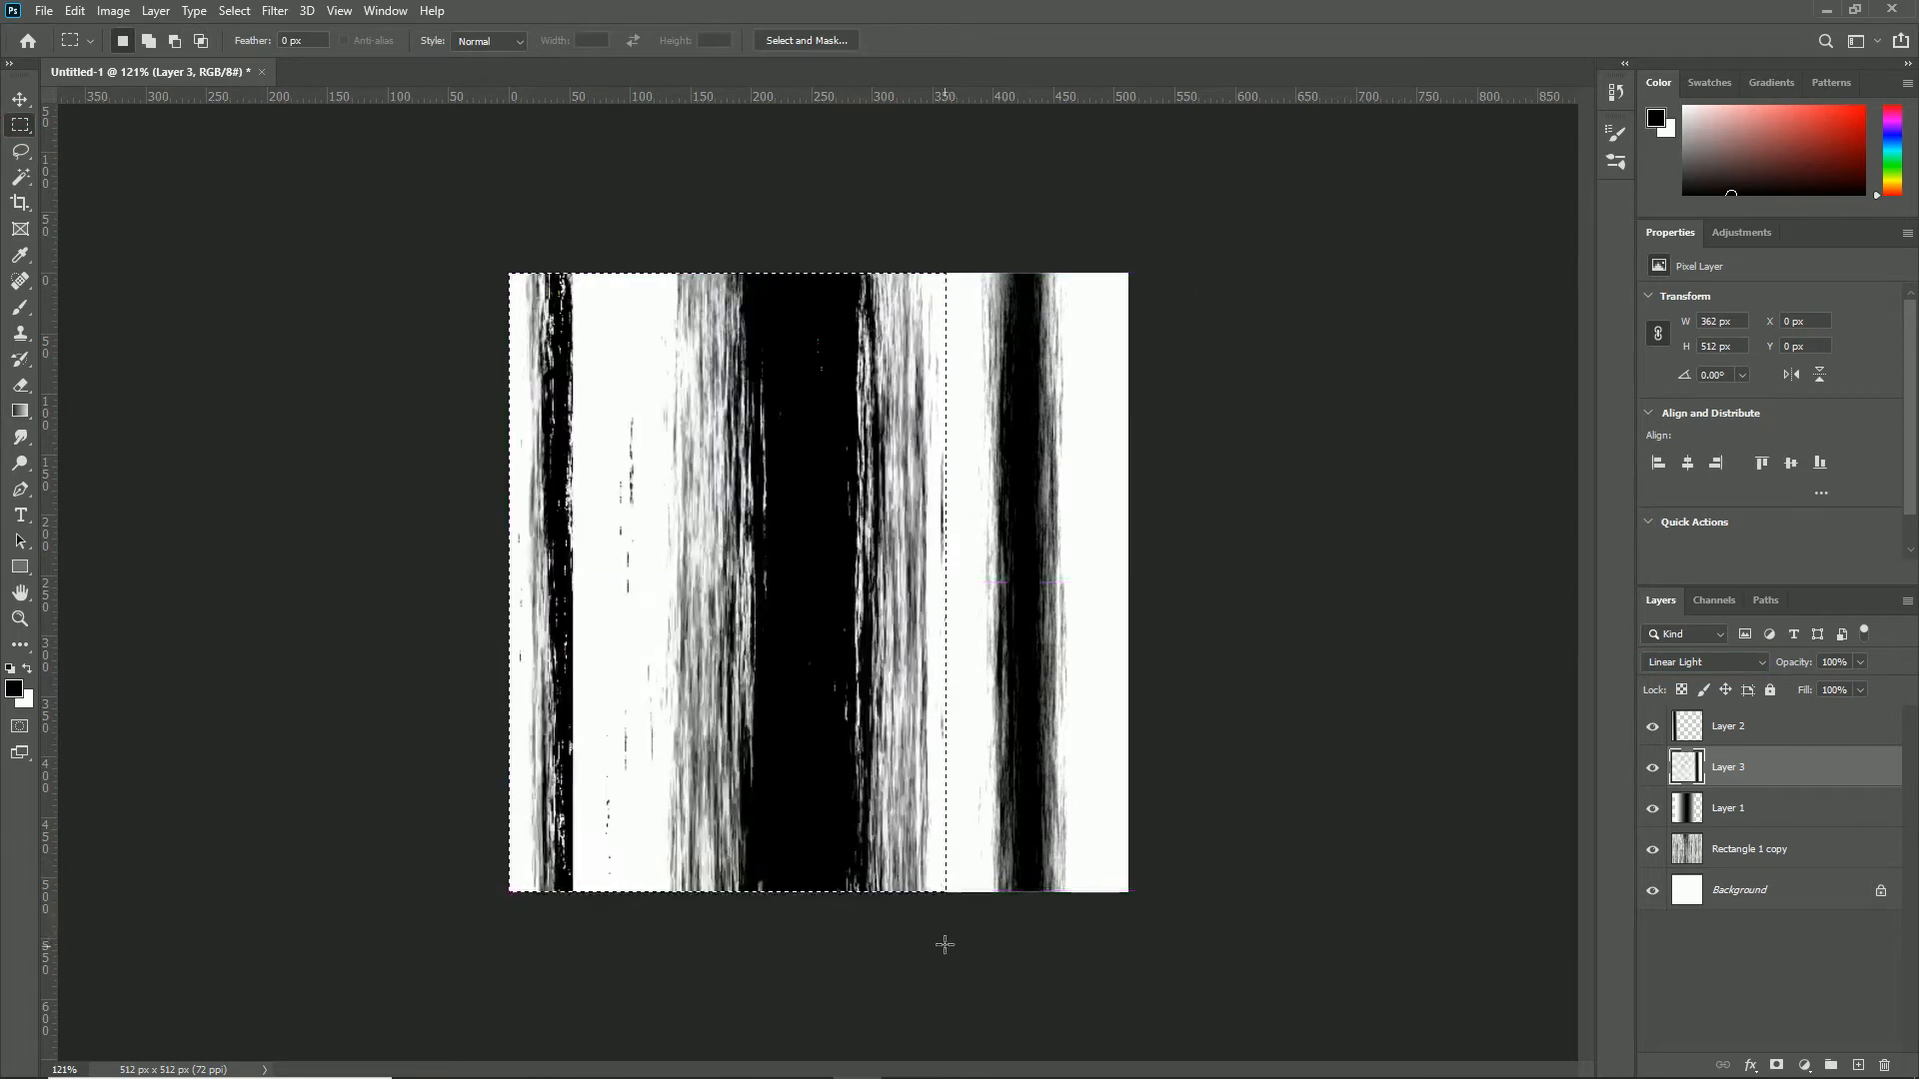
{"action": "key", "text": "ctrl+d"}
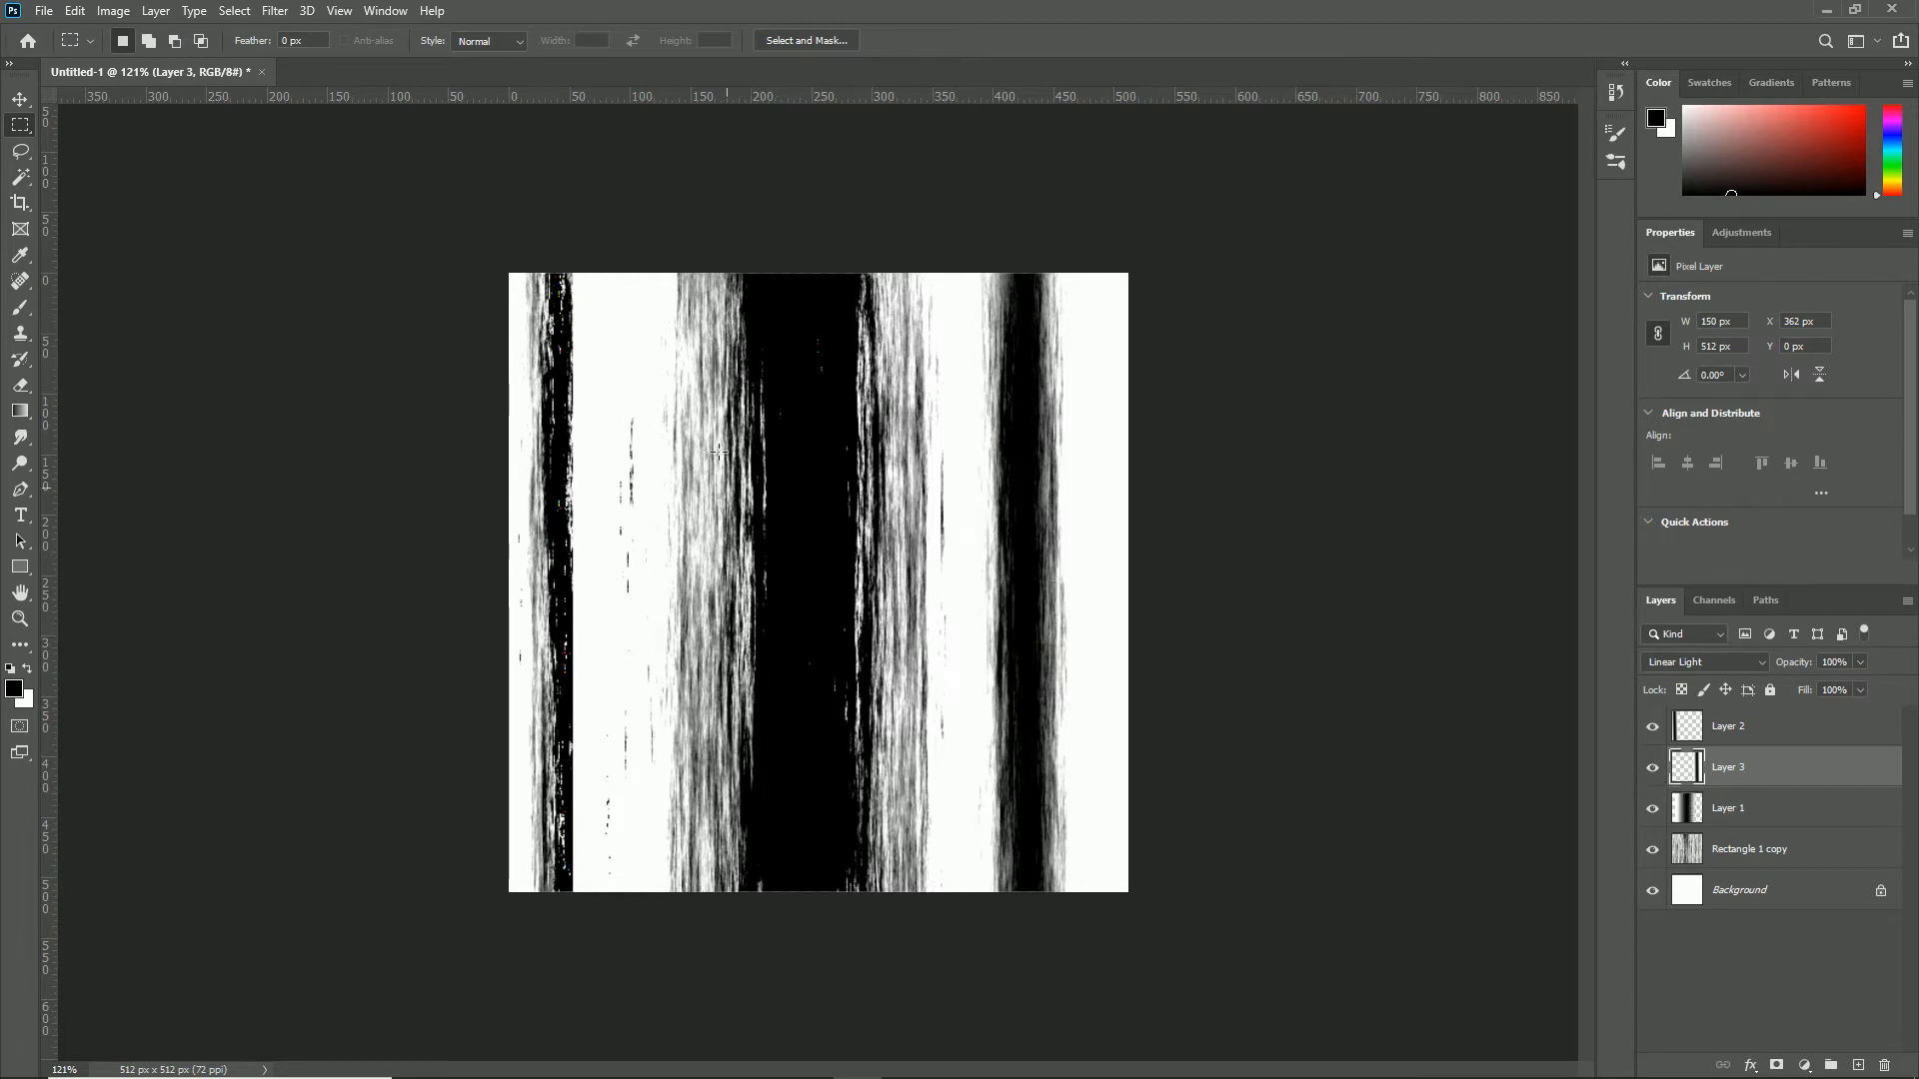
Step: Blend the central gradient layer as Linear Light and shift it right to about X 80 px, keeping it about 511 px wide
{"action": "left_click", "coordinate": [1739, 810]}
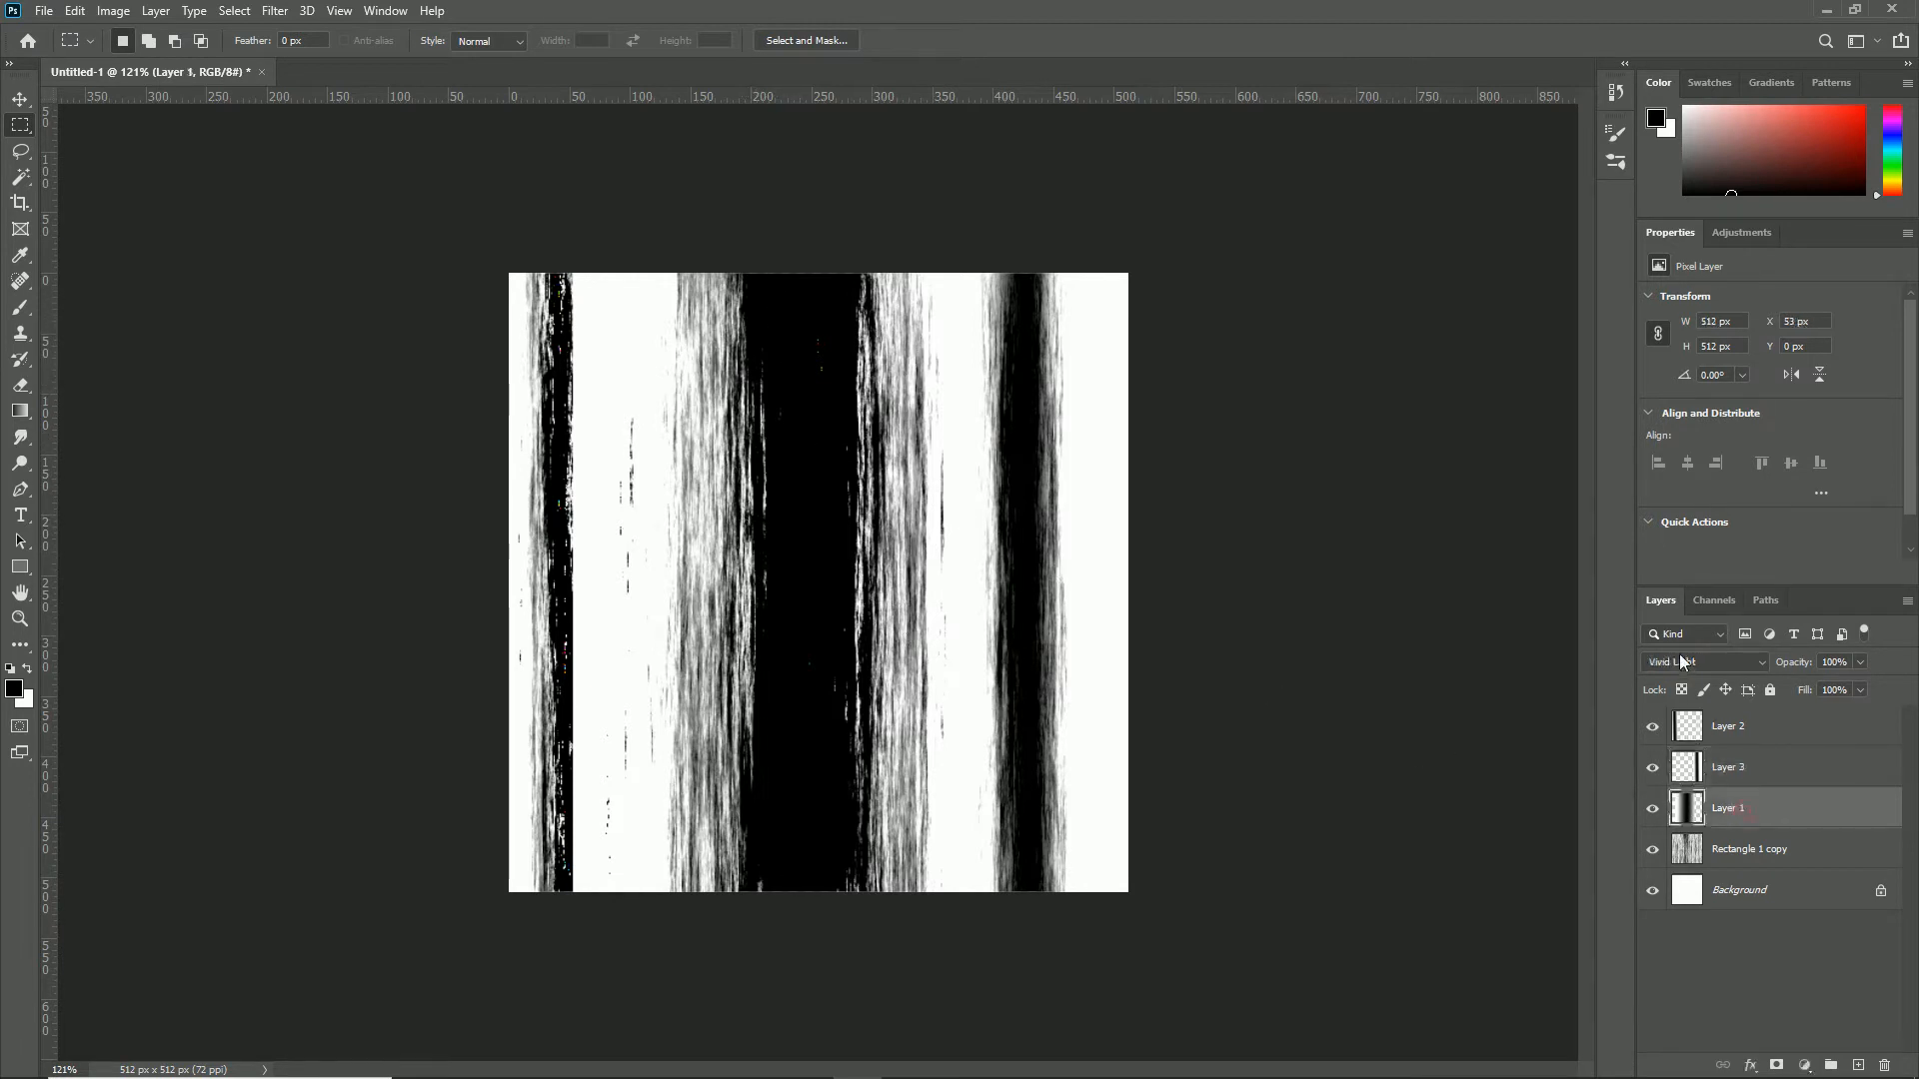
{"action": "left_click", "coordinate": [1704, 662]}
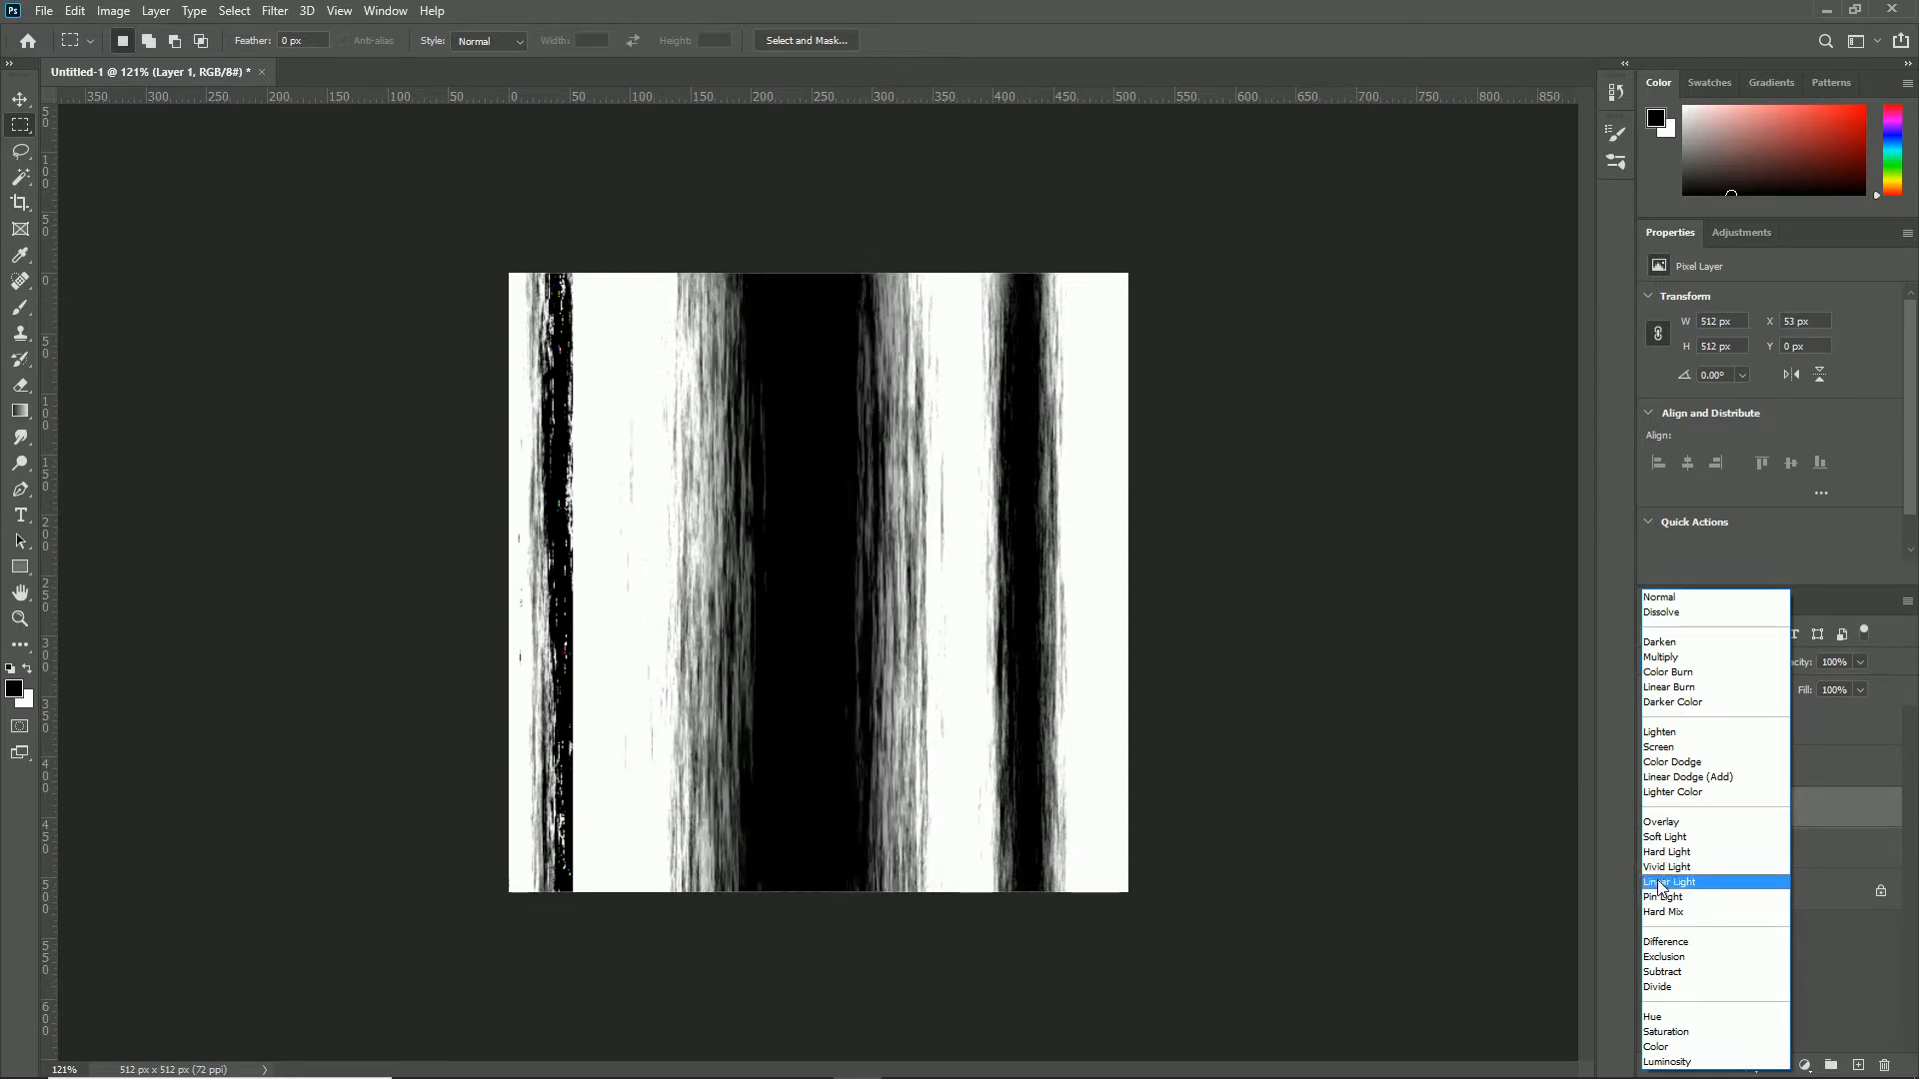
{"action": "left_click", "coordinate": [1659, 882]}
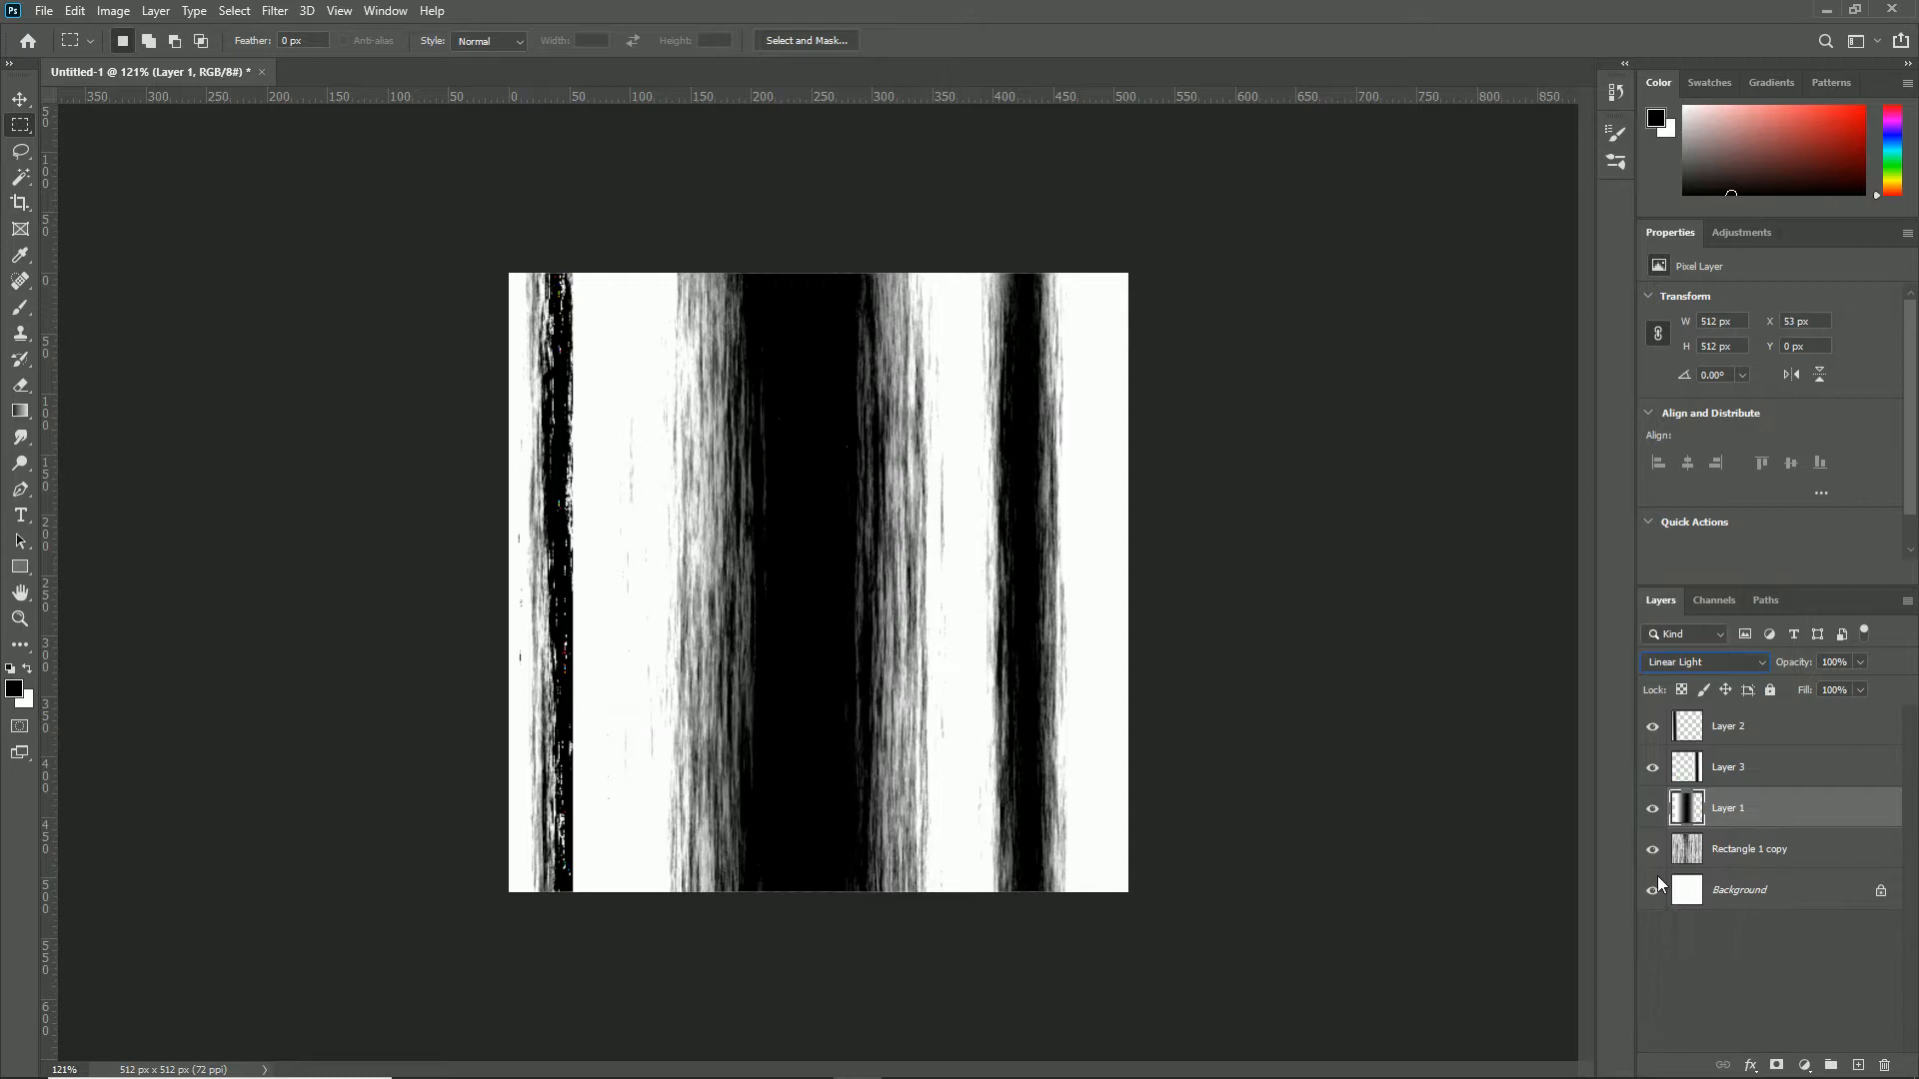
{"action": "key", "text": "ctrl+t"}
{"action": "left_click_drag", "start_coordinate": [1189, 585], "coordinate": [1222, 582]}
{"action": "mouse_move", "coordinate": [573, 583]}
{"action": "left_mouse_down"}
{"action": "mouse_move", "coordinate": [545, 583]}
{"action": "mouse_move", "coordinate": [625, 591]}
{"action": "mouse_move", "coordinate": [605, 594]}
{"action": "left_mouse_up"}
{"action": "left_click", "coordinate": [990, 41]}
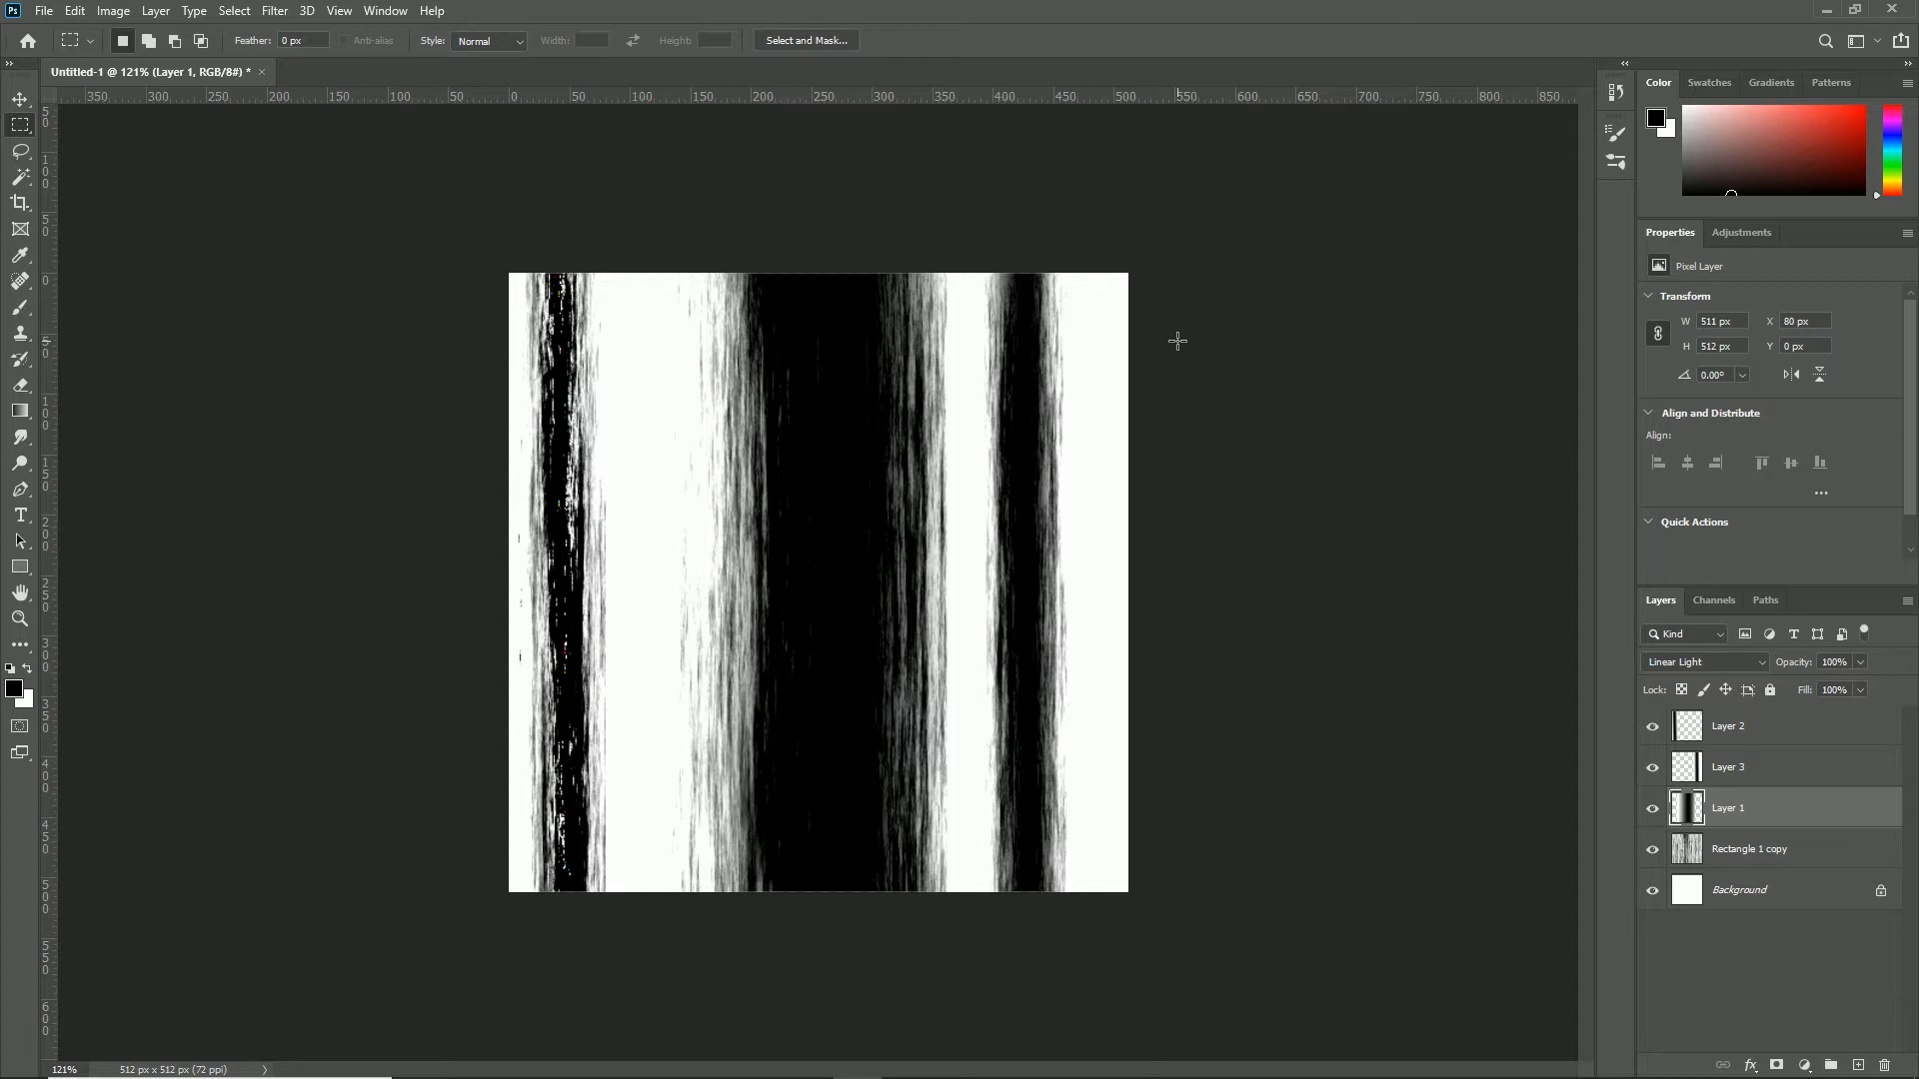
Step: Stamp all visible layers into a new merged layer at the top of the stack and hide every layer beneath it
{"action": "left_click", "coordinate": [1751, 738]}
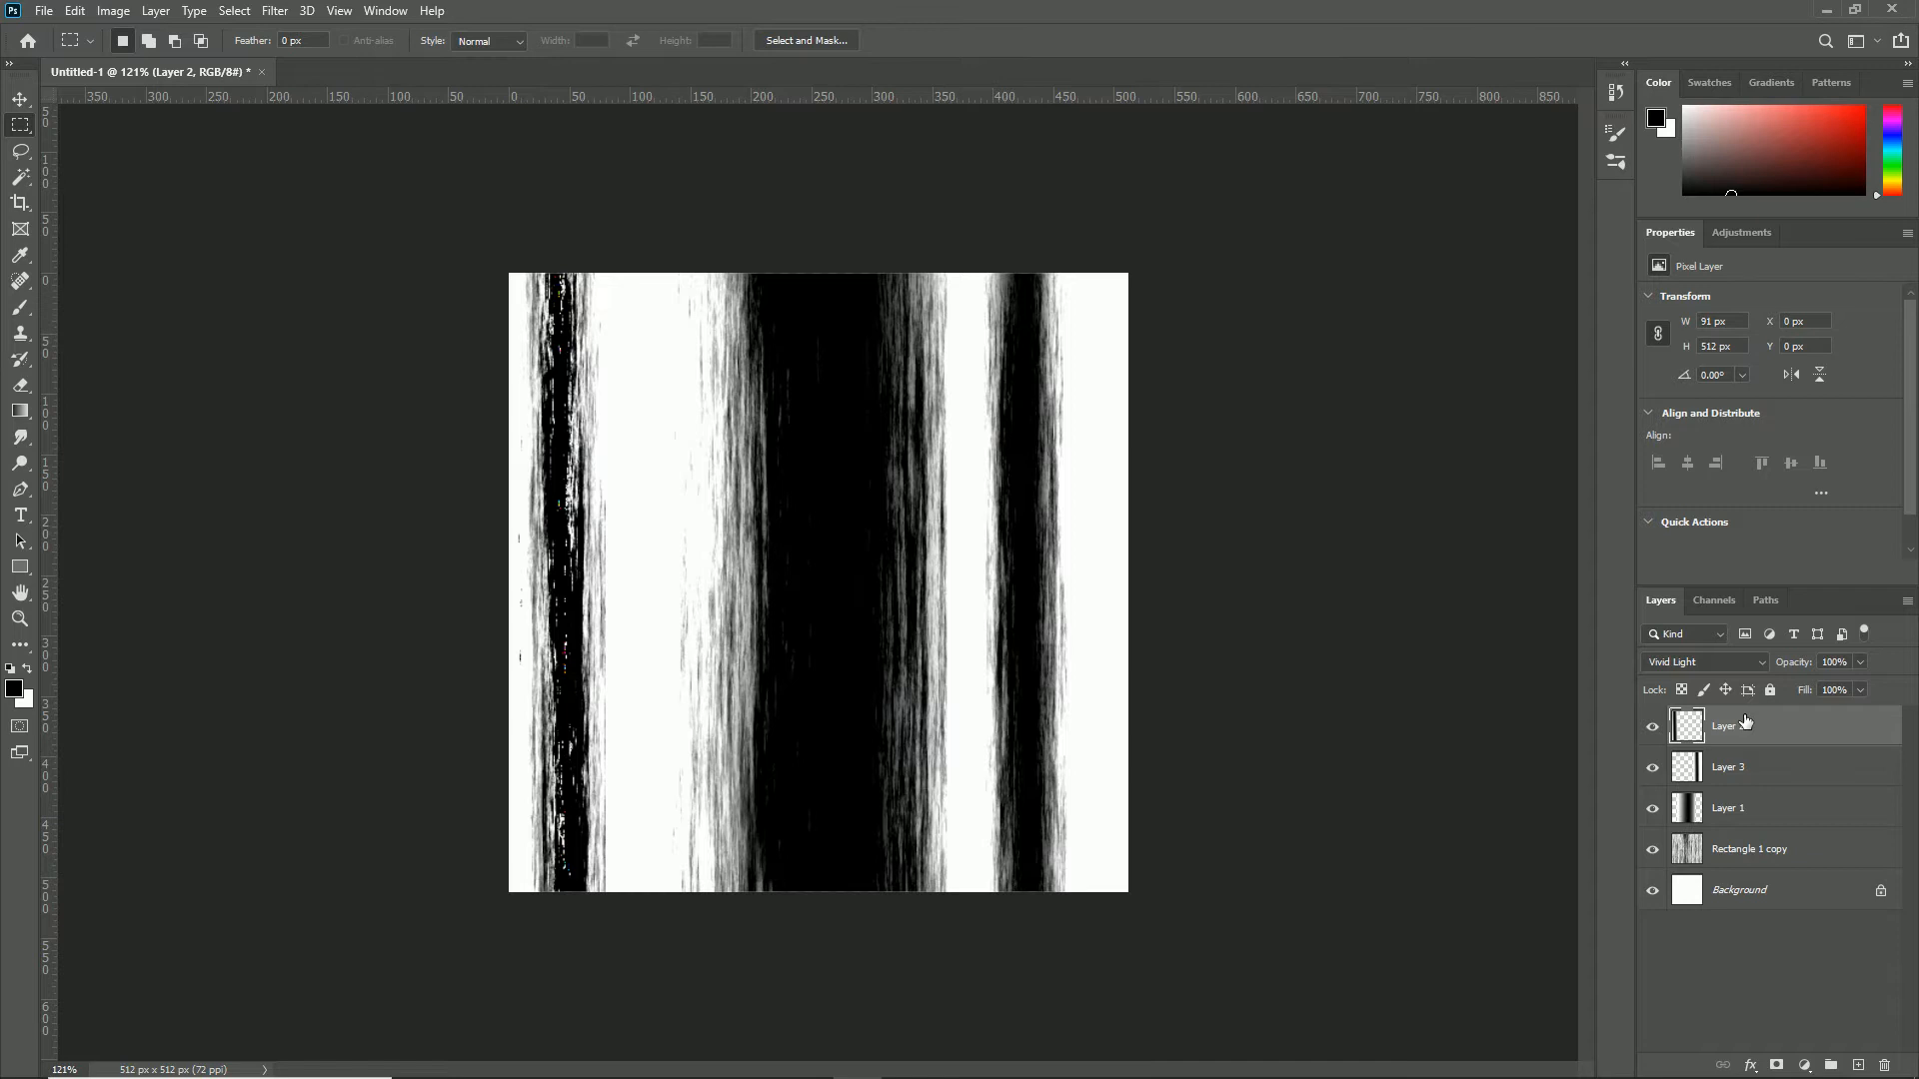
{"action": "key", "text": "ctrl+shift+alt+e"}
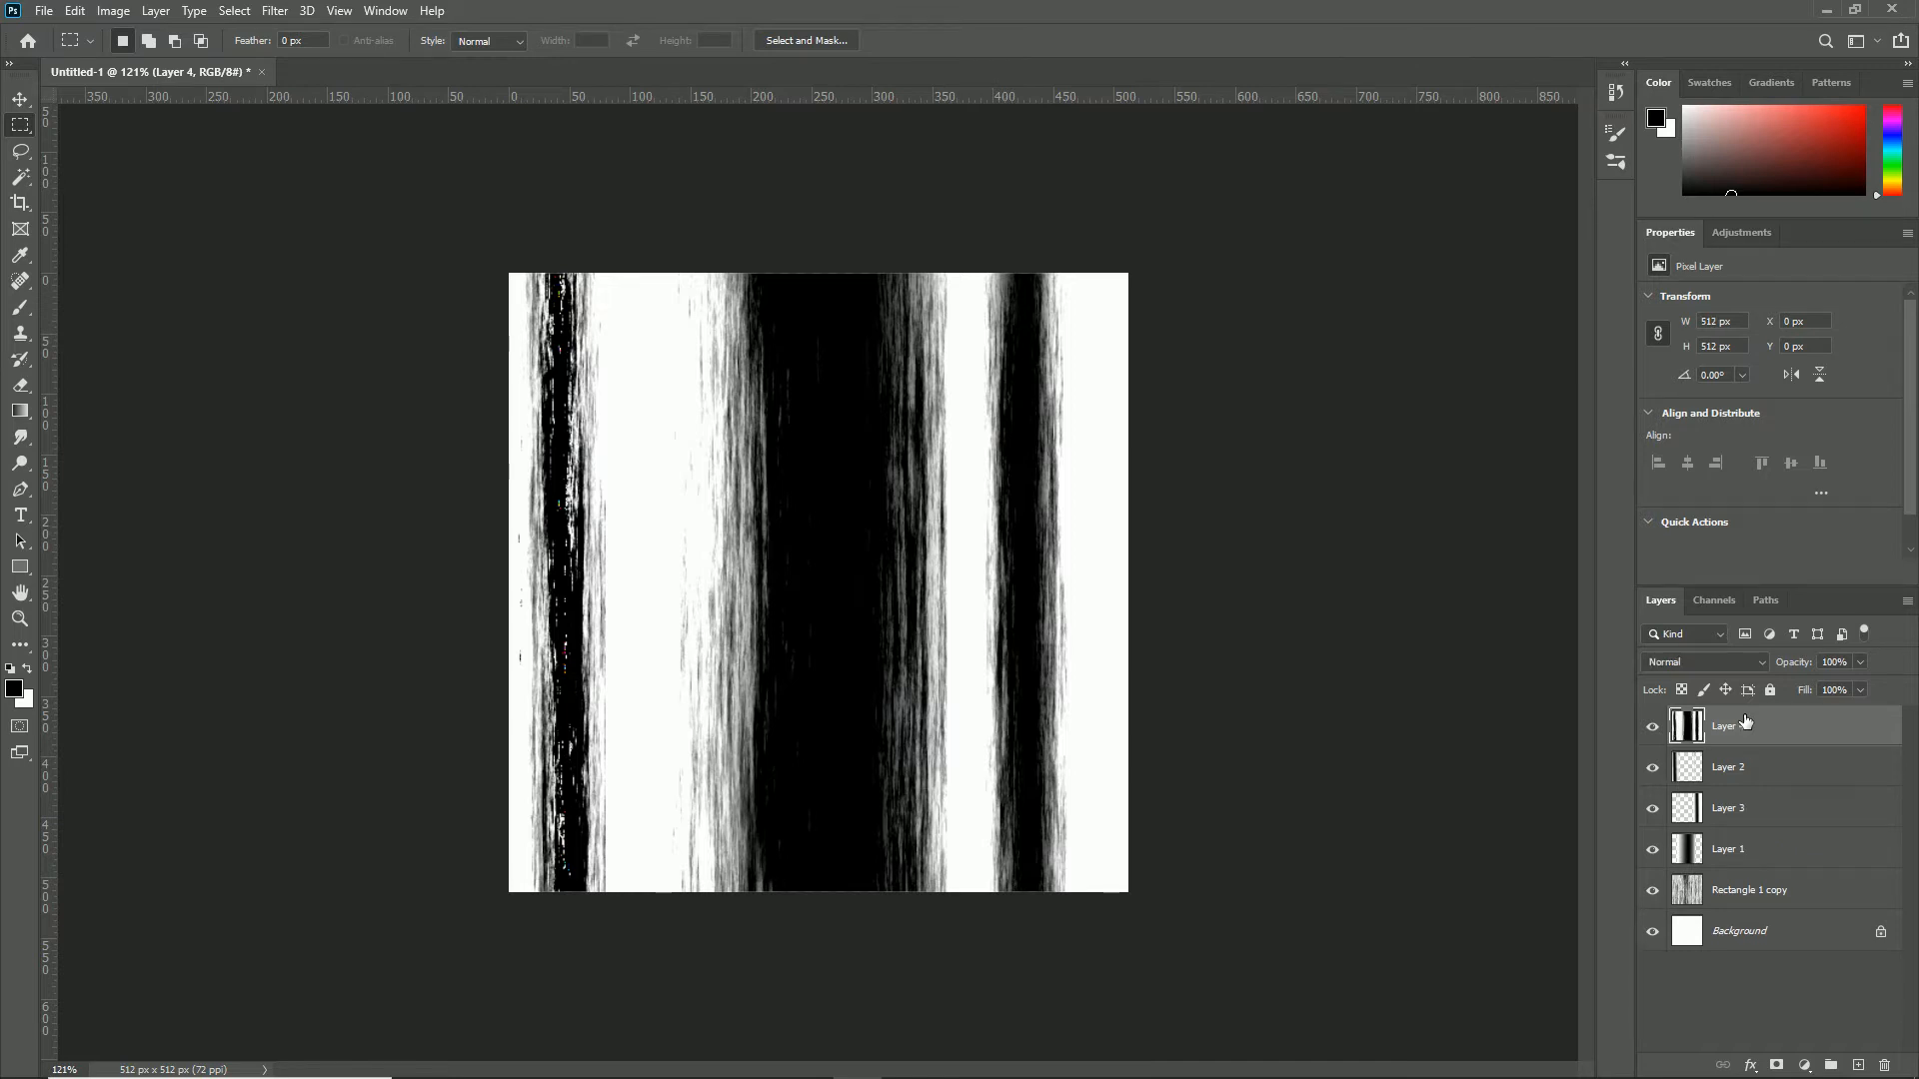
{"action": "left_click_drag", "start_coordinate": [1652, 770], "coordinate": [1654, 1037]}
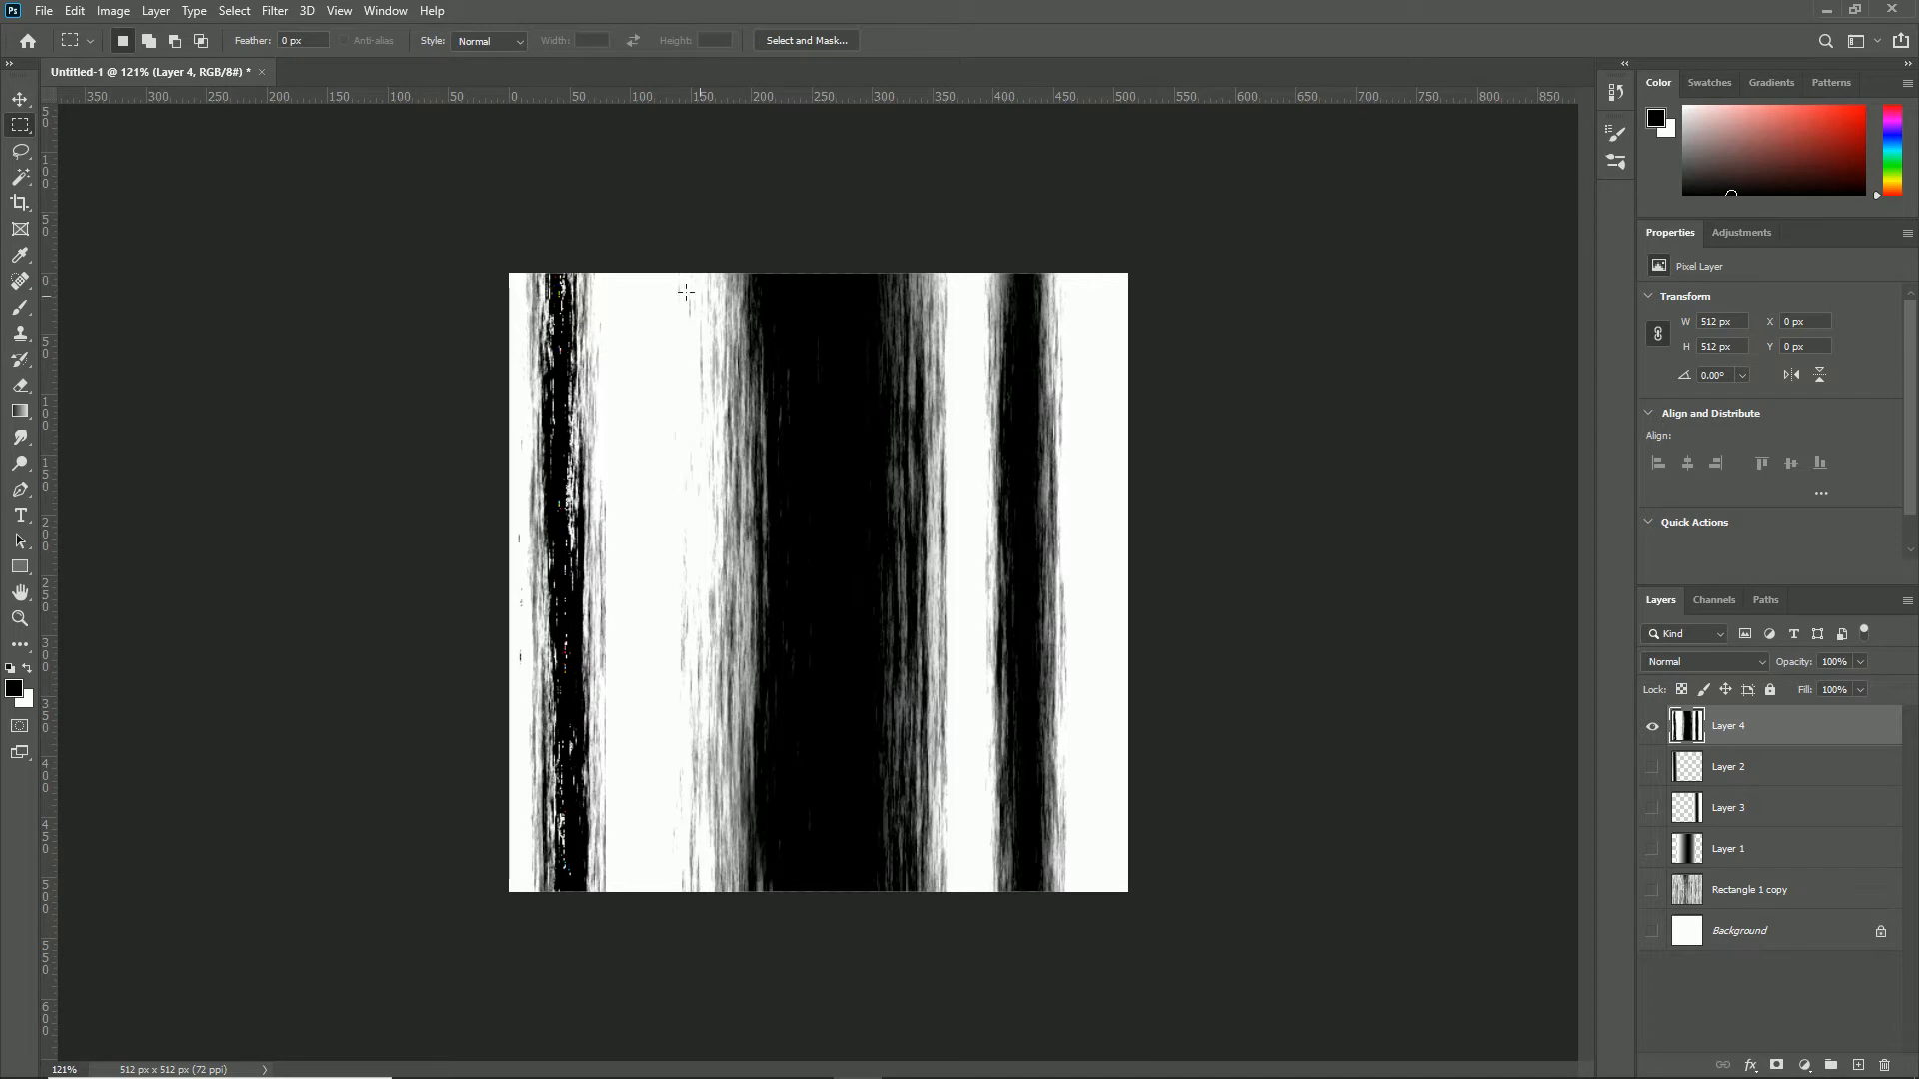
Step: Invert the merged layer's colours and narrow it horizontally to about 432 px, leaving equal gaps at both canvas sides
{"action": "key", "text": "b"}
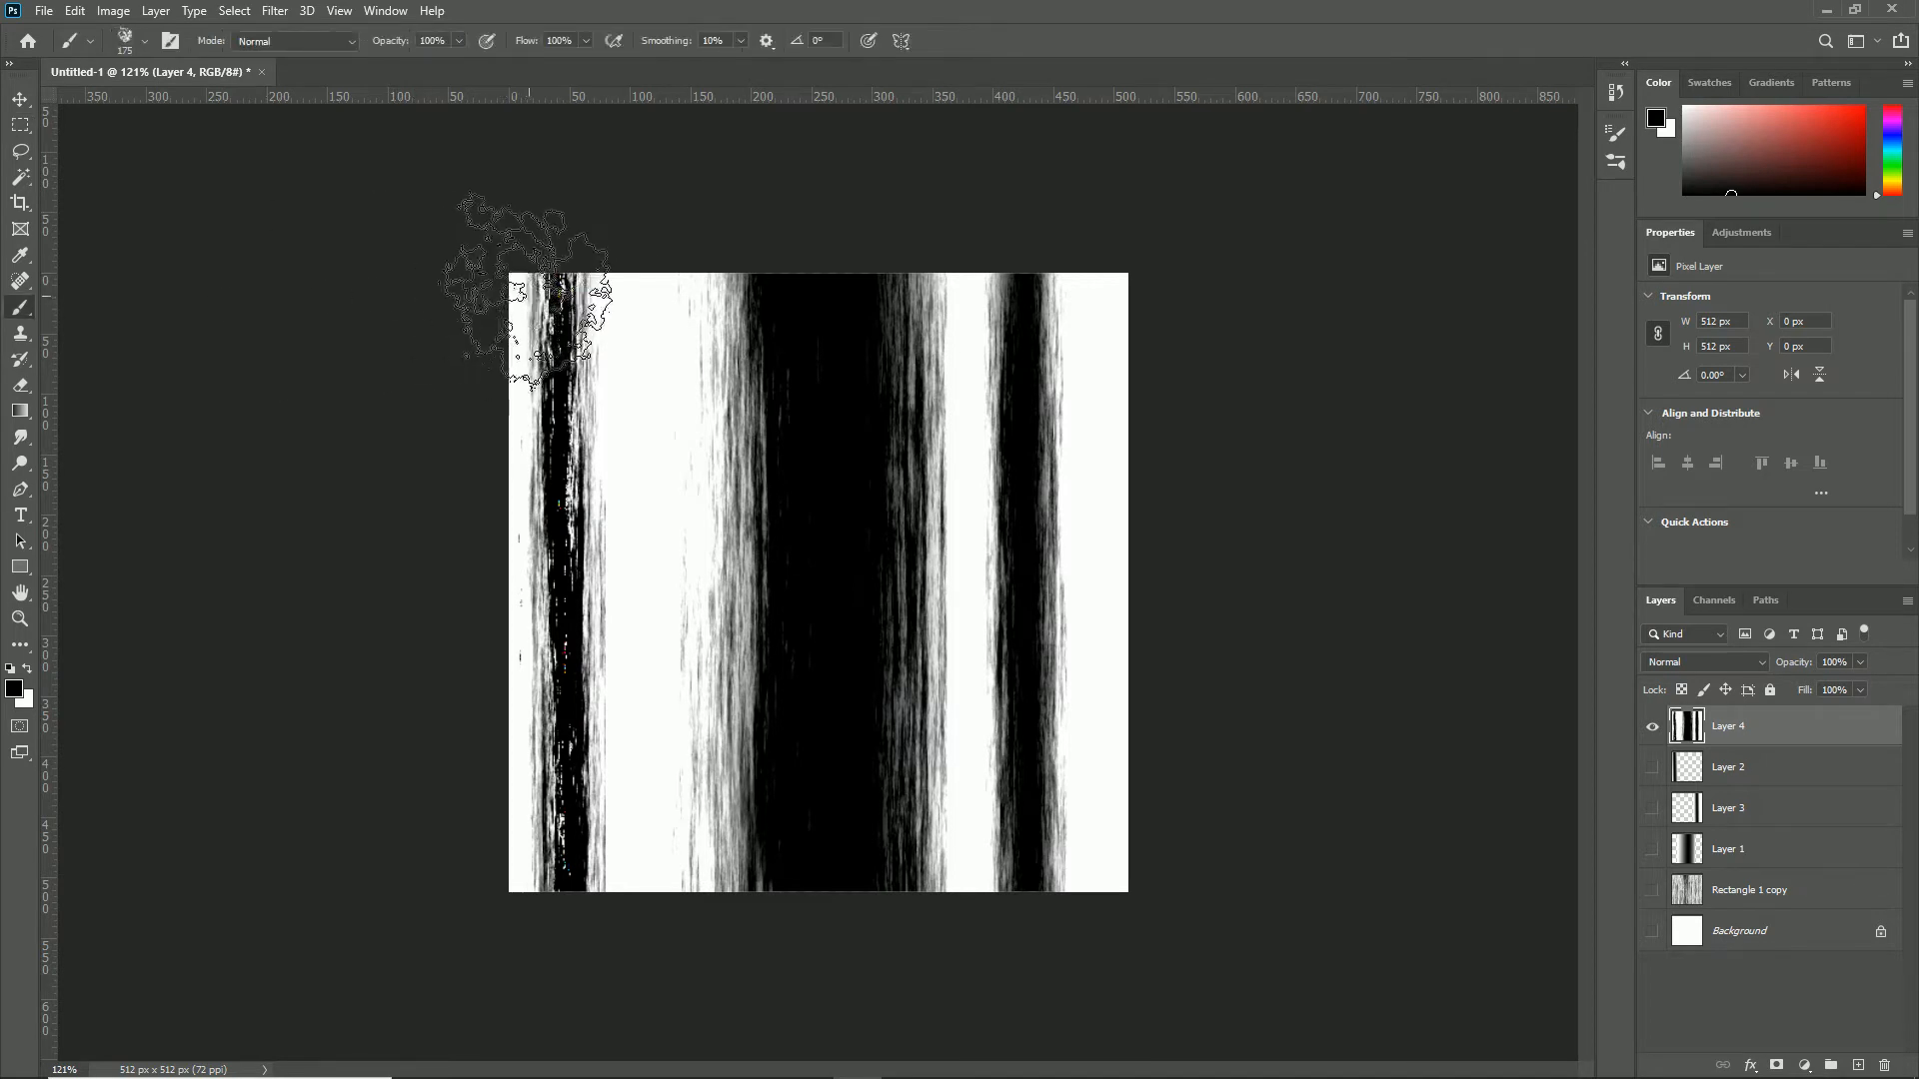
{"action": "key", "text": "ctrl+i"}
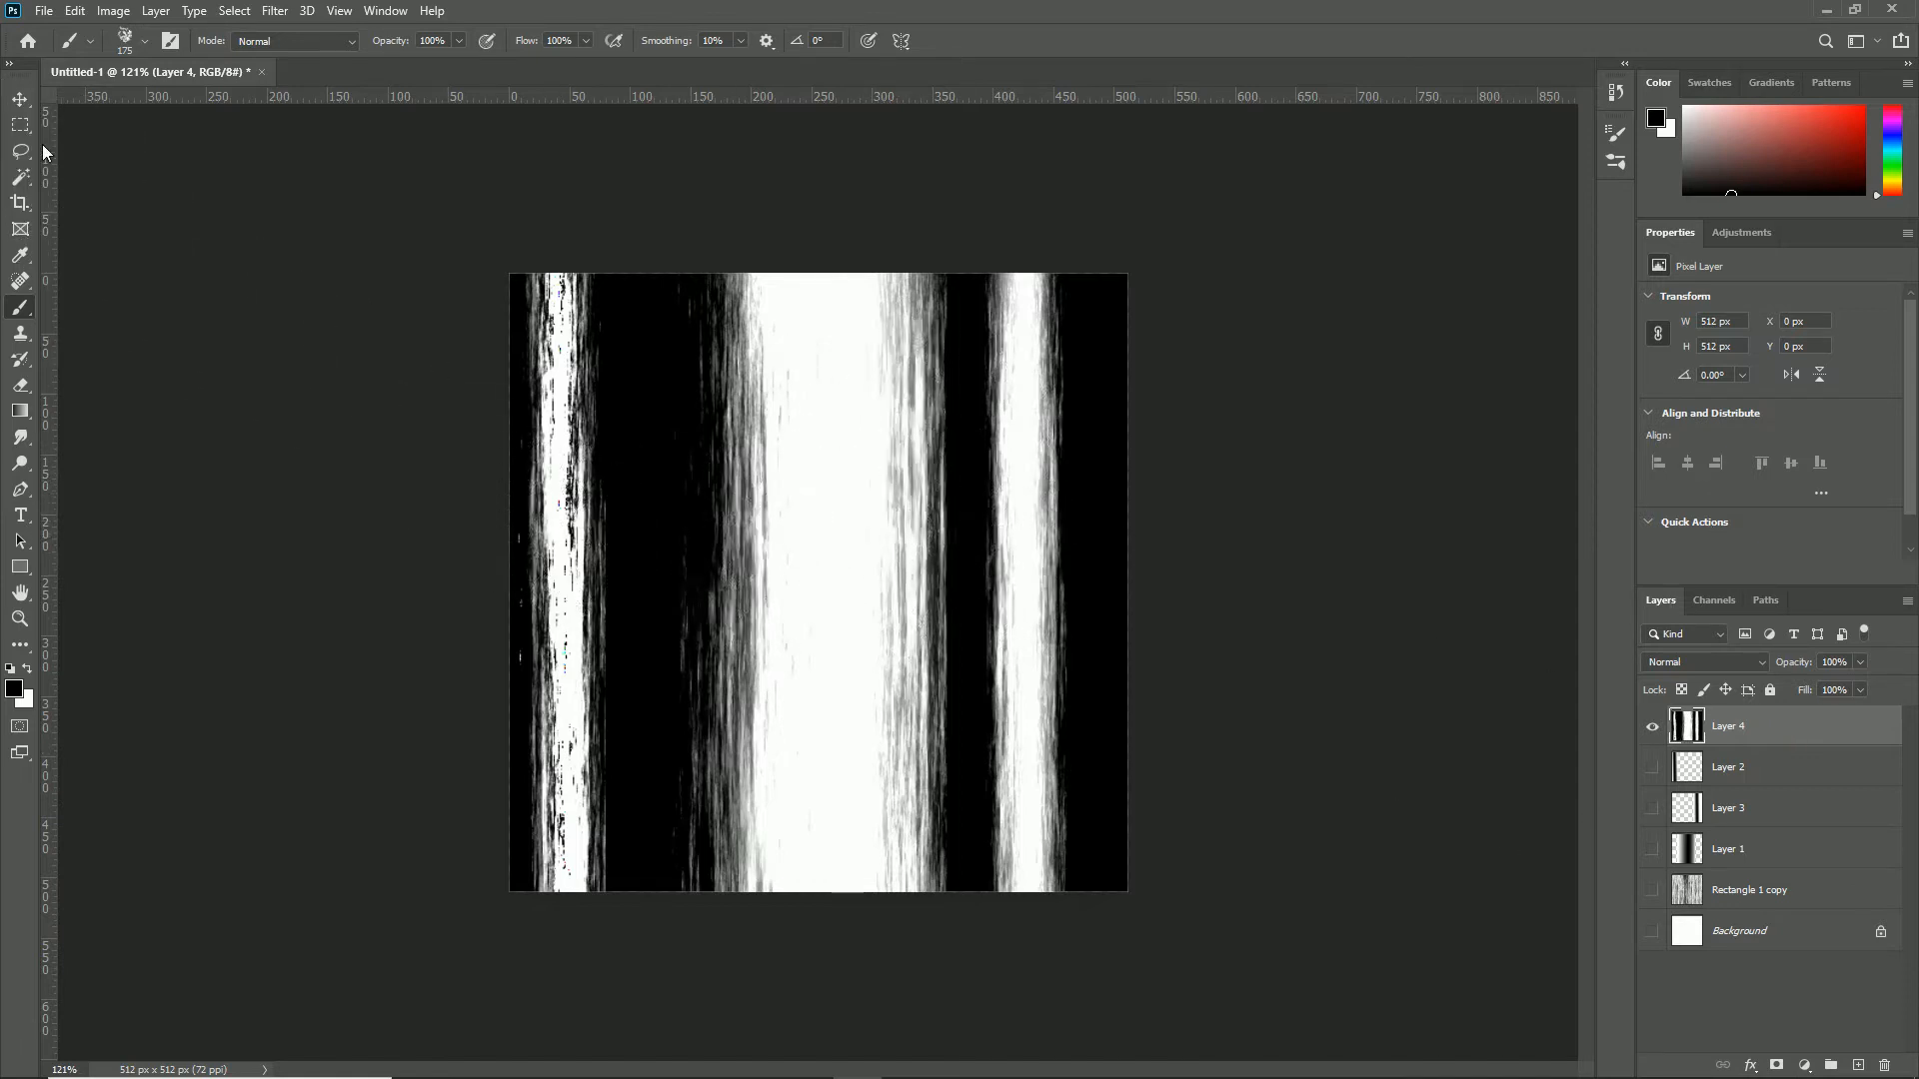
{"action": "key", "text": "ctrl+t"}
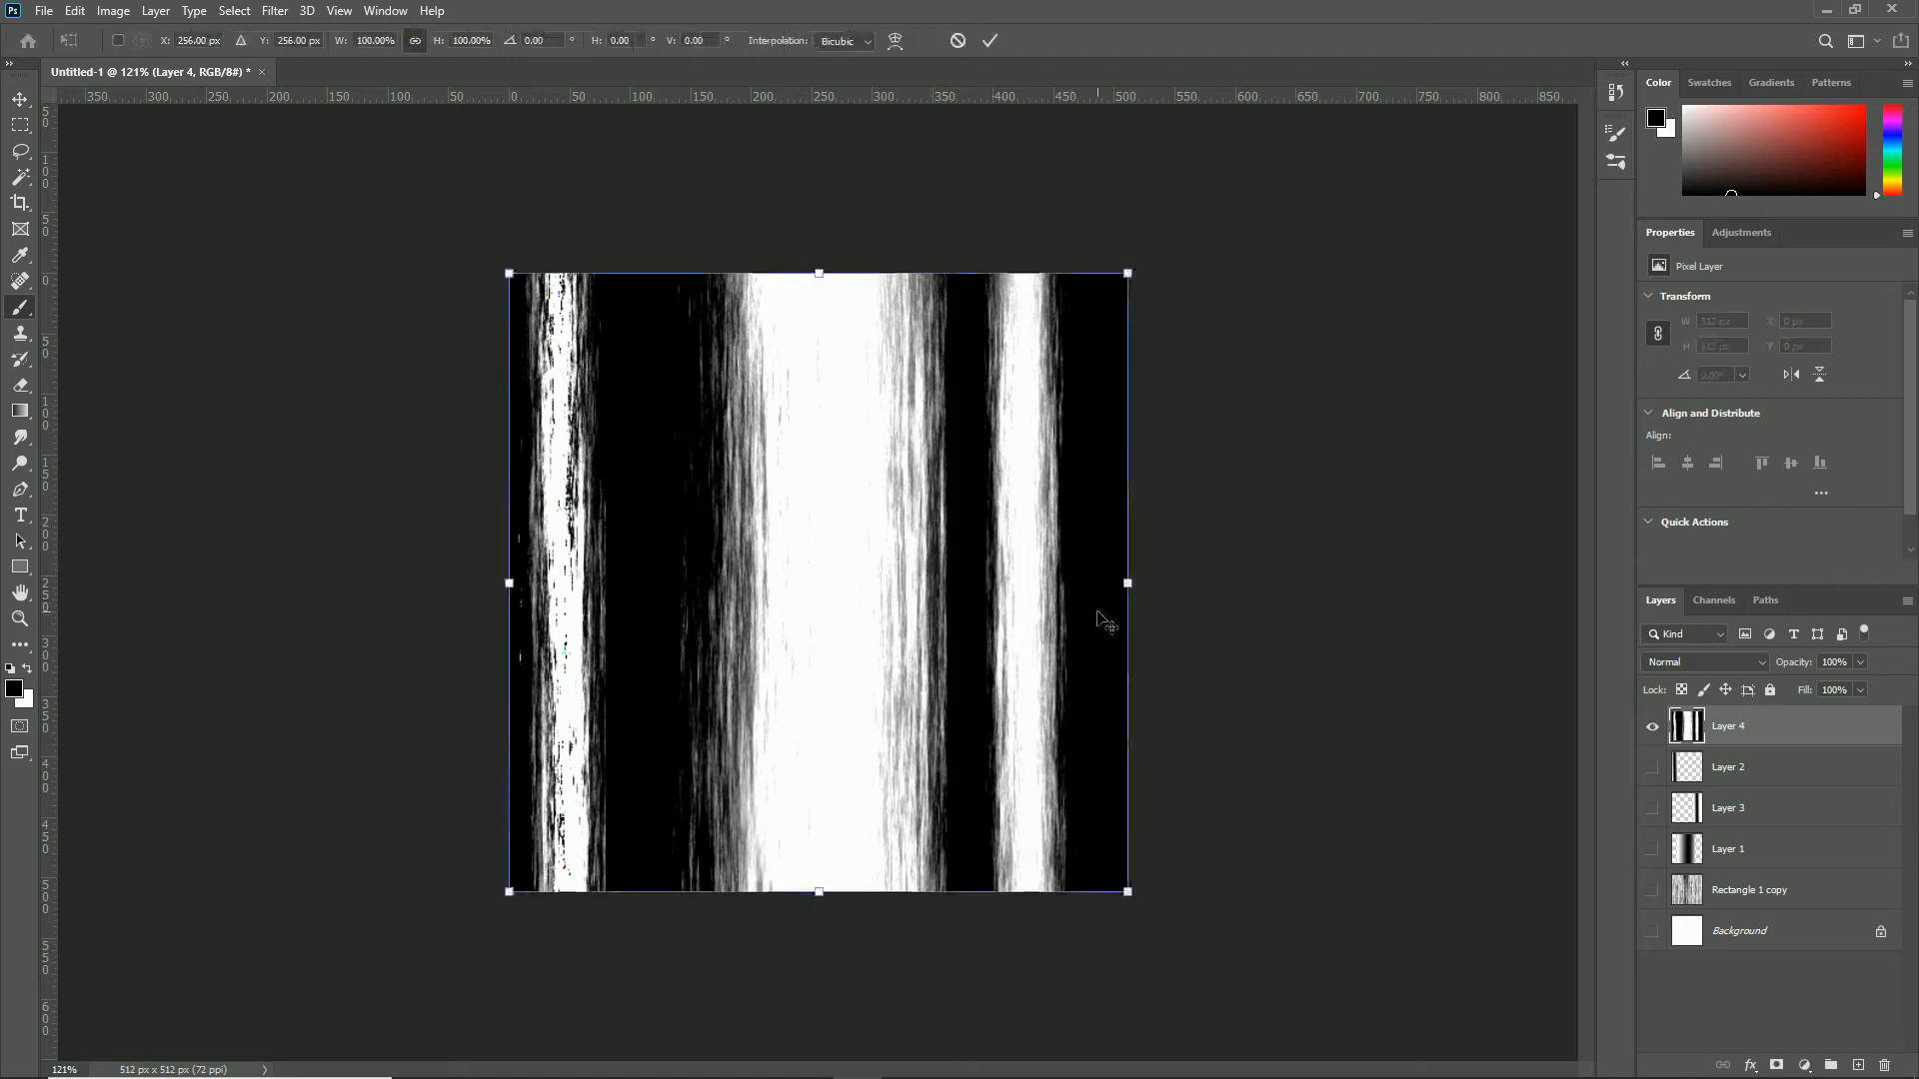
{"action": "left_click_drag", "start_coordinate": [508, 579], "coordinate": [604, 567], "text": "alt"}
{"action": "left_click_drag", "start_coordinate": [820, 568], "coordinate": [772, 566]}
{"action": "left_click", "coordinate": [990, 40]}
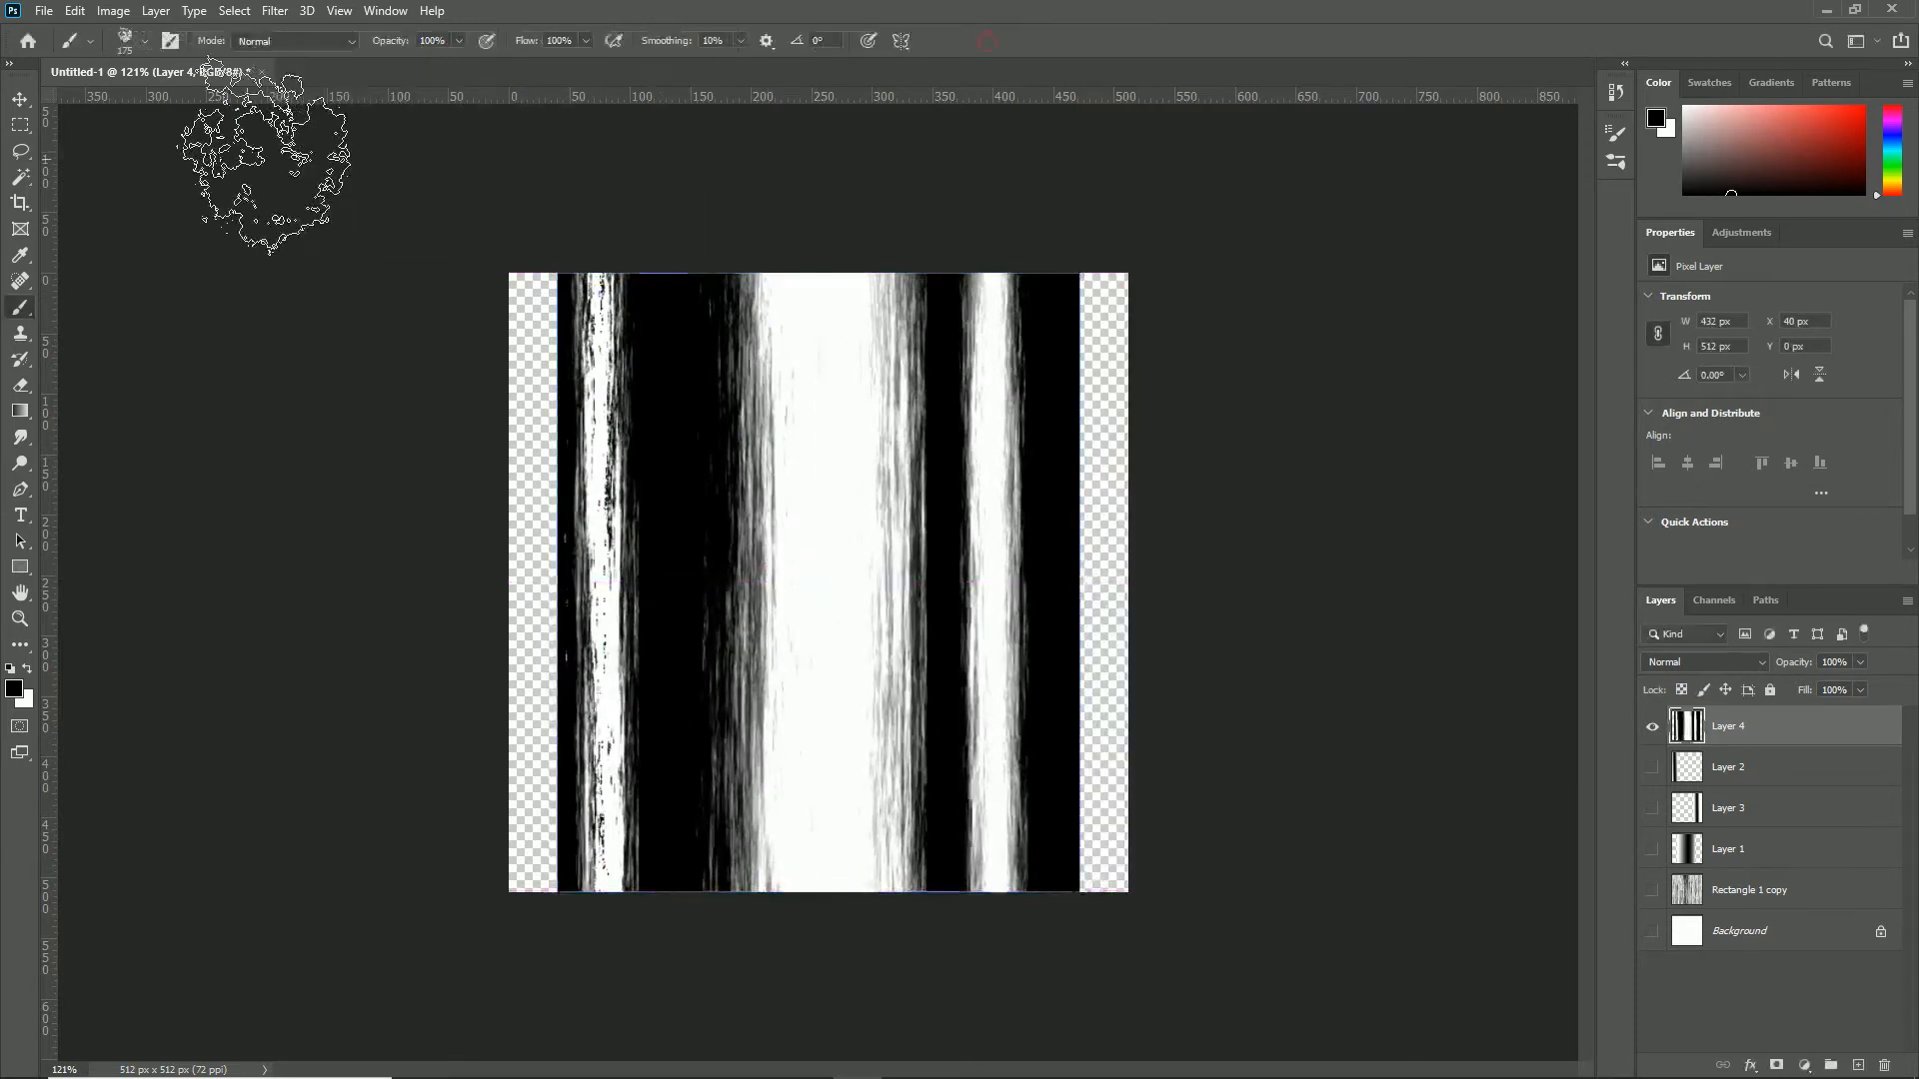
Step: Select the leftmost streak band on the merged layer, move it slightly right toward the central band and deselect
{"action": "left_click", "coordinate": [21, 132]}
{"action": "left_click_drag", "start_coordinate": [682, 262], "coordinate": [561, 933]}
{"action": "key", "text": "v"}
{"action": "left_click_drag", "start_coordinate": [621, 670], "coordinate": [646, 669]}
{"action": "key", "text": "ctrl+d"}
Step: Add a new layer directly beneath the merged layer and fill it with black
{"action": "left_click", "coordinate": [1857, 1065]}
{"action": "left_click_drag", "start_coordinate": [1769, 726], "coordinate": [1764, 790]}
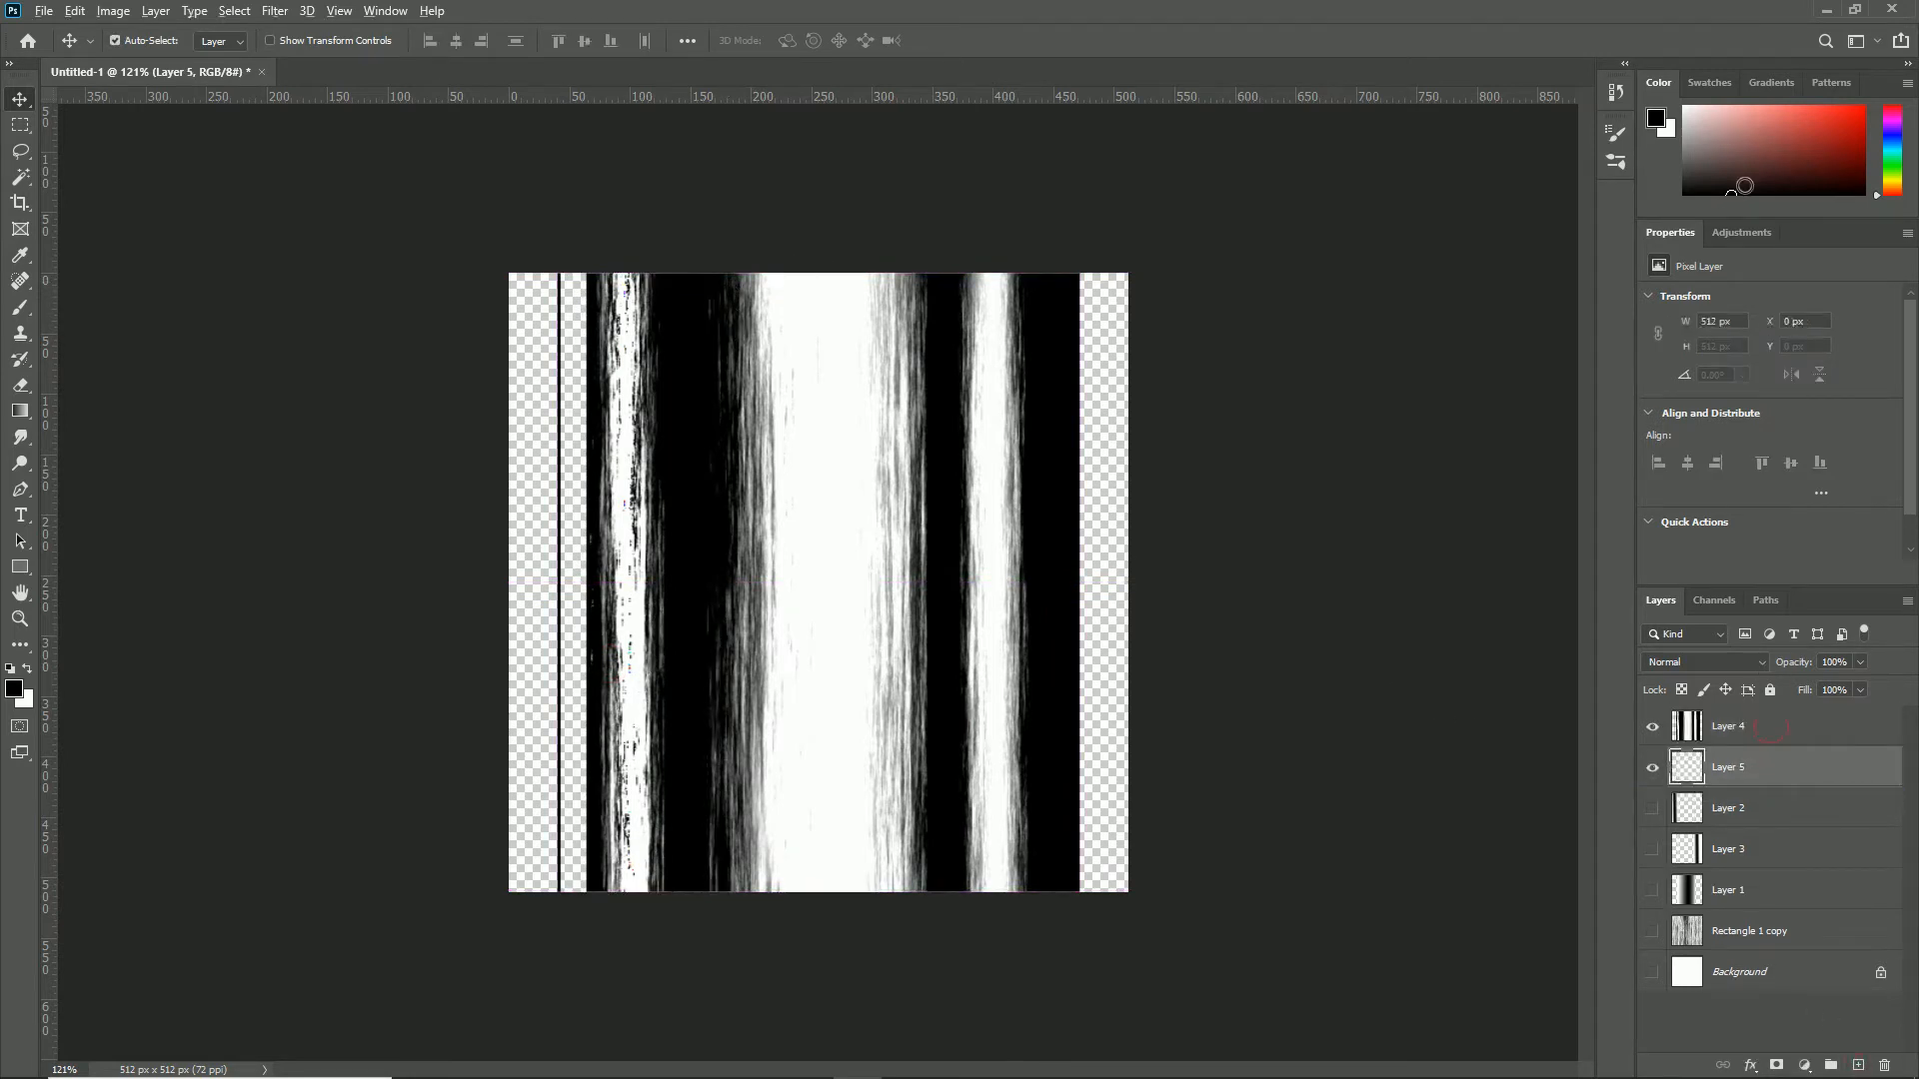
{"action": "key", "text": "alt+BackSpace"}
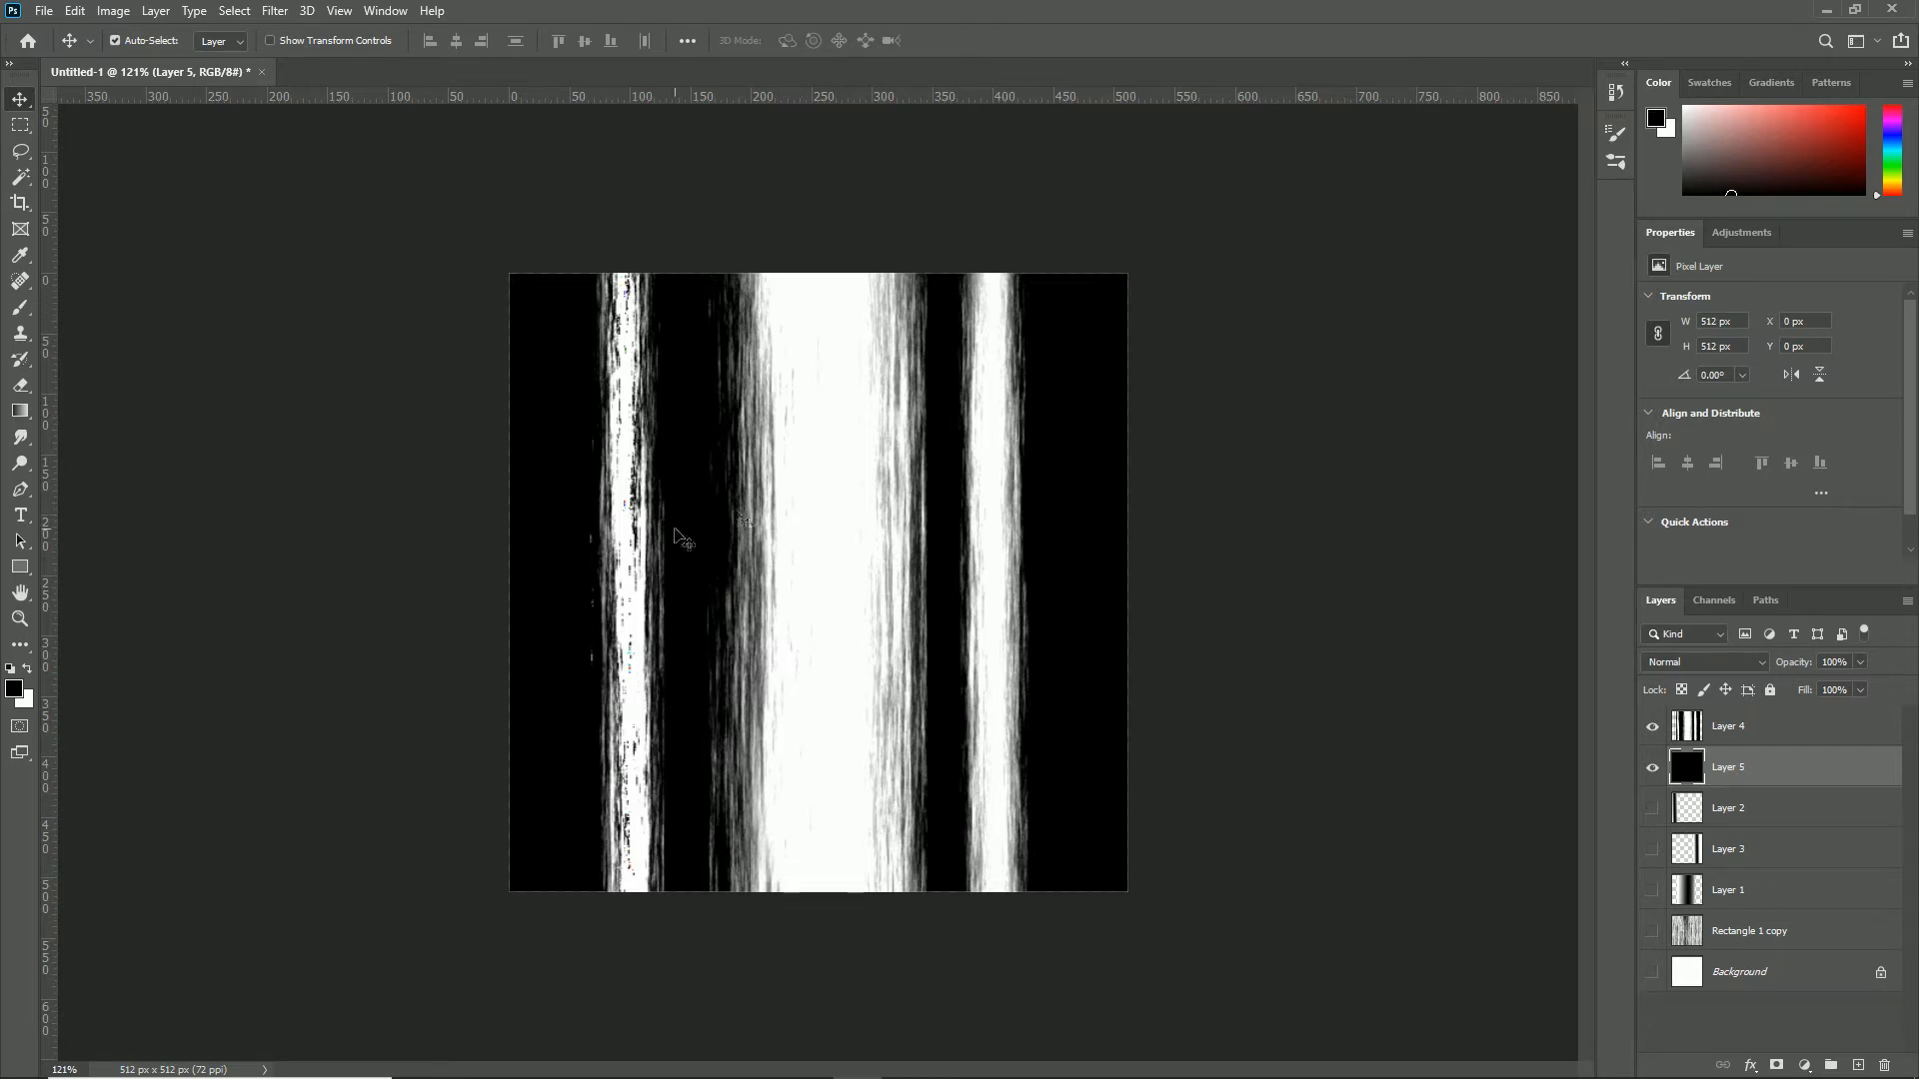
Step: Save the finished streak texture as a new file
{"action": "left_click", "coordinate": [44, 12]}
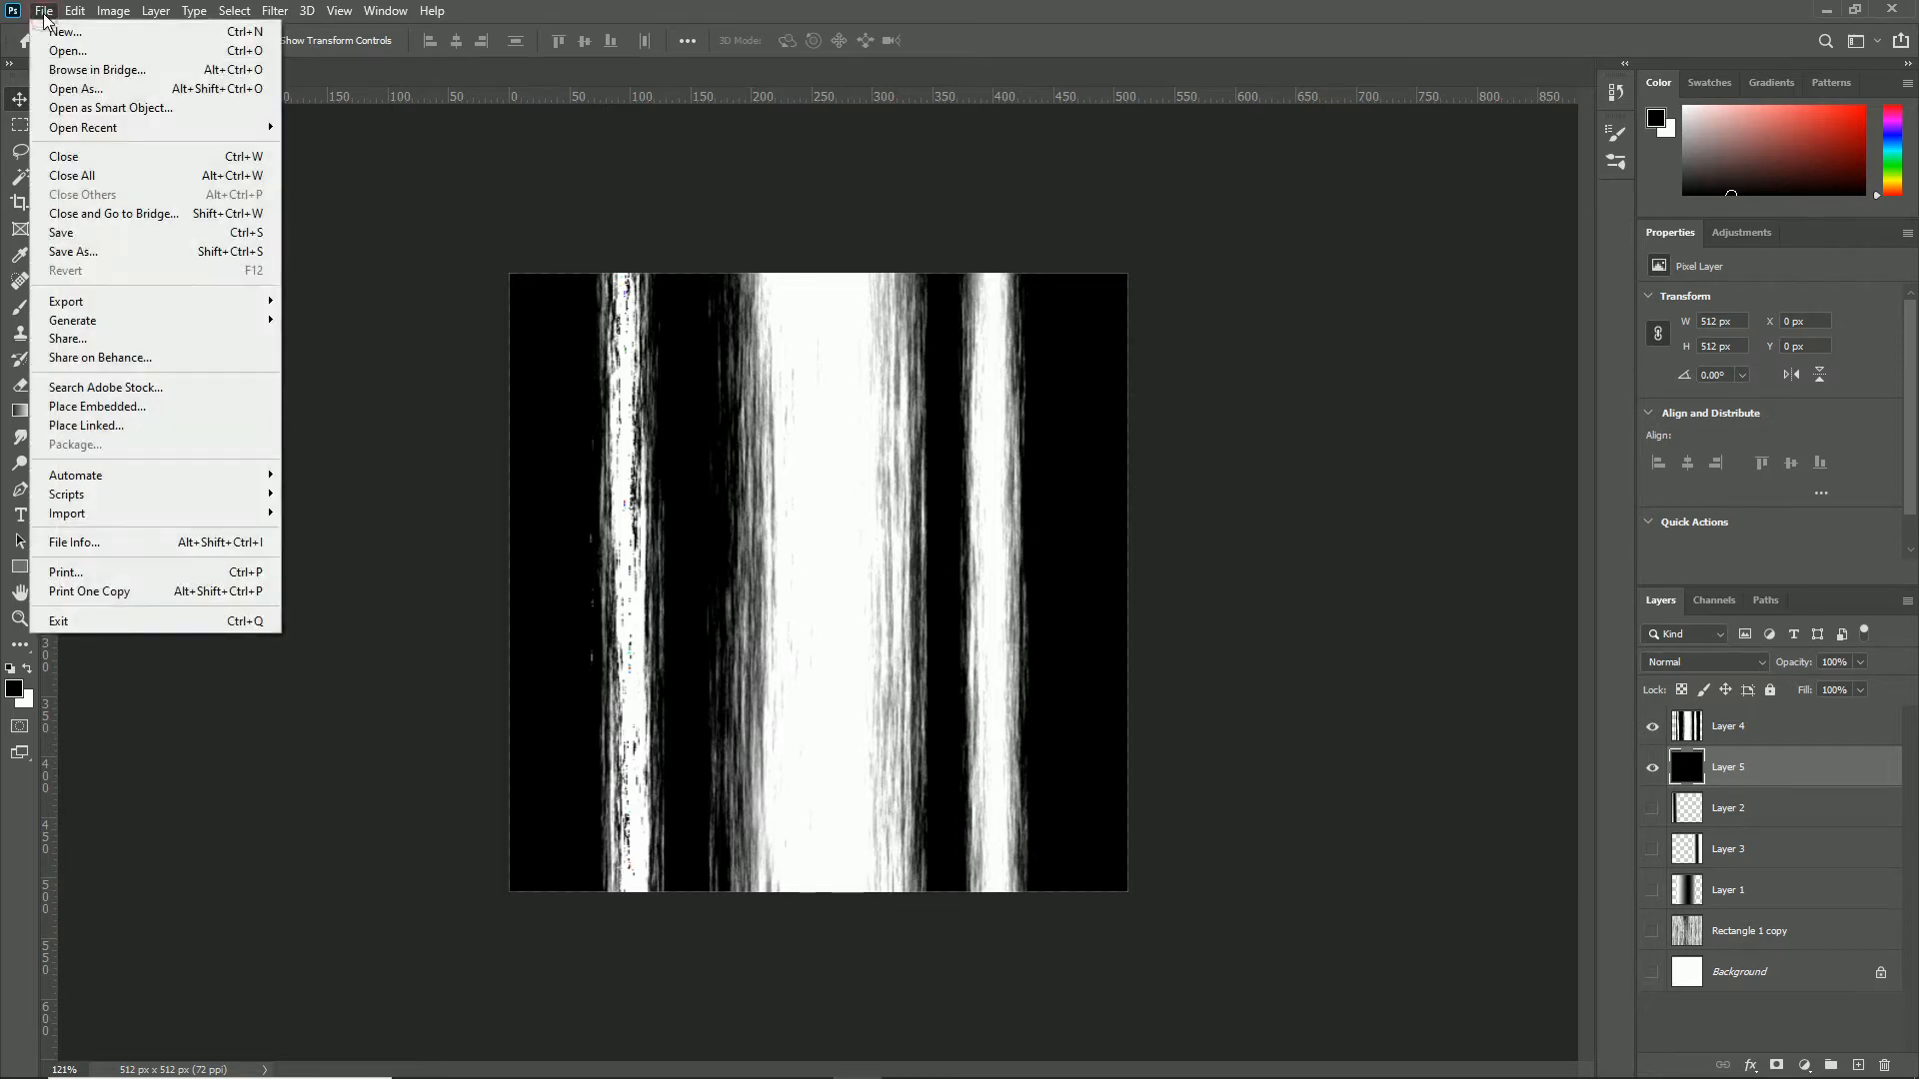
{"action": "left_click", "coordinate": [71, 251]}
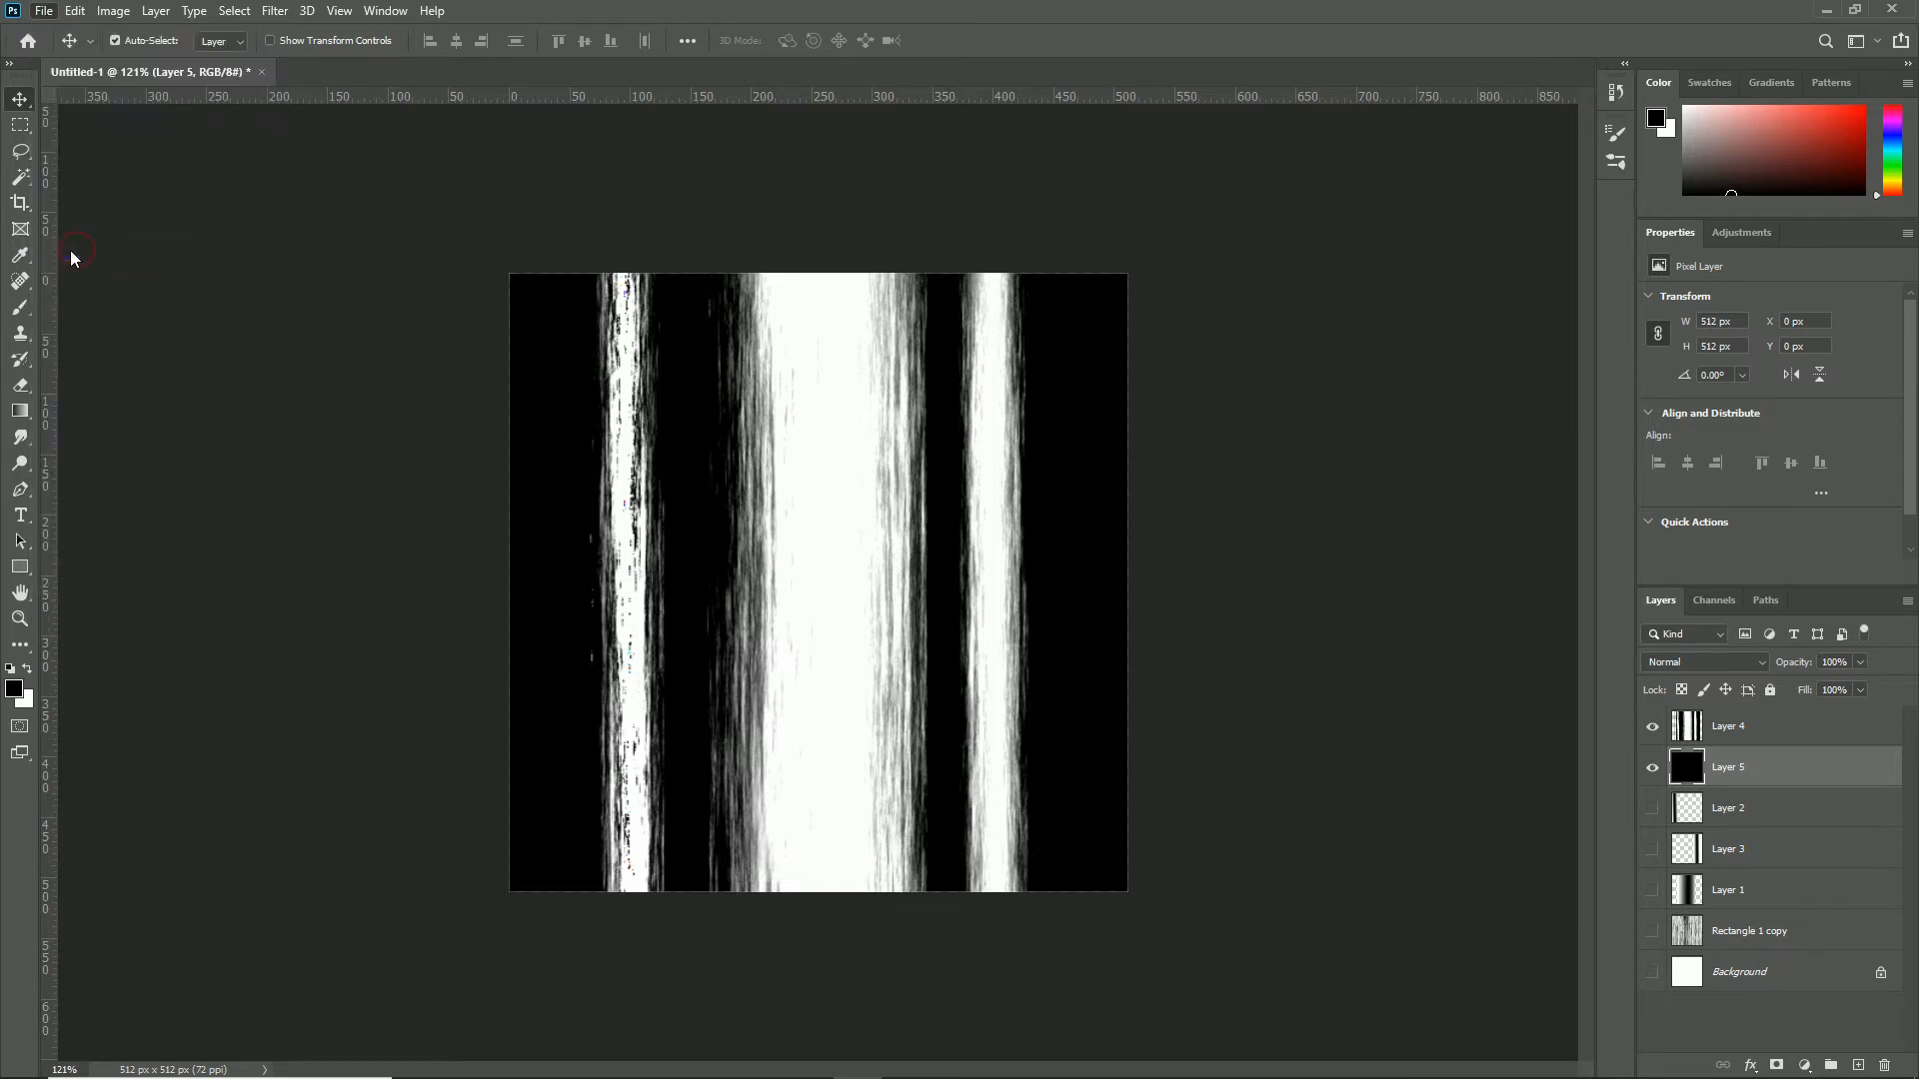
{"action": "key", "text": "Escape"}
Step: Switch to Unreal Editor and import the saved streak texture into the VFX folder
{"action": "key", "text": "alt+Tab"}
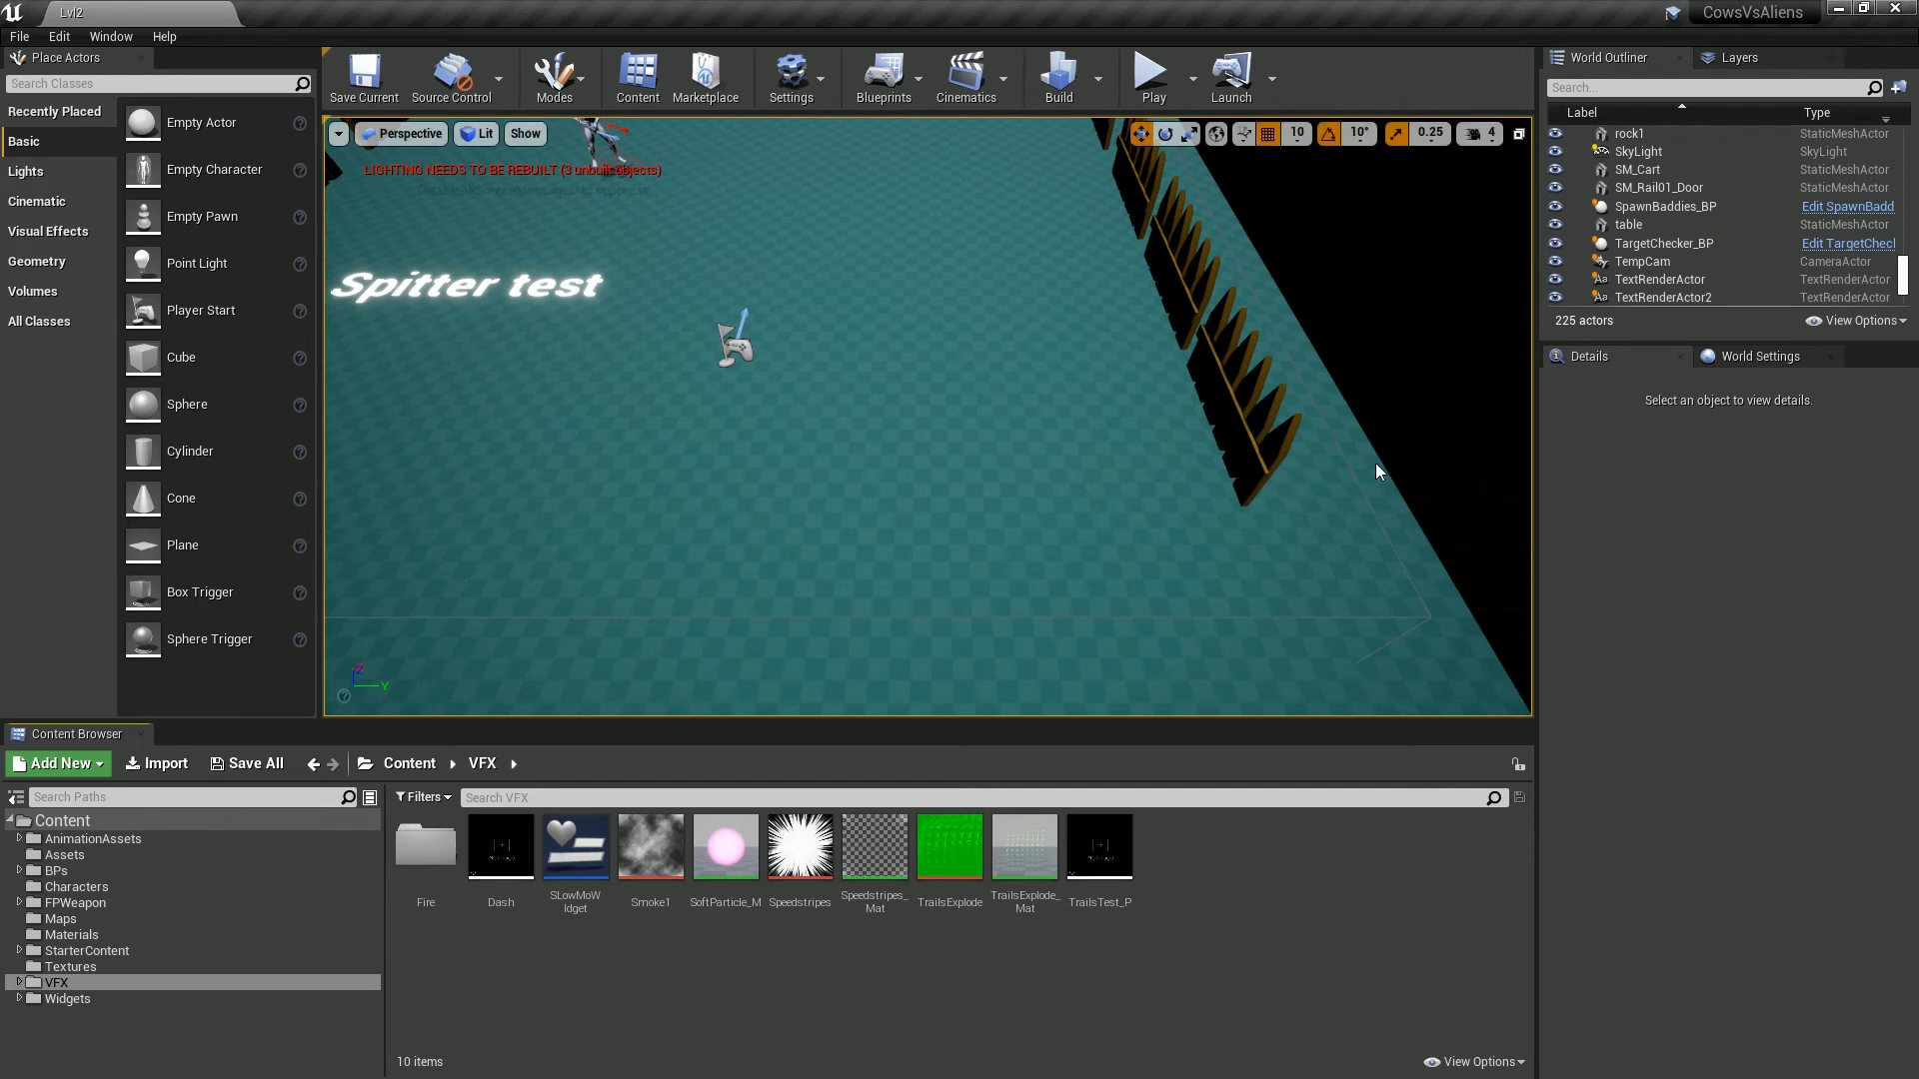
{"action": "left_click", "coordinate": [168, 764]}
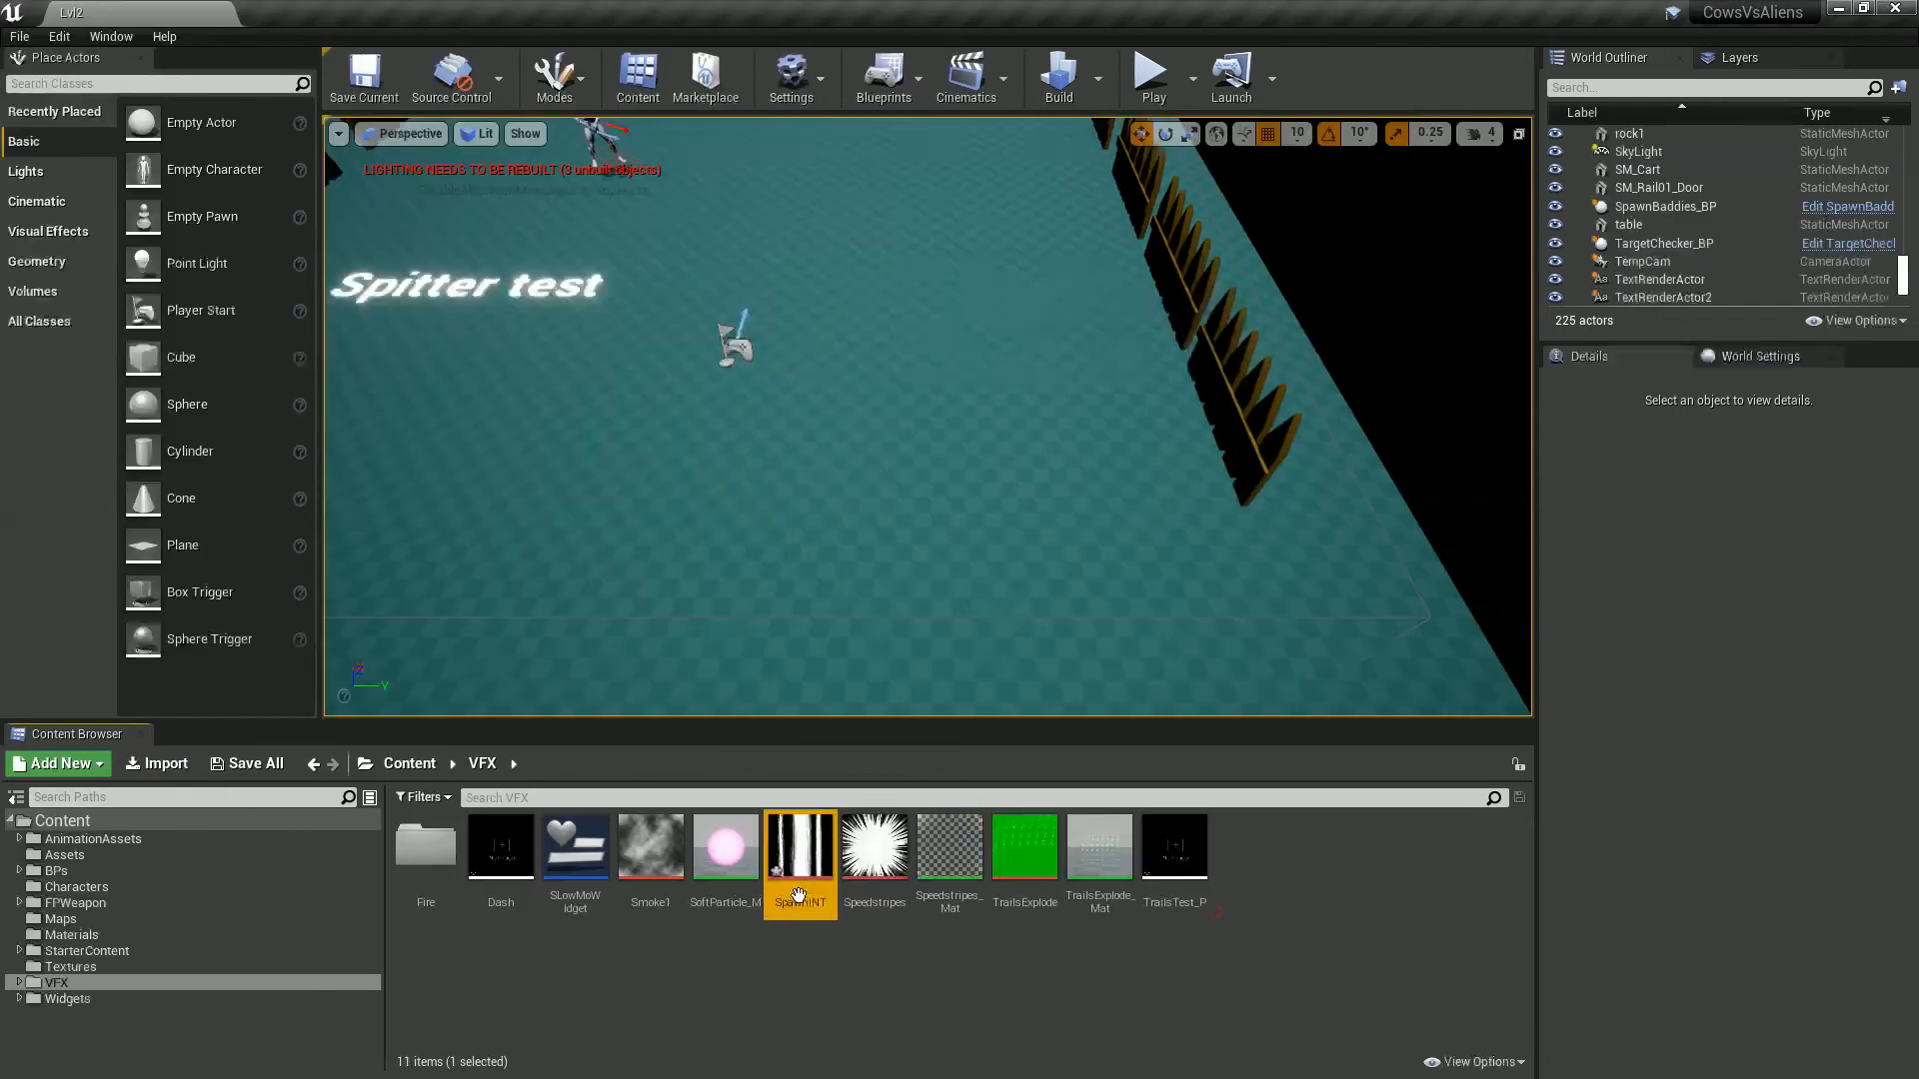
Step: Create a material from the SpawnINT texture, move its Texture Sample node away from the material node, and set the blend mode to Additive
{"action": "right_click", "coordinate": [797, 895]}
{"action": "left_click", "coordinate": [884, 200]}
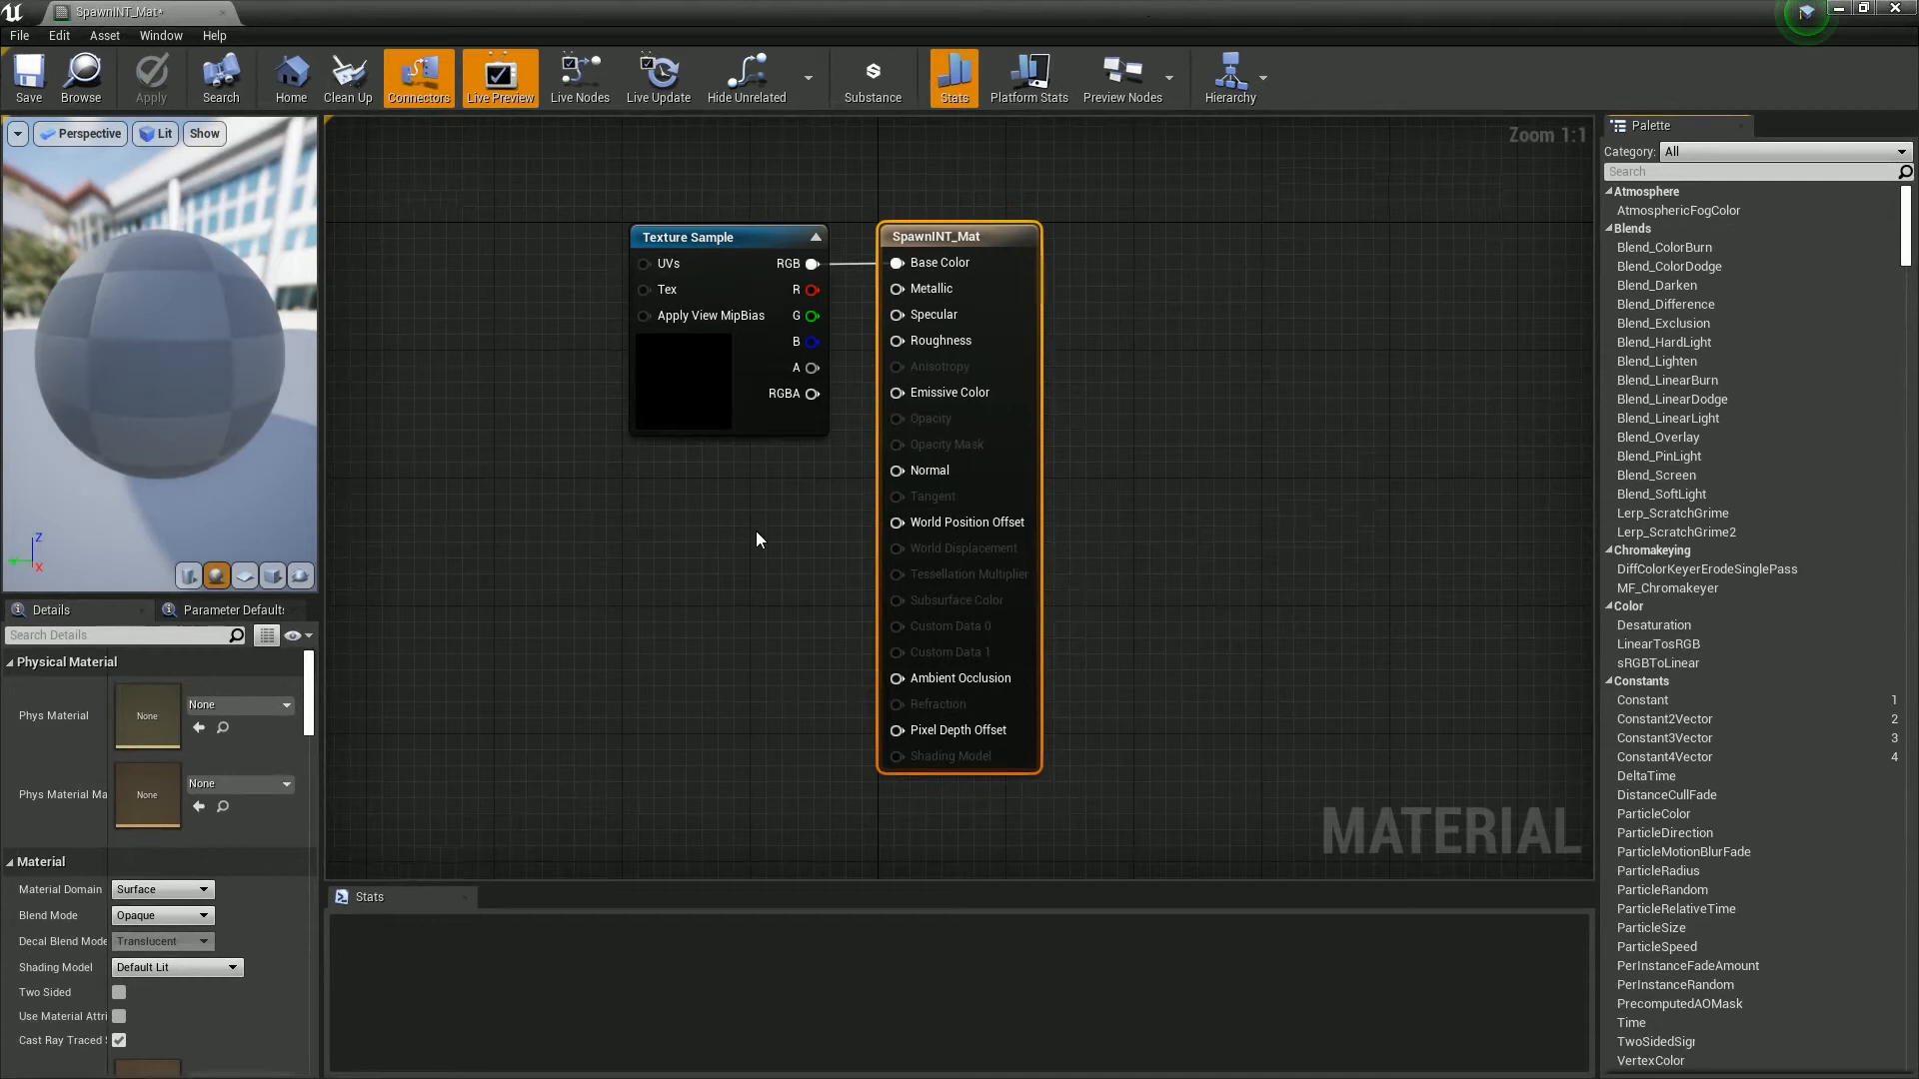
{"action": "left_click_drag", "start_coordinate": [882, 313], "coordinate": [732, 460]}
{"action": "left_click", "coordinate": [597, 334]}
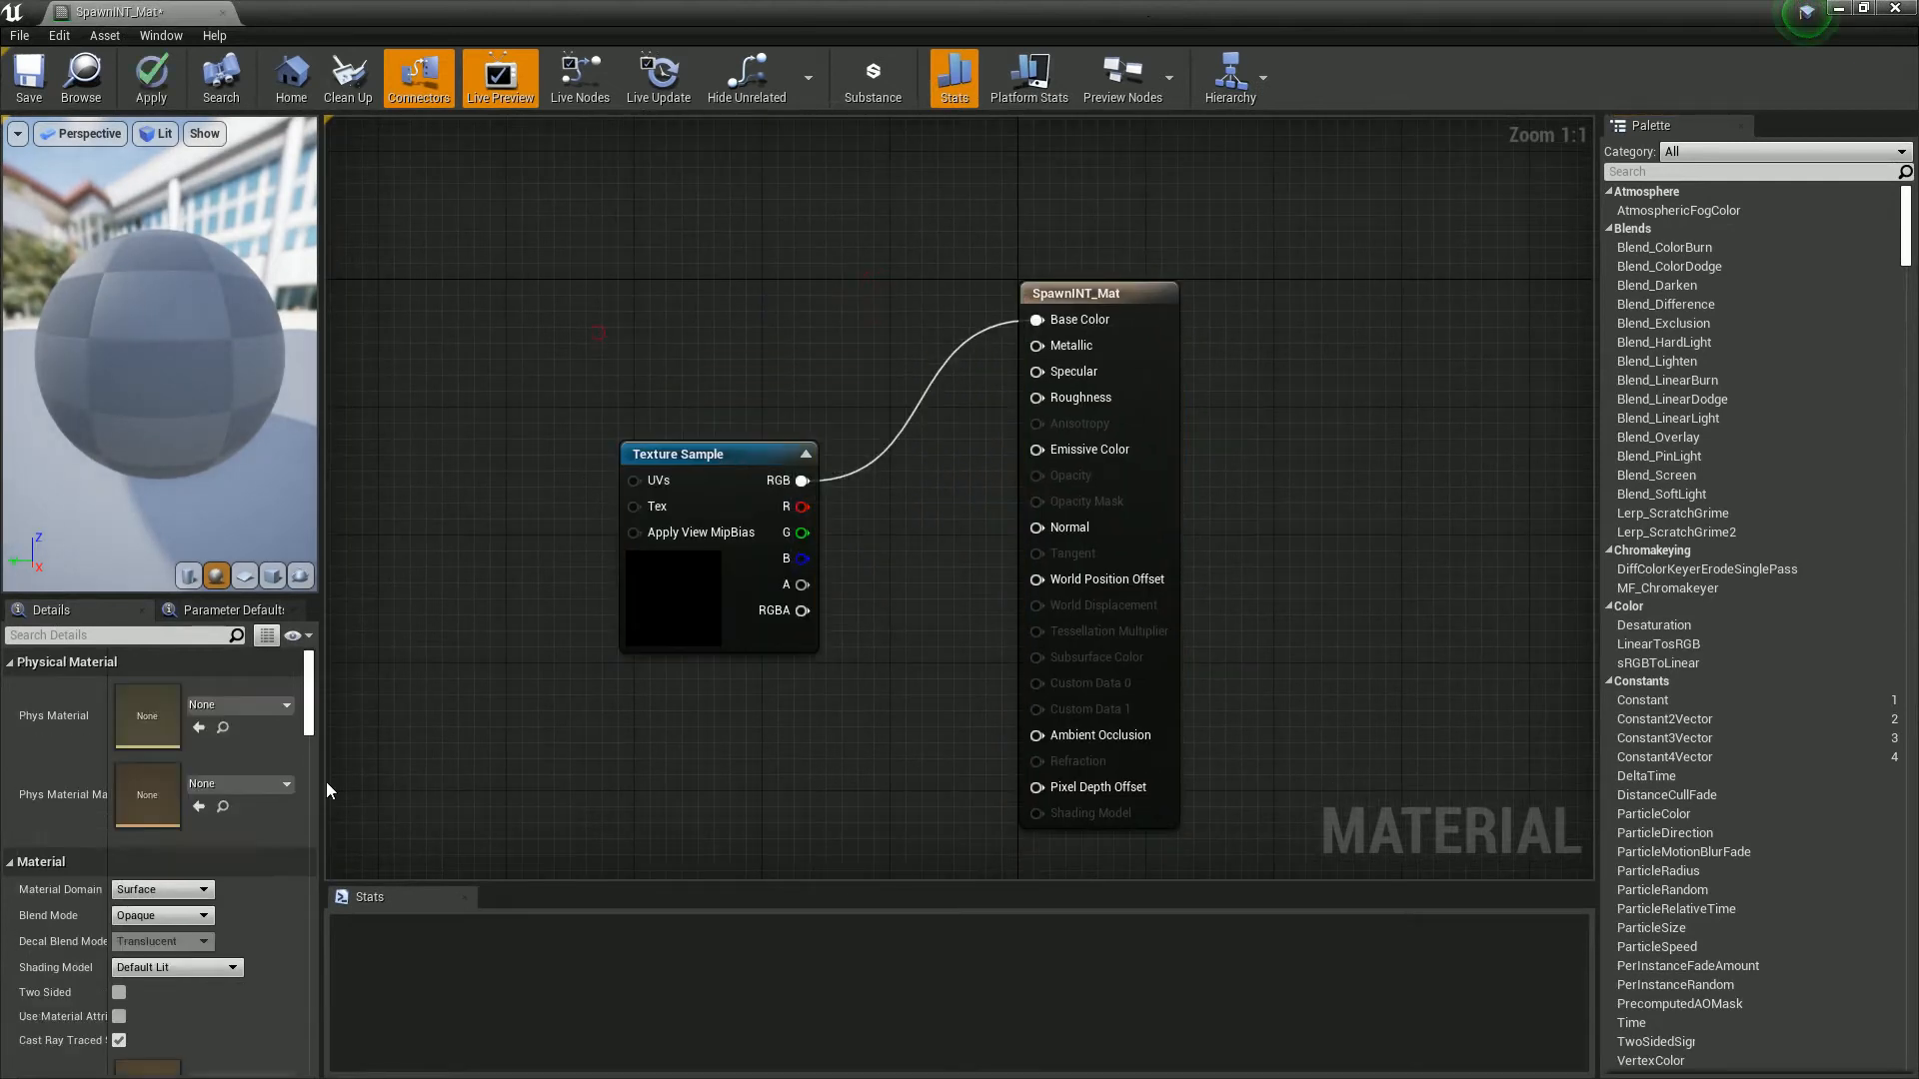
{"action": "left_click", "coordinate": [160, 915]}
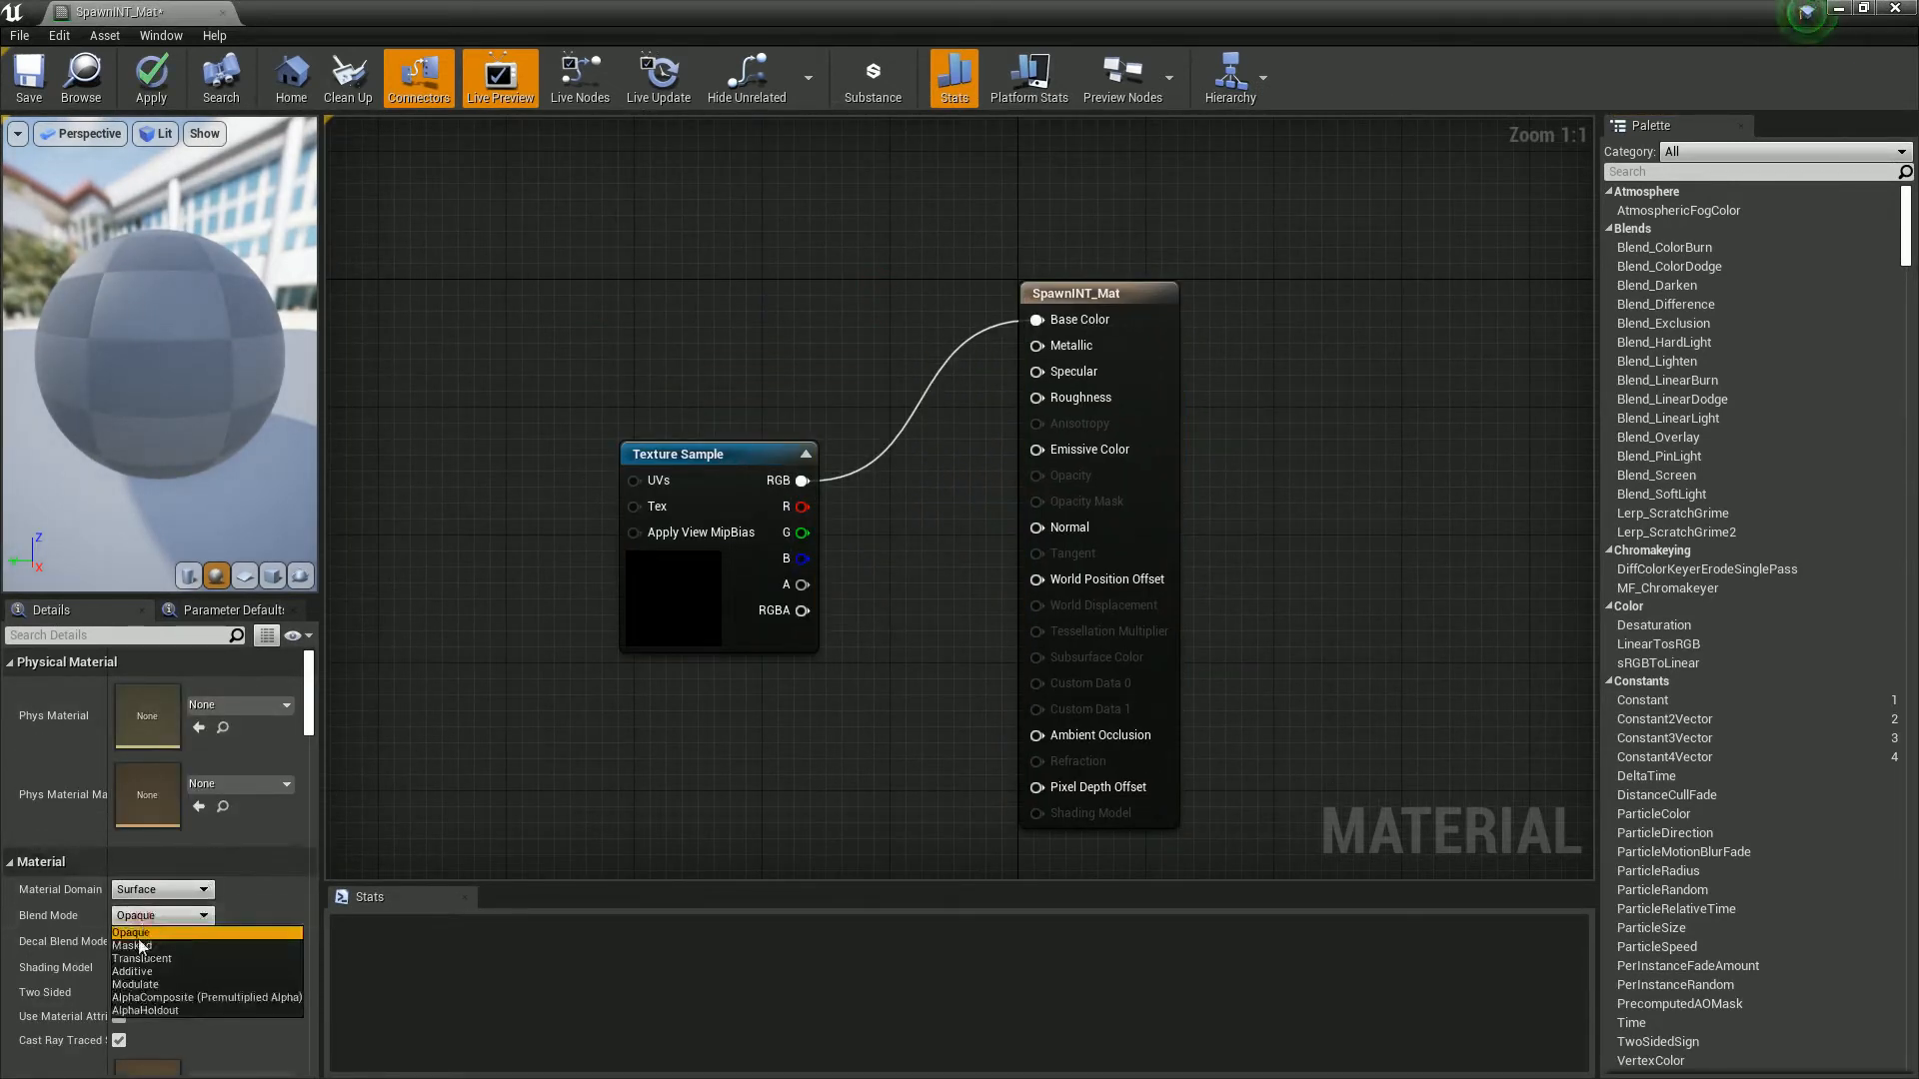
{"action": "left_click", "coordinate": [150, 972]}
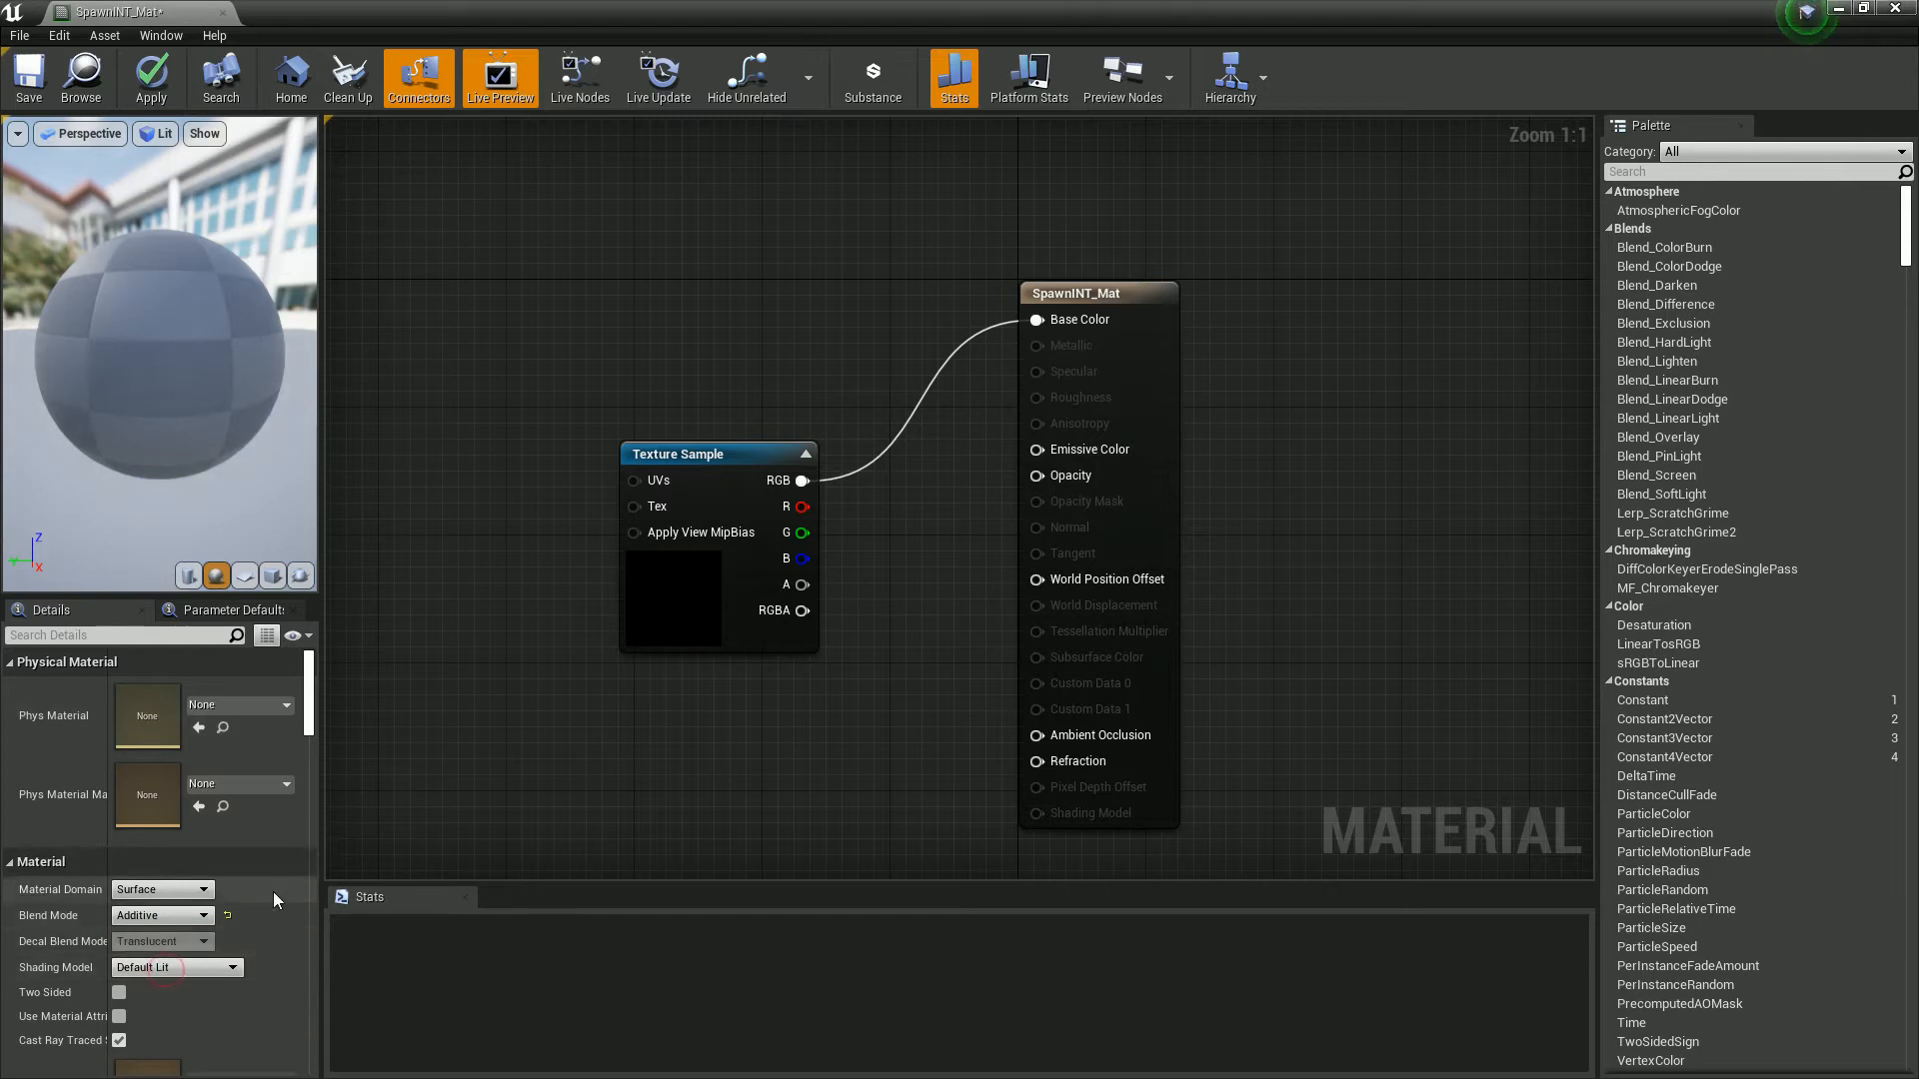
Step: Disconnect the Texture Sample from Base Color and add a Particle Color node above it
{"action": "left_click_drag", "start_coordinate": [657, 449], "coordinate": [556, 455]}
{"action": "left_click", "coordinate": [723, 470], "text": "alt"}
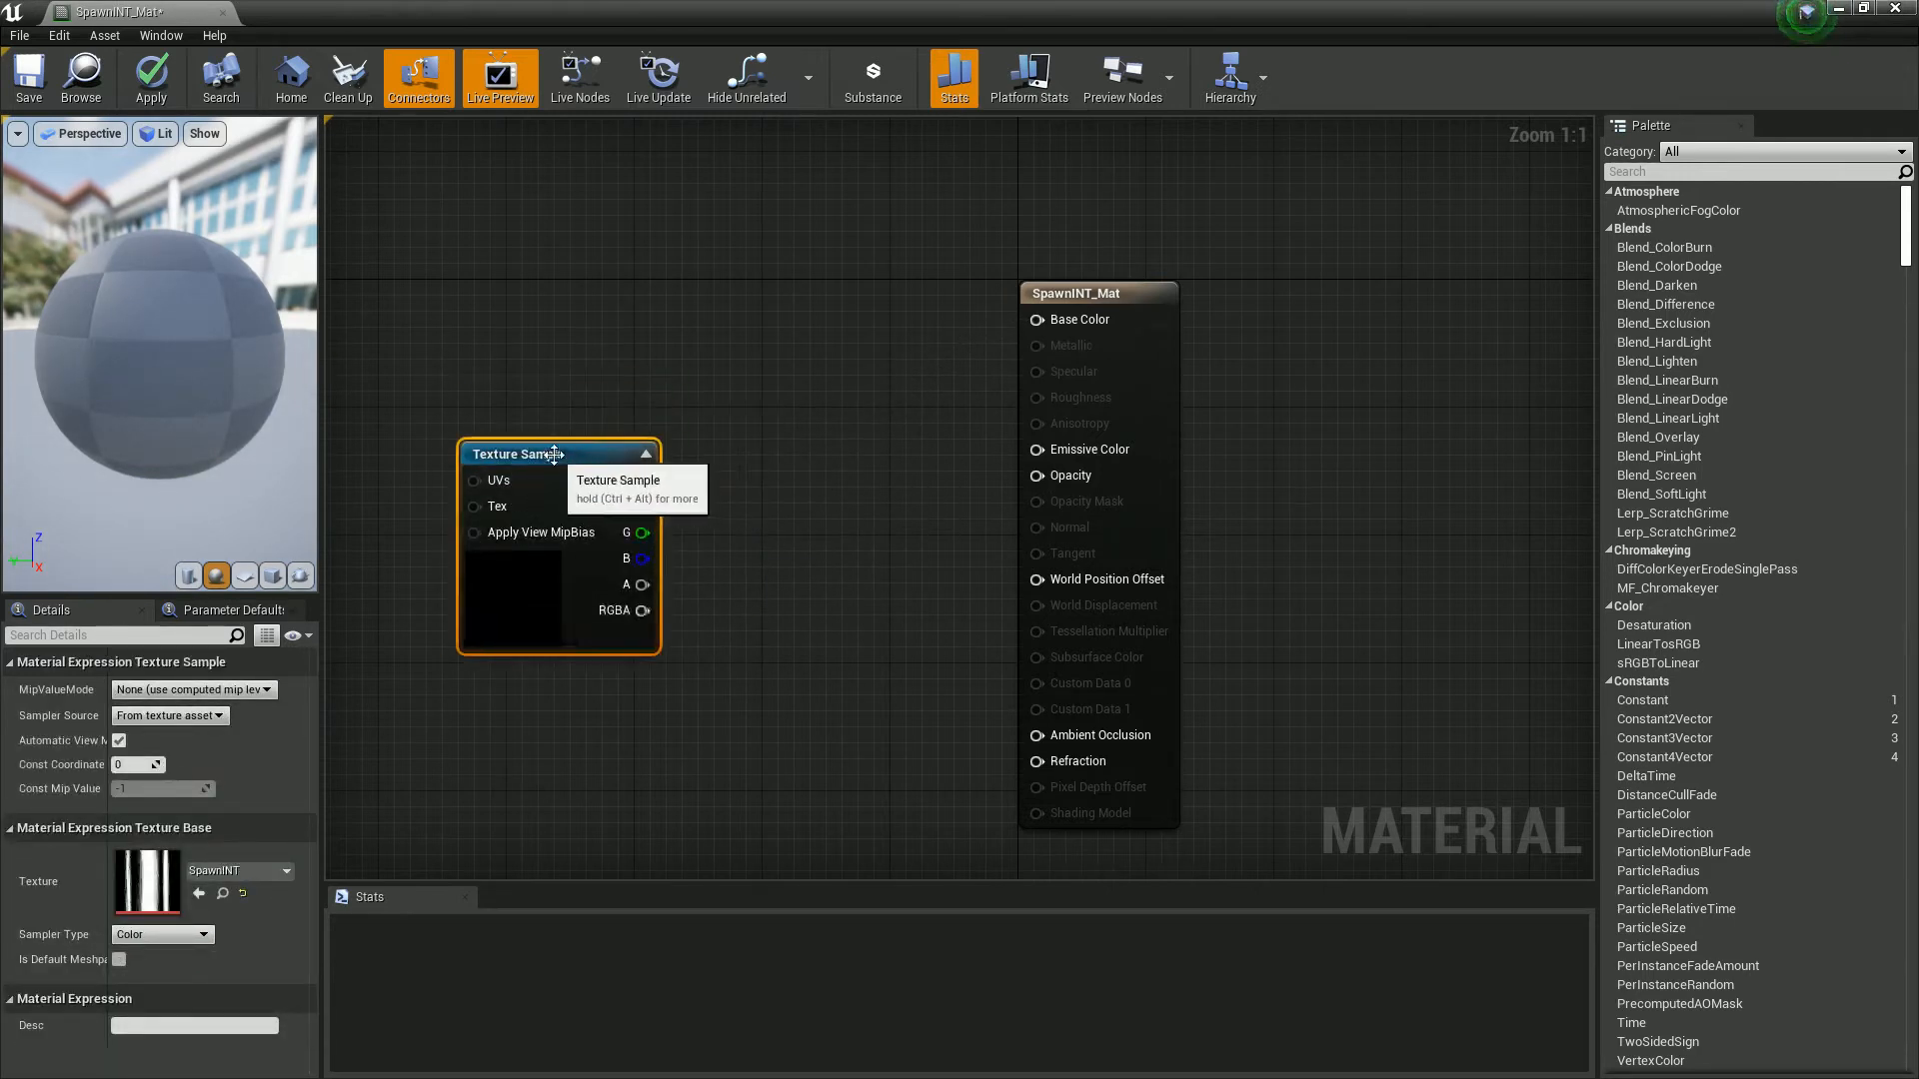
{"action": "right_click", "coordinate": [584, 239]}
{"action": "type", "text": "parti"}
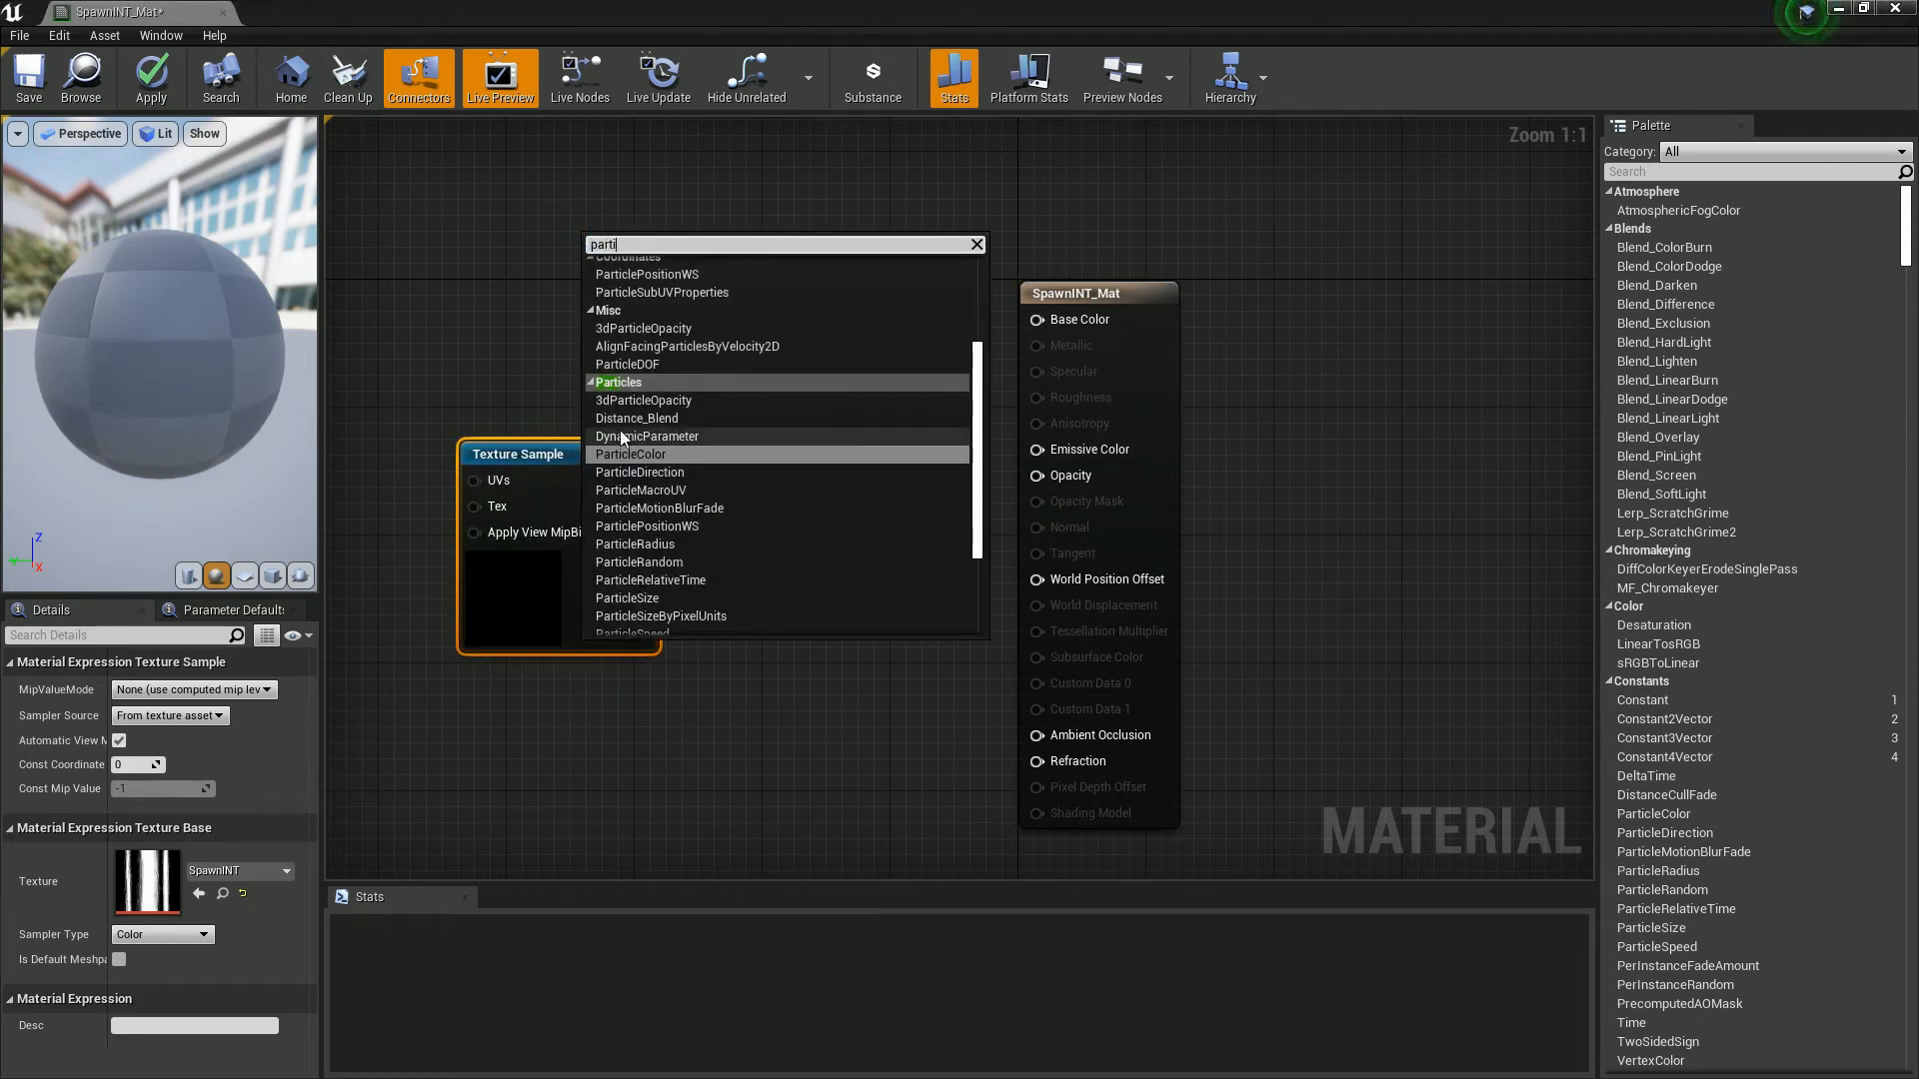
{"action": "left_click", "coordinate": [632, 454]}
{"action": "left_click_drag", "start_coordinate": [632, 265], "coordinate": [576, 250]}
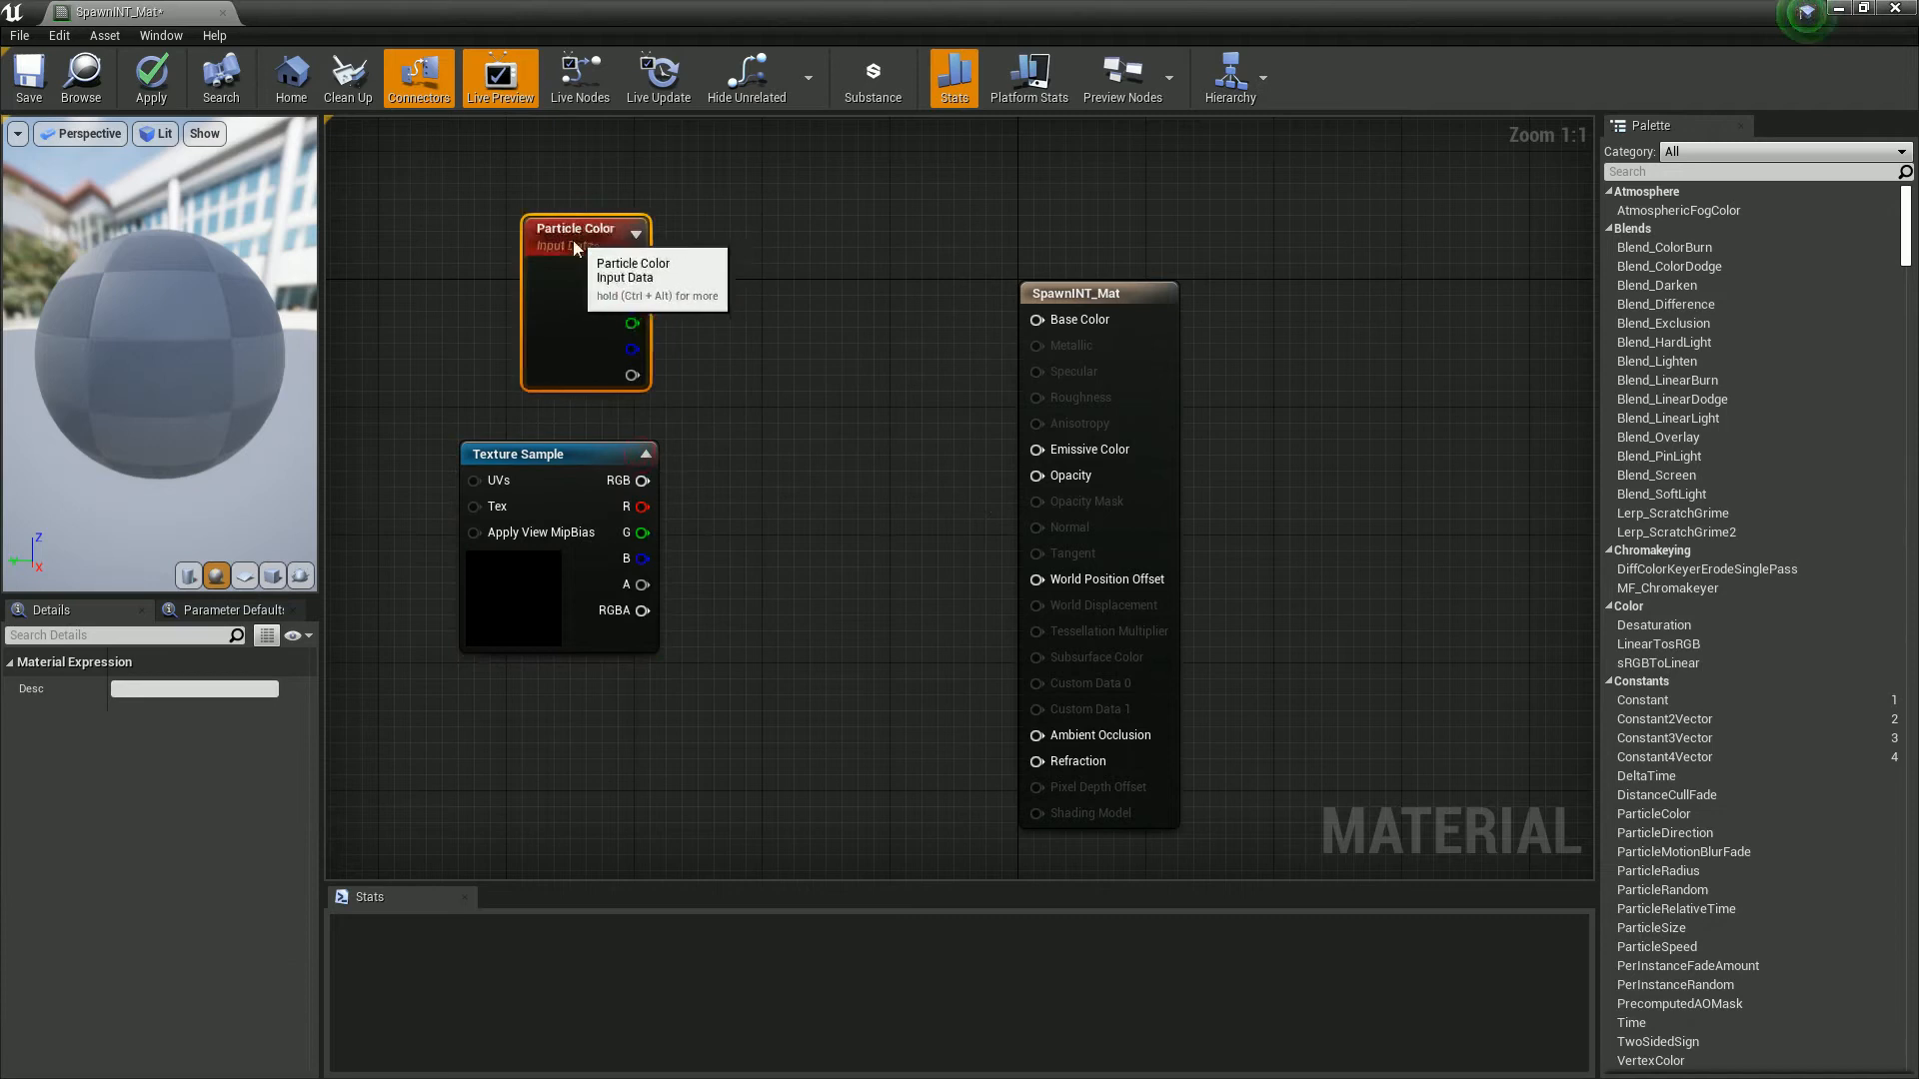
Step: Add a Multiply node with Particle Color feeding input A and the Texture Sample's RGB feeding input B
{"action": "left_click", "coordinate": [703, 380]}
{"action": "left_click", "coordinate": [740, 411]}
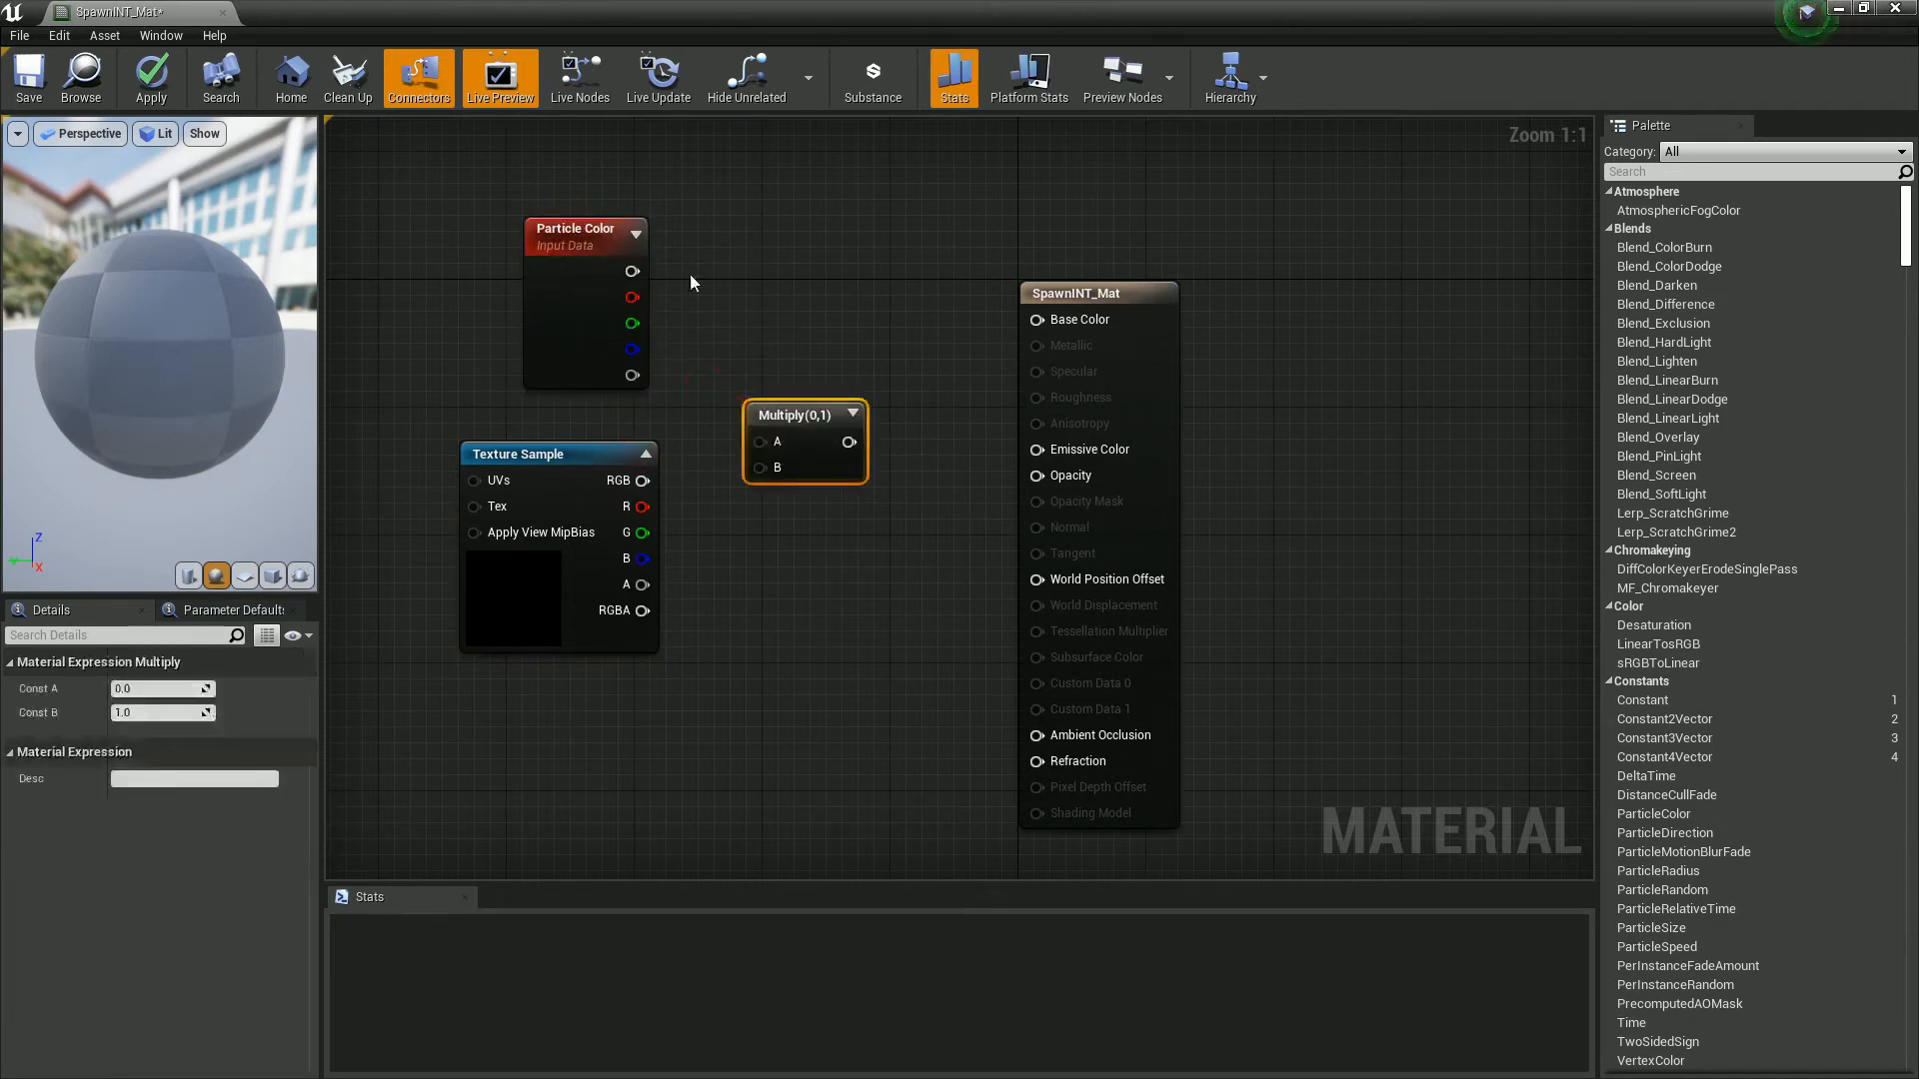
{"action": "left_click_drag", "start_coordinate": [632, 271], "coordinate": [777, 445]}
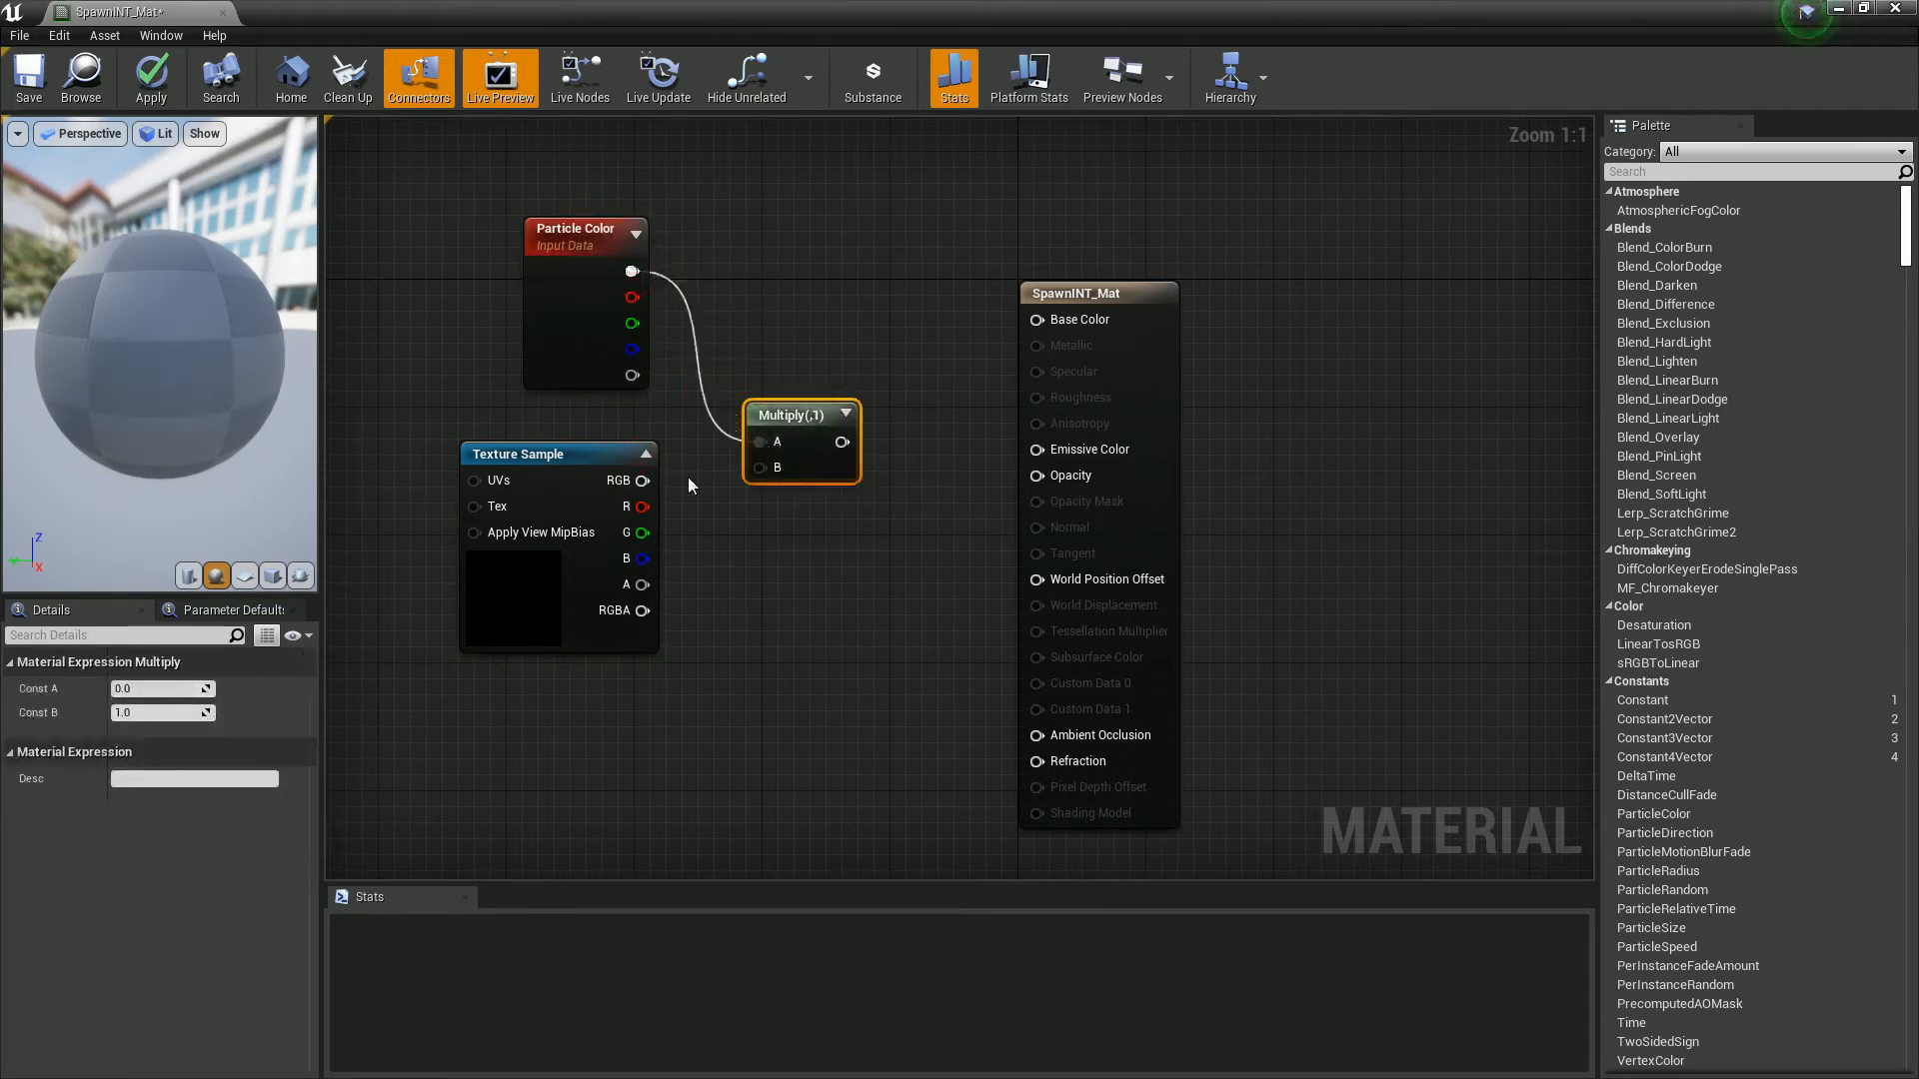
{"action": "left_click_drag", "start_coordinate": [642, 480], "coordinate": [759, 468]}
Step: Feed the product into a second Multiply node with Const B set to 4, and connect its output to Emissive Color
{"action": "left_click_drag", "start_coordinate": [1049, 323], "coordinate": [1145, 323]}
{"action": "left_click", "coordinate": [904, 428]}
{"action": "mouse_move", "coordinate": [941, 442]}
{"action": "left_mouse_down"}
{"action": "mouse_move", "coordinate": [917, 429]}
{"action": "mouse_move", "coordinate": [877, 452]}
{"action": "mouse_move", "coordinate": [907, 449]}
{"action": "left_mouse_up"}
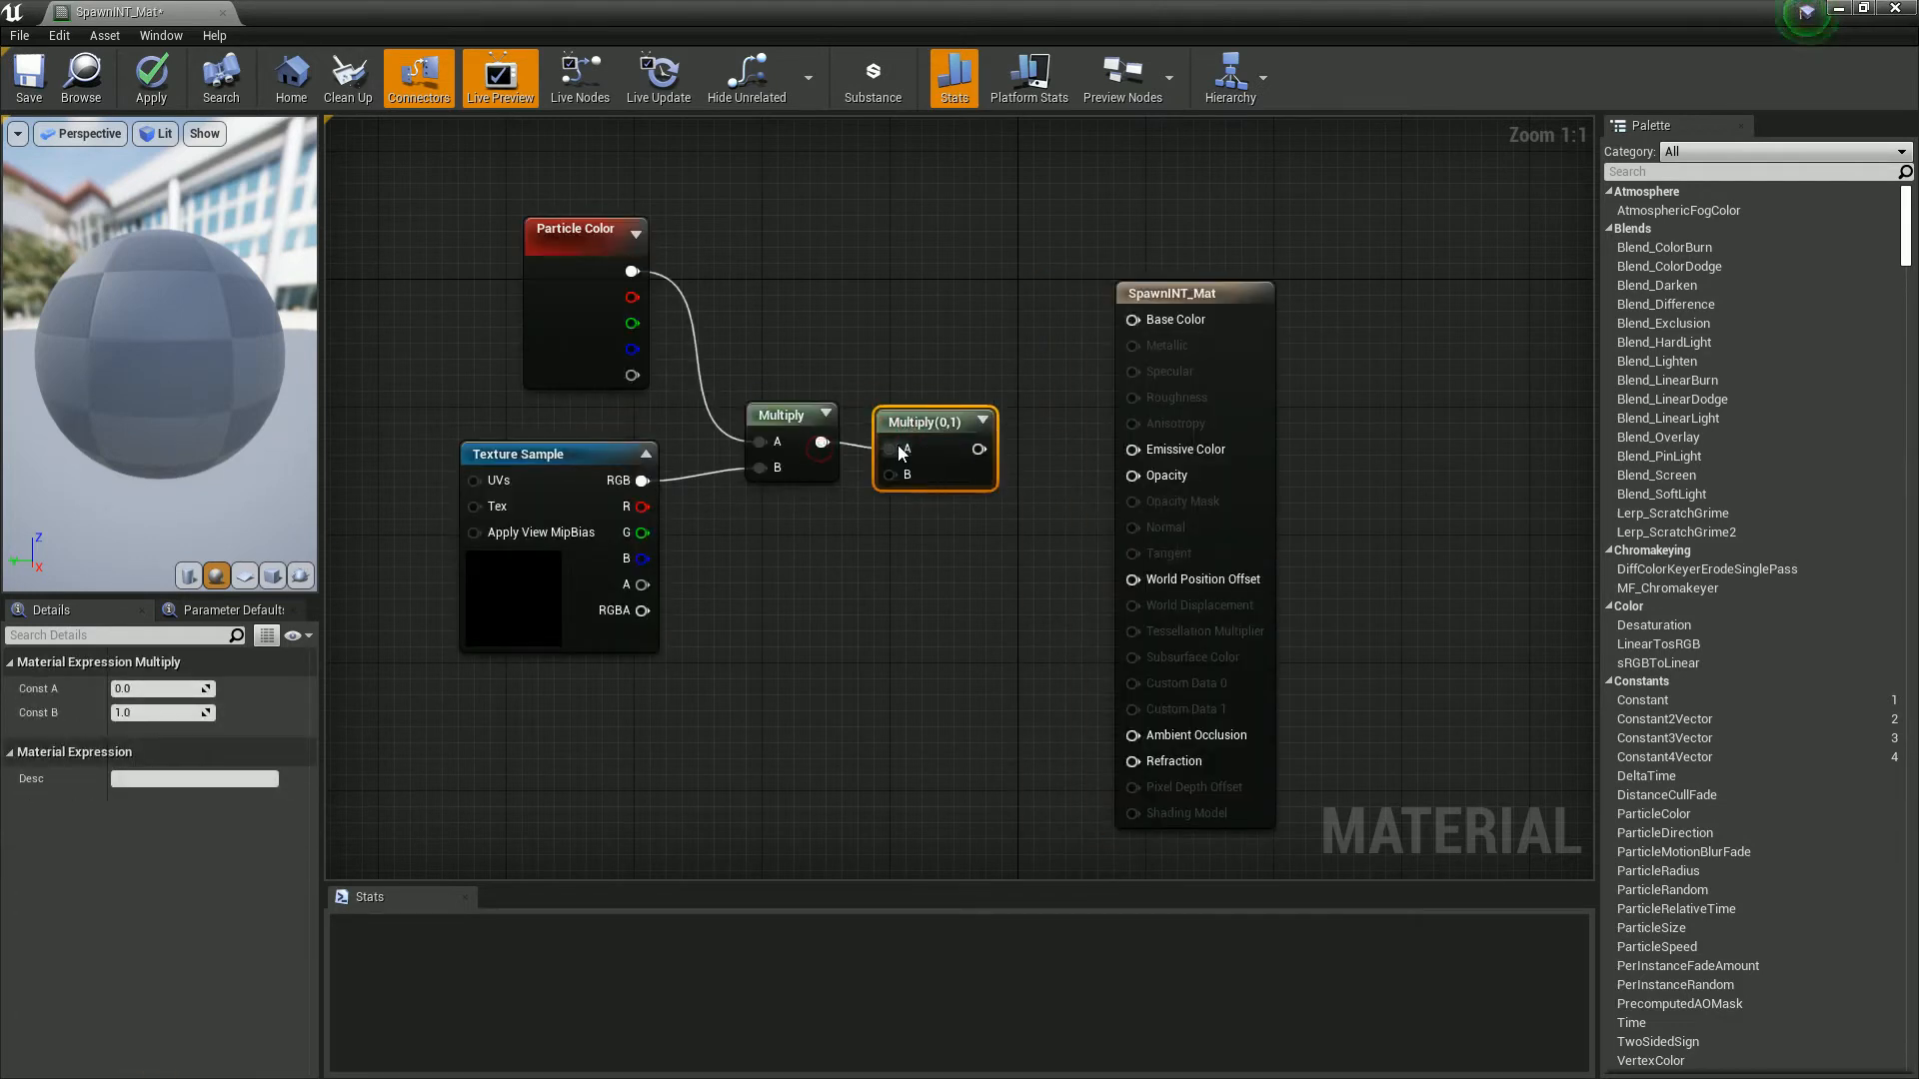
{"action": "left_click_drag", "start_coordinate": [971, 449], "coordinate": [1132, 449]}
{"action": "right_click", "coordinate": [852, 541]}
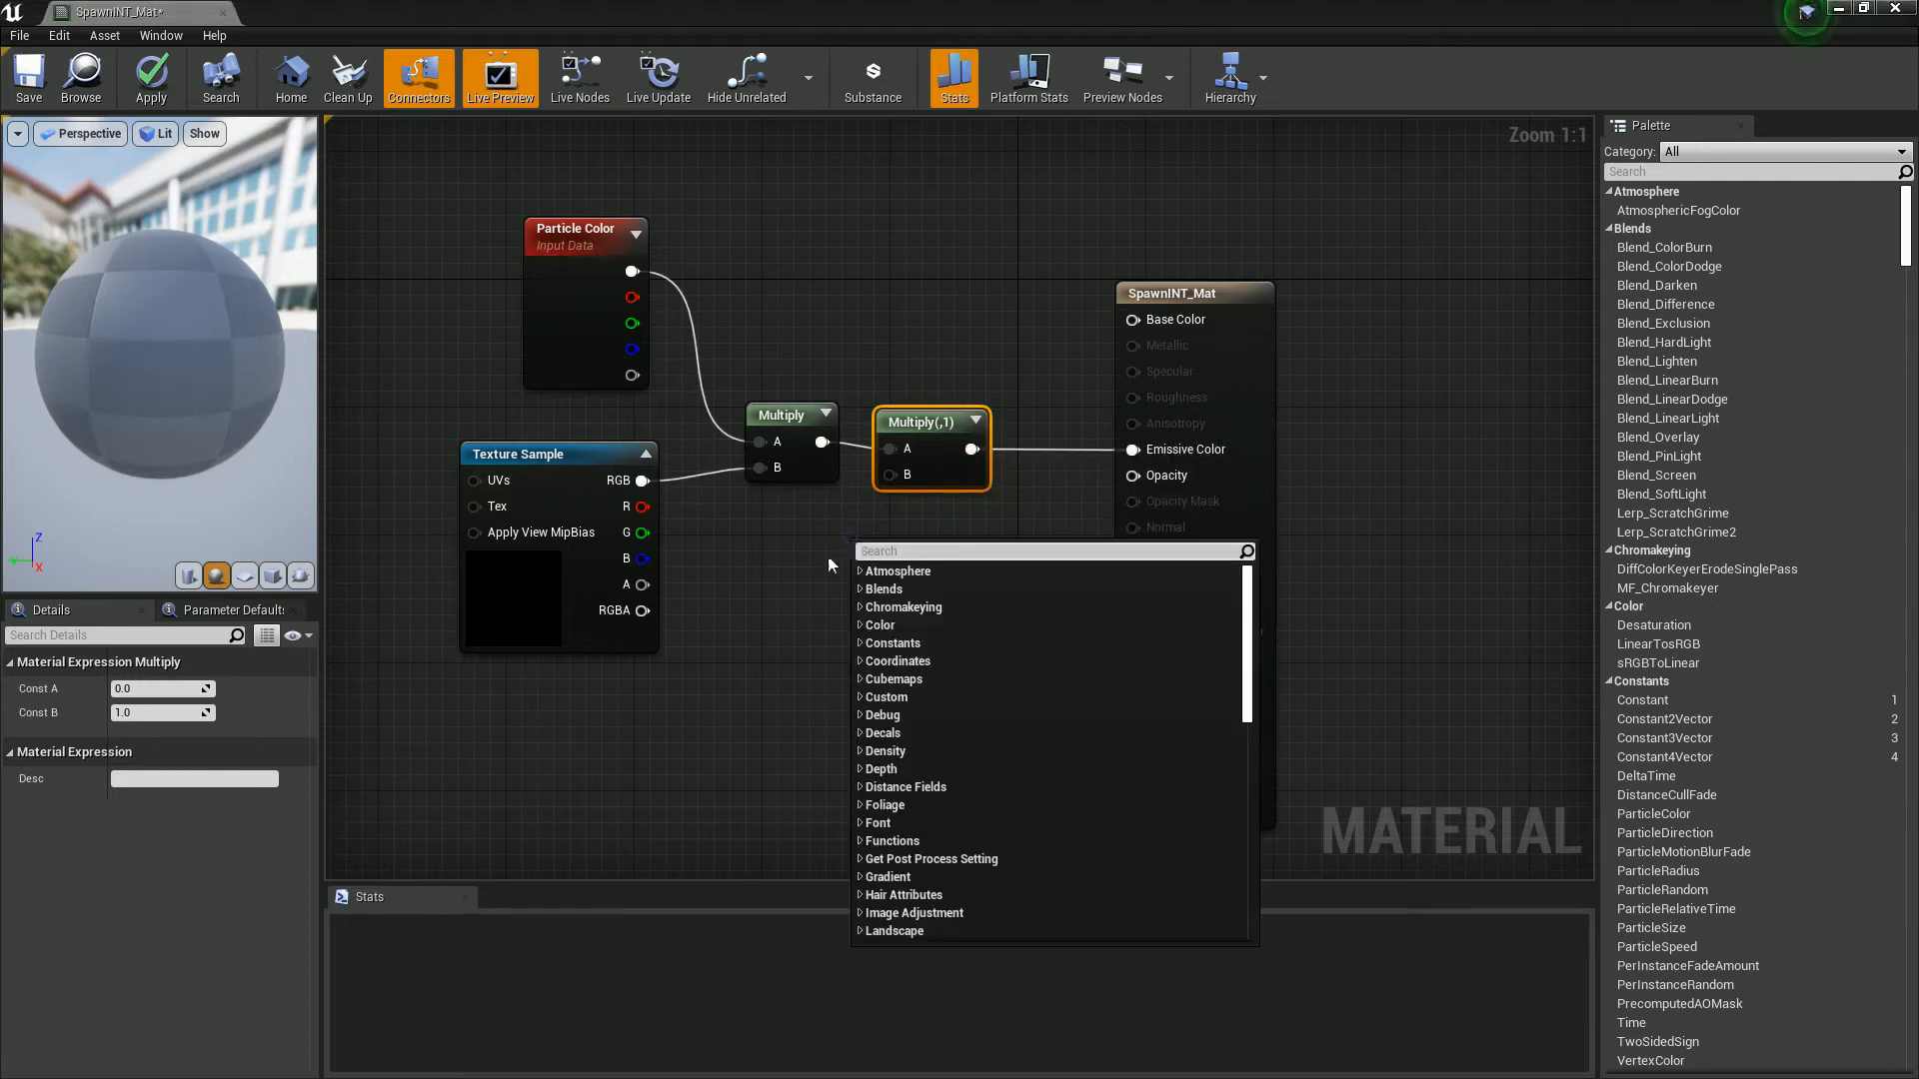
{"action": "left_click", "coordinate": [816, 570]}
{"action": "left_click", "coordinate": [874, 444]}
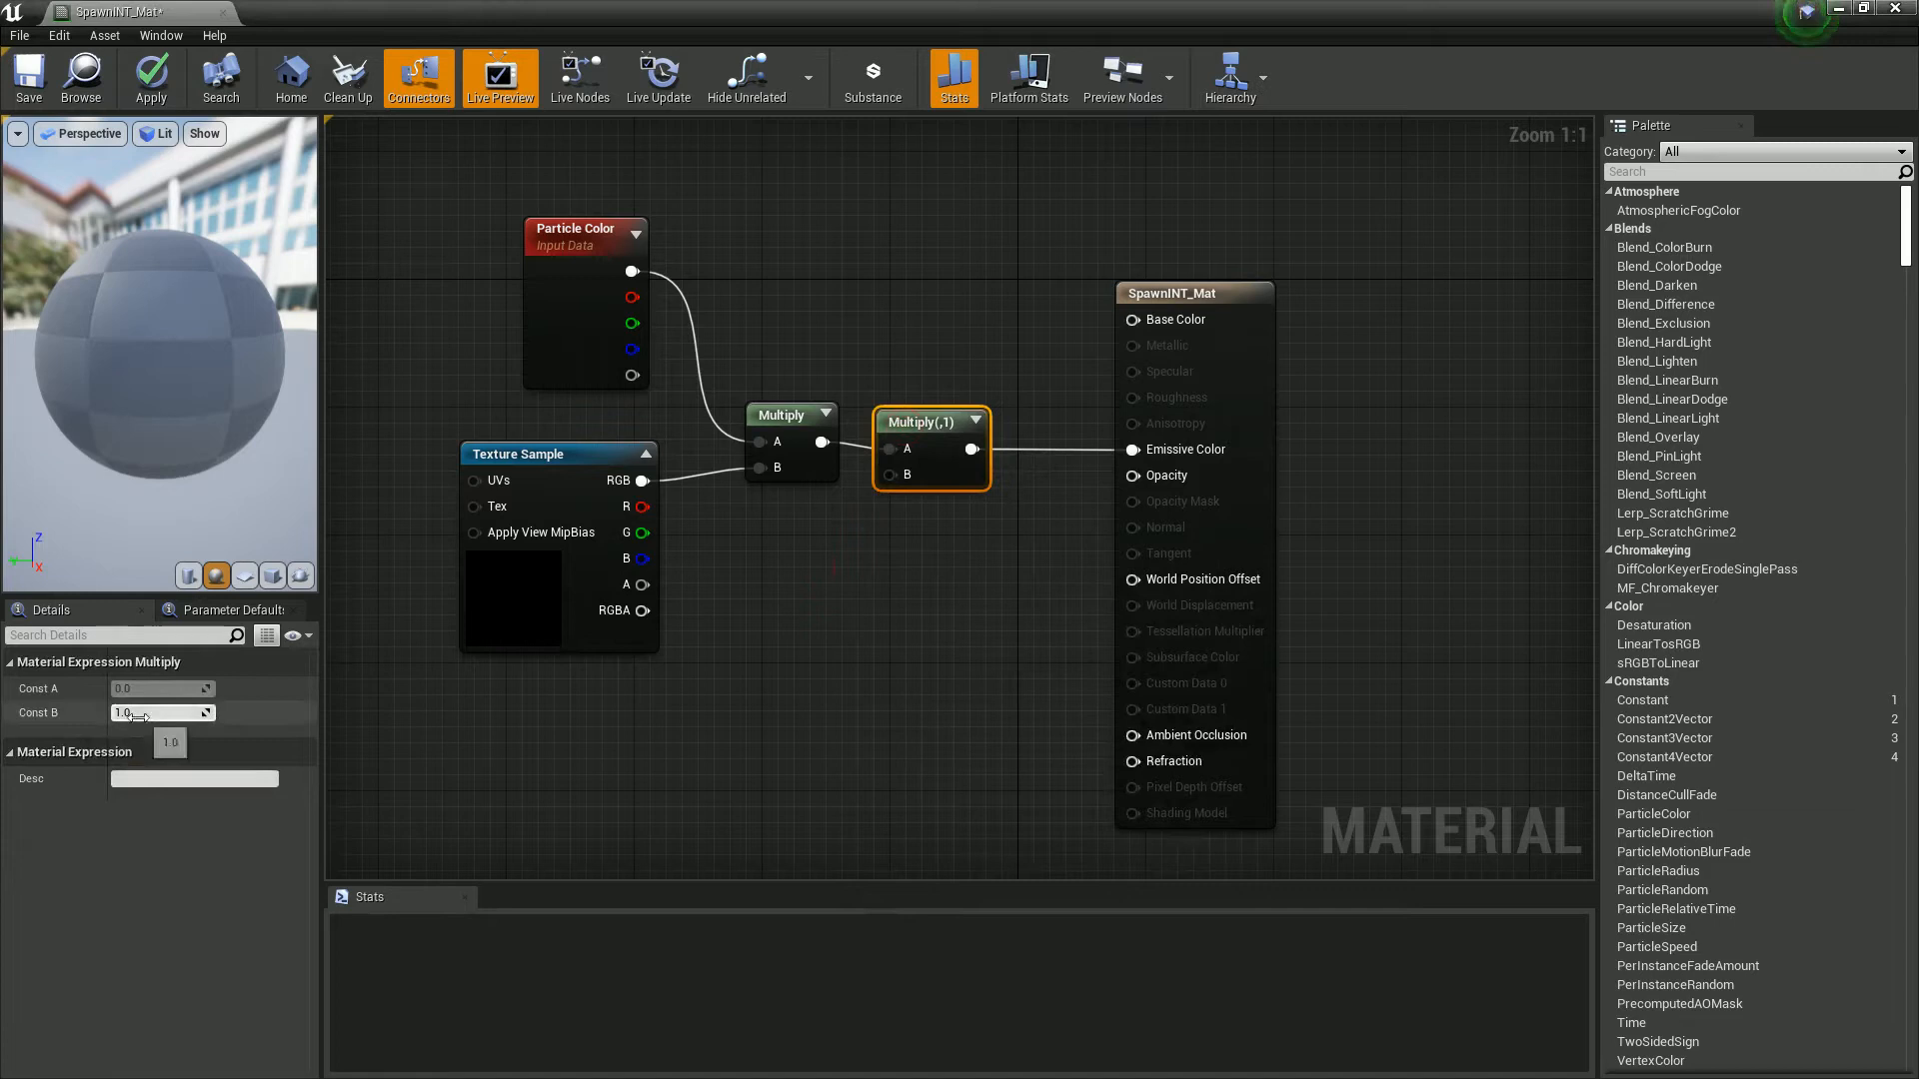
{"action": "type", "text": "4"}
{"action": "left_click", "coordinate": [758, 615]}
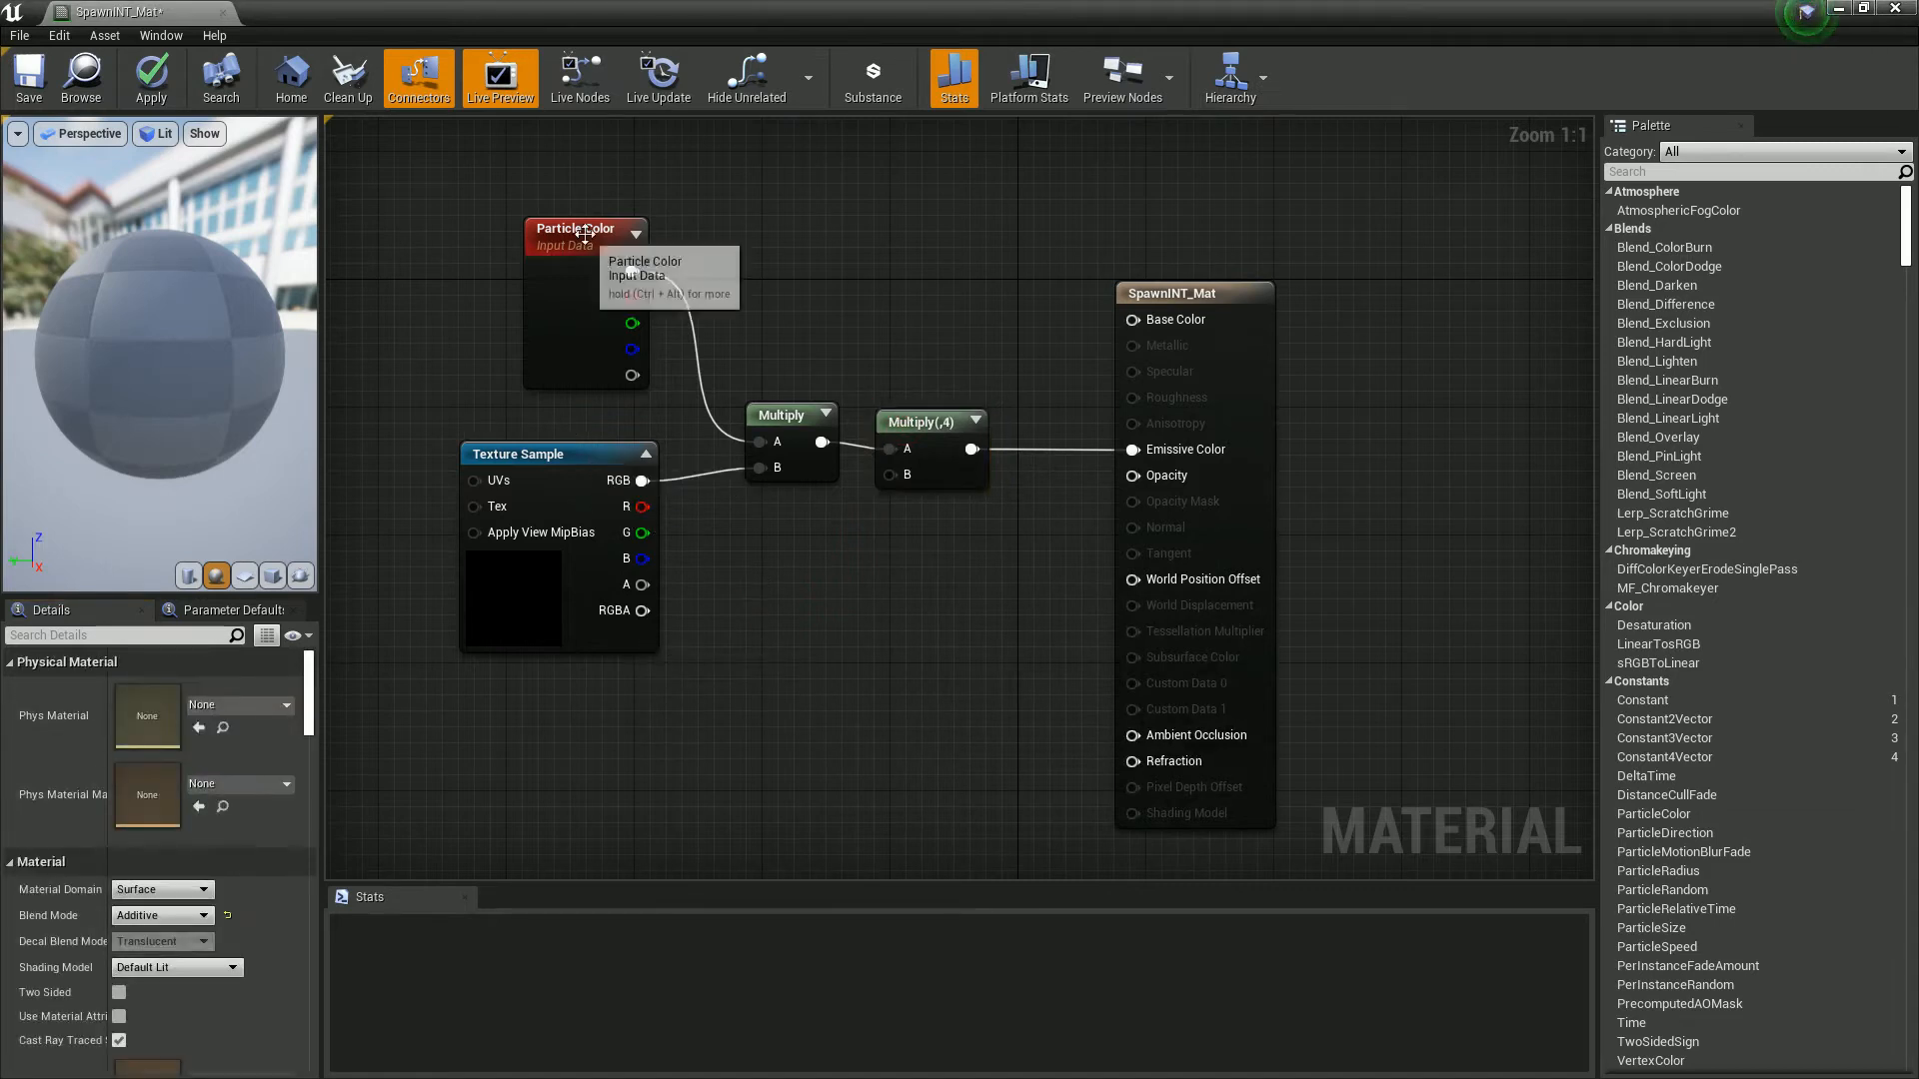
Step: Connect Particle Color's alpha to Opacity, apply the material and inspect it on the cube preview mesh
{"action": "left_click_drag", "start_coordinate": [631, 375], "coordinate": [1132, 476]}
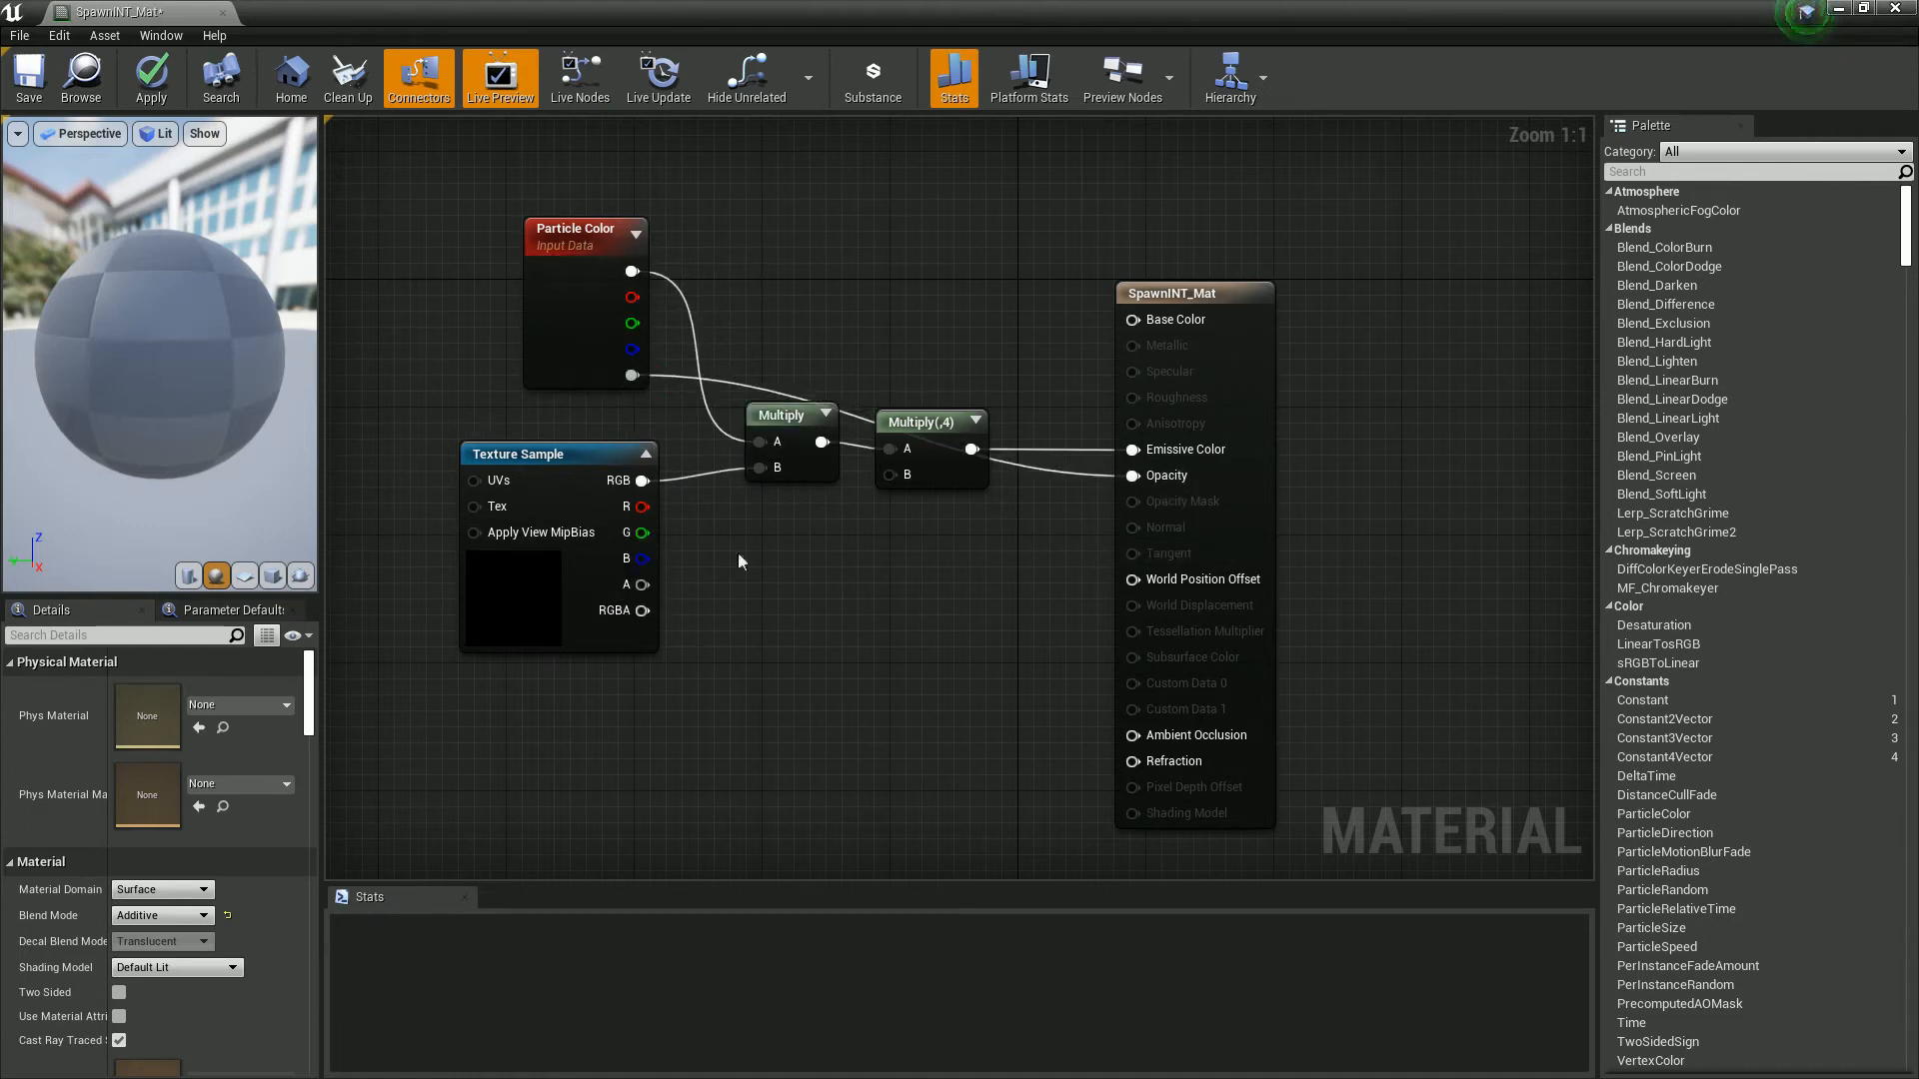
{"action": "left_click", "coordinate": [272, 576]}
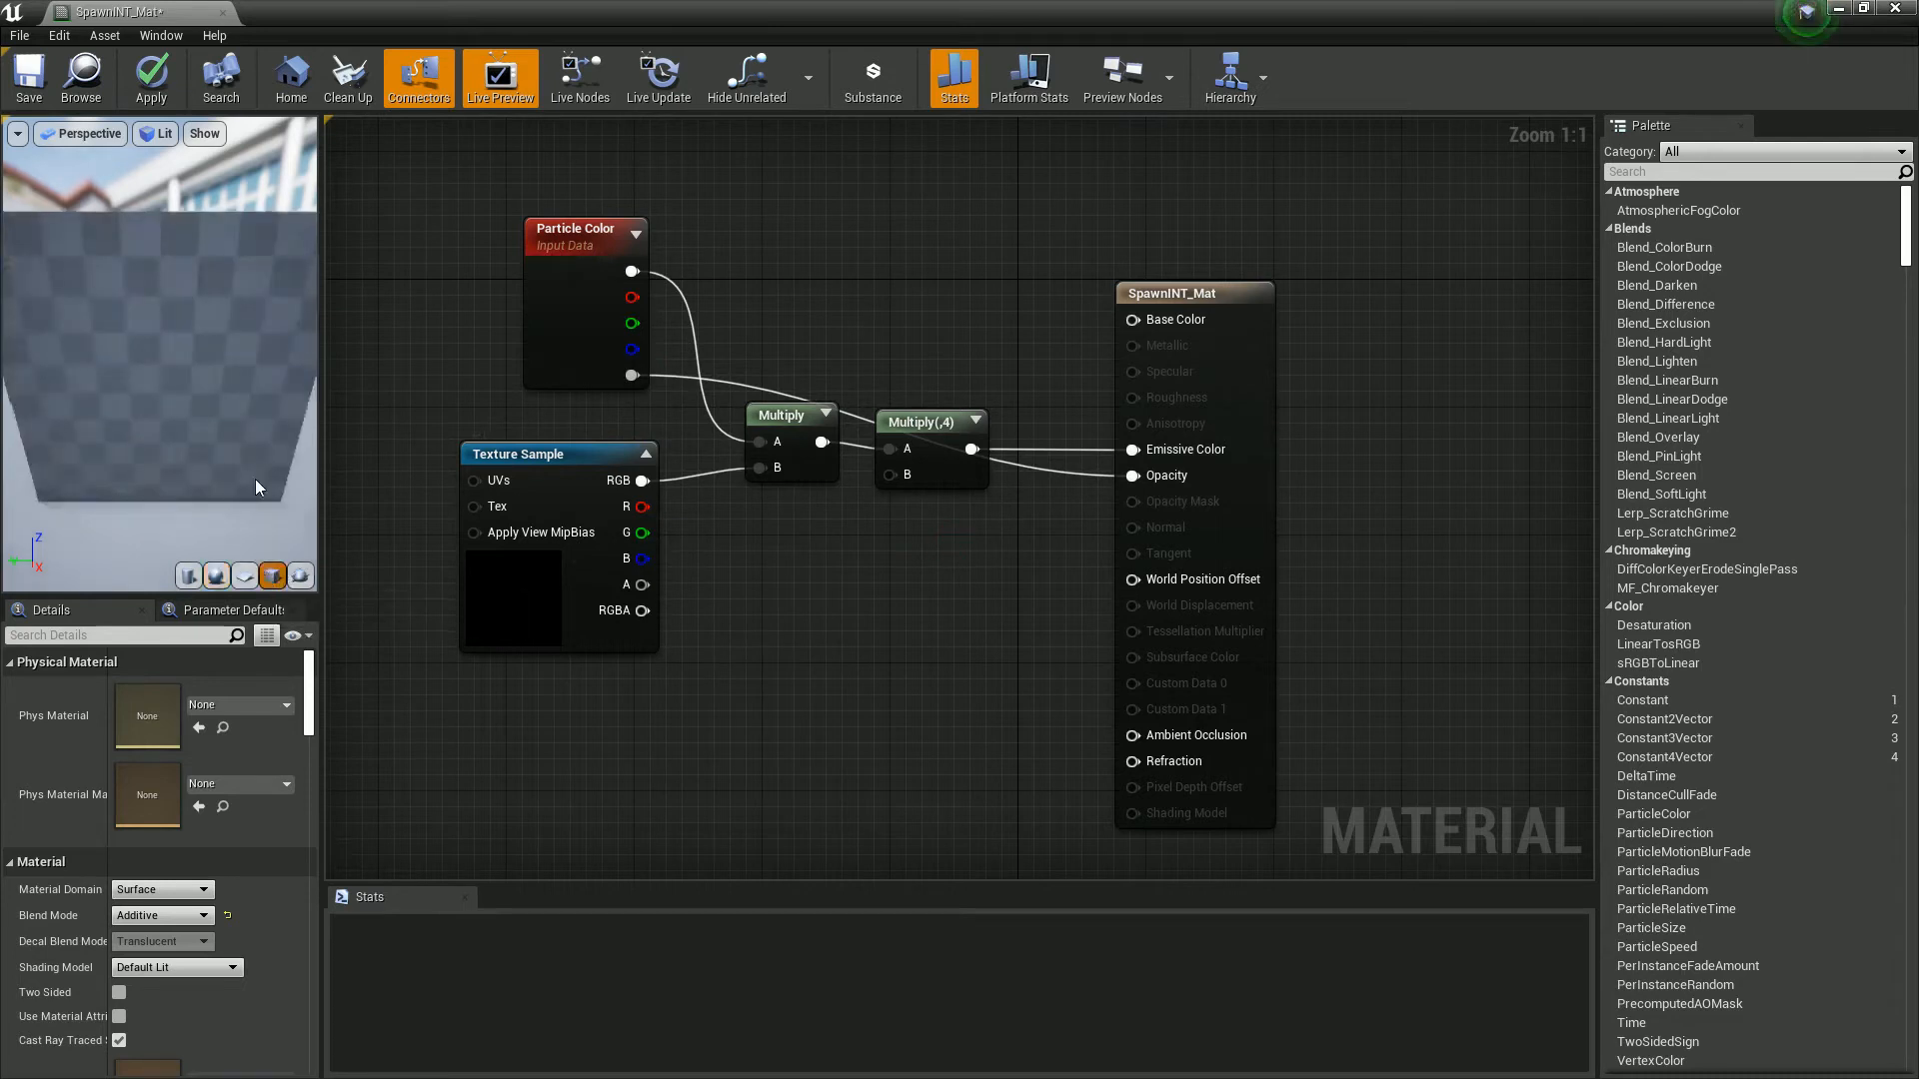
{"action": "left_click_drag", "start_coordinate": [198, 431], "coordinate": [177, 369]}
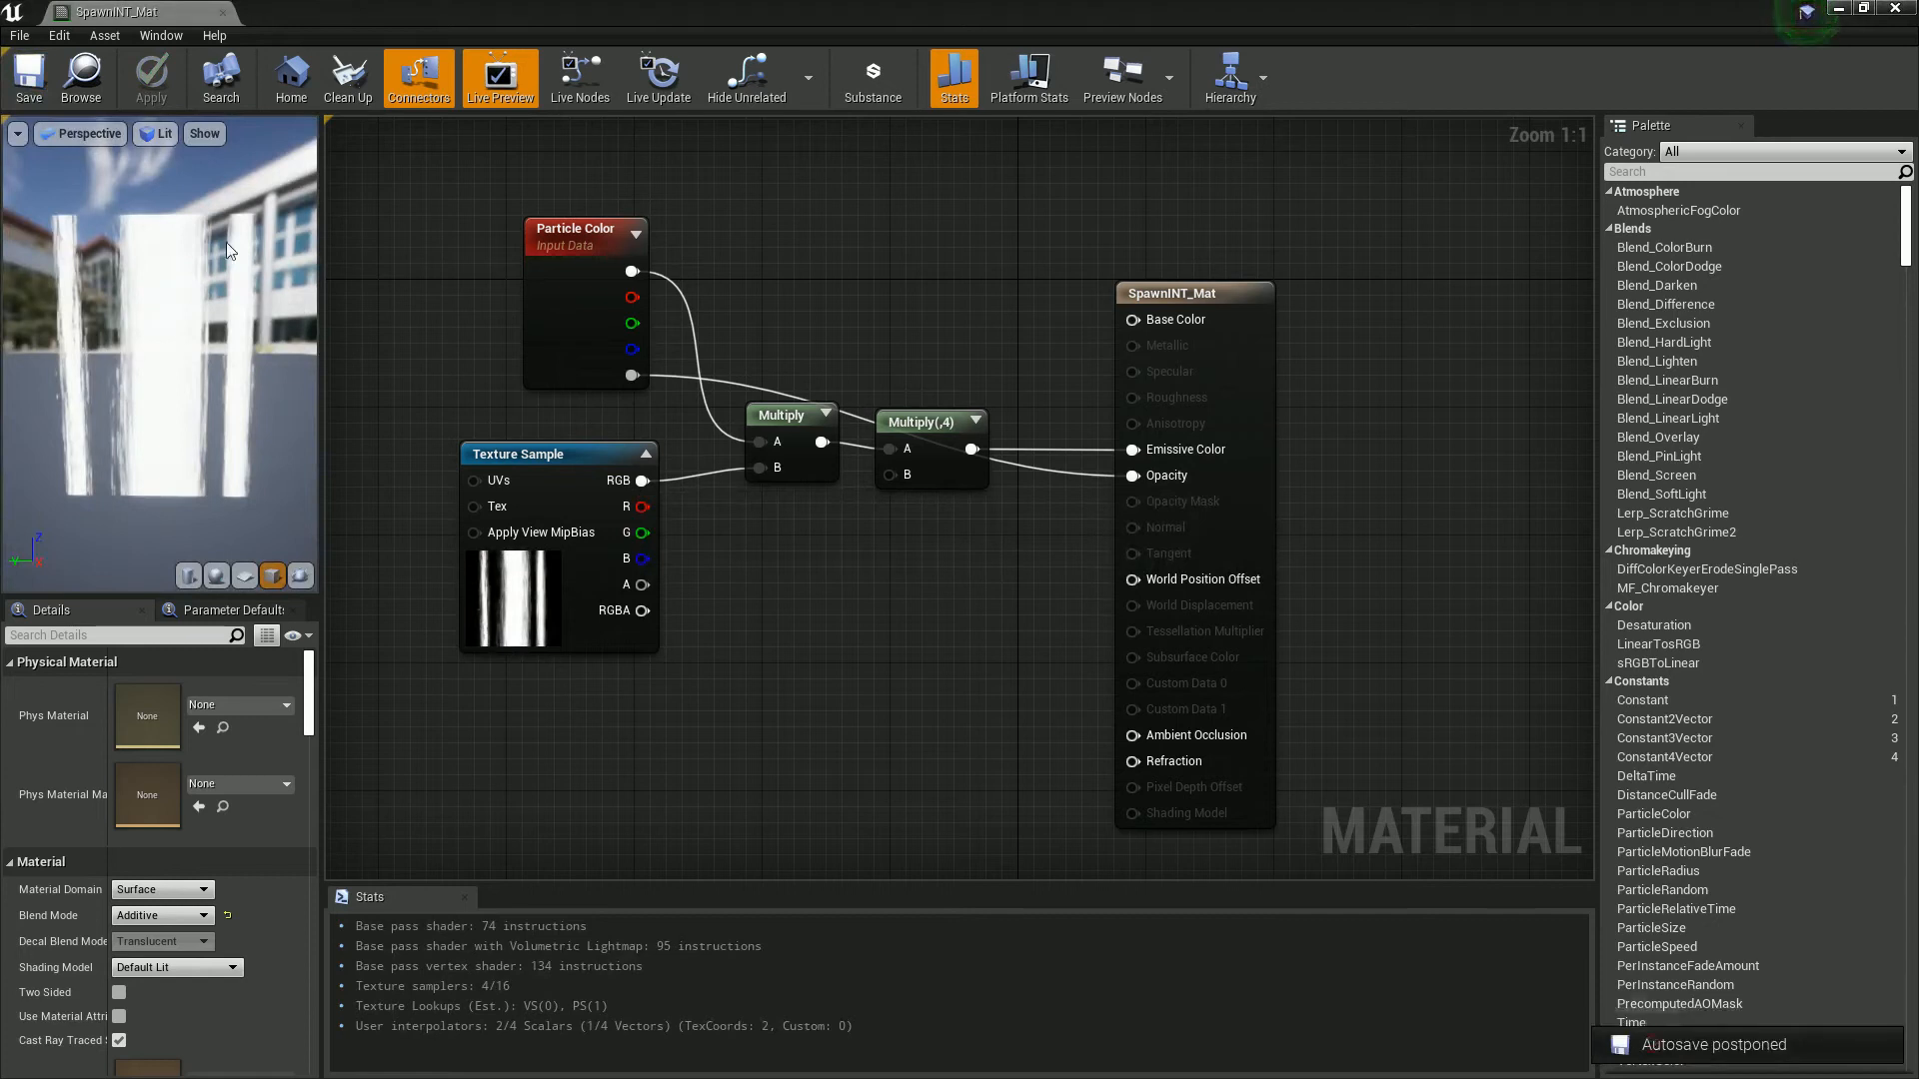
{"action": "mouse_move", "coordinate": [118, 377]}
{"action": "left_mouse_down"}
{"action": "mouse_move", "coordinate": [180, 395]}
{"action": "mouse_move", "coordinate": [129, 364]}
{"action": "mouse_move", "coordinate": [171, 395]}
{"action": "mouse_move", "coordinate": [108, 383]}
{"action": "left_mouse_up"}
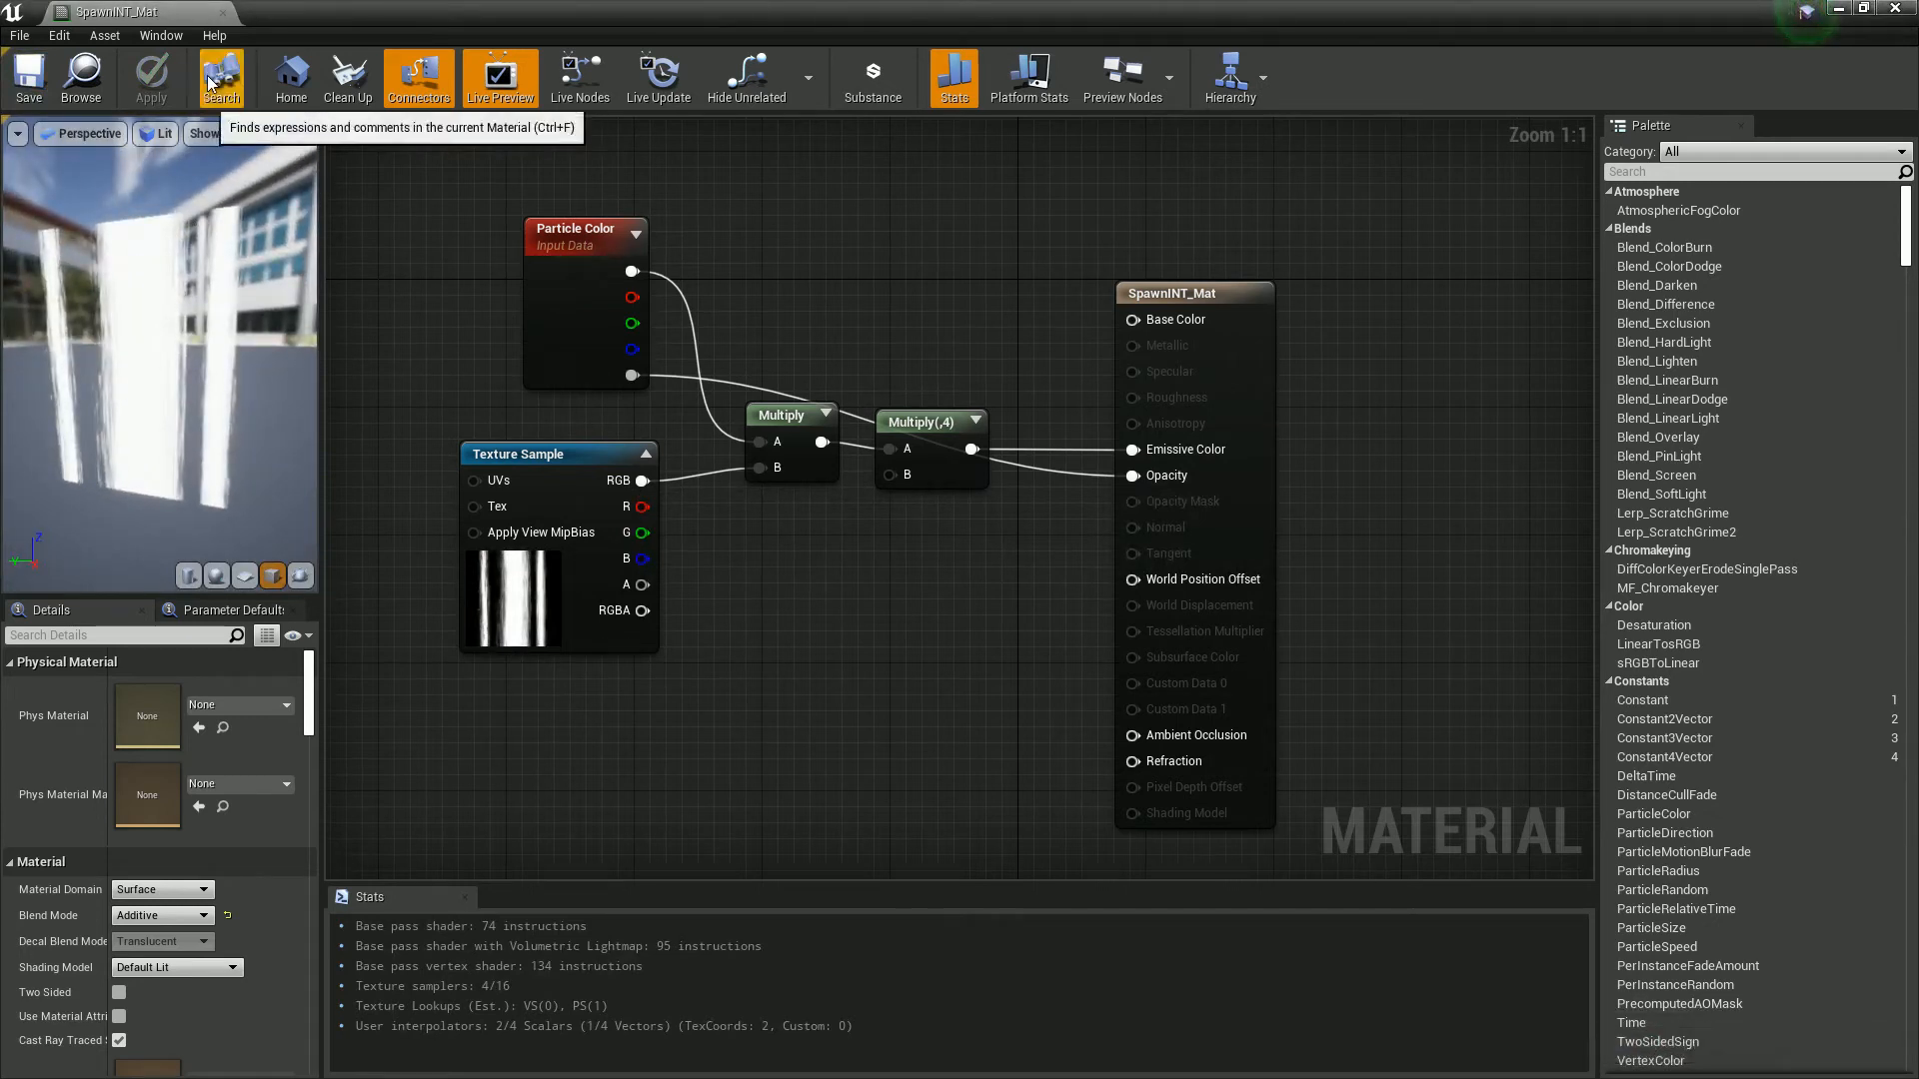
Step: Return to the level editor and create a particle system named SpawningInPart in the VFX folder
{"action": "left_click_drag", "start_coordinate": [417, 12], "coordinate": [1918, 45]}
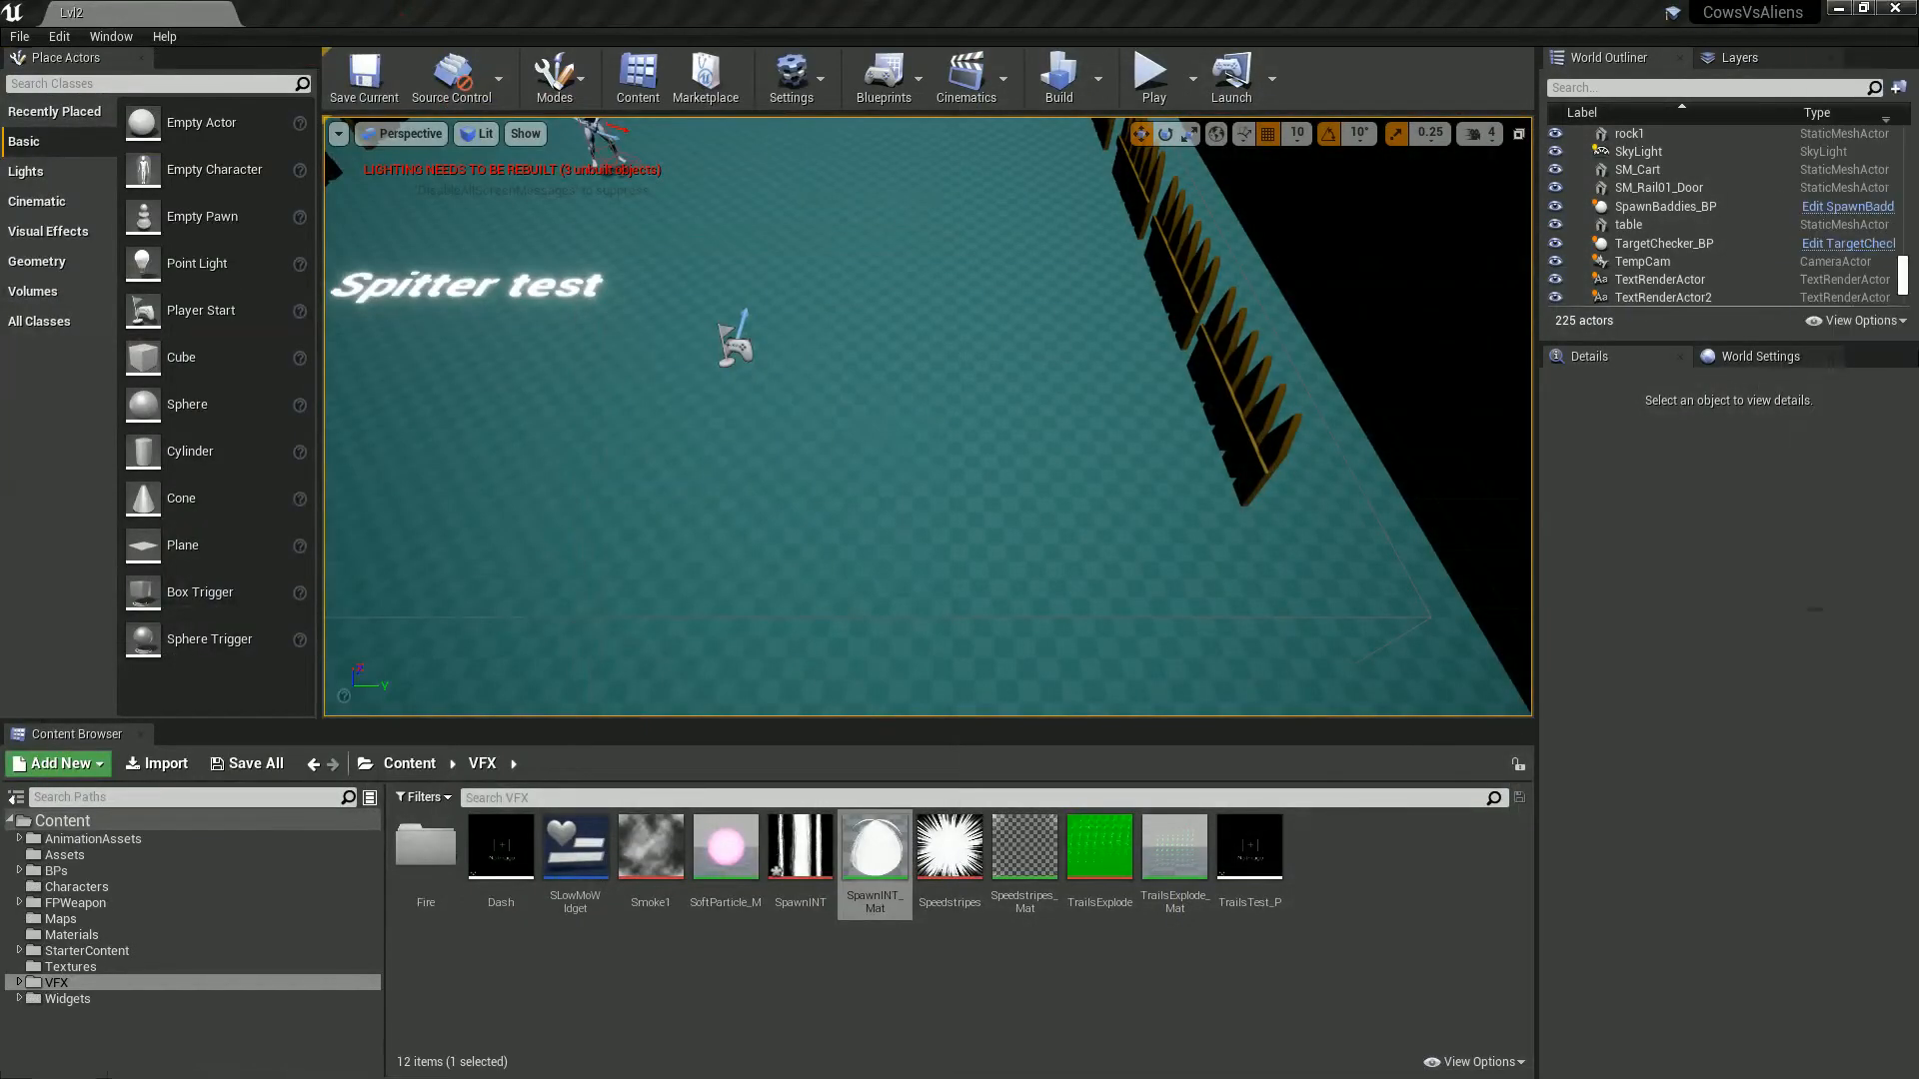
{"action": "right_click", "coordinate": [1351, 927]}
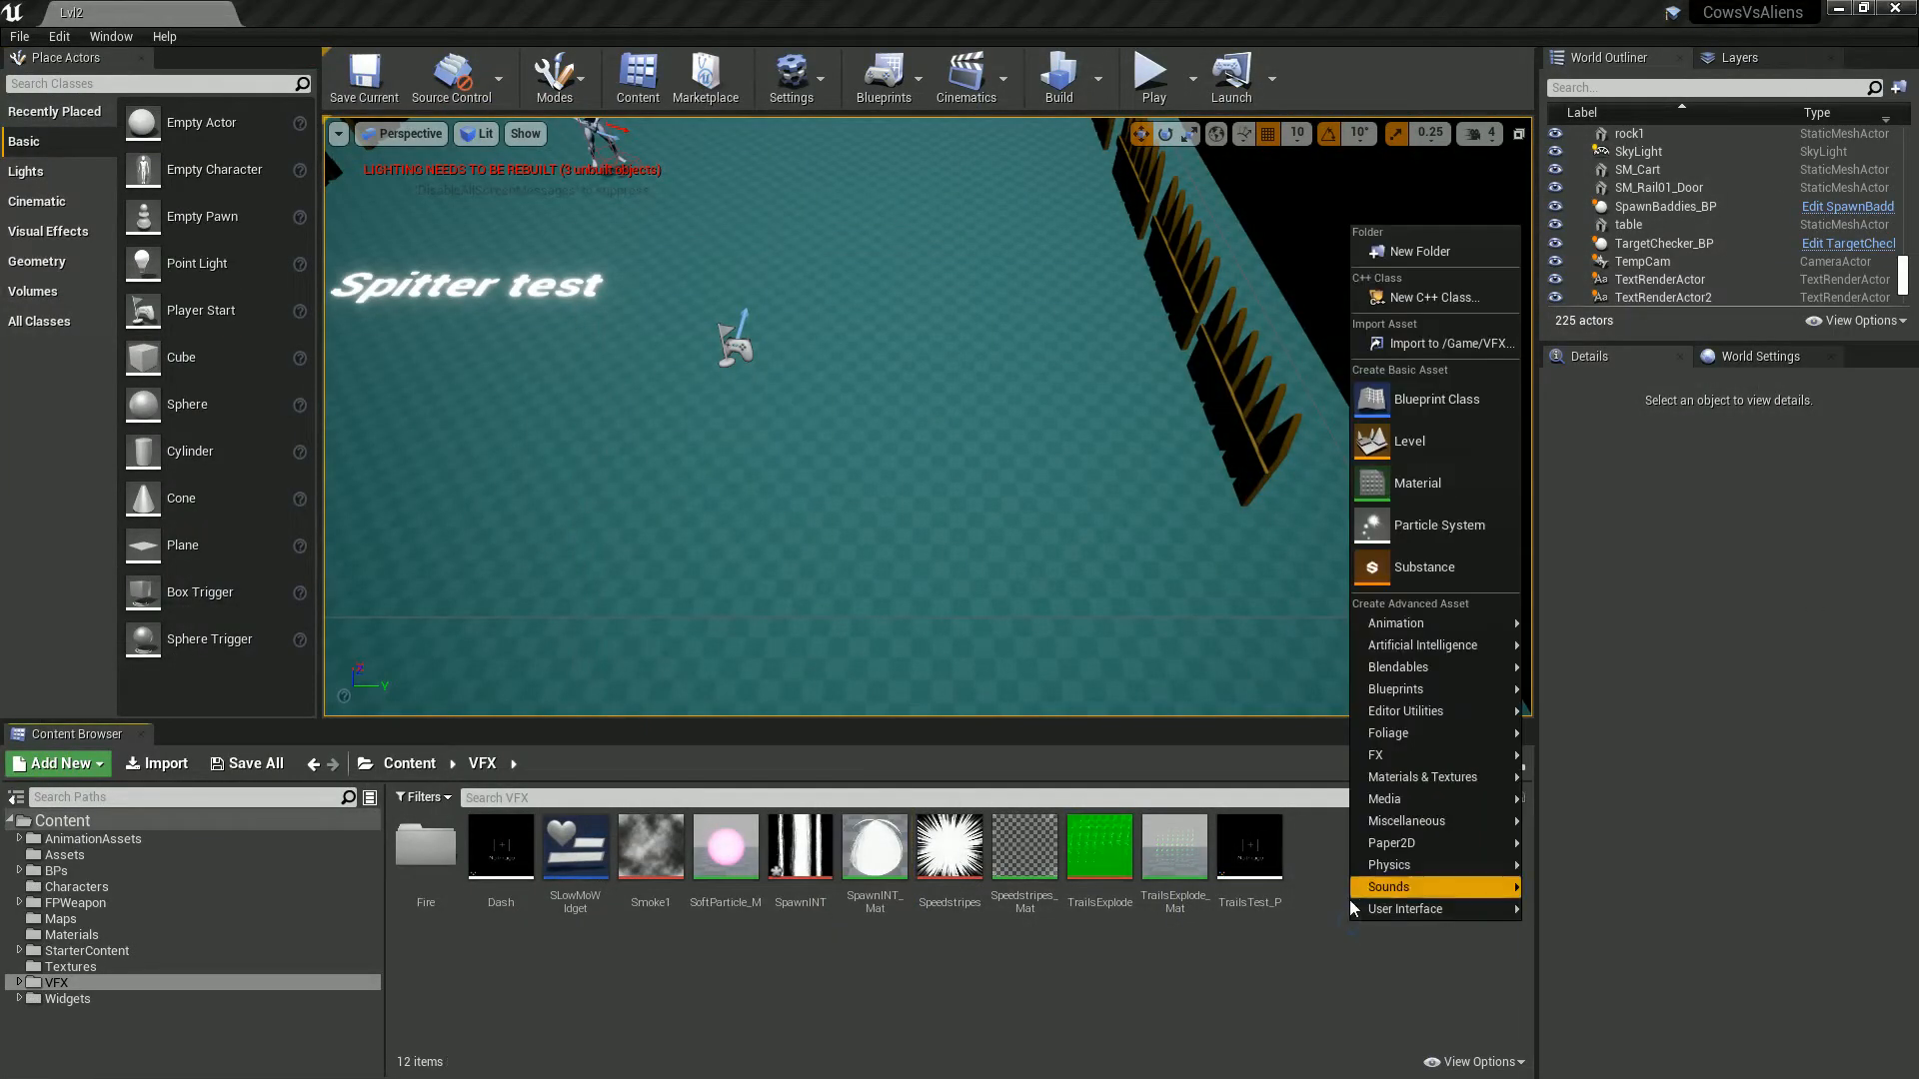
{"action": "left_click", "coordinate": [1379, 524]}
{"action": "type", "text": "Part"}
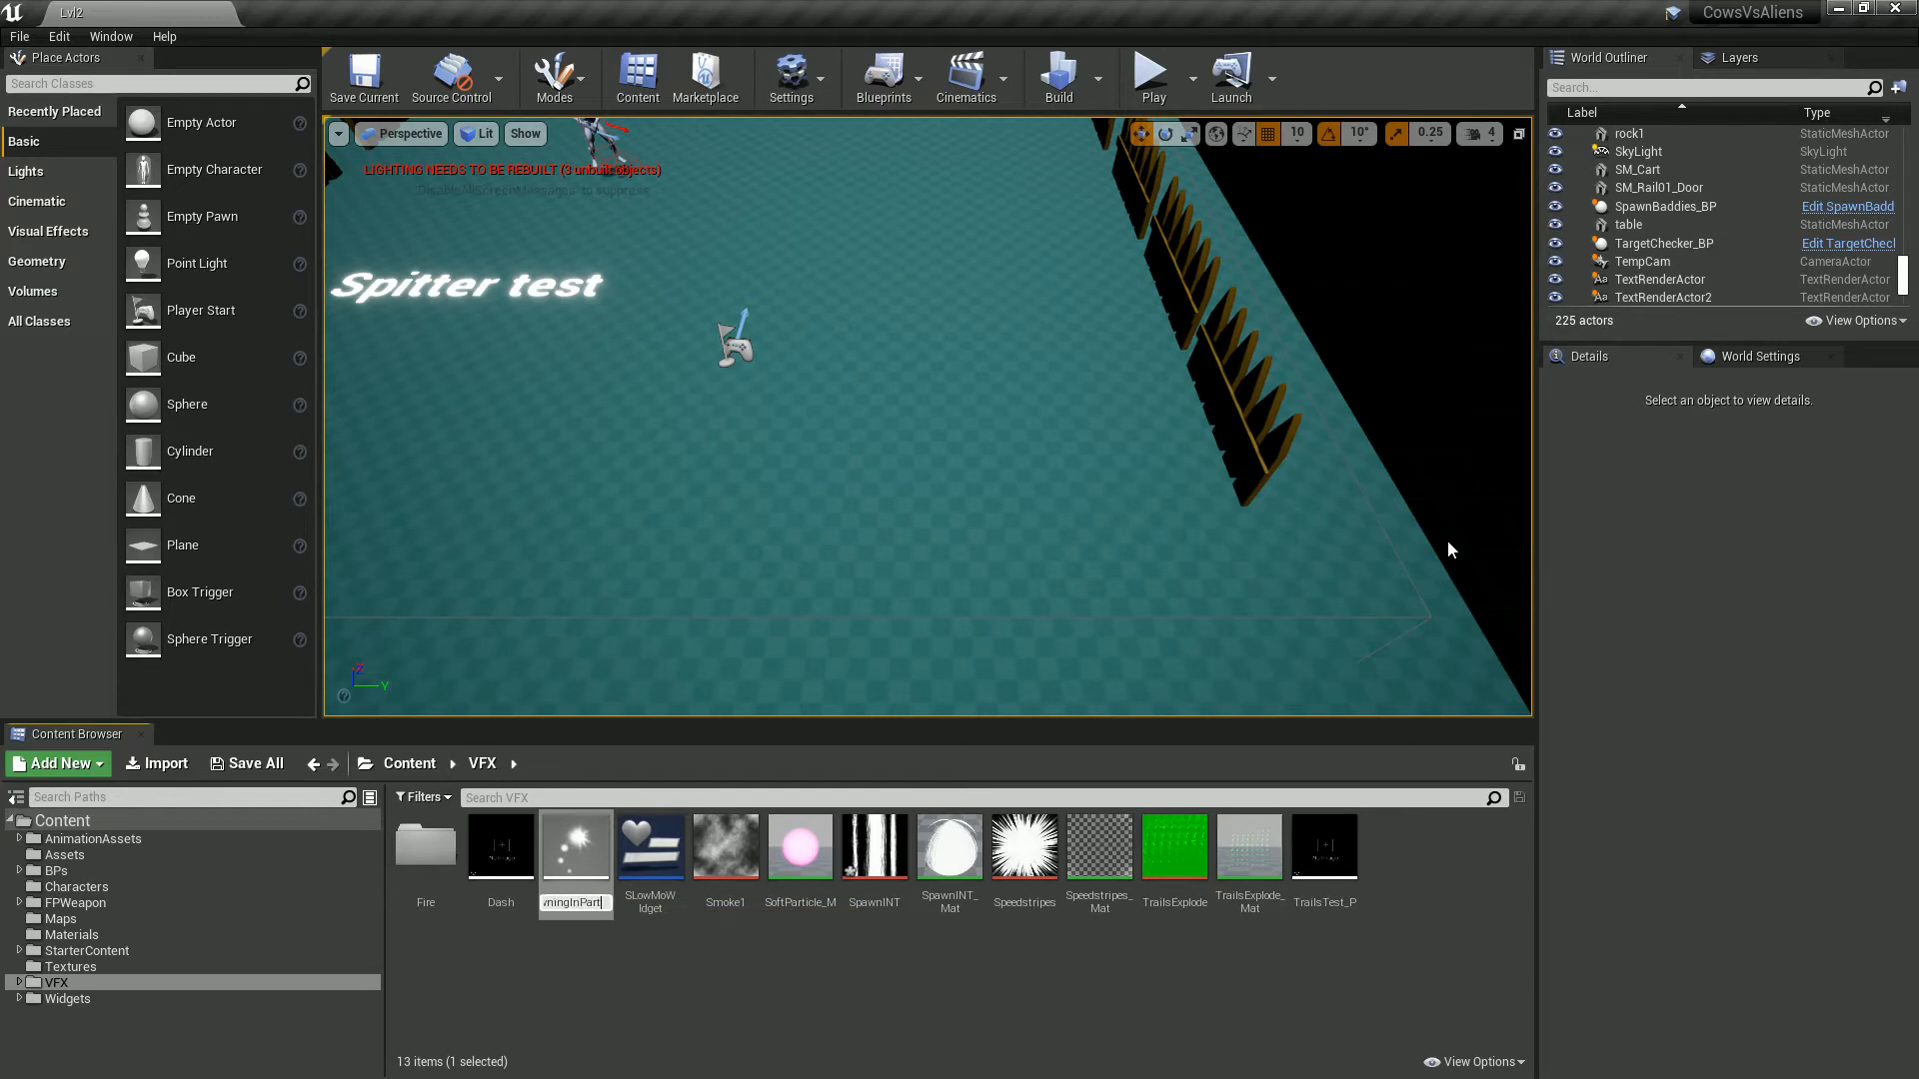
{"action": "key", "text": "Return"}
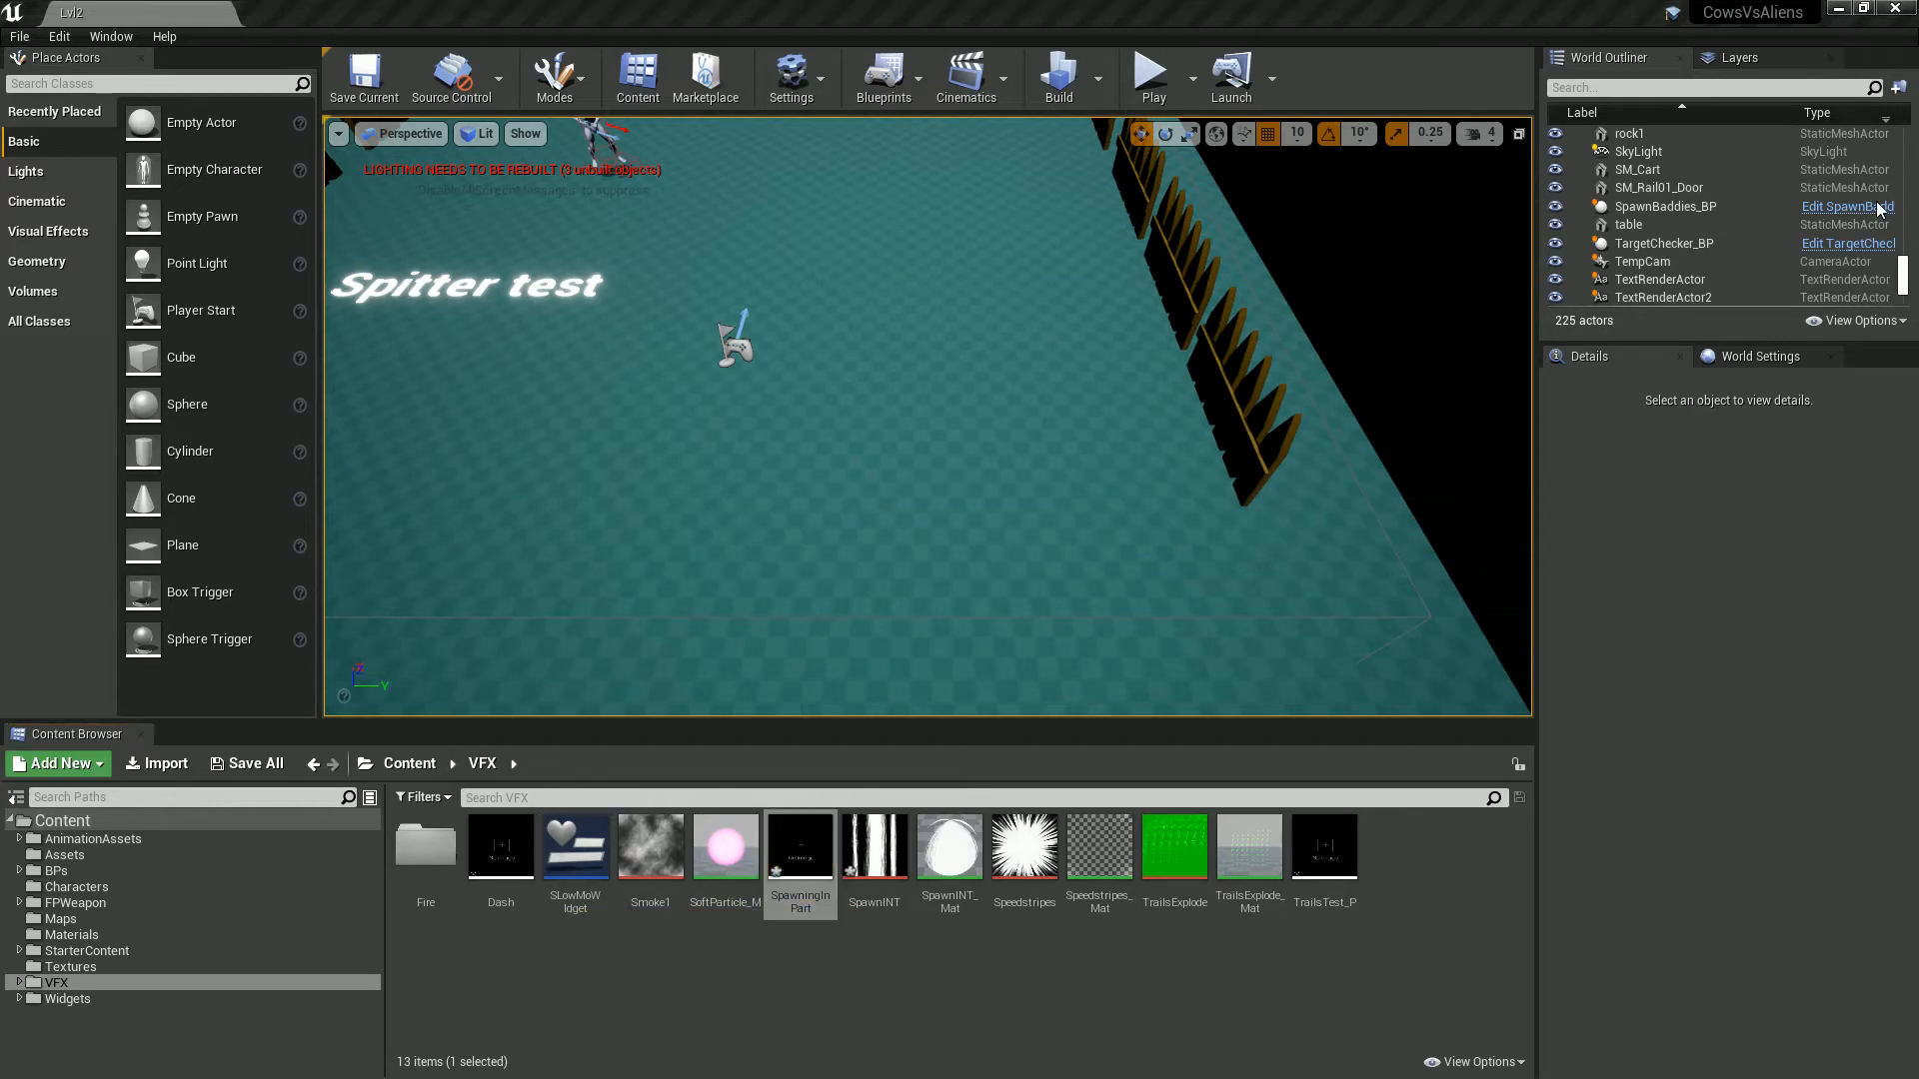
Step: Open SpawningInPart for editing, place it on the level floor near the Spitter test text, and arrange its editor beside the level viewport
{"action": "left_click_drag", "start_coordinate": [1913, 205], "coordinate": [1242, 4]}
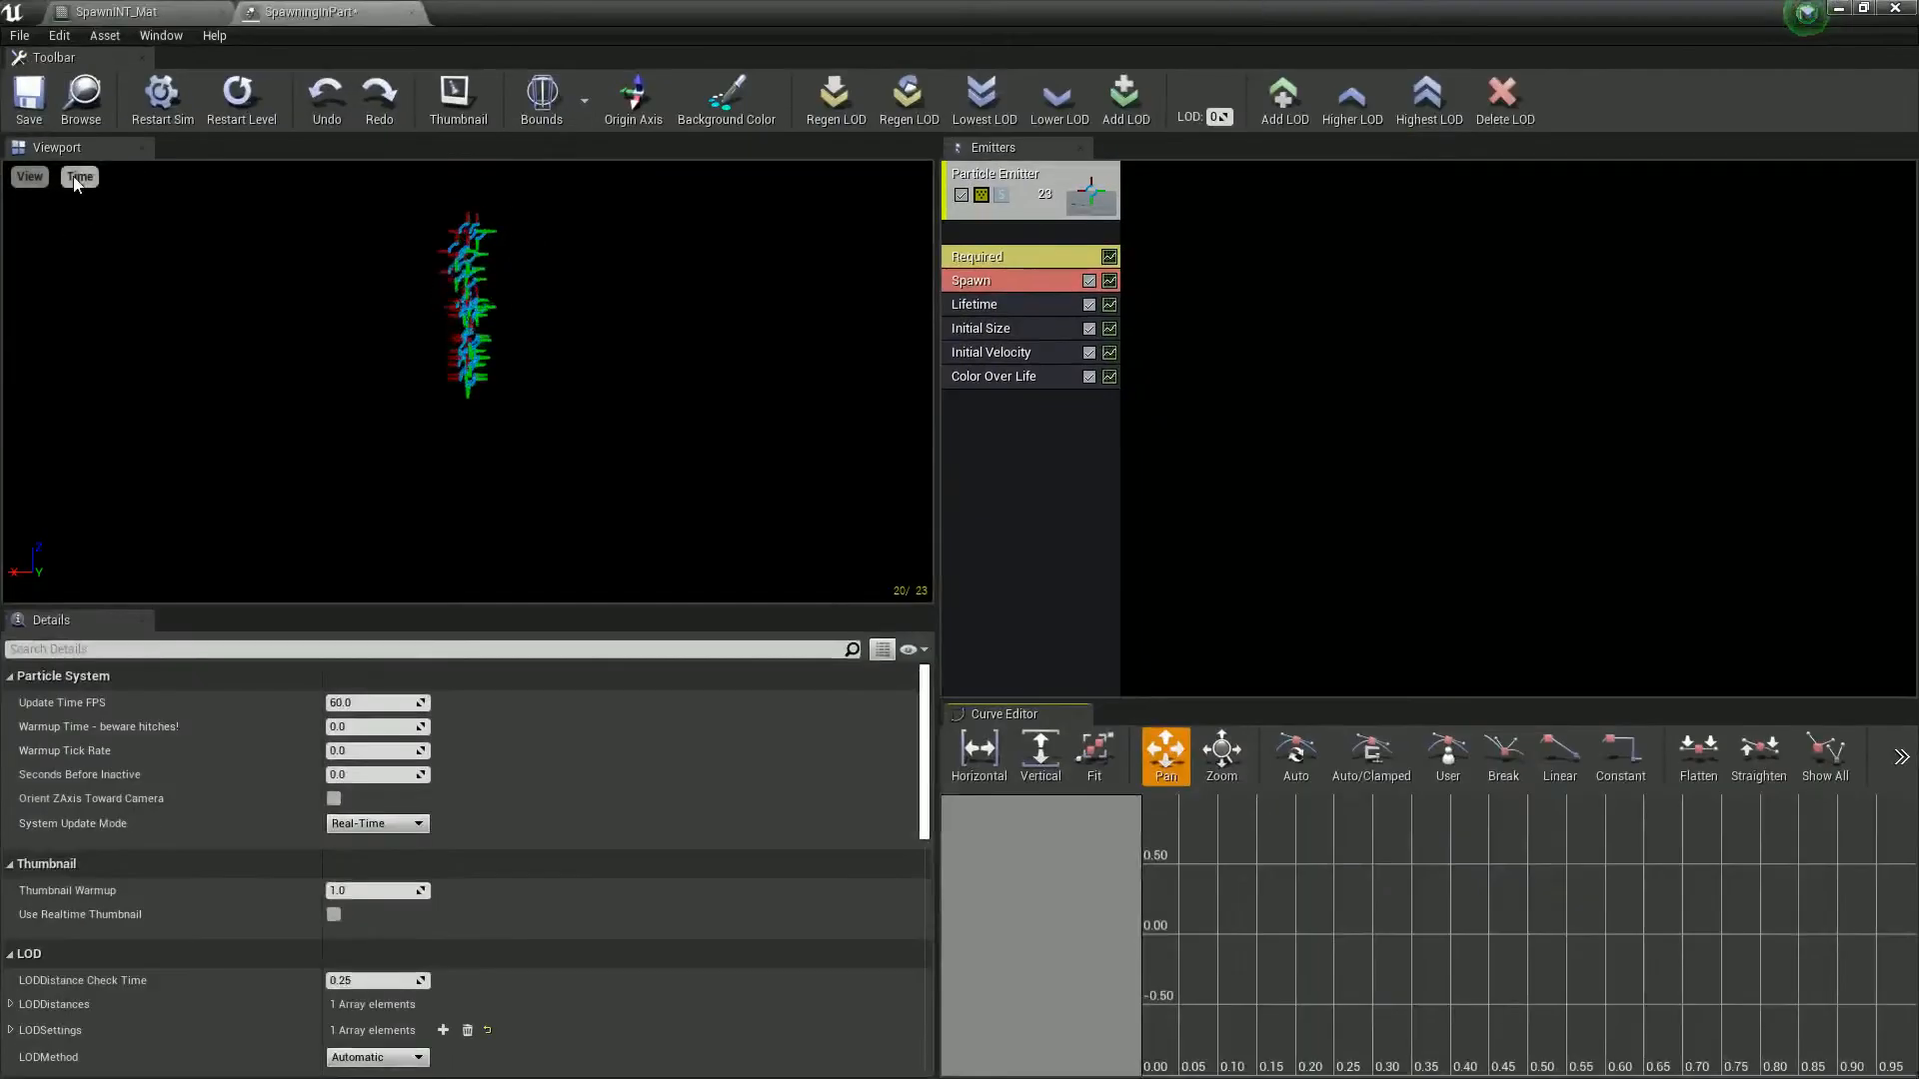
{"action": "left_click_drag", "start_coordinate": [520, 7], "coordinate": [1199, 458]}
{"action": "left_click_drag", "start_coordinate": [798, 858], "coordinate": [424, 600]}
{"action": "right_click_drag", "start_coordinate": [469, 650], "coordinate": [440, 525]}
{"action": "left_click_drag", "start_coordinate": [1375, 464], "coordinate": [1575, 40]}
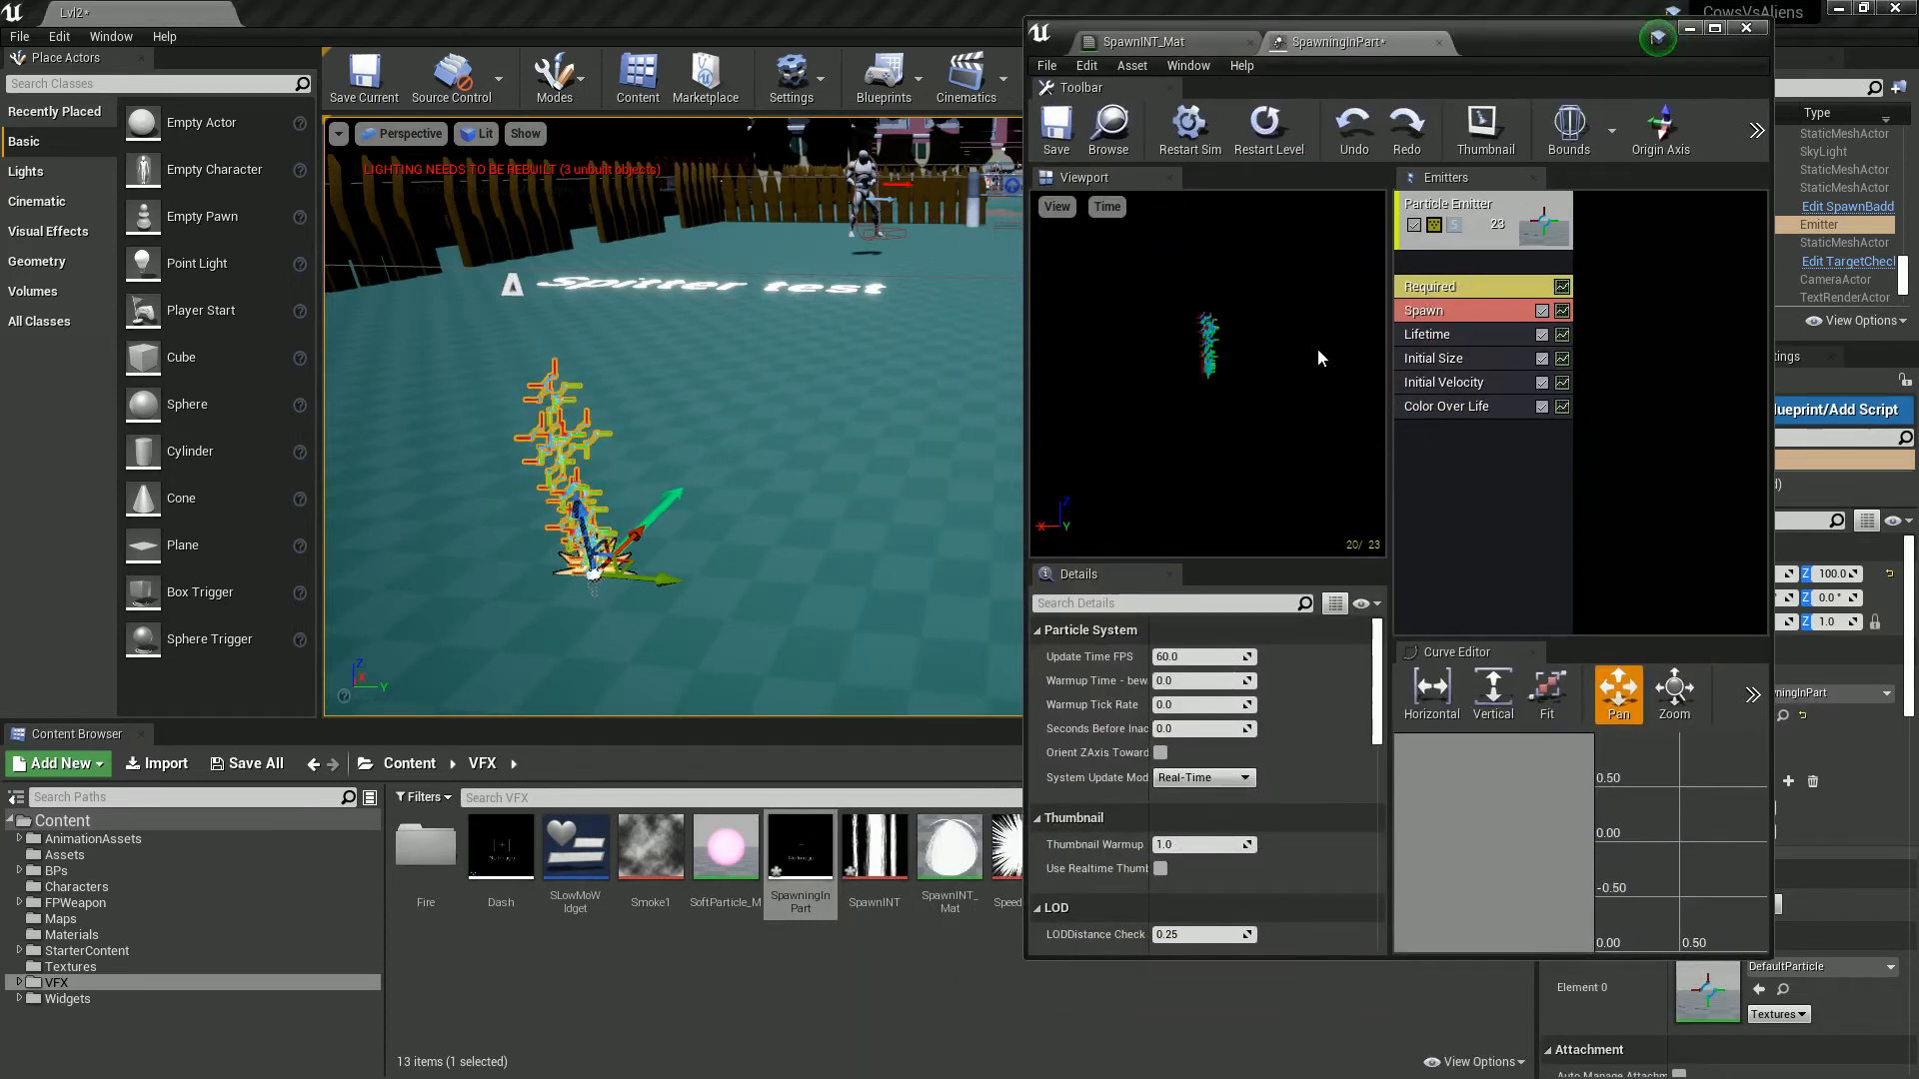
Step: Assign SpawnINT_Mat as the emitter's material in the Required module
{"action": "left_click", "coordinate": [1451, 289]}
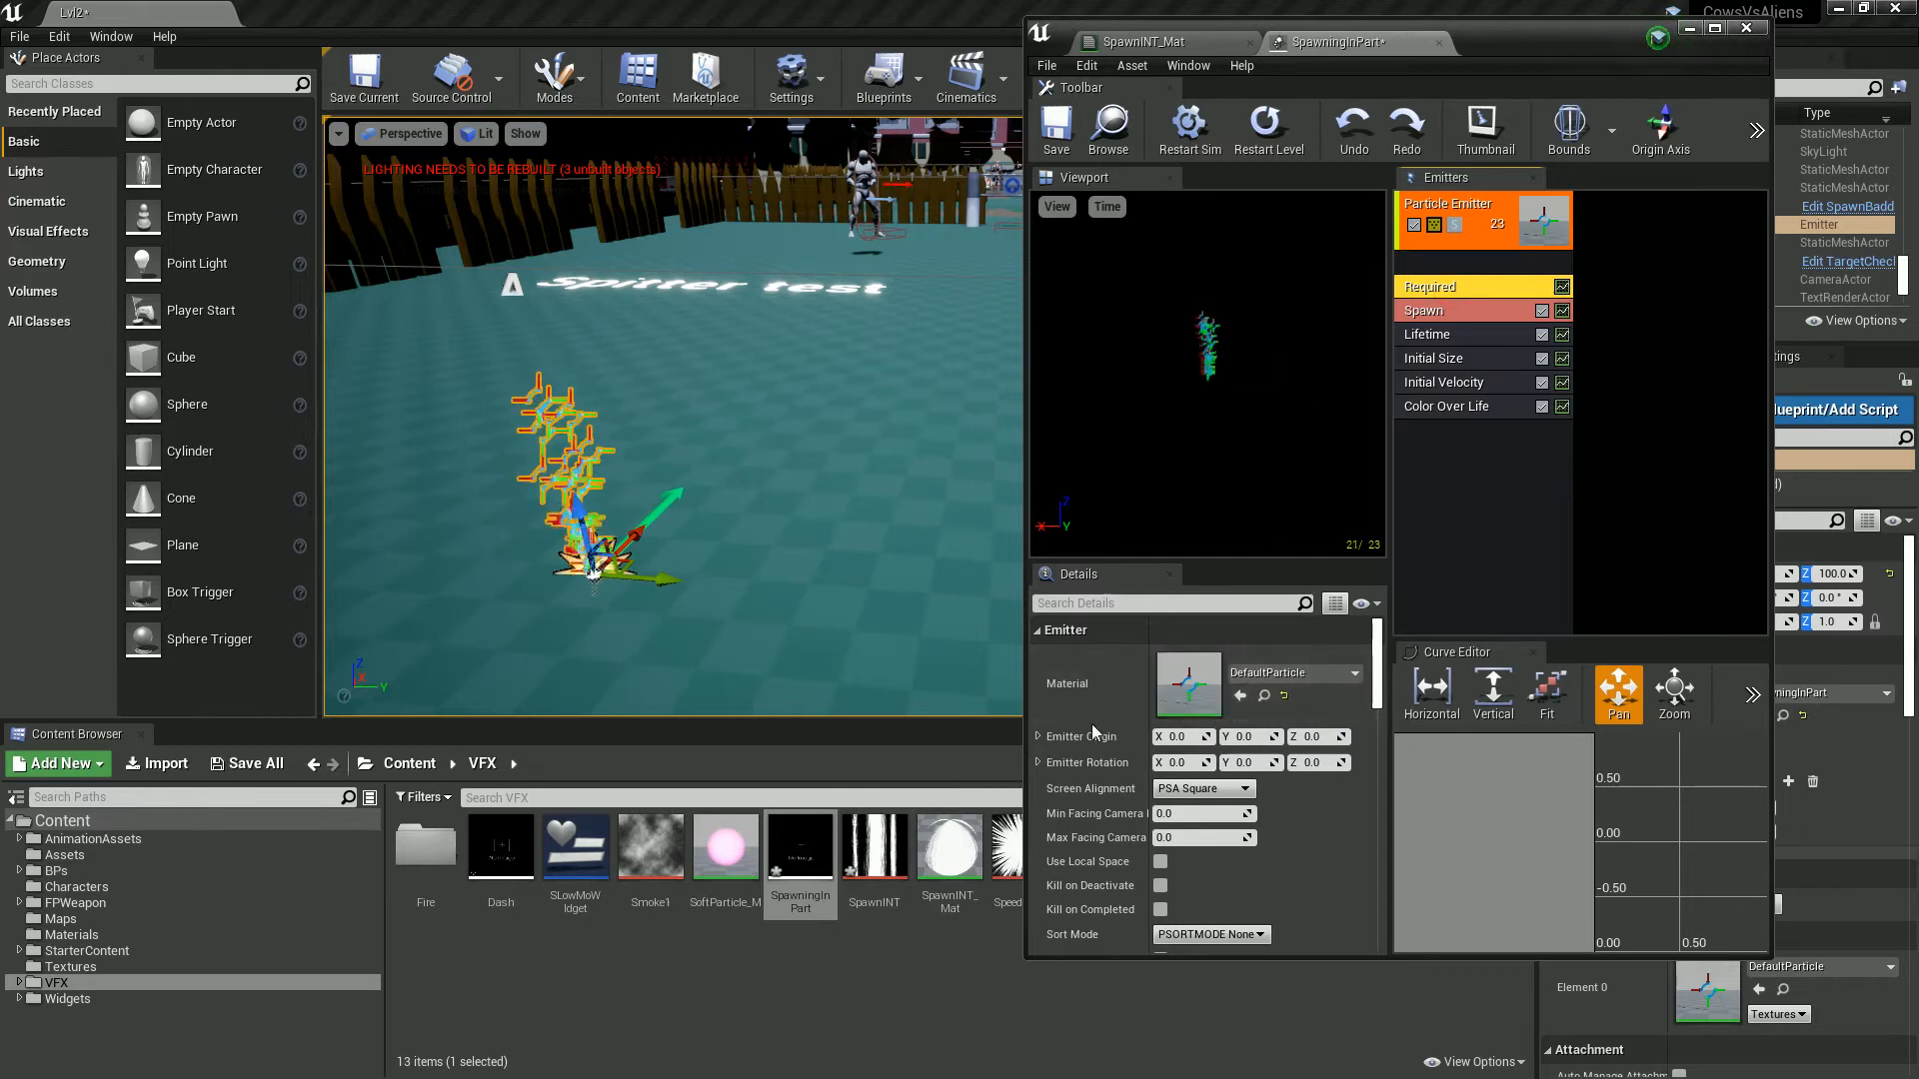
{"action": "left_click_drag", "start_coordinate": [952, 899], "coordinate": [1209, 699]}
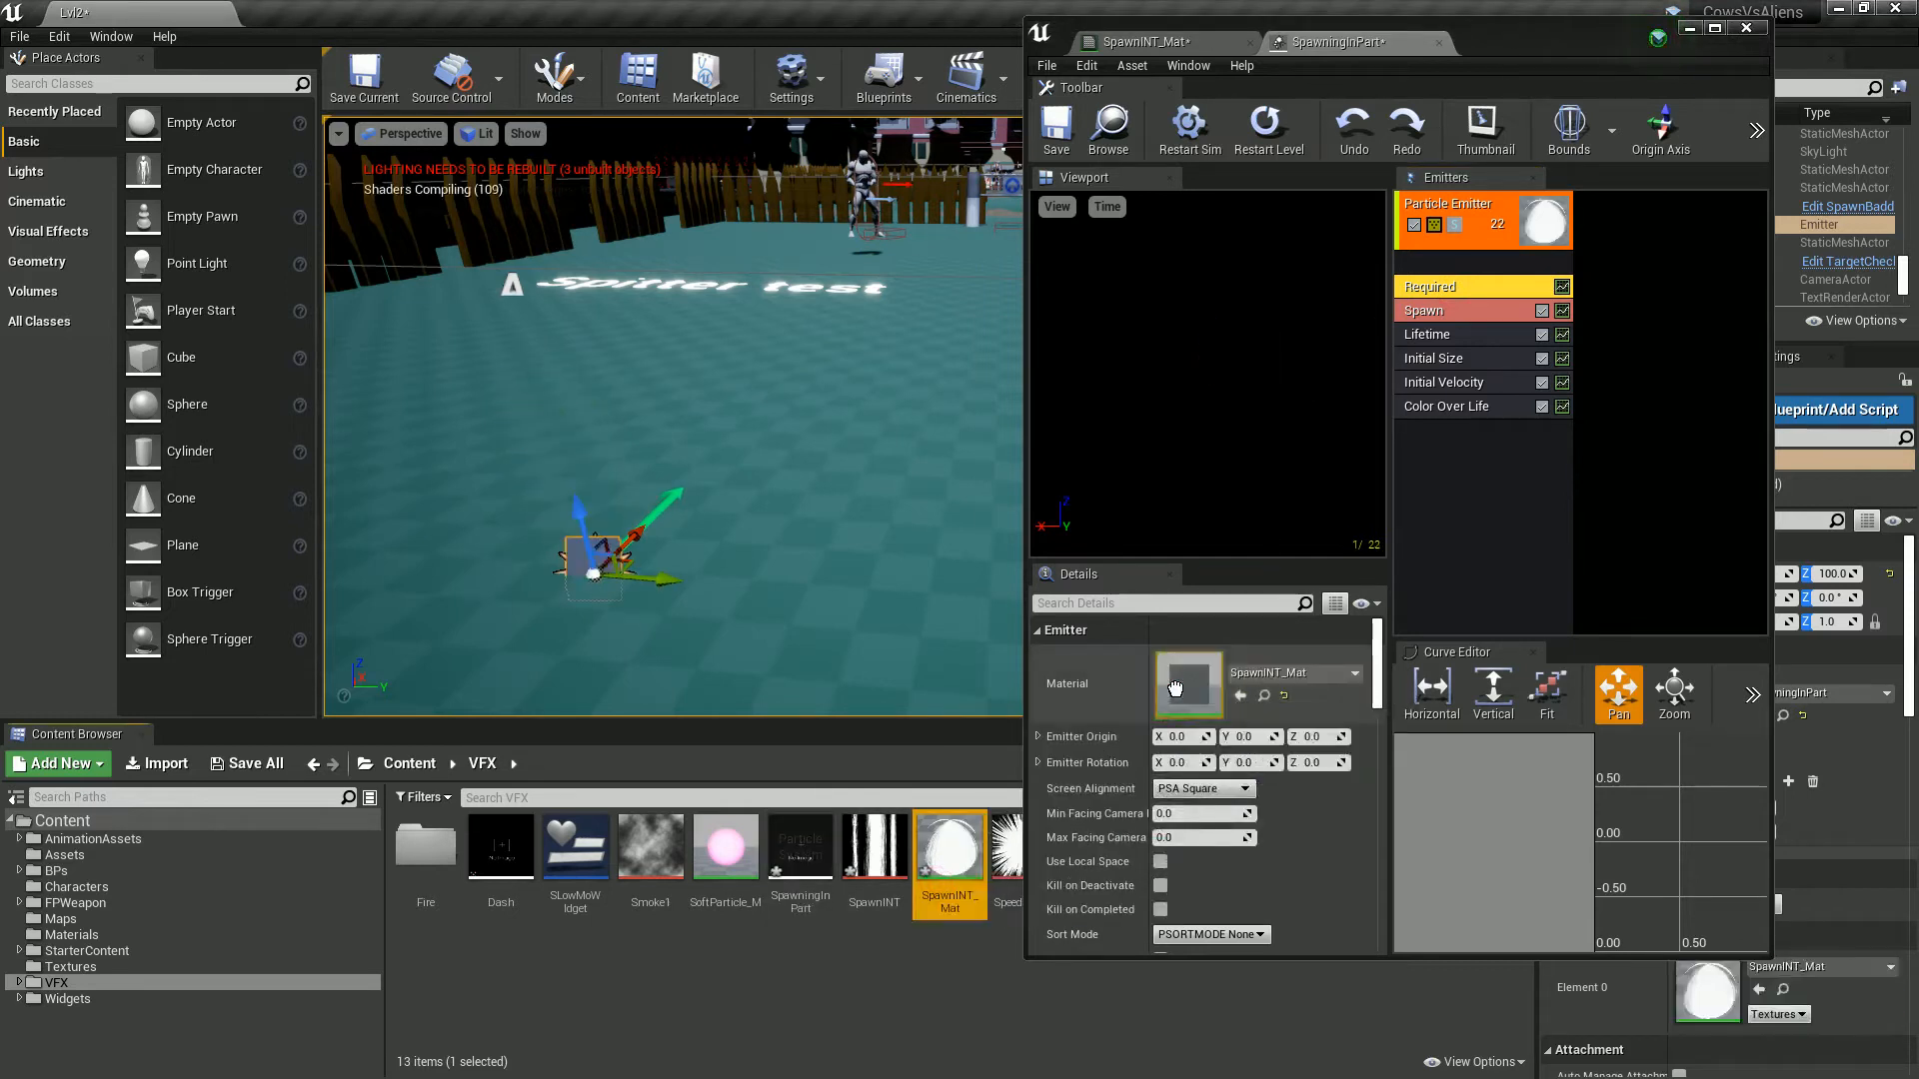
{"action": "right_click", "coordinate": [1441, 497]}
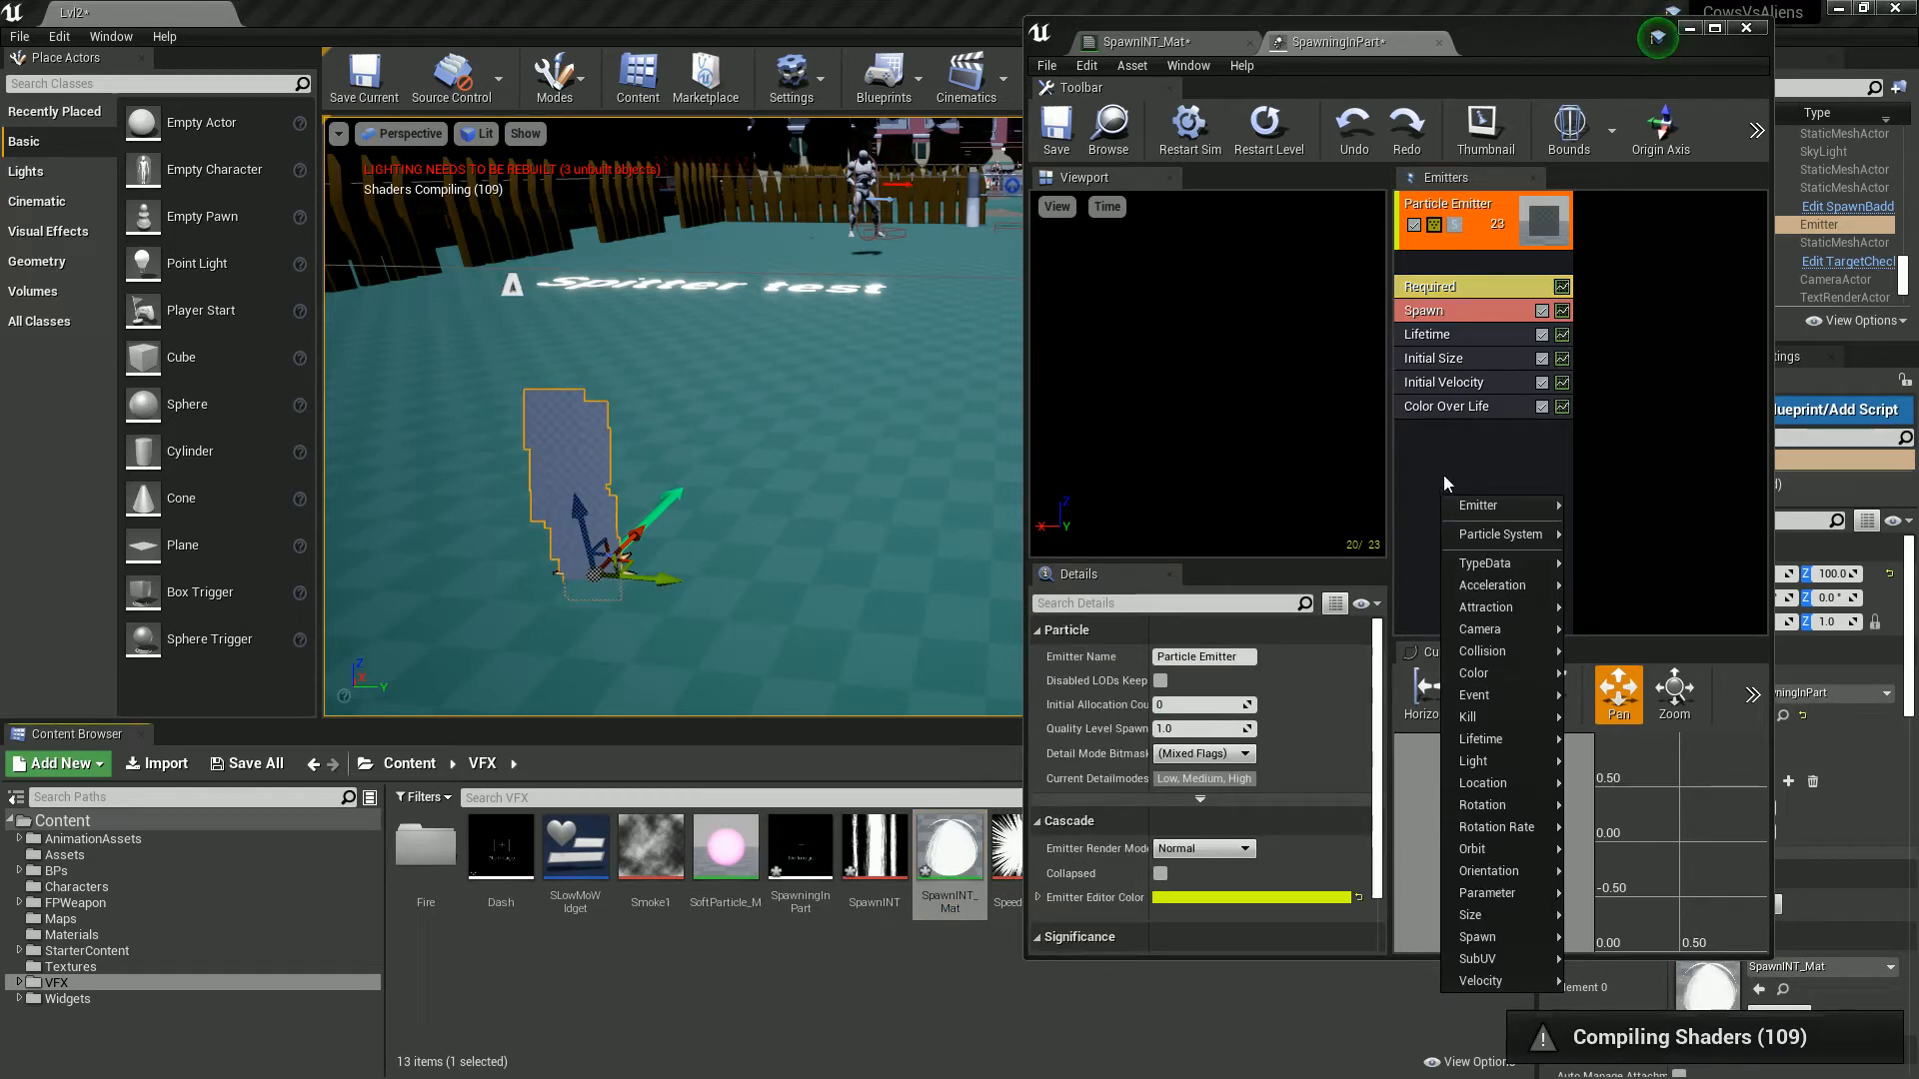
{"action": "left_click", "coordinate": [1439, 463]}
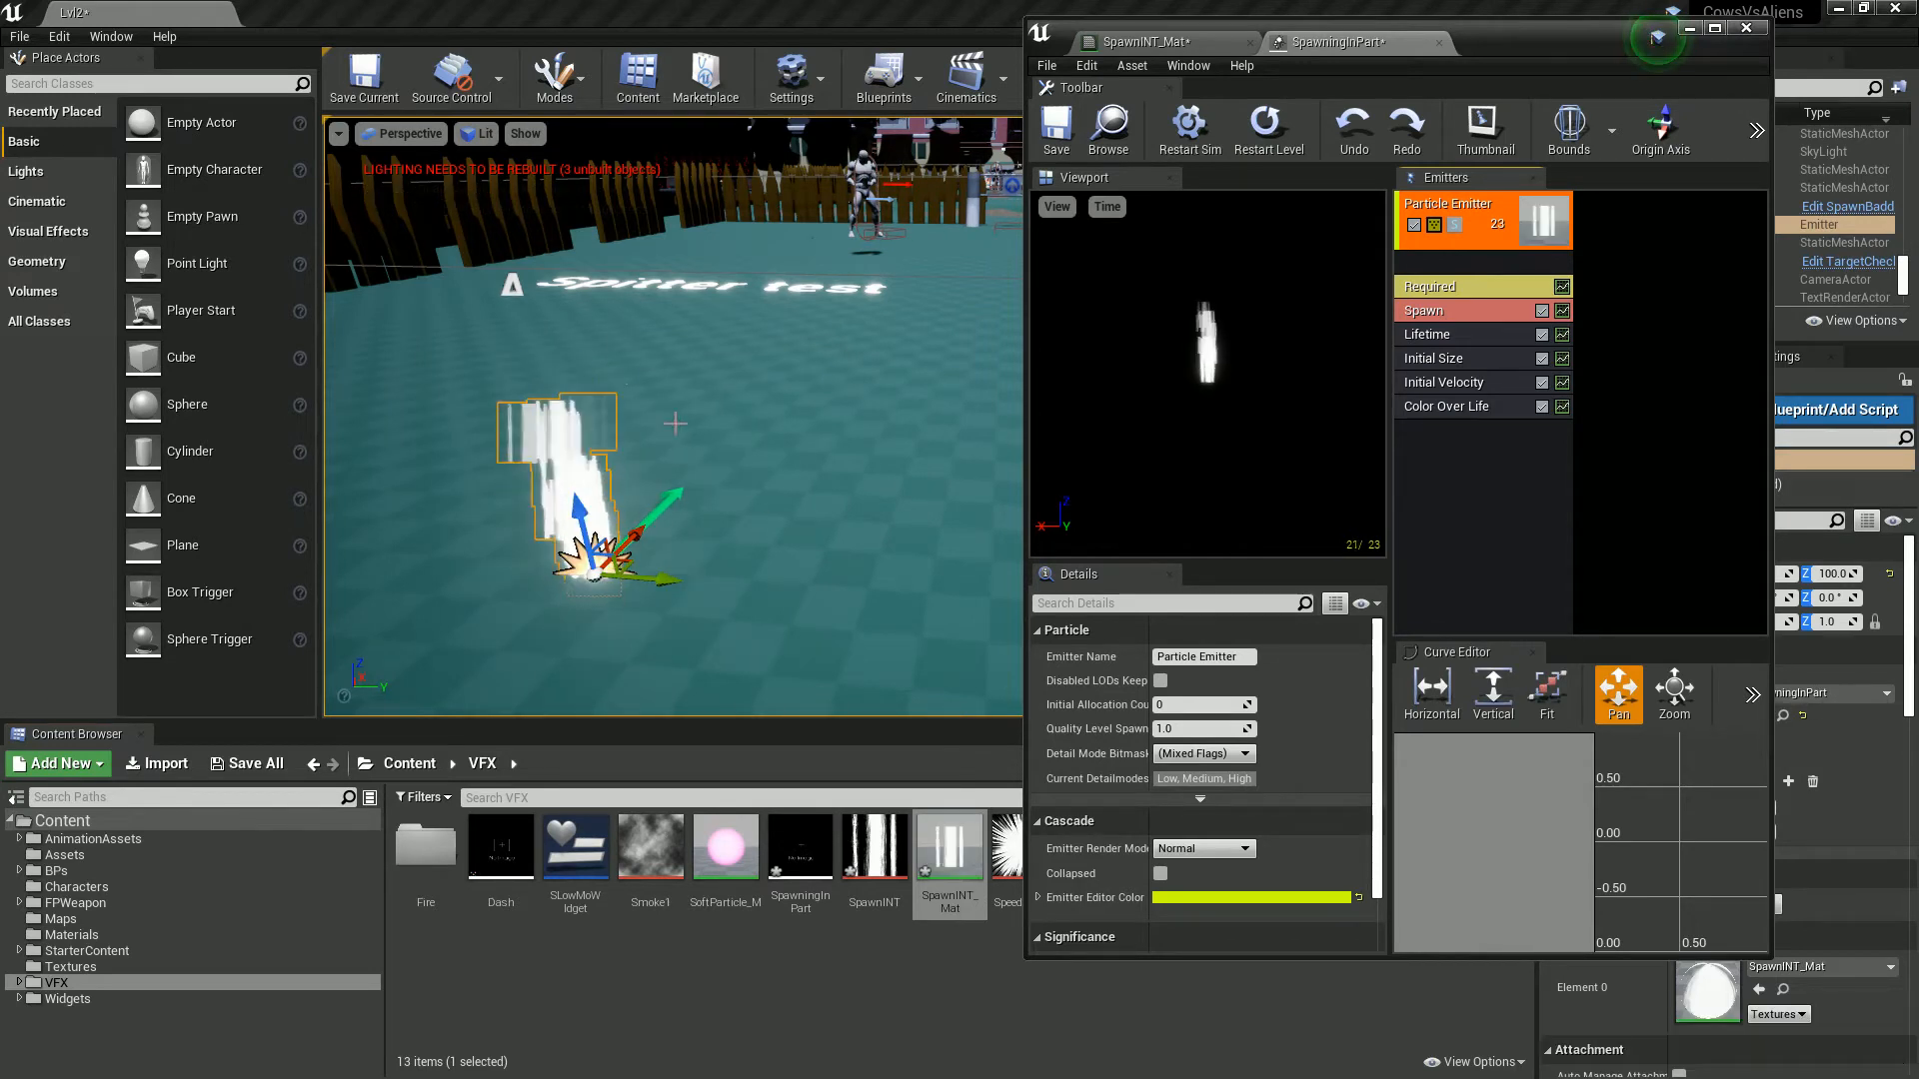
Step: Add a Beam Data type module to the particle emitter
{"action": "right_click", "coordinate": [1443, 448]}
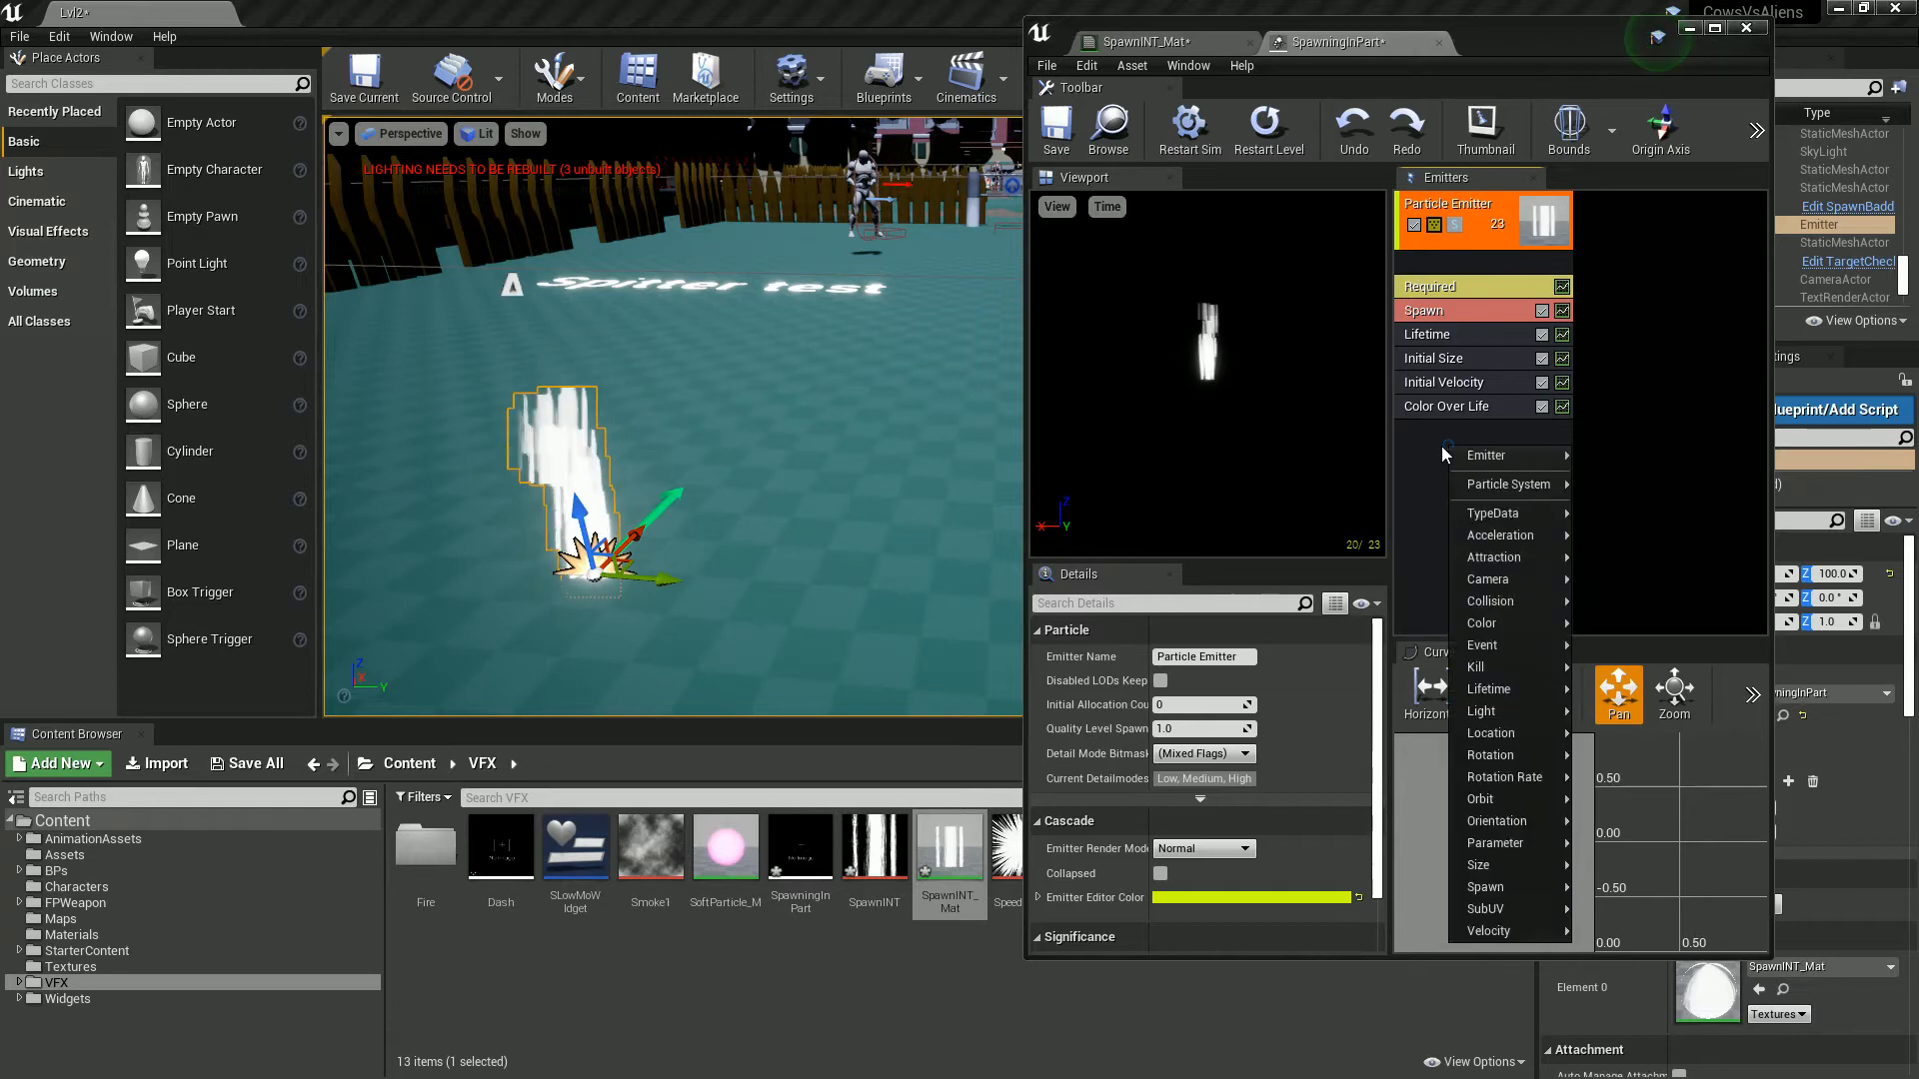
{"action": "mouse_move", "coordinate": [1503, 511]}
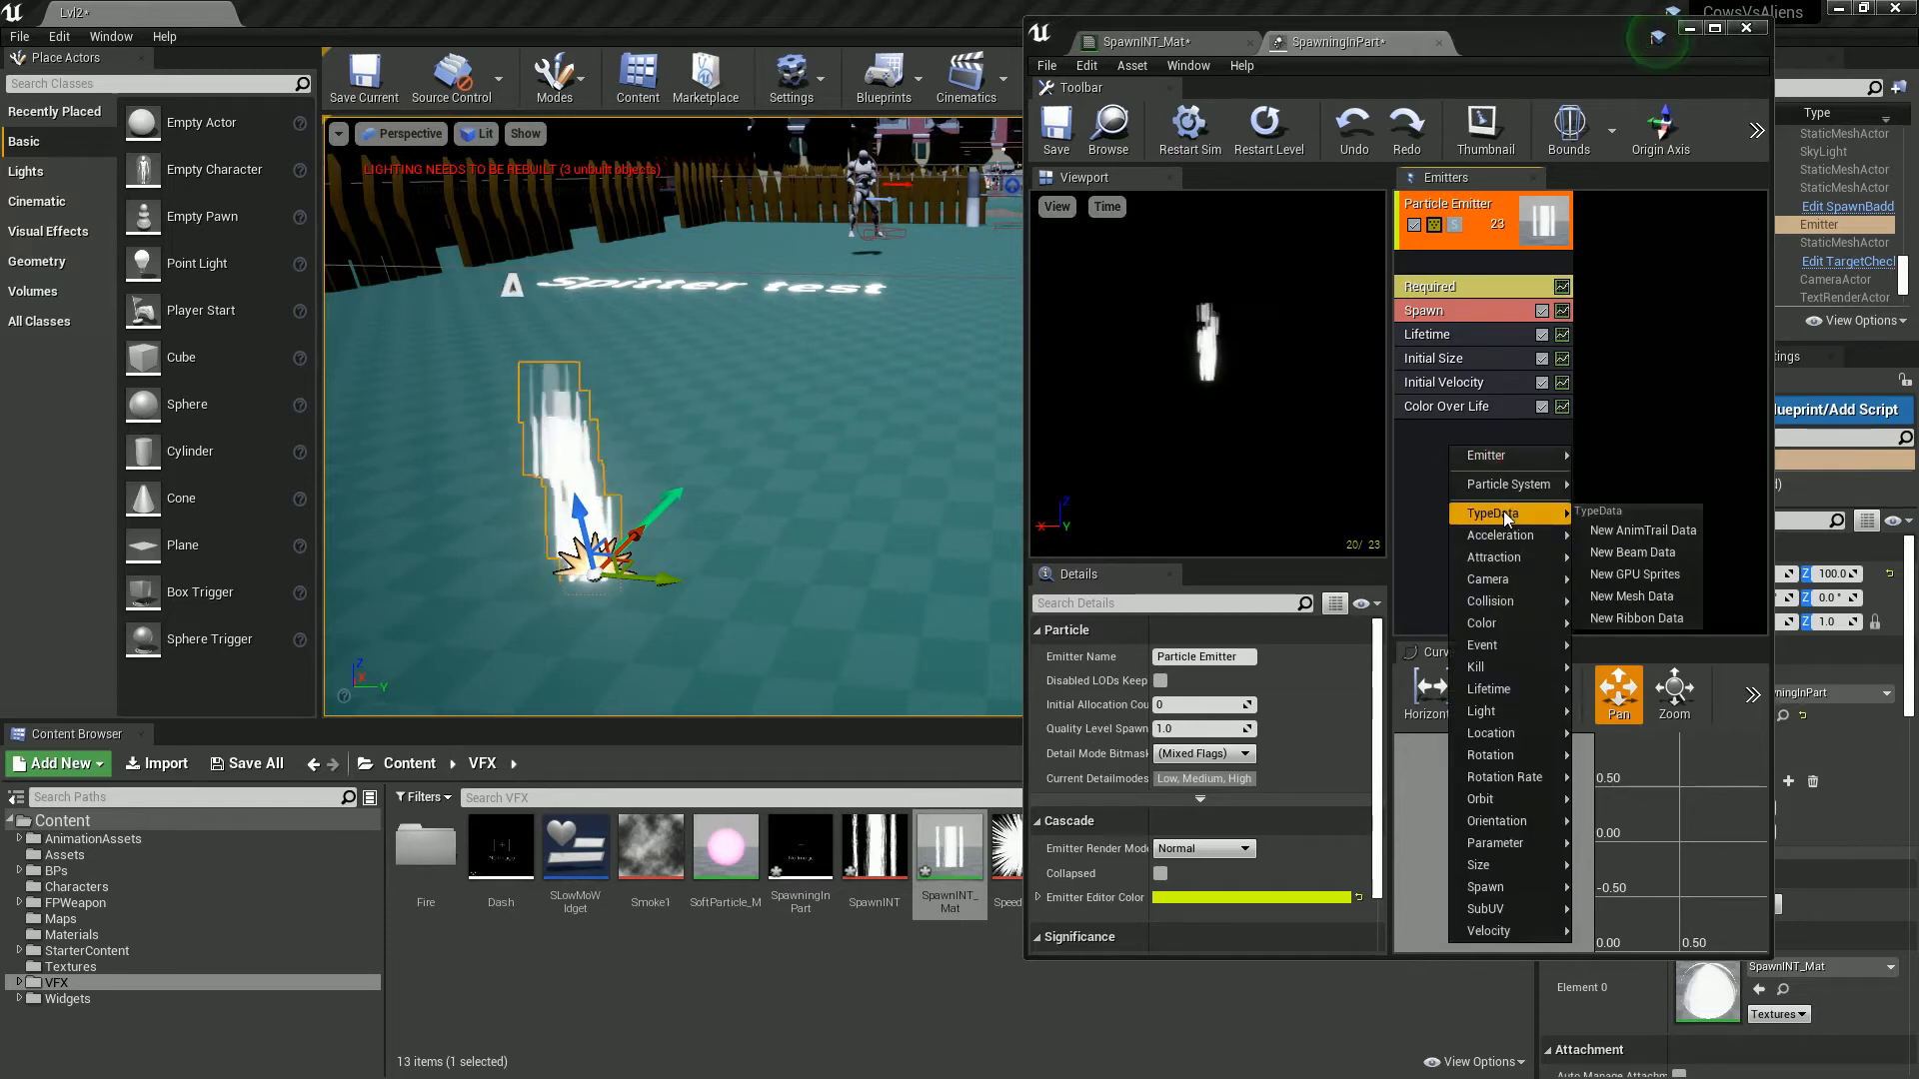
{"action": "right_click", "coordinate": [1429, 450]}
{"action": "right_click", "coordinate": [1429, 456]}
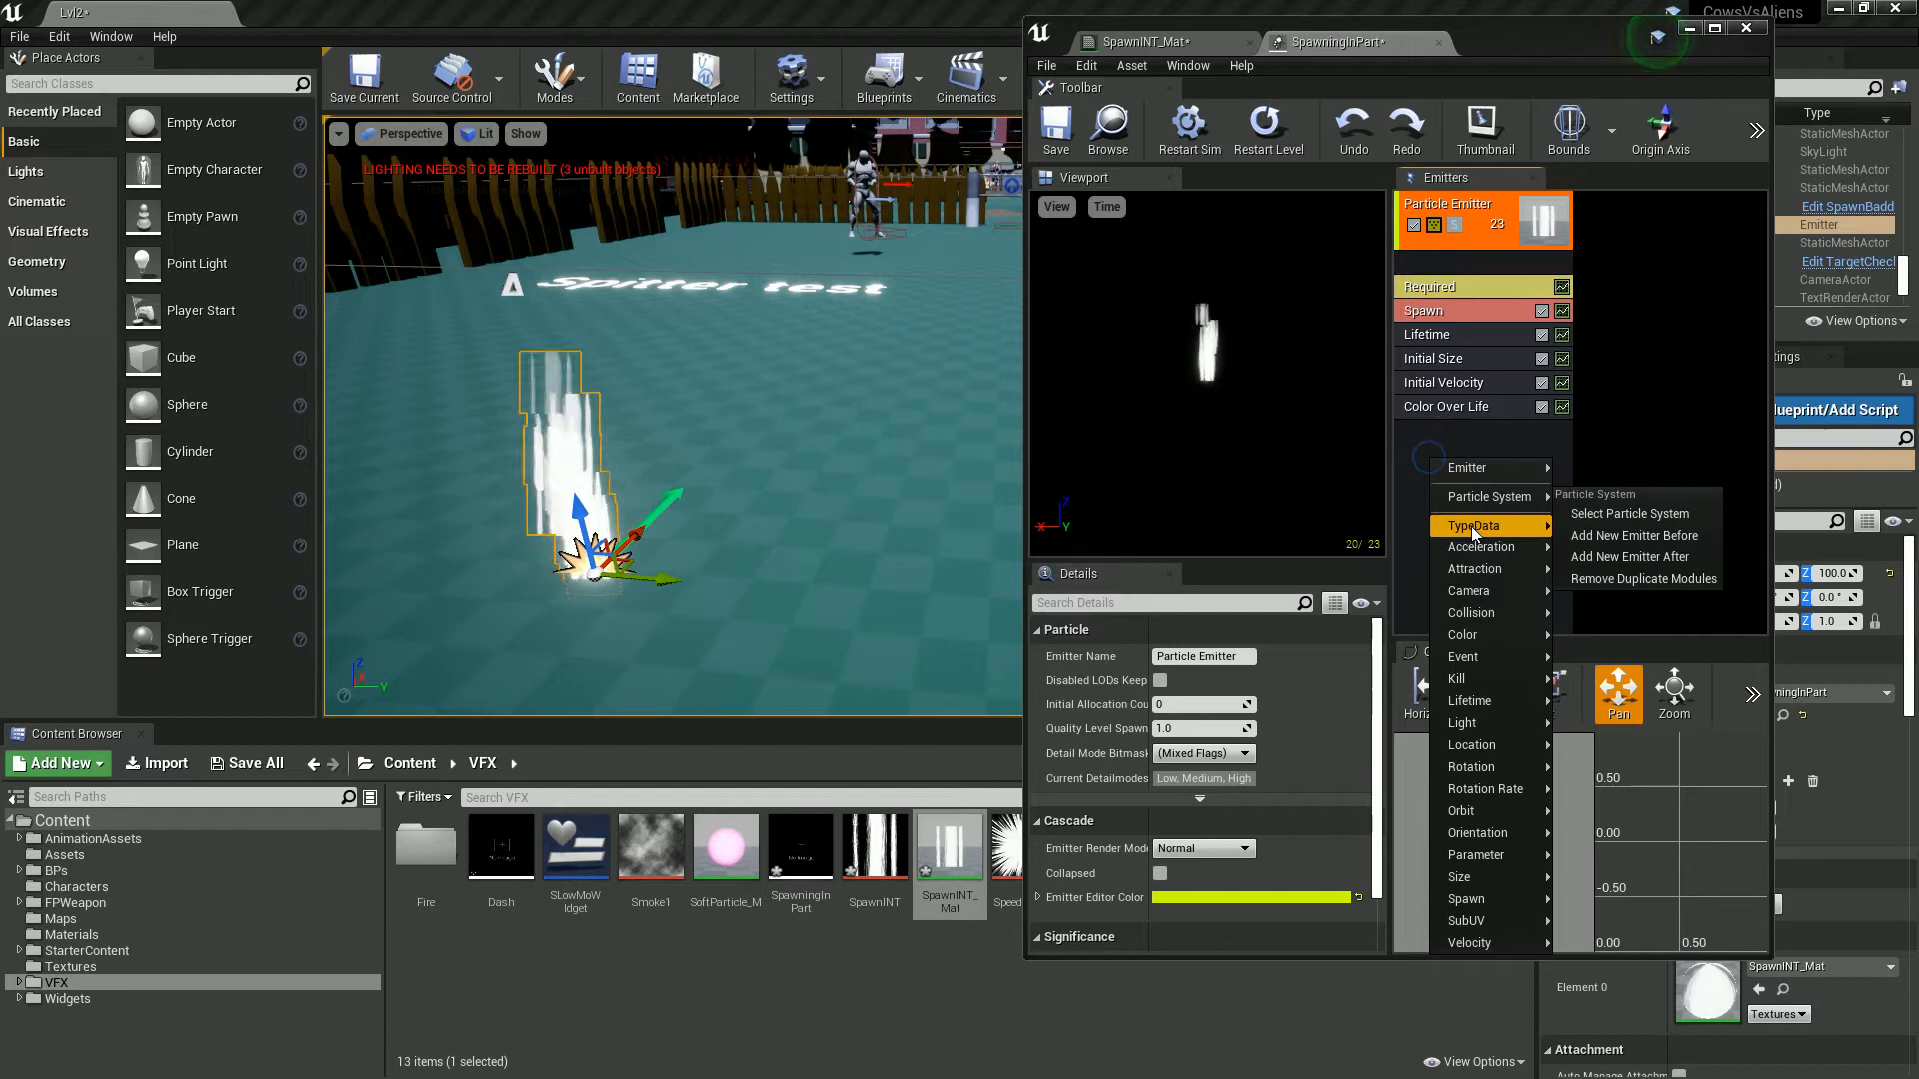
{"action": "mouse_move", "coordinate": [1477, 525]}
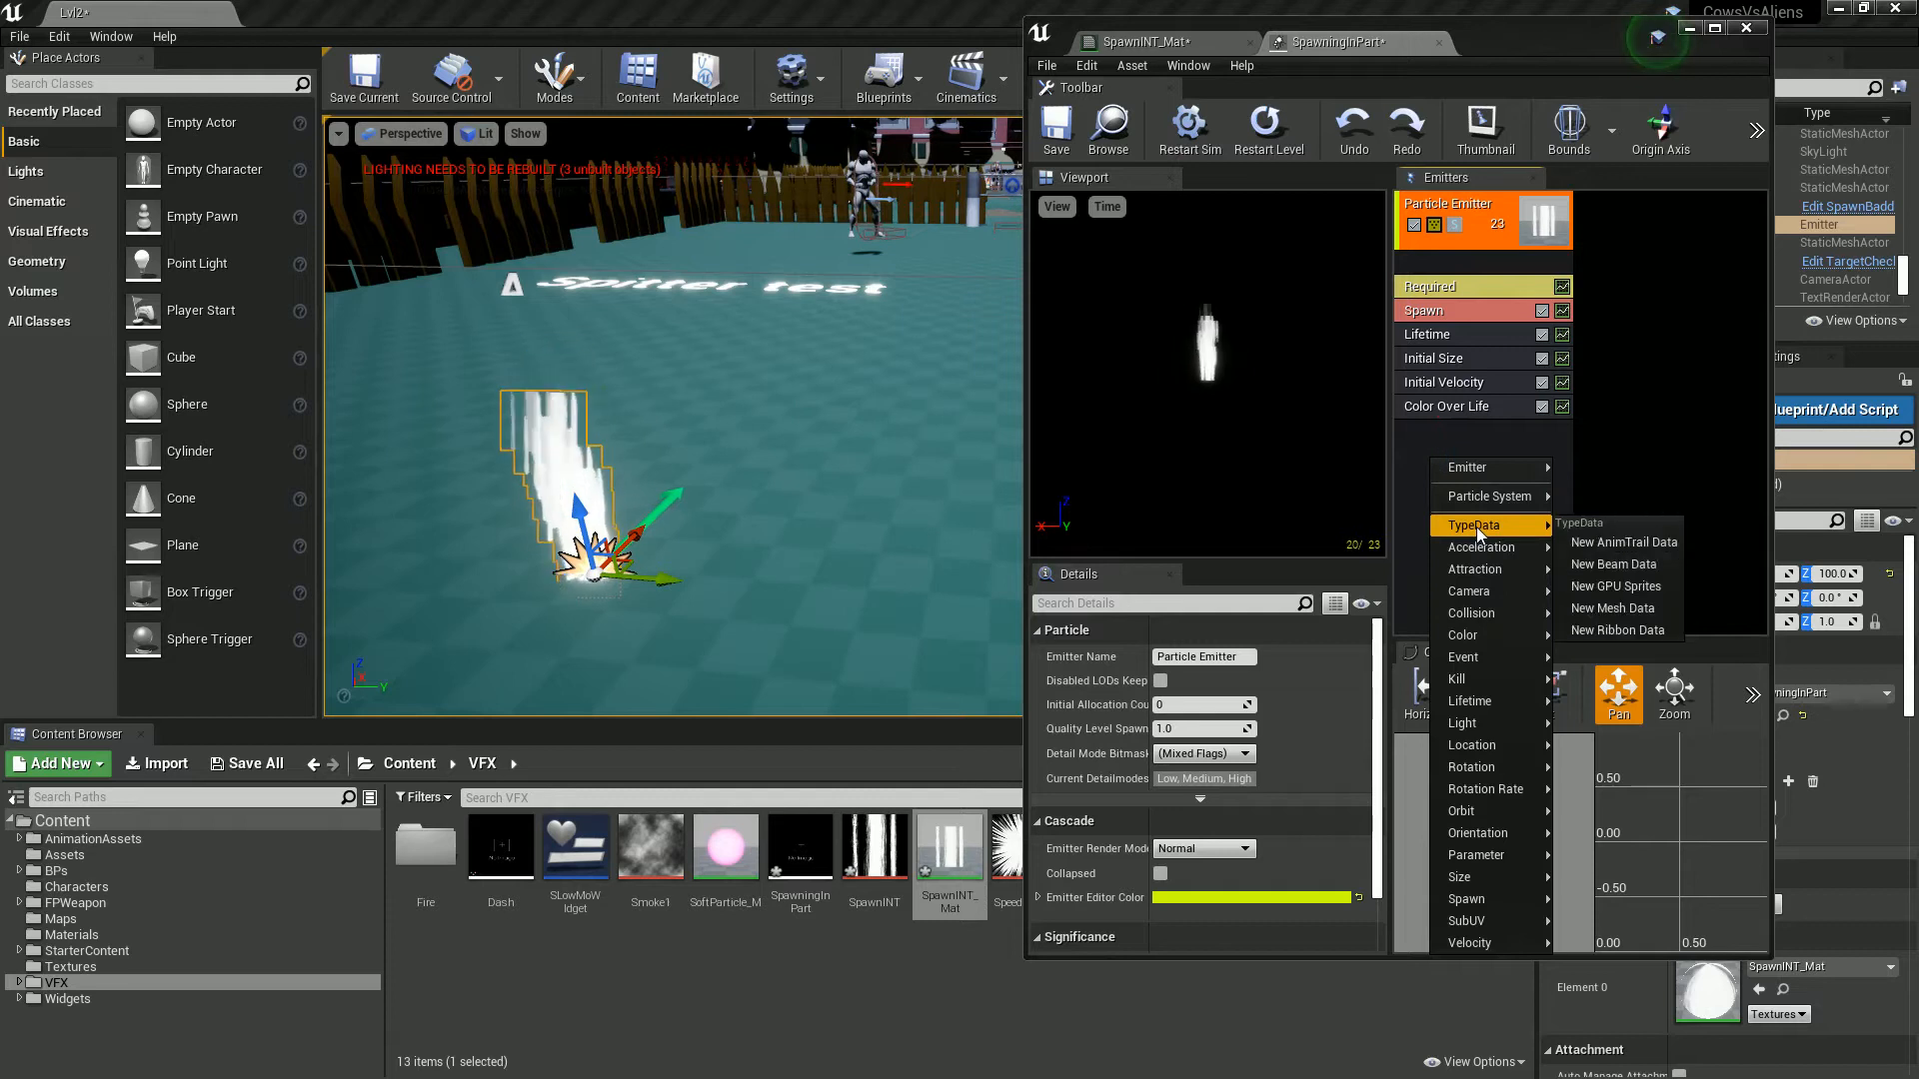
{"action": "left_click", "coordinate": [1597, 561]}
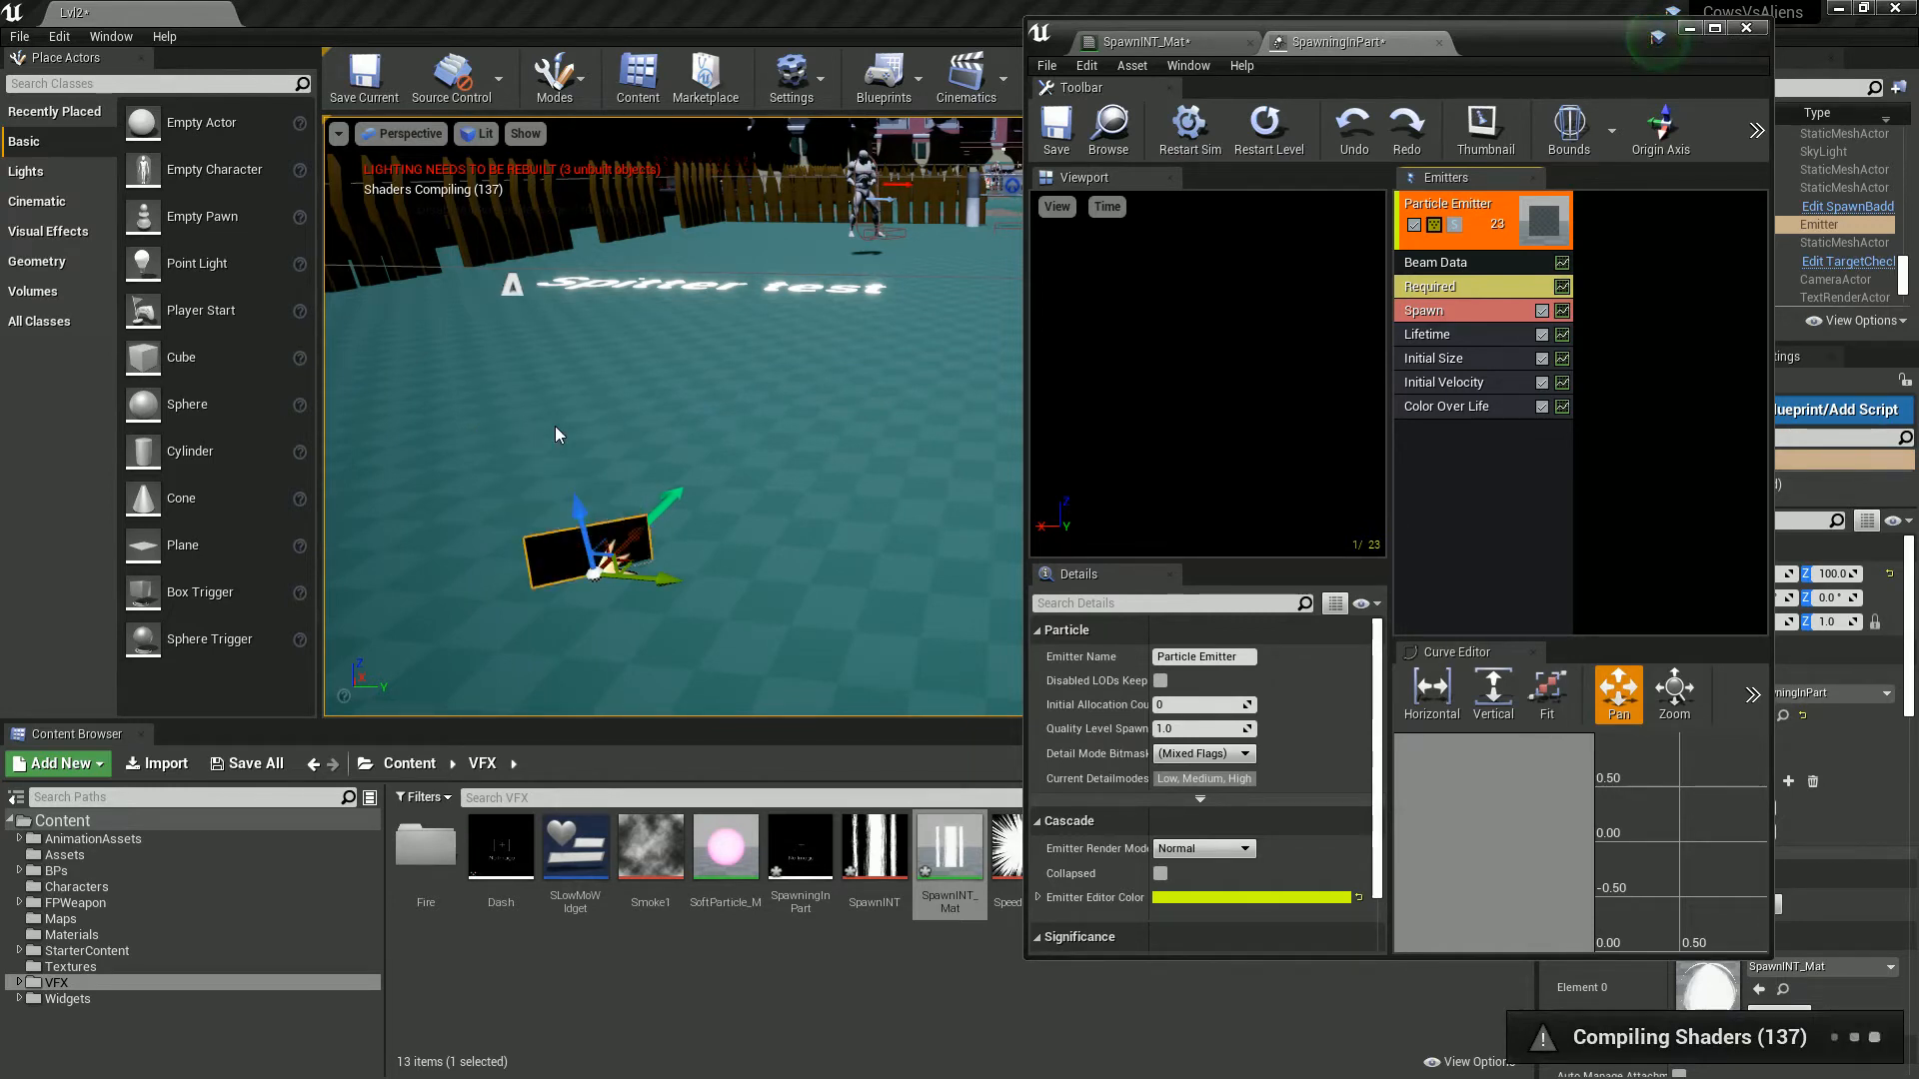
Step: Disable the particle emitter's Spawn module
{"action": "left_click", "coordinate": [1458, 448]}
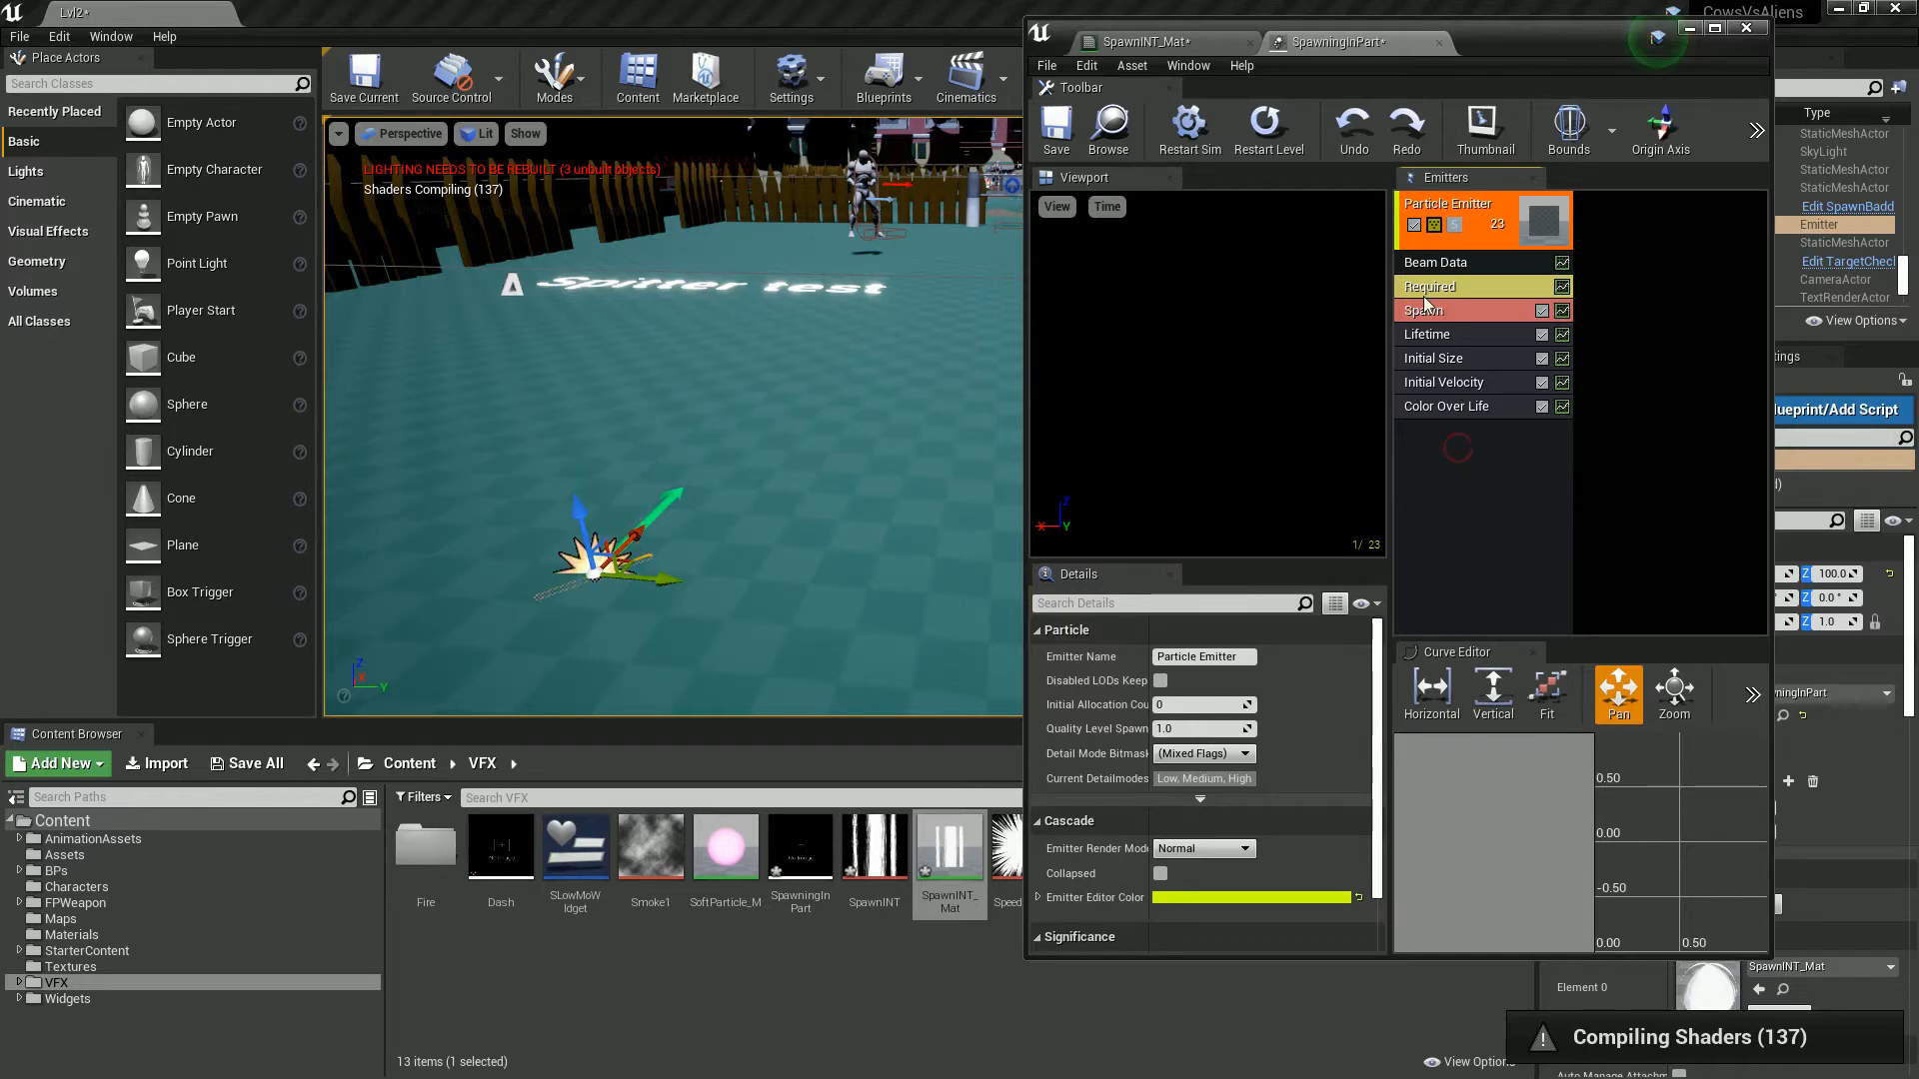
{"action": "left_click", "coordinate": [1441, 262]}
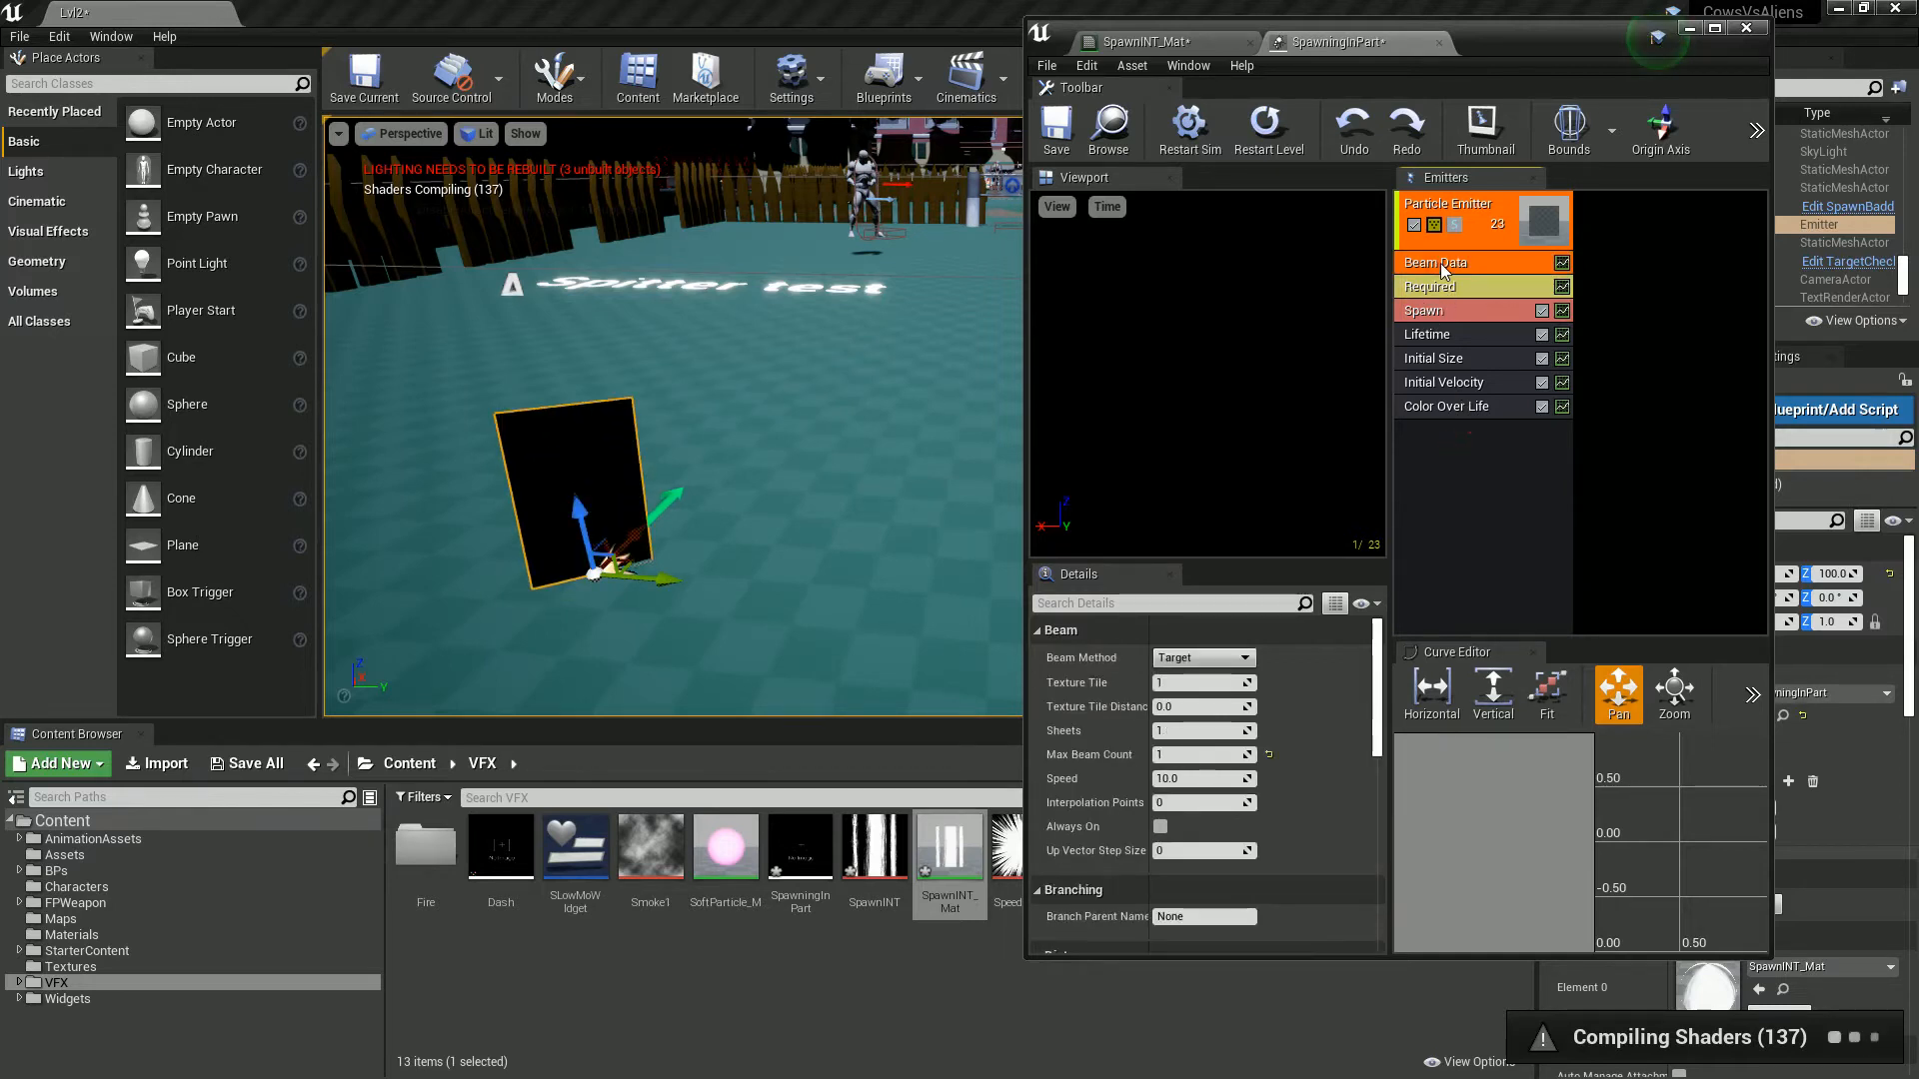
{"action": "left_click", "coordinate": [1481, 334]}
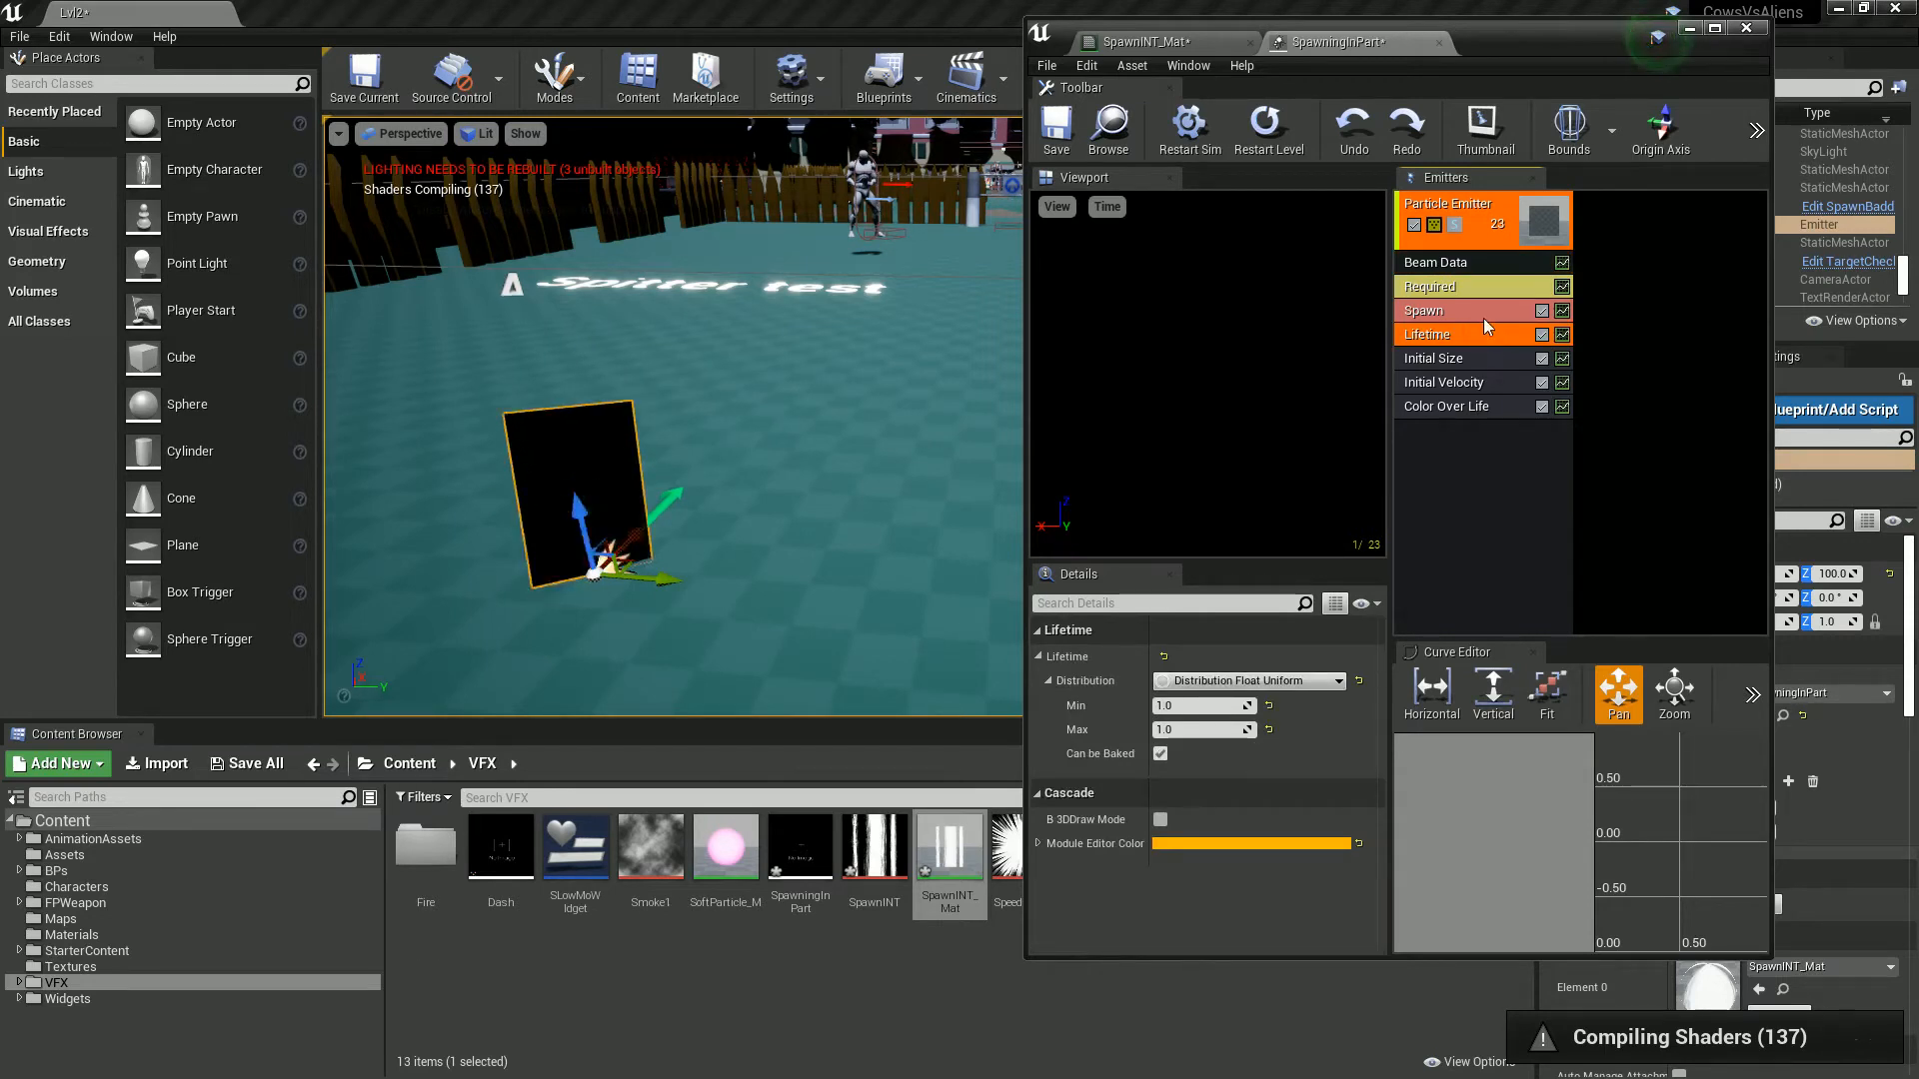
{"action": "left_click", "coordinate": [1483, 317]}
{"action": "left_click", "coordinate": [1542, 311]}
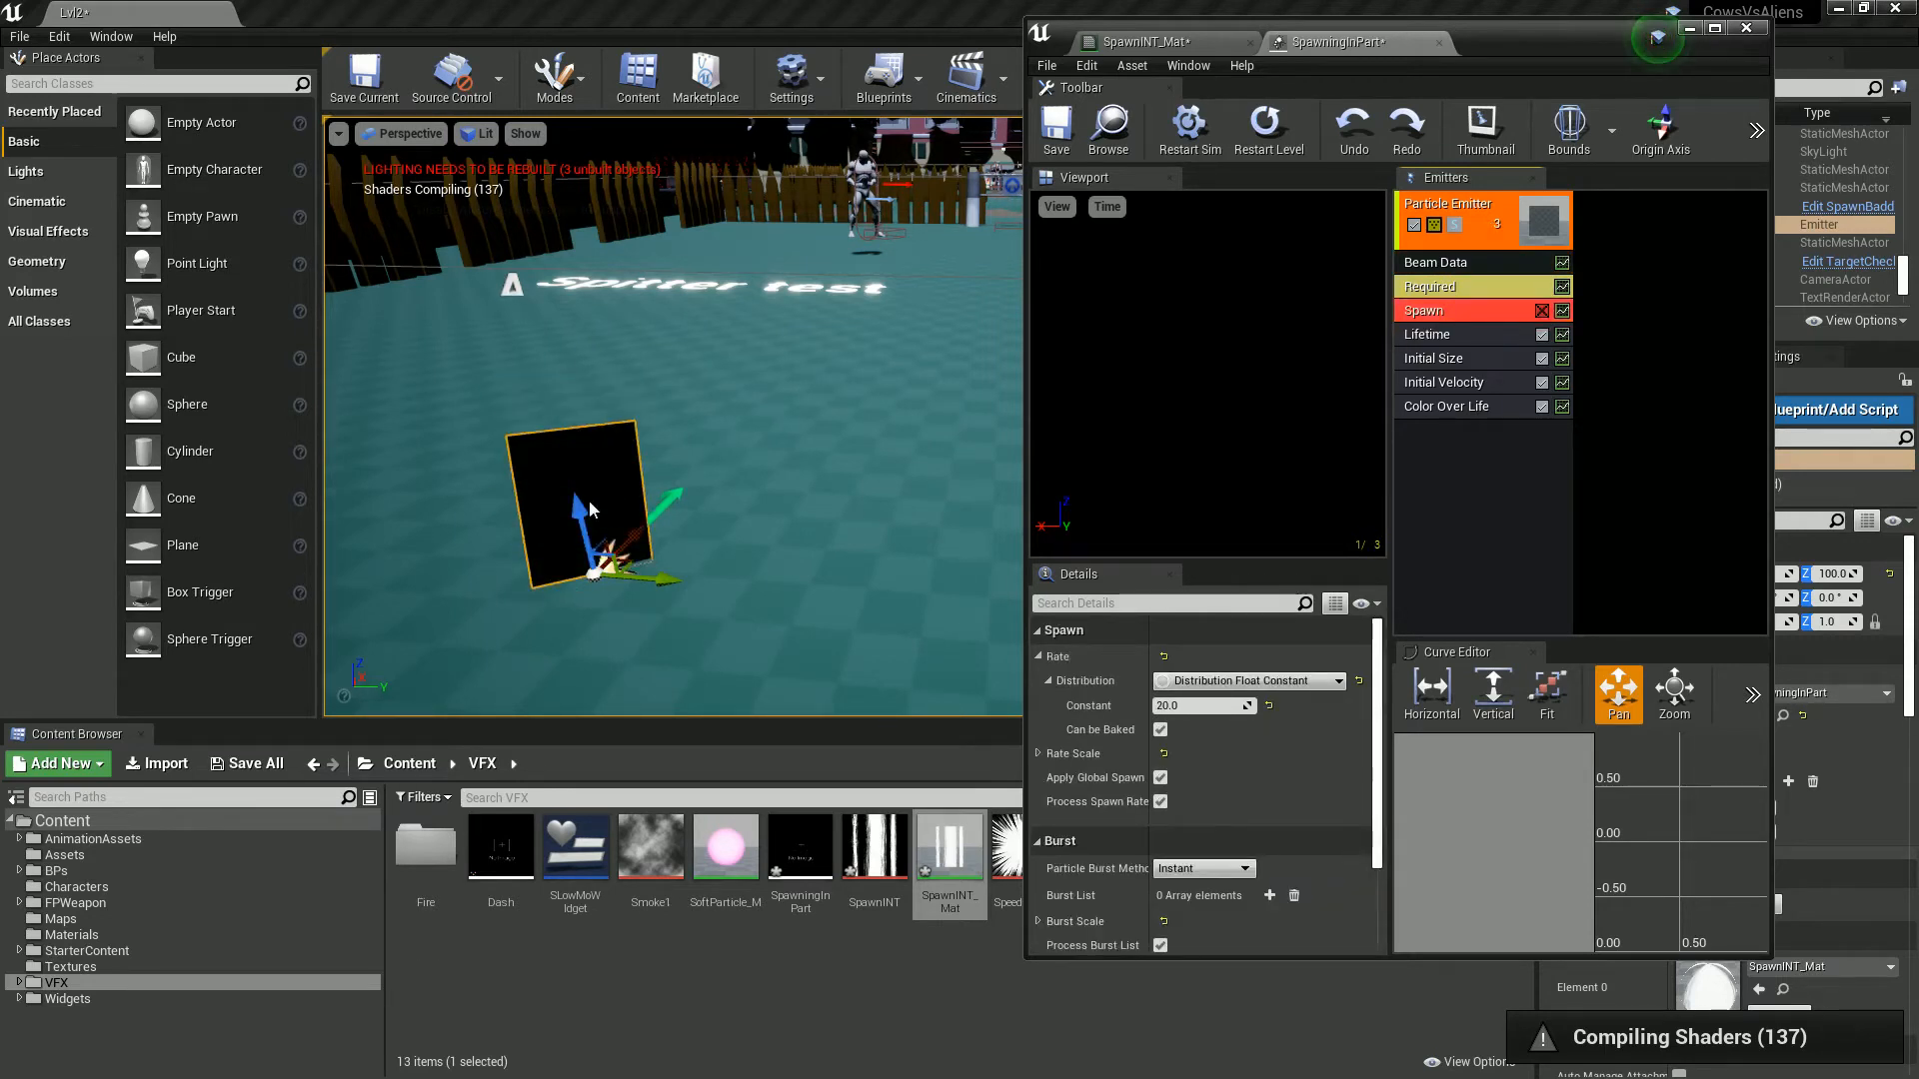
Step: Change the Lifetime module's distribution to Distribution Float Constant and set the constant to 0.8
{"action": "left_click", "coordinate": [1430, 336]}
{"action": "left_click", "coordinate": [1221, 706]}
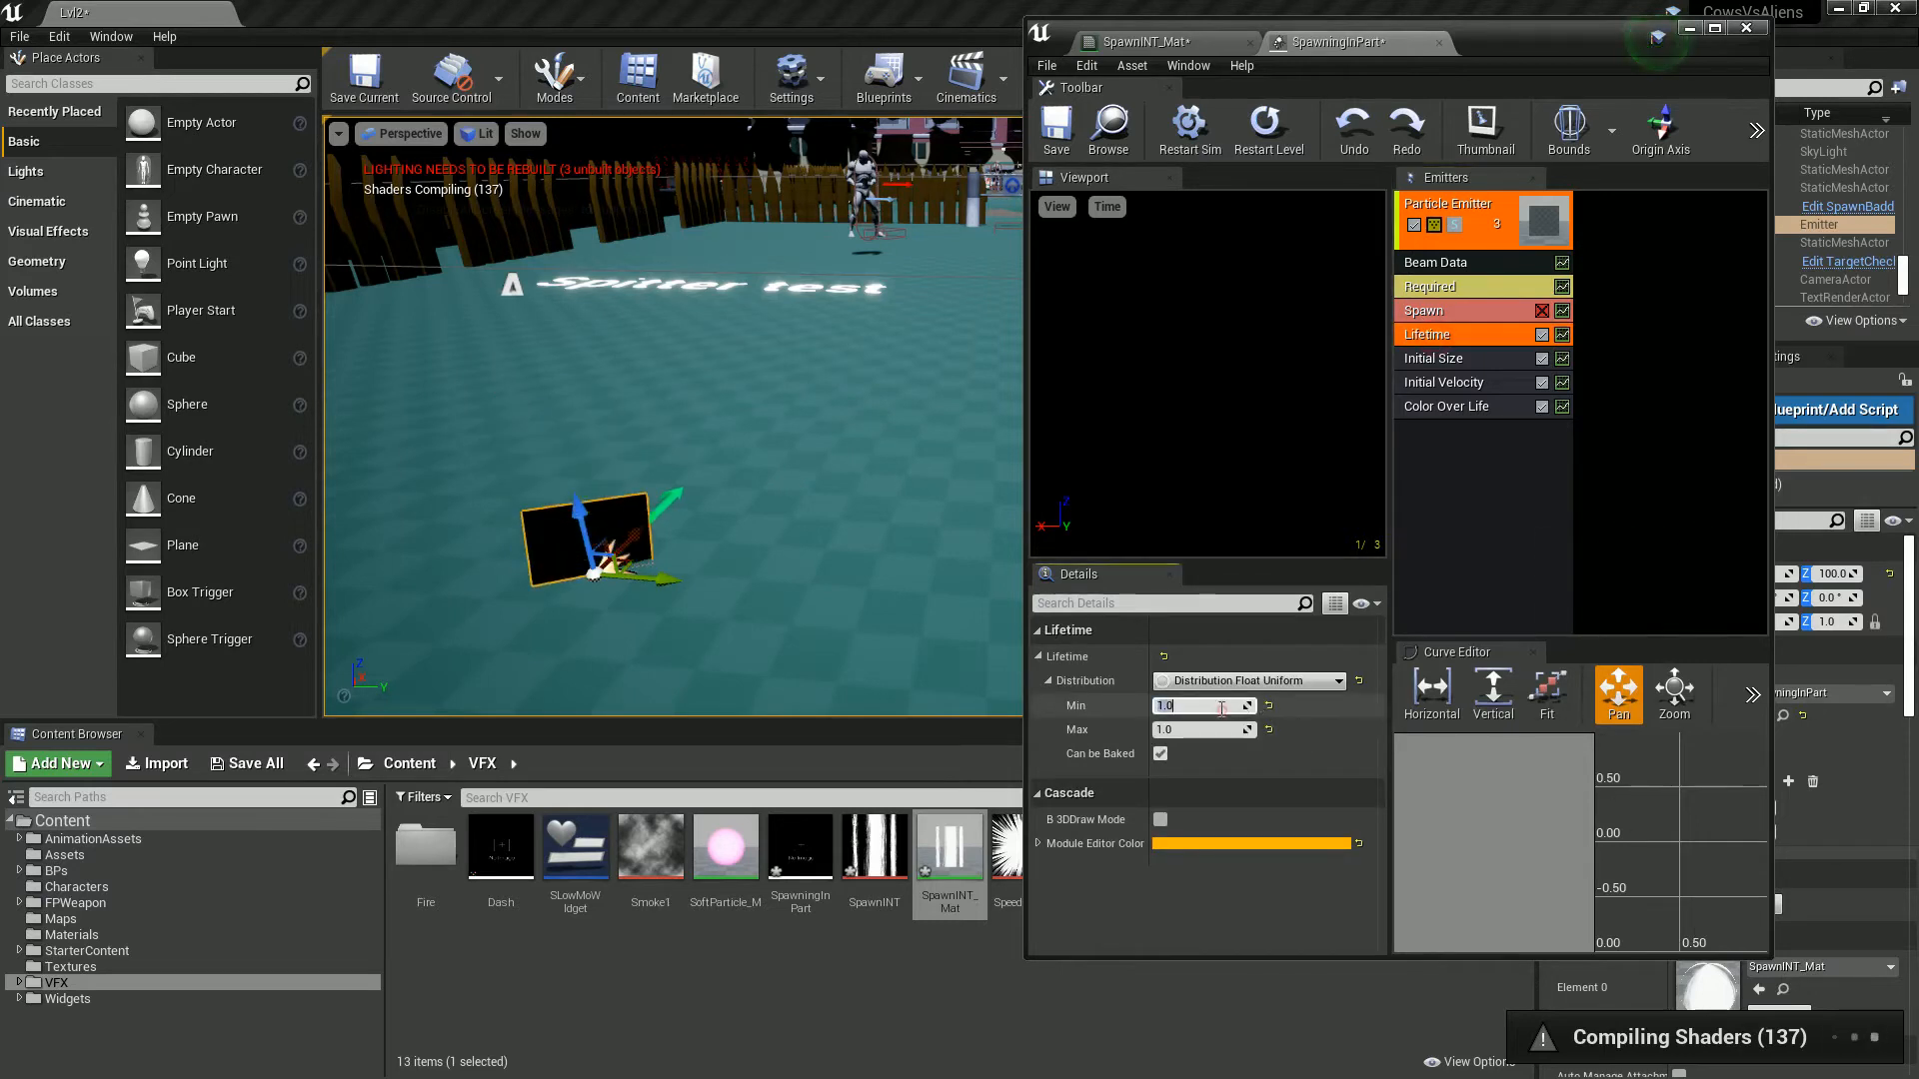
{"action": "left_click", "coordinate": [1249, 681]}
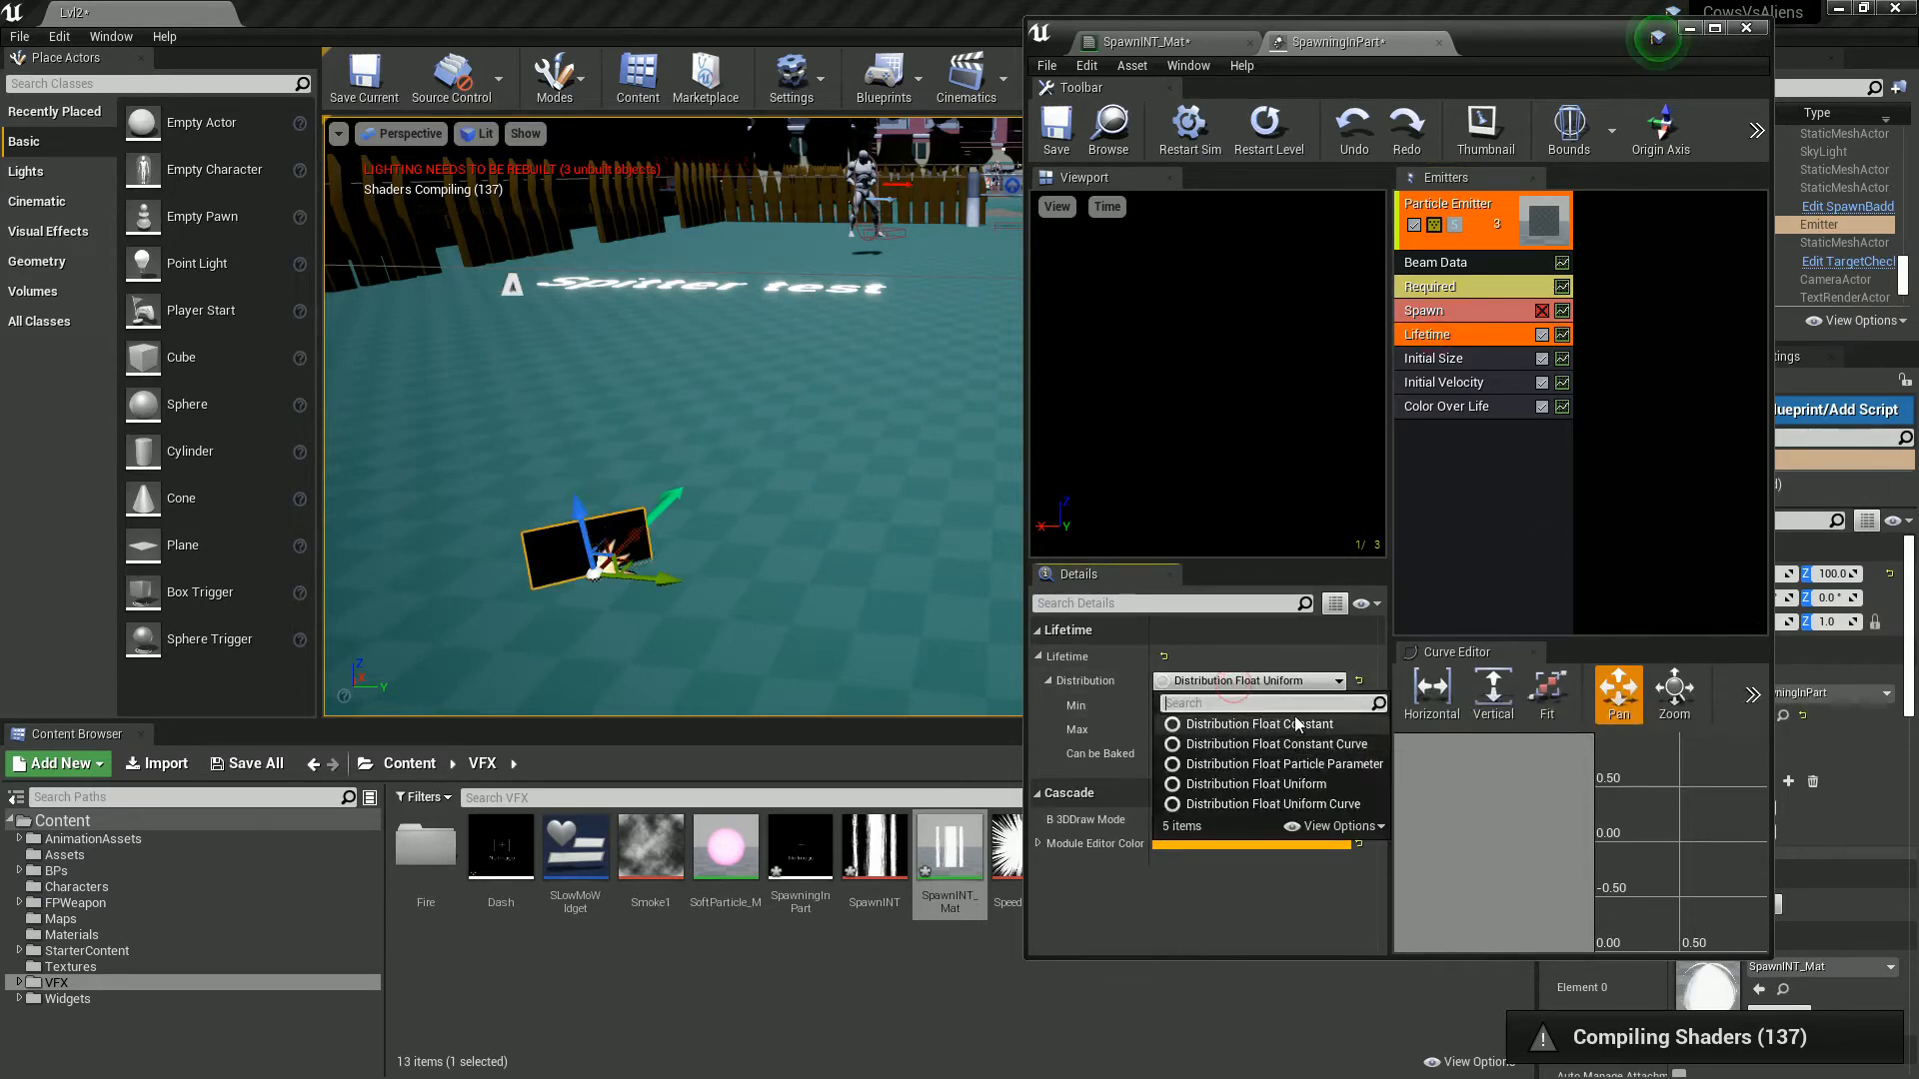
{"action": "left_click", "coordinate": [1296, 723]}
{"action": "left_click", "coordinate": [1200, 706]}
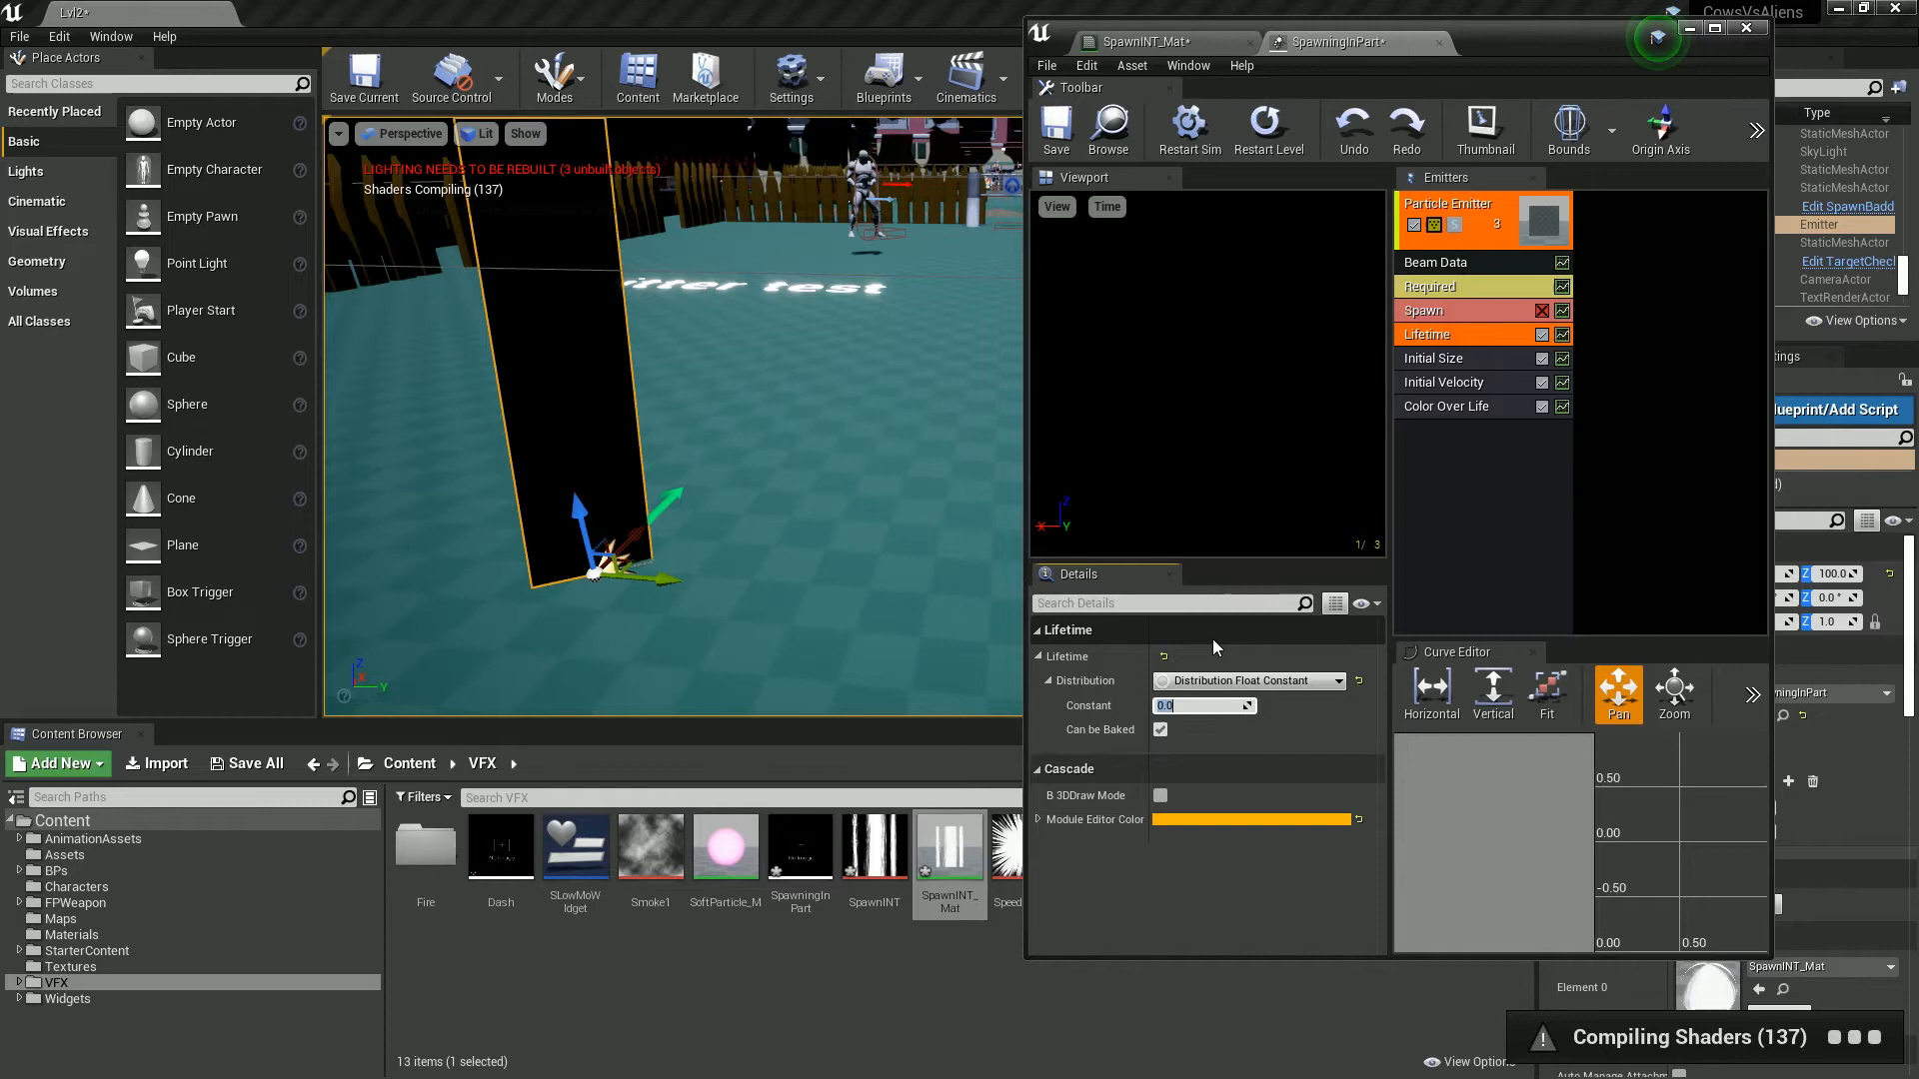
{"action": "type", "text": "0"}
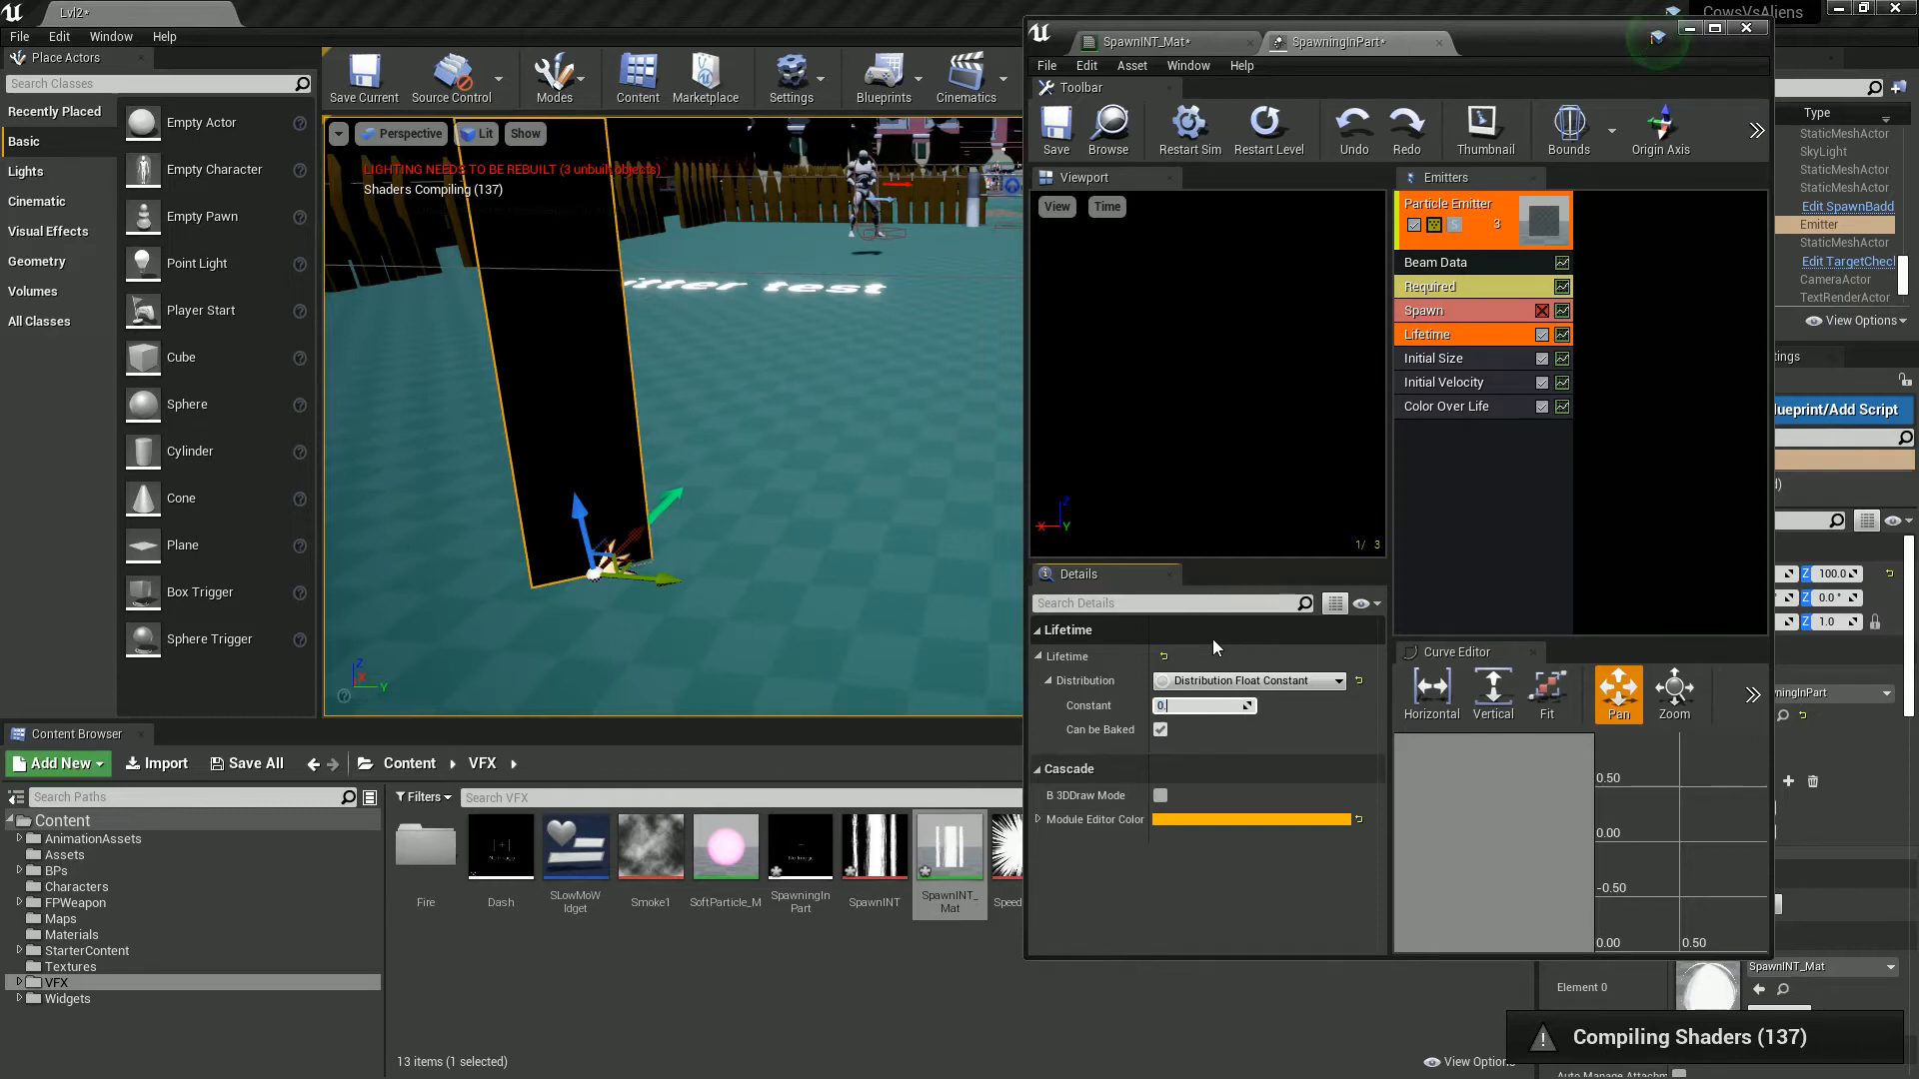
{"action": "type", "text": ".8"}
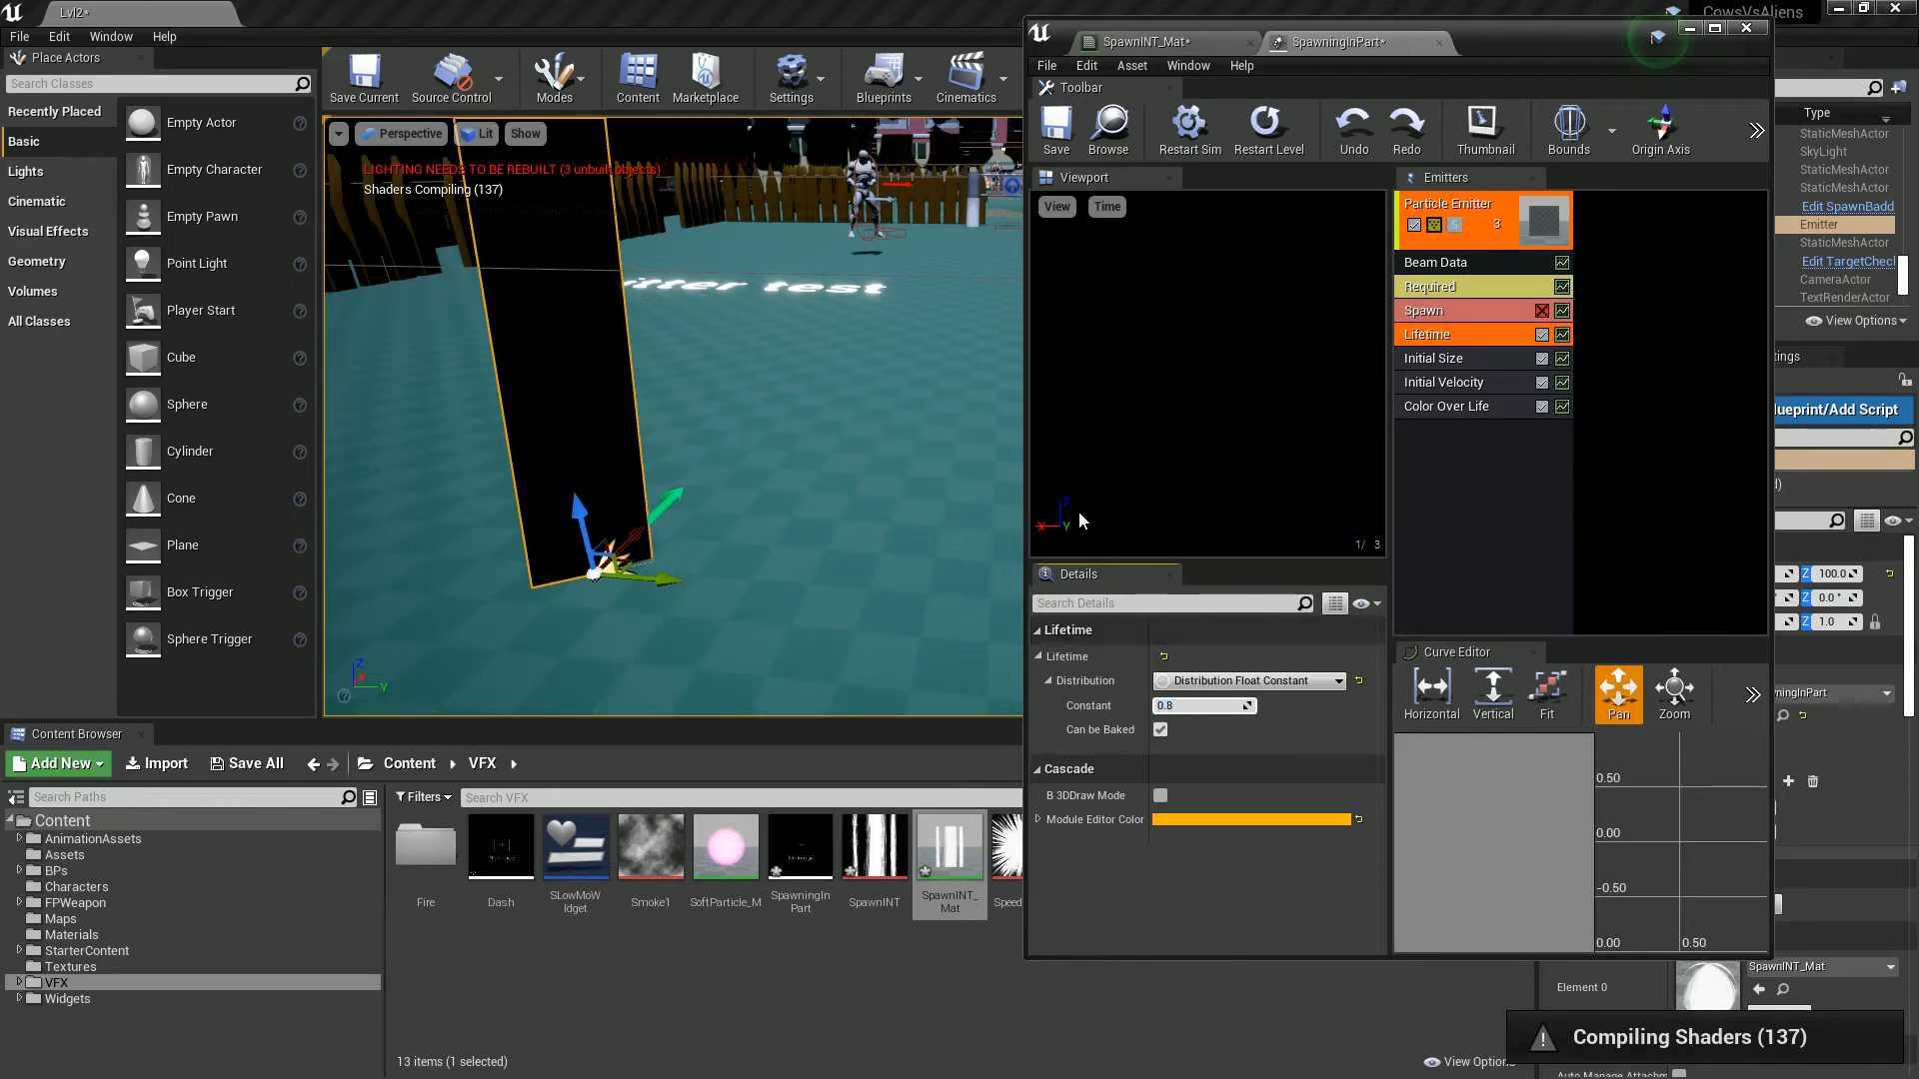
Step: Set the Initial Velocity module's maximum start velocity to X 0, Y 0, Z 600
{"action": "left_click", "coordinate": [1460, 383]}
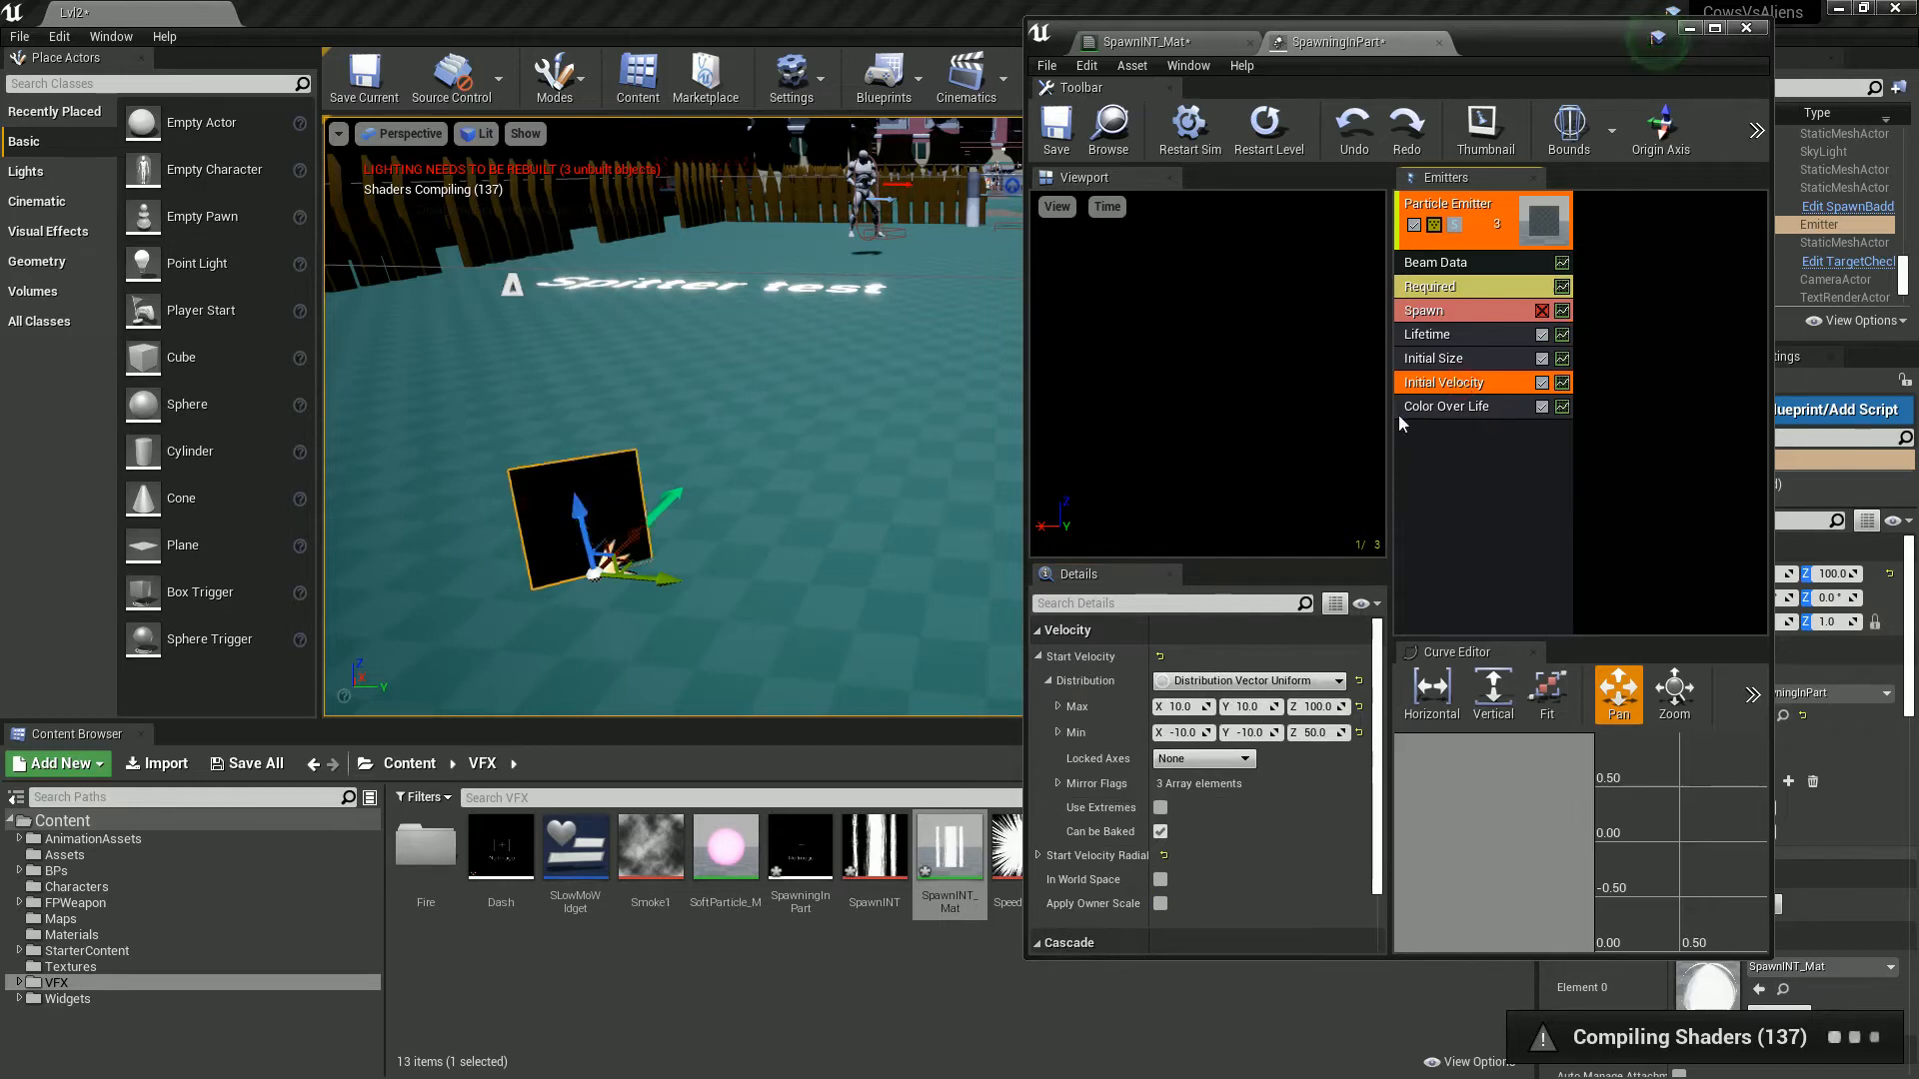
{"action": "left_click", "coordinate": [1188, 709]}
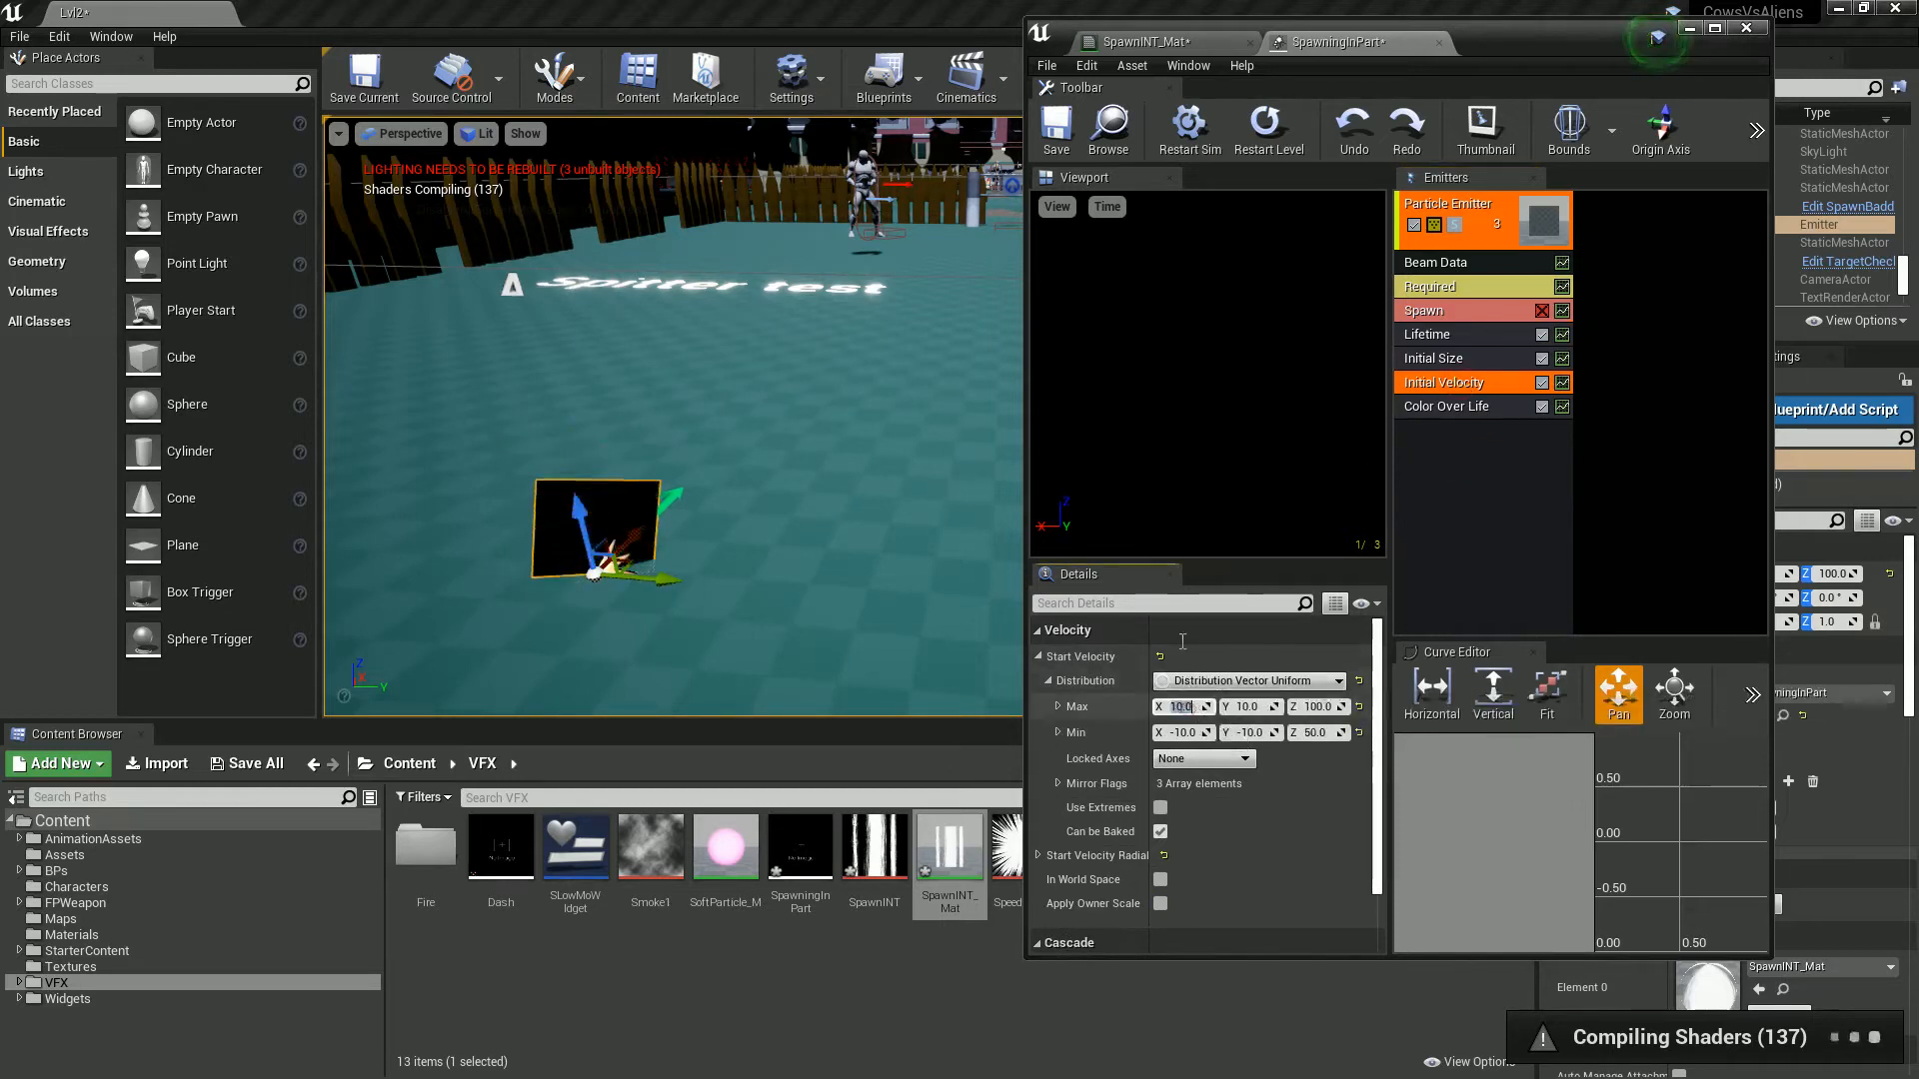
{"action": "type", "text": "0"}
{"action": "key", "text": "Tab"}
{"action": "type", "text": "0"}
{"action": "key", "text": "Tab"}
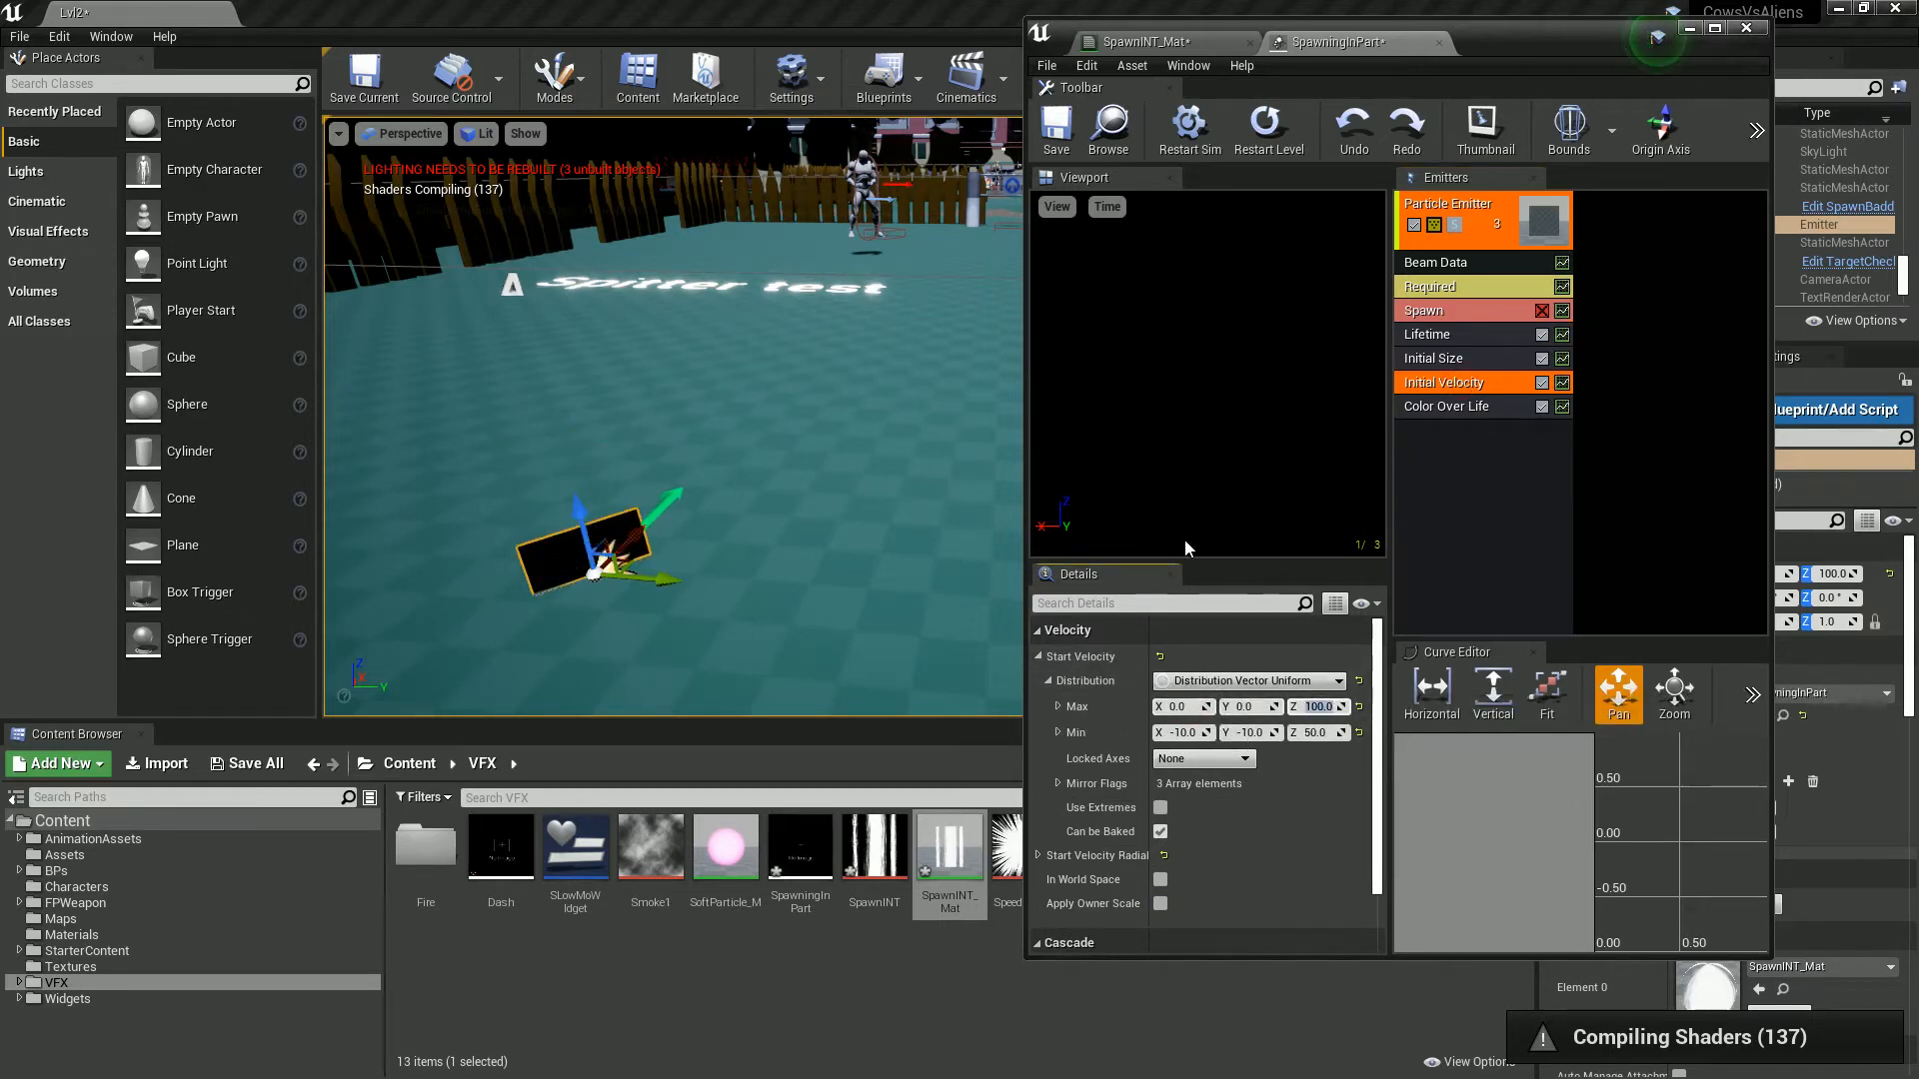
{"action": "type", "text": "600"}
{"action": "key", "text": "Tab"}
Step: Set the minimum start velocity of the Initial Velocity module to X 0, Y 0, Z 400
{"action": "type", "text": "0"}
{"action": "key", "text": "Tab"}
{"action": "type", "text": "0"}
{"action": "key", "text": "Tab"}
{"action": "type", "text": "400"}
{"action": "key", "text": "Return"}
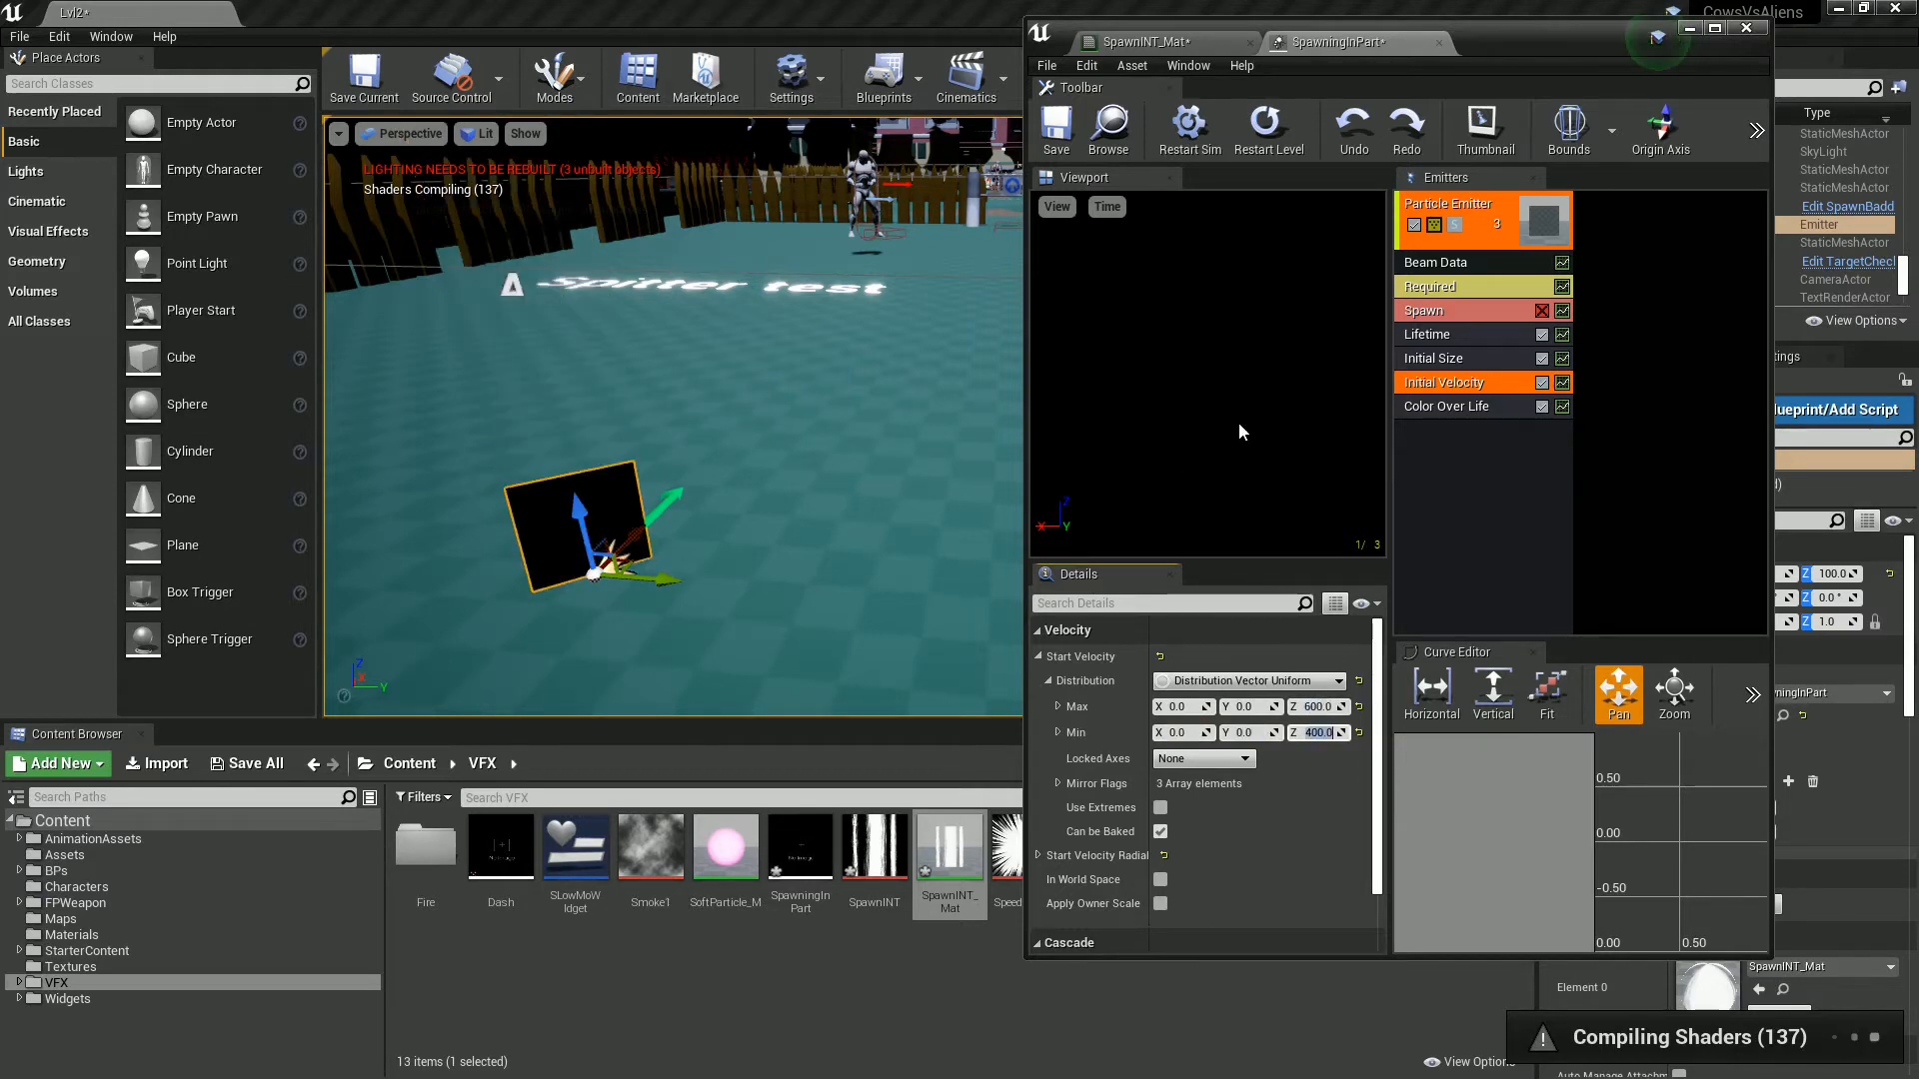
{"action": "right_click_drag", "start_coordinate": [601, 450], "coordinate": [519, 423]}
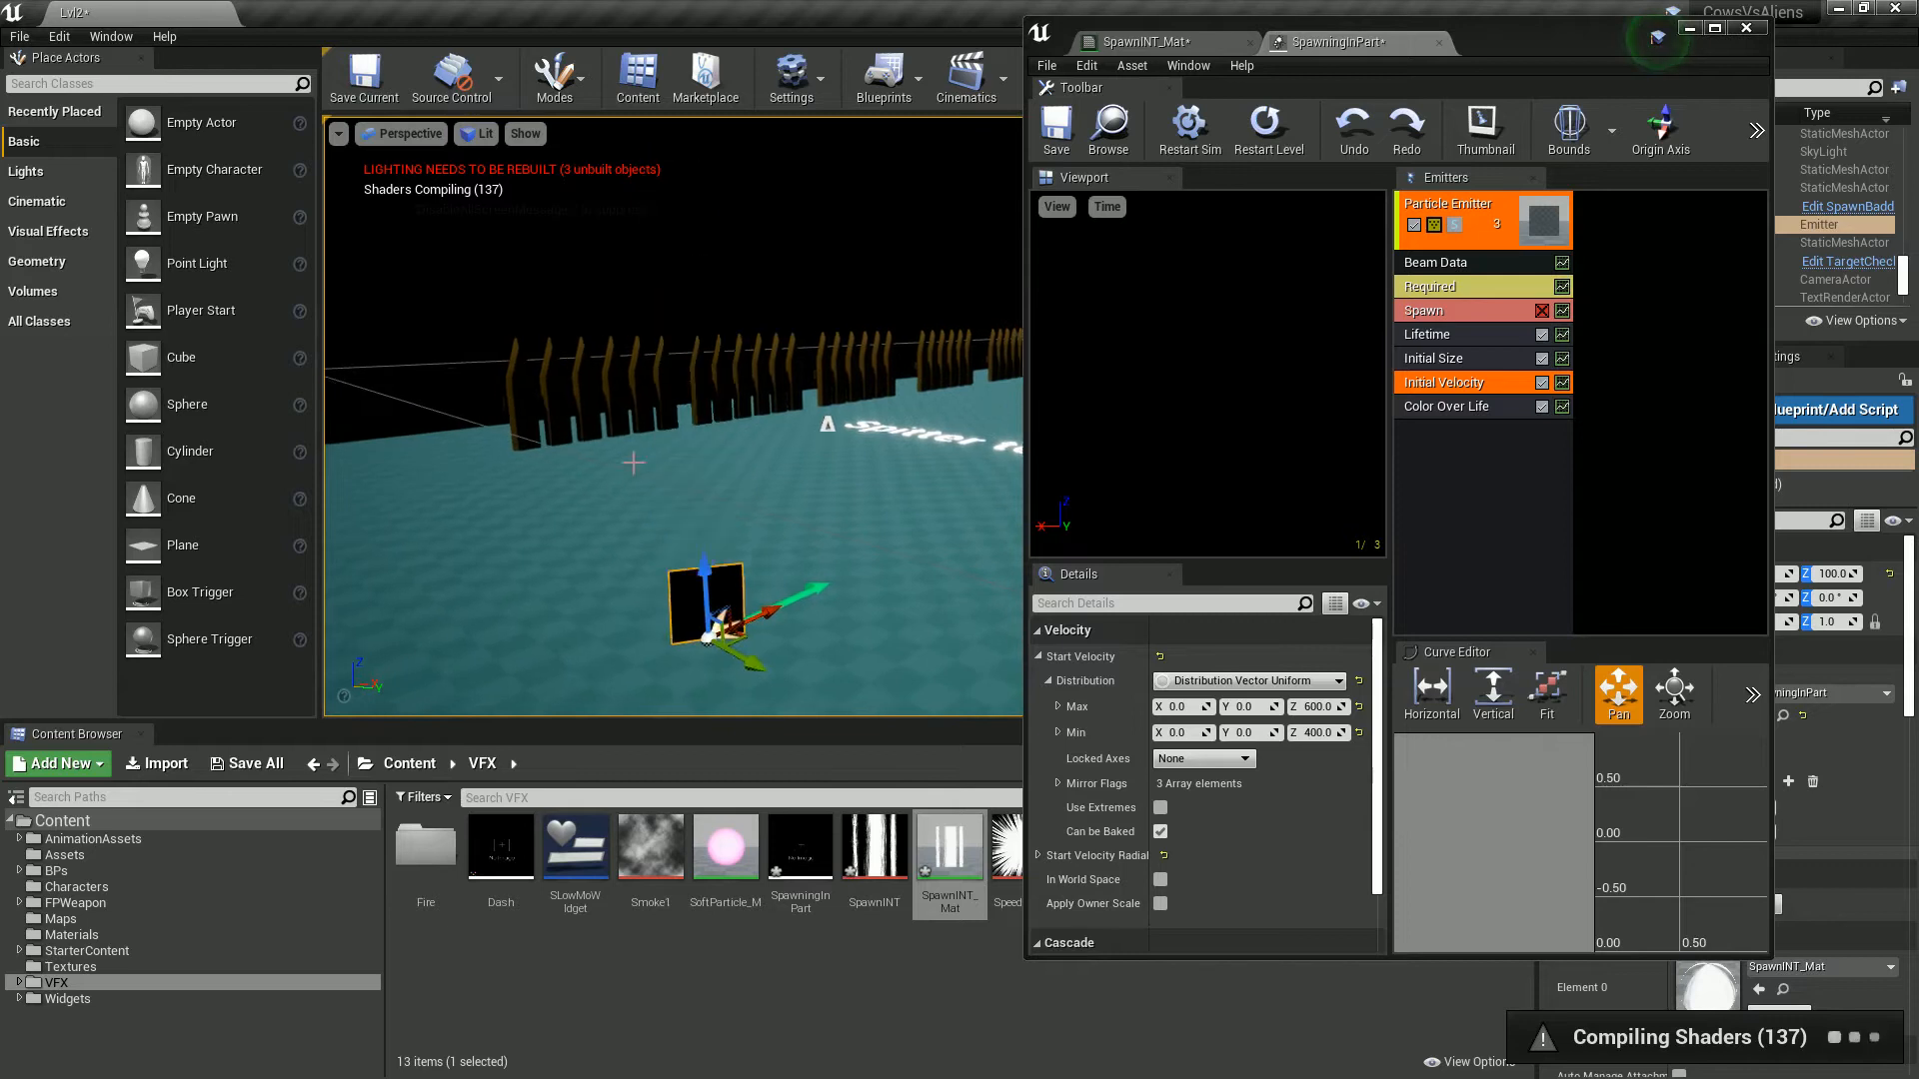
Step: Set the output colour of point 1 on the Color Over Life curve to a bright magenta-purple, sRGB E200FFFF
{"action": "left_click", "coordinate": [1467, 406]}
{"action": "scroll", "coordinate": [1059, 748], "scroll_direction": "down", "scroll_amount": 1}
{"action": "left_click", "coordinate": [1067, 700]}
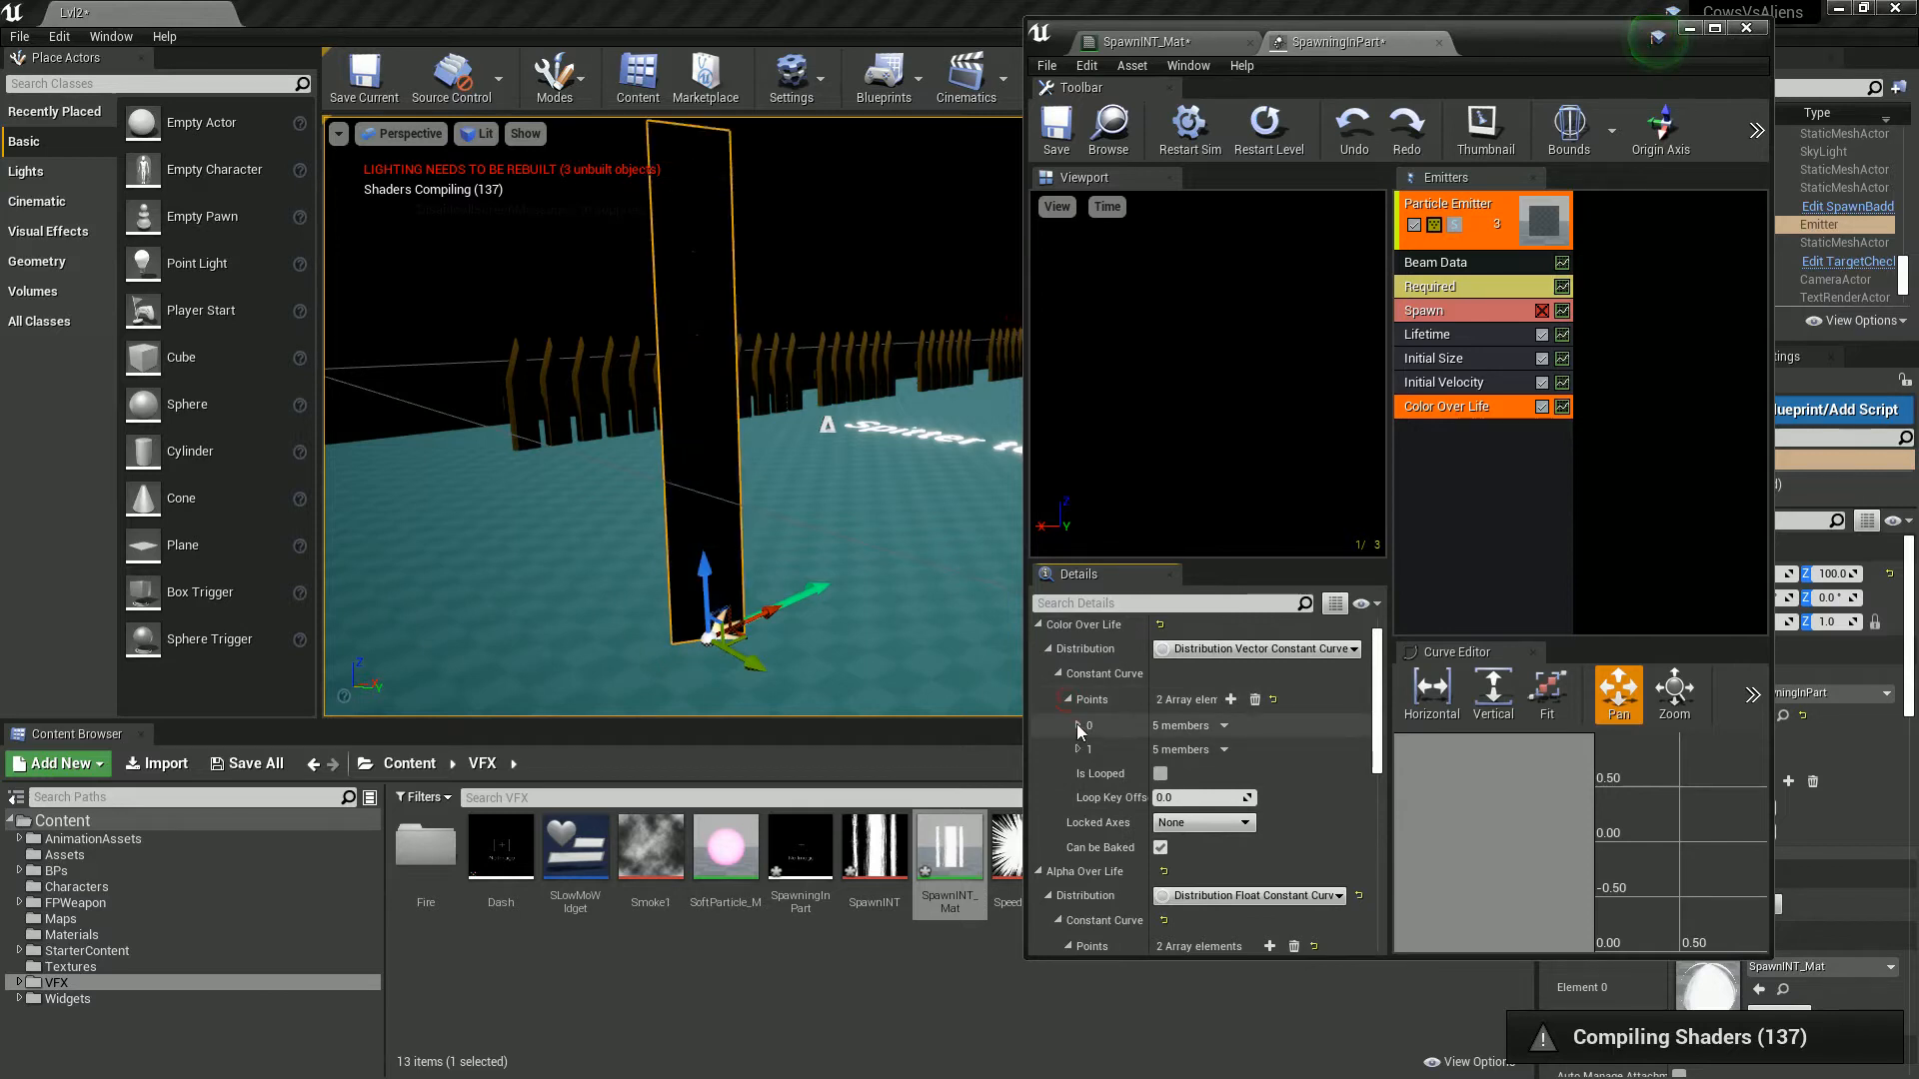
{"action": "left_click", "coordinate": [1076, 726]}
{"action": "scroll", "coordinate": [1079, 755], "scroll_direction": "down", "scroll_amount": 1}
{"action": "left_click", "coordinate": [1077, 807]}
{"action": "scroll", "coordinate": [1159, 799], "scroll_direction": "down", "scroll_amount": 1}
{"action": "left_click", "coordinate": [1242, 791]}
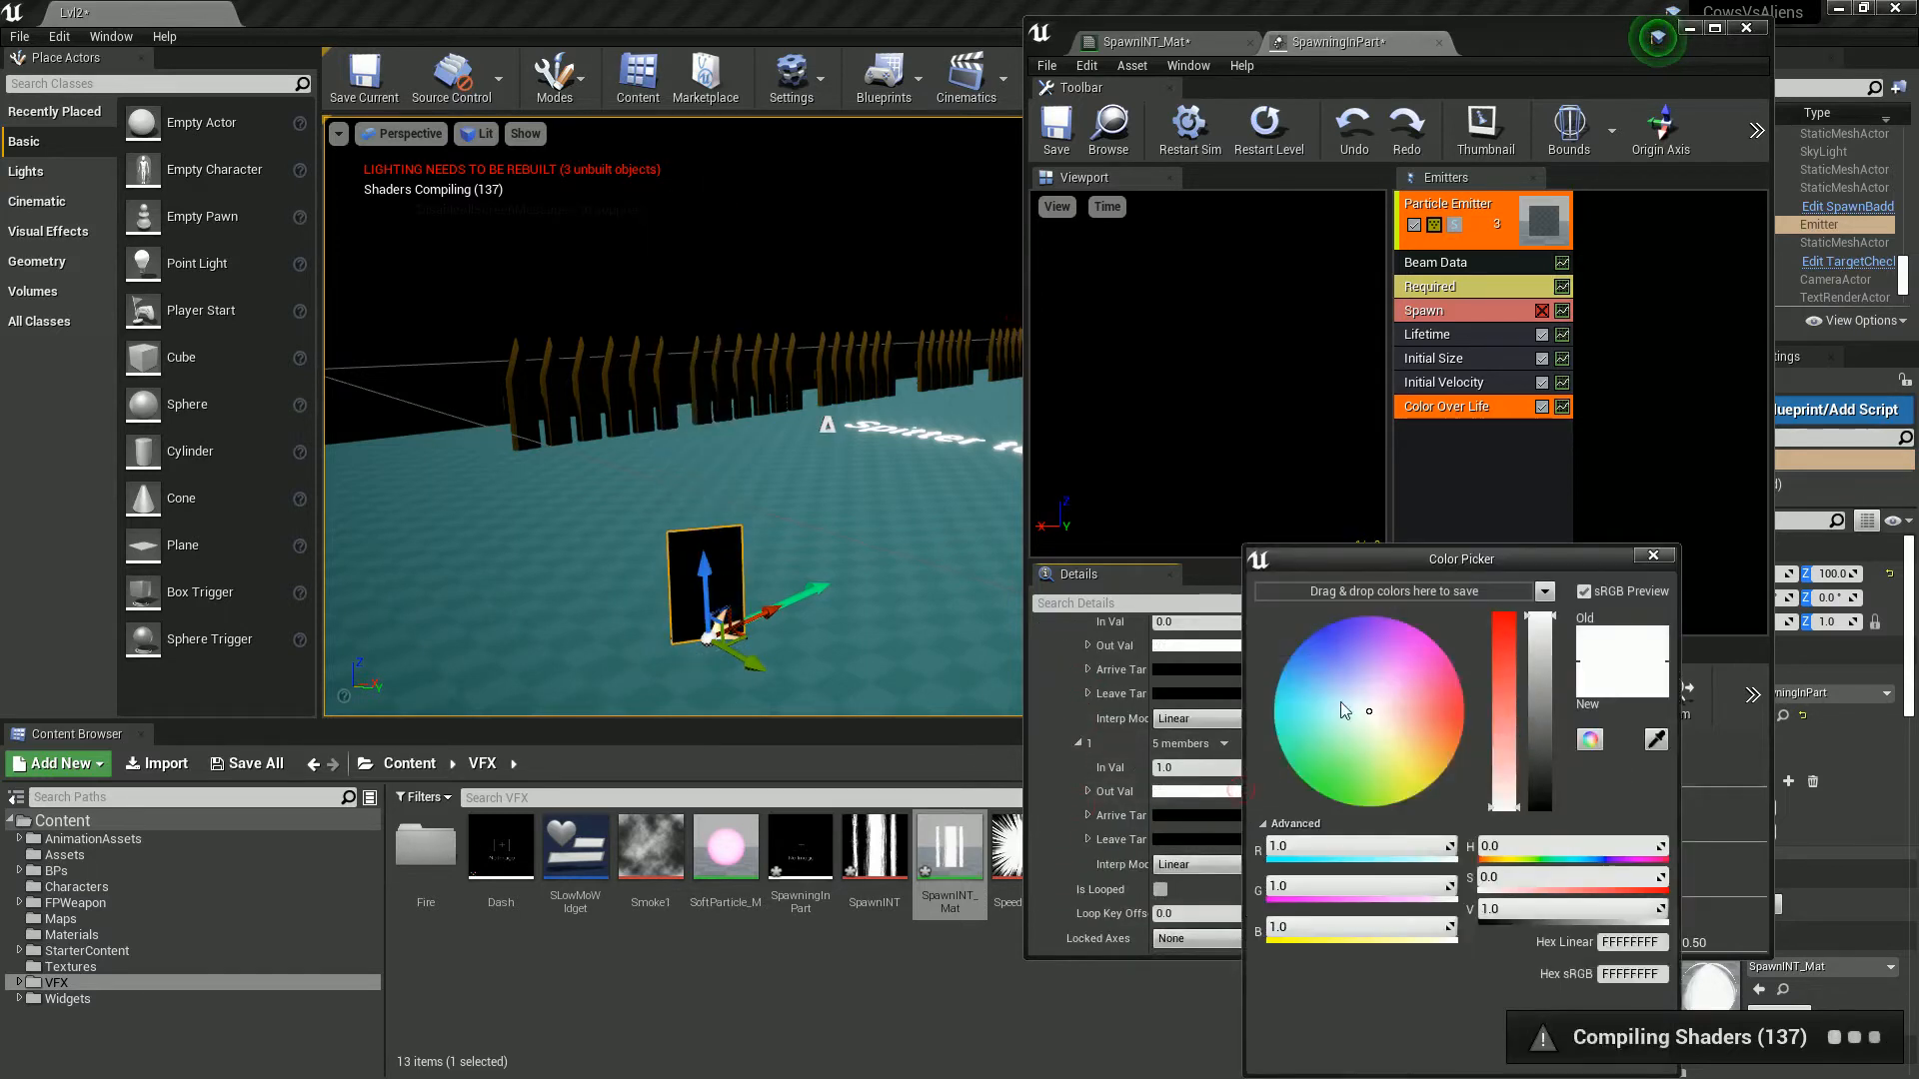
{"action": "left_click_drag", "start_coordinate": [1370, 713], "coordinate": [1415, 572]}
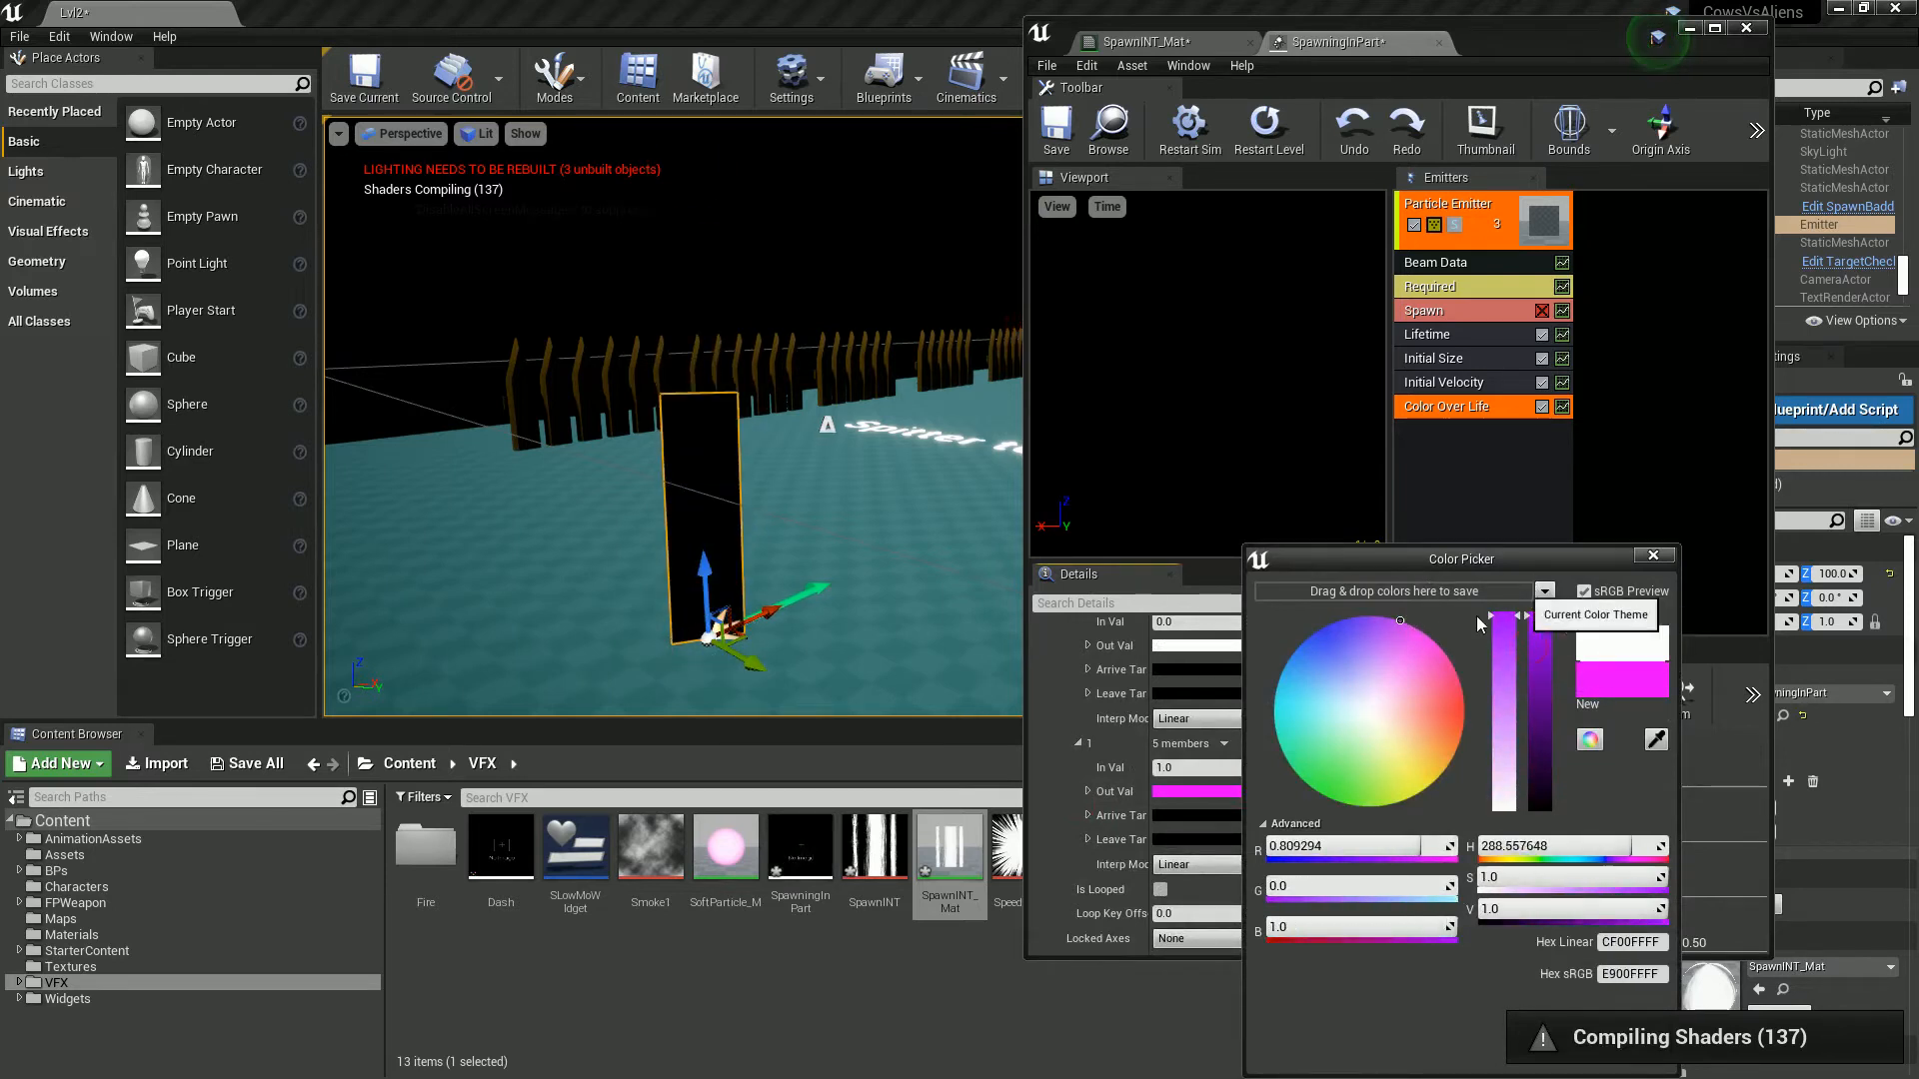
{"action": "left_click_drag", "start_coordinate": [1393, 622], "coordinate": [1508, 376]}
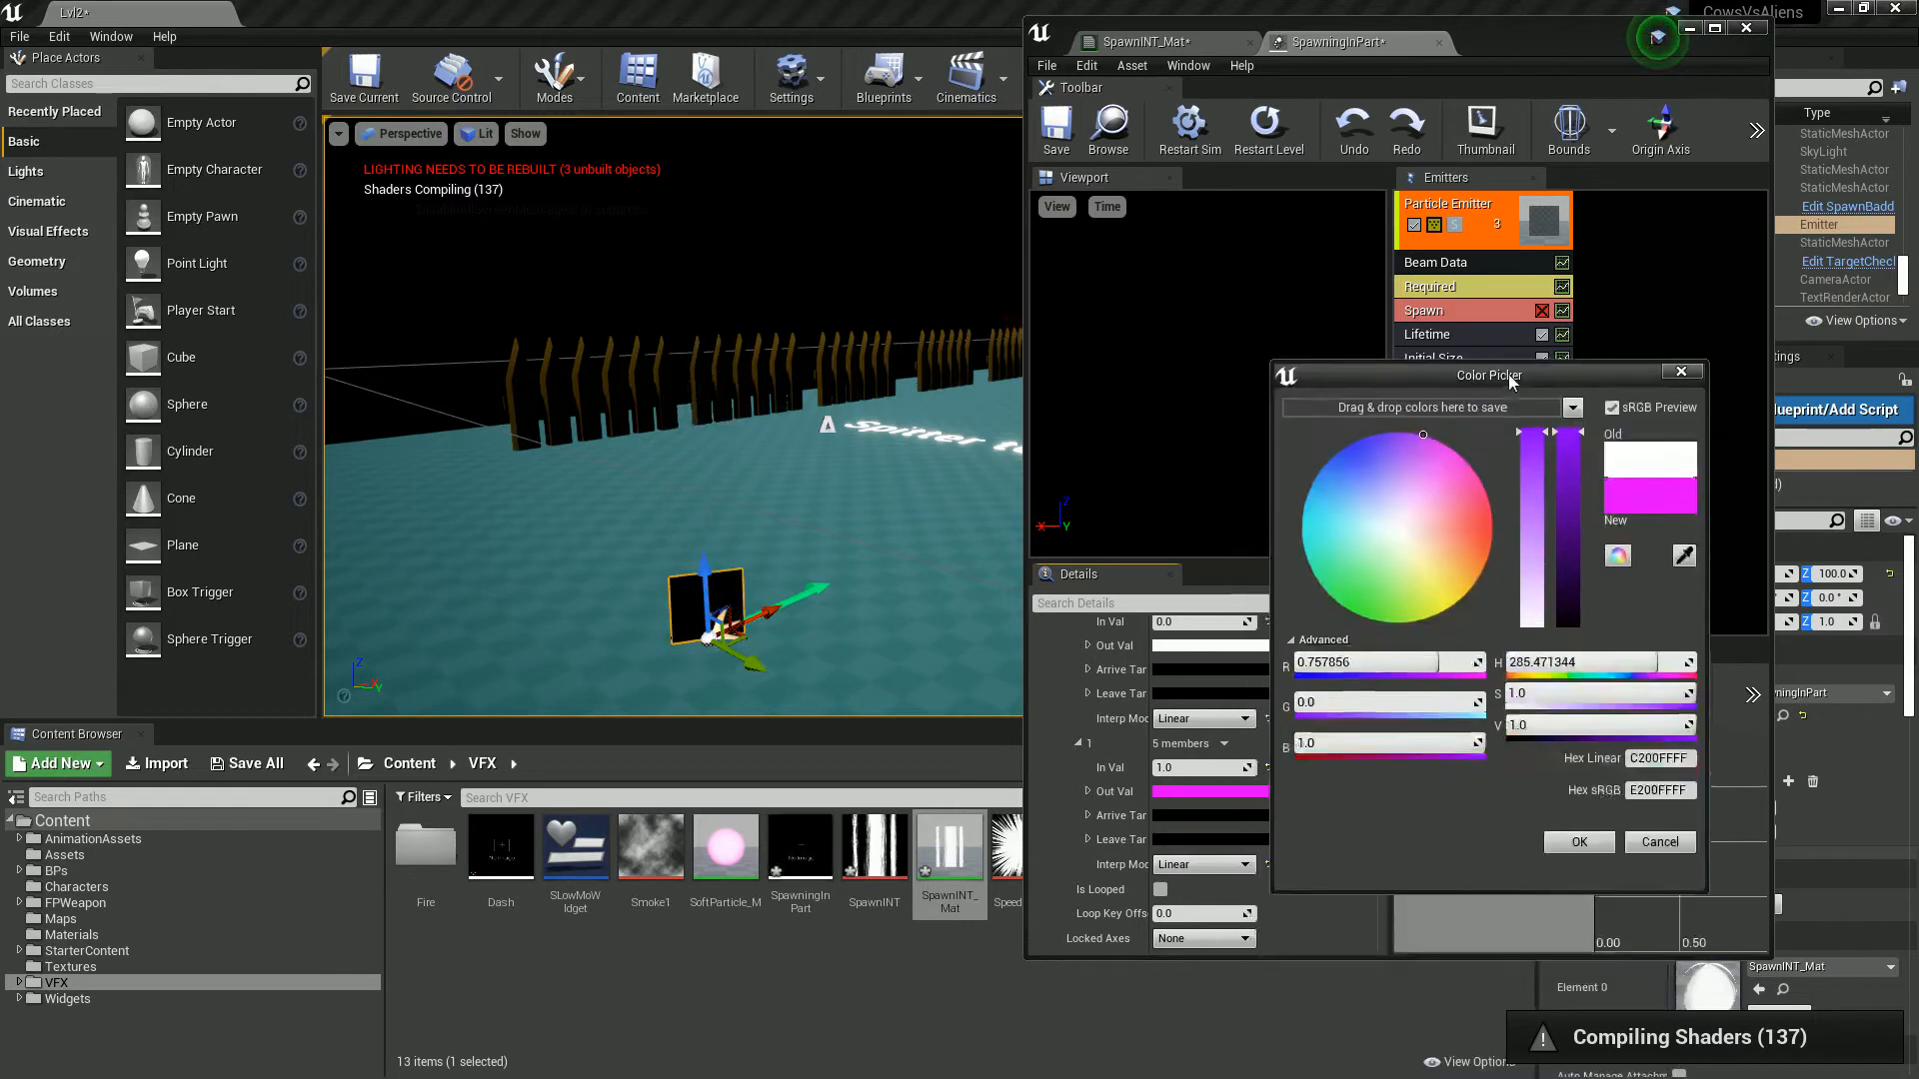
{"action": "left_click", "coordinate": [1571, 843]}
Step: Set the Alpha Over Life curve's In Val to 0.5 for point 0 and 0.9 for point 1
{"action": "scroll", "coordinate": [1060, 830], "scroll_direction": "down", "scroll_amount": 5}
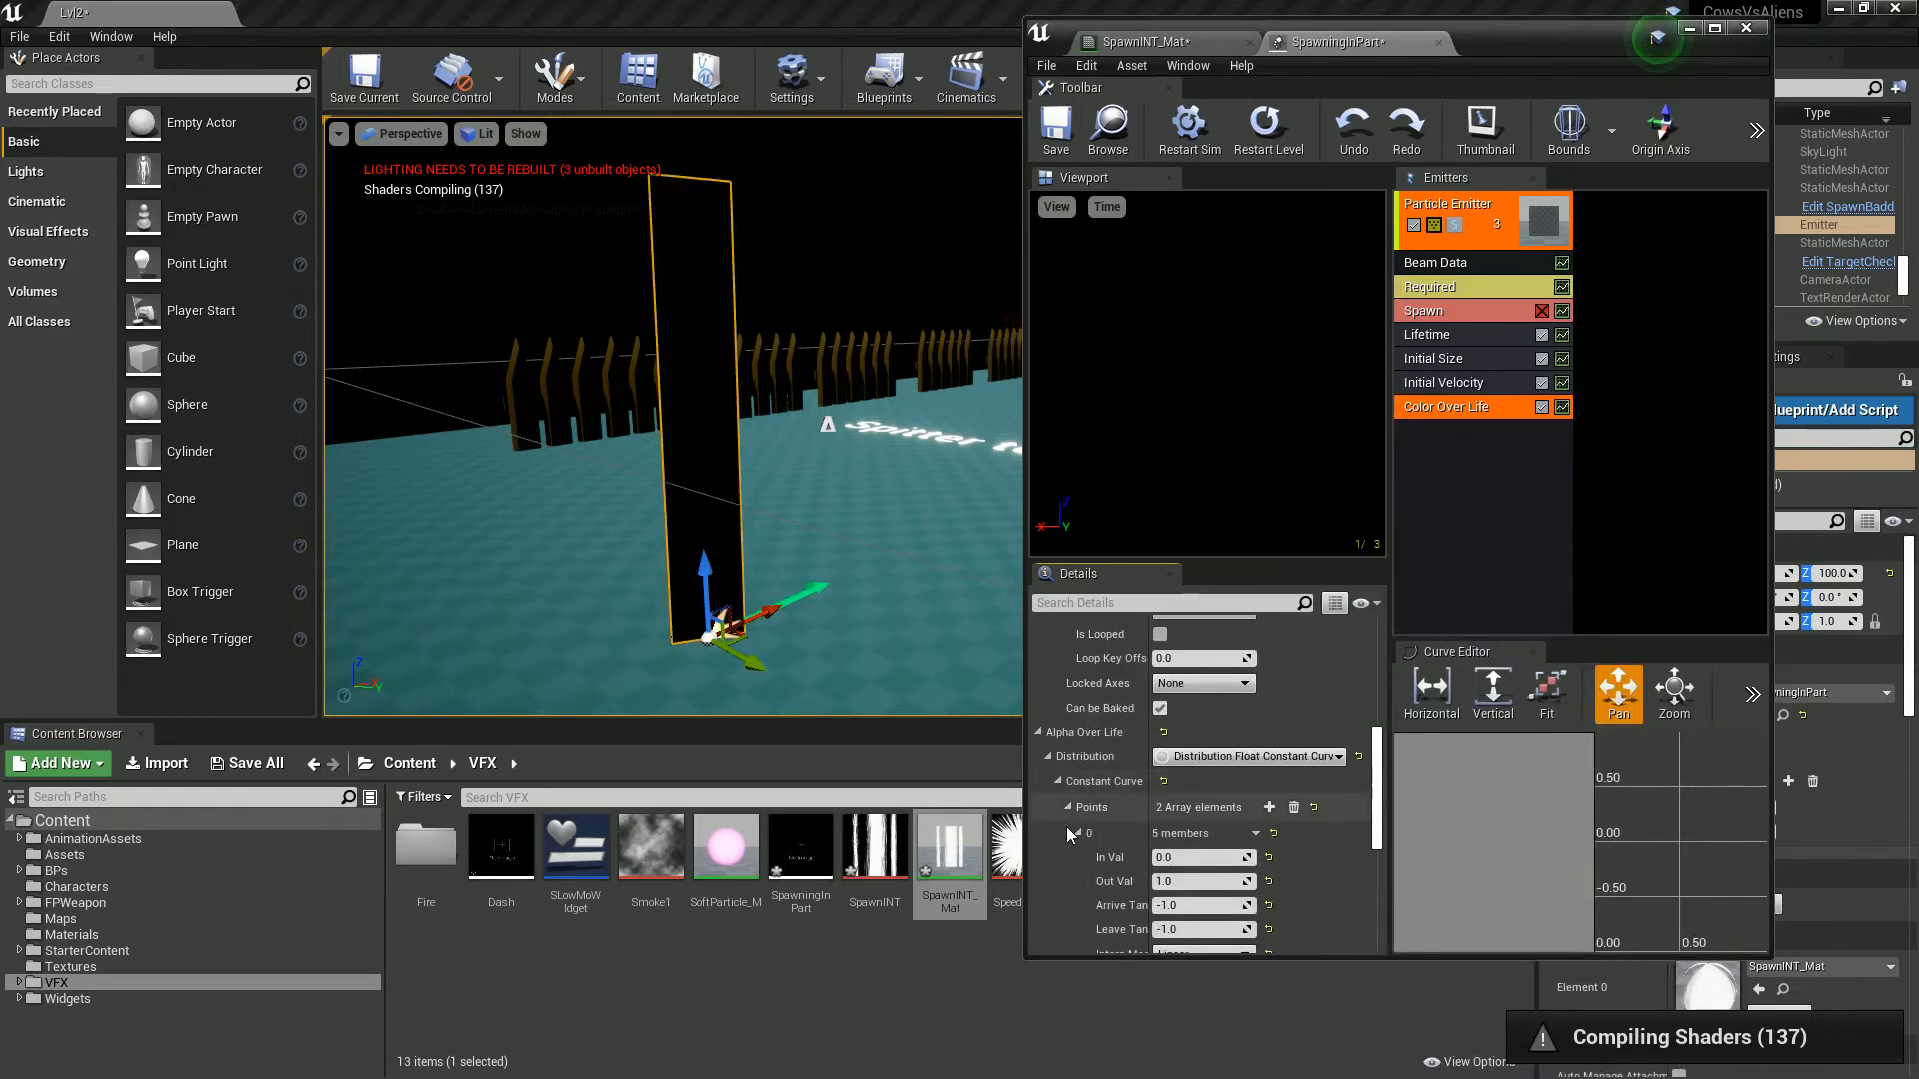
{"action": "scroll", "coordinate": [1069, 818], "scroll_direction": "down", "scroll_amount": 2}
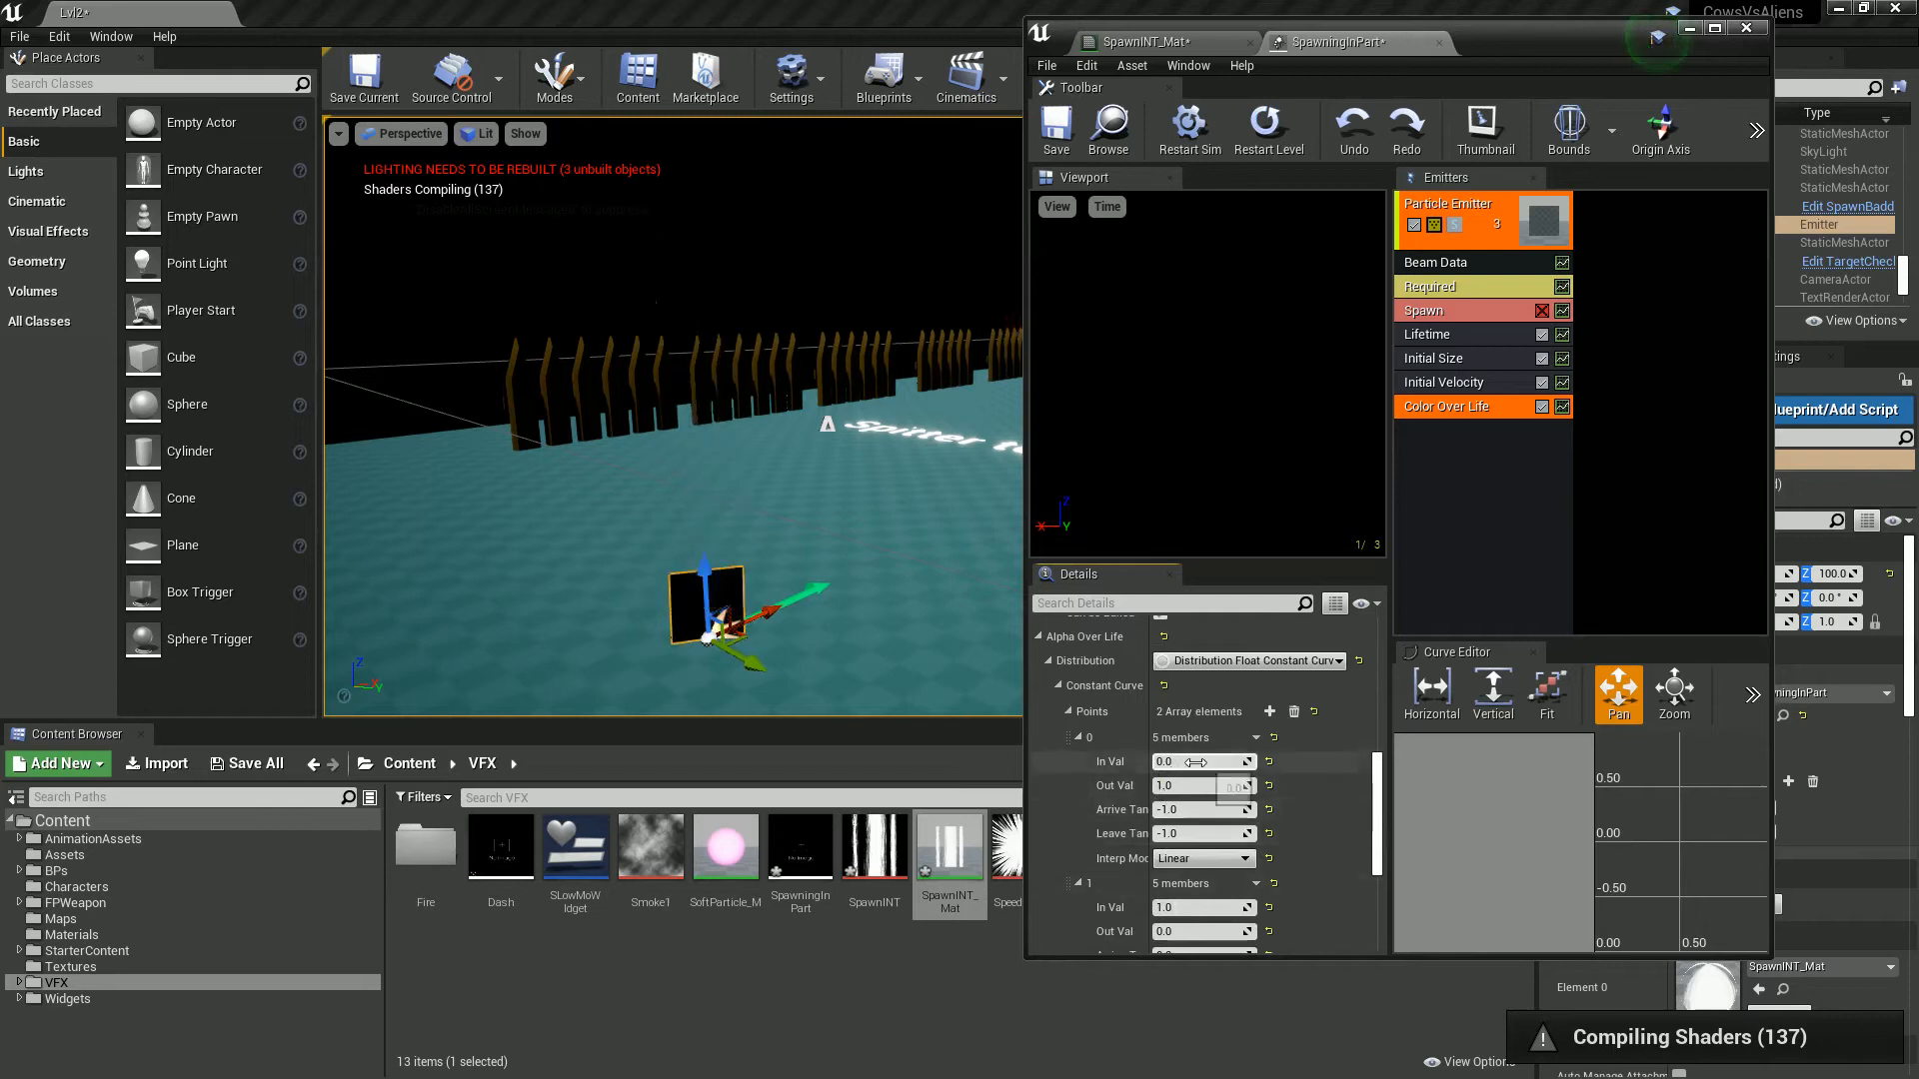
{"action": "type", "text": "0."}
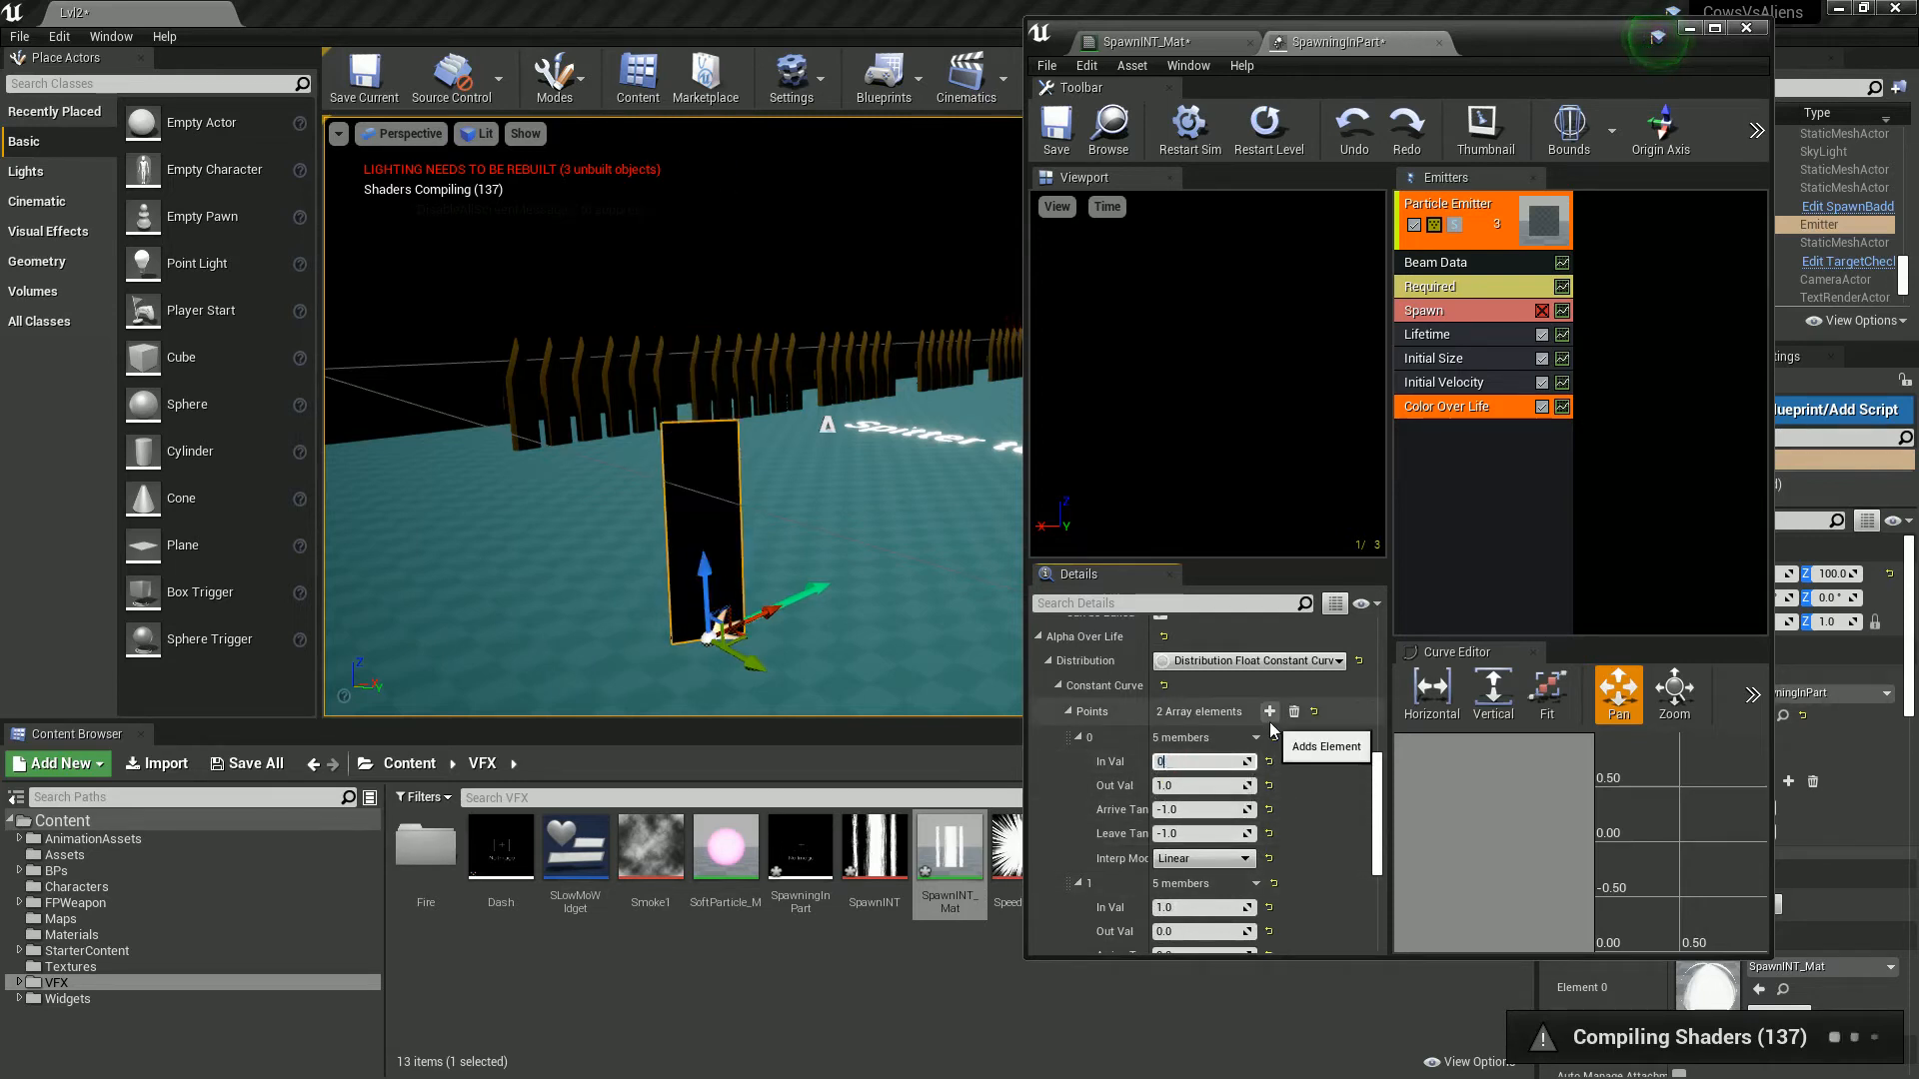
{"action": "type", "text": "5"}
{"action": "key", "text": "Return"}
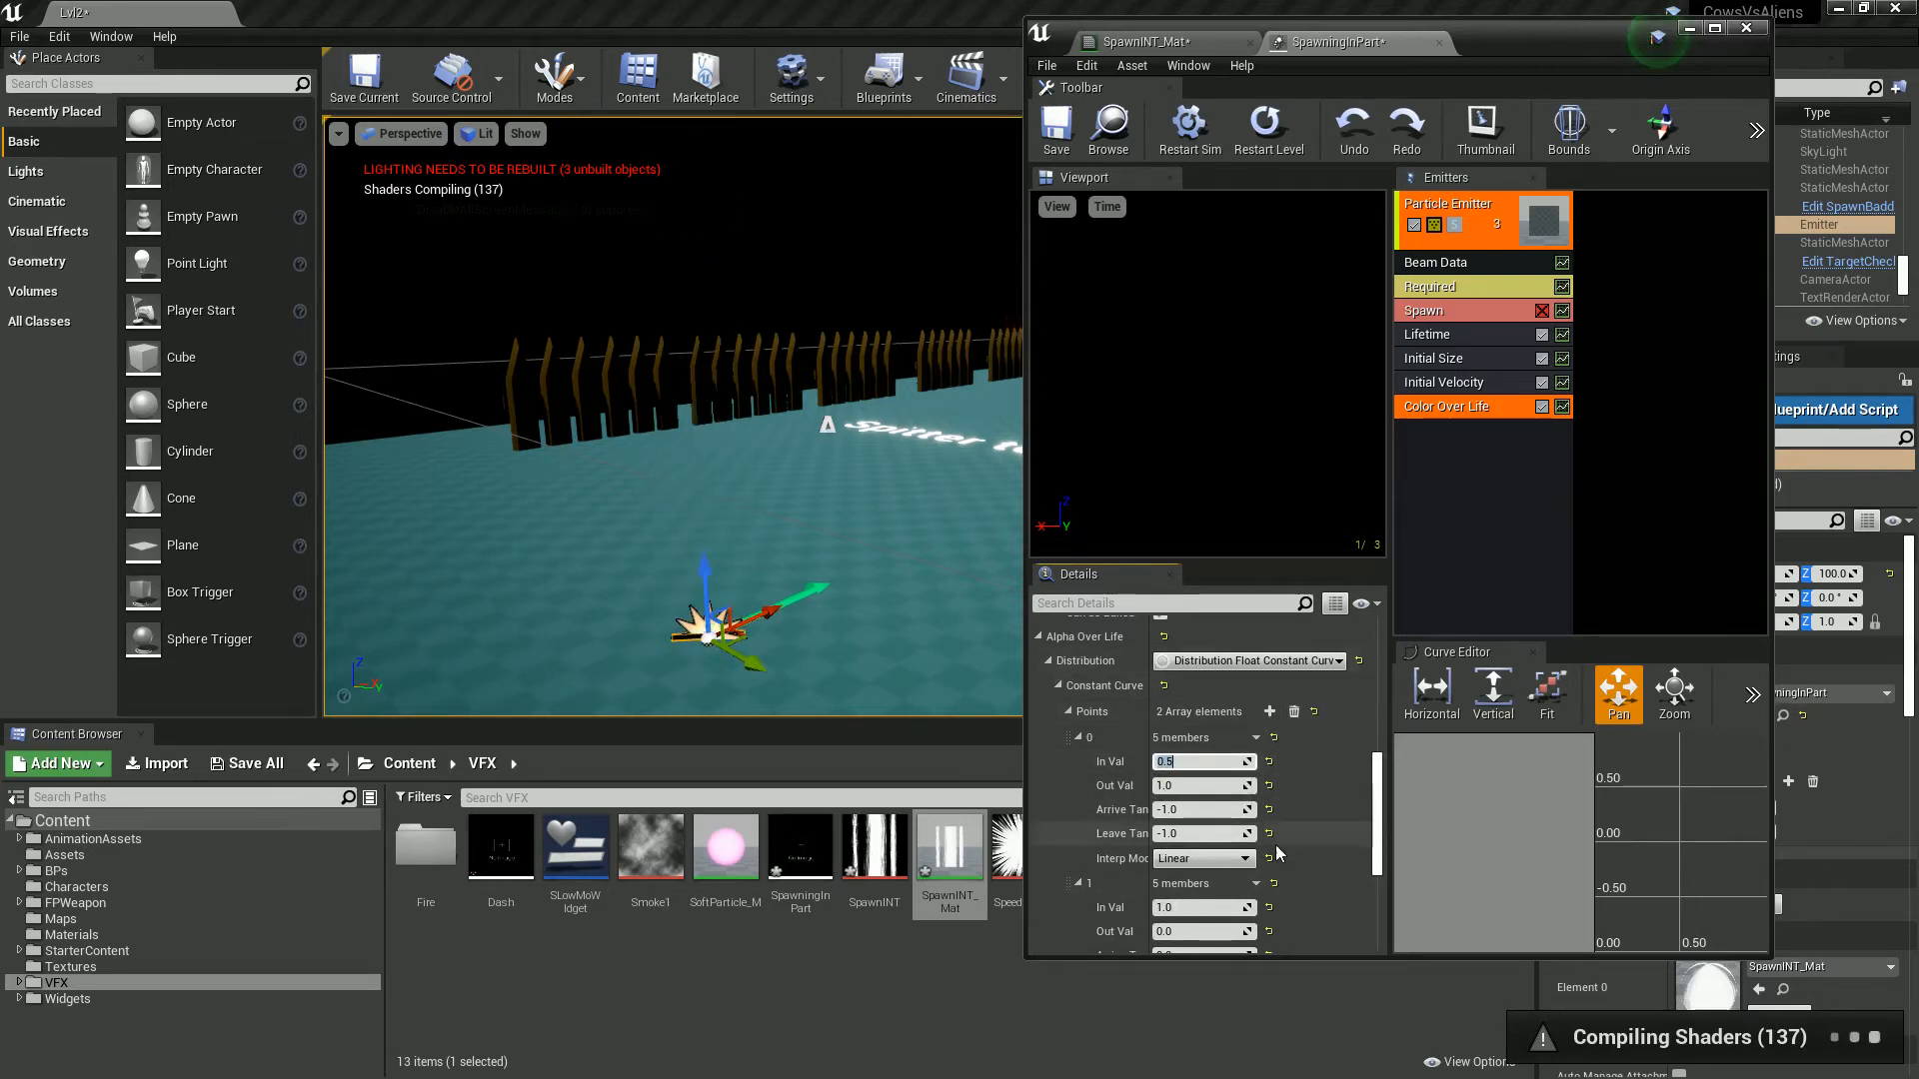
{"action": "left_click", "coordinate": [1194, 909]}
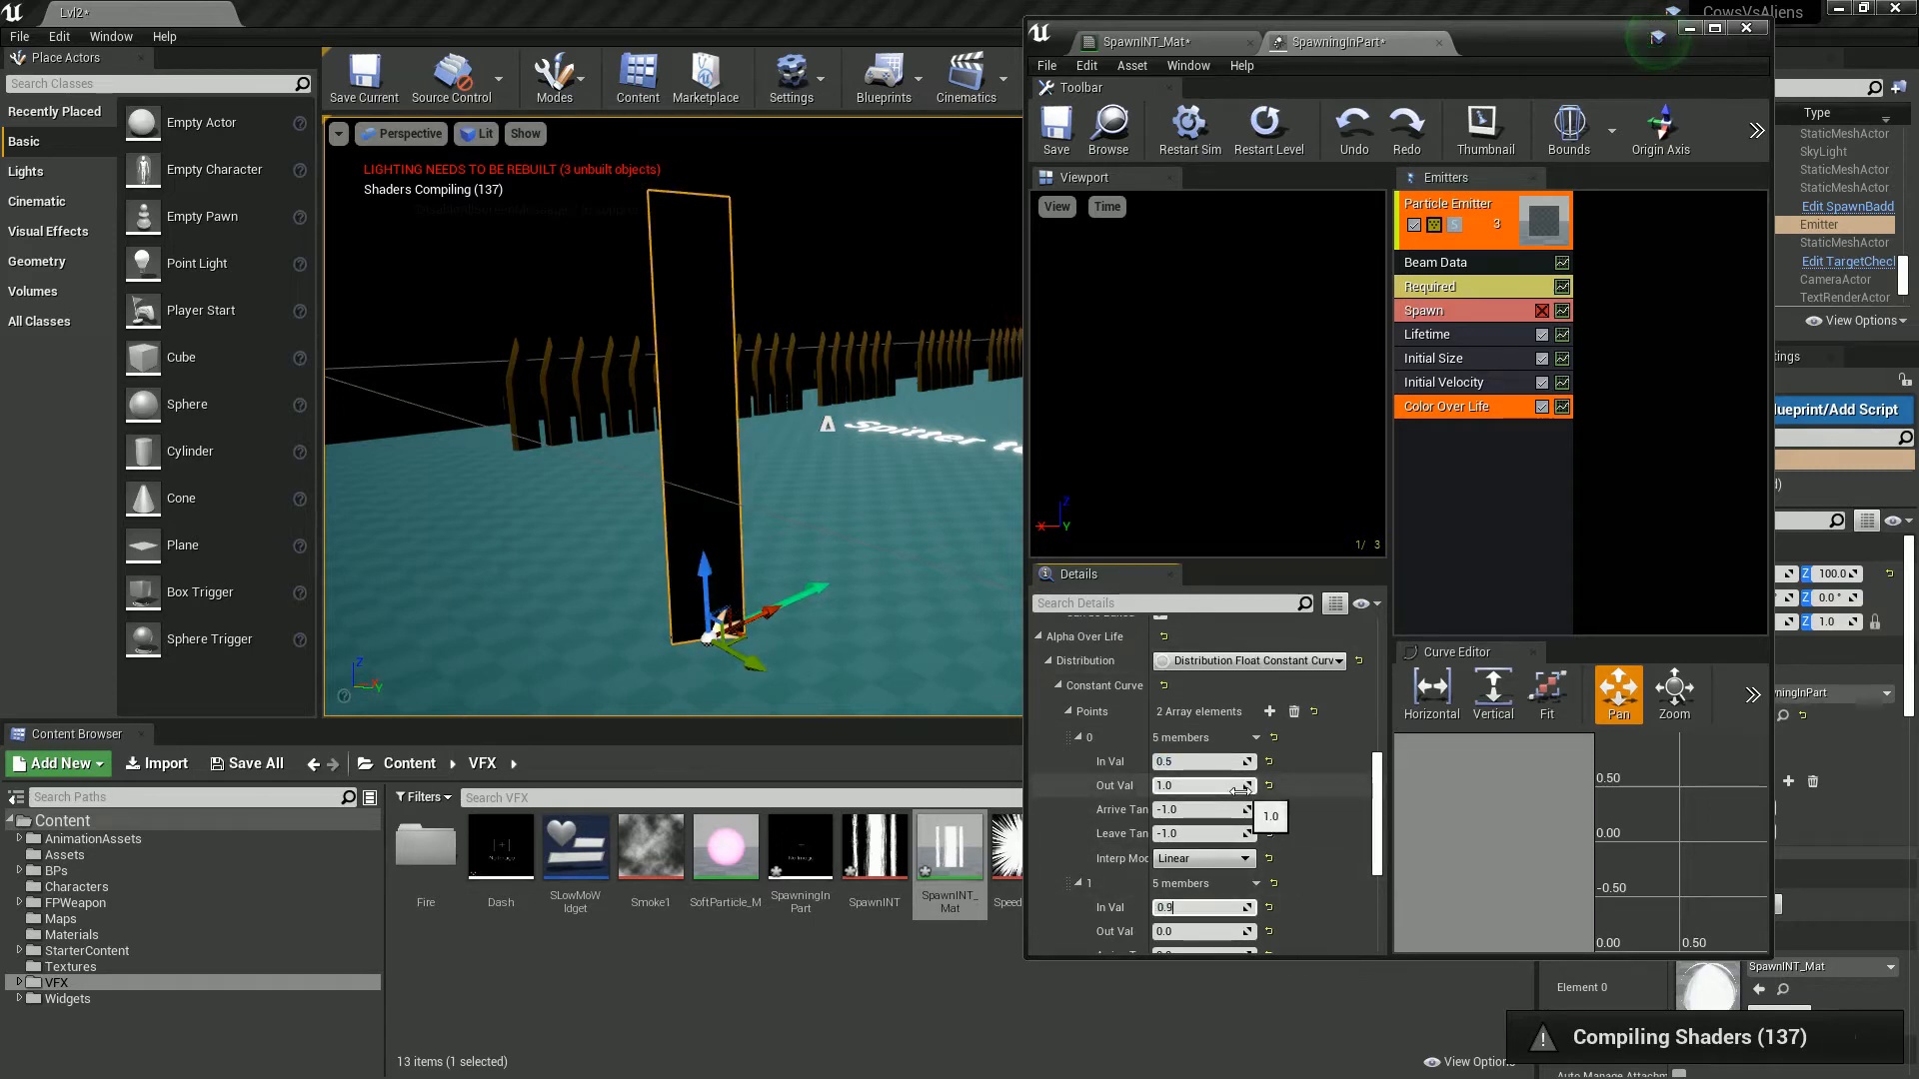
{"action": "left_click", "coordinate": [1340, 779]}
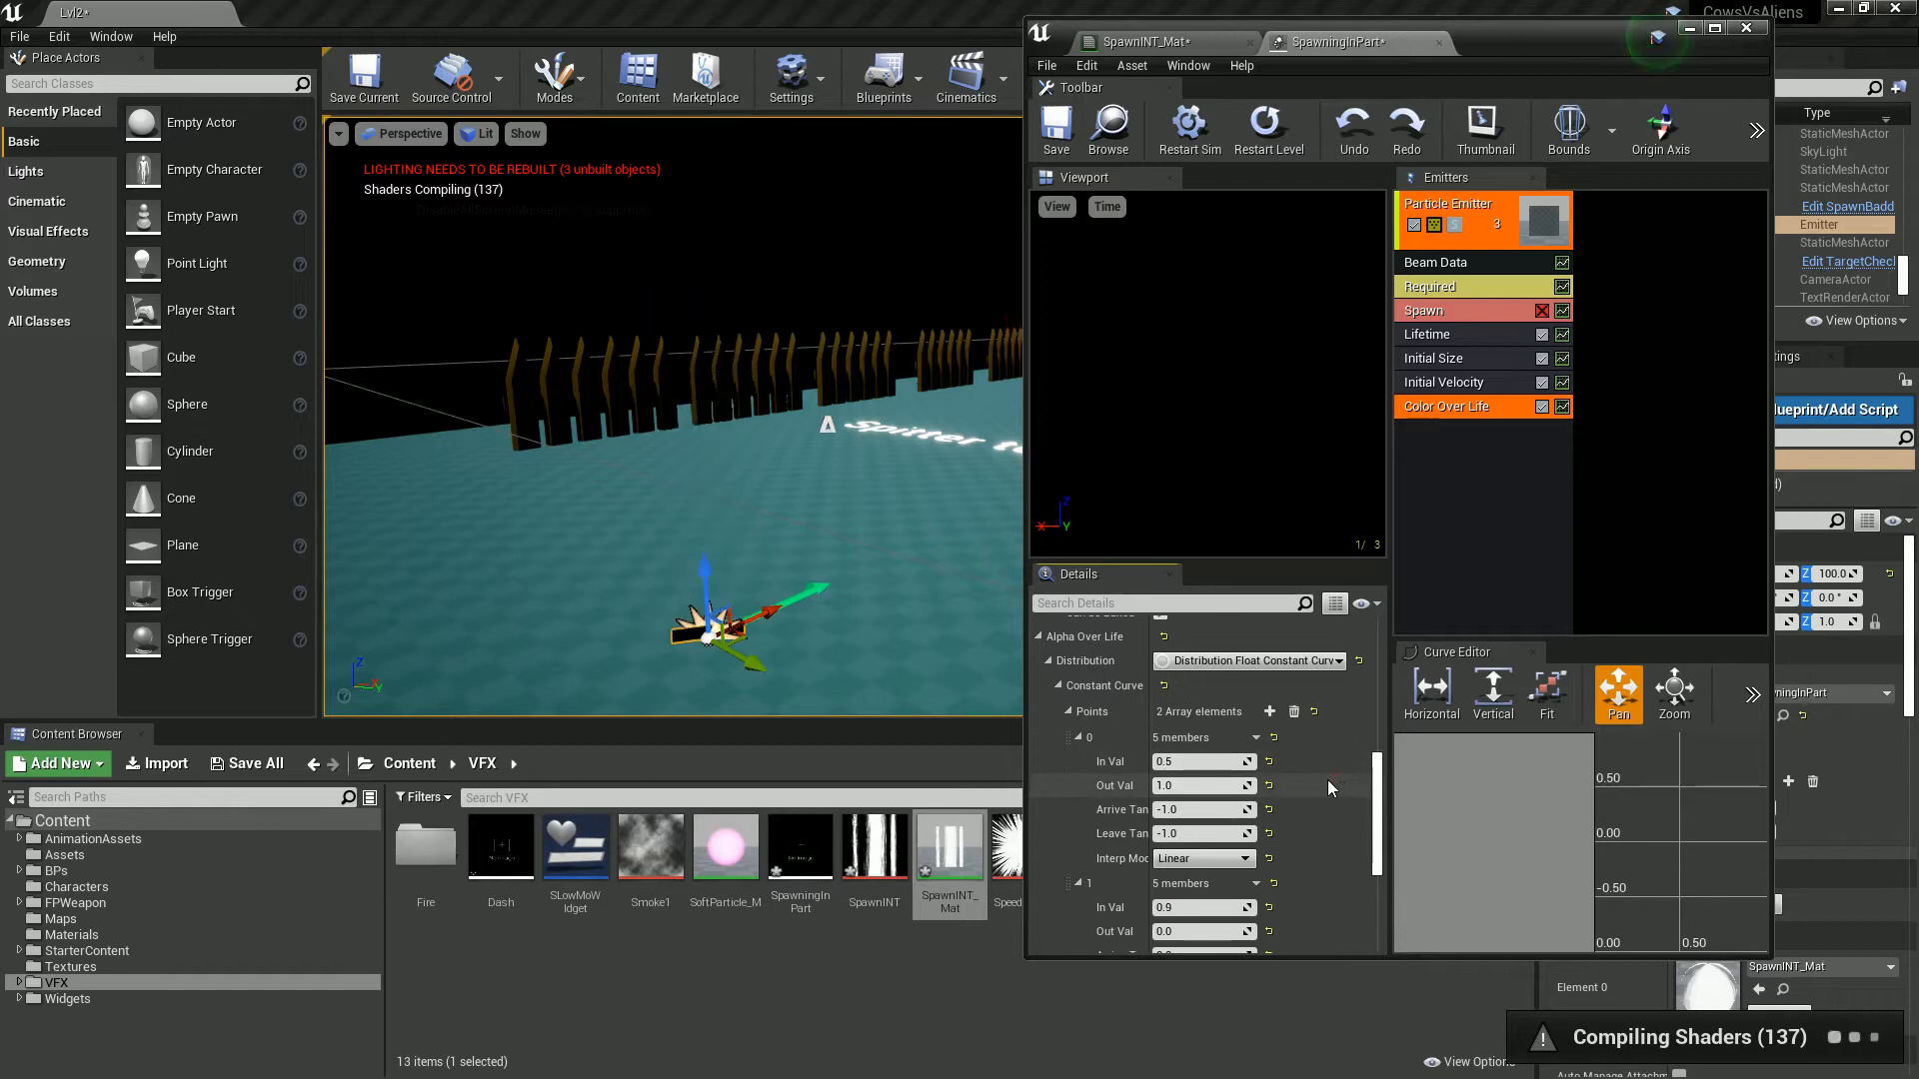
{"action": "right_click_drag", "start_coordinate": [773, 478], "coordinate": [760, 454]}
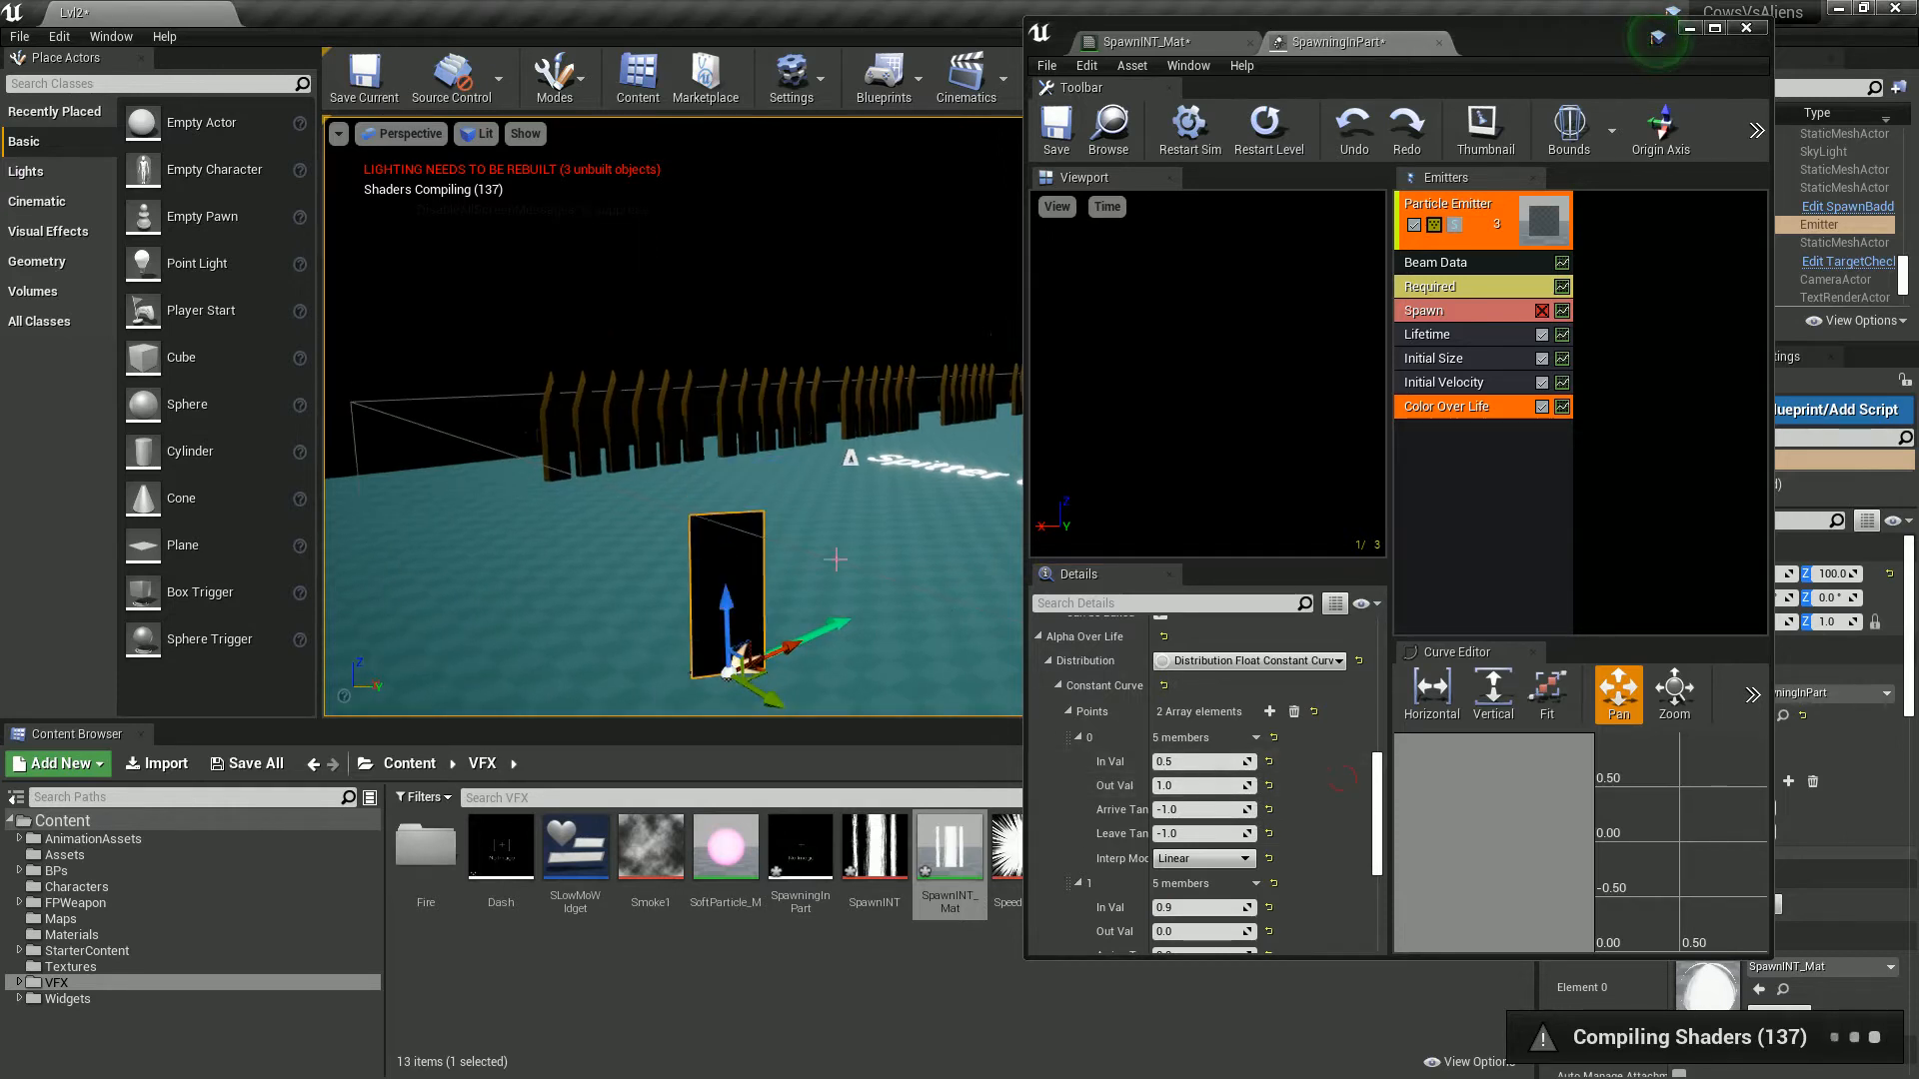
{"action": "scroll", "coordinate": [1088, 805], "scroll_direction": "down", "scroll_amount": 3}
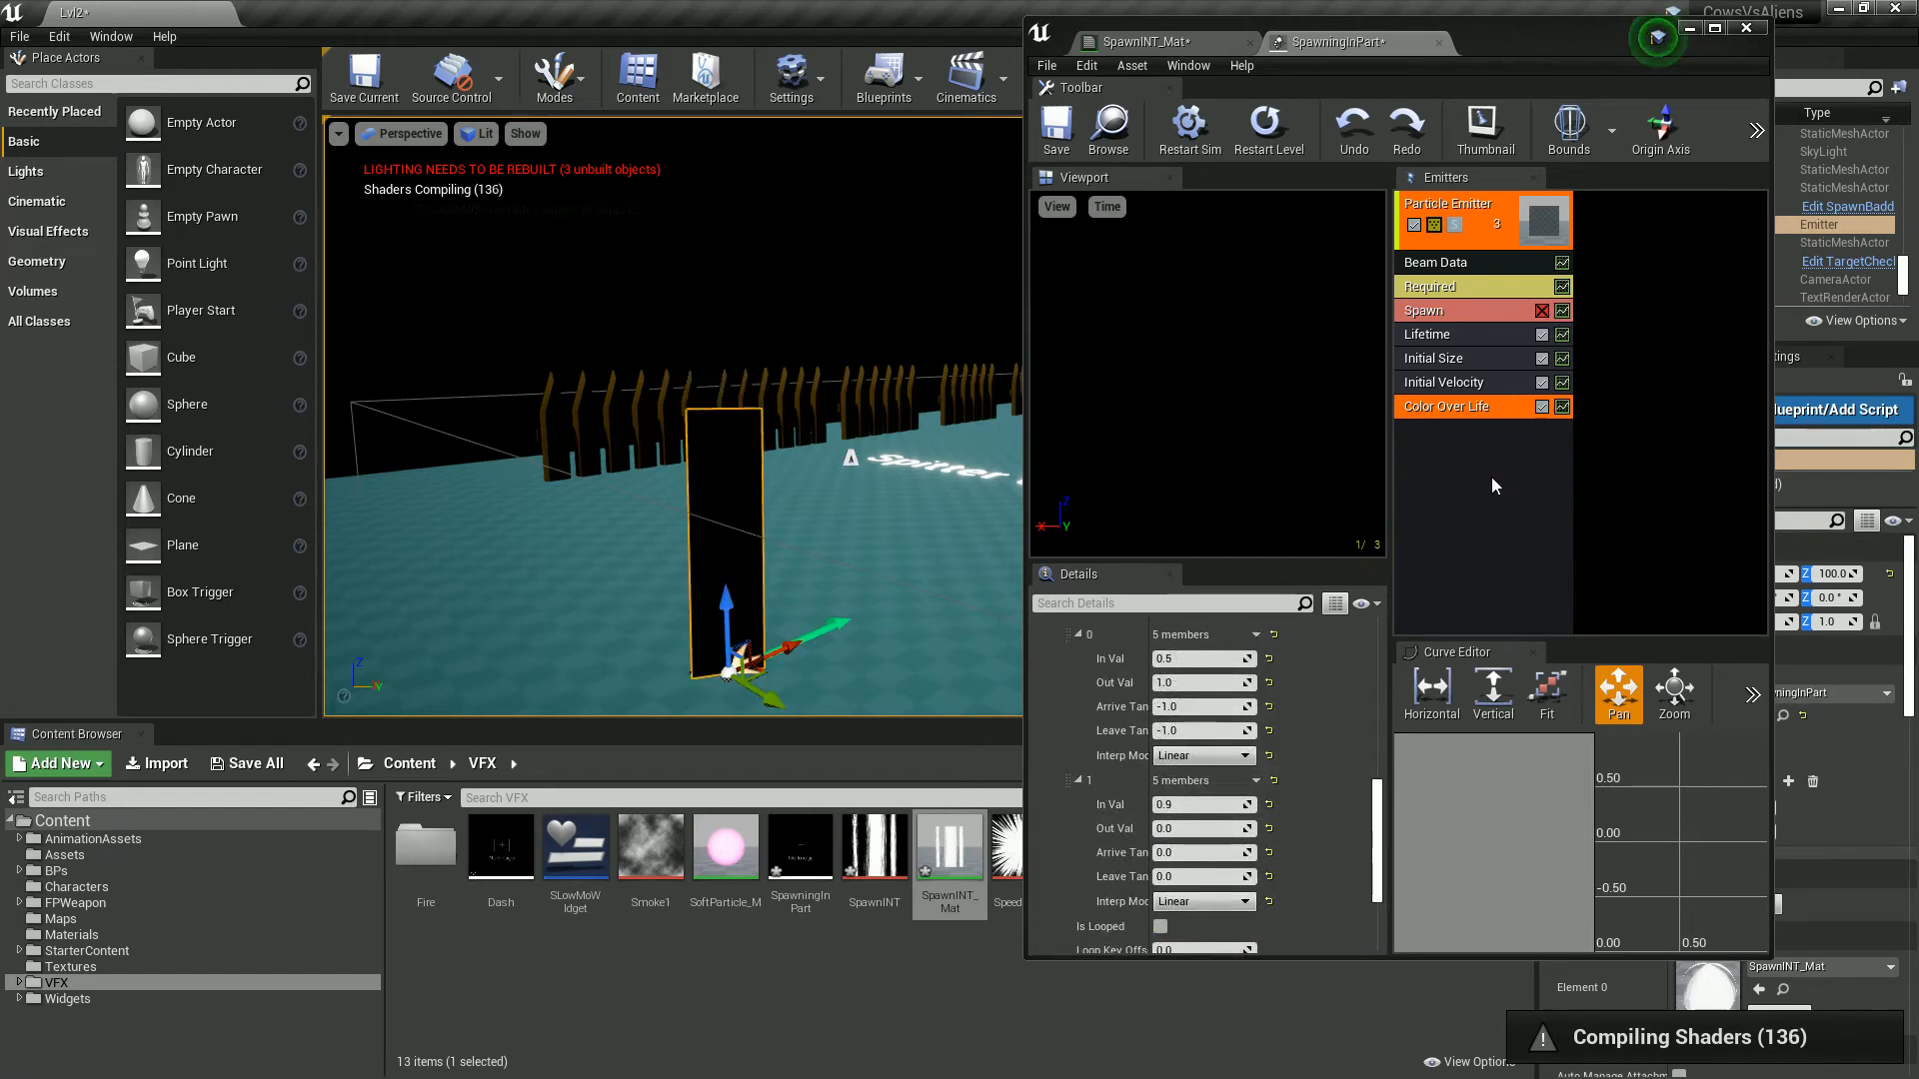
{"action": "left_click", "coordinate": [1433, 290]}
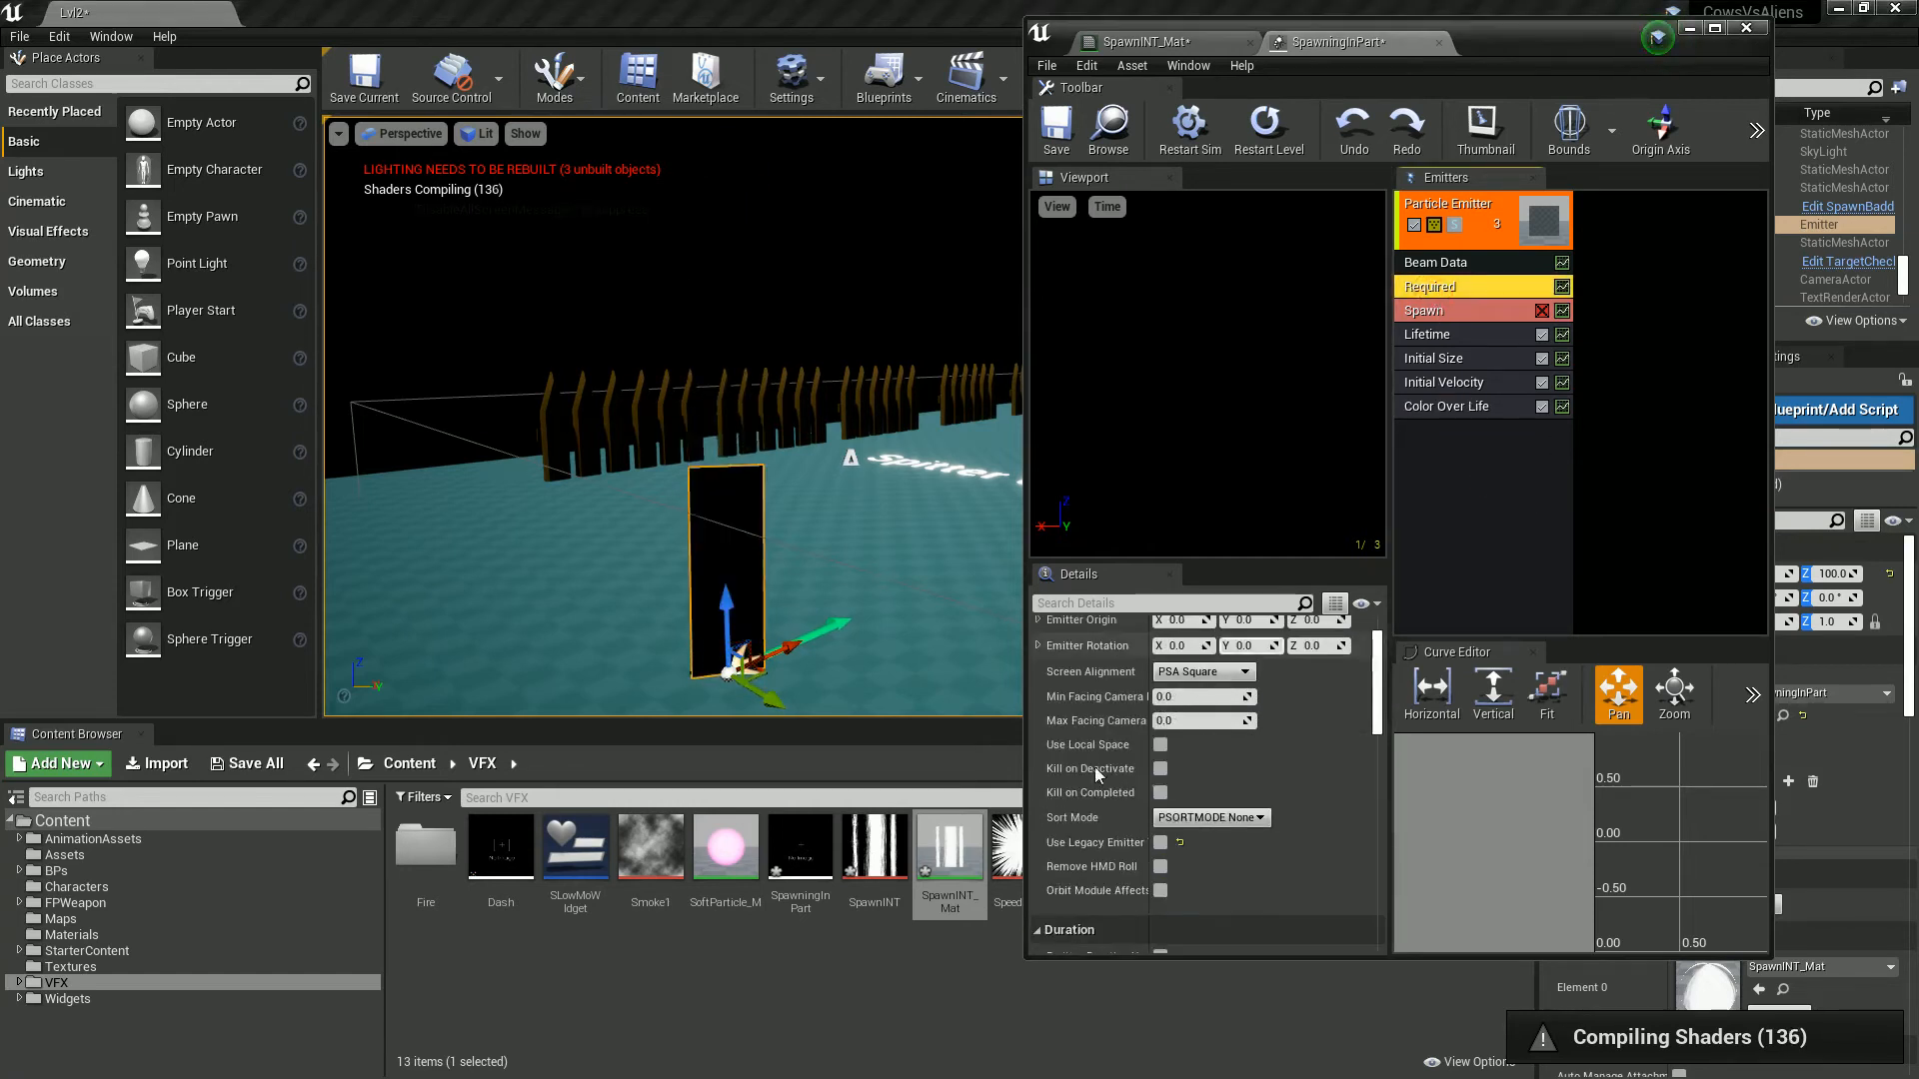
{"action": "scroll", "coordinate": [1092, 766], "scroll_direction": "up", "scroll_amount": 3}
{"action": "left_click", "coordinate": [1483, 523]}
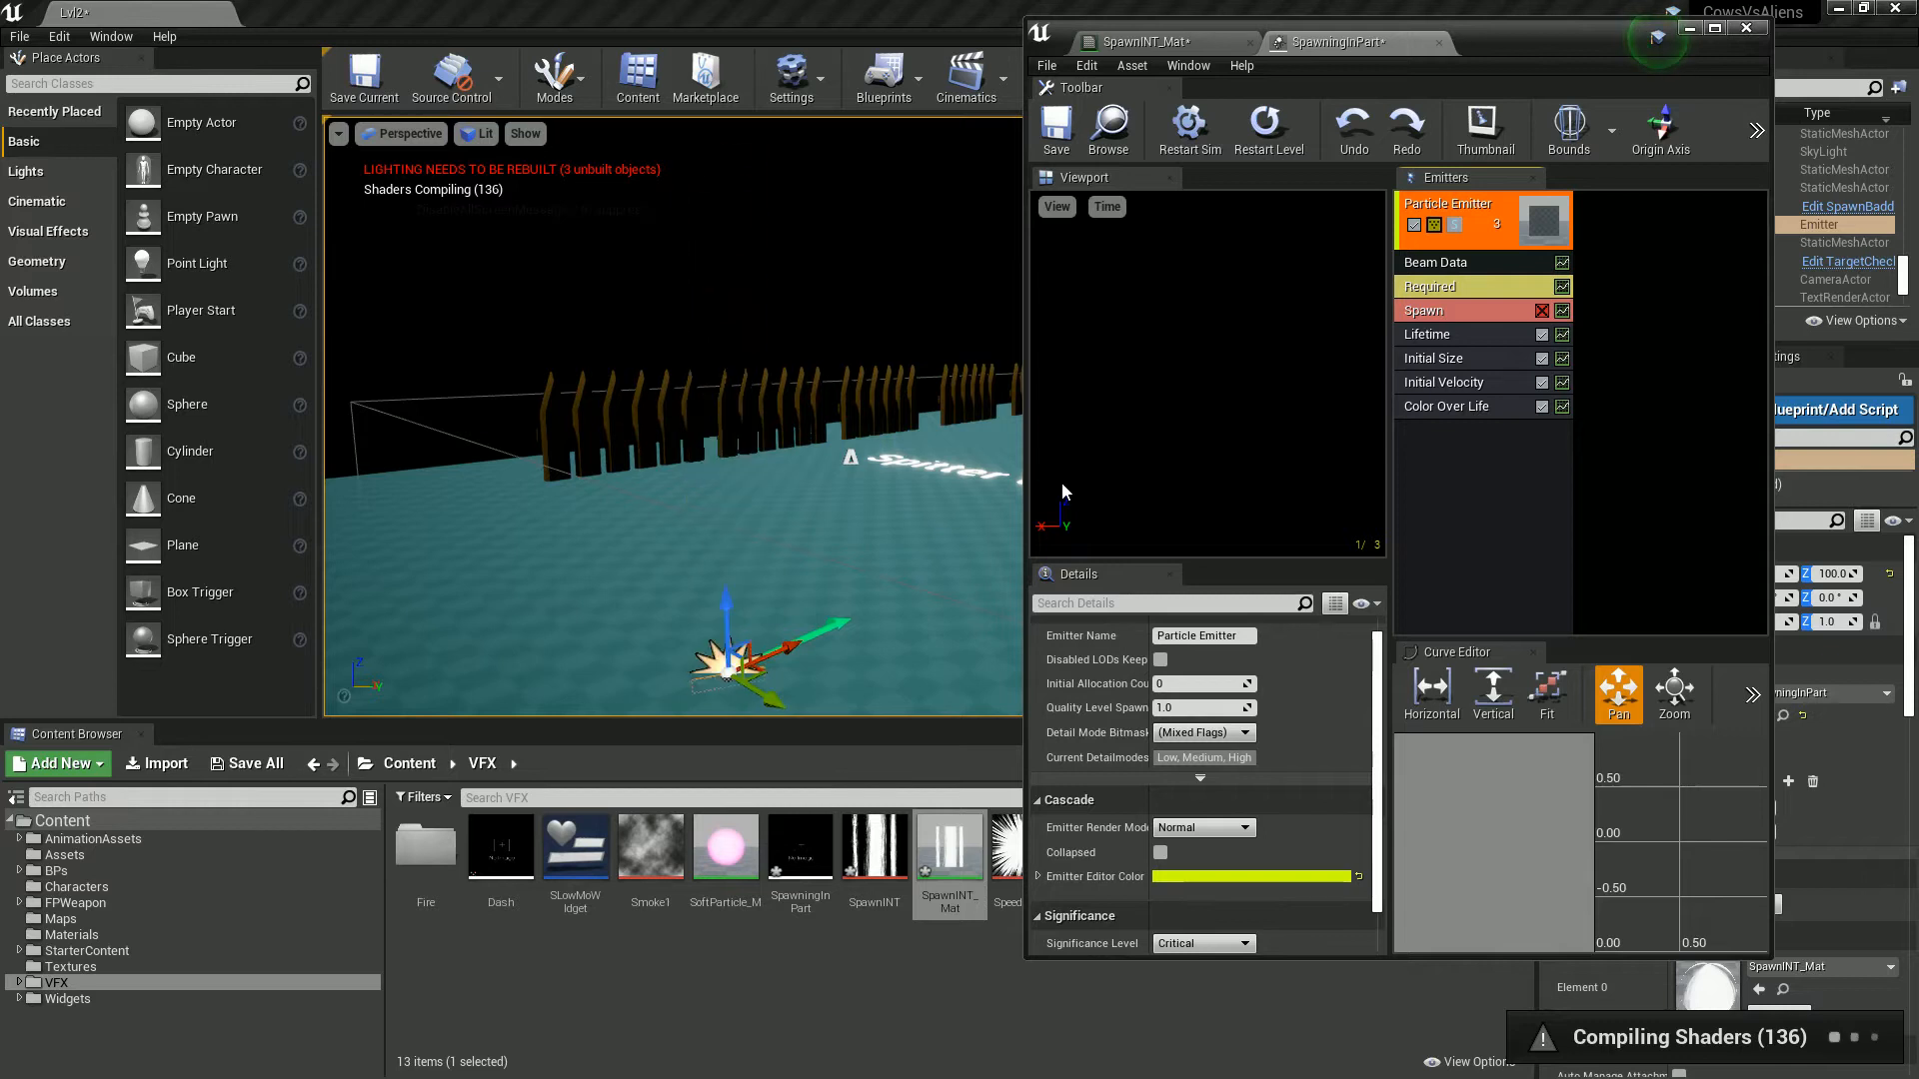
{"action": "right_click_drag", "start_coordinate": [794, 639], "coordinate": [837, 691]}
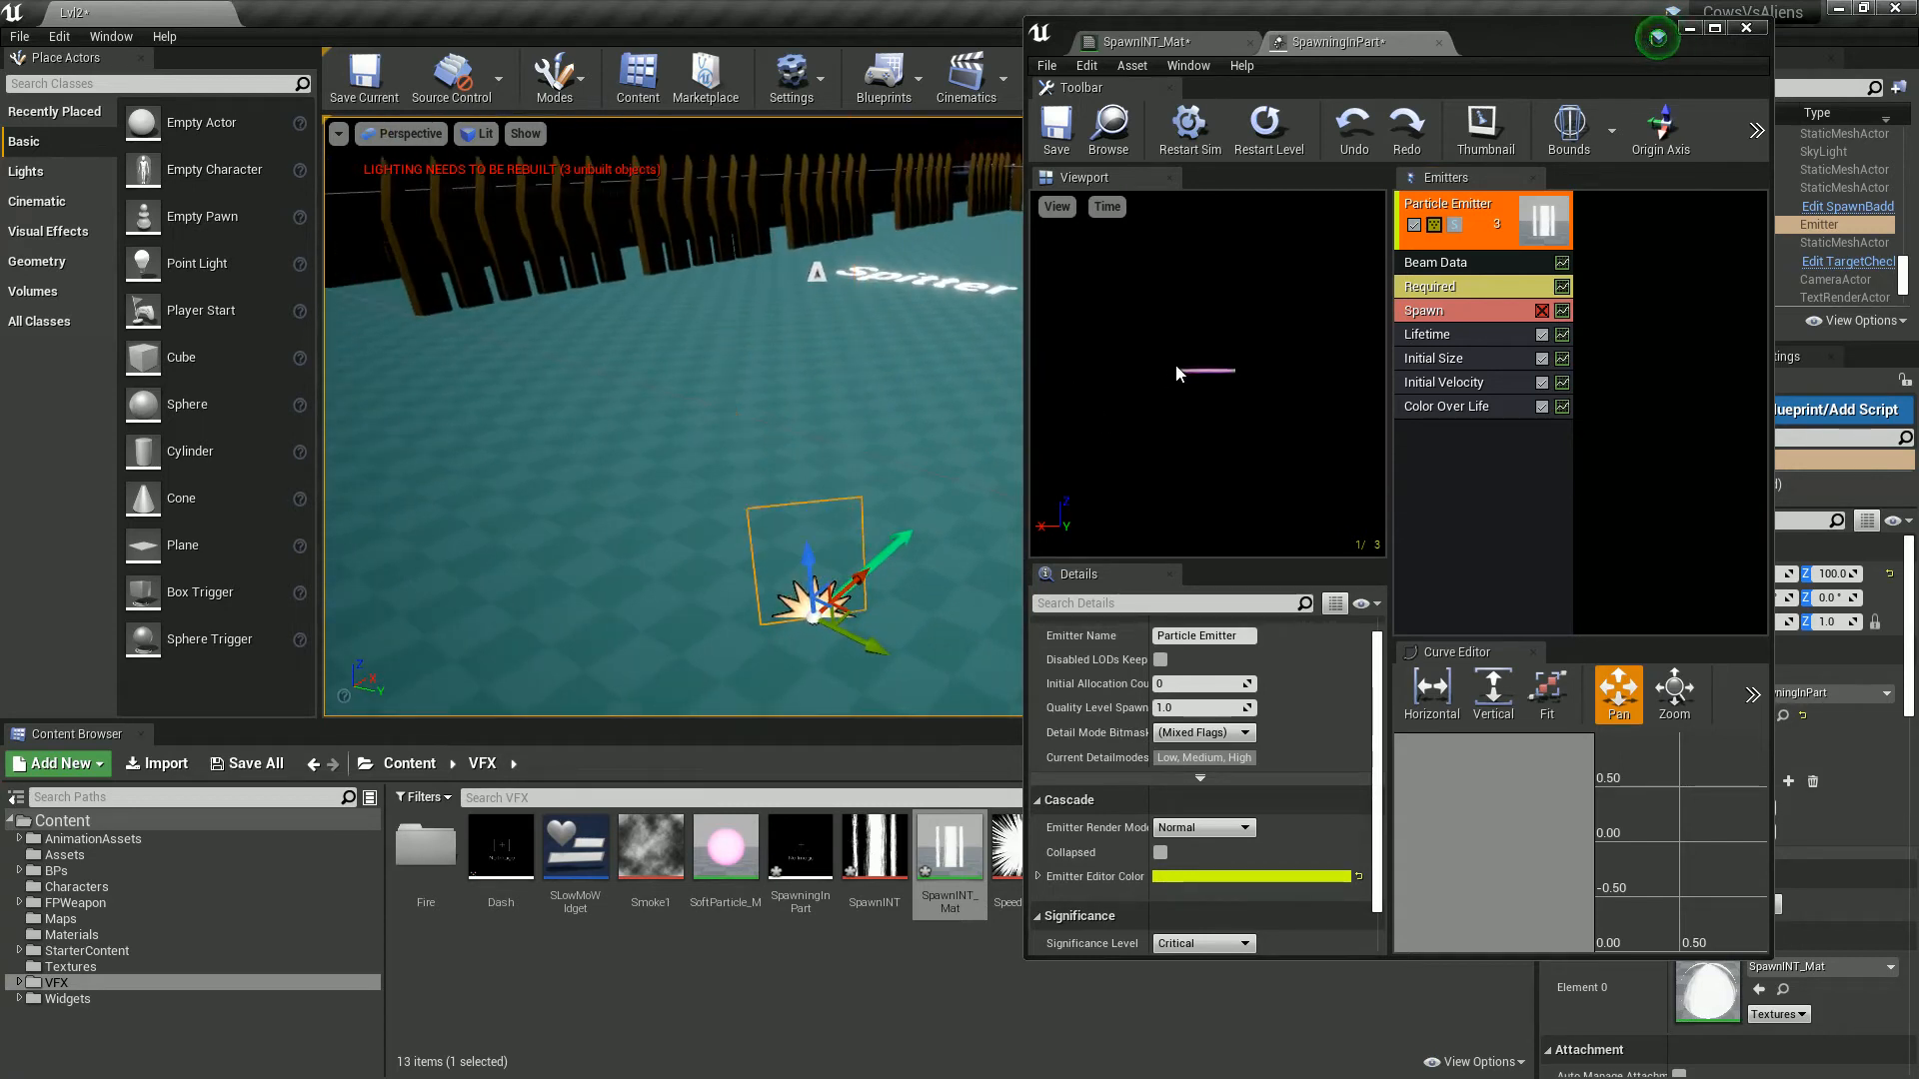
Step: Set the Beam Data module's beam method to Distance and view the placed emitter in the level
{"action": "left_click", "coordinate": [1429, 264]}
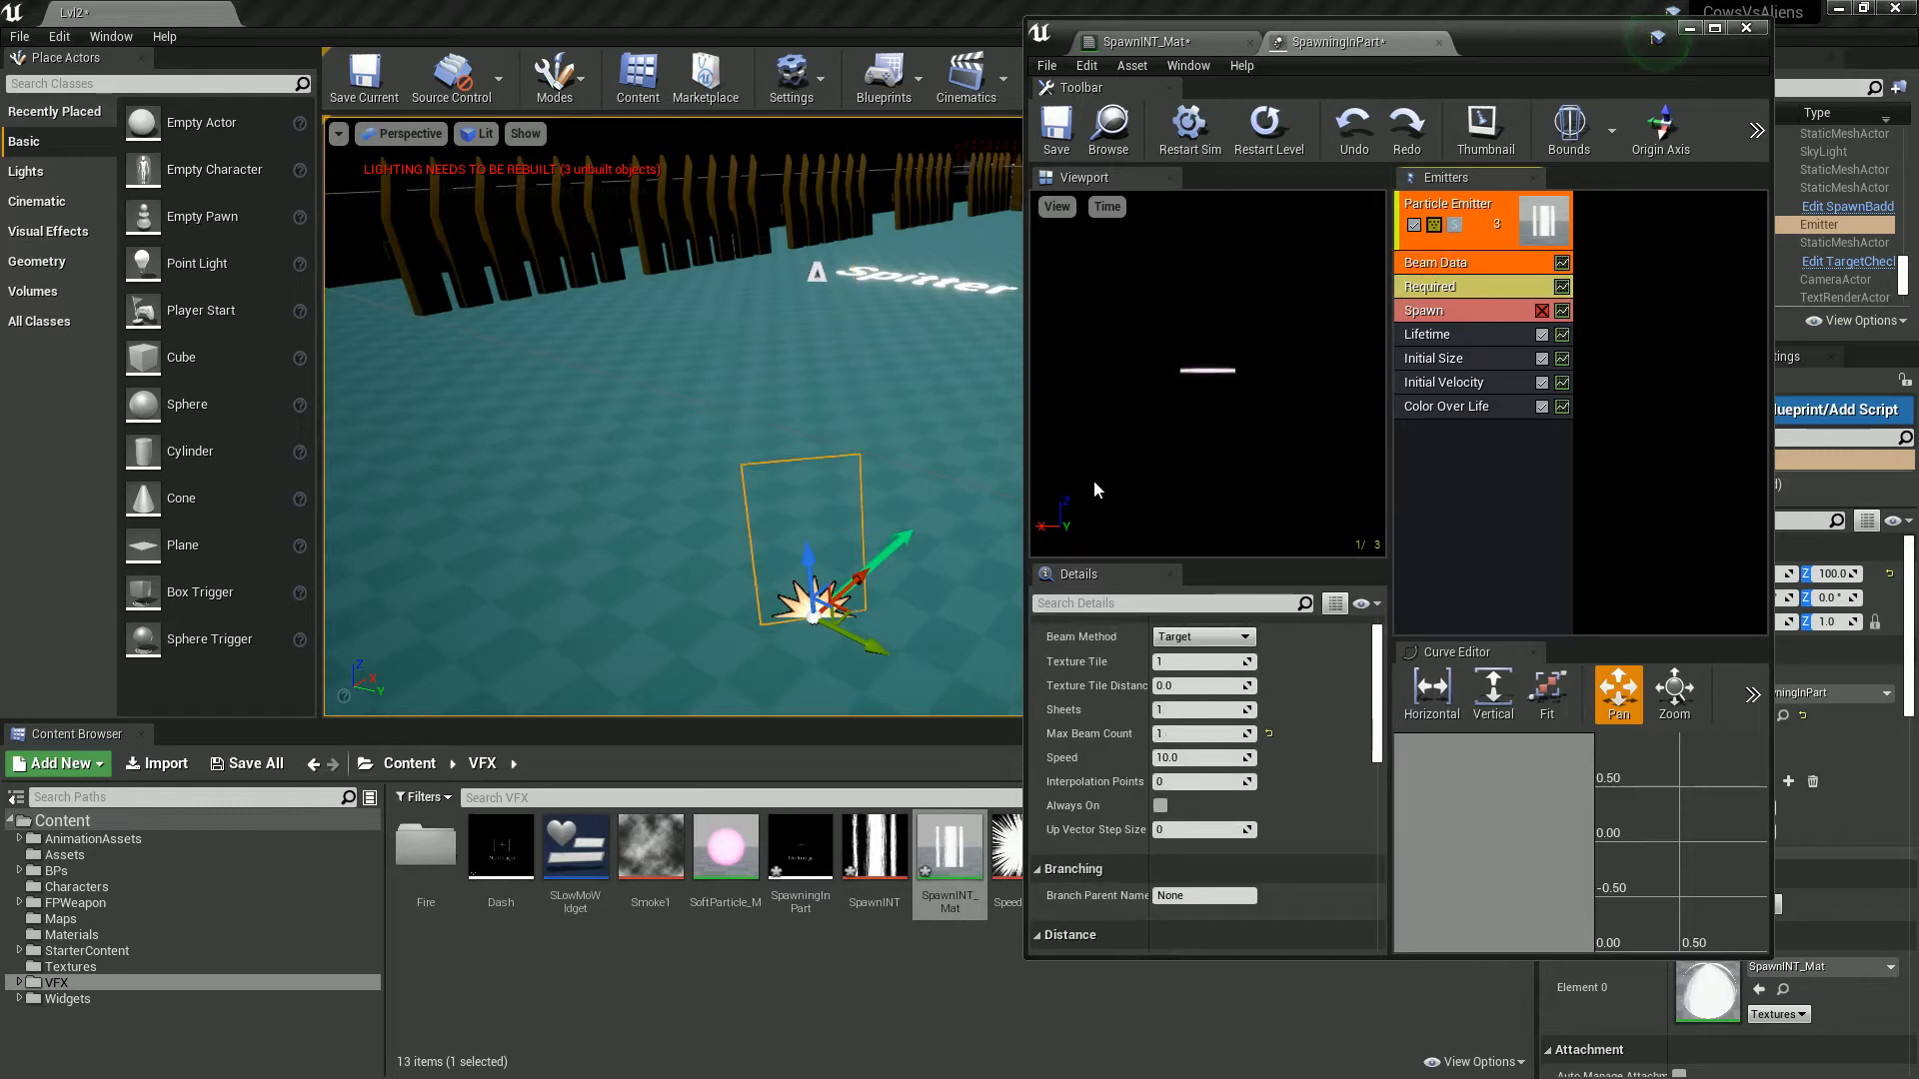
{"action": "left_click", "coordinate": [1219, 637]}
{"action": "left_click", "coordinate": [1179, 653]}
{"action": "right_click_drag", "start_coordinate": [828, 535], "coordinate": [802, 486]}
{"action": "right_click_drag", "start_coordinate": [803, 469], "coordinate": [807, 517]}
Step: Set the Beam Data module's constant distance to 1000 and view the longer beam in the level
{"action": "scroll", "coordinate": [1057, 745], "scroll_direction": "down", "scroll_amount": 5}
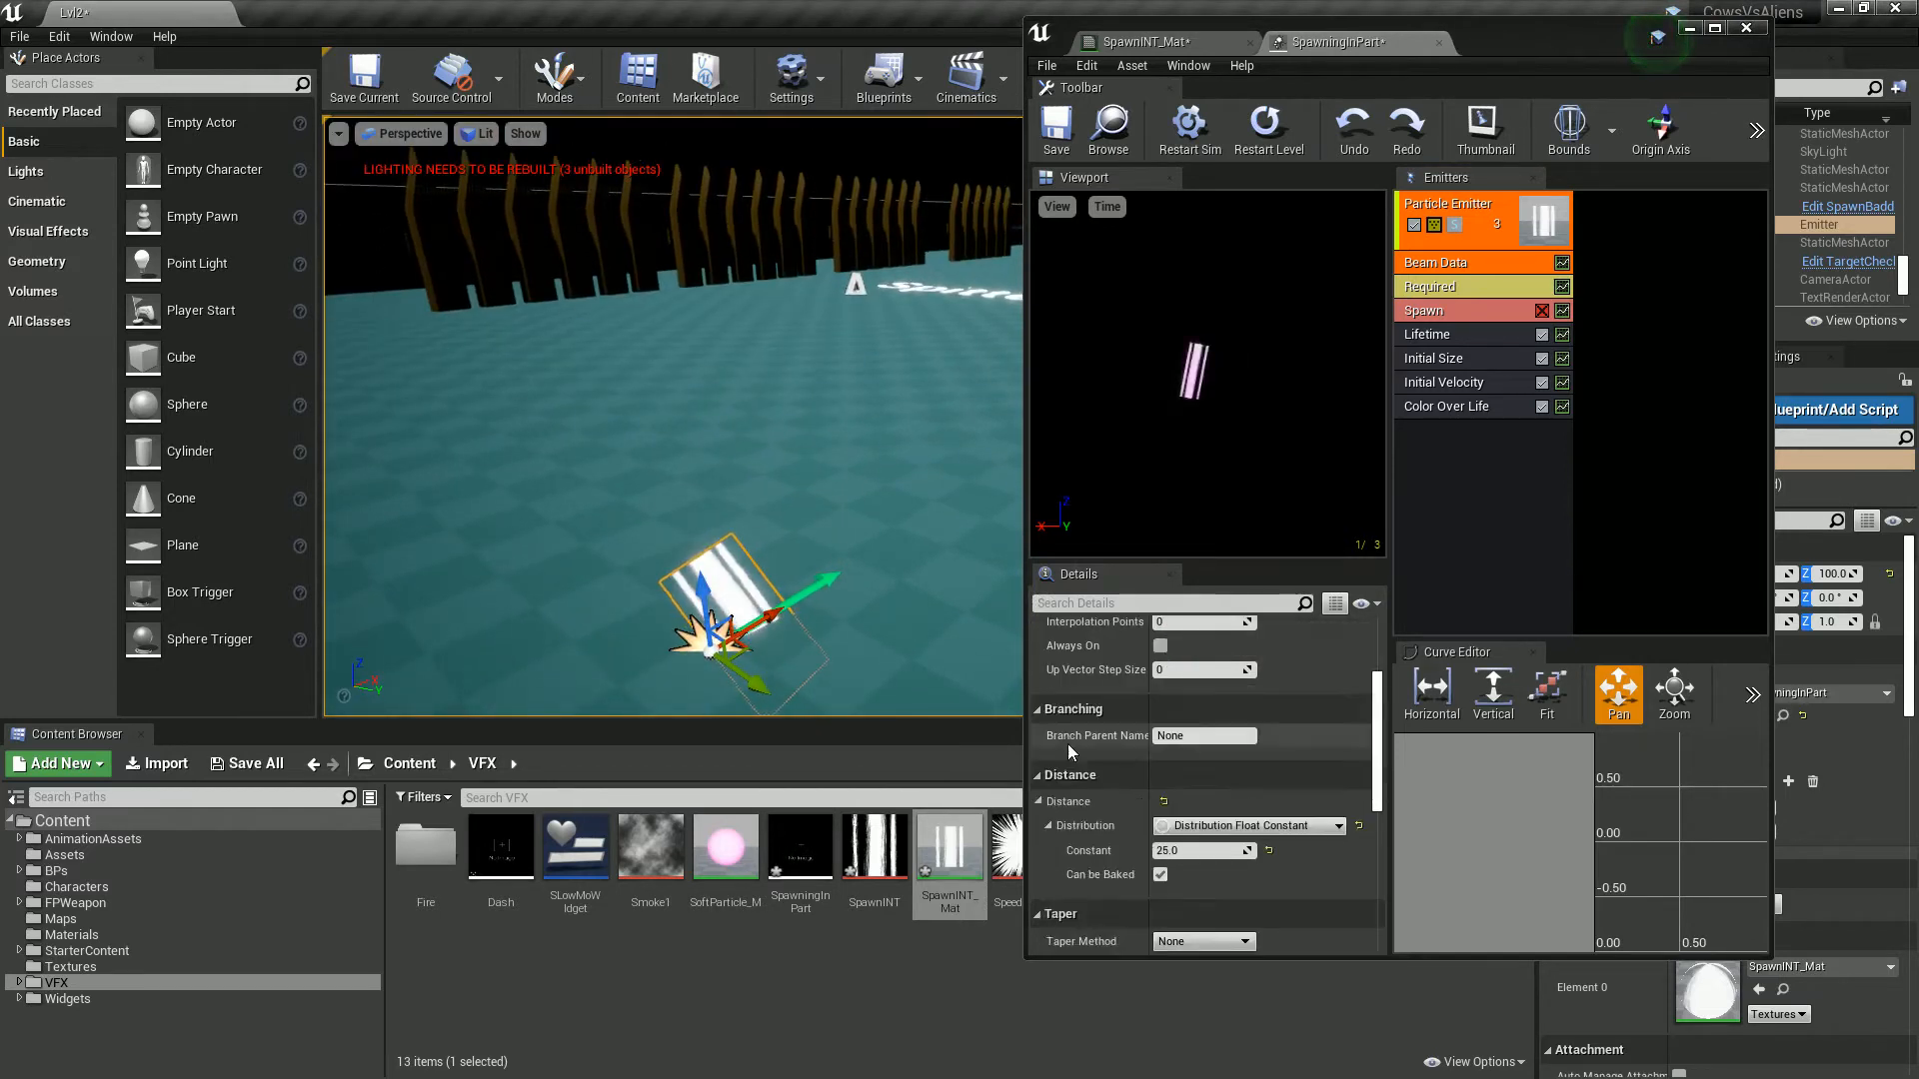
{"action": "left_click", "coordinate": [1067, 743]}
{"action": "left_click", "coordinate": [1195, 786]}
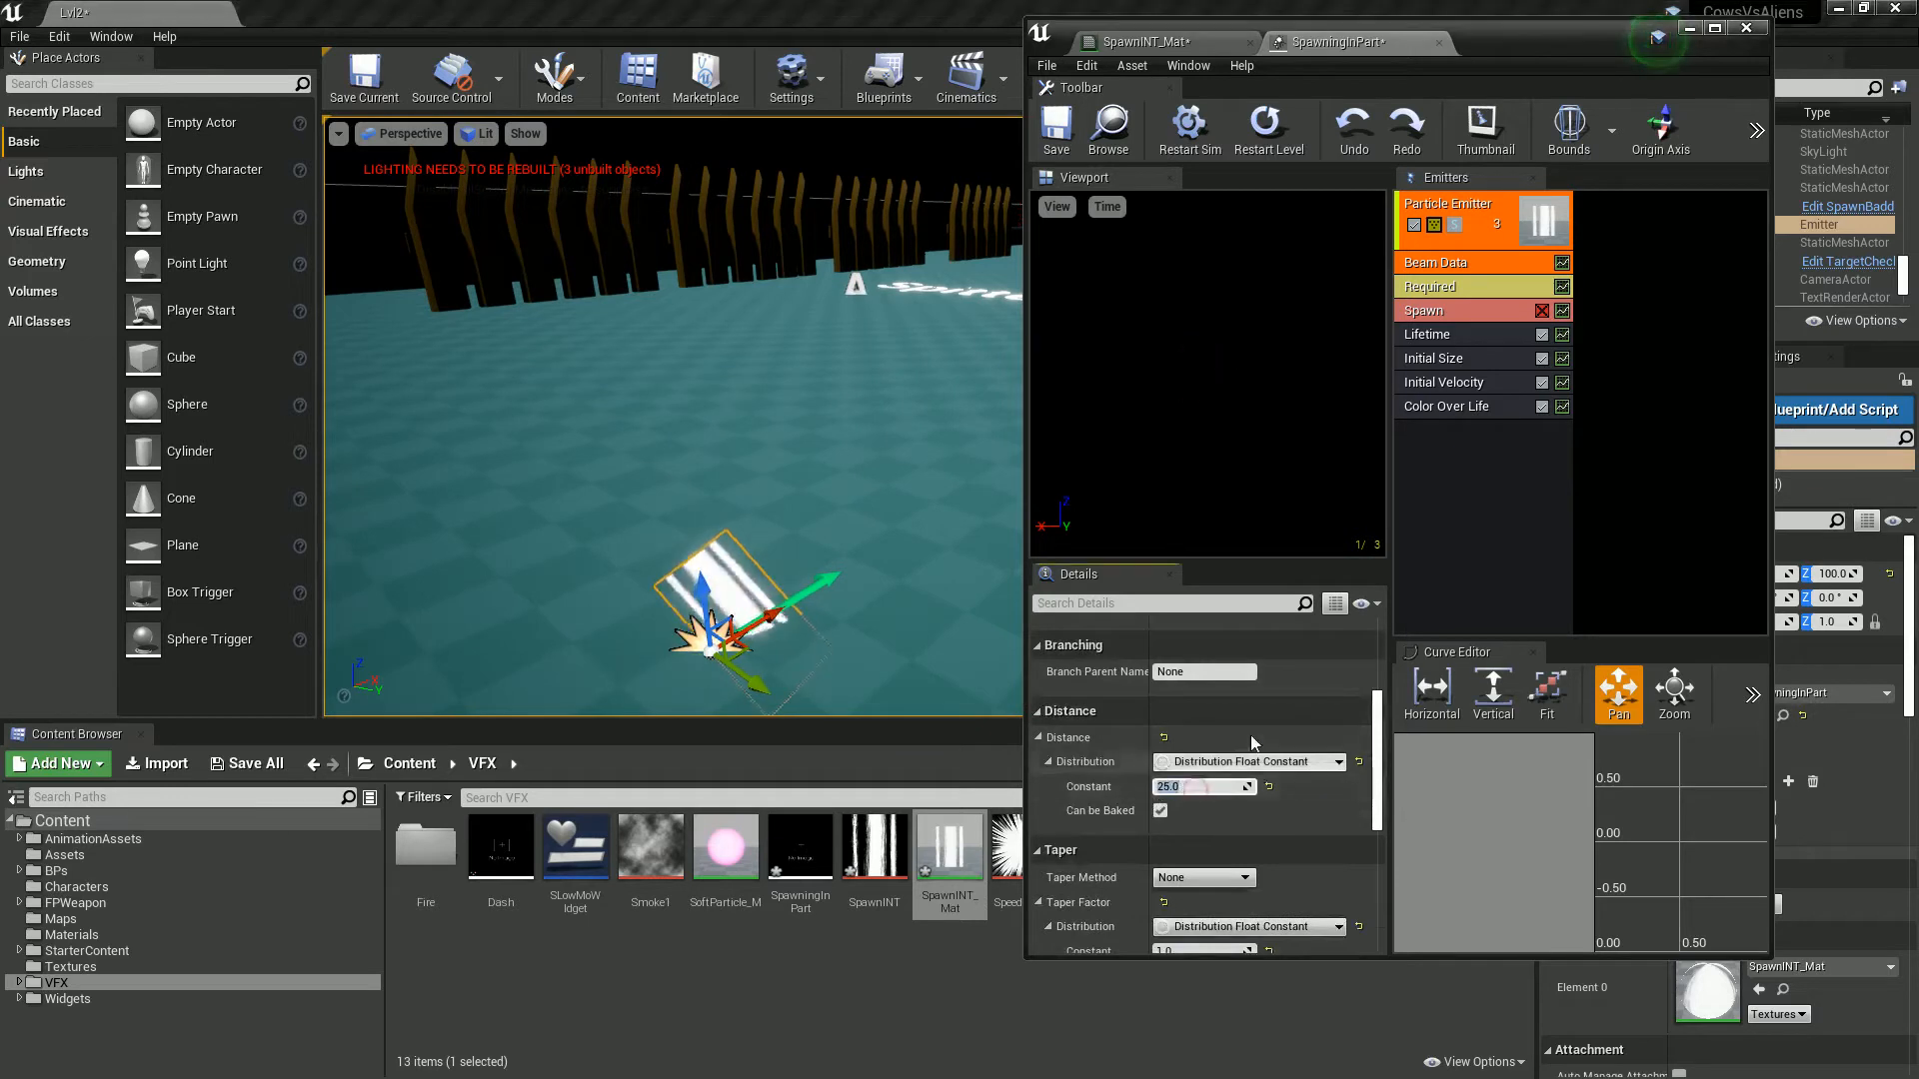
{"action": "type", "text": "1000"}
{"action": "key", "text": "Return"}
{"action": "mouse_move", "coordinate": [872, 394]}
{"action": "right_mouse_down"}
{"action": "mouse_move", "coordinate": [895, 290]}
{"action": "mouse_move", "coordinate": [892, 385]}
{"action": "mouse_move", "coordinate": [878, 351]}
{"action": "mouse_move", "coordinate": [927, 373]}
{"action": "mouse_move", "coordinate": [899, 326]}
{"action": "mouse_move", "coordinate": [869, 423]}
{"action": "right_mouse_up"}
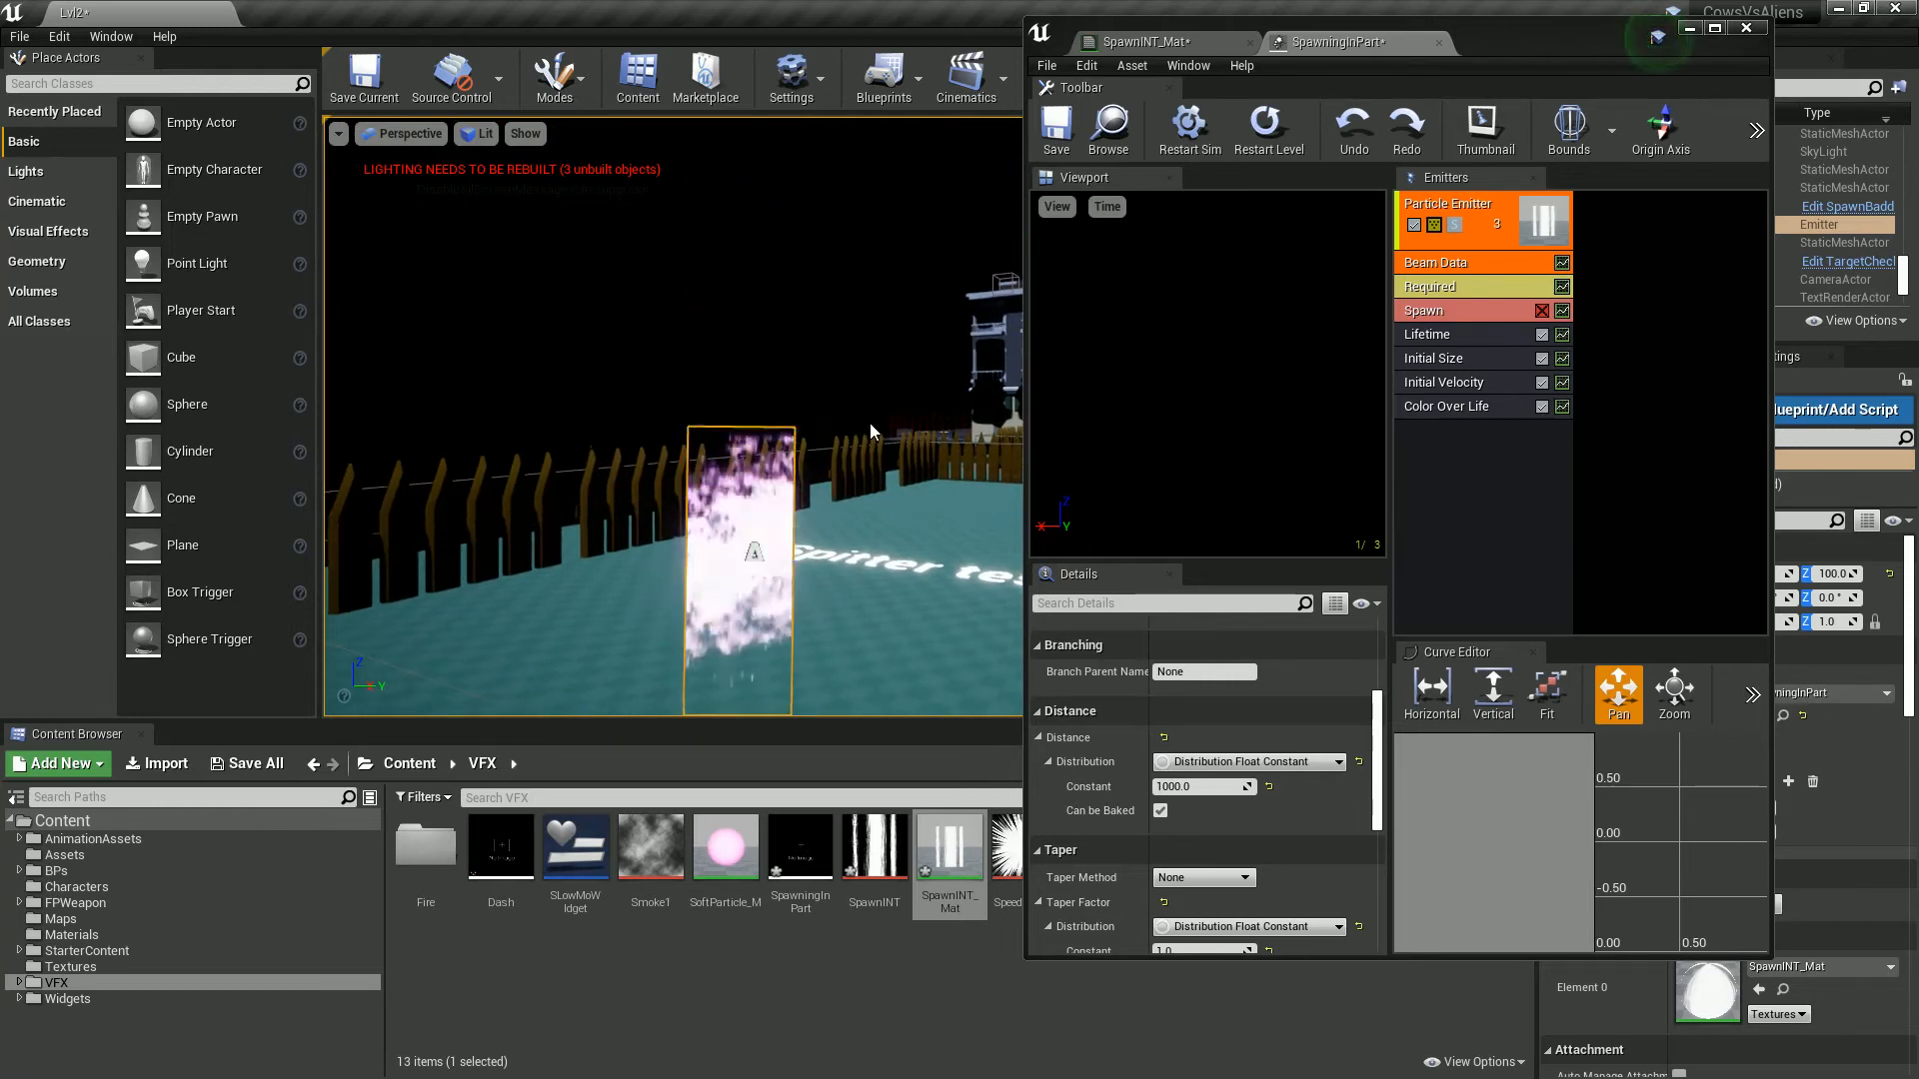
Step: Switch to Photoshop, merge Layer 4 down into the black Layer 5, and flatten the image, discarding the hidden layers
{"action": "key", "text": "alt+Tab"}
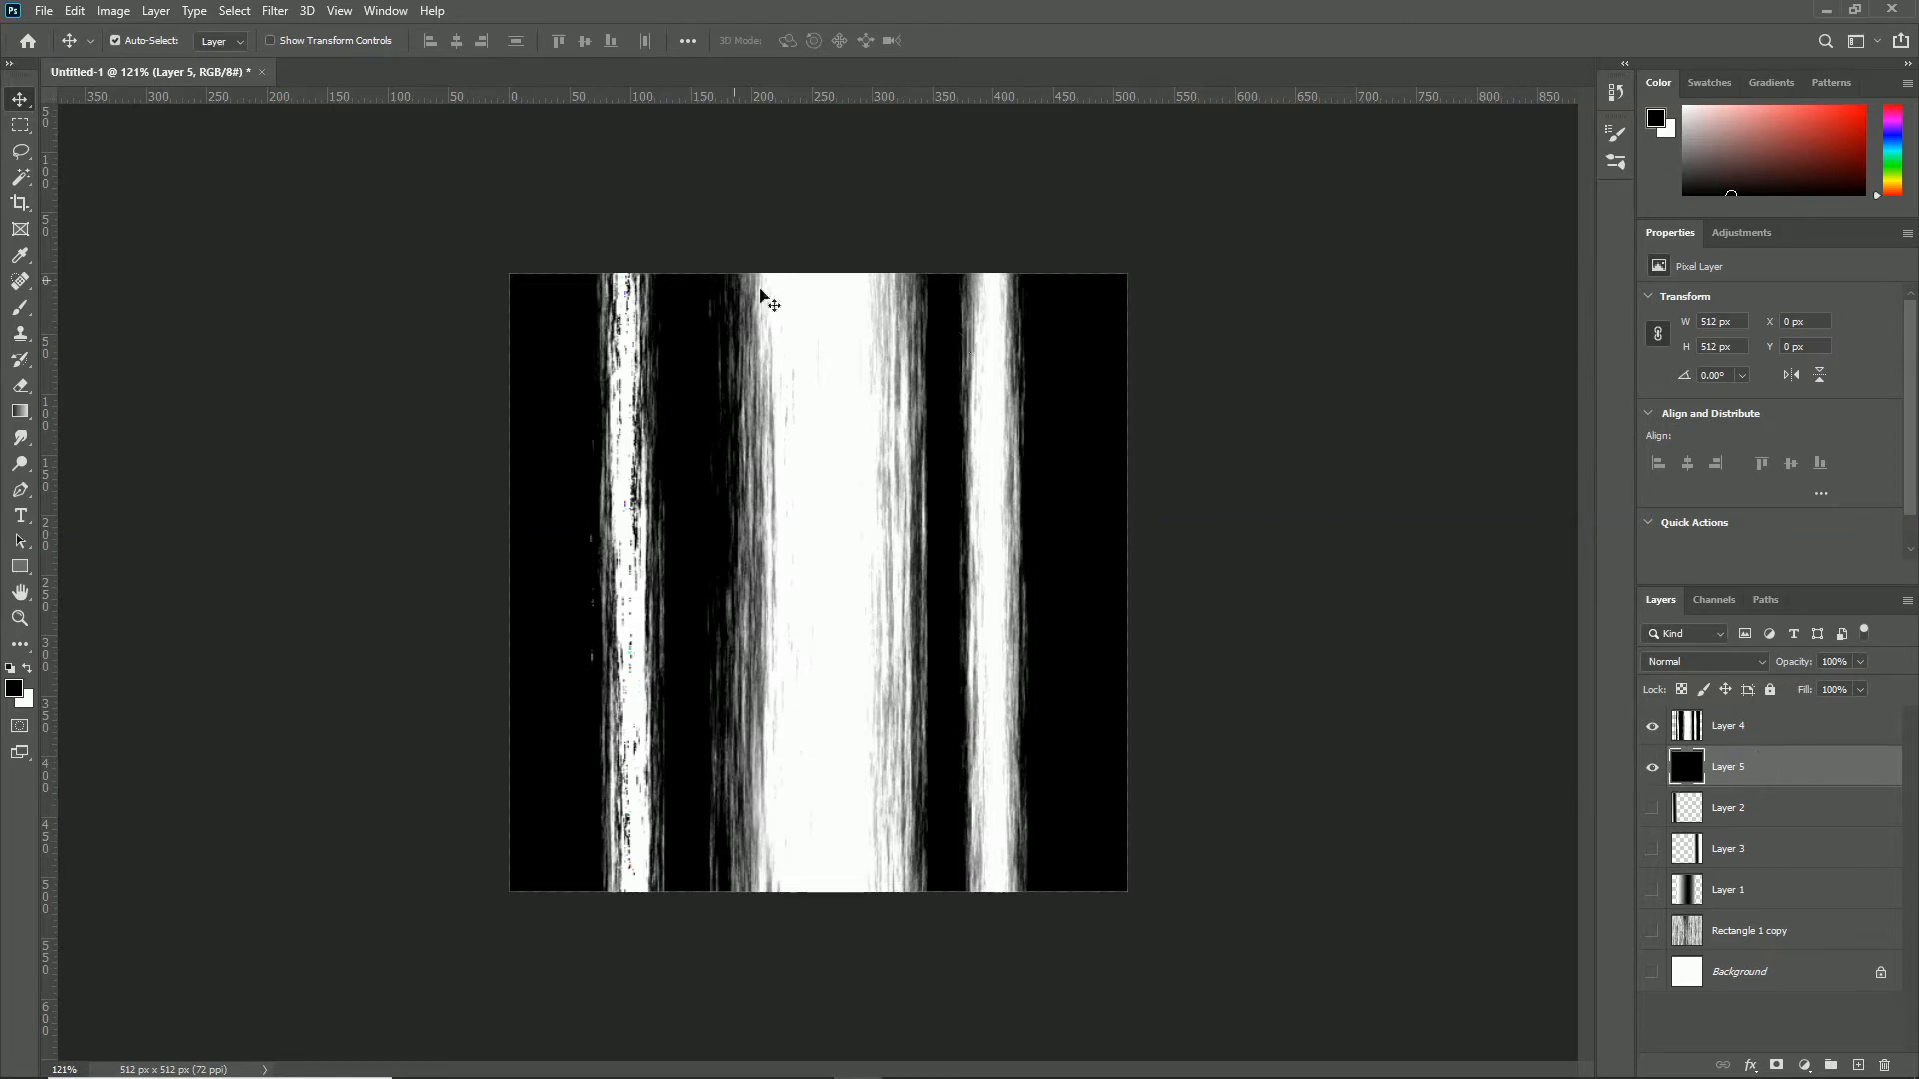
{"action": "left_click", "coordinate": [1760, 740]}
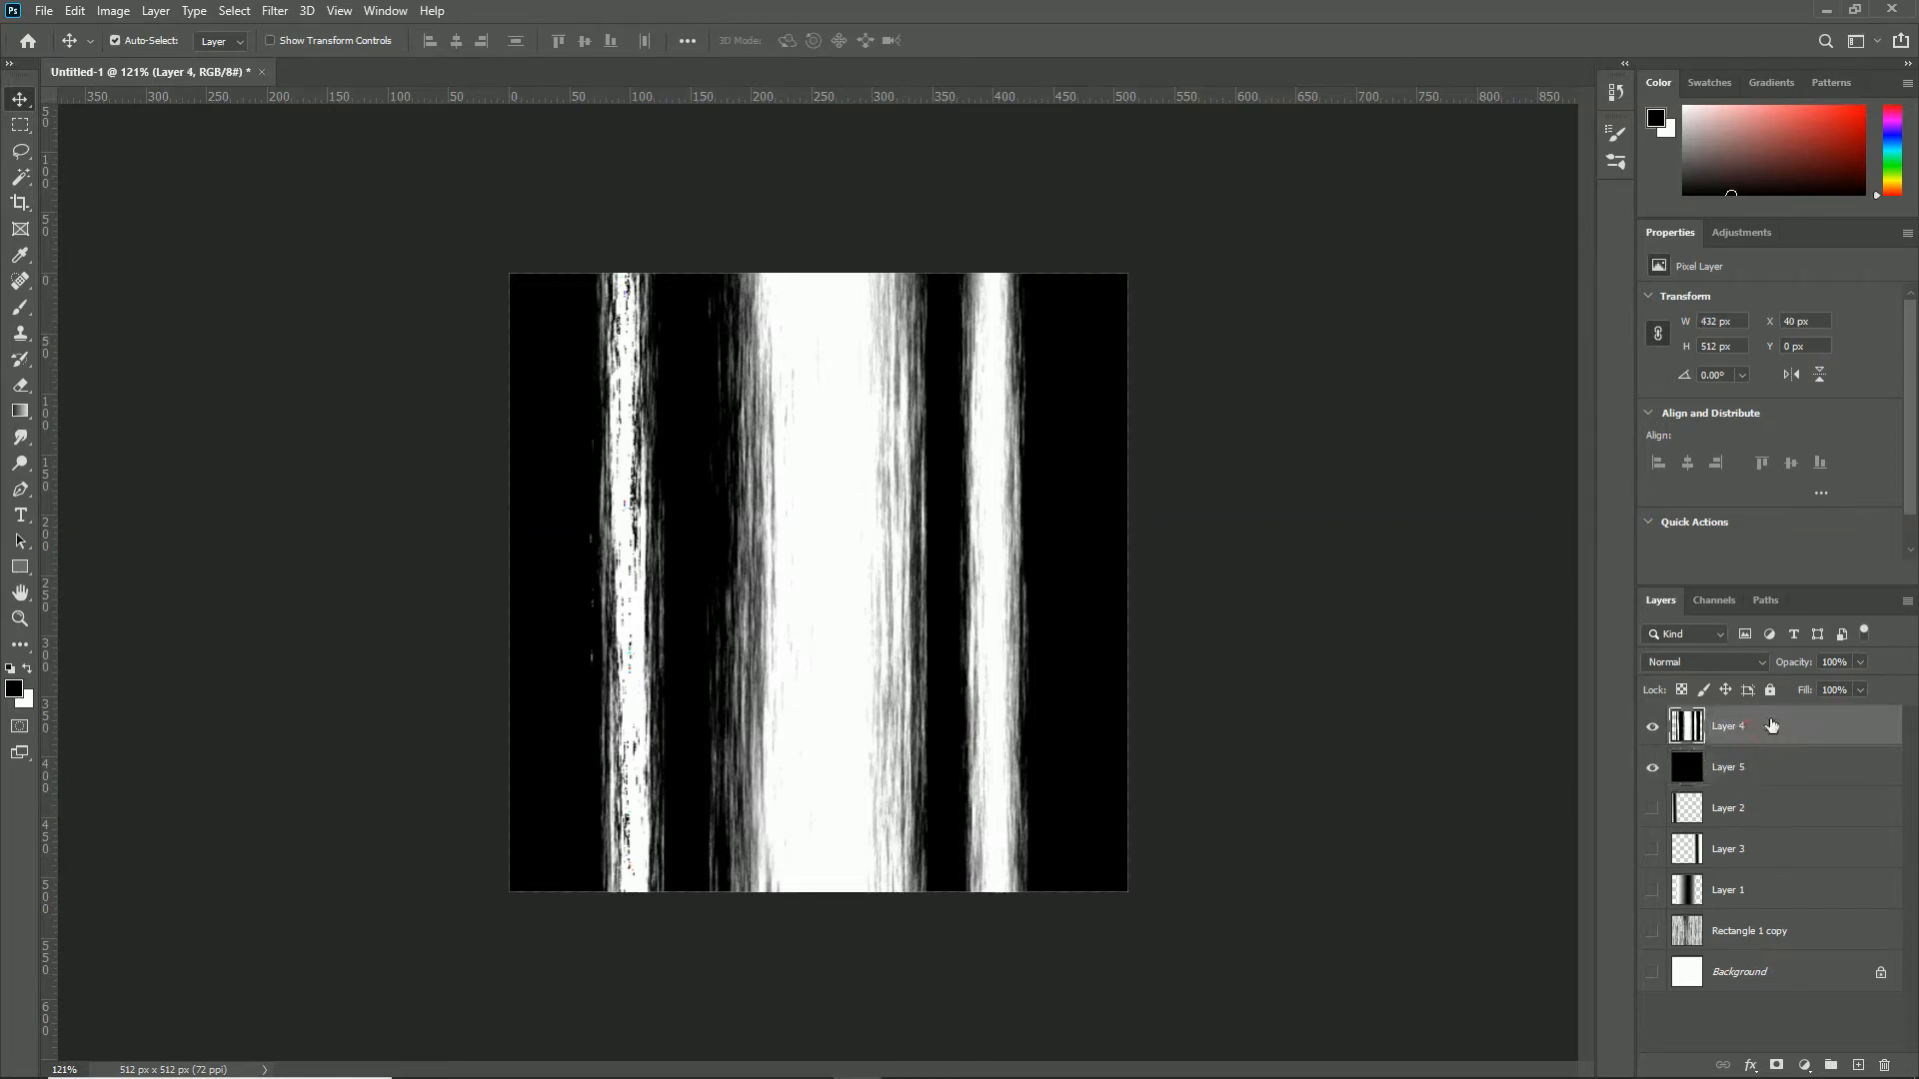
{"action": "right_click", "coordinate": [1771, 726]}
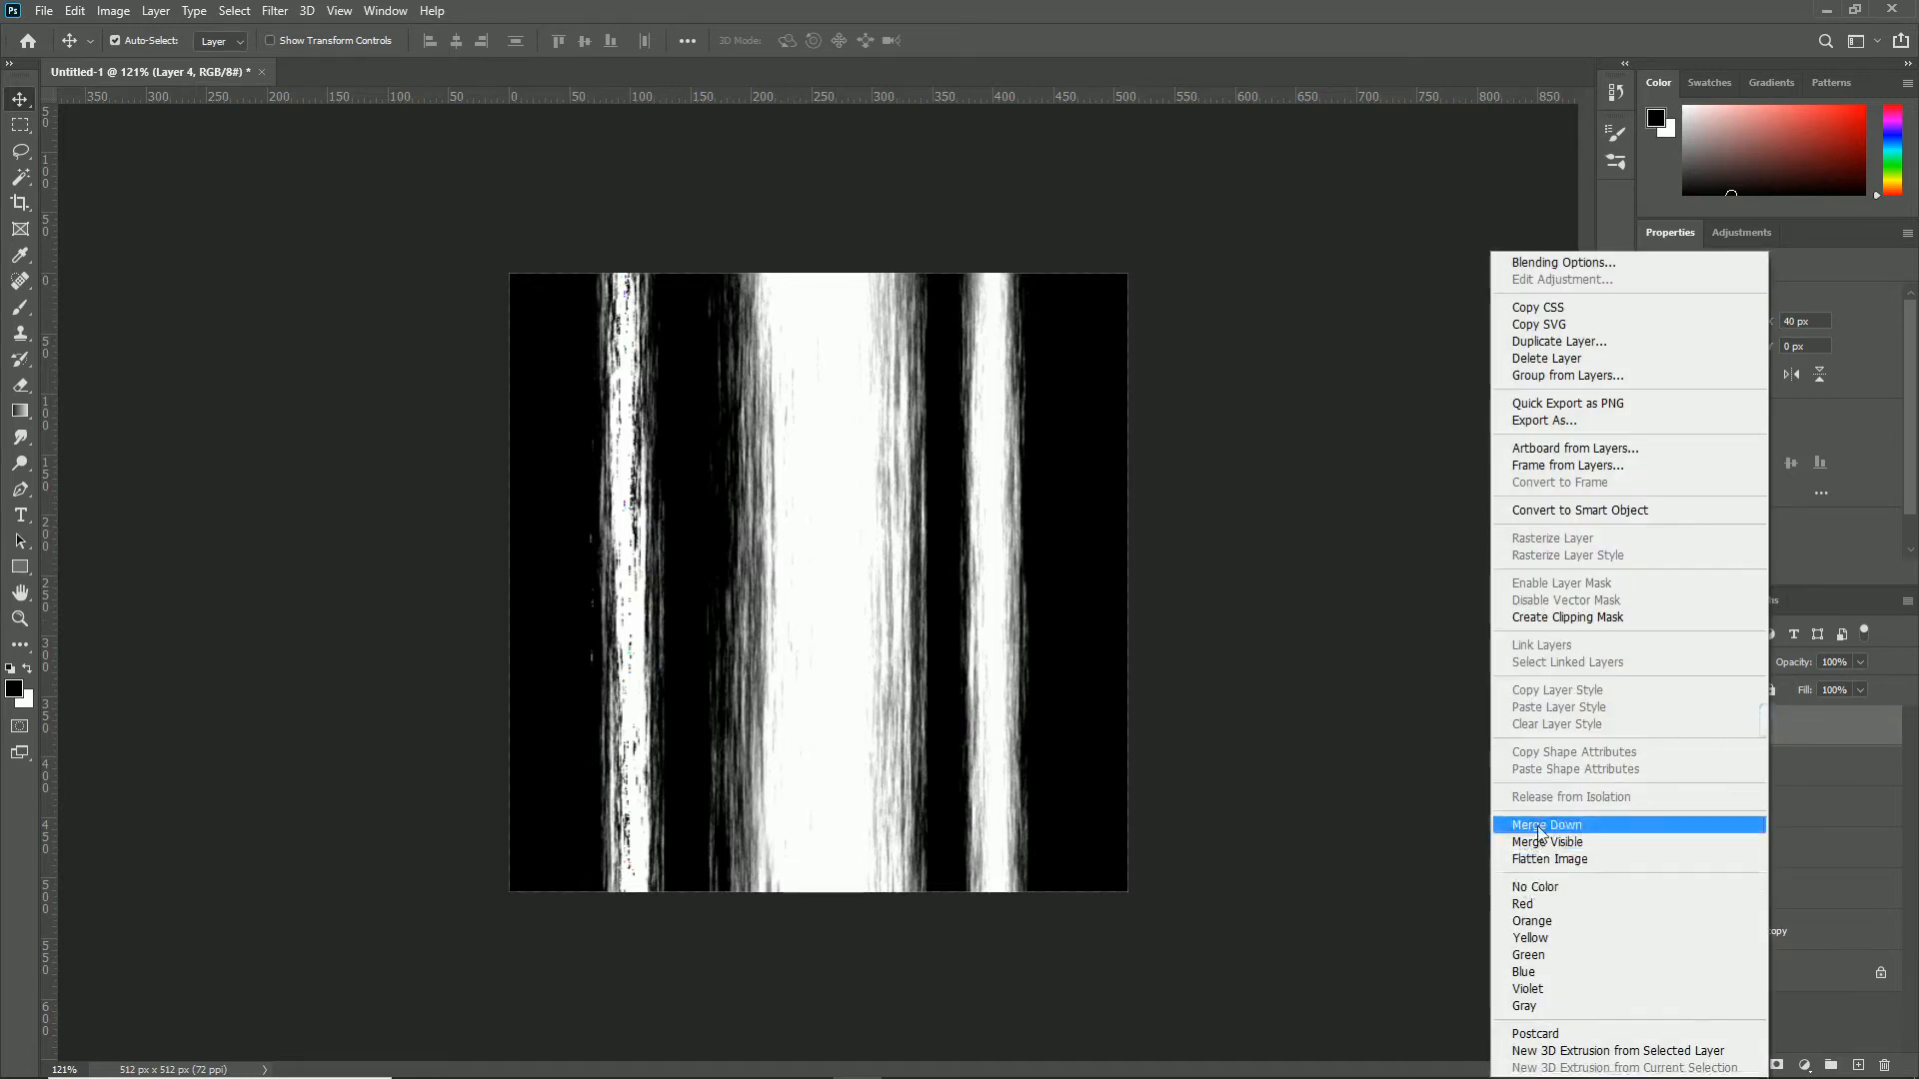
{"action": "left_click", "coordinate": [1540, 827]}
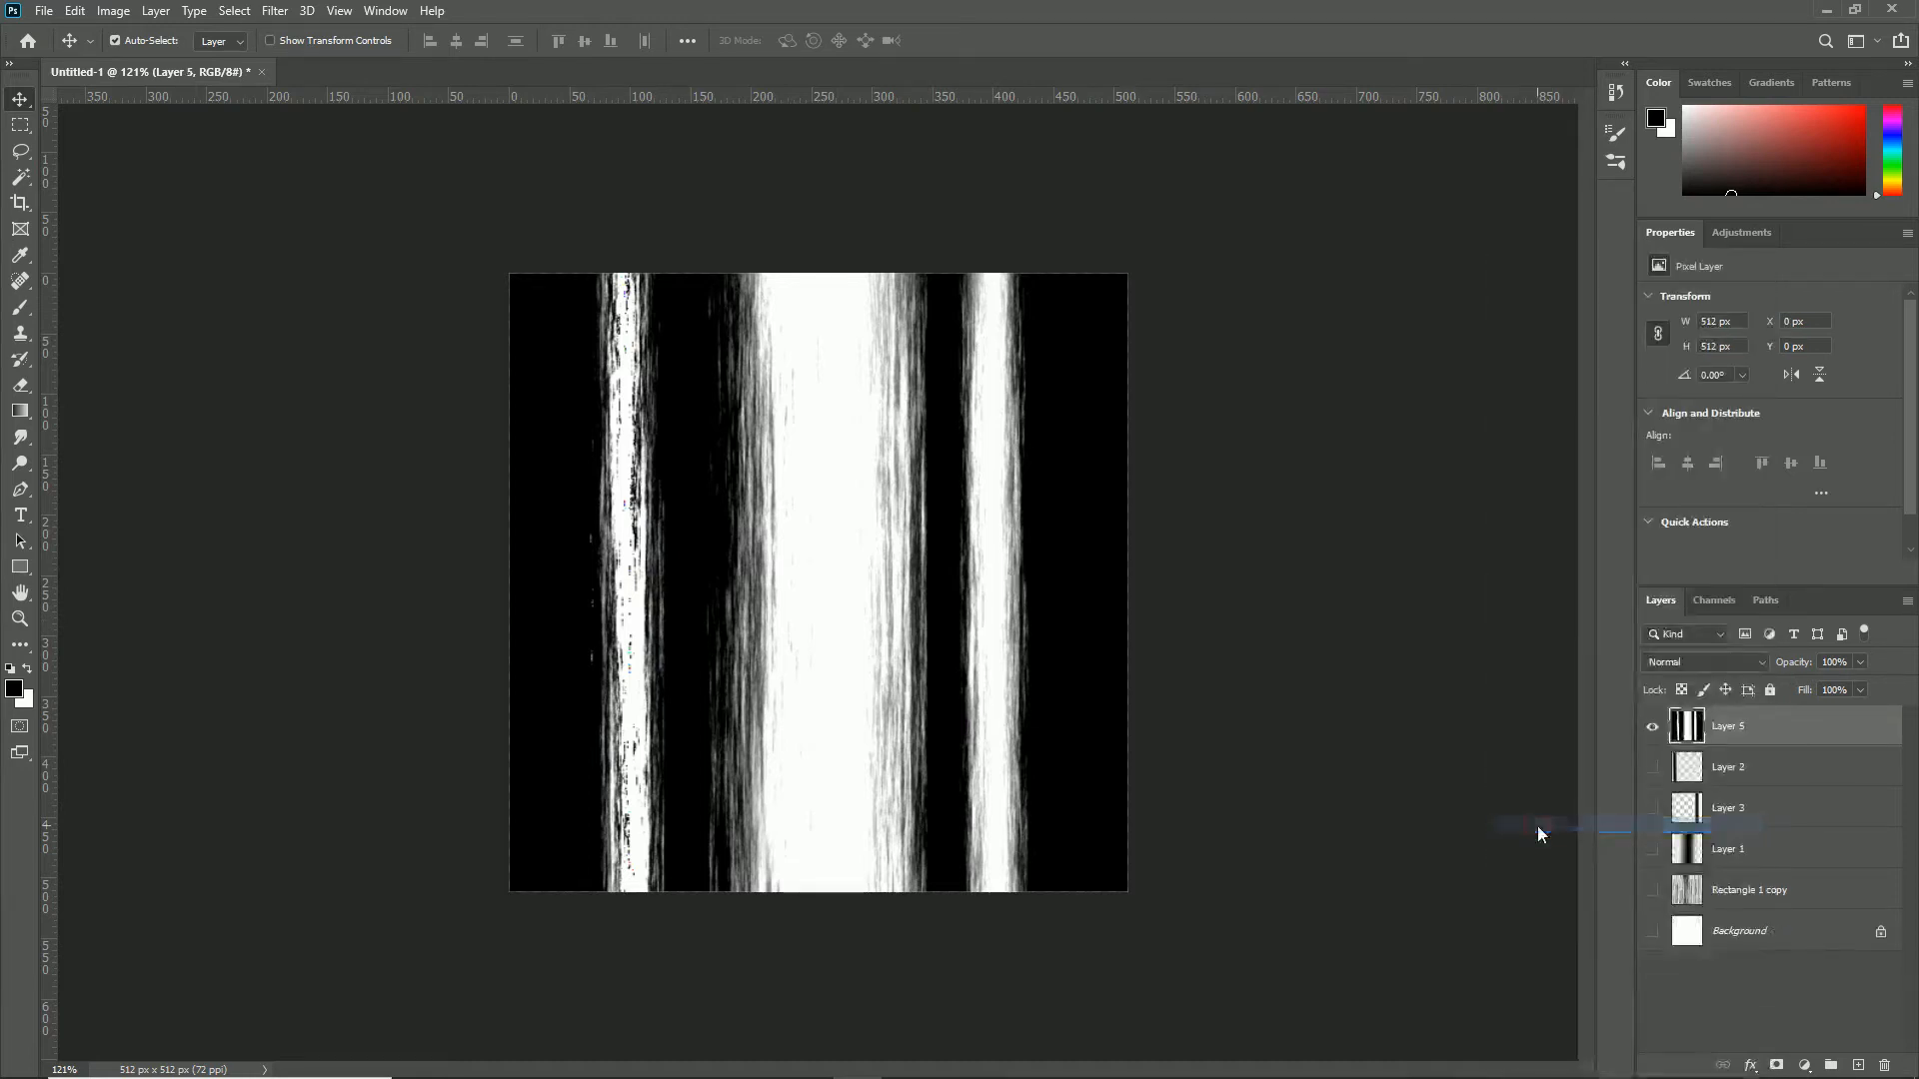
{"action": "right_click", "coordinate": [1749, 730]}
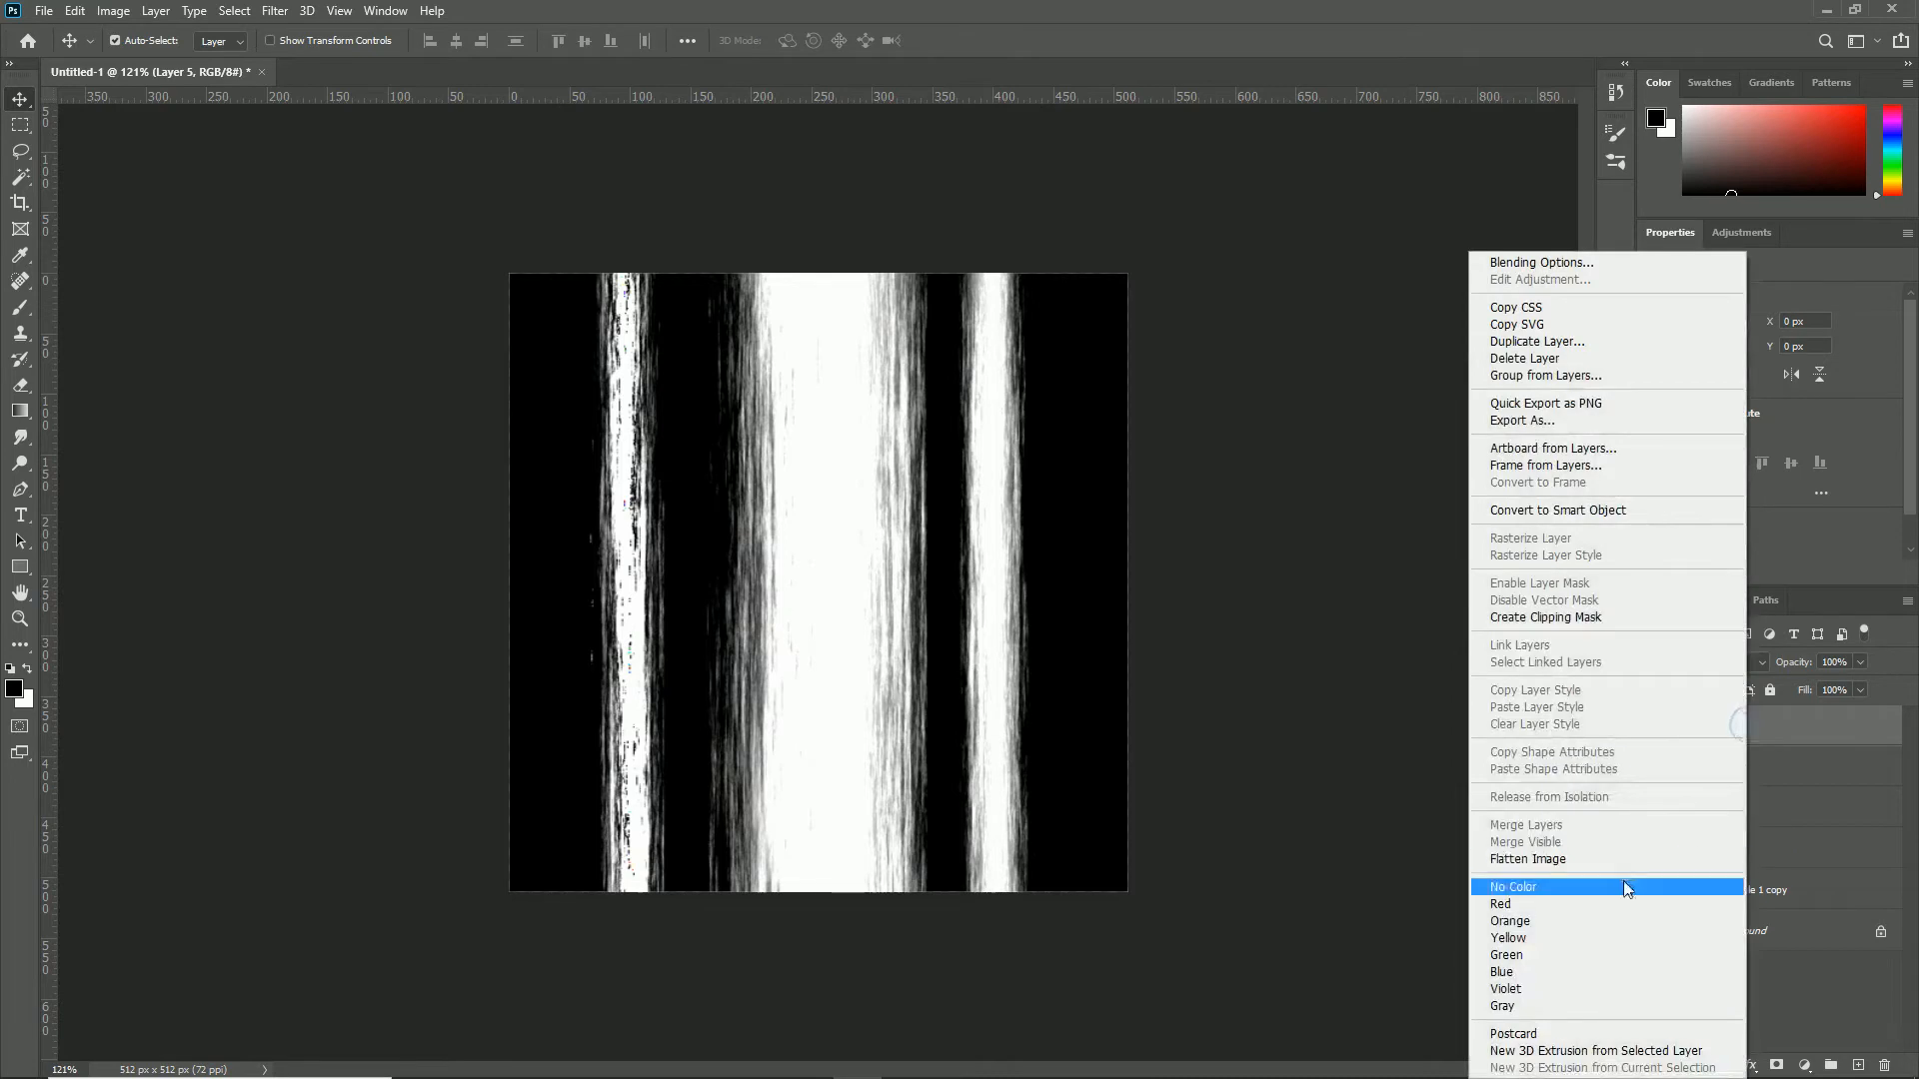
{"action": "left_click", "coordinate": [1582, 861]}
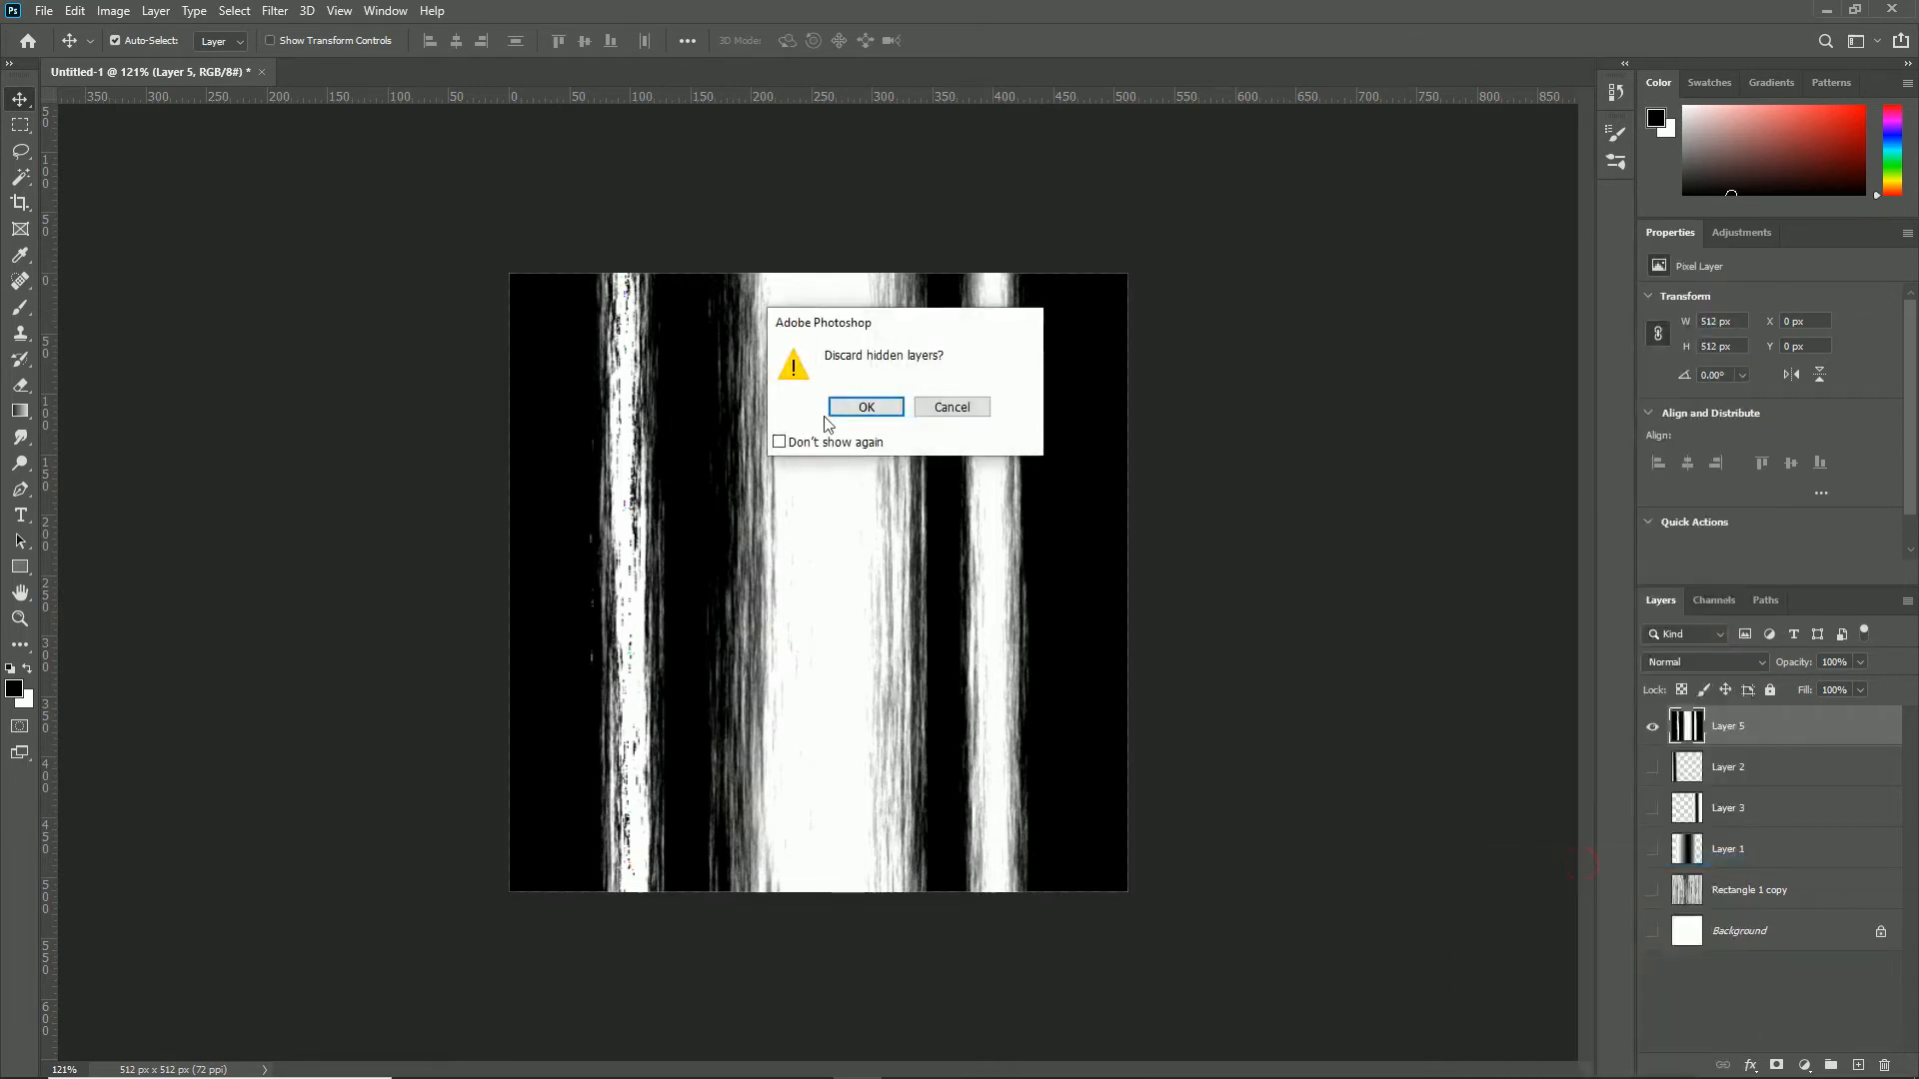
{"action": "left_click", "coordinate": [851, 410]}
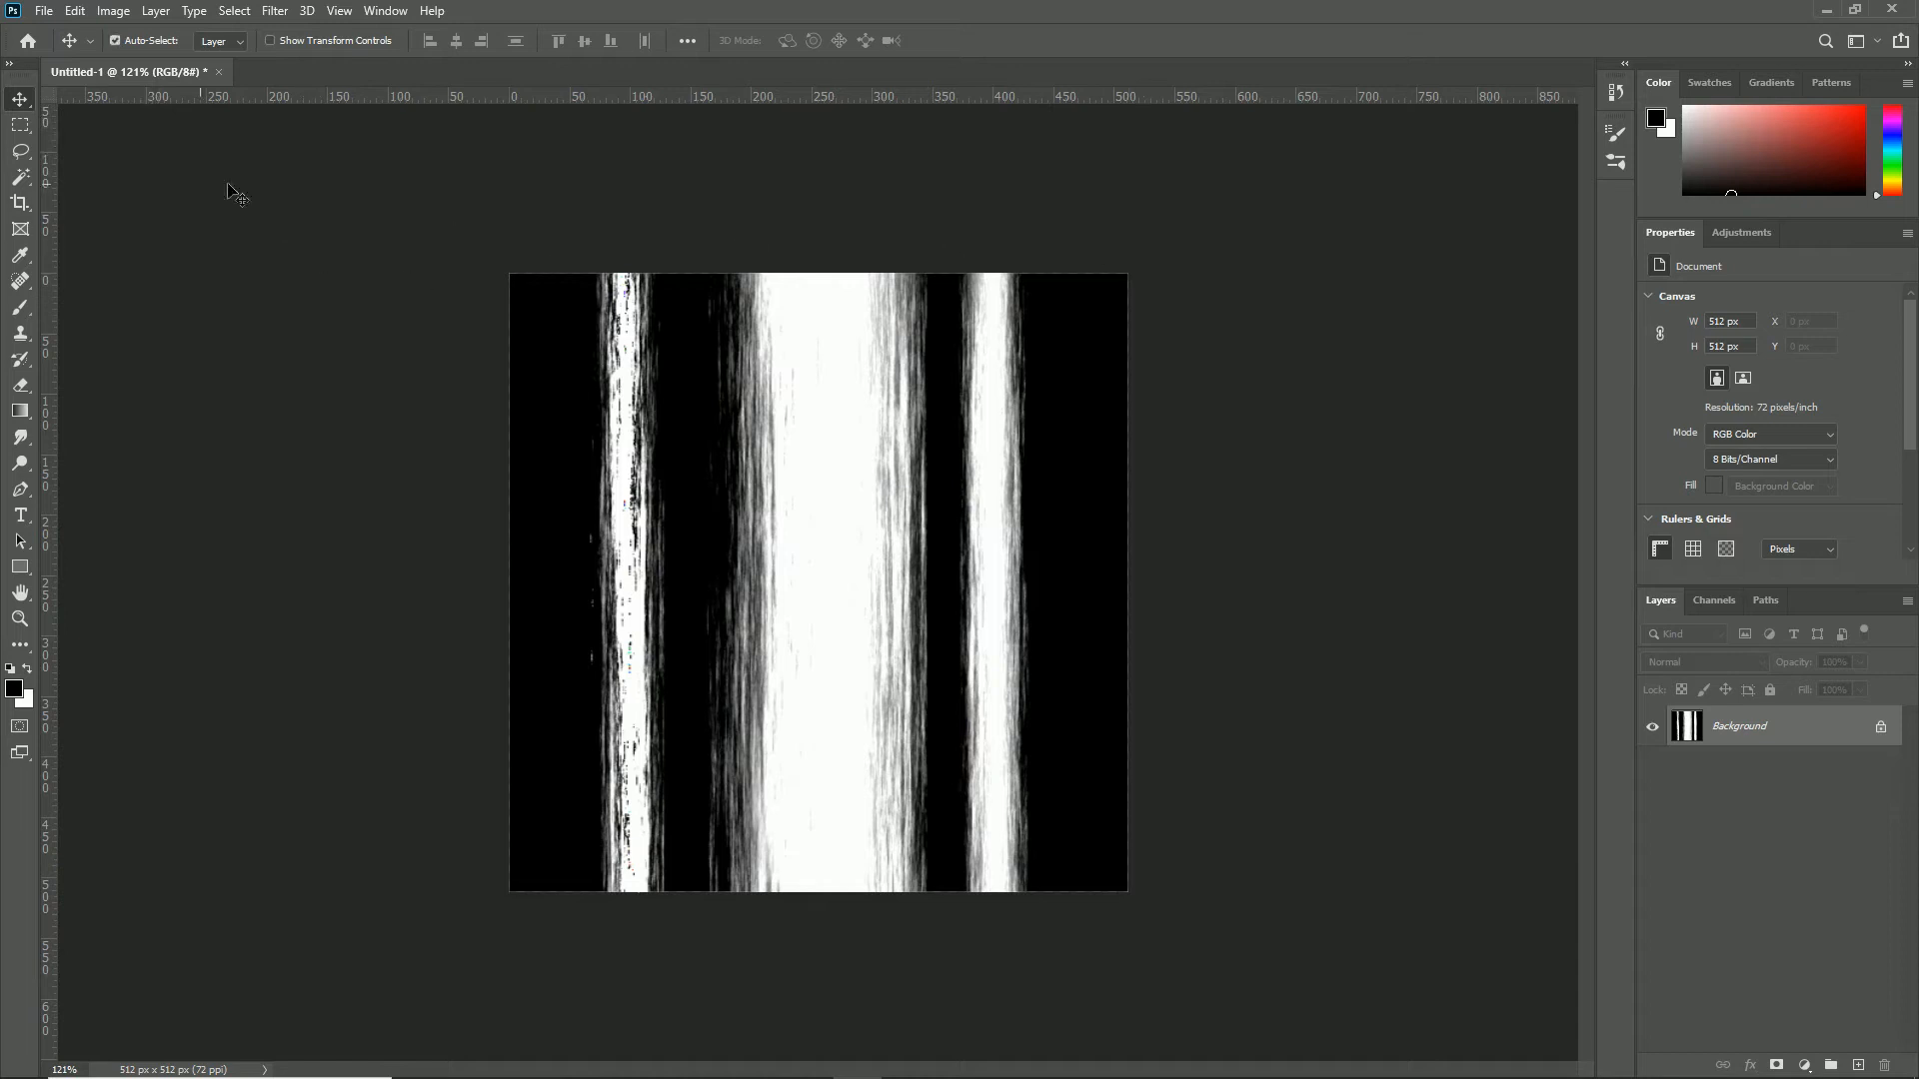
Step: Unlock the flattened background layer and rotate it 90° clockwise so the streaks run horizontally
{"action": "left_click", "coordinate": [1881, 728]}
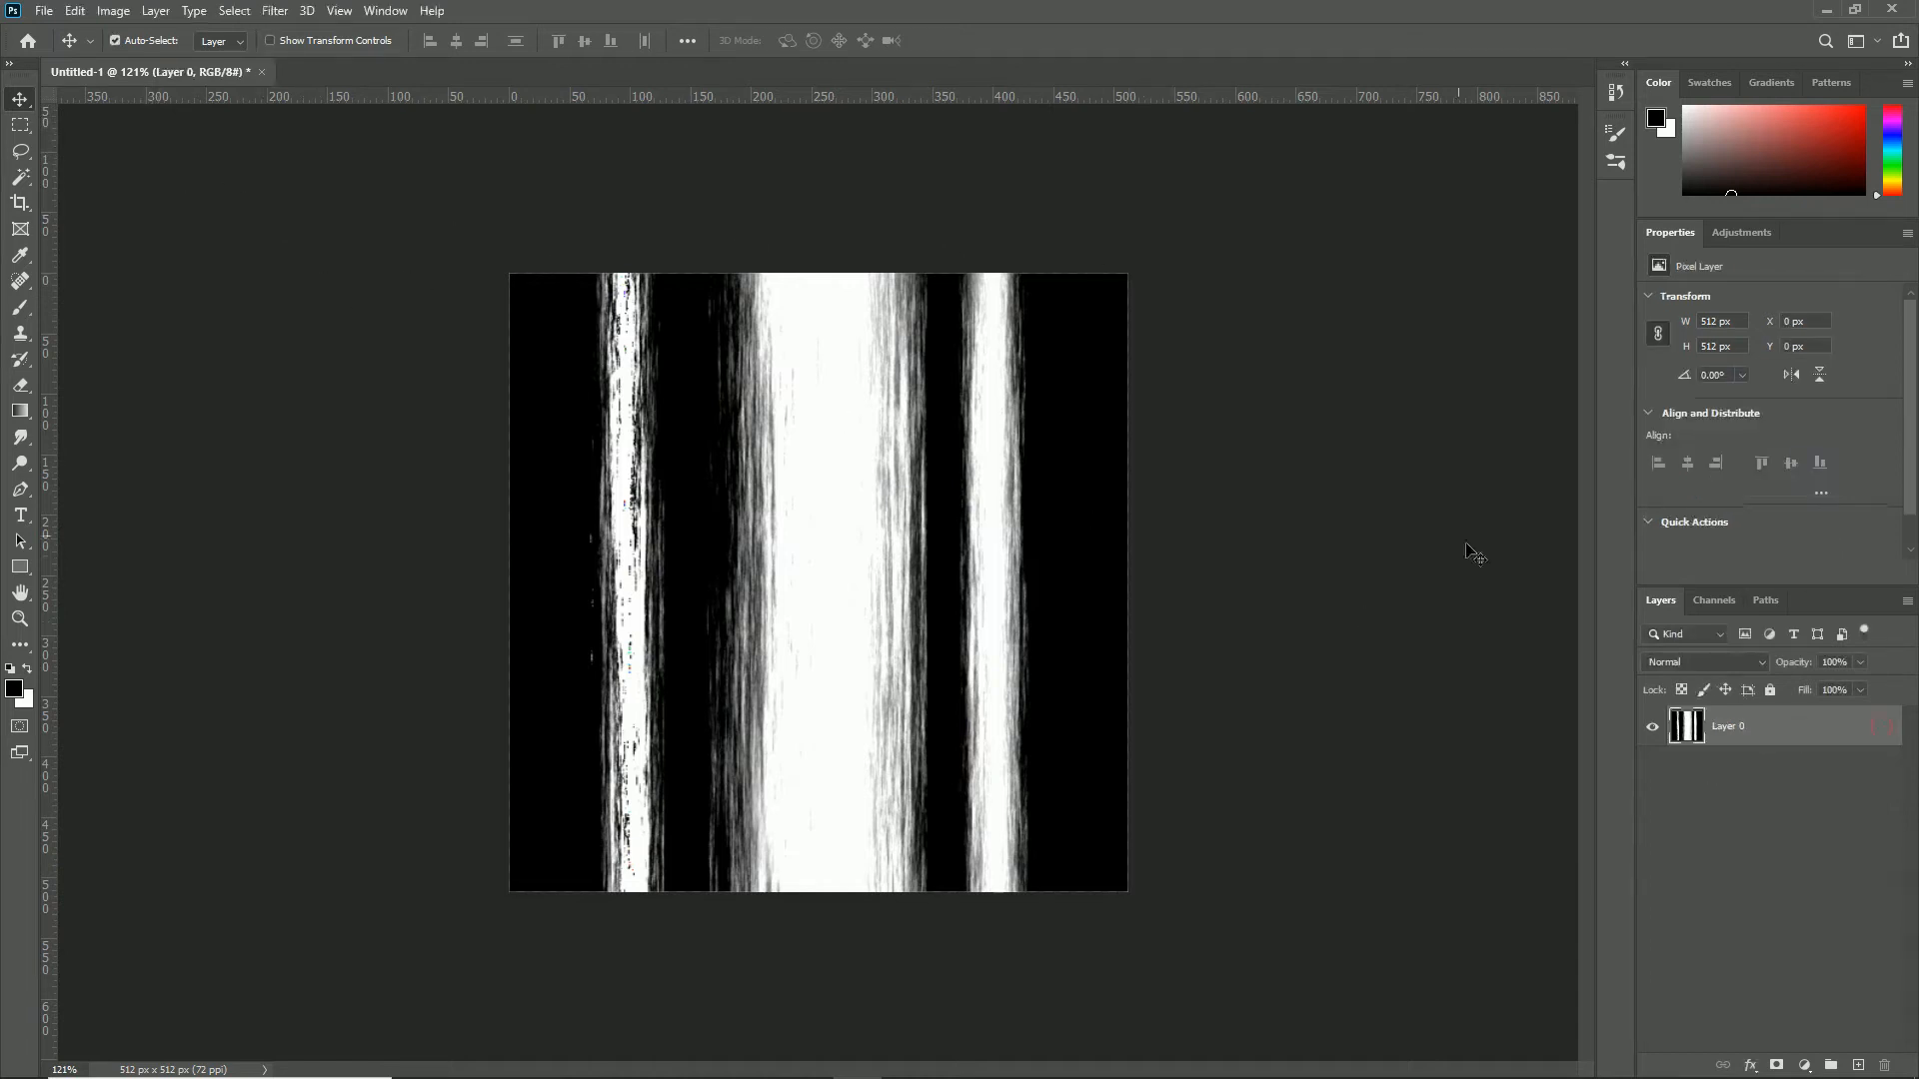
{"action": "key", "text": "ctrl+t"}
{"action": "left_click_drag", "start_coordinate": [1216, 239], "coordinate": [1116, 921]}
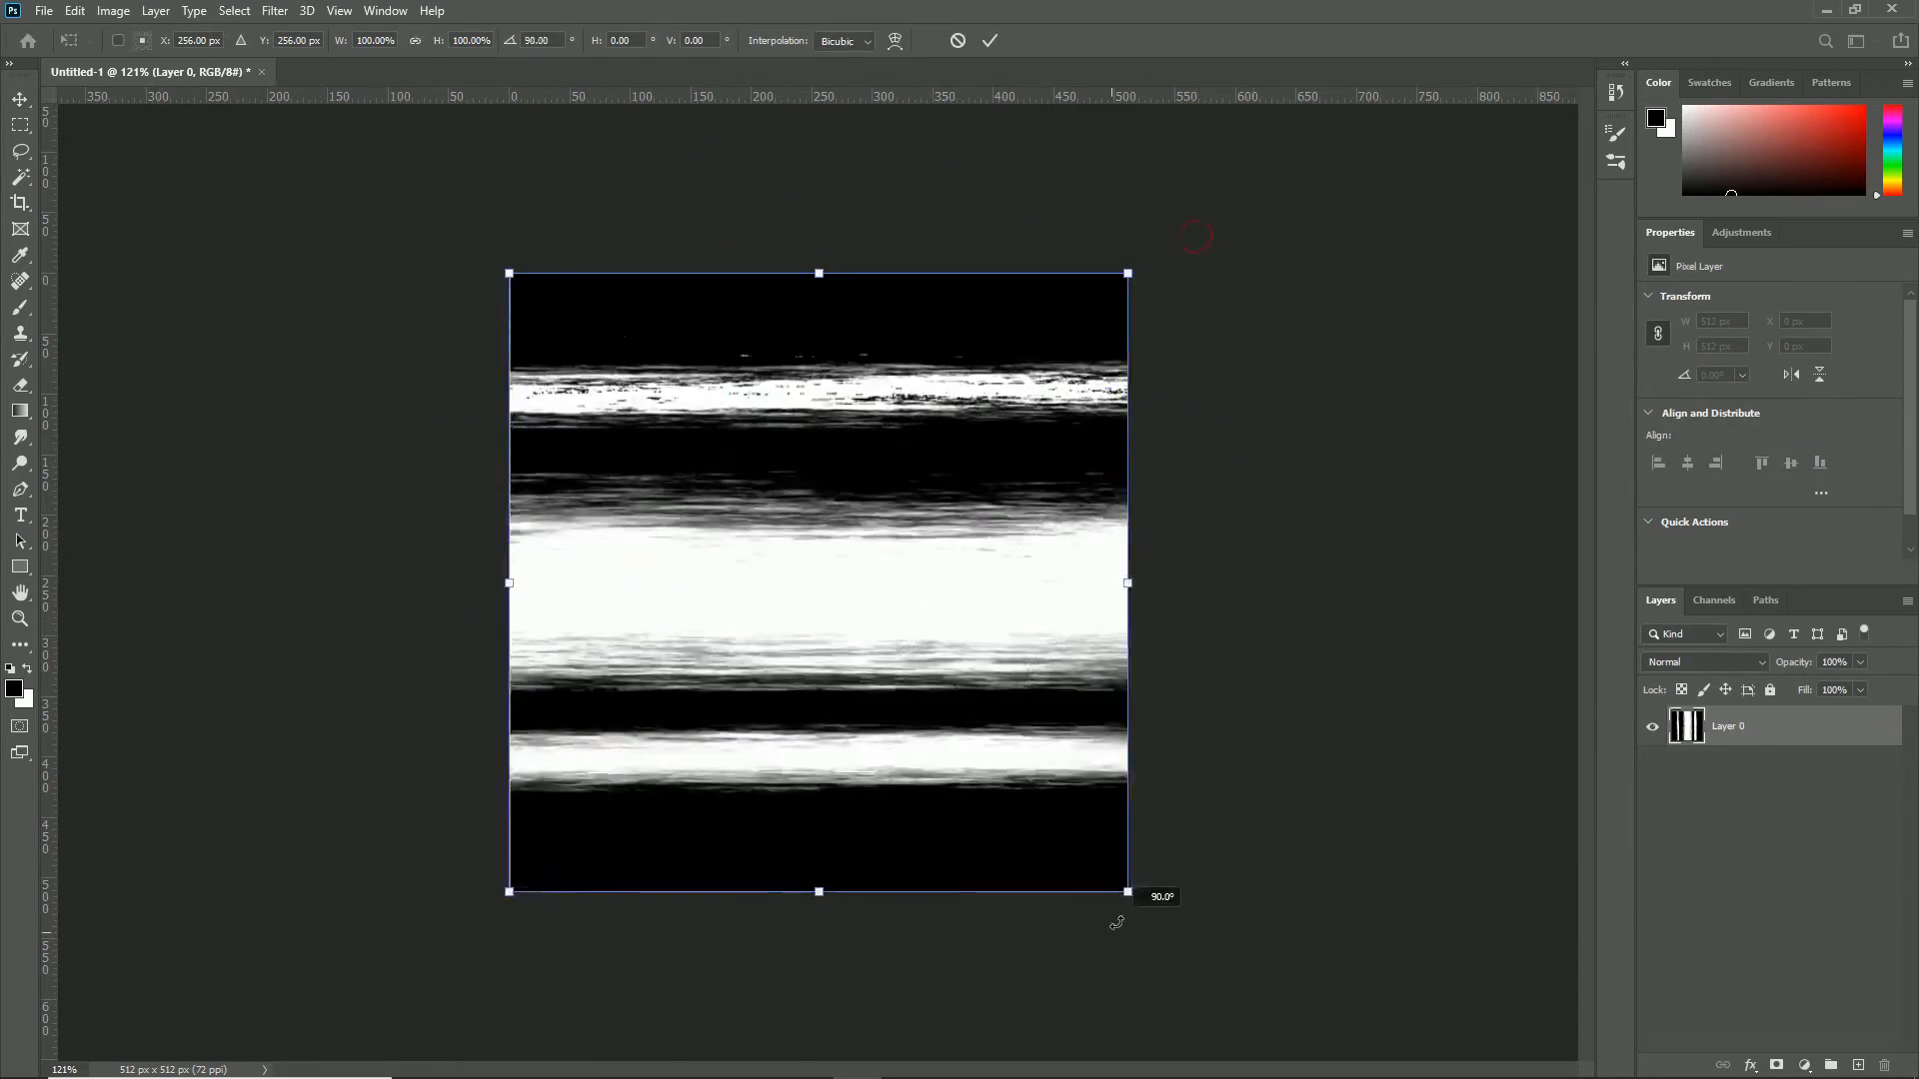
{"action": "left_click", "coordinate": [991, 42]}
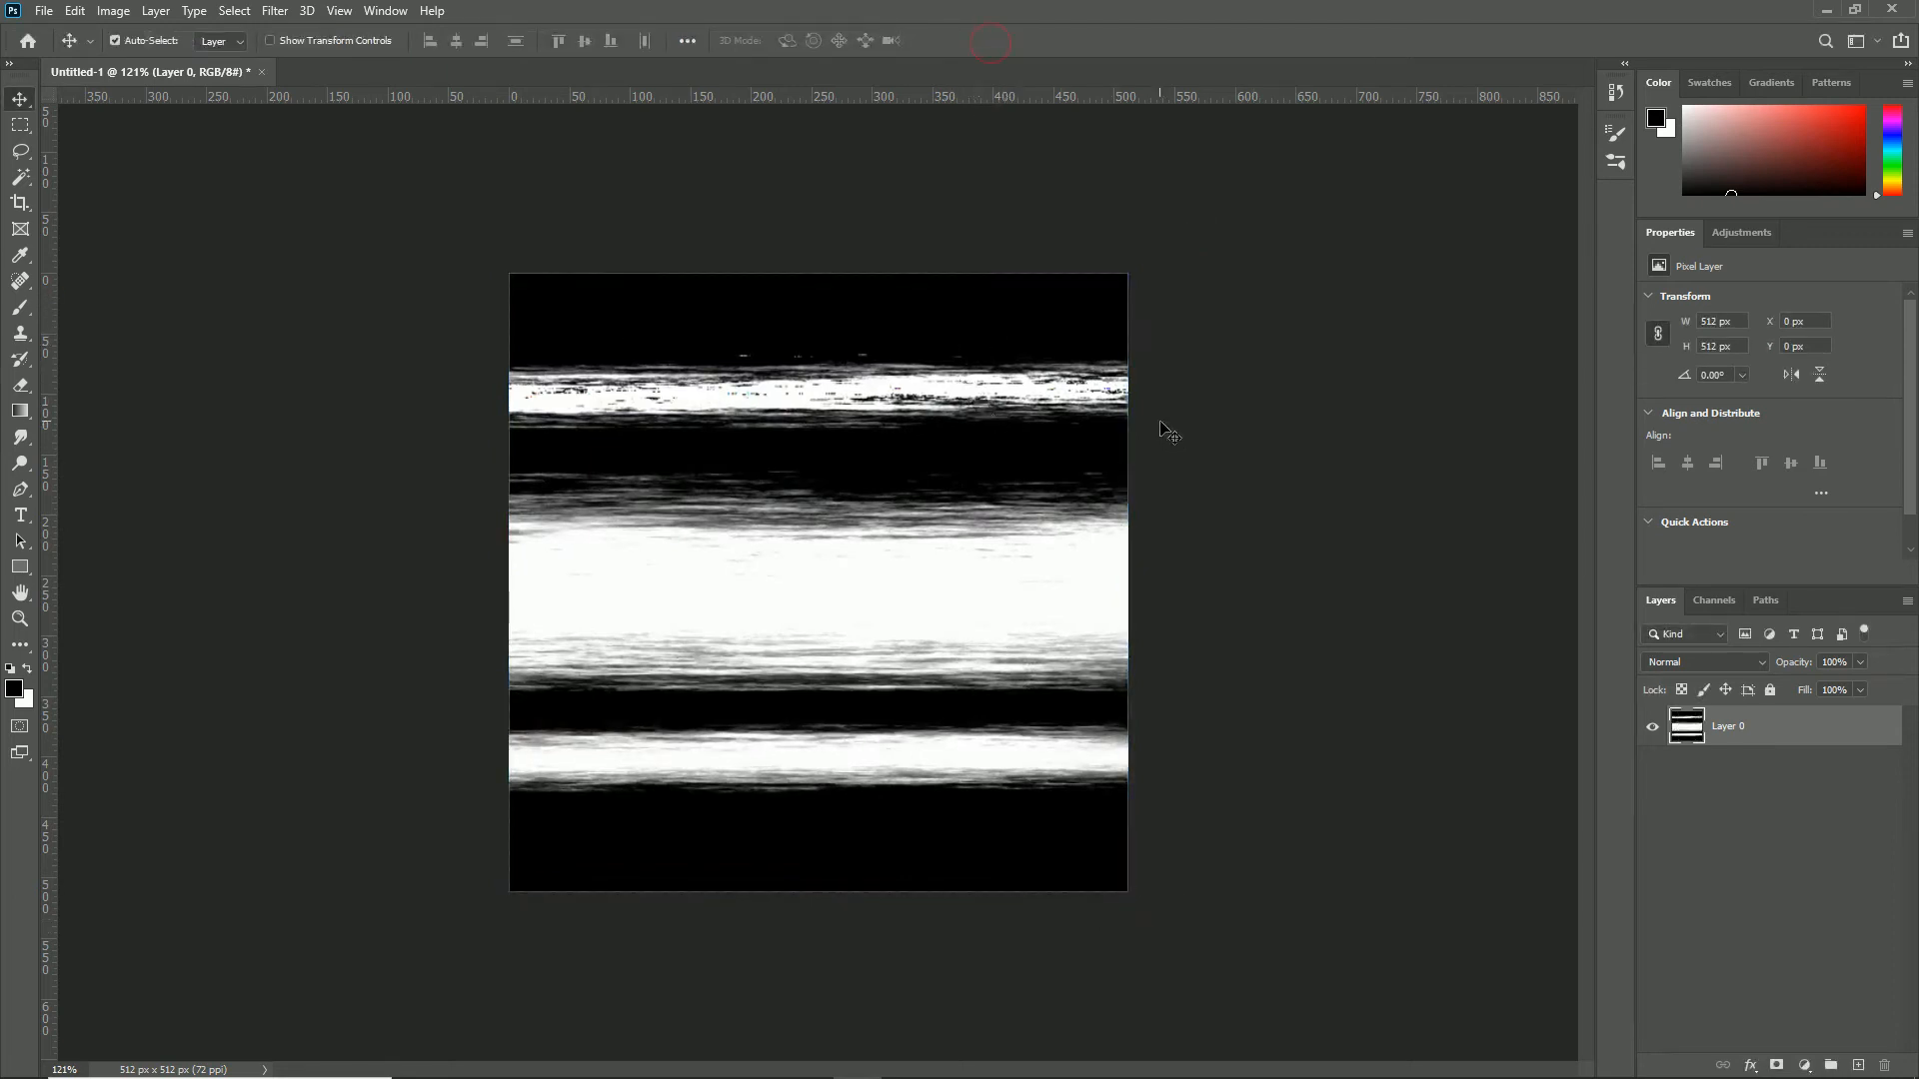
Step: Set up a black brush with the irregular splatter tip, 150 px size and 172° angle
{"action": "key", "text": "b"}
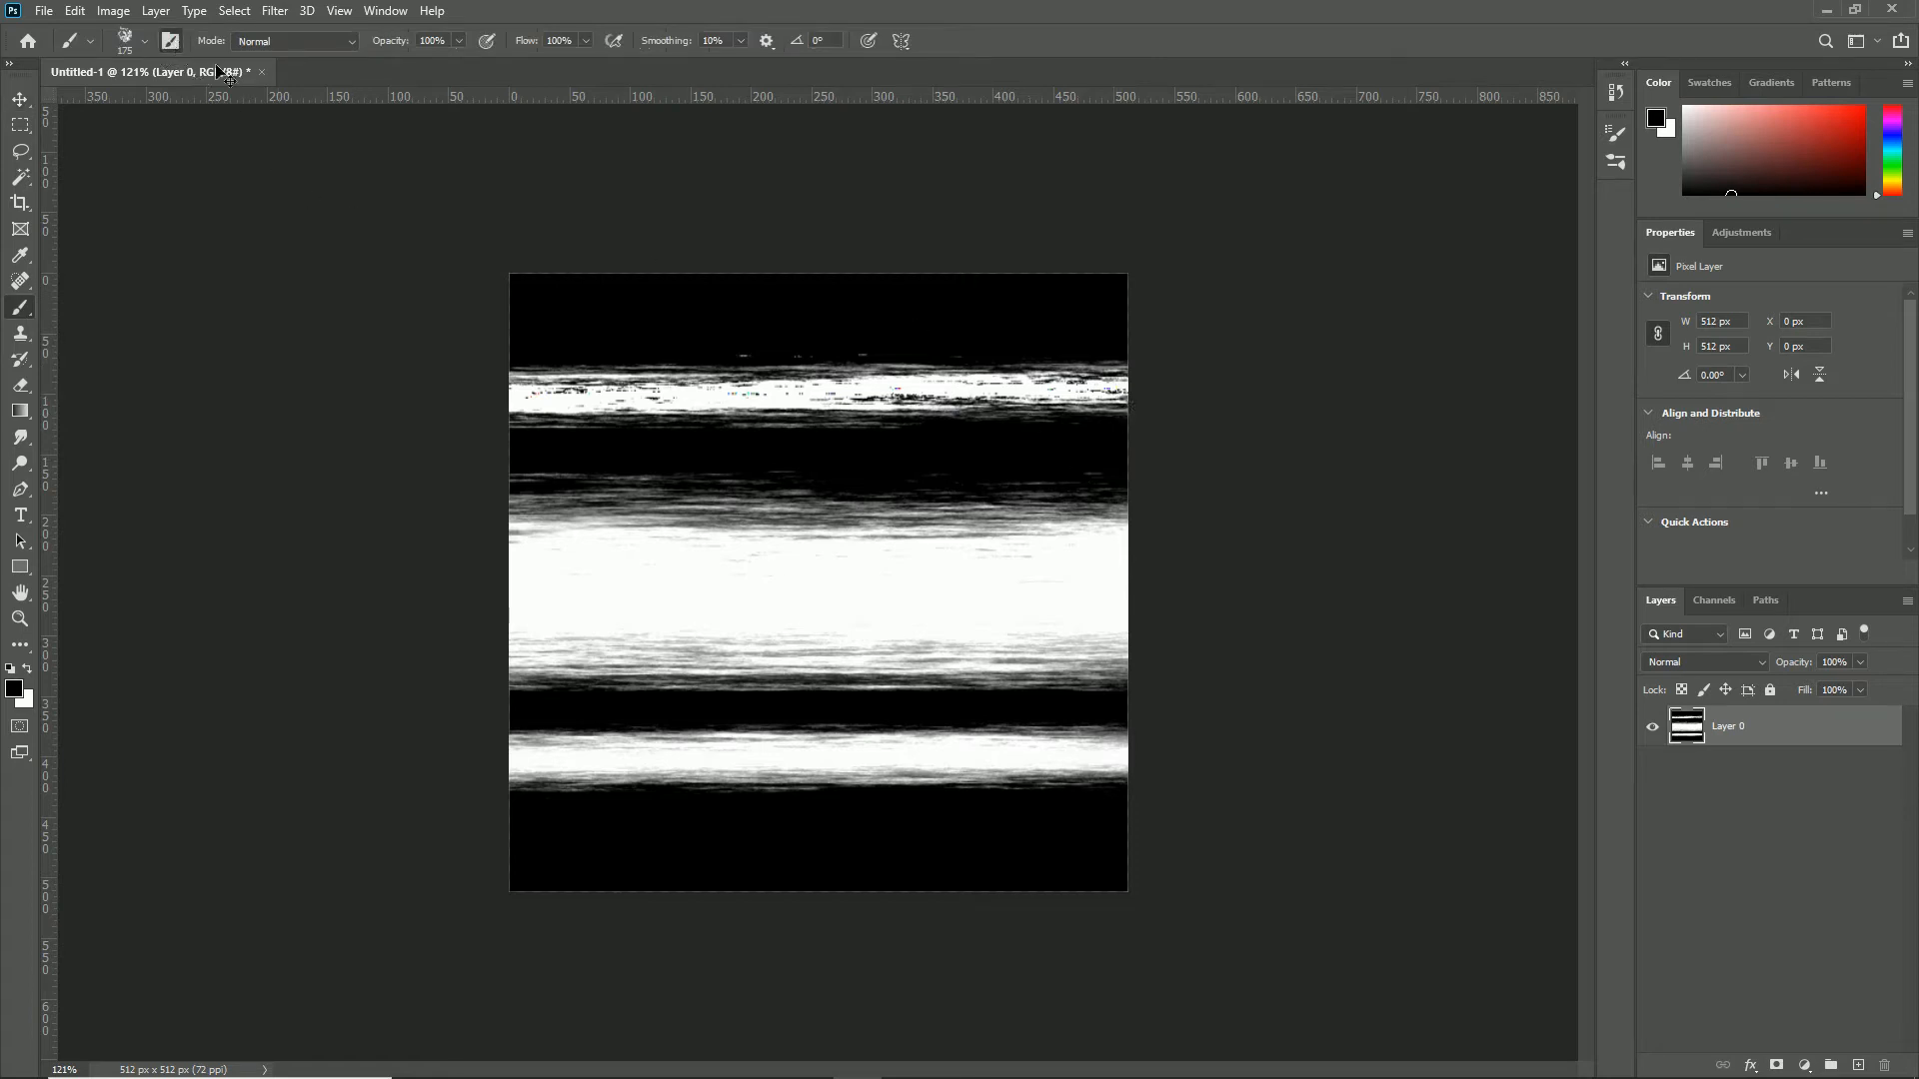
{"action": "key", "text": "F5"}
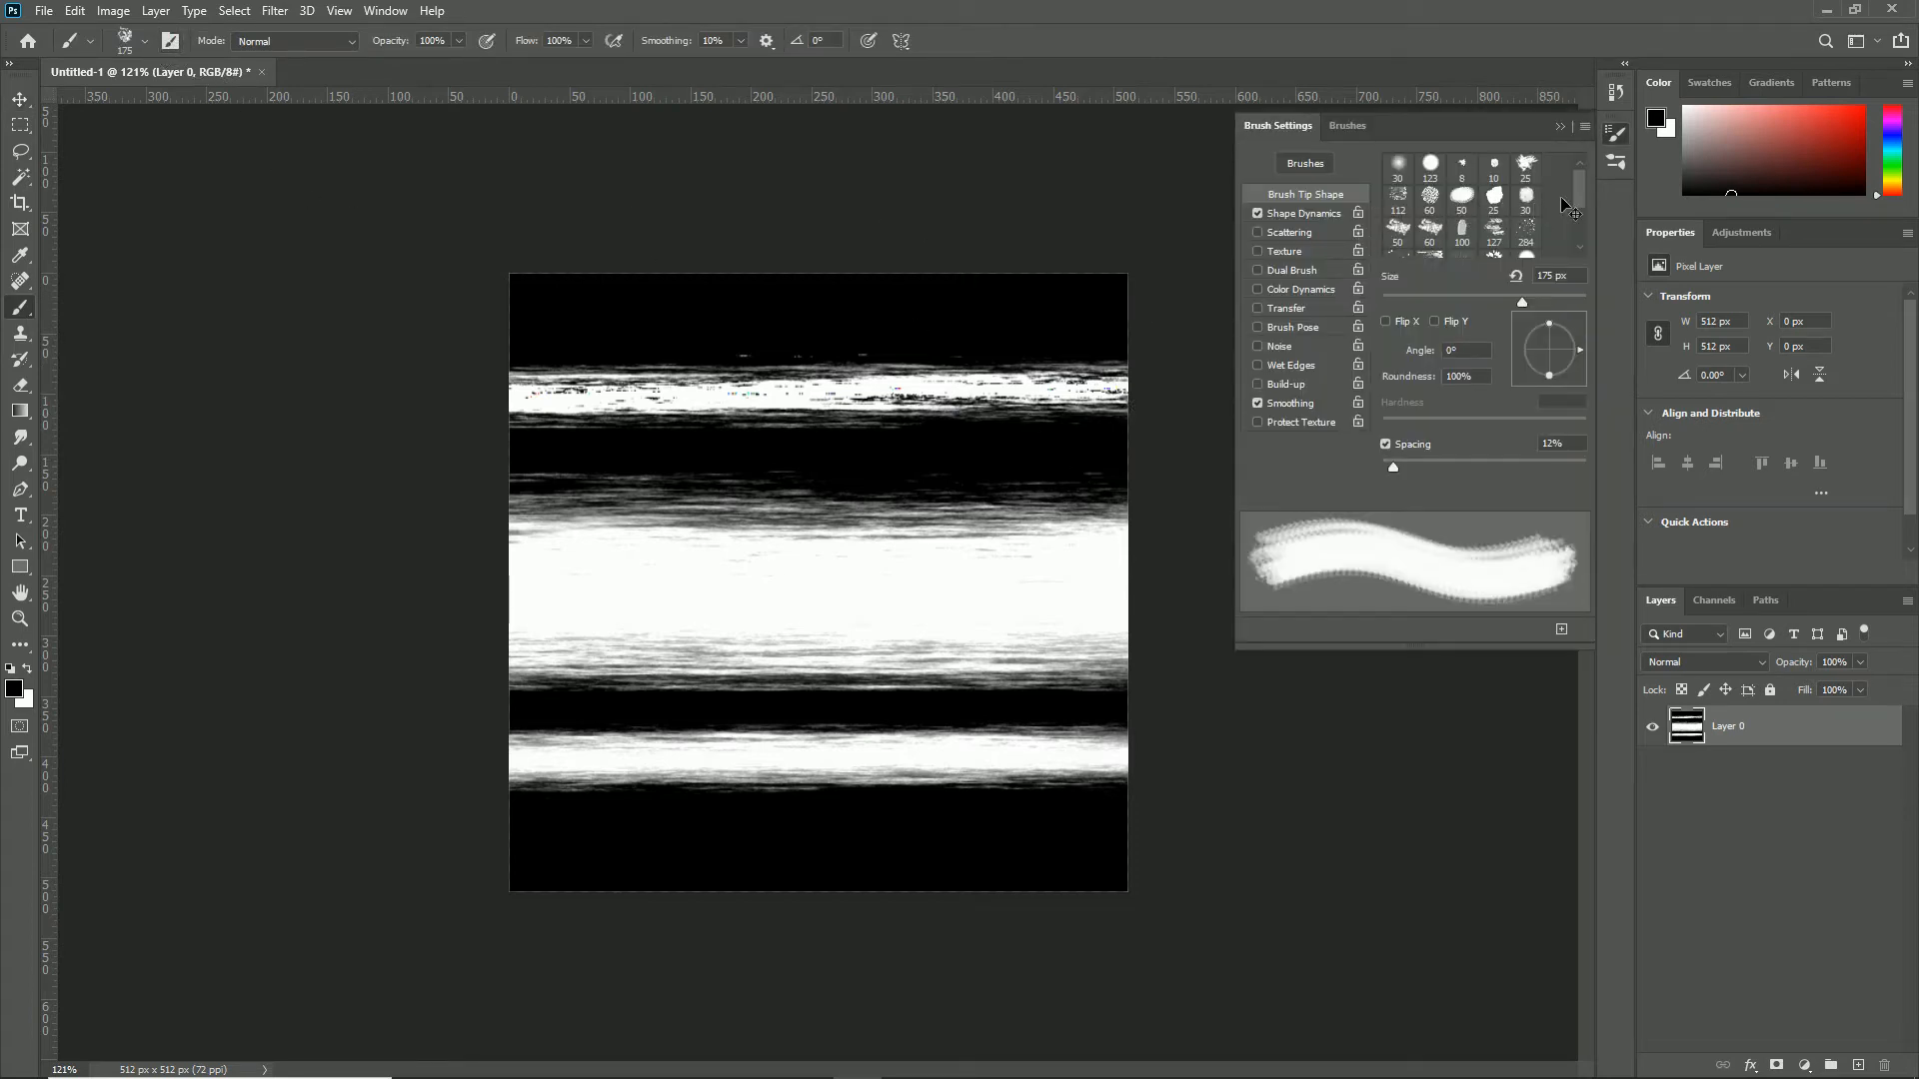
{"action": "left_click", "coordinate": [1526, 167]}
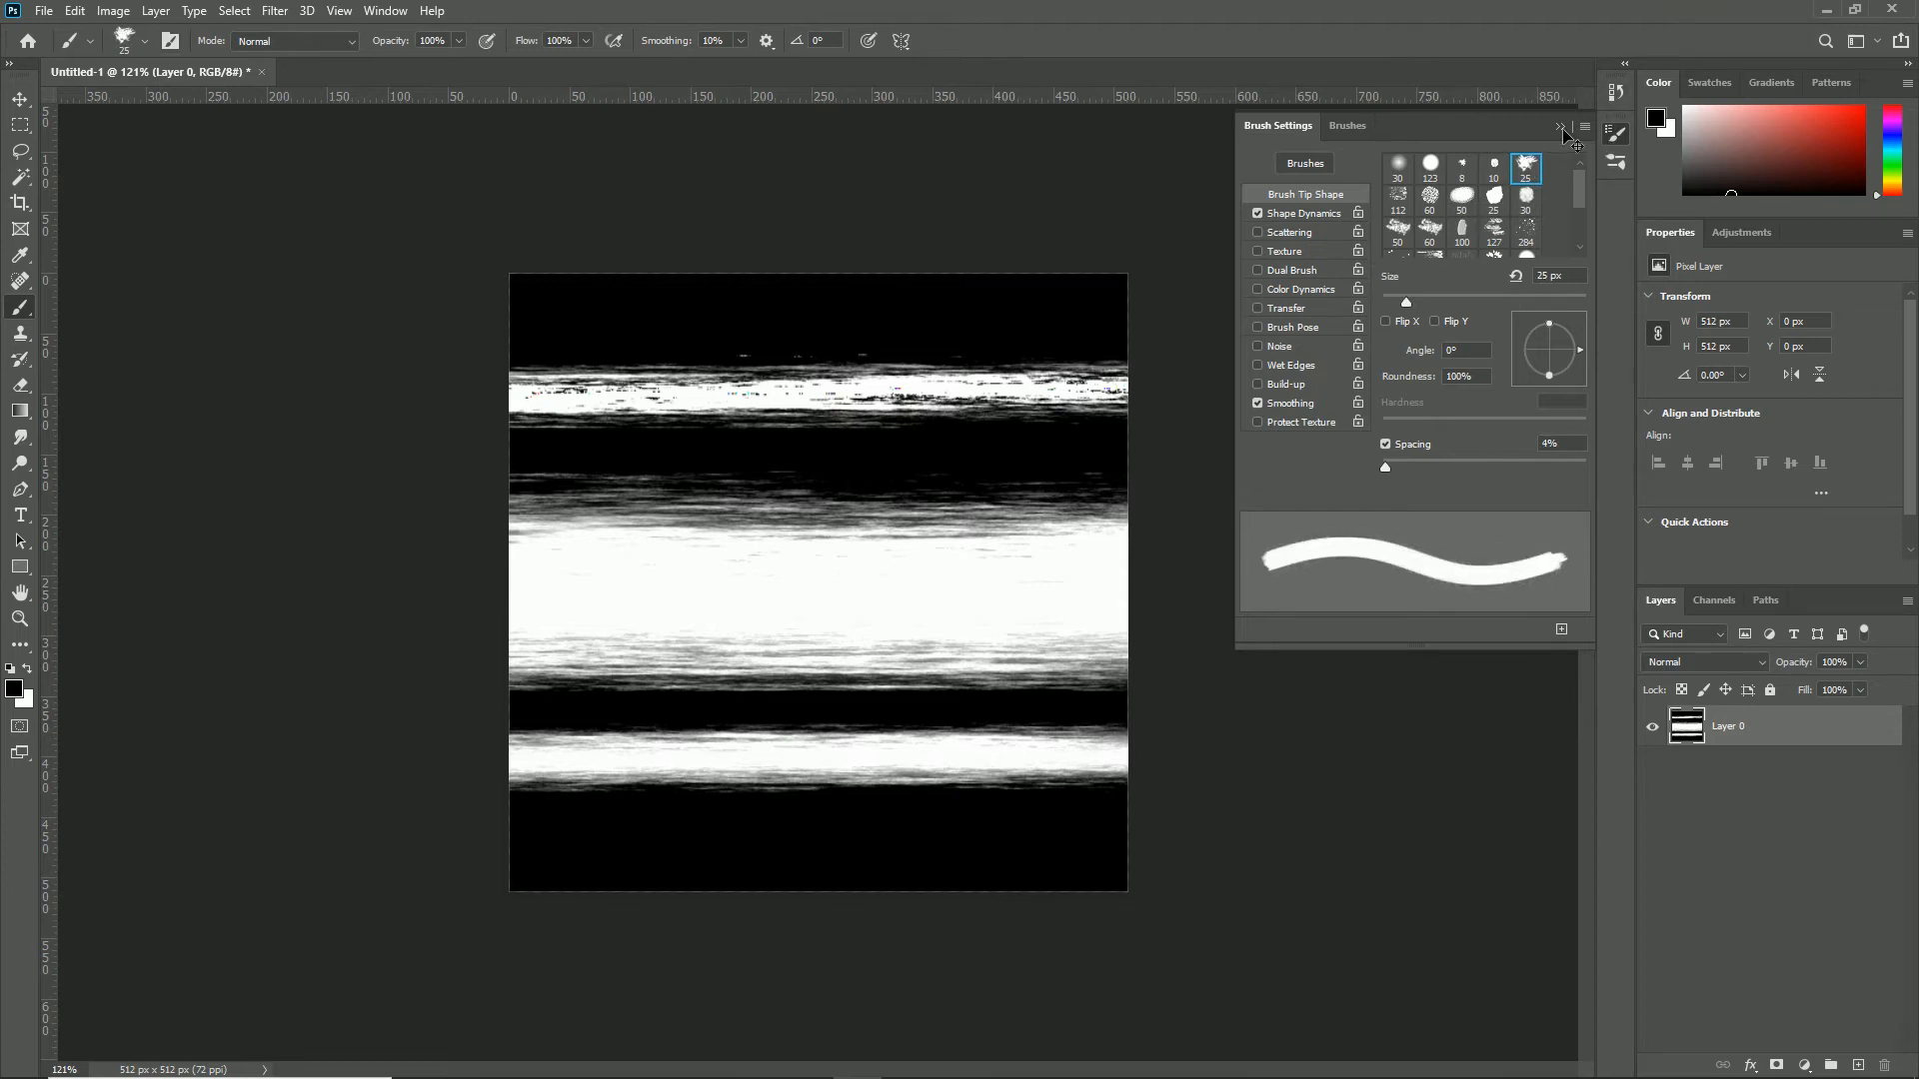
{"action": "left_click_drag", "start_coordinate": [1526, 360], "coordinate": [1532, 355]}
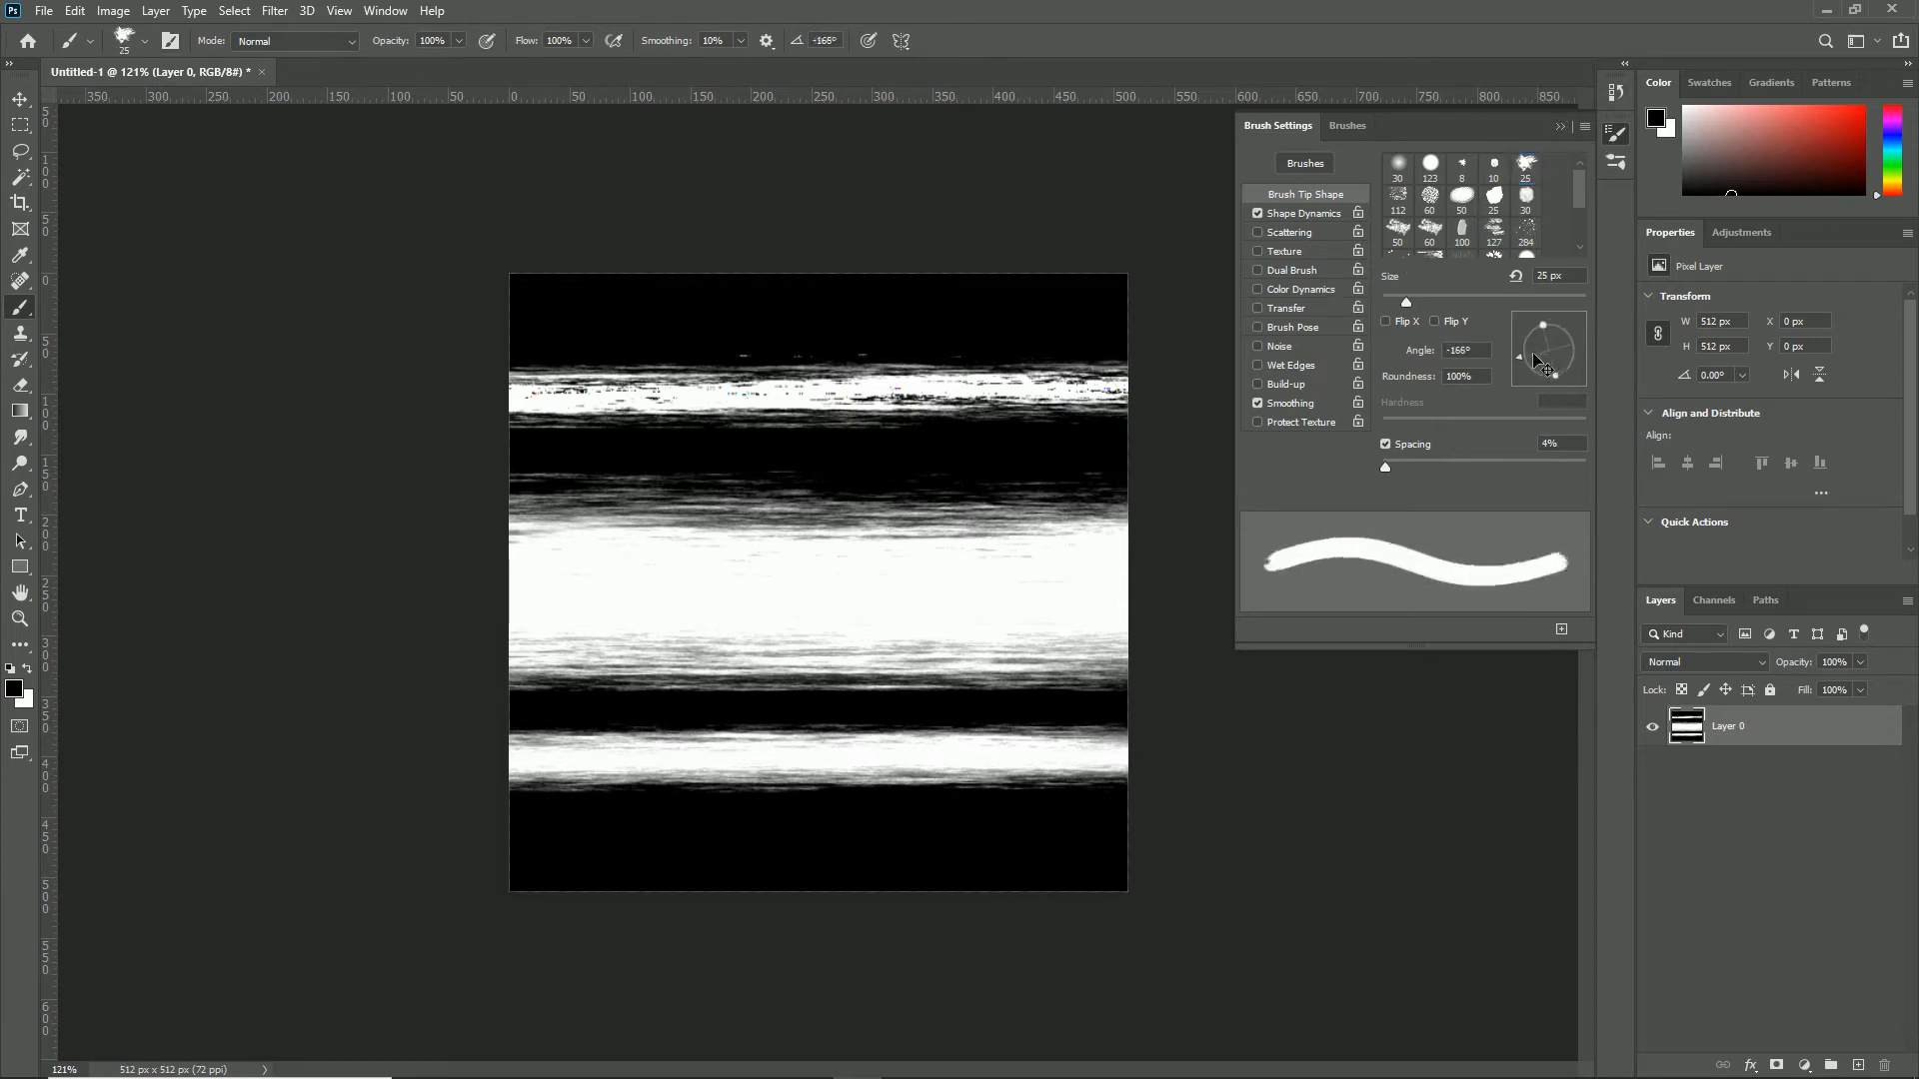
{"action": "left_click", "coordinate": [1557, 128]}
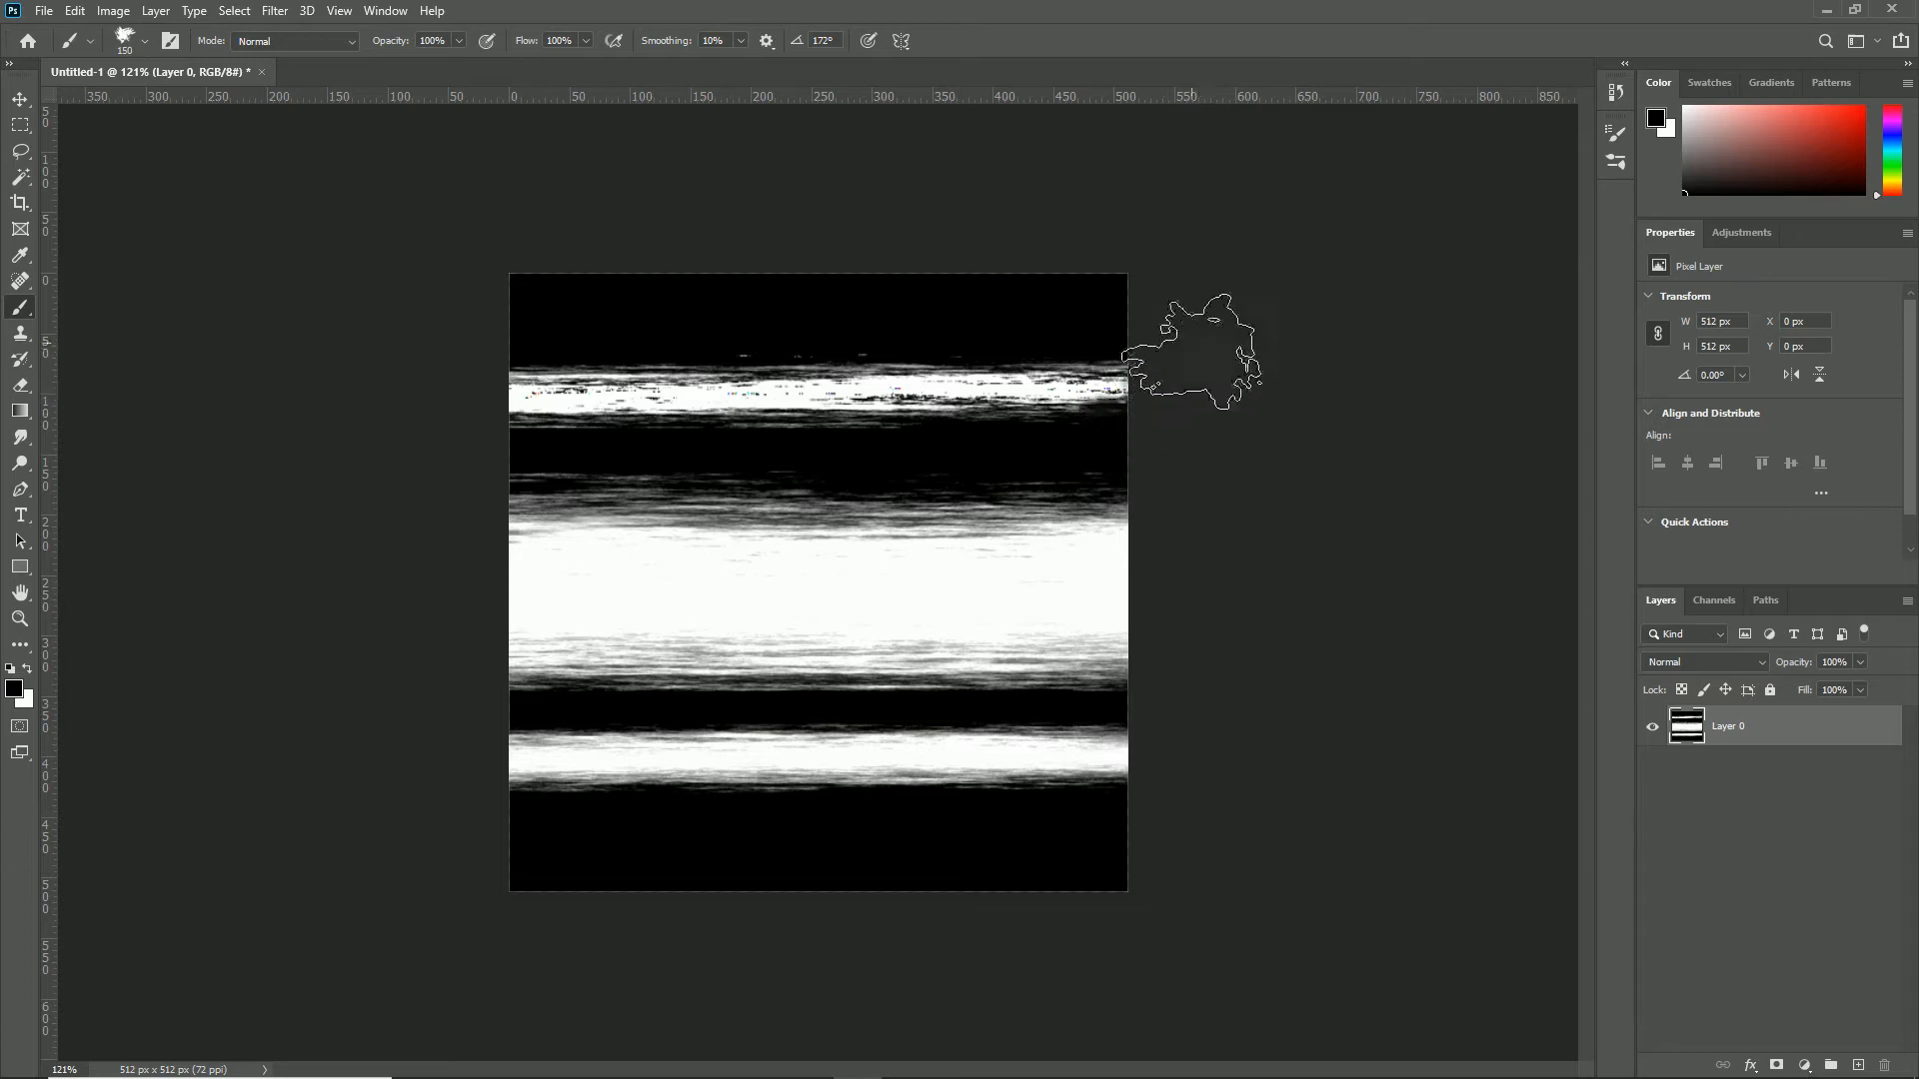
Step: Dab black along both side edges of the canvas to give the ends of the horizontal streaks ragged edges
{"action": "left_click", "coordinate": [1165, 500]}
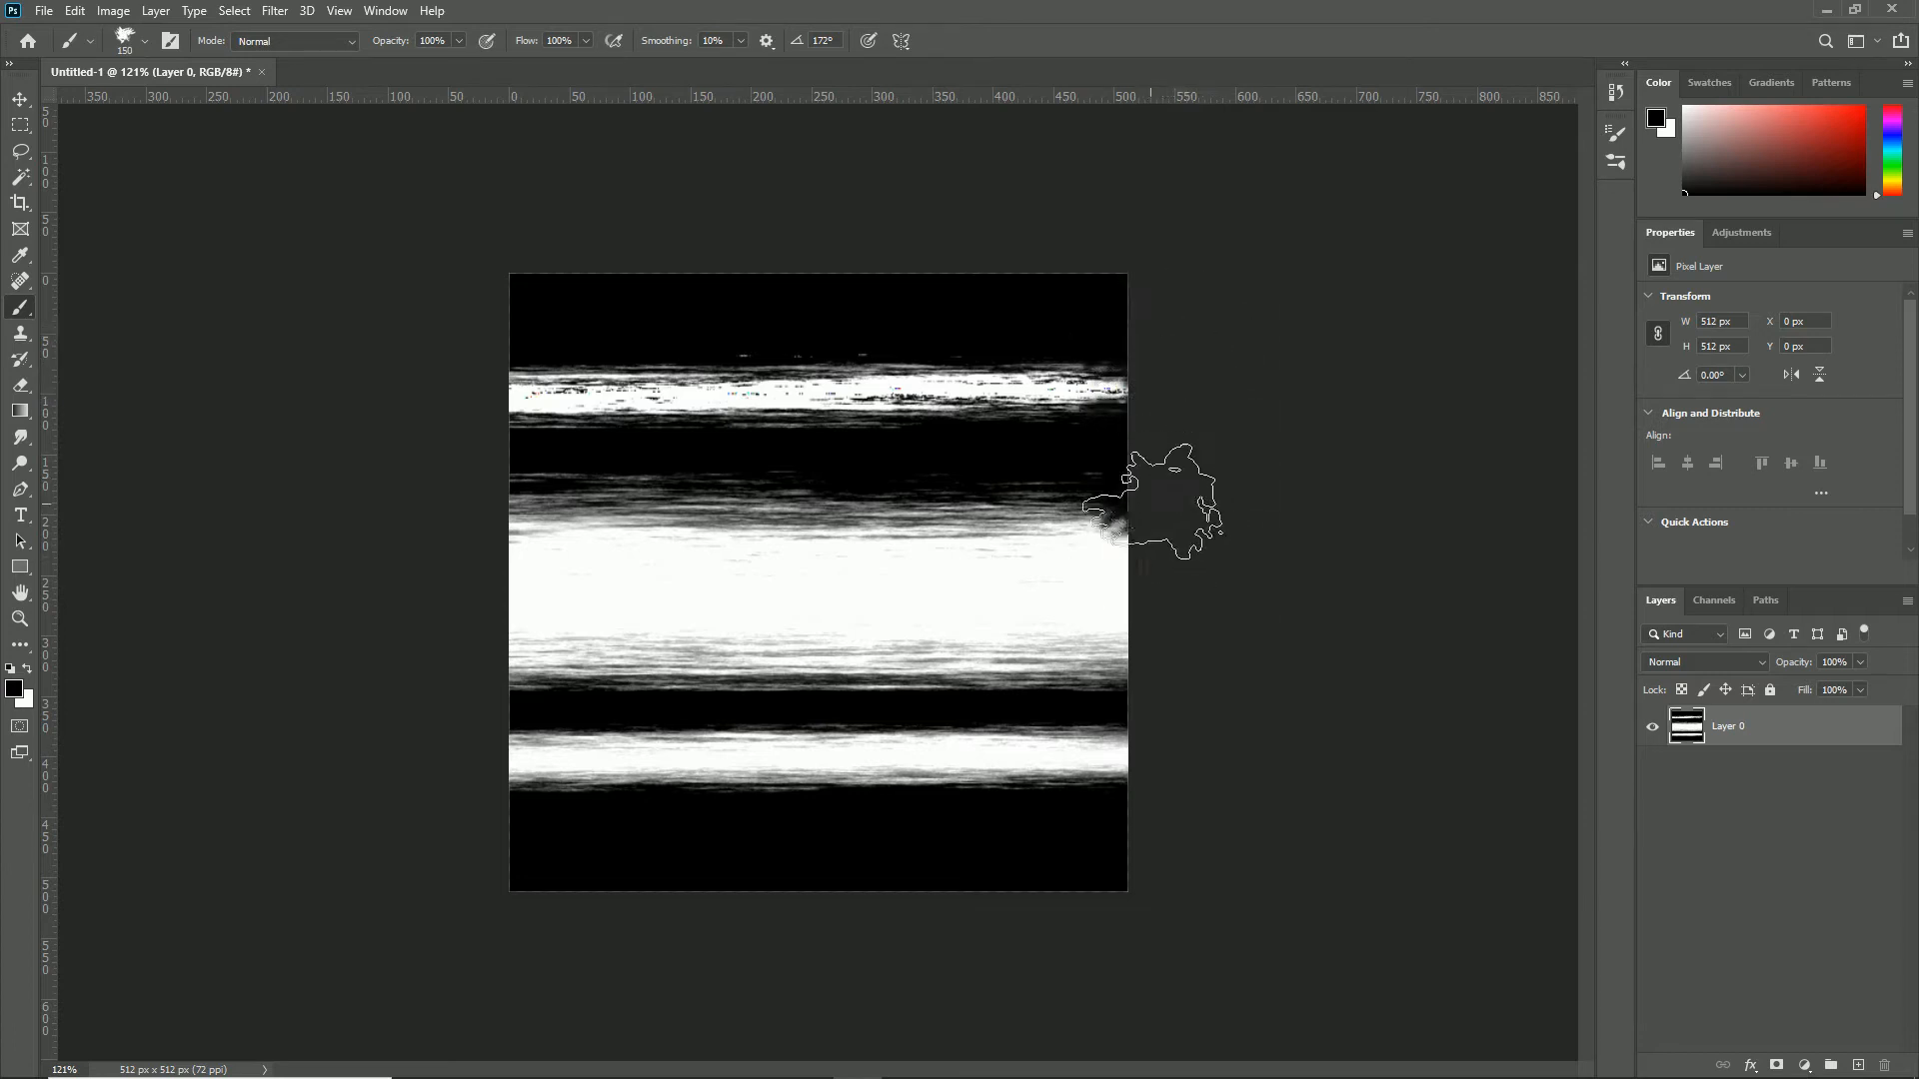
{"action": "left_click", "coordinate": [1153, 666]}
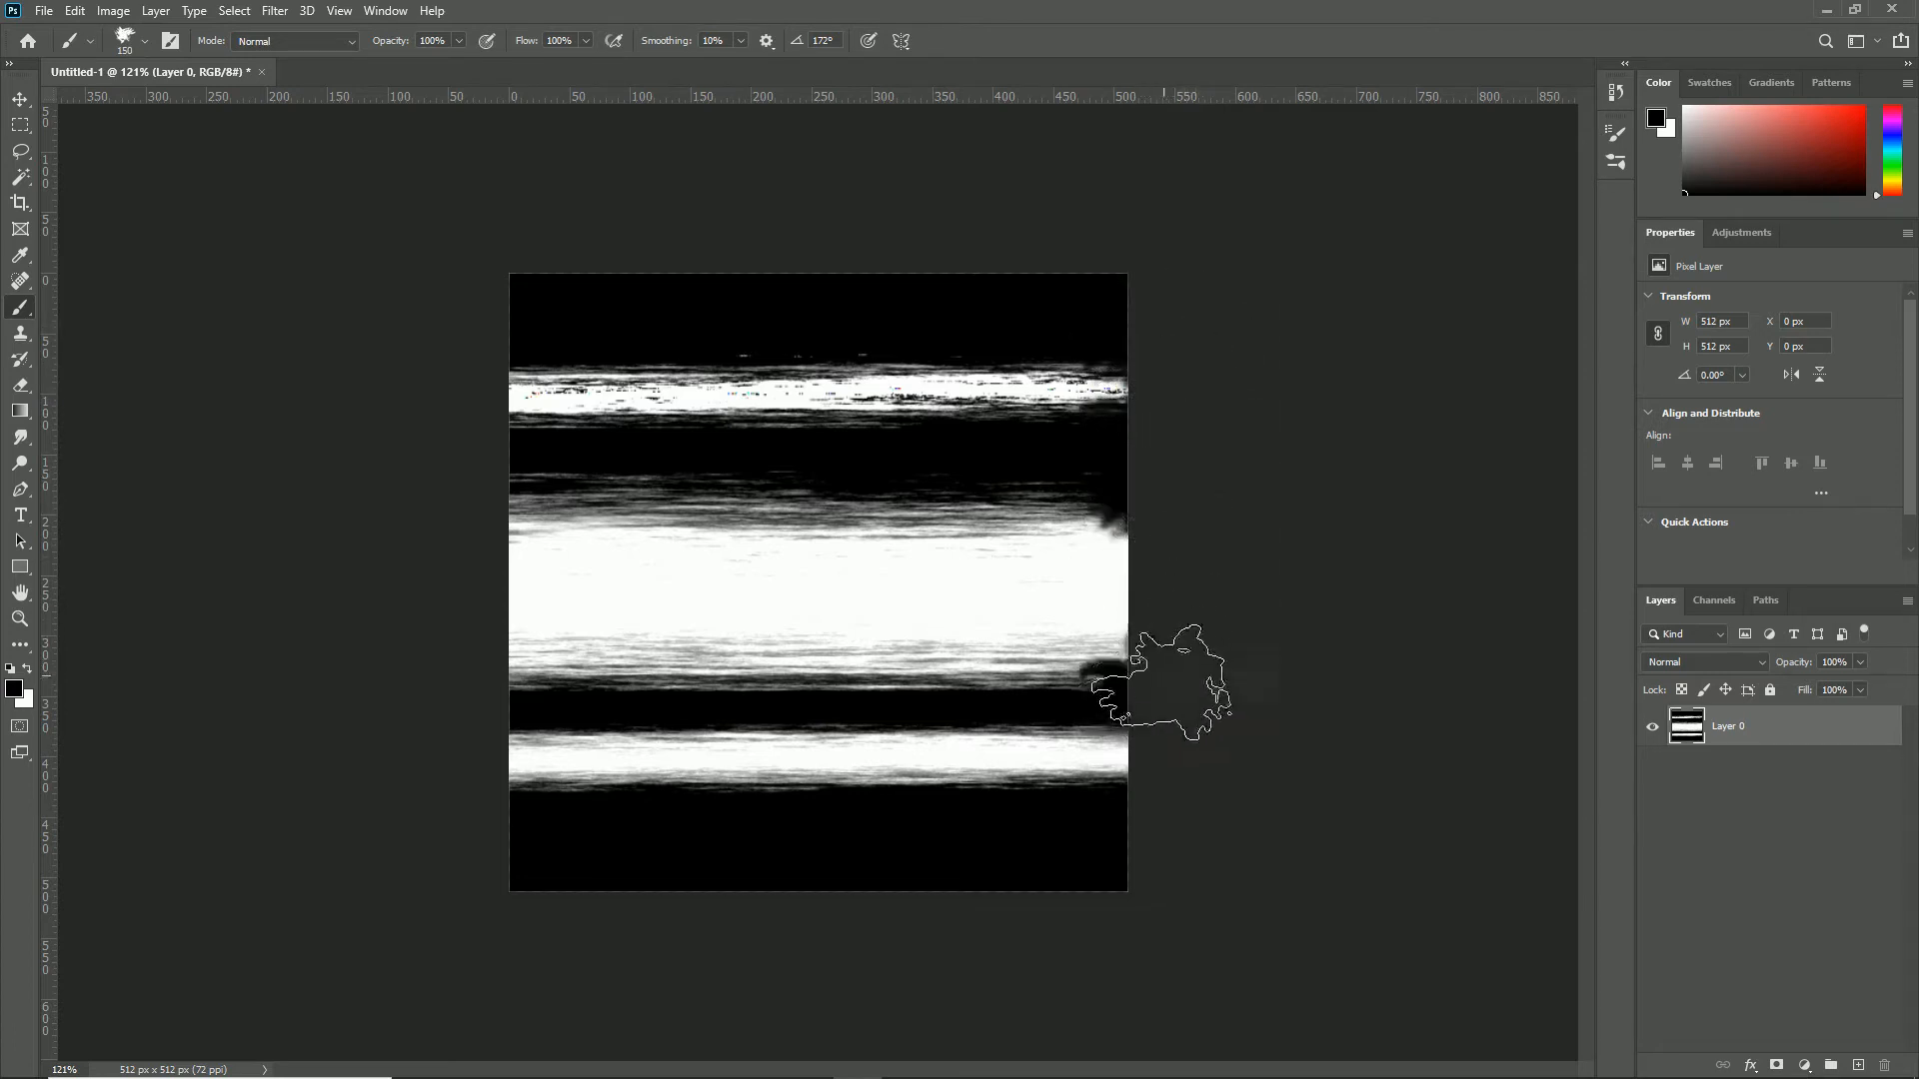
{"action": "left_click", "coordinate": [1170, 710]}
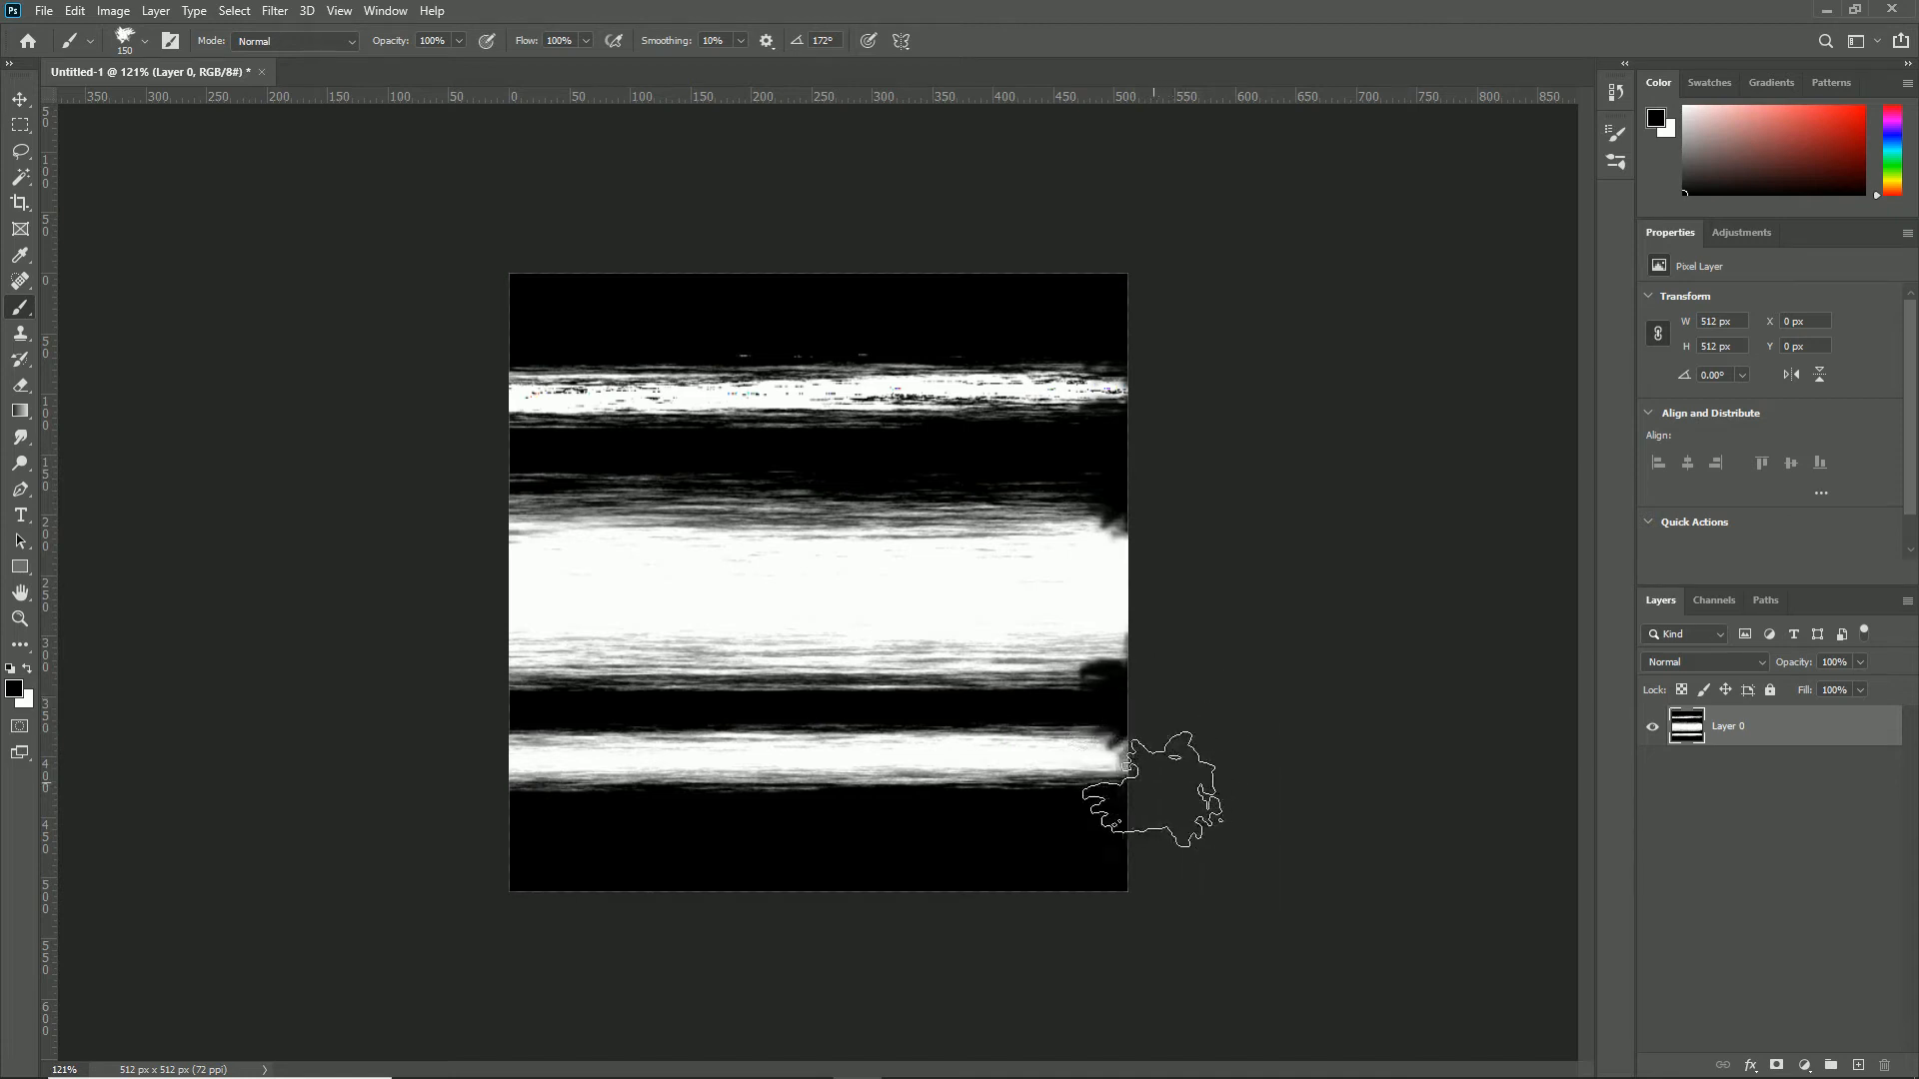
{"action": "left_click", "coordinate": [455, 829]}
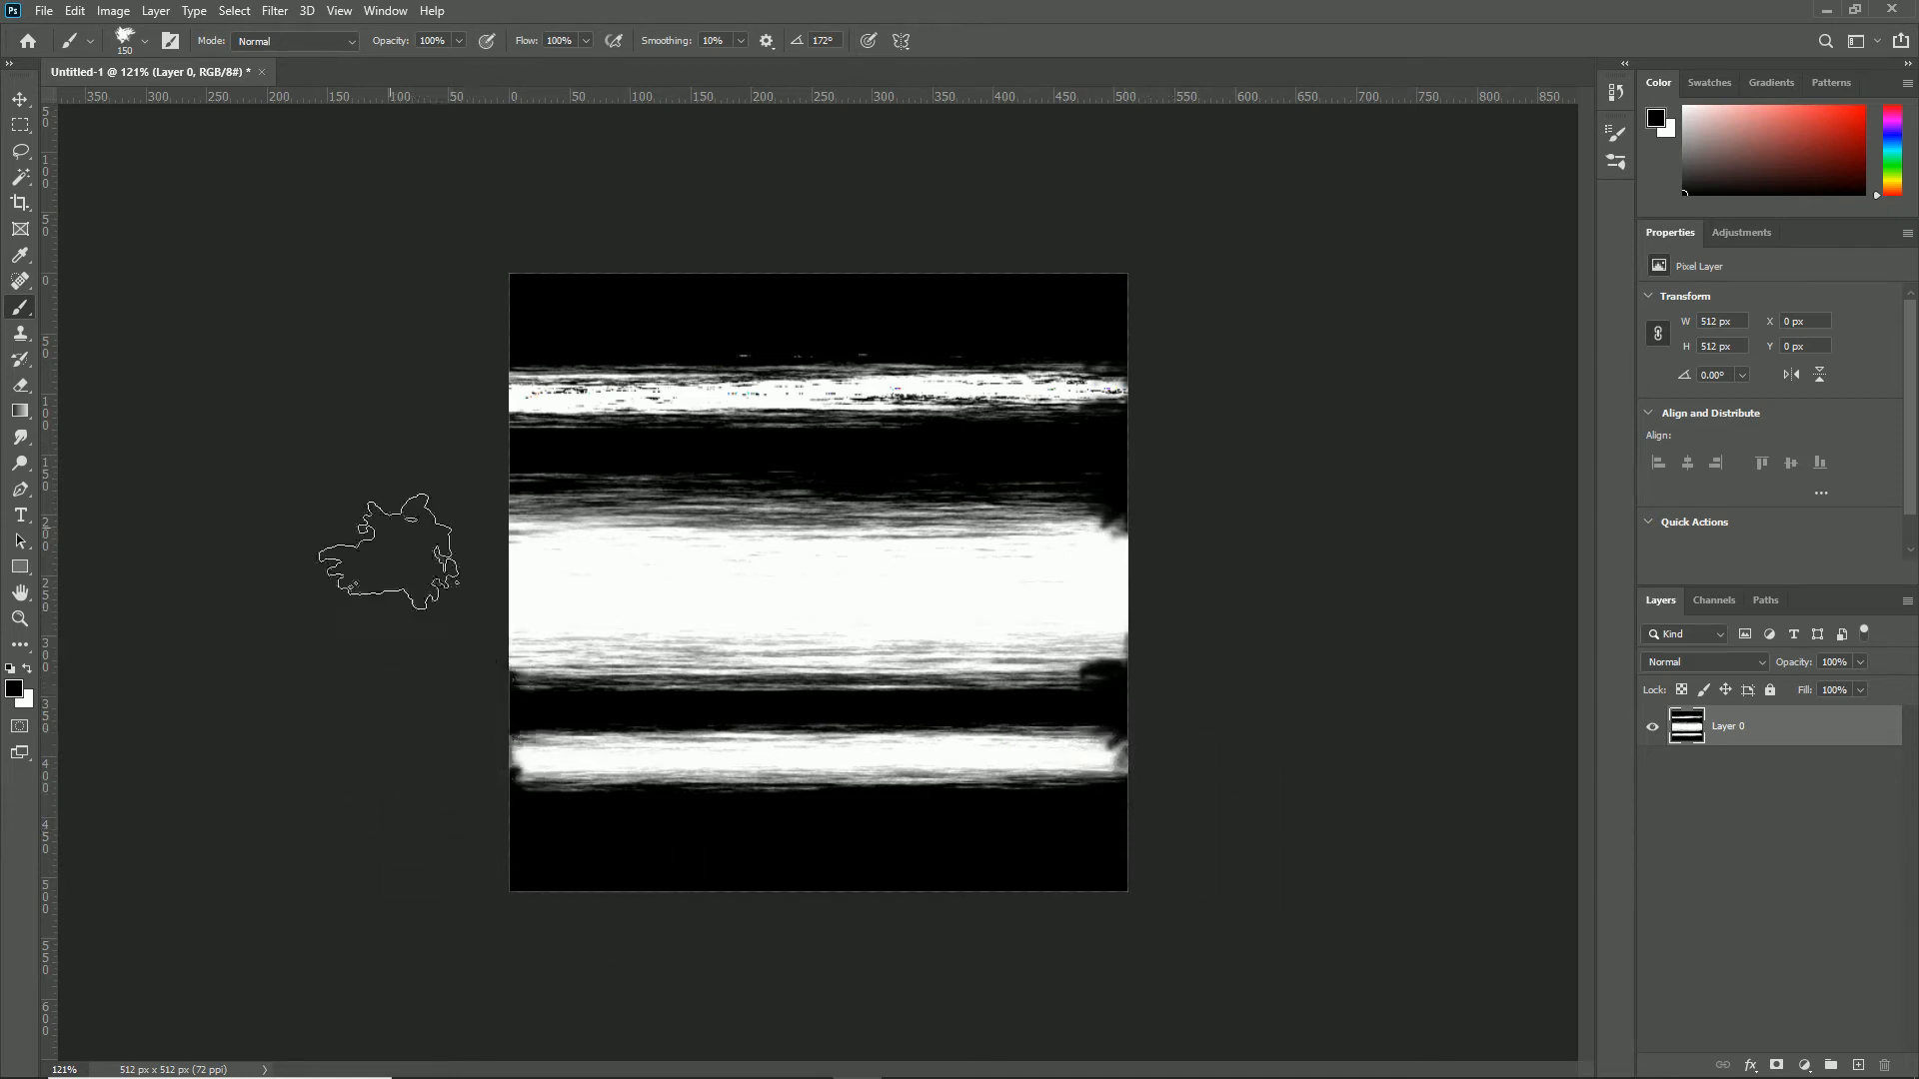
{"action": "left_click", "coordinate": [458, 450]}
{"action": "left_click", "coordinate": [461, 312]}
{"action": "left_click", "coordinate": [443, 363]}
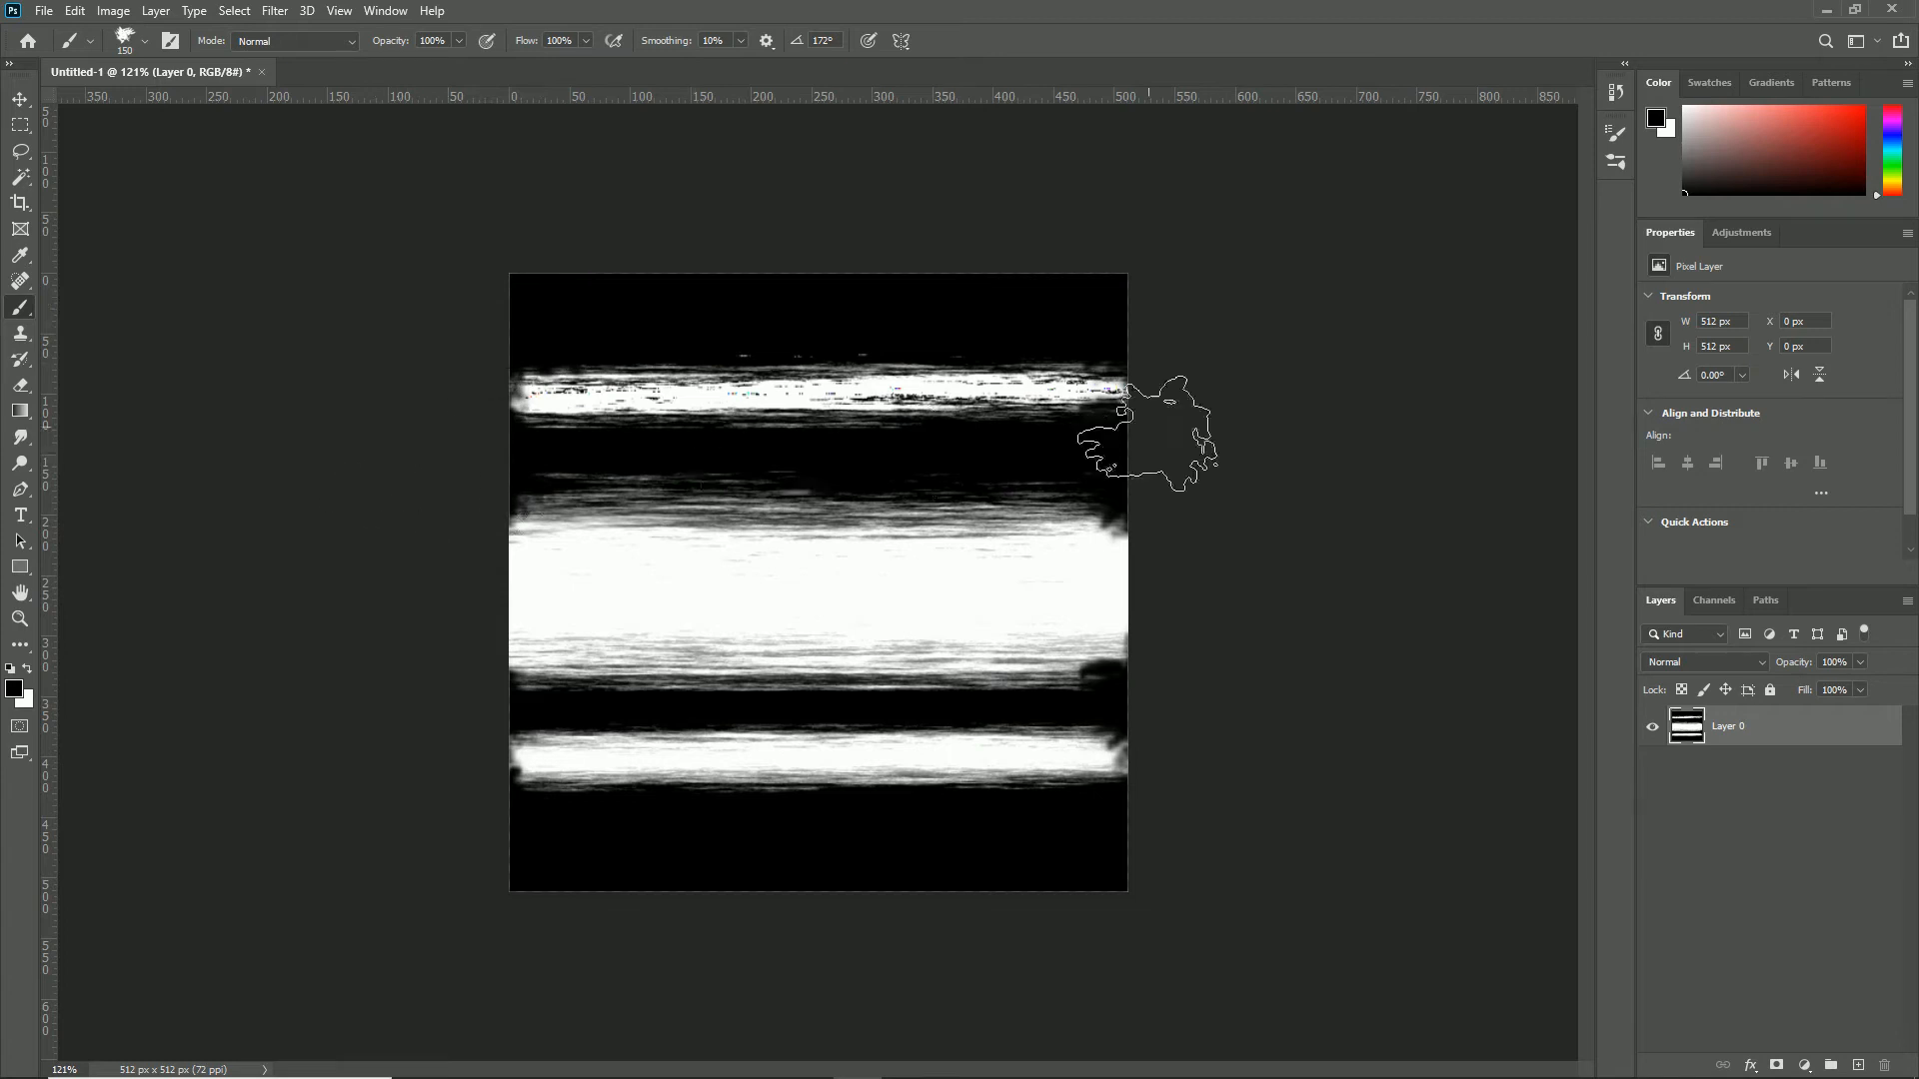
{"action": "left_click", "coordinate": [1149, 481]}
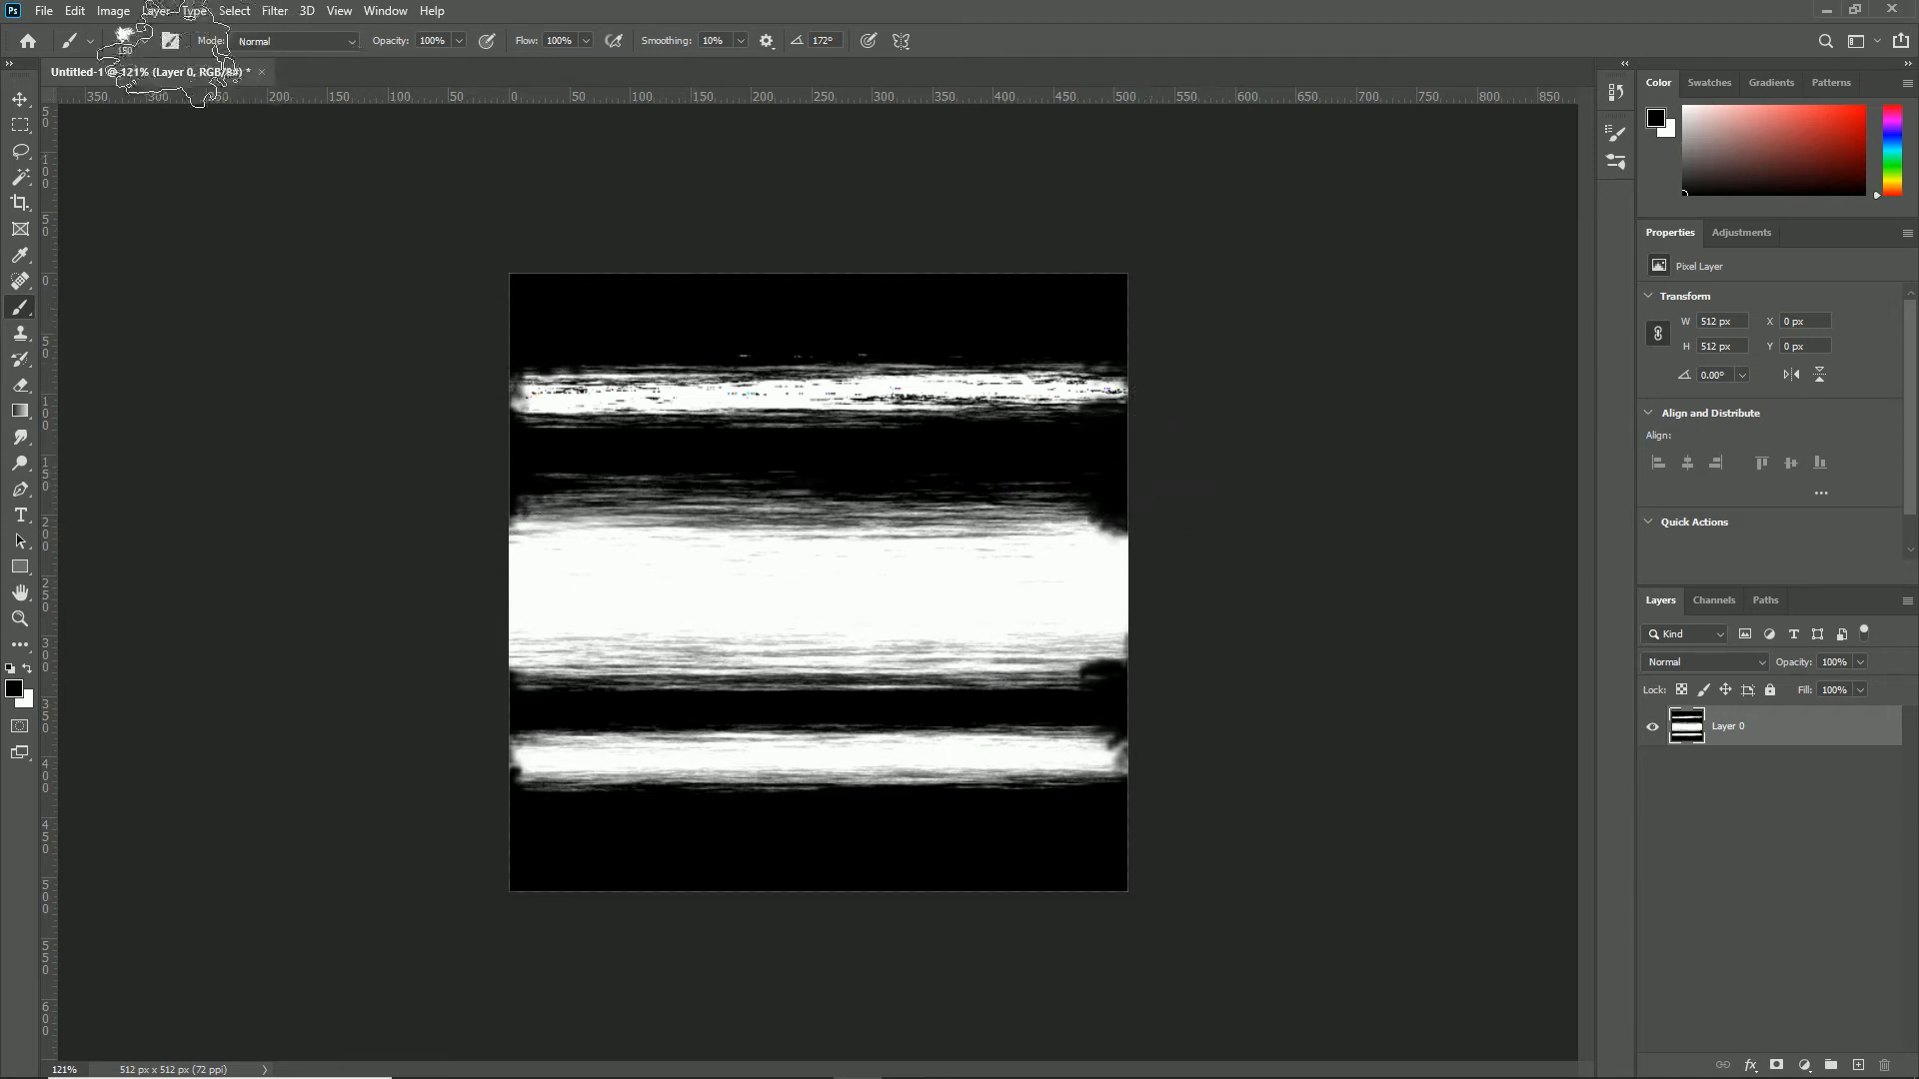
{"action": "left_click", "coordinate": [144, 41]}
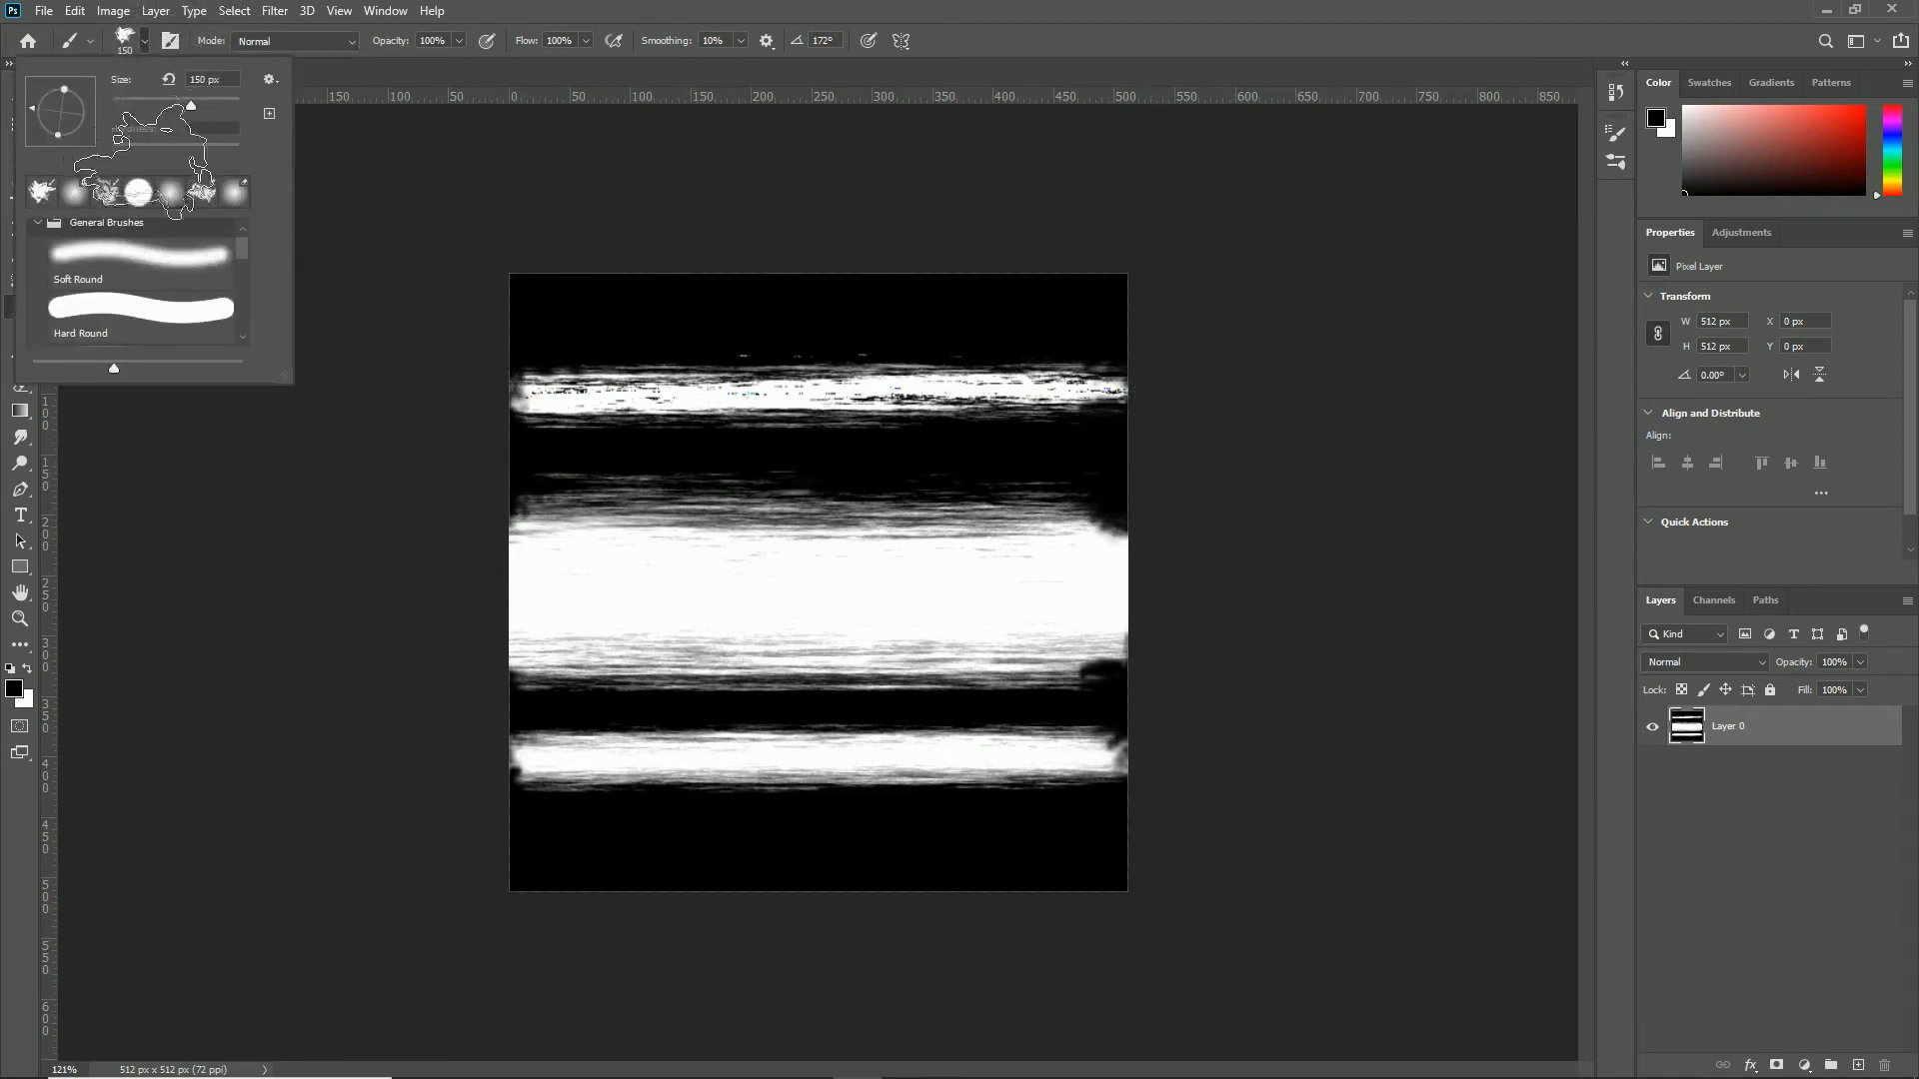
{"action": "left_click", "coordinate": [812, 20]}
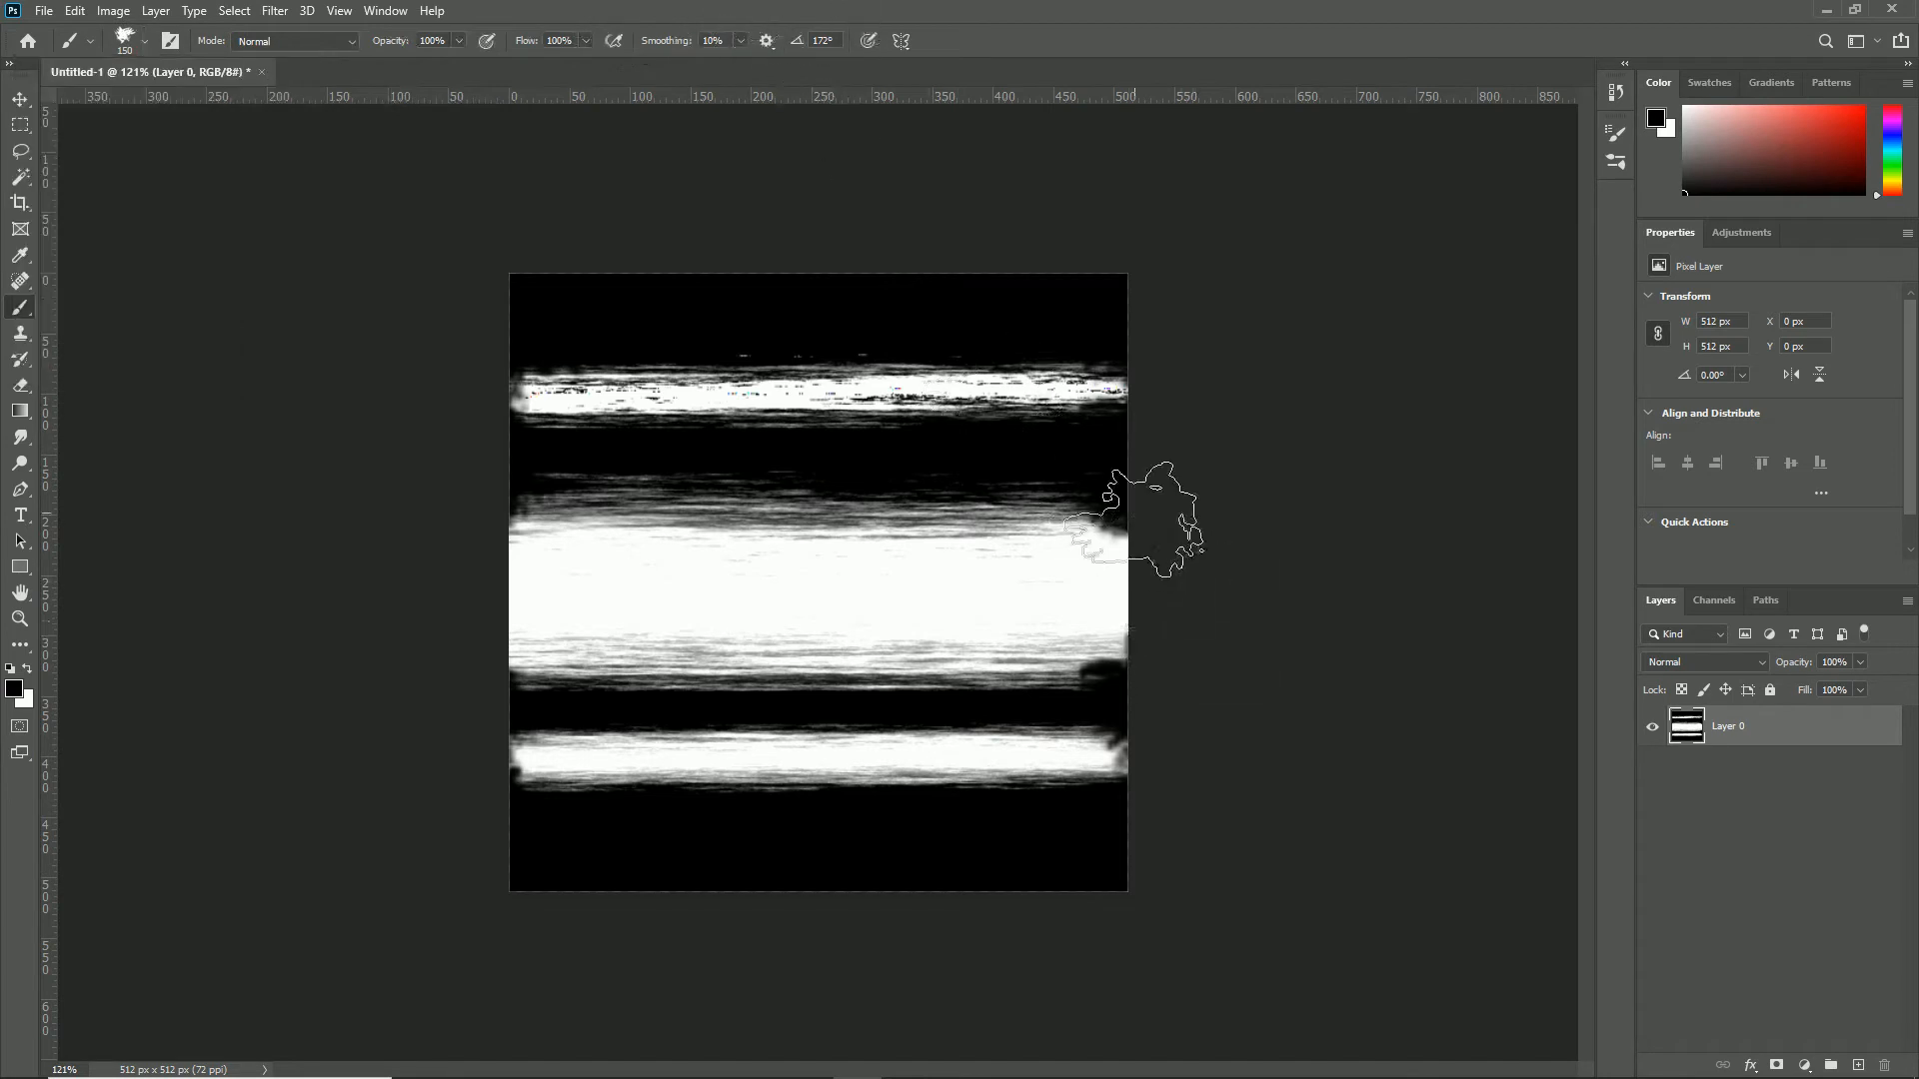
{"action": "left_click", "coordinate": [1128, 477]}
Step: Lower the brush opacity to 56% and dab black over the right end of the wide middle streak
{"action": "left_click", "coordinate": [459, 41]}
{"action": "left_click_drag", "start_coordinate": [466, 63], "coordinate": [419, 63]}
{"action": "left_click", "coordinate": [555, 17]}
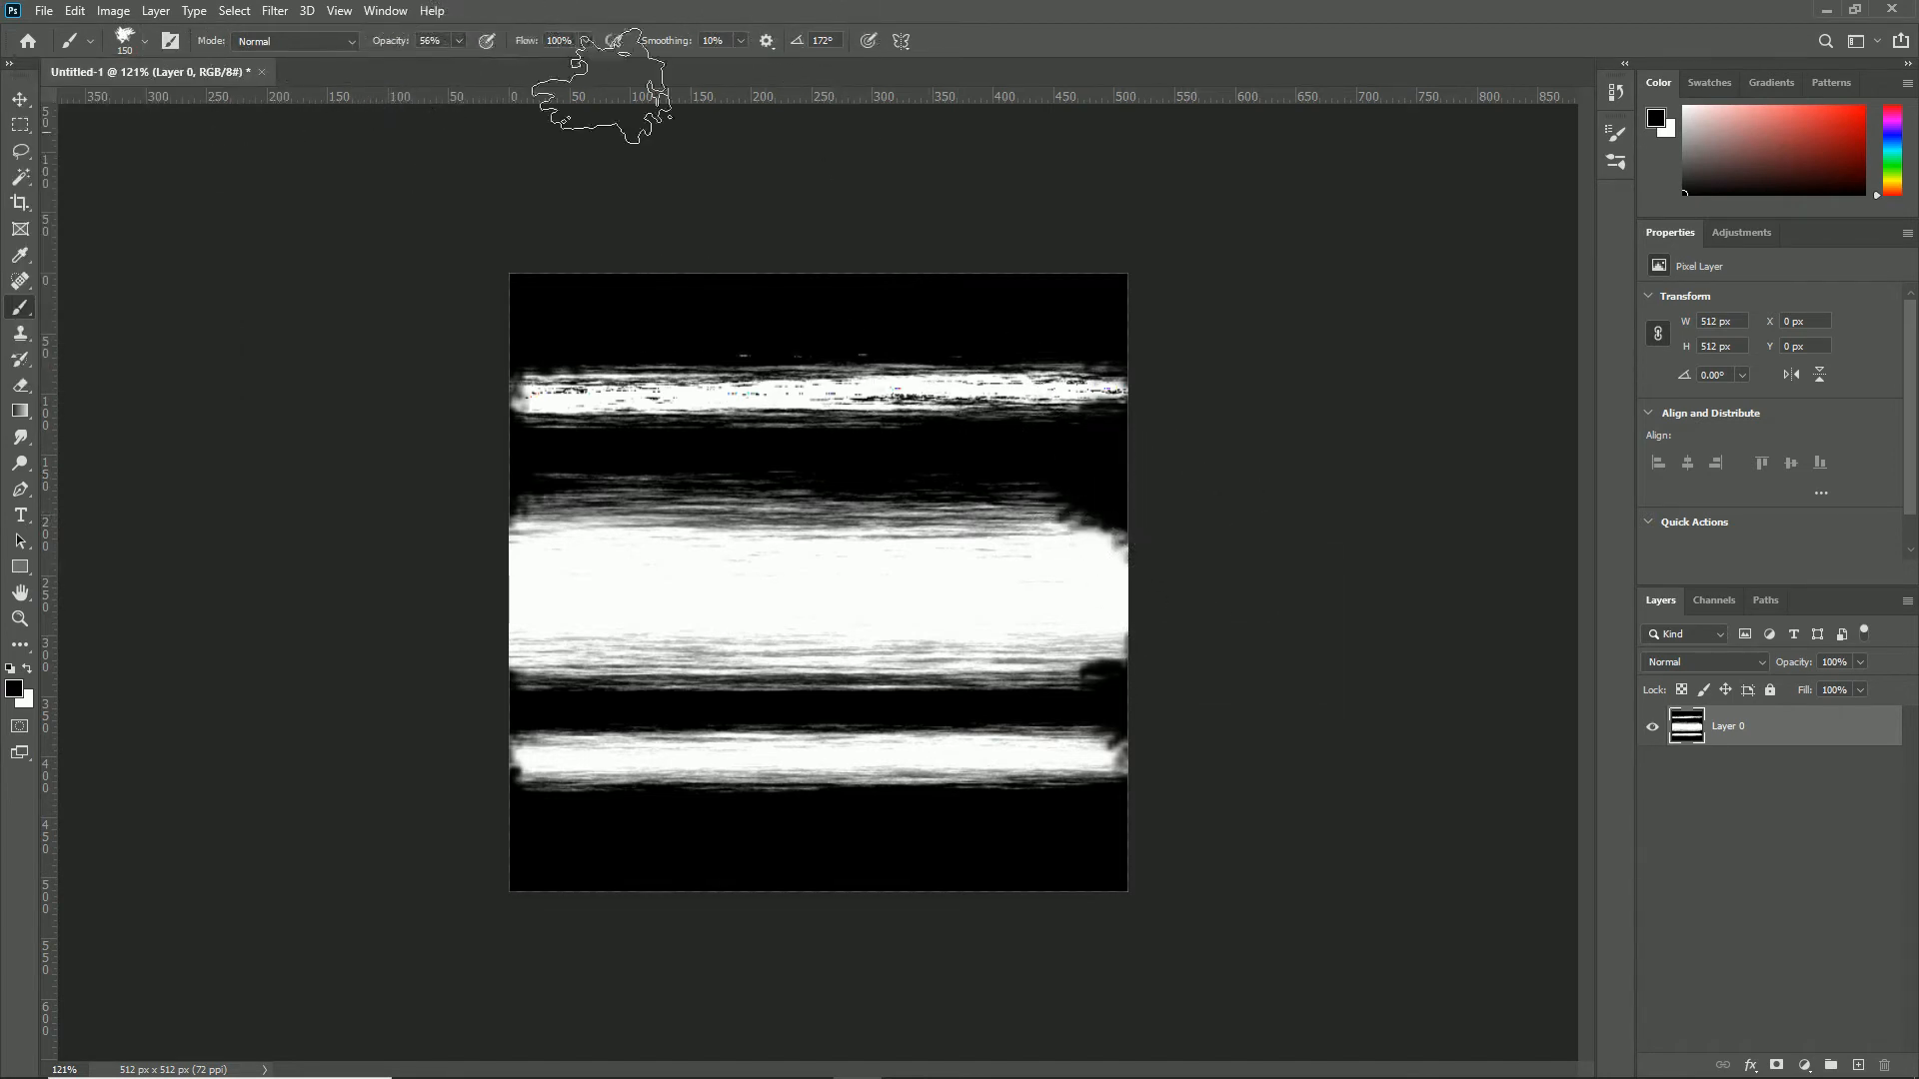
{"action": "left_click", "coordinate": [1153, 572]}
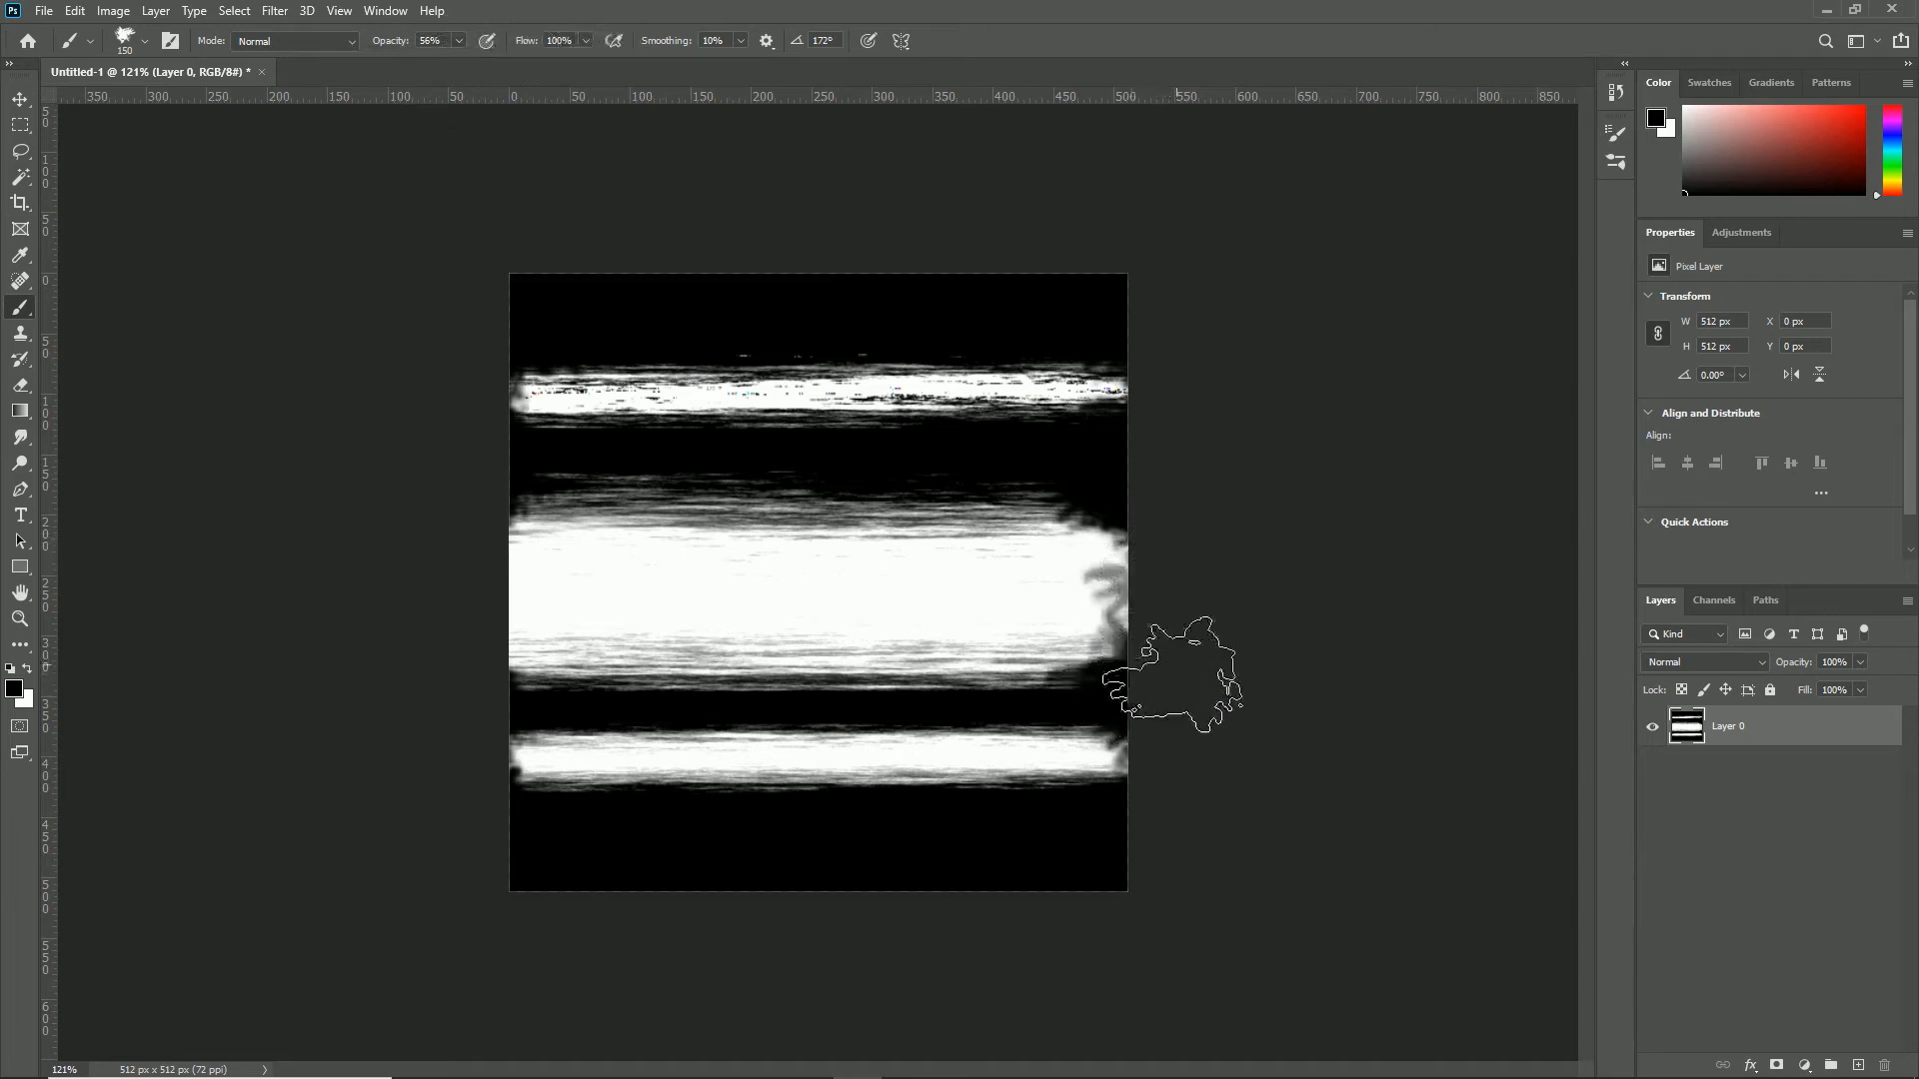
{"action": "left_click", "coordinate": [1116, 491]}
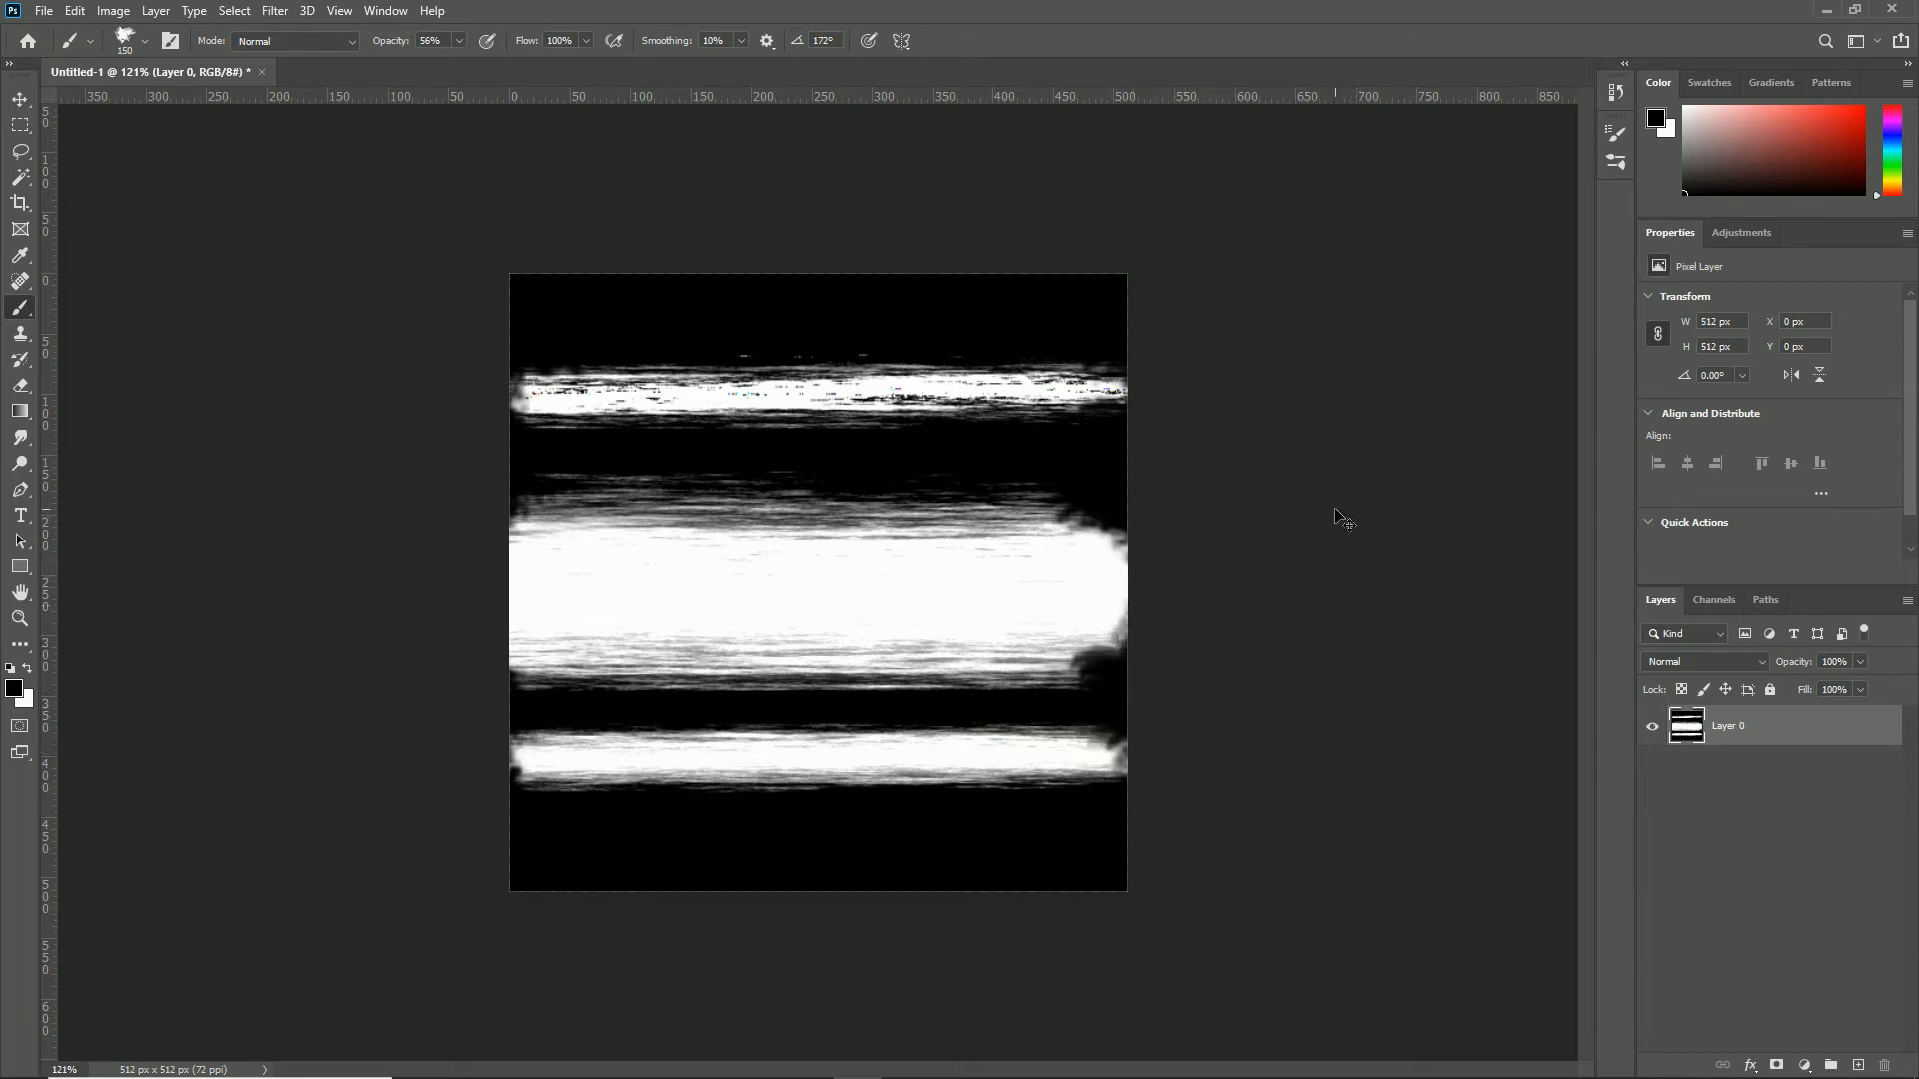
Step: Save the edited streak image, switch back to Unreal Engine, and reimport the SpawnINT texture
{"action": "left_click", "coordinate": [45, 11]}
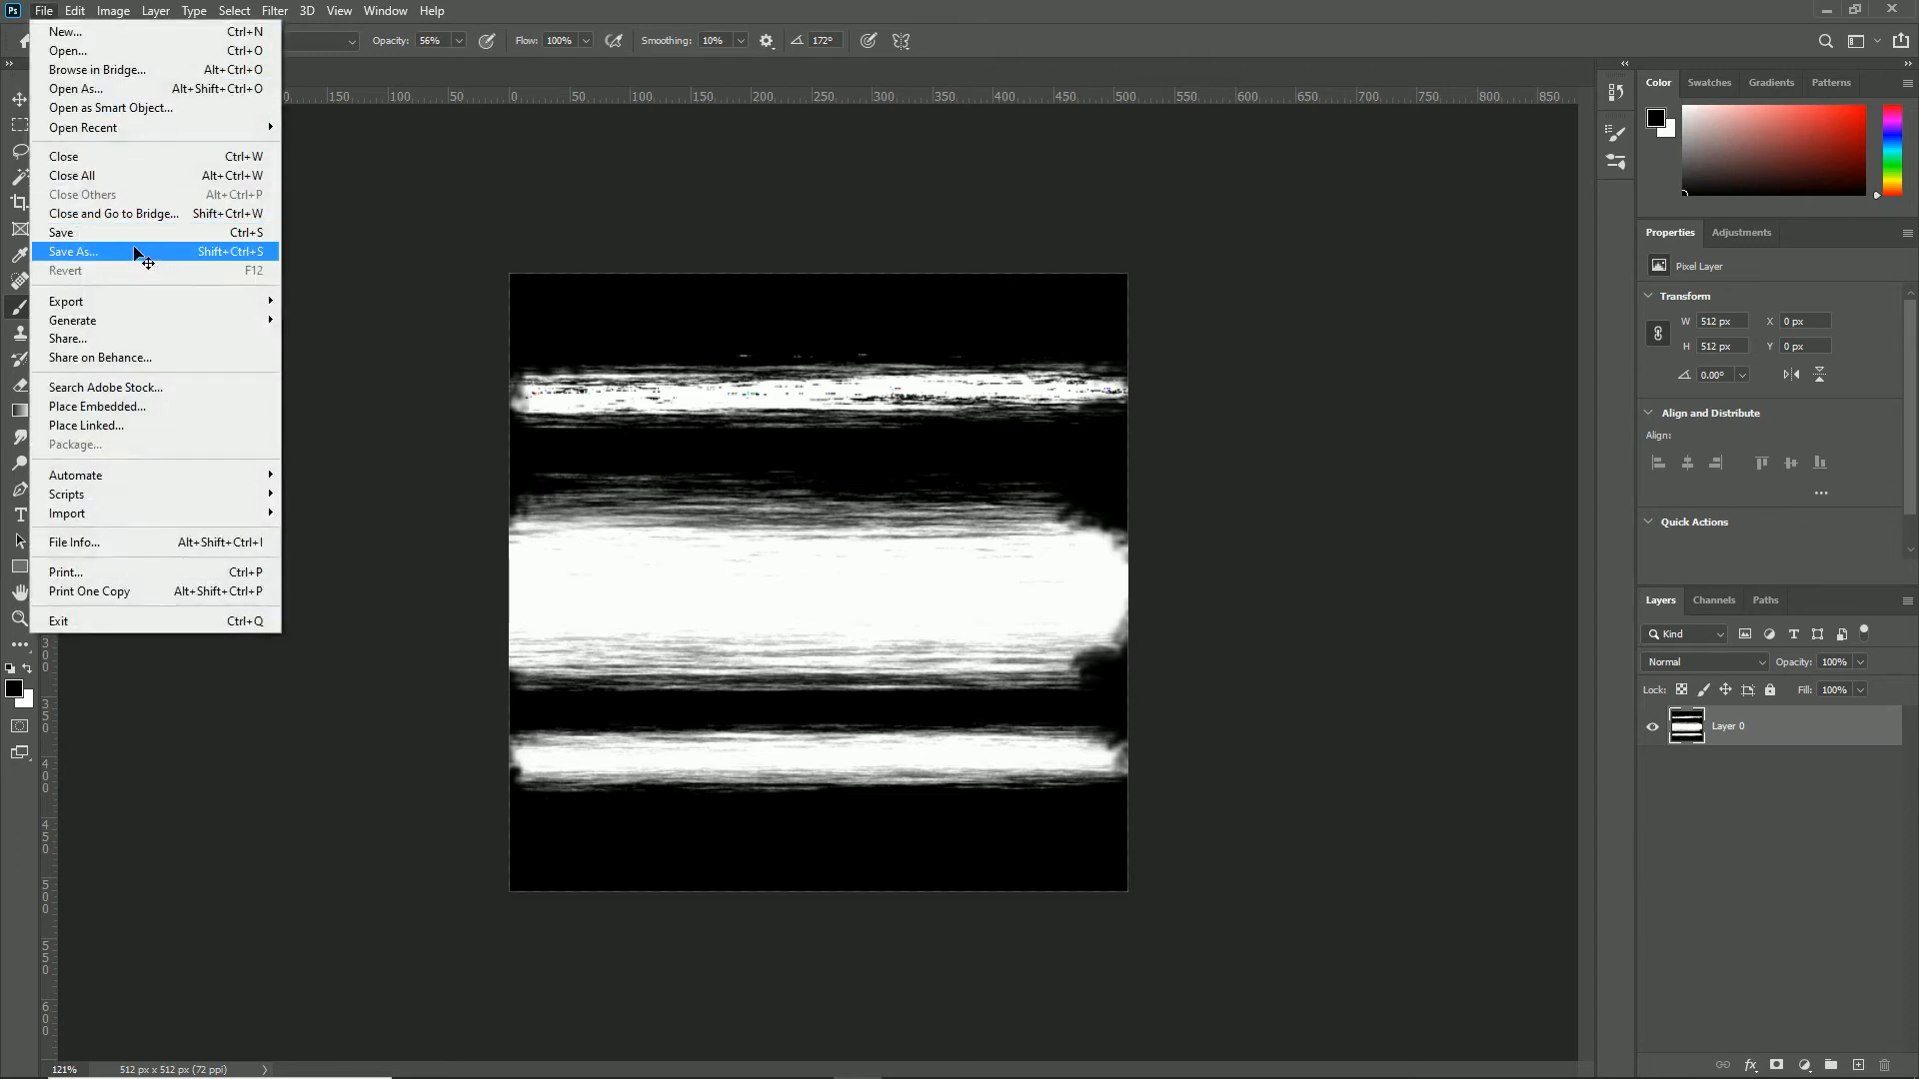
{"action": "key", "text": "alt+Tab"}
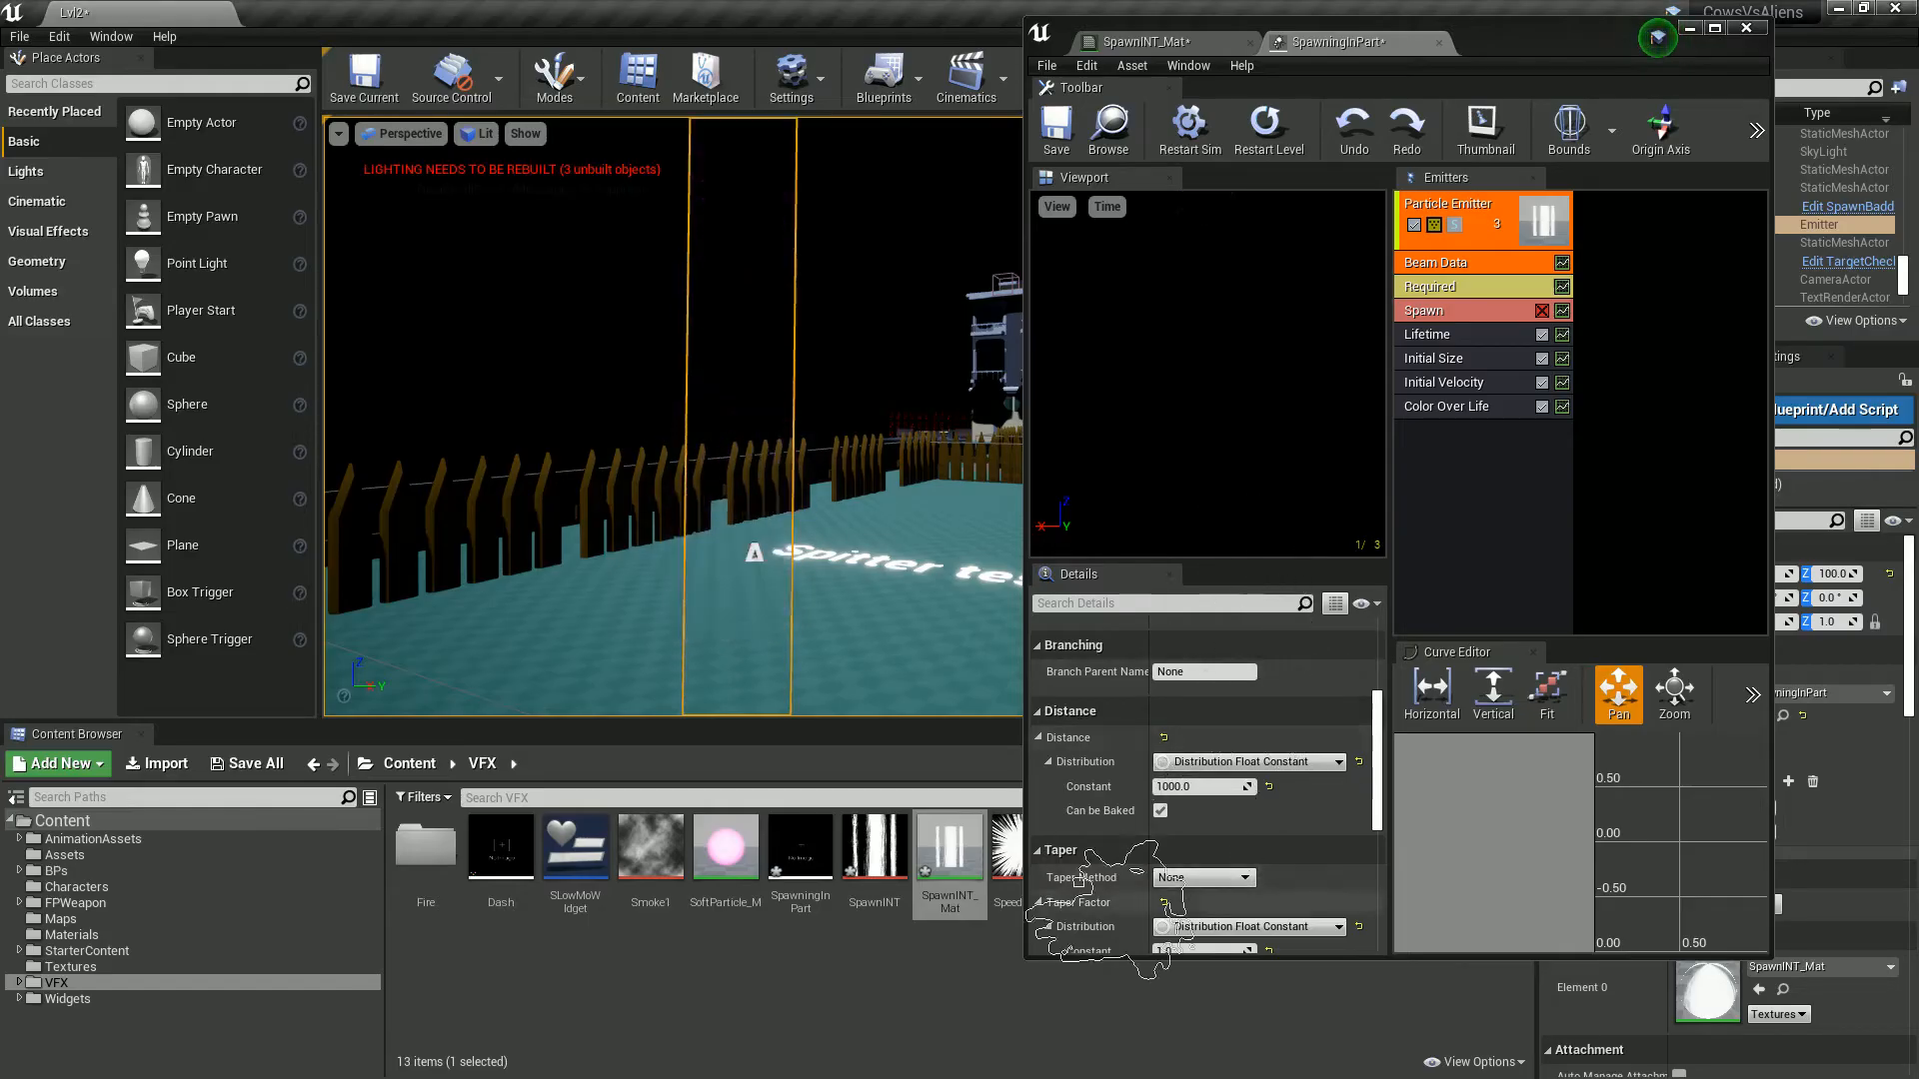
{"action": "left_click_drag", "start_coordinate": [1539, 36], "coordinate": [1917, 240]}
{"action": "left_click", "coordinate": [1629, 48]}
{"action": "key", "text": "alt+Tab"}
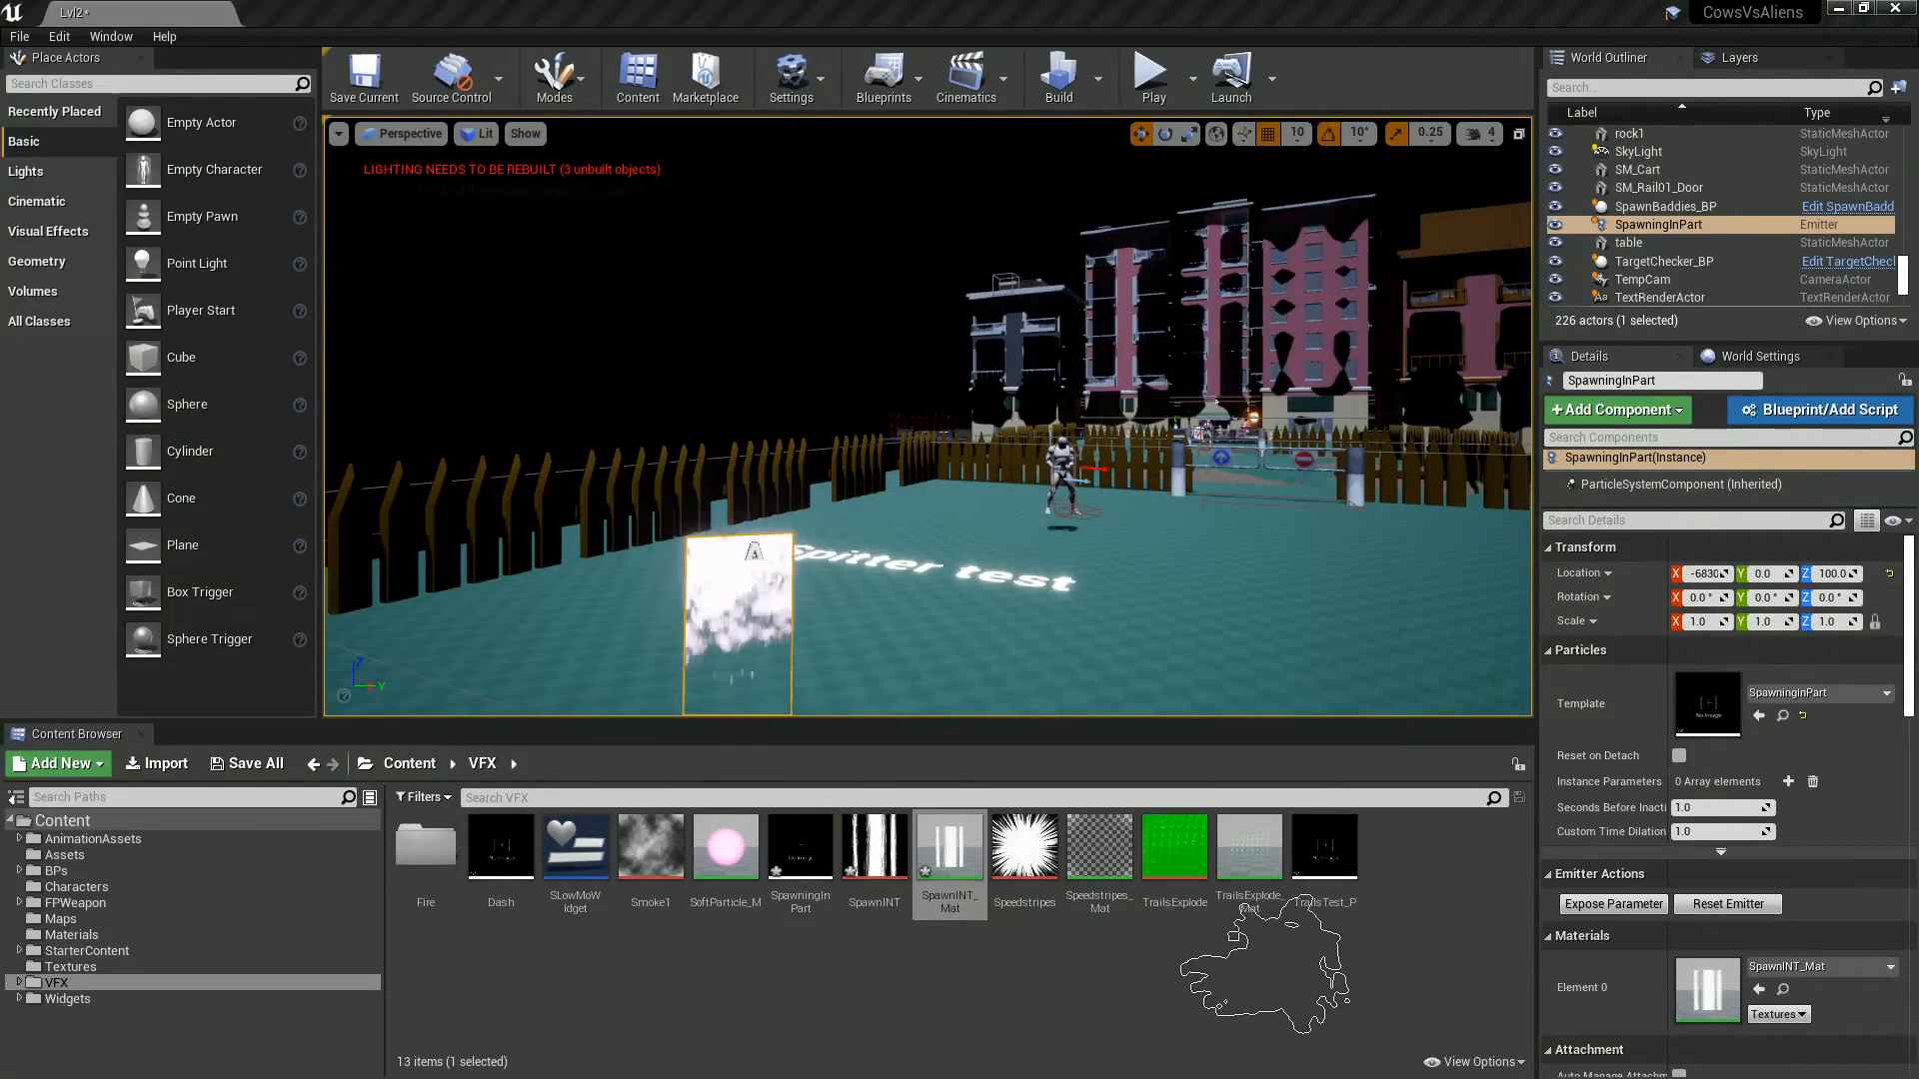
{"action": "right_click", "coordinate": [860, 895]}
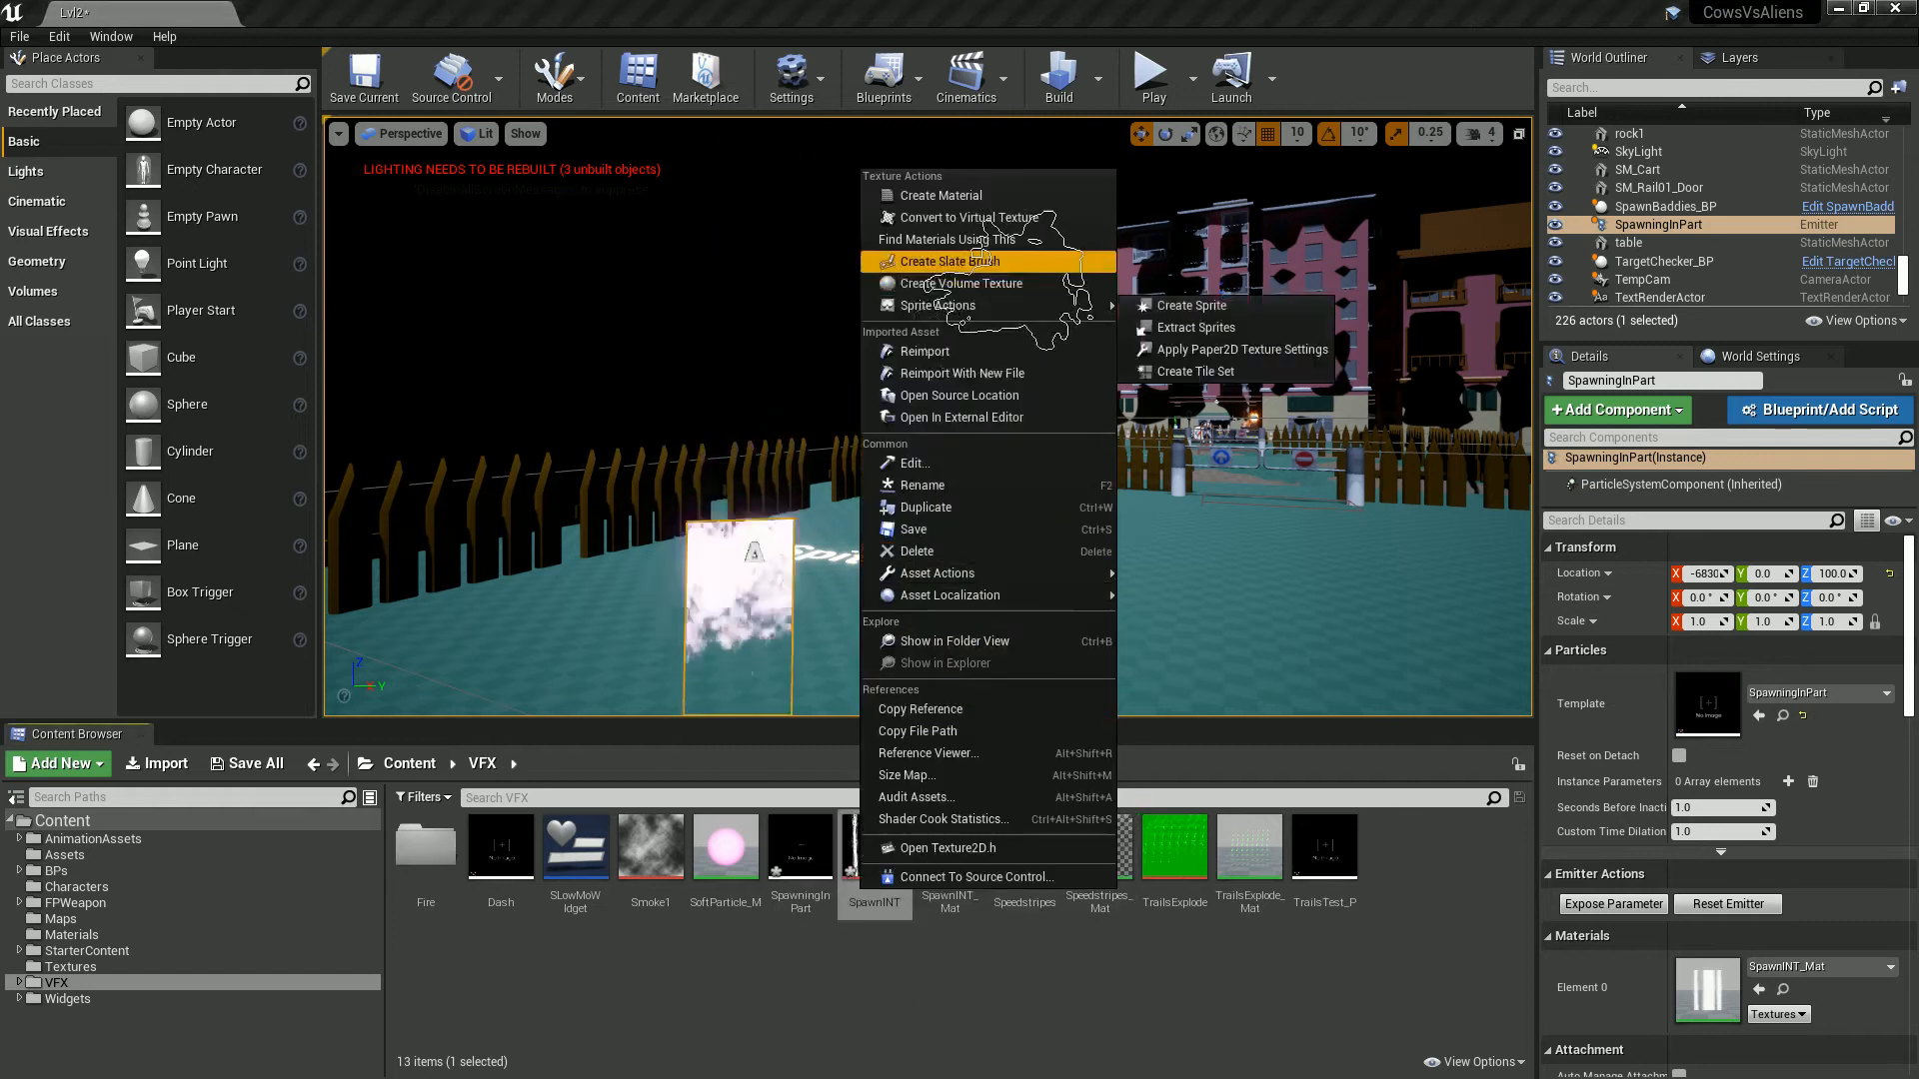
{"action": "left_click", "coordinate": [949, 352]}
Step: Set the Beam Data module's constant distance to 2000 and view the beam in the level
{"action": "right_click_drag", "start_coordinate": [949, 352], "coordinate": [937, 371]}
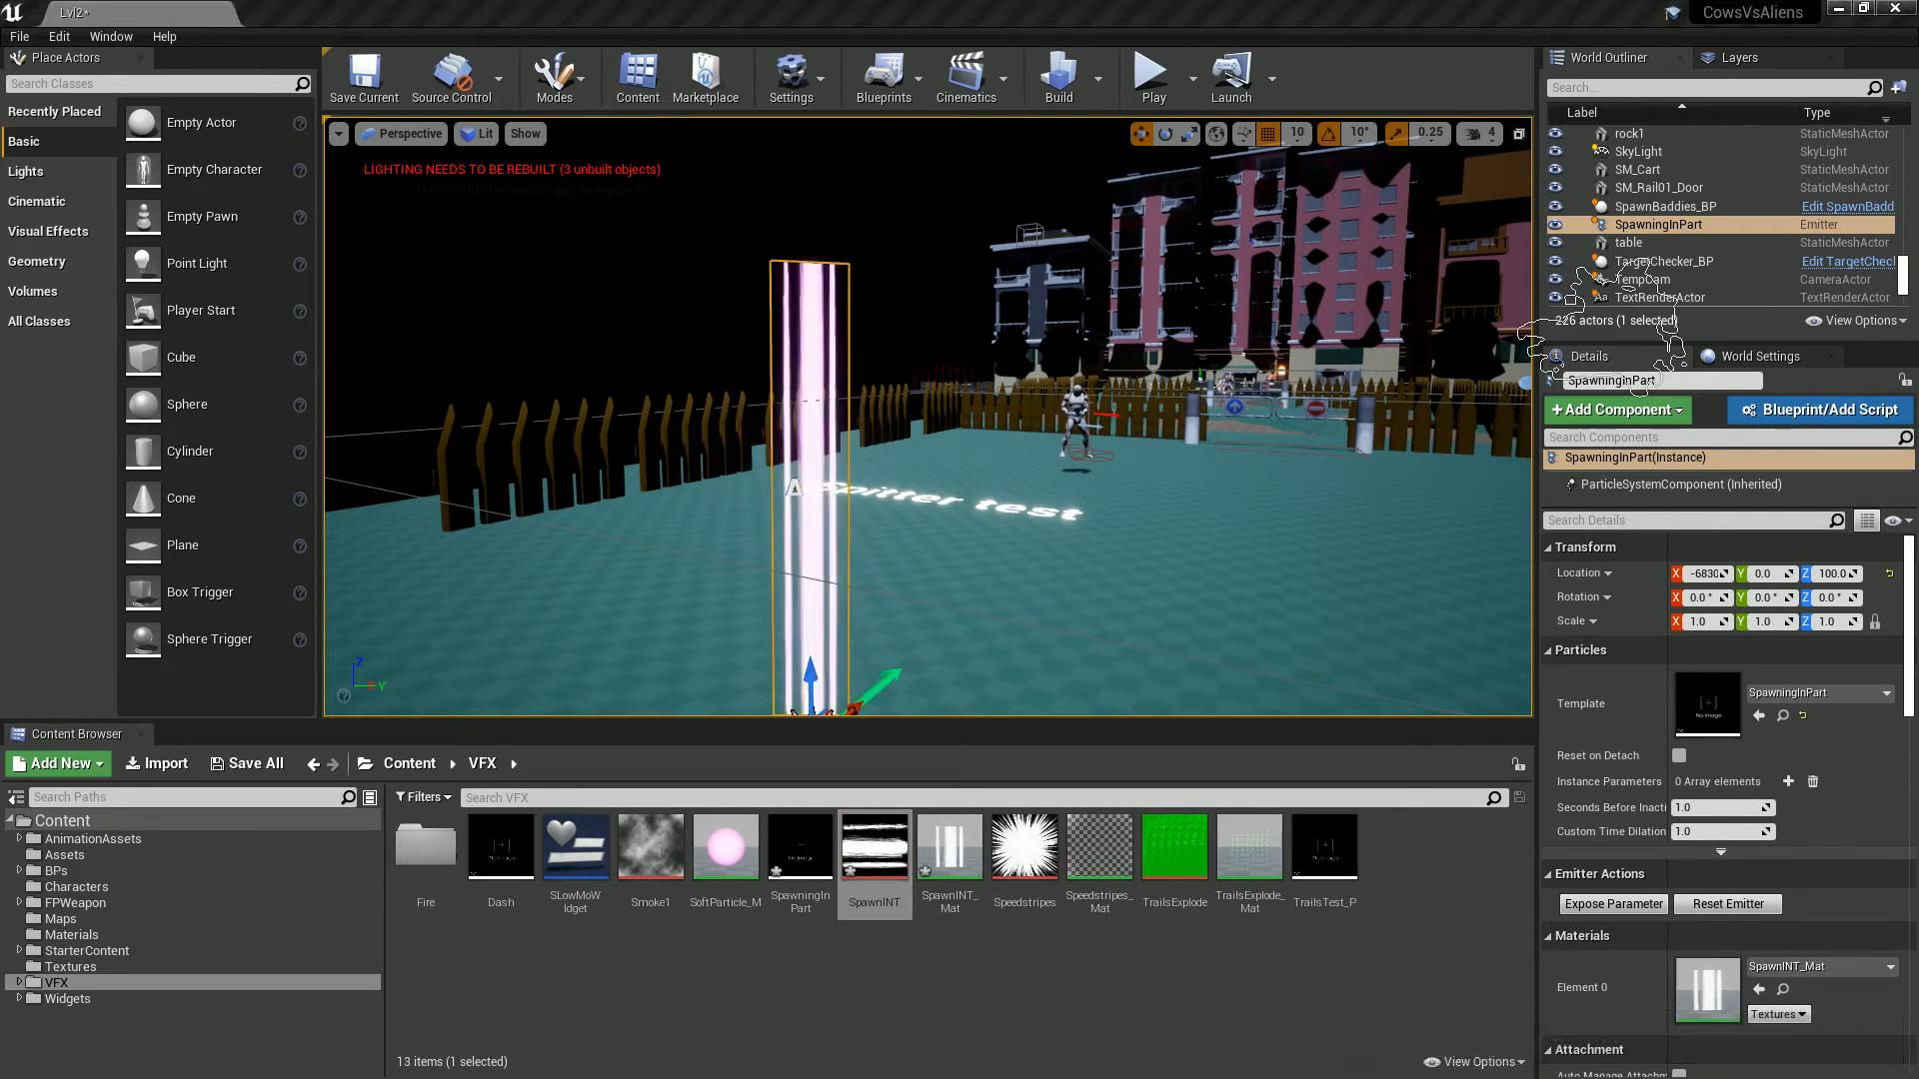
{"action": "left_click_drag", "start_coordinate": [1917, 205], "coordinate": [1701, 133]}
{"action": "right_click_drag", "start_coordinate": [1003, 537], "coordinate": [1012, 474]}
{"action": "left_click_drag", "start_coordinate": [1754, 144], "coordinate": [1702, 119]}
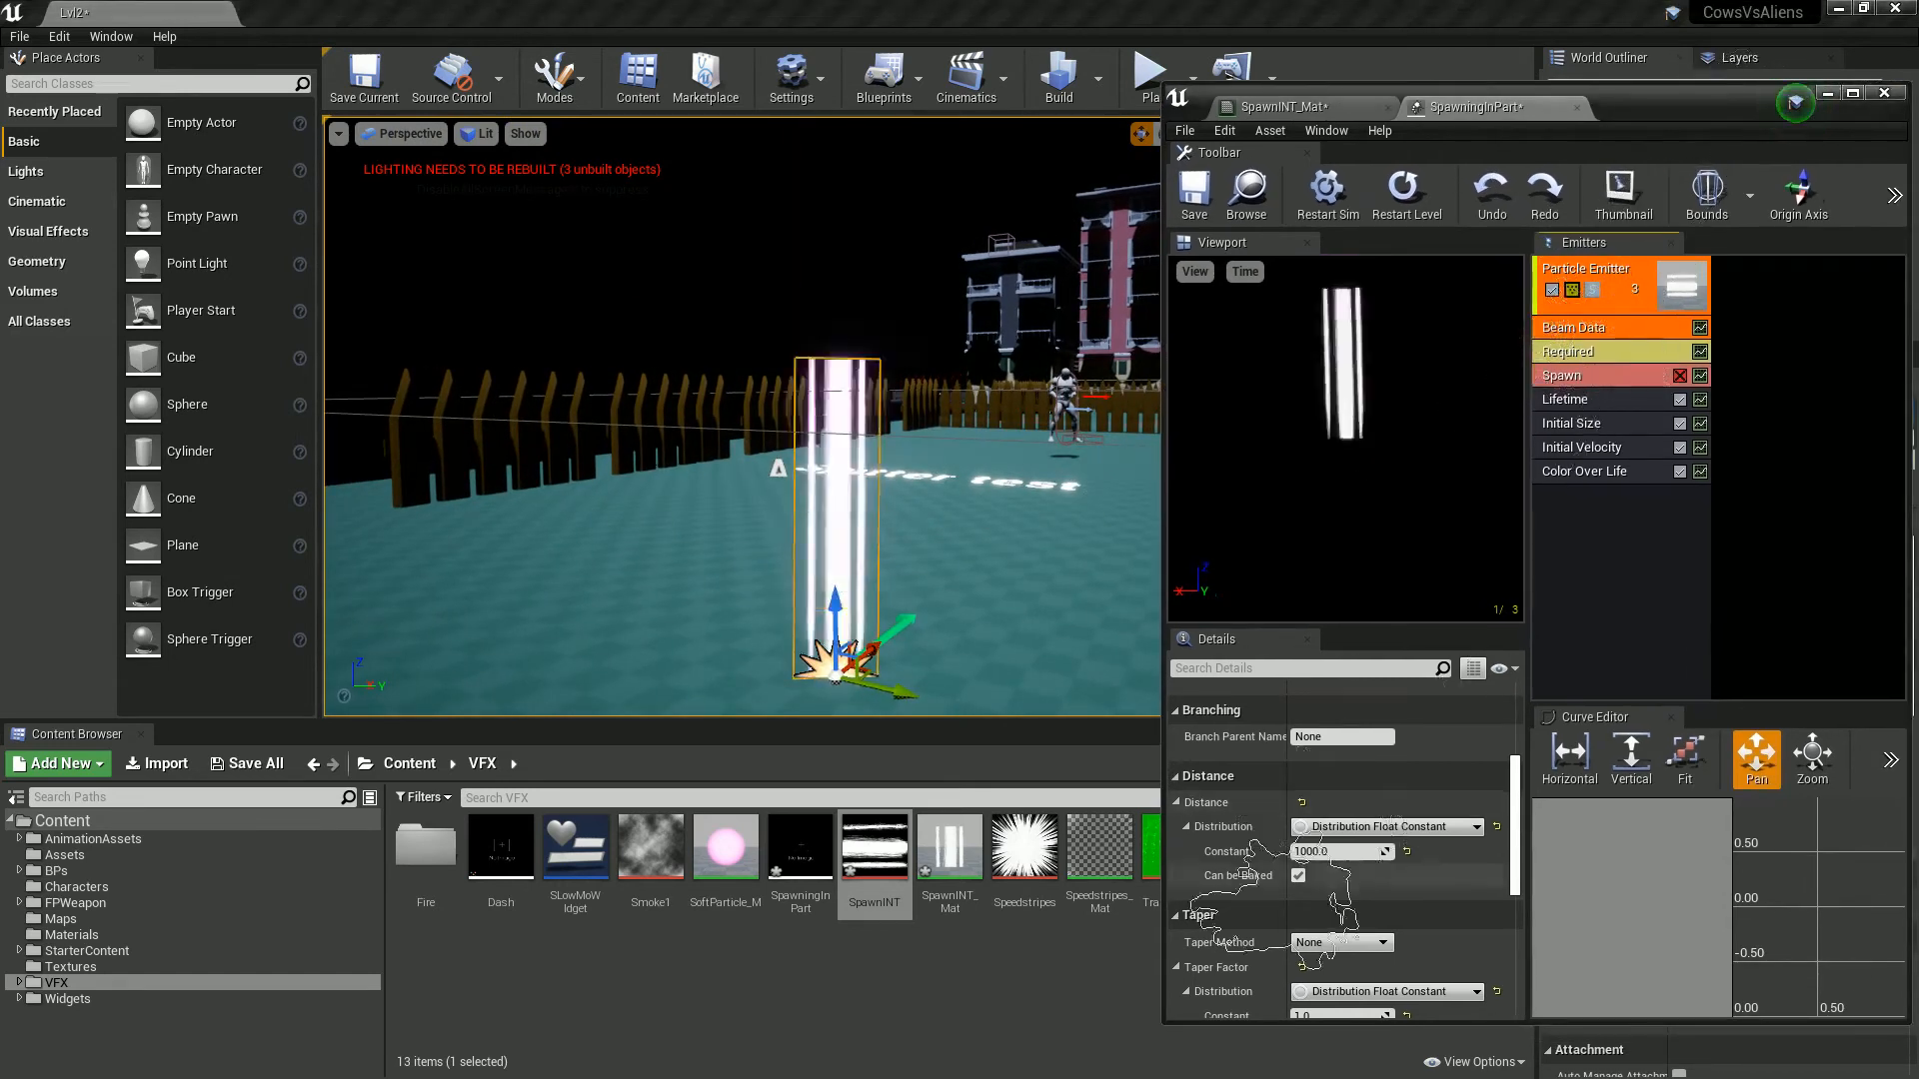
{"action": "left_click", "coordinate": [1319, 851]}
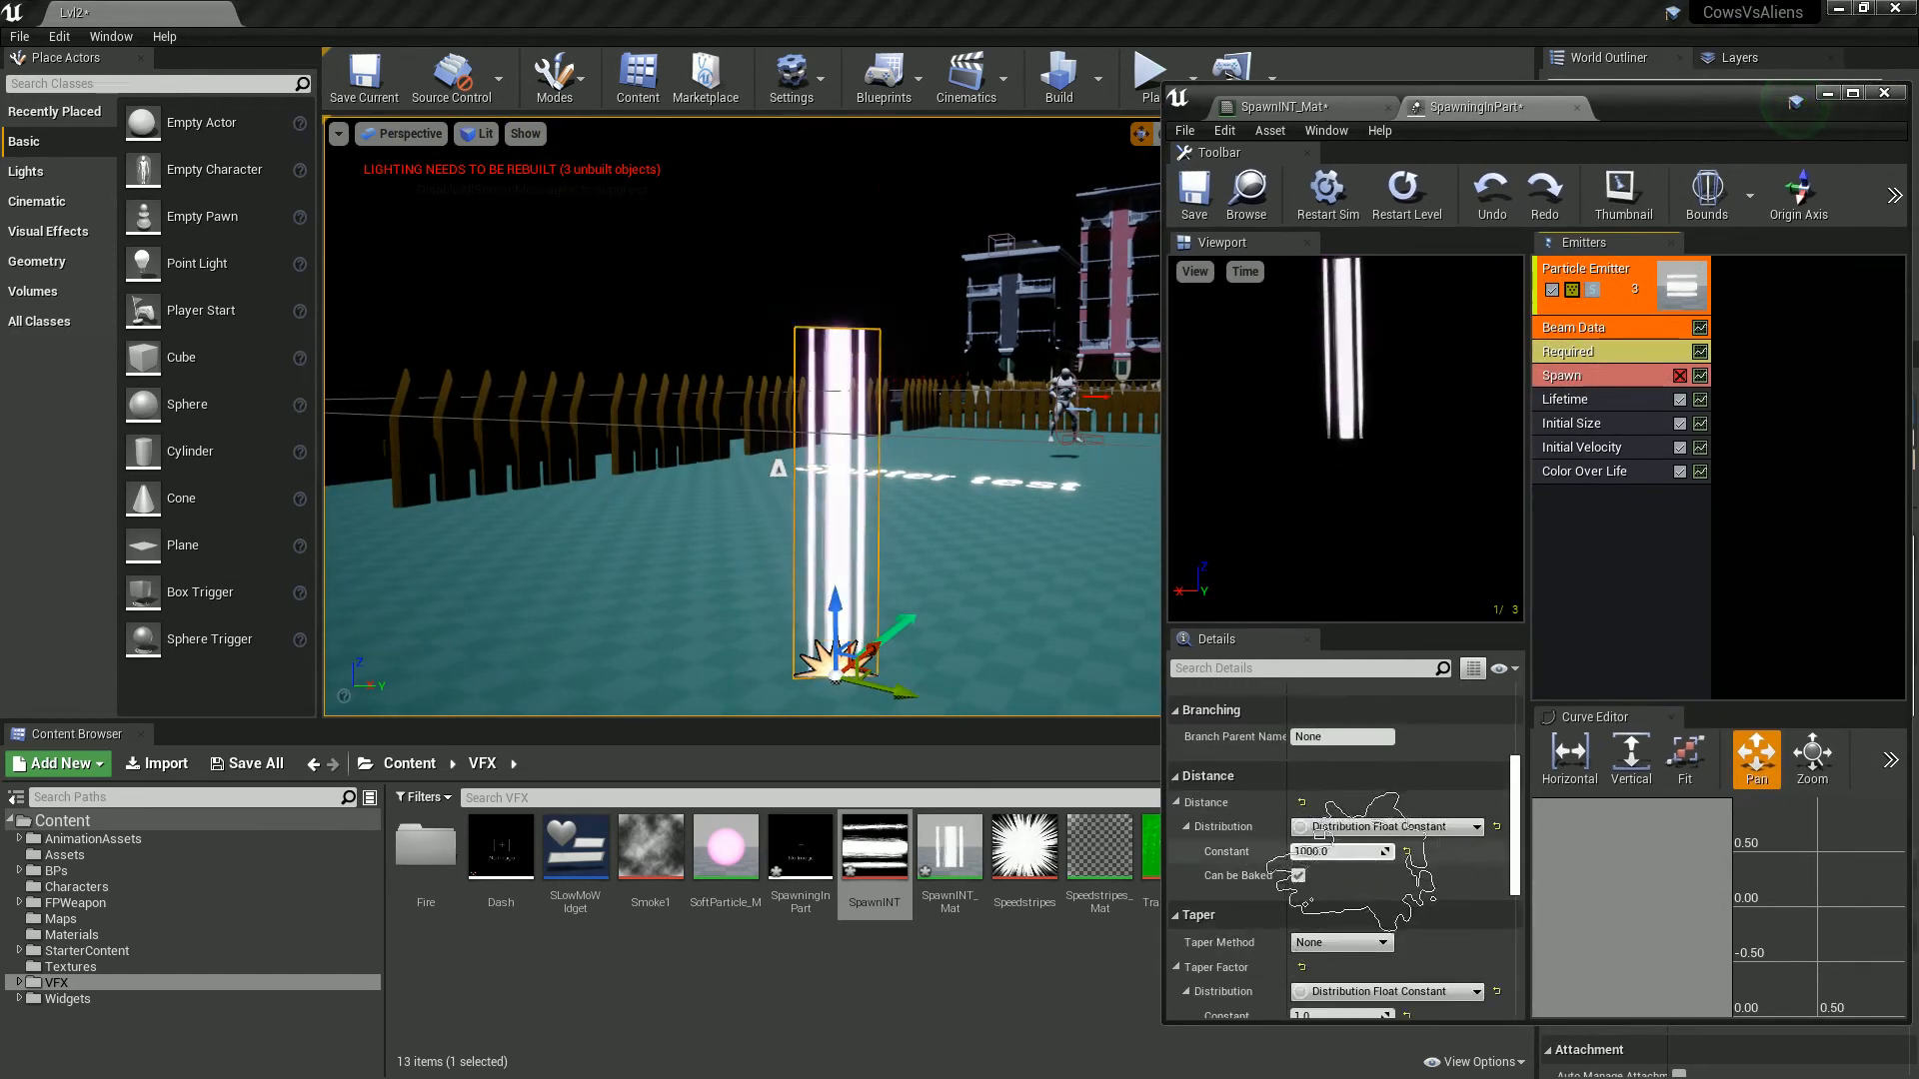
{"action": "type", "text": "2000"}
{"action": "key", "text": "Return"}
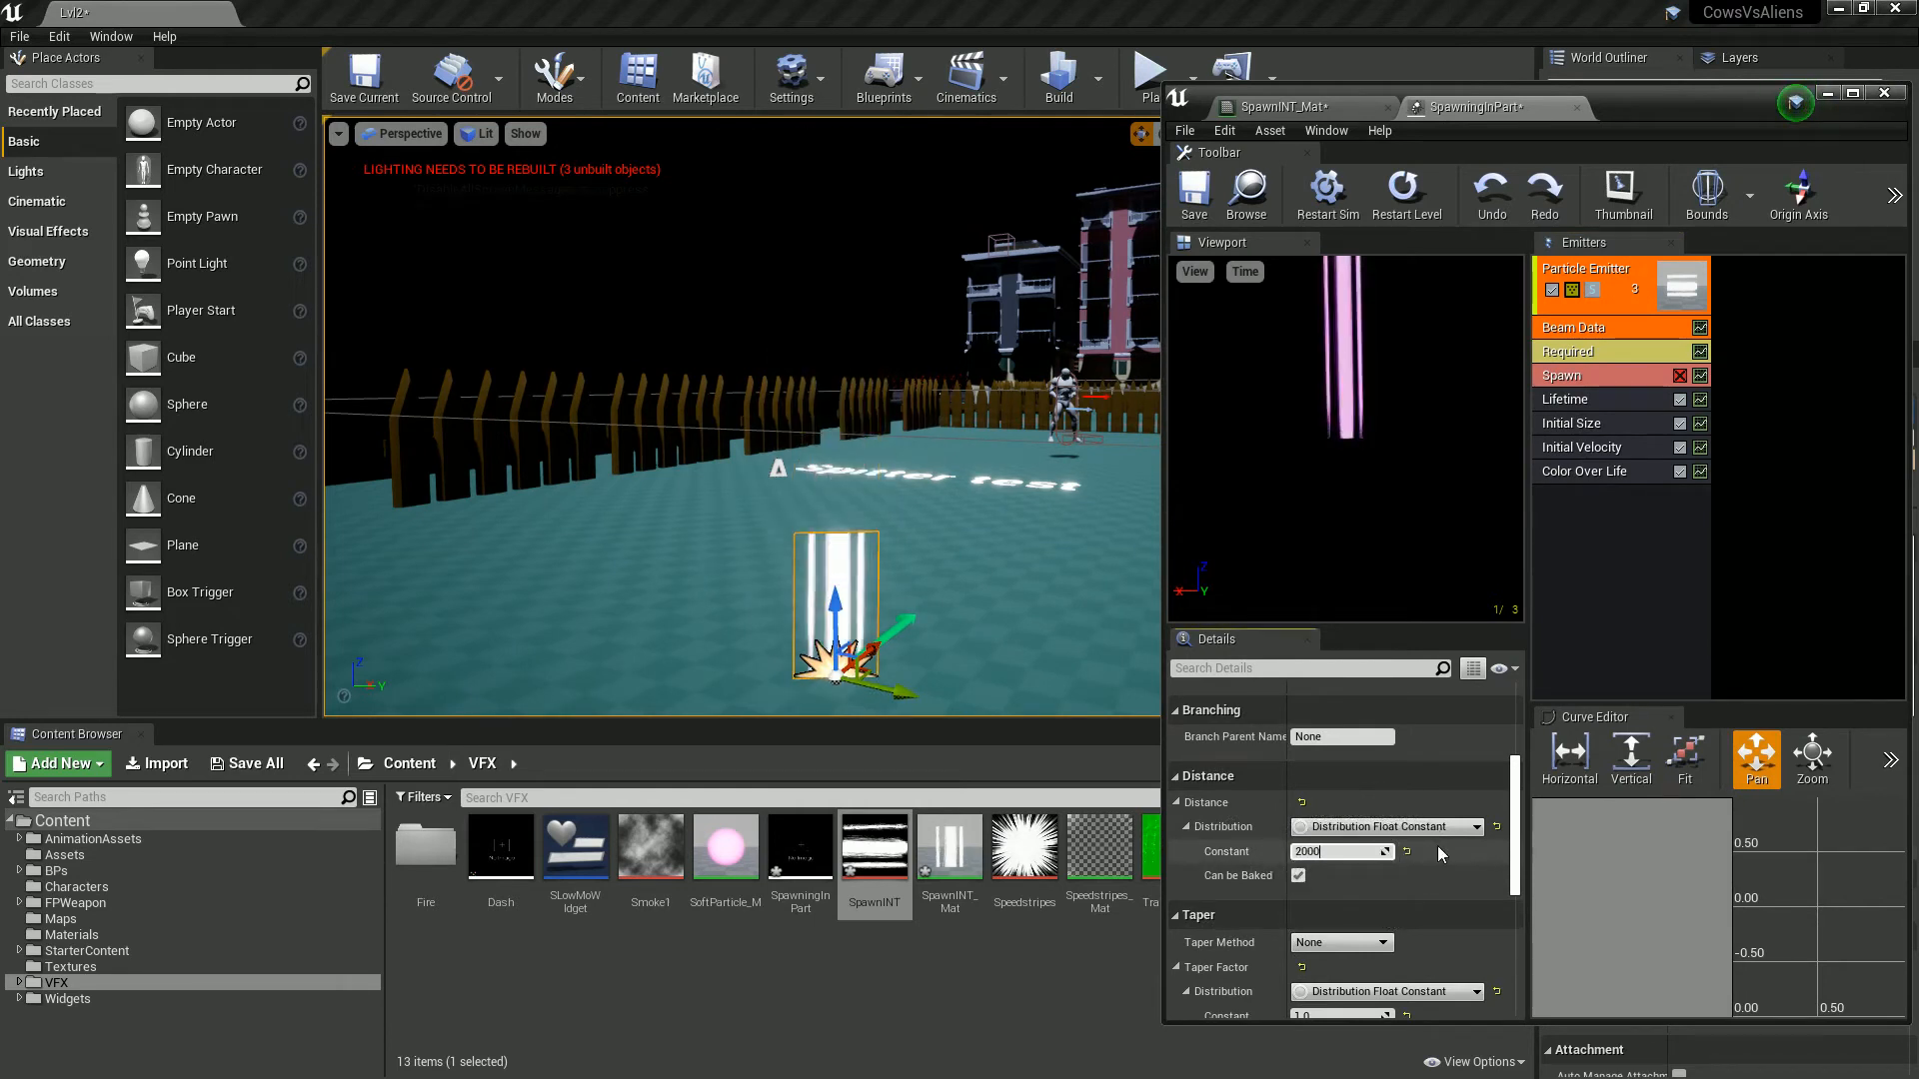
{"action": "right_click_drag", "start_coordinate": [985, 494], "coordinate": [983, 440]}
{"action": "mouse_move", "coordinate": [978, 565]}
{"action": "right_mouse_down"}
{"action": "mouse_move", "coordinate": [976, 614]}
{"action": "mouse_move", "coordinate": [986, 585]}
{"action": "right_mouse_up"}
{"action": "scroll", "coordinate": [1261, 819], "scroll_direction": "up", "scroll_amount": 5}
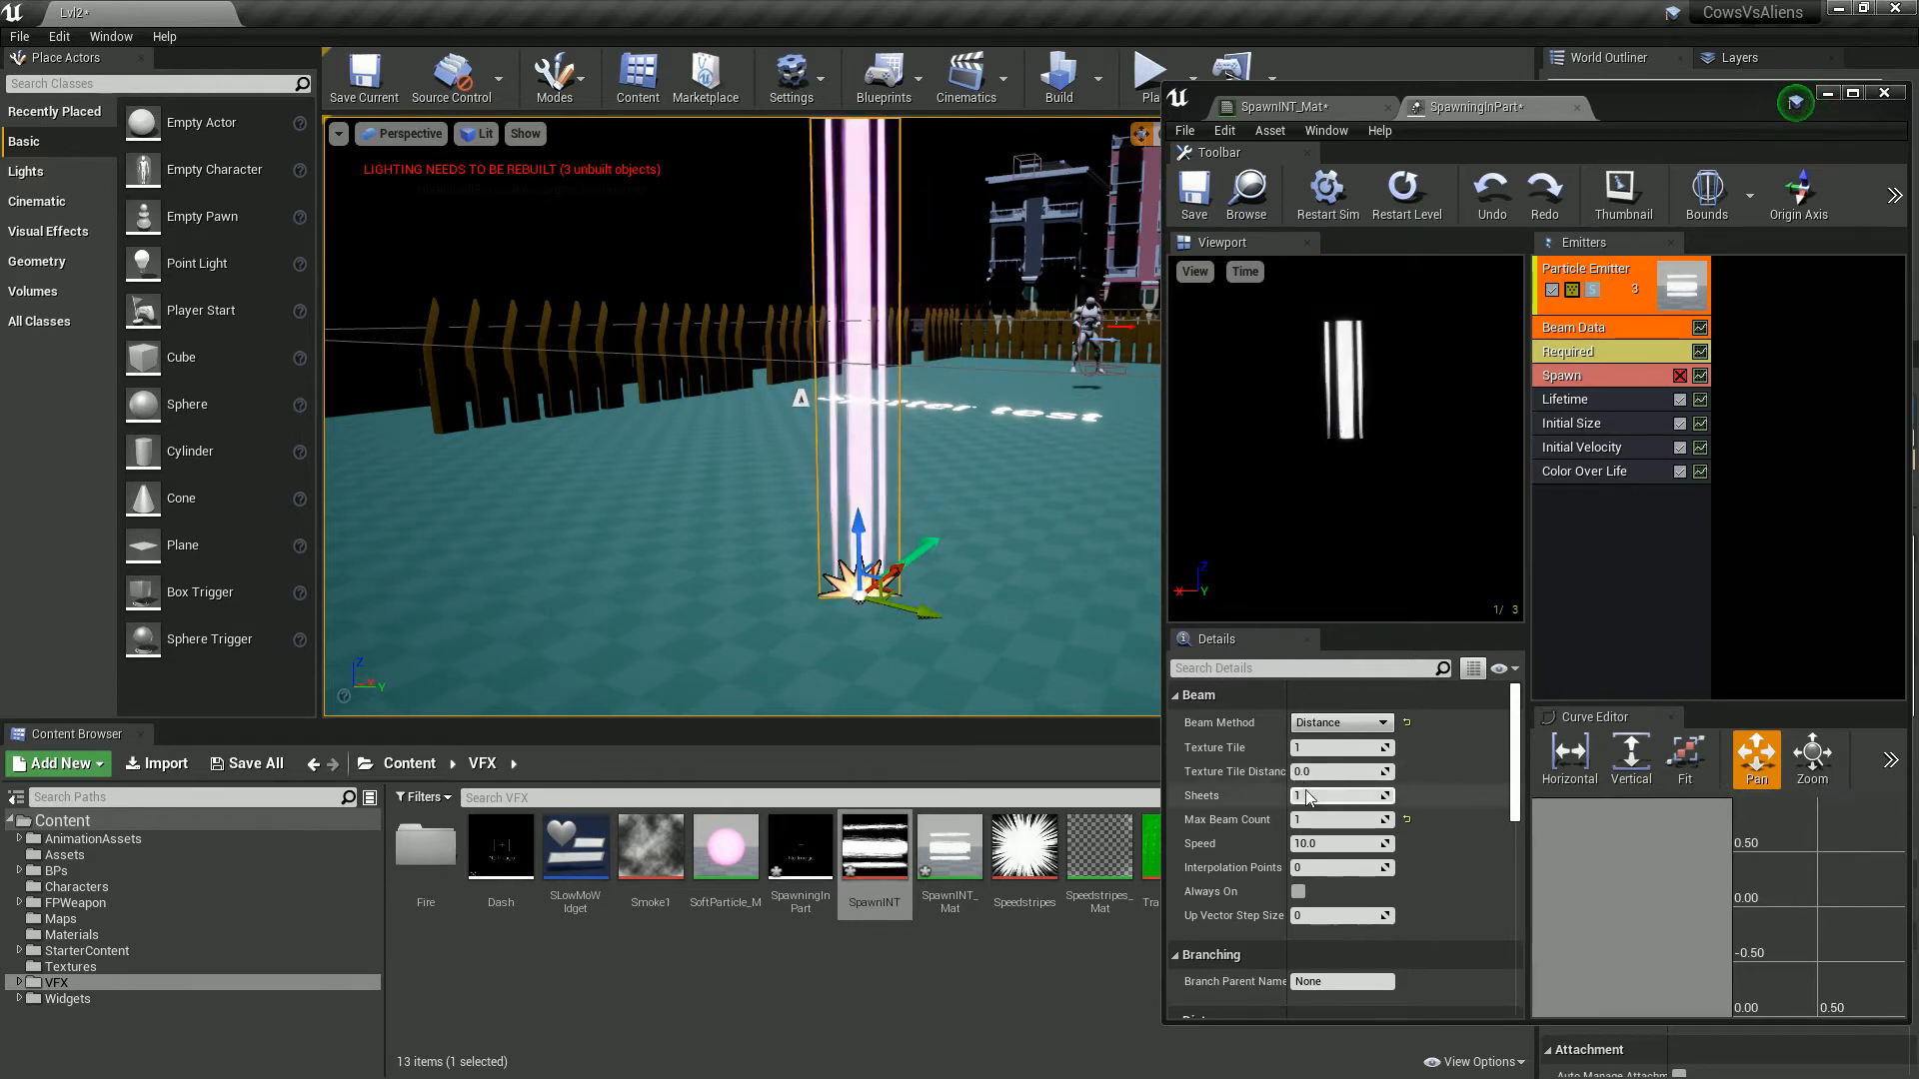
Step: Set the beam's Sheets to 4, try 12 for comparison in the level, and return it to 4
{"action": "left_click_drag", "start_coordinate": [1307, 805], "coordinate": [1332, 799]}
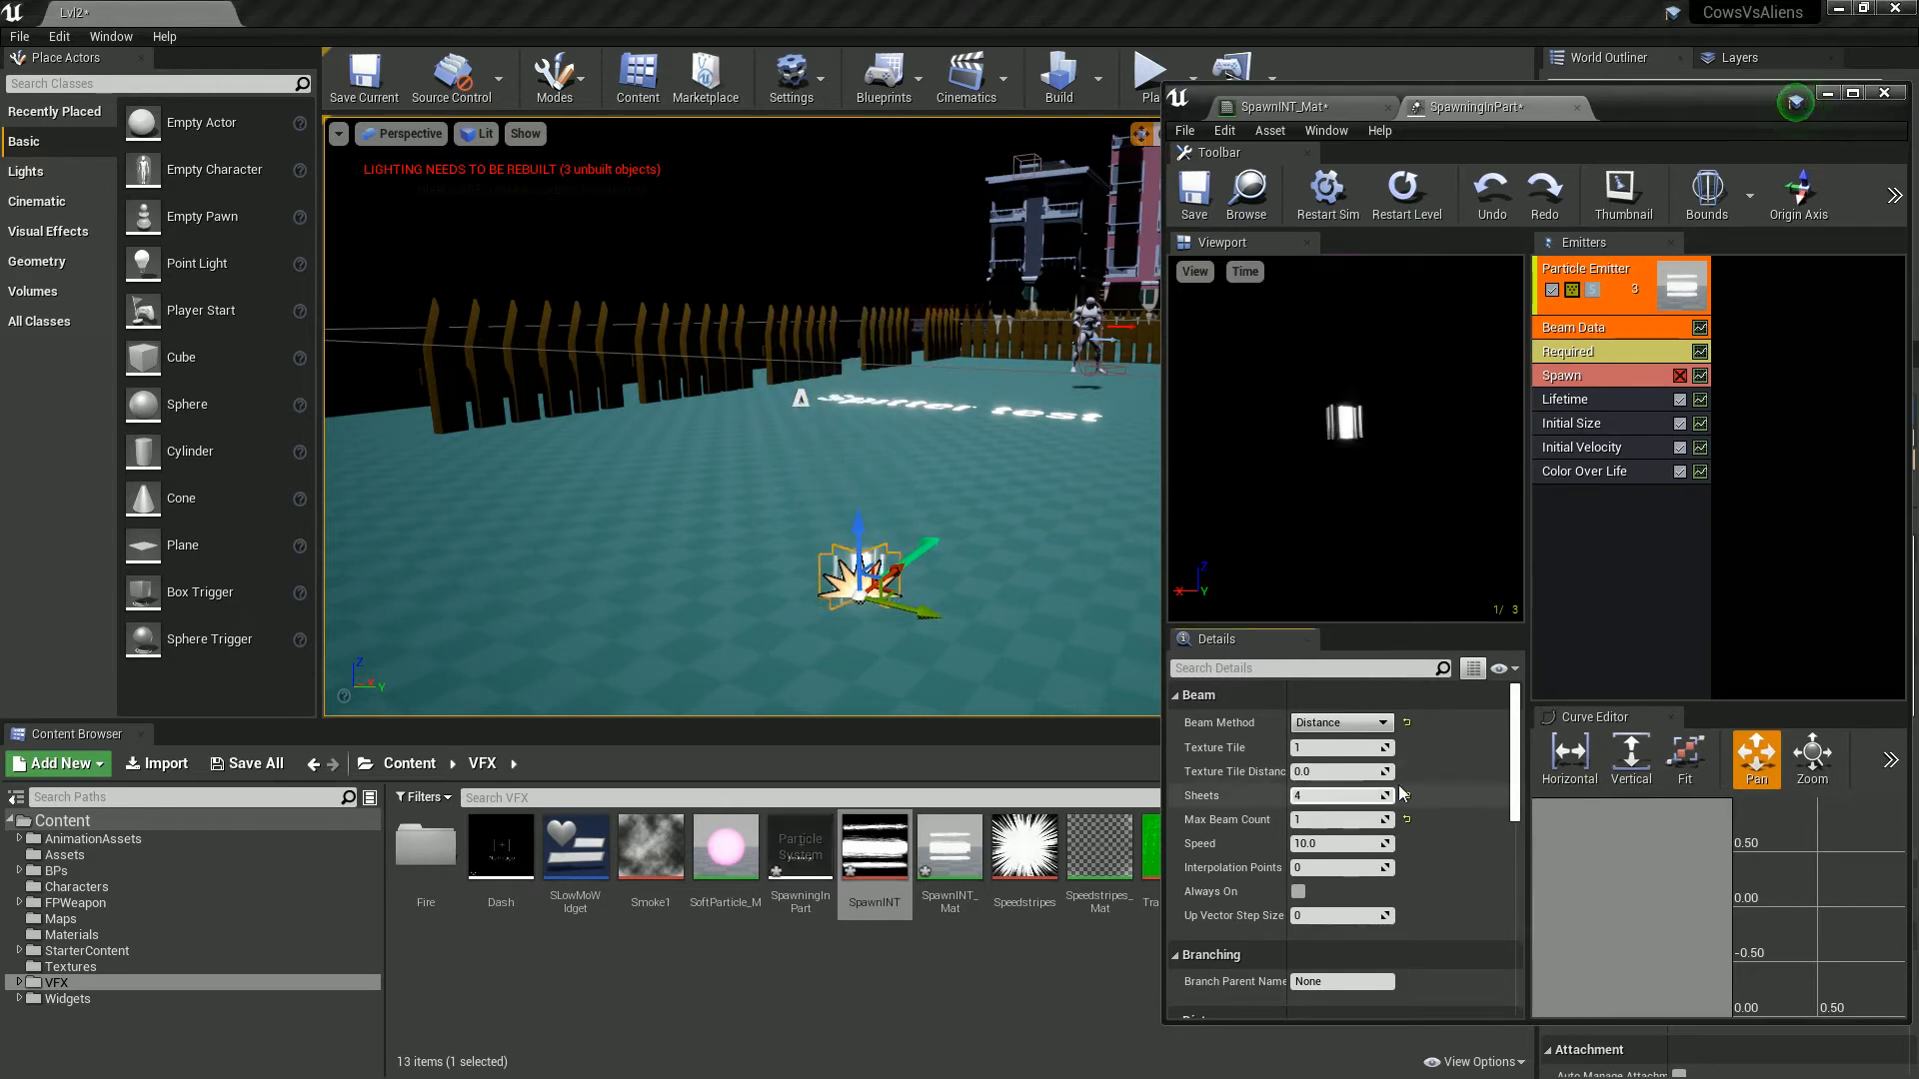
{"action": "left_click", "coordinate": [1334, 800]}
{"action": "type", "text": "12"}
{"action": "key", "text": "Return"}
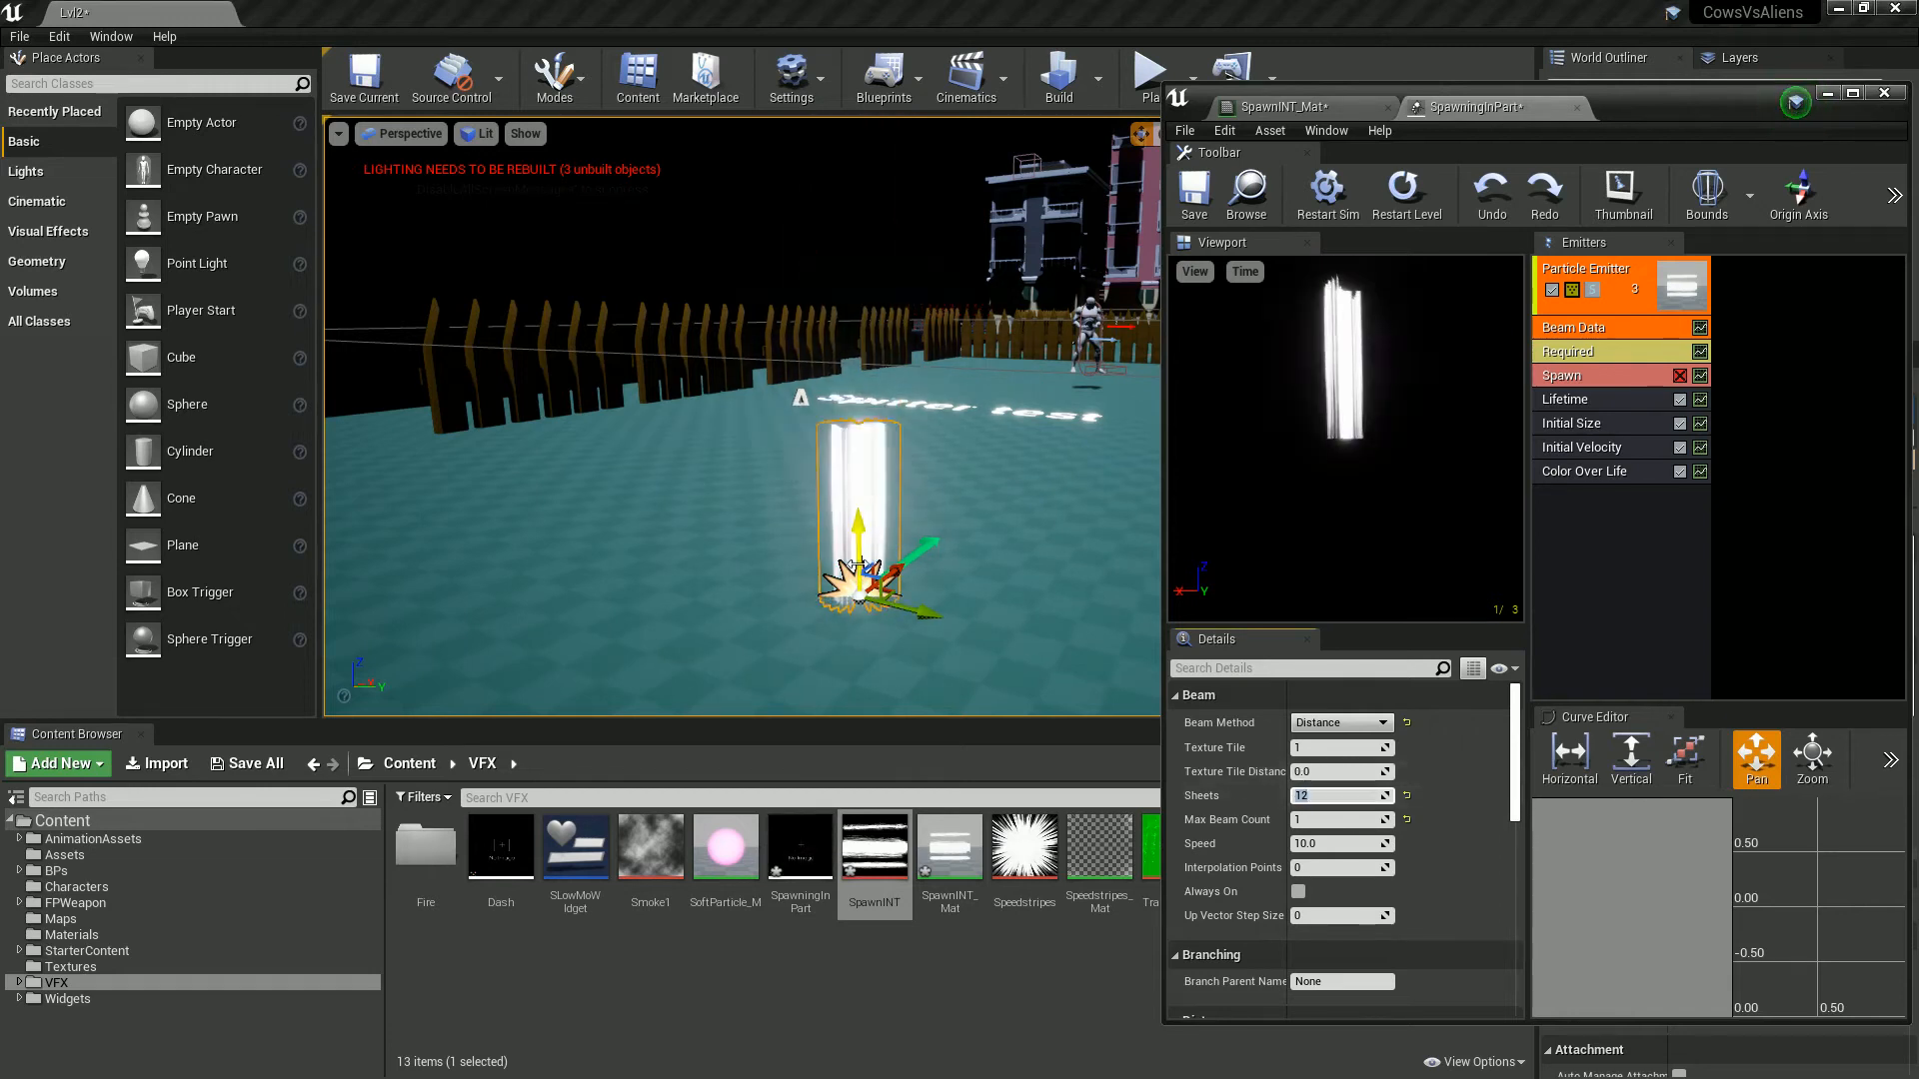
{"action": "right_click_drag", "start_coordinate": [915, 284], "coordinate": [1020, 290]}
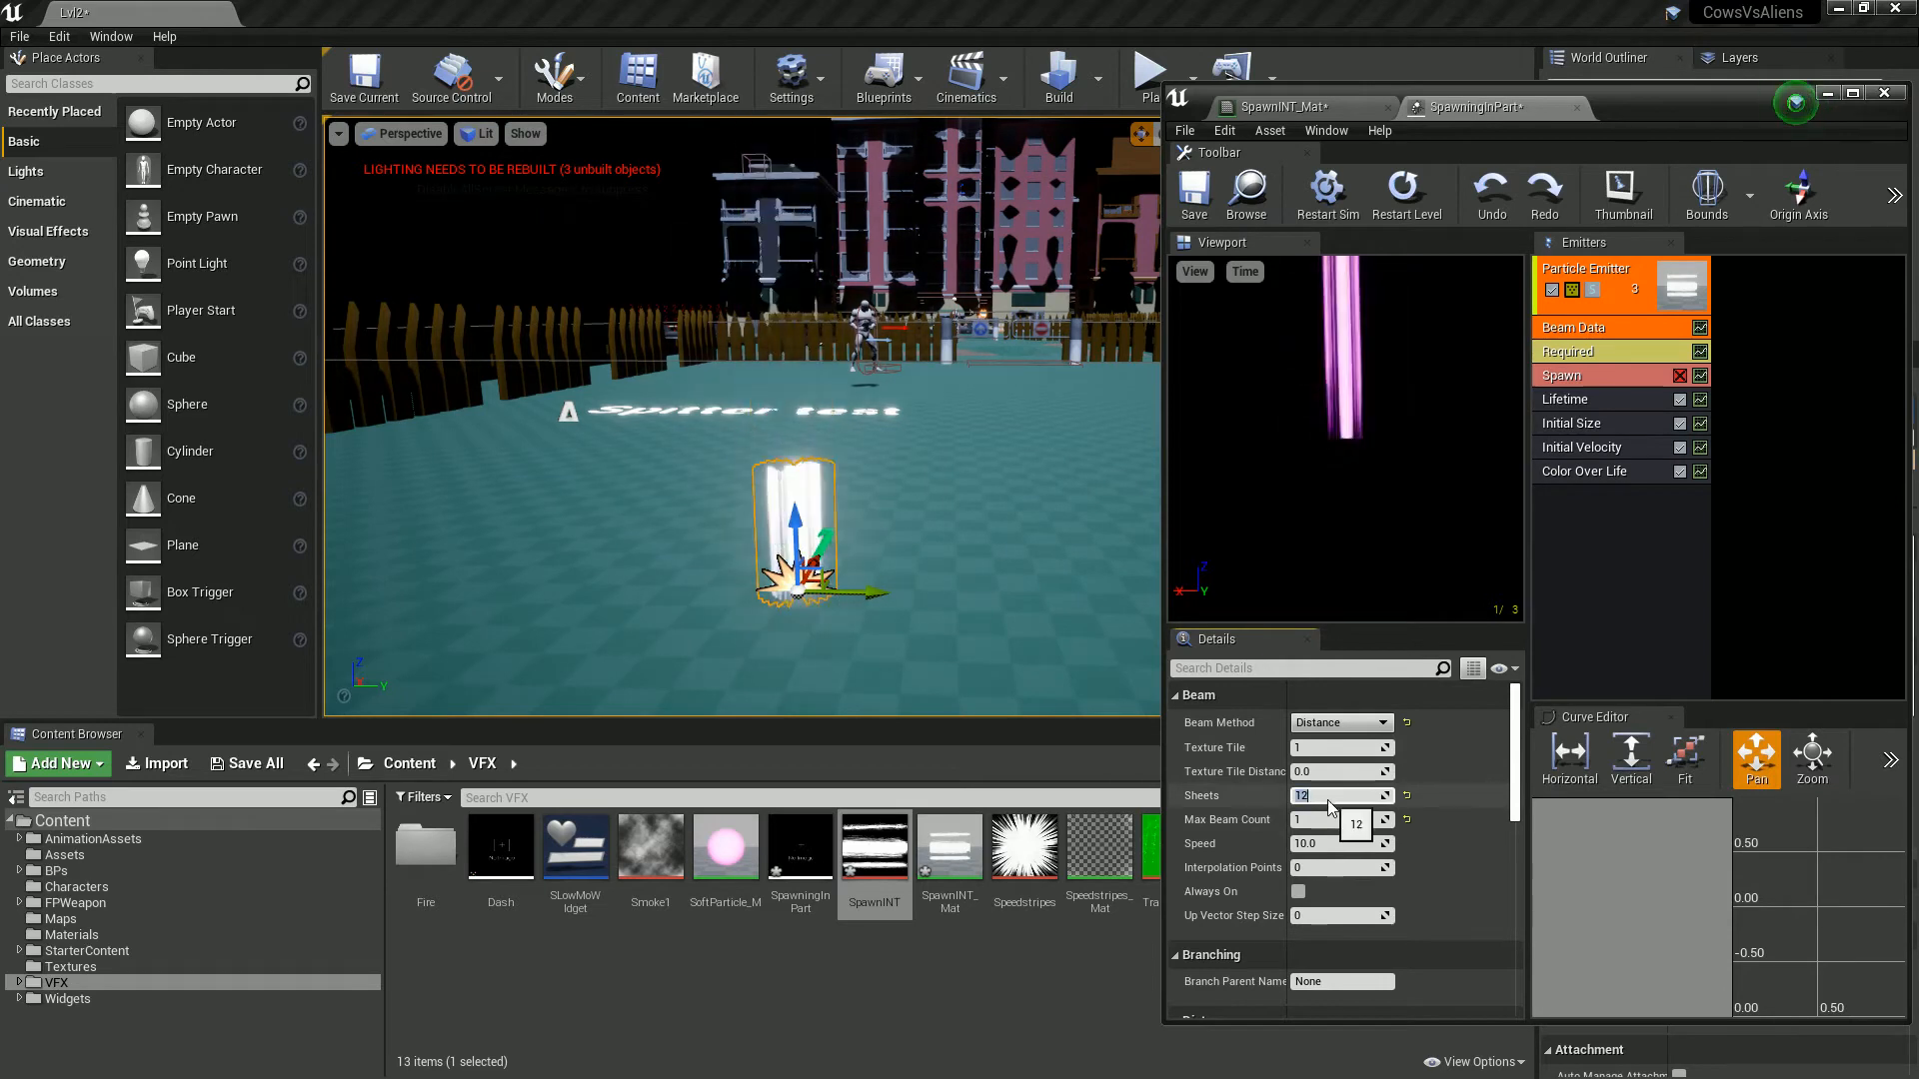
{"action": "key", "text": "Return"}
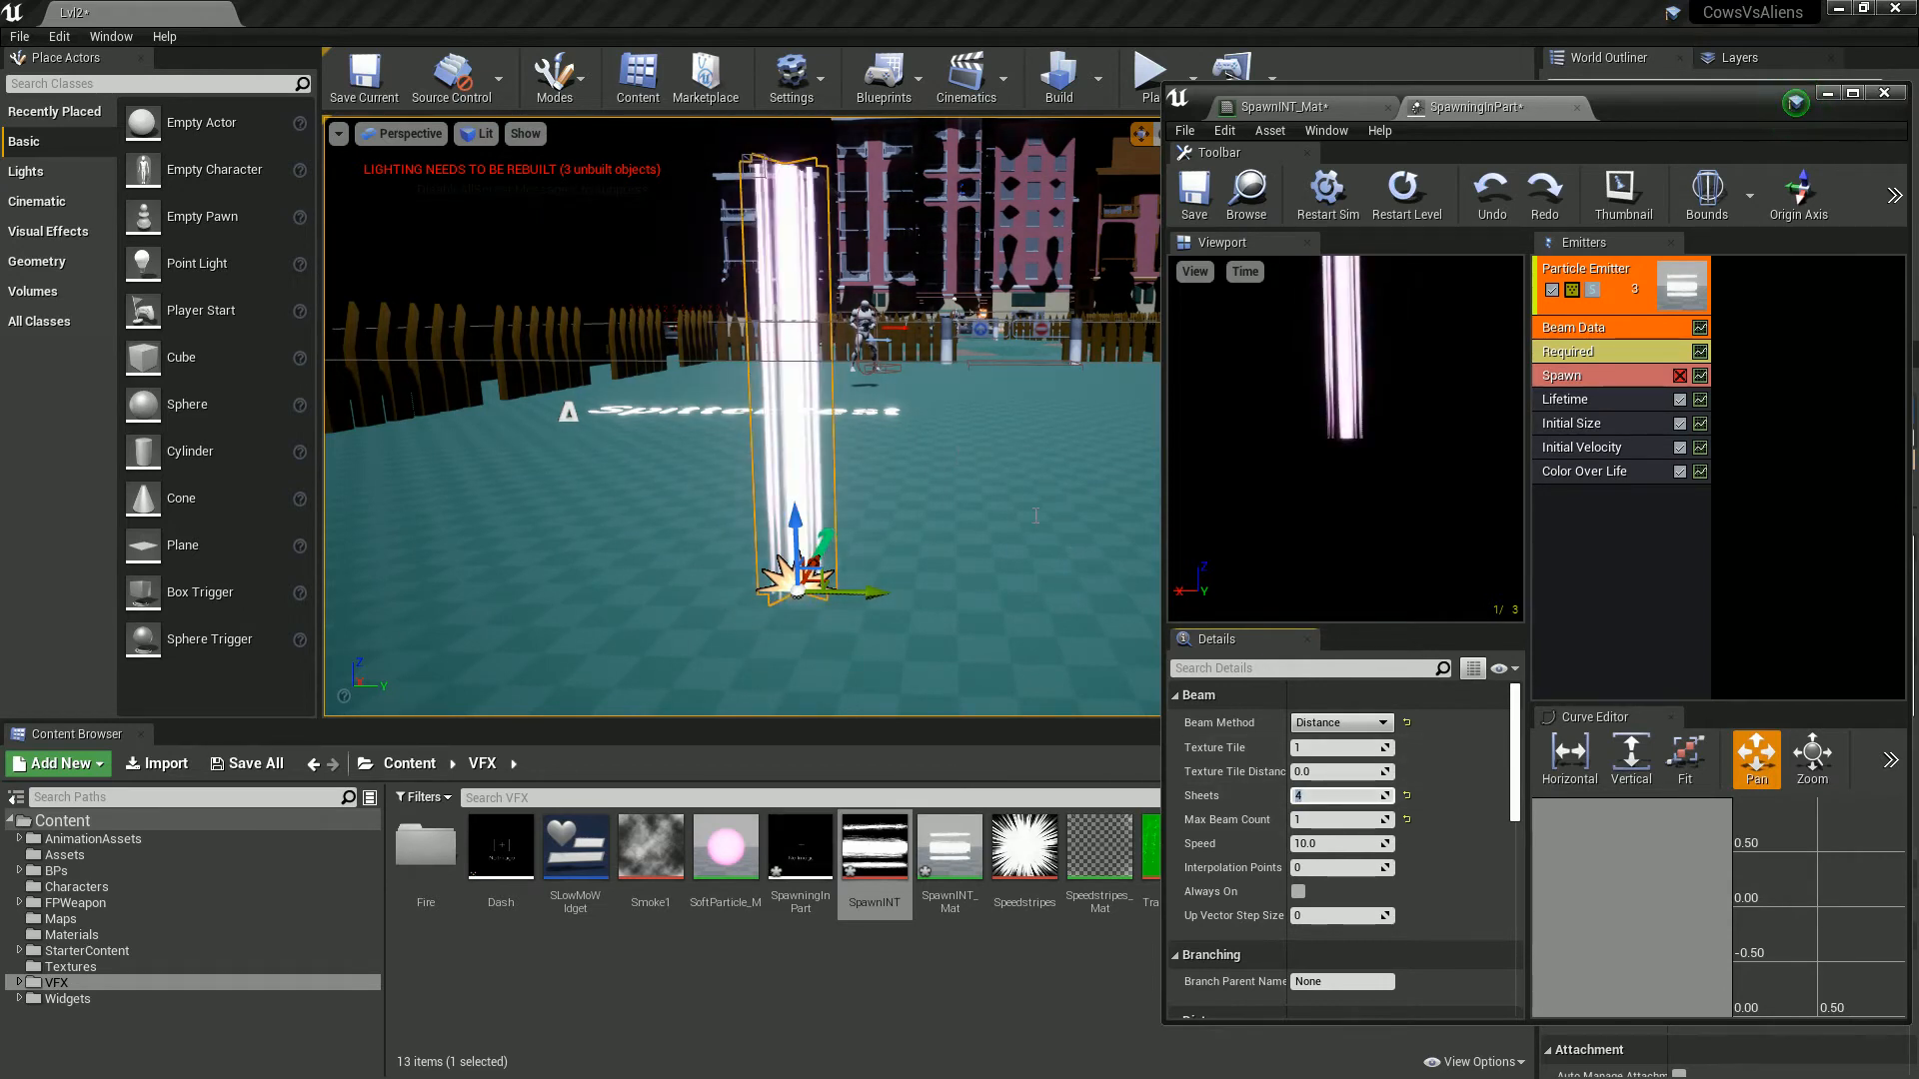
Step: Try Max Beam Count values of 3 and 9, checking the beam in the level, and settle on 8
{"action": "left_click", "coordinate": [1345, 818]}
{"action": "type", "text": "3"}
{"action": "key", "text": "Return"}
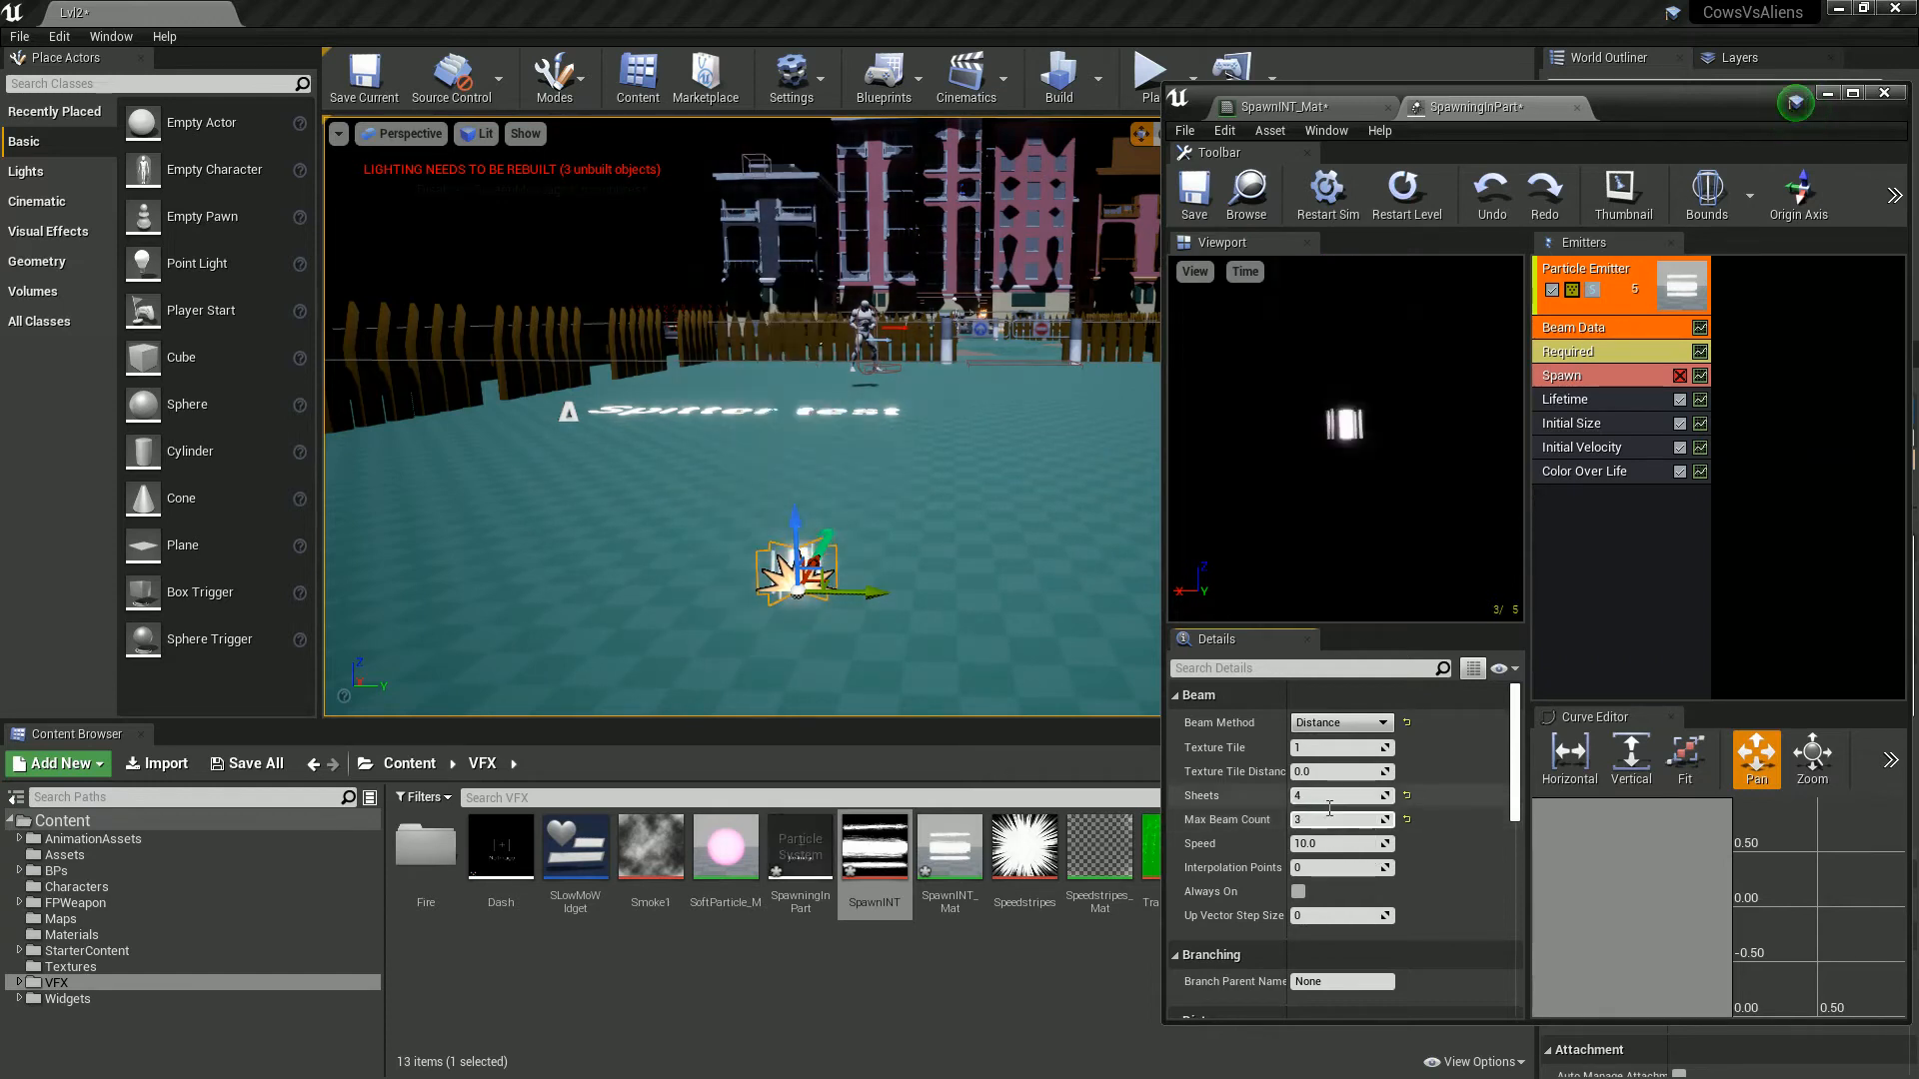
{"action": "left_click", "coordinate": [1345, 819]}
{"action": "type", "text": "9"}
{"action": "key", "text": "Return"}
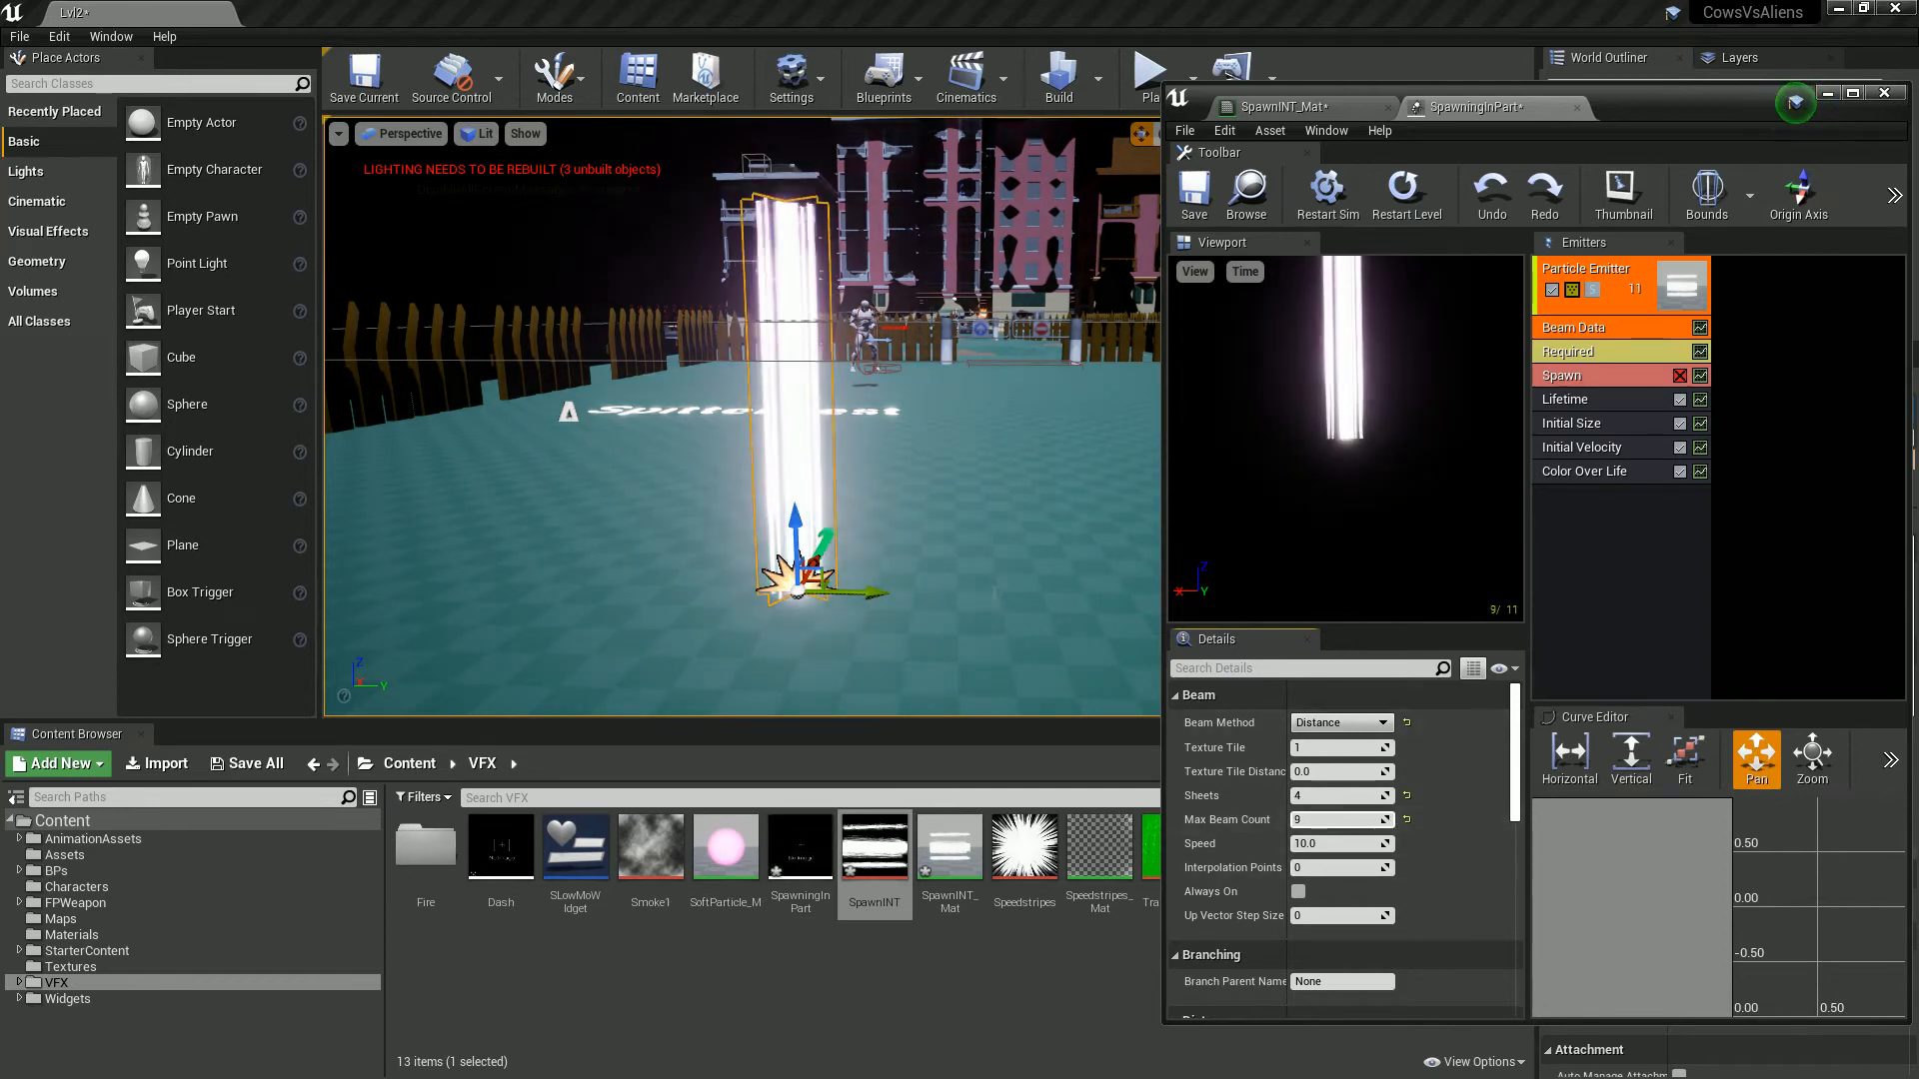
{"action": "right_click_drag", "start_coordinate": [857, 344], "coordinate": [845, 301]}
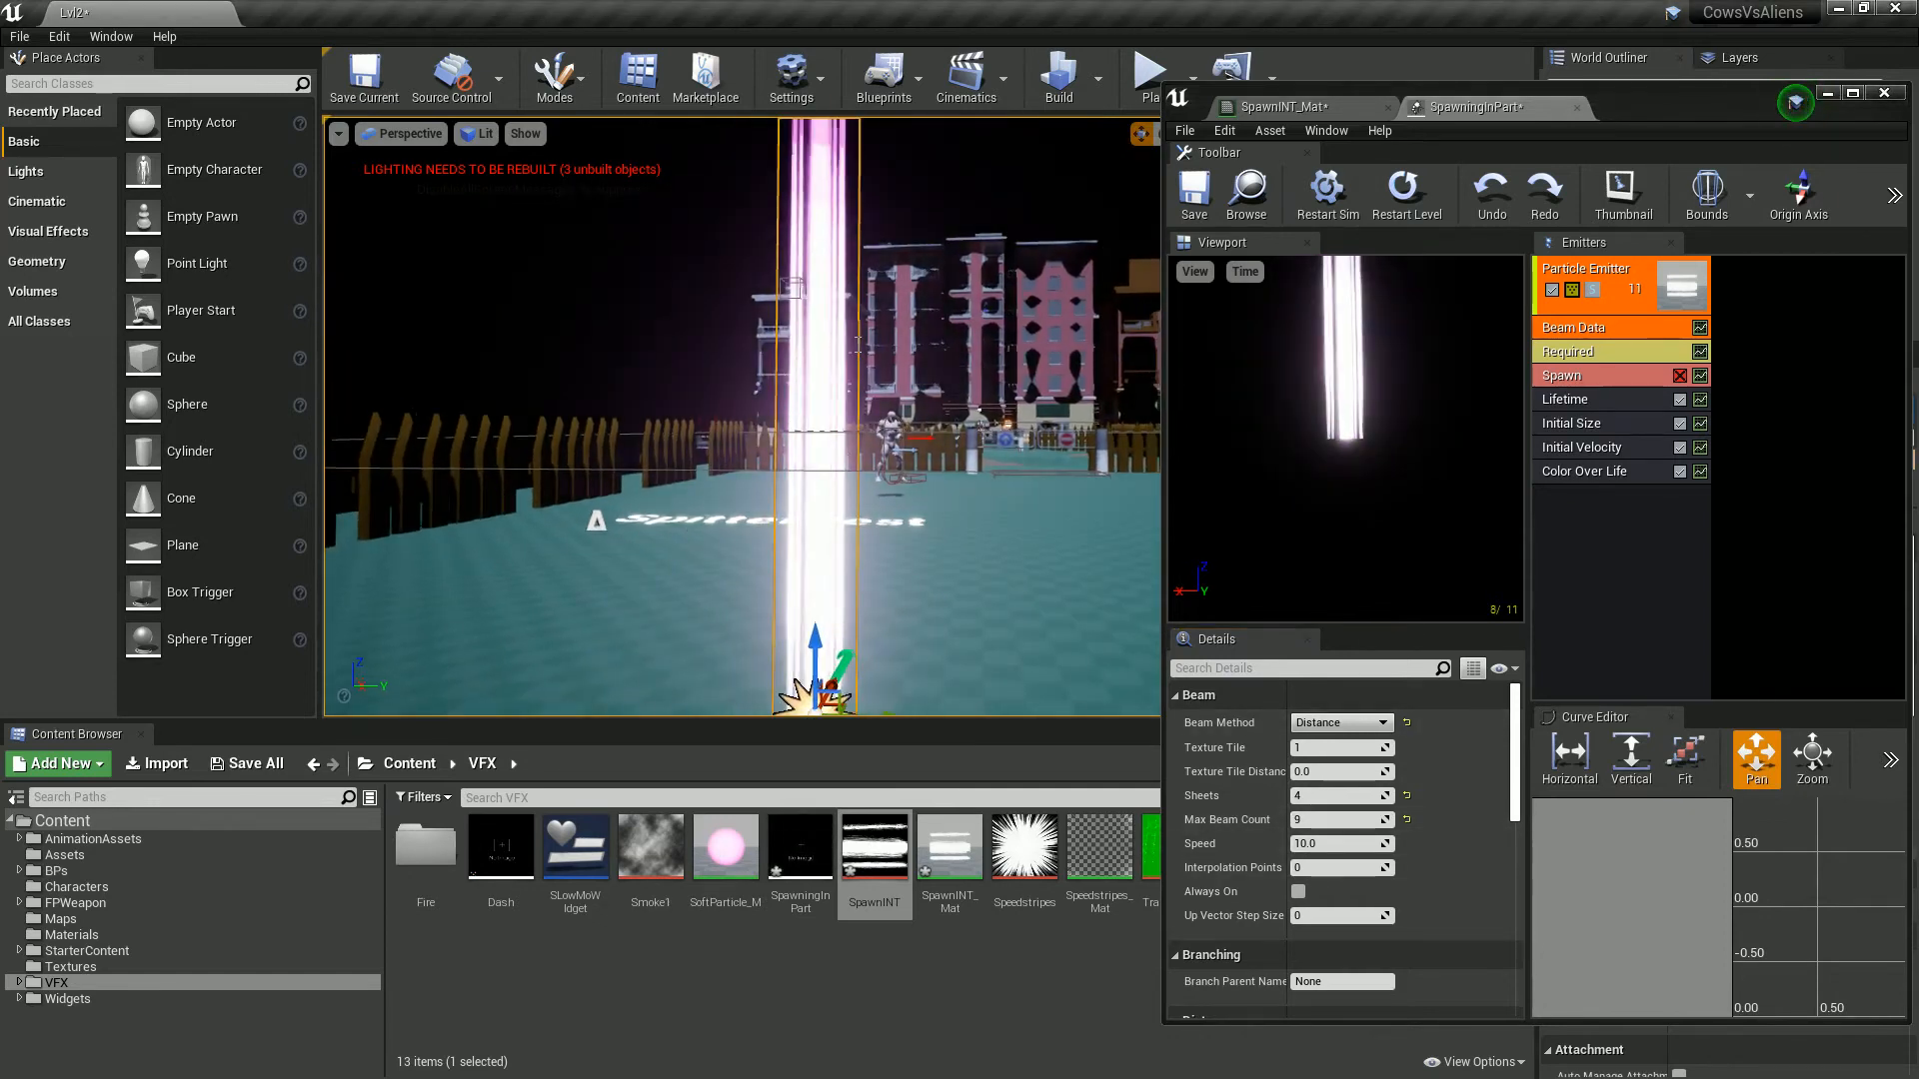
{"action": "right_click", "coordinate": [848, 306]}
{"action": "mouse_move", "coordinate": [916, 229]}
{"action": "right_mouse_down"}
{"action": "mouse_move", "coordinate": [908, 266]}
{"action": "mouse_move", "coordinate": [917, 229]}
{"action": "right_mouse_up"}
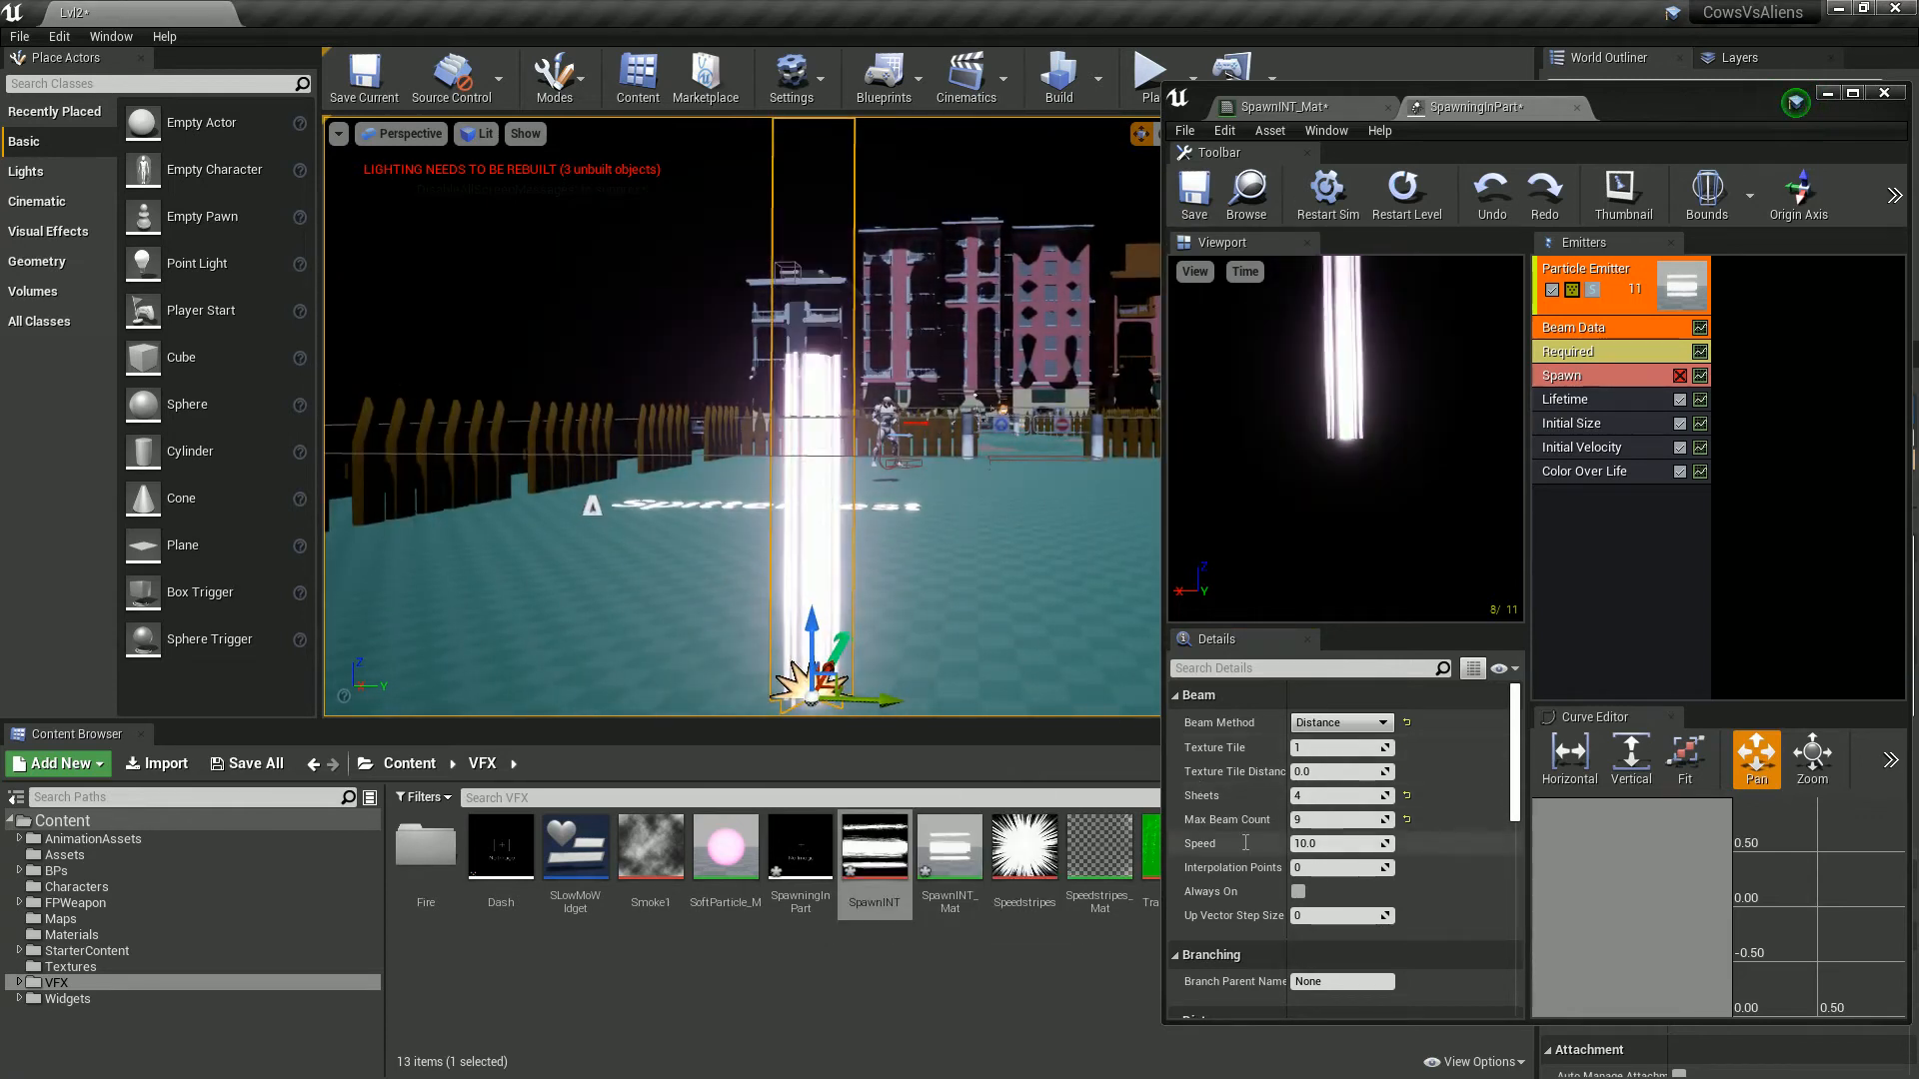
{"action": "left_click_drag", "start_coordinate": [1289, 819], "coordinate": [988, 596]}
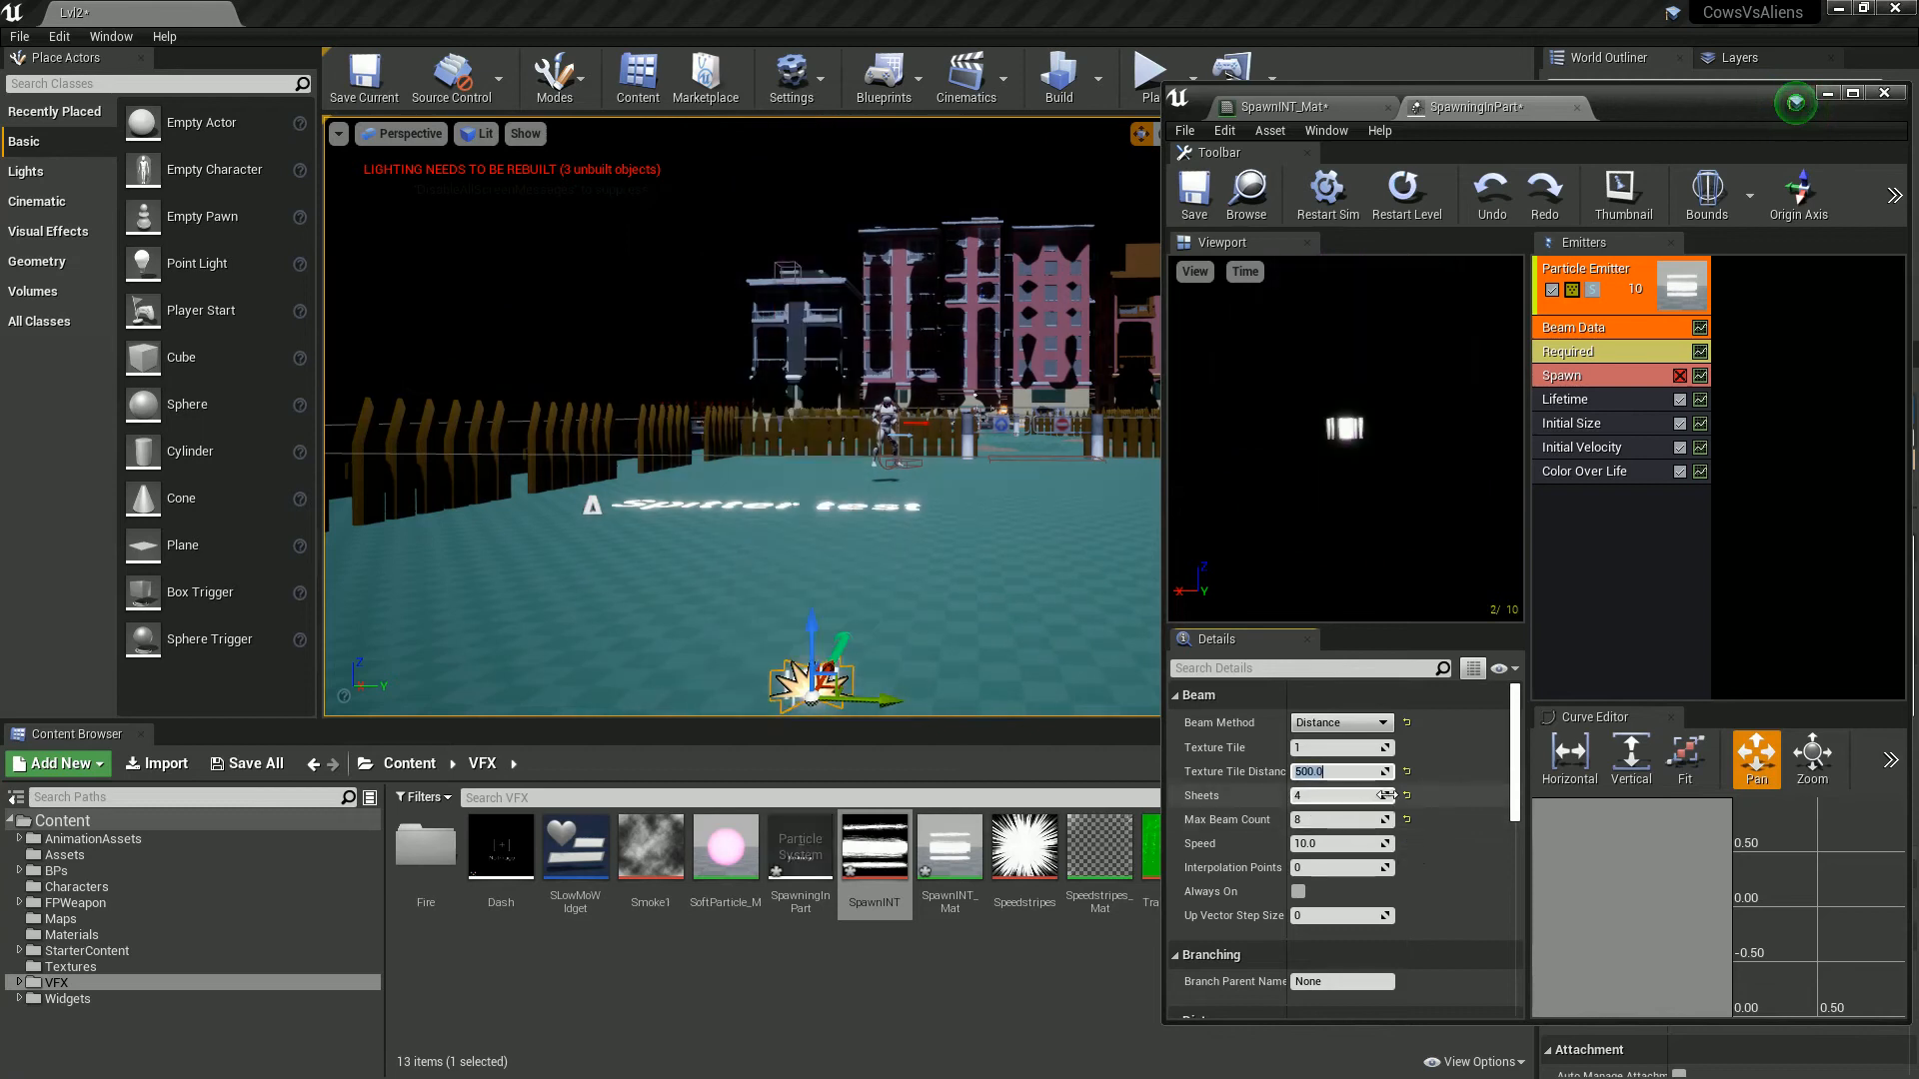
Step: Compare Texture Tile Distance values of 500 and 50 on the beam in the level, keeping 500
{"action": "mouse_move", "coordinate": [920, 466]}
{"action": "right_mouse_down"}
{"action": "mouse_move", "coordinate": [910, 428]}
{"action": "mouse_move", "coordinate": [919, 467]}
{"action": "right_mouse_up"}
{"action": "left_click", "coordinate": [1354, 773]}
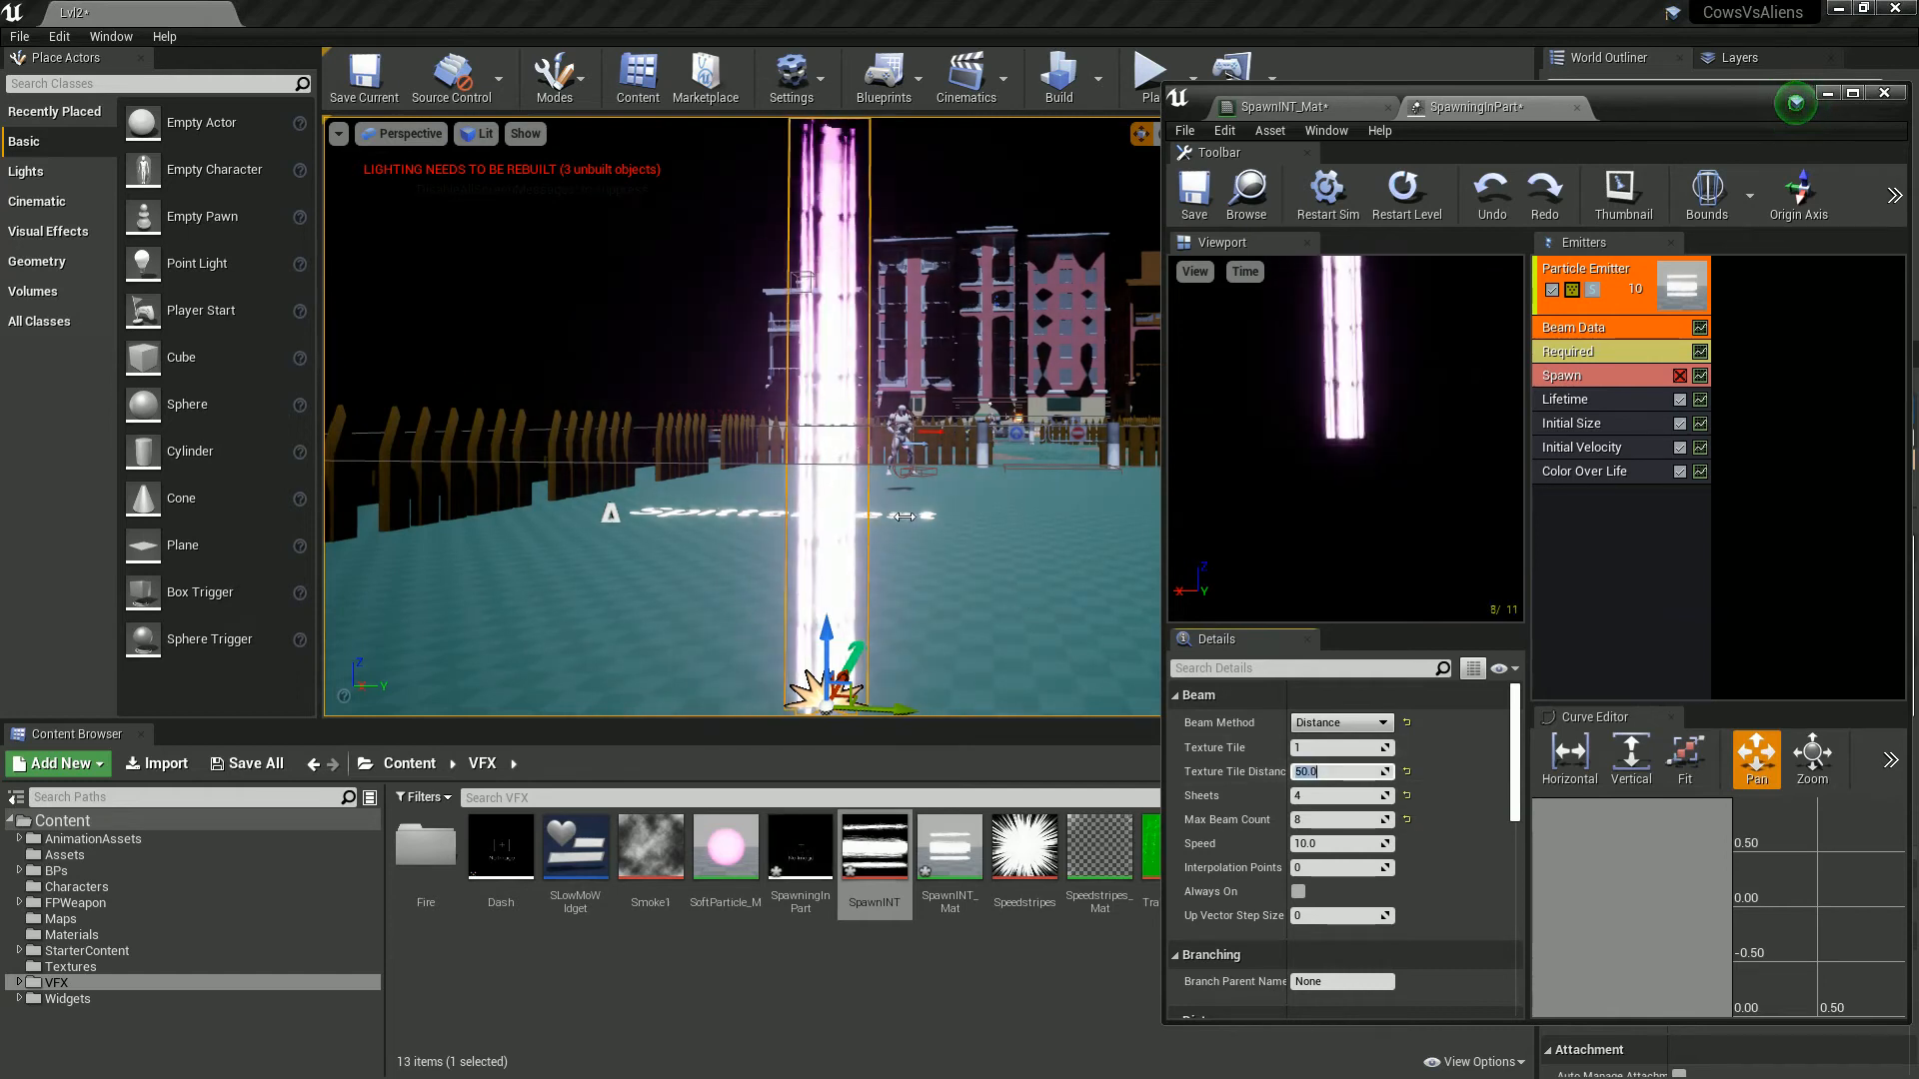
{"action": "right_click_drag", "start_coordinate": [901, 515], "coordinate": [865, 516]}
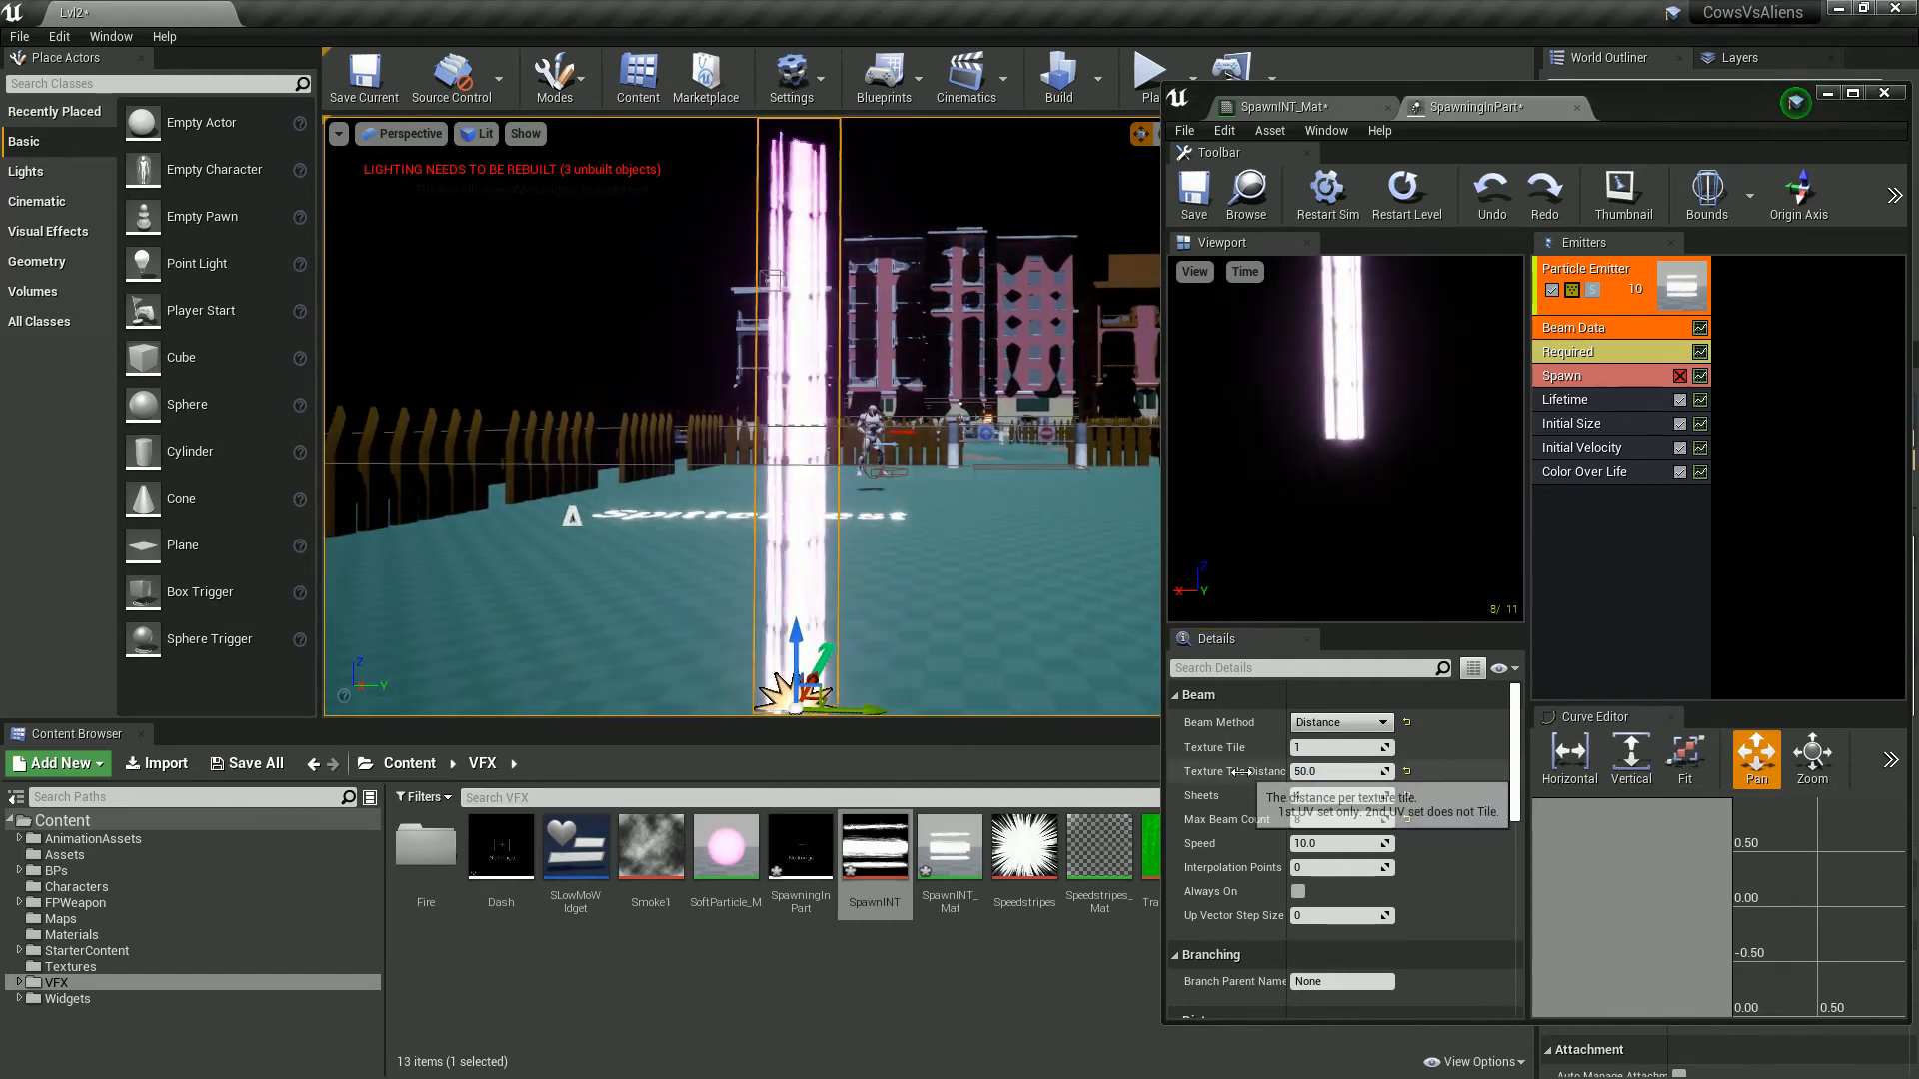
{"action": "left_click", "coordinate": [1327, 771]}
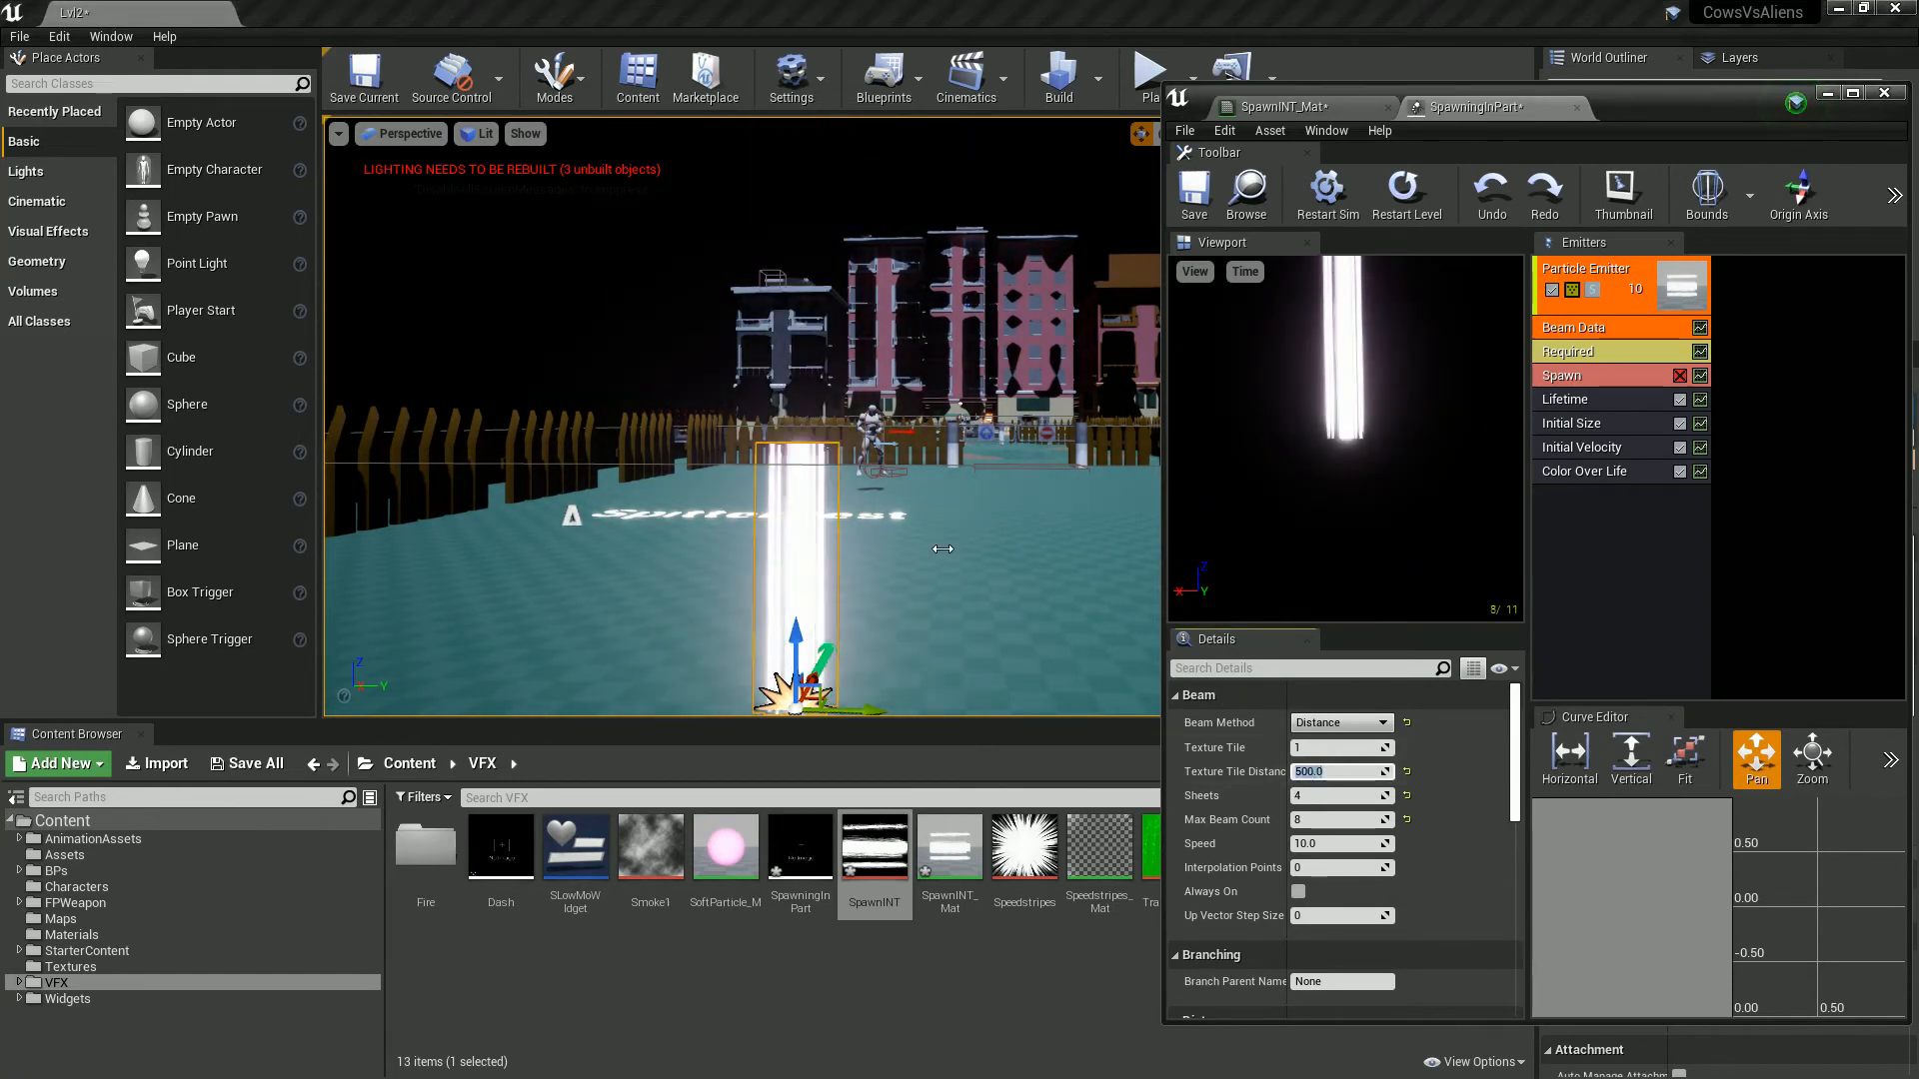
{"action": "right_click_drag", "start_coordinate": [942, 549], "coordinate": [934, 564]}
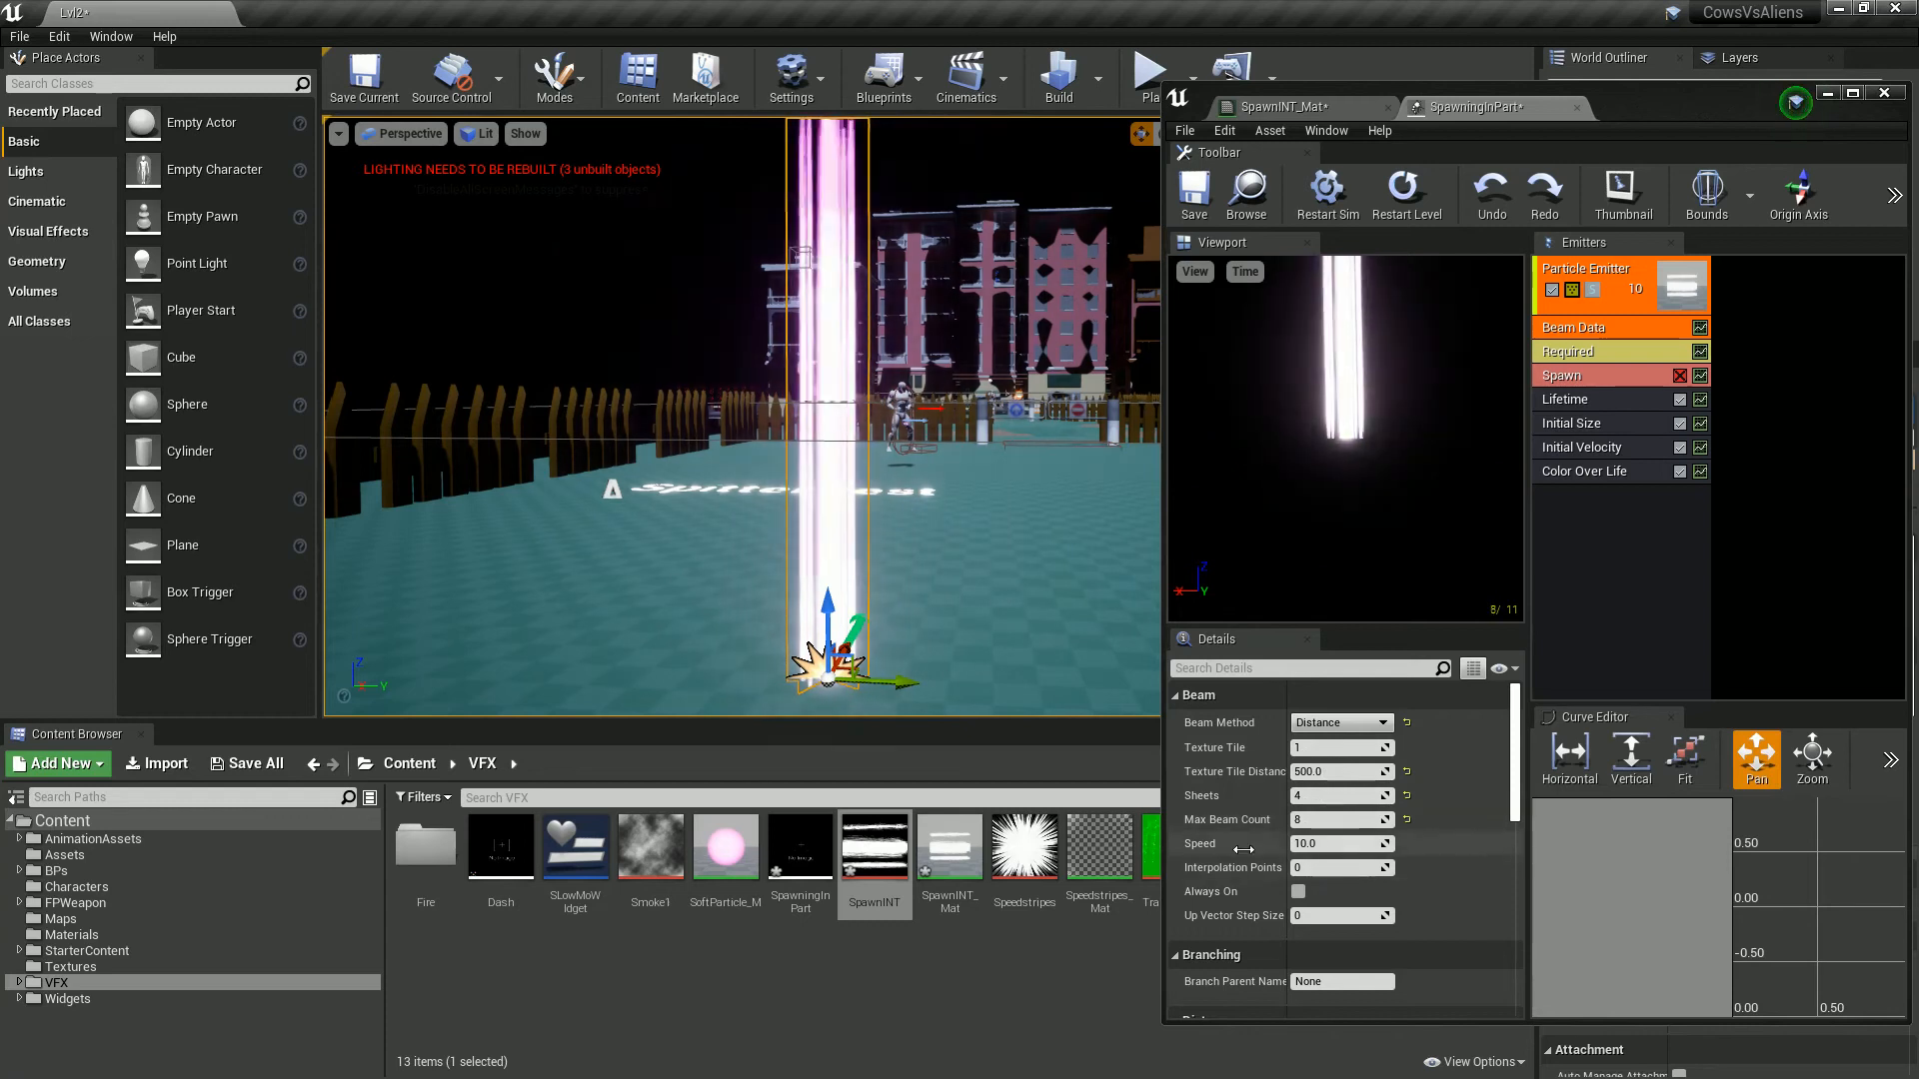
Step: Look through the Beam Data module's distance, taper and rendering settings and check the beam in the level
{"action": "scroll", "coordinate": [1243, 849], "scroll_direction": "down", "scroll_amount": 3}
{"action": "scroll", "coordinate": [1256, 803], "scroll_direction": "down", "scroll_amount": 1}
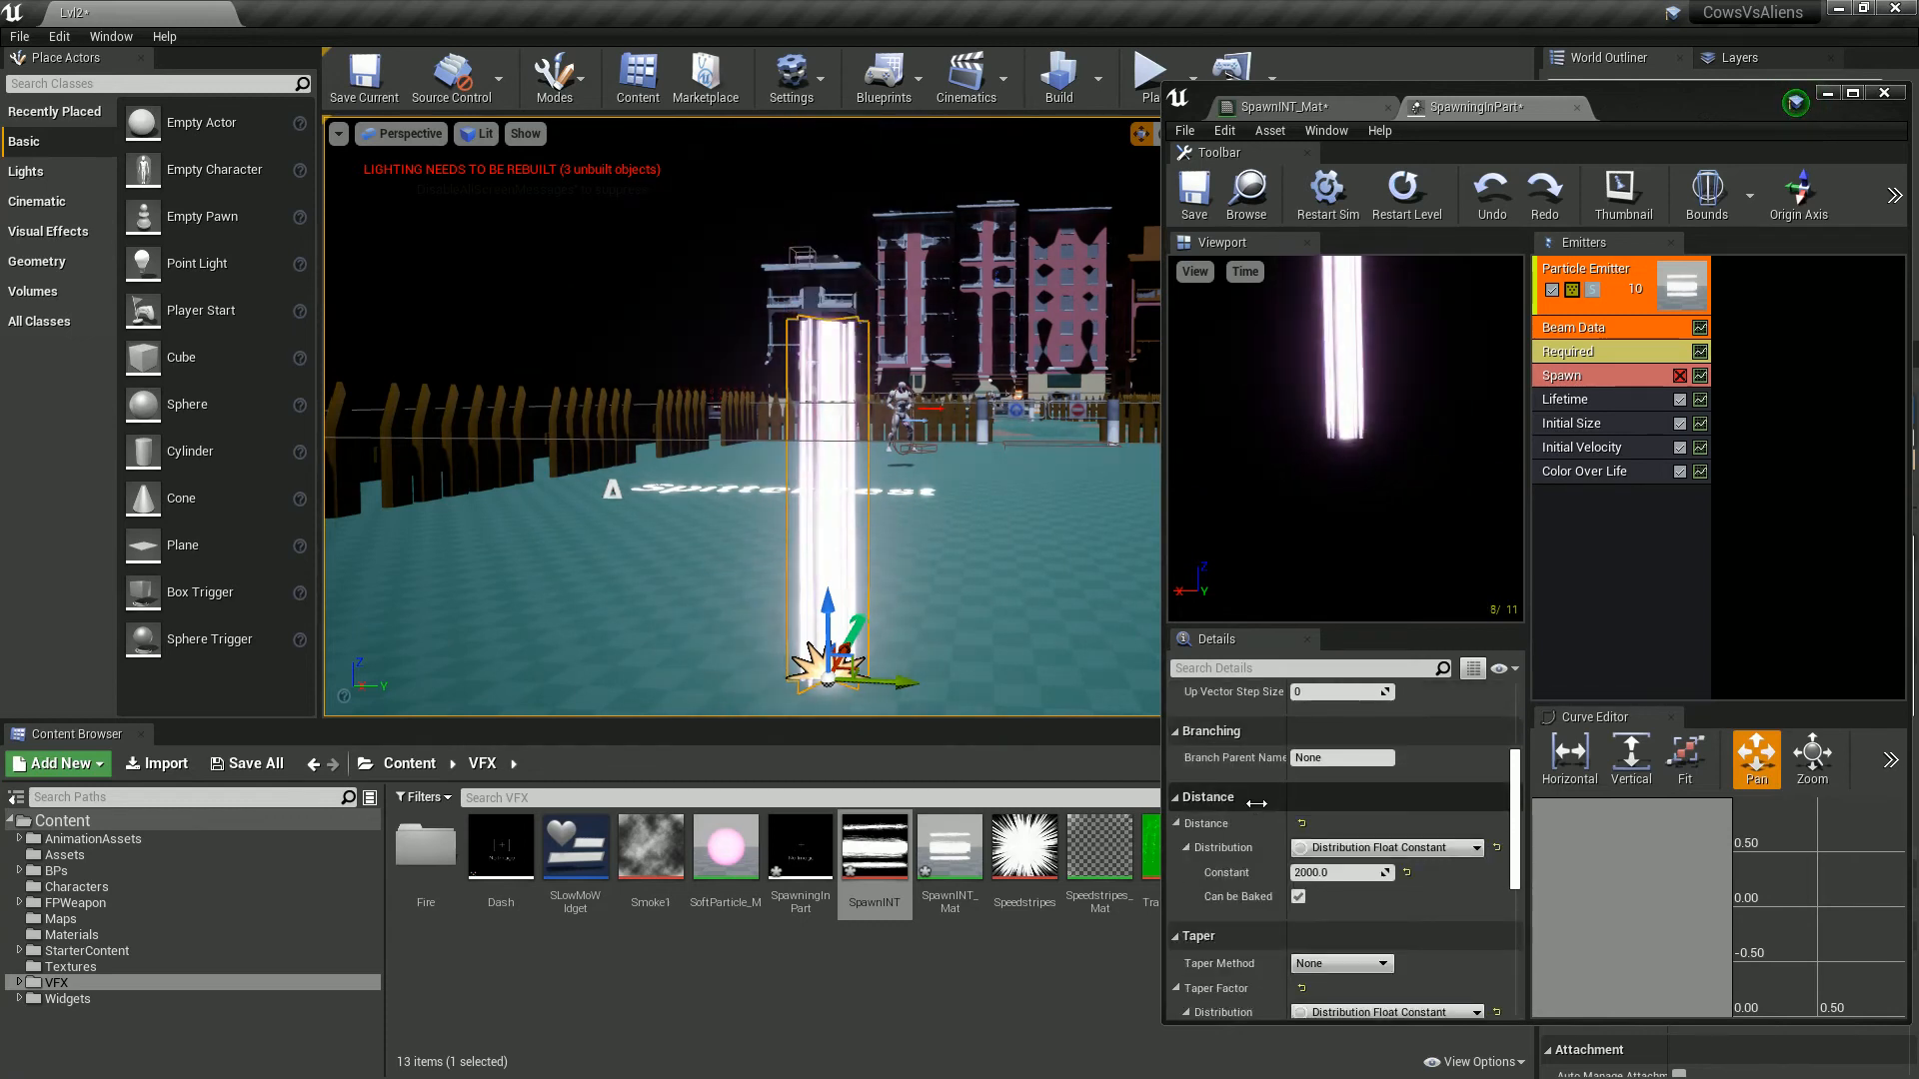
{"action": "scroll", "coordinate": [1256, 804], "scroll_direction": "down", "scroll_amount": 2}
{"action": "scroll", "coordinate": [1248, 813], "scroll_direction": "down", "scroll_amount": 4}
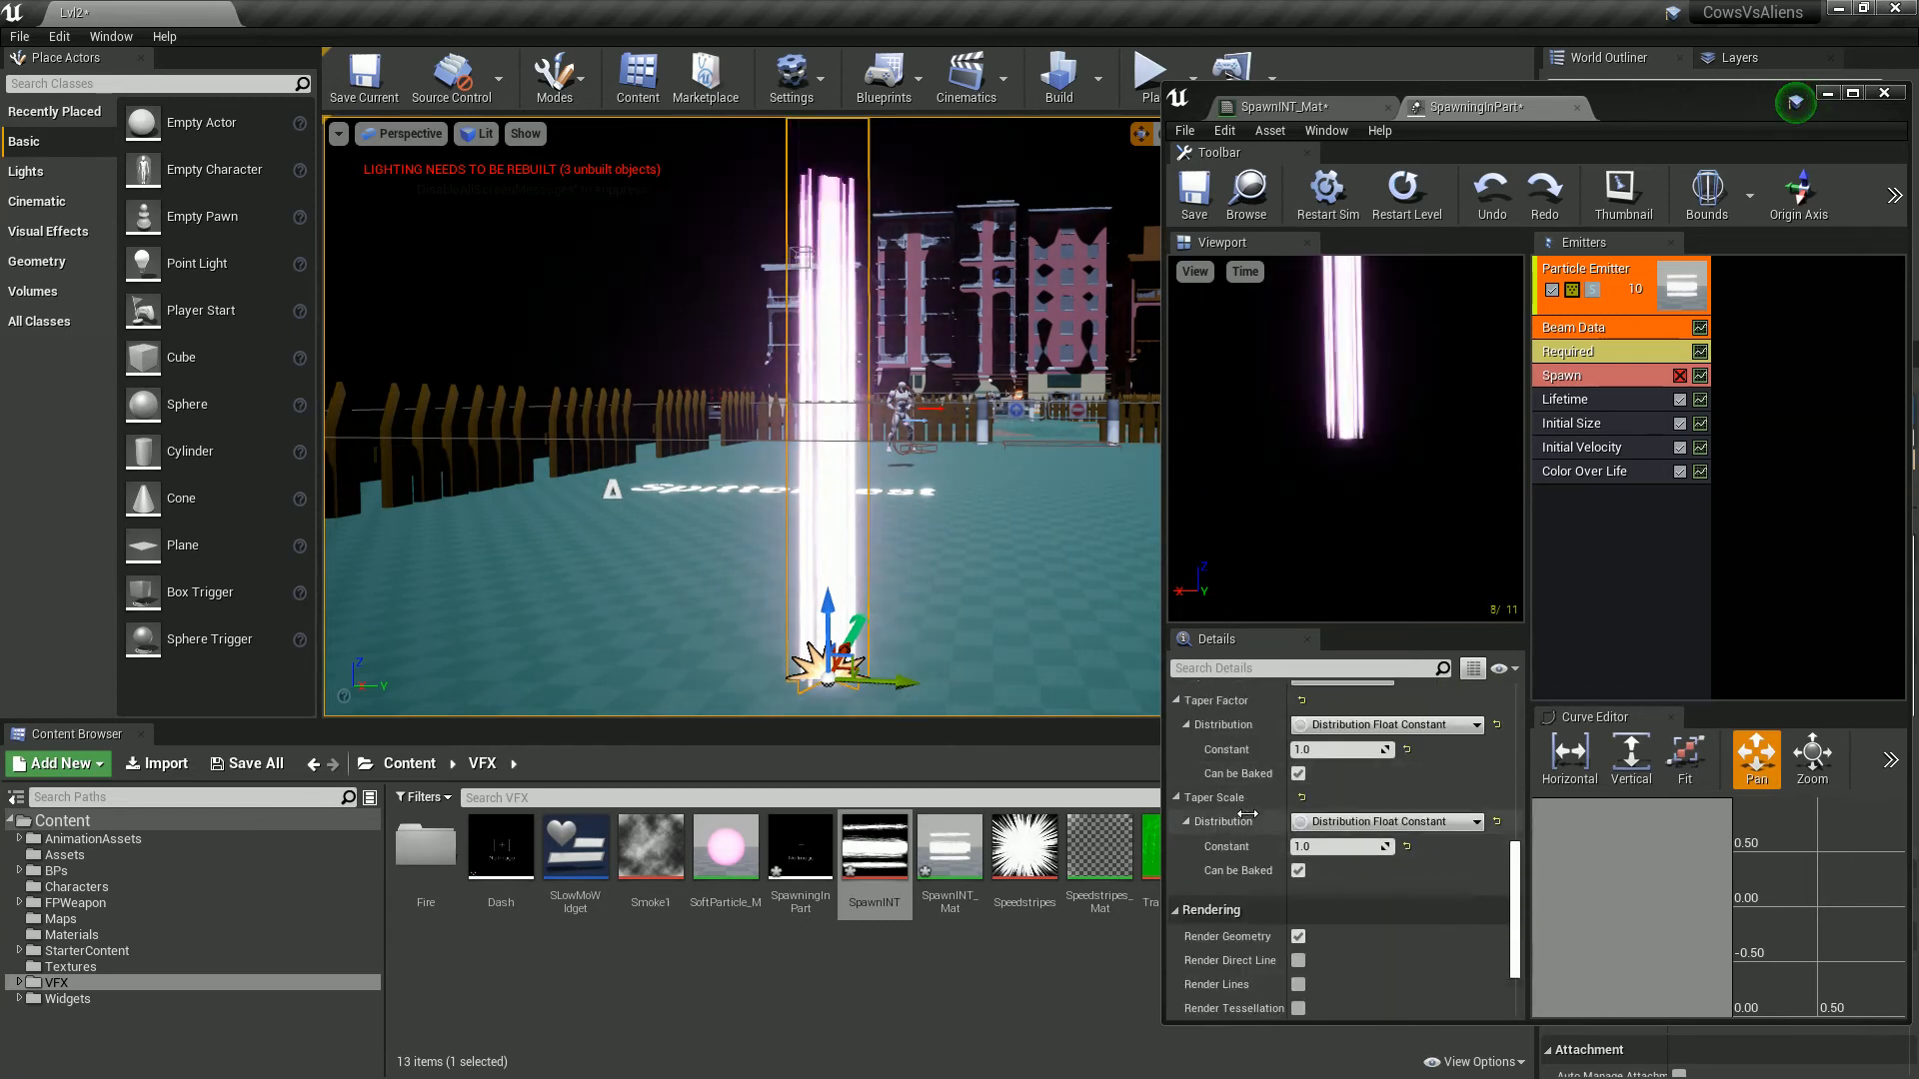
{"action": "scroll", "coordinate": [1243, 810], "scroll_direction": "up", "scroll_amount": 5}
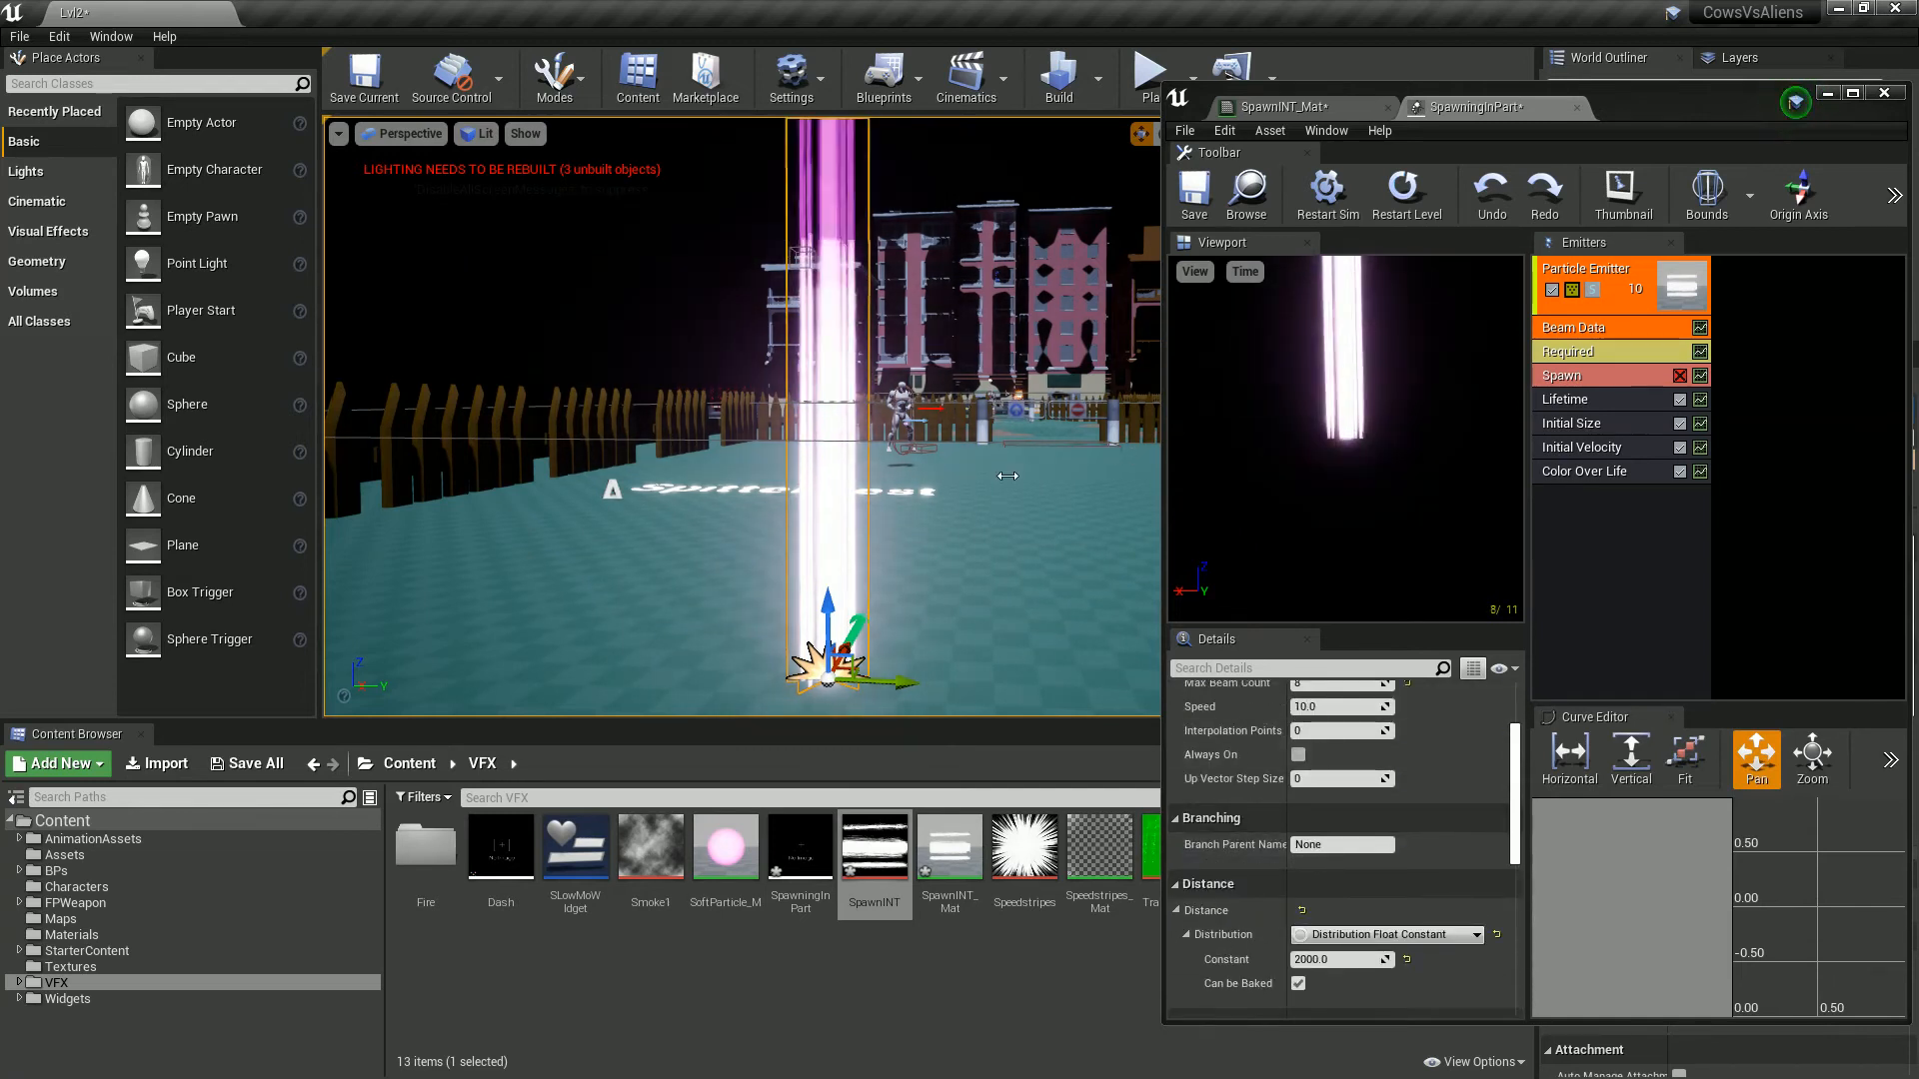
{"action": "right_click_drag", "start_coordinate": [930, 525], "coordinate": [932, 525]}
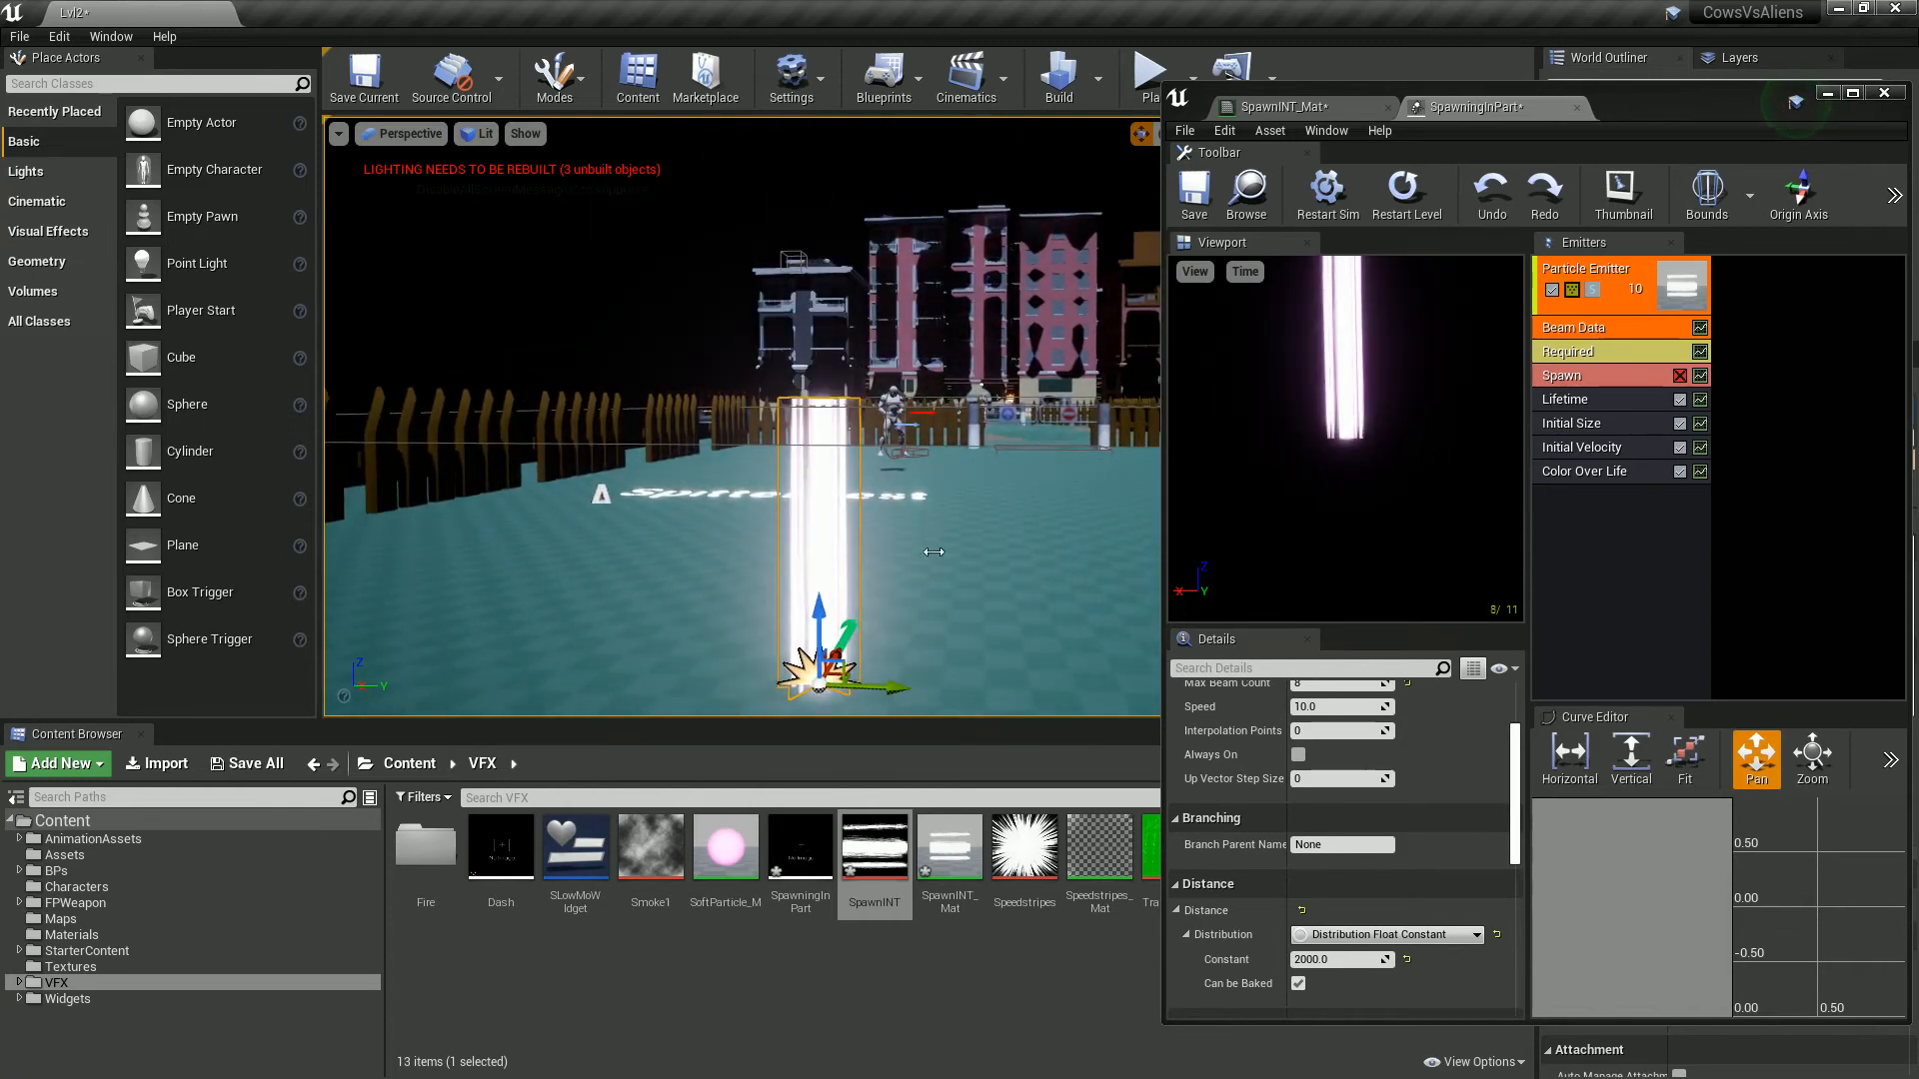
{"action": "scroll", "coordinate": [1267, 810], "scroll_direction": "up", "scroll_amount": 2}
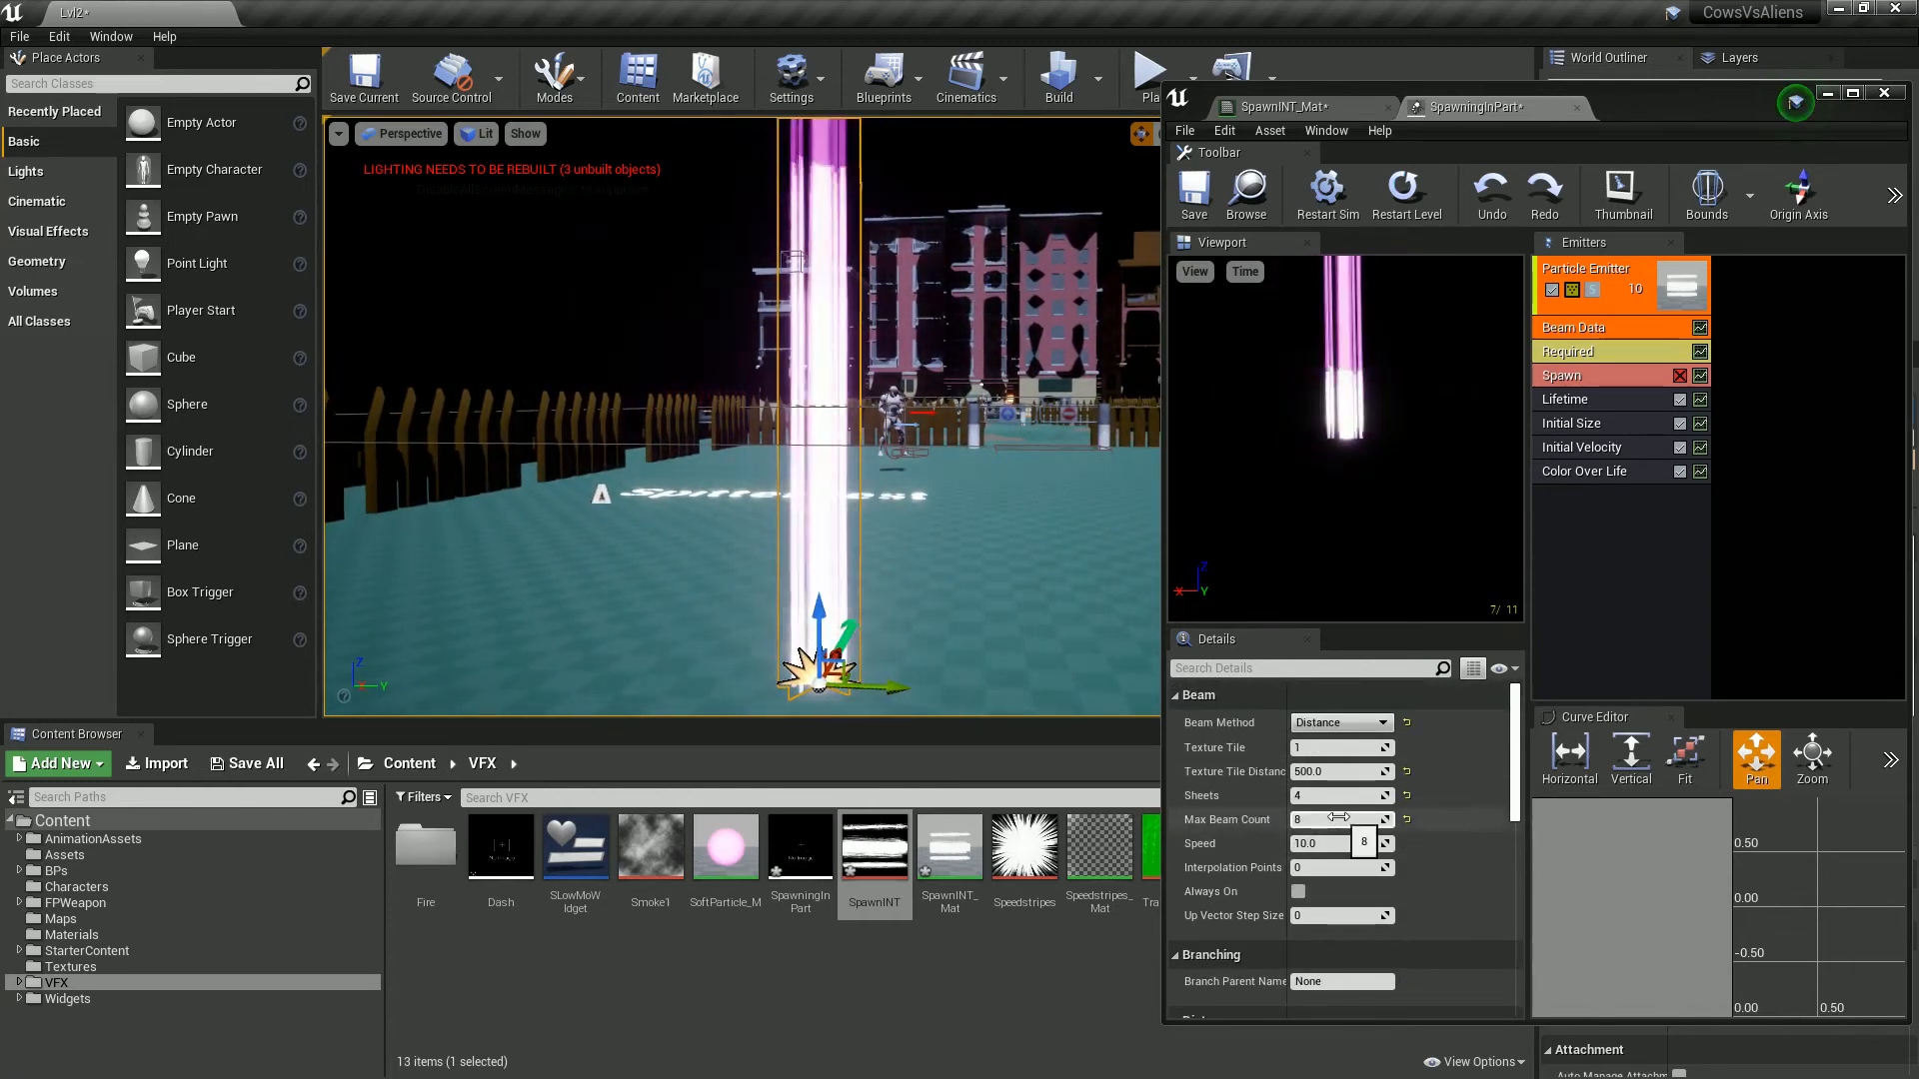
Step: In the Color Over Life module, try an In Val of 0.5 for the second color point and refine it to 0.4
{"action": "left_click", "coordinate": [1577, 428]}
{"action": "left_click", "coordinate": [1589, 472]}
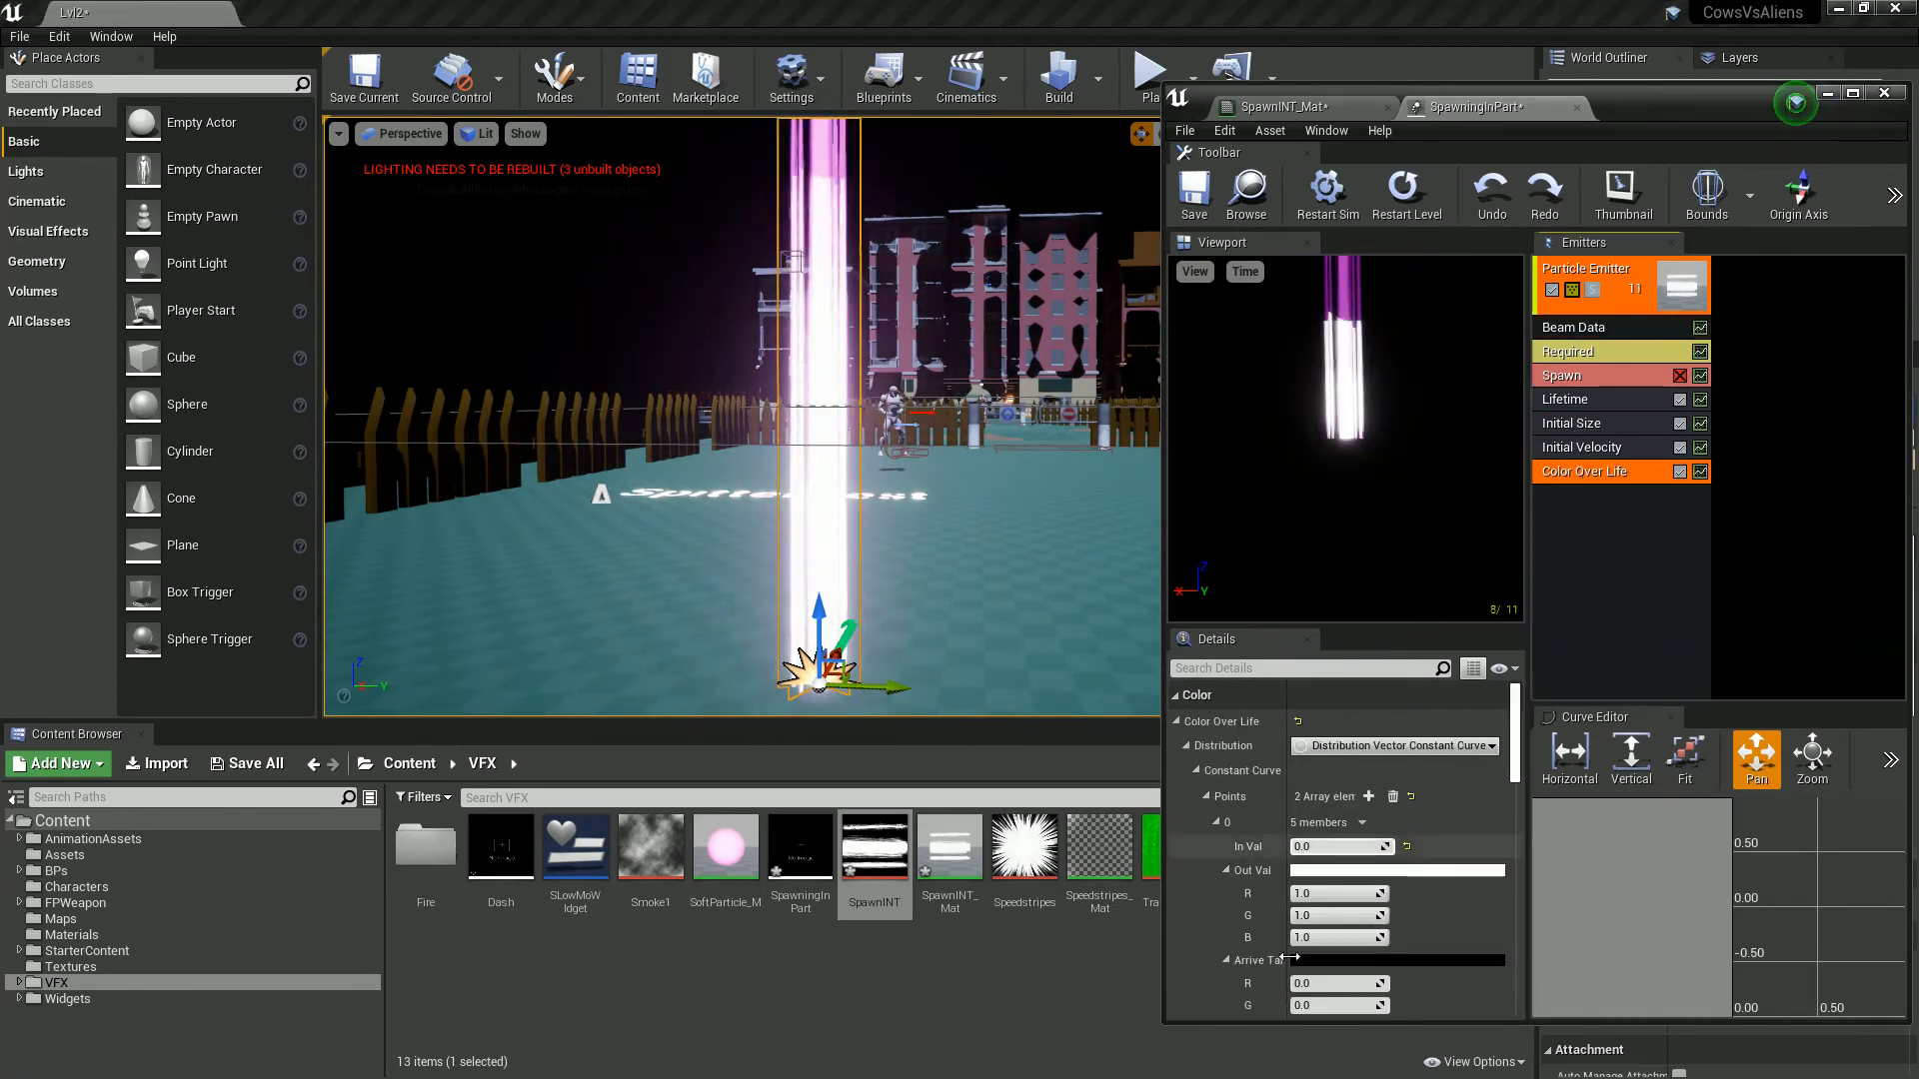
{"action": "scroll", "coordinate": [1240, 850], "scroll_direction": "down", "scroll_amount": 4}
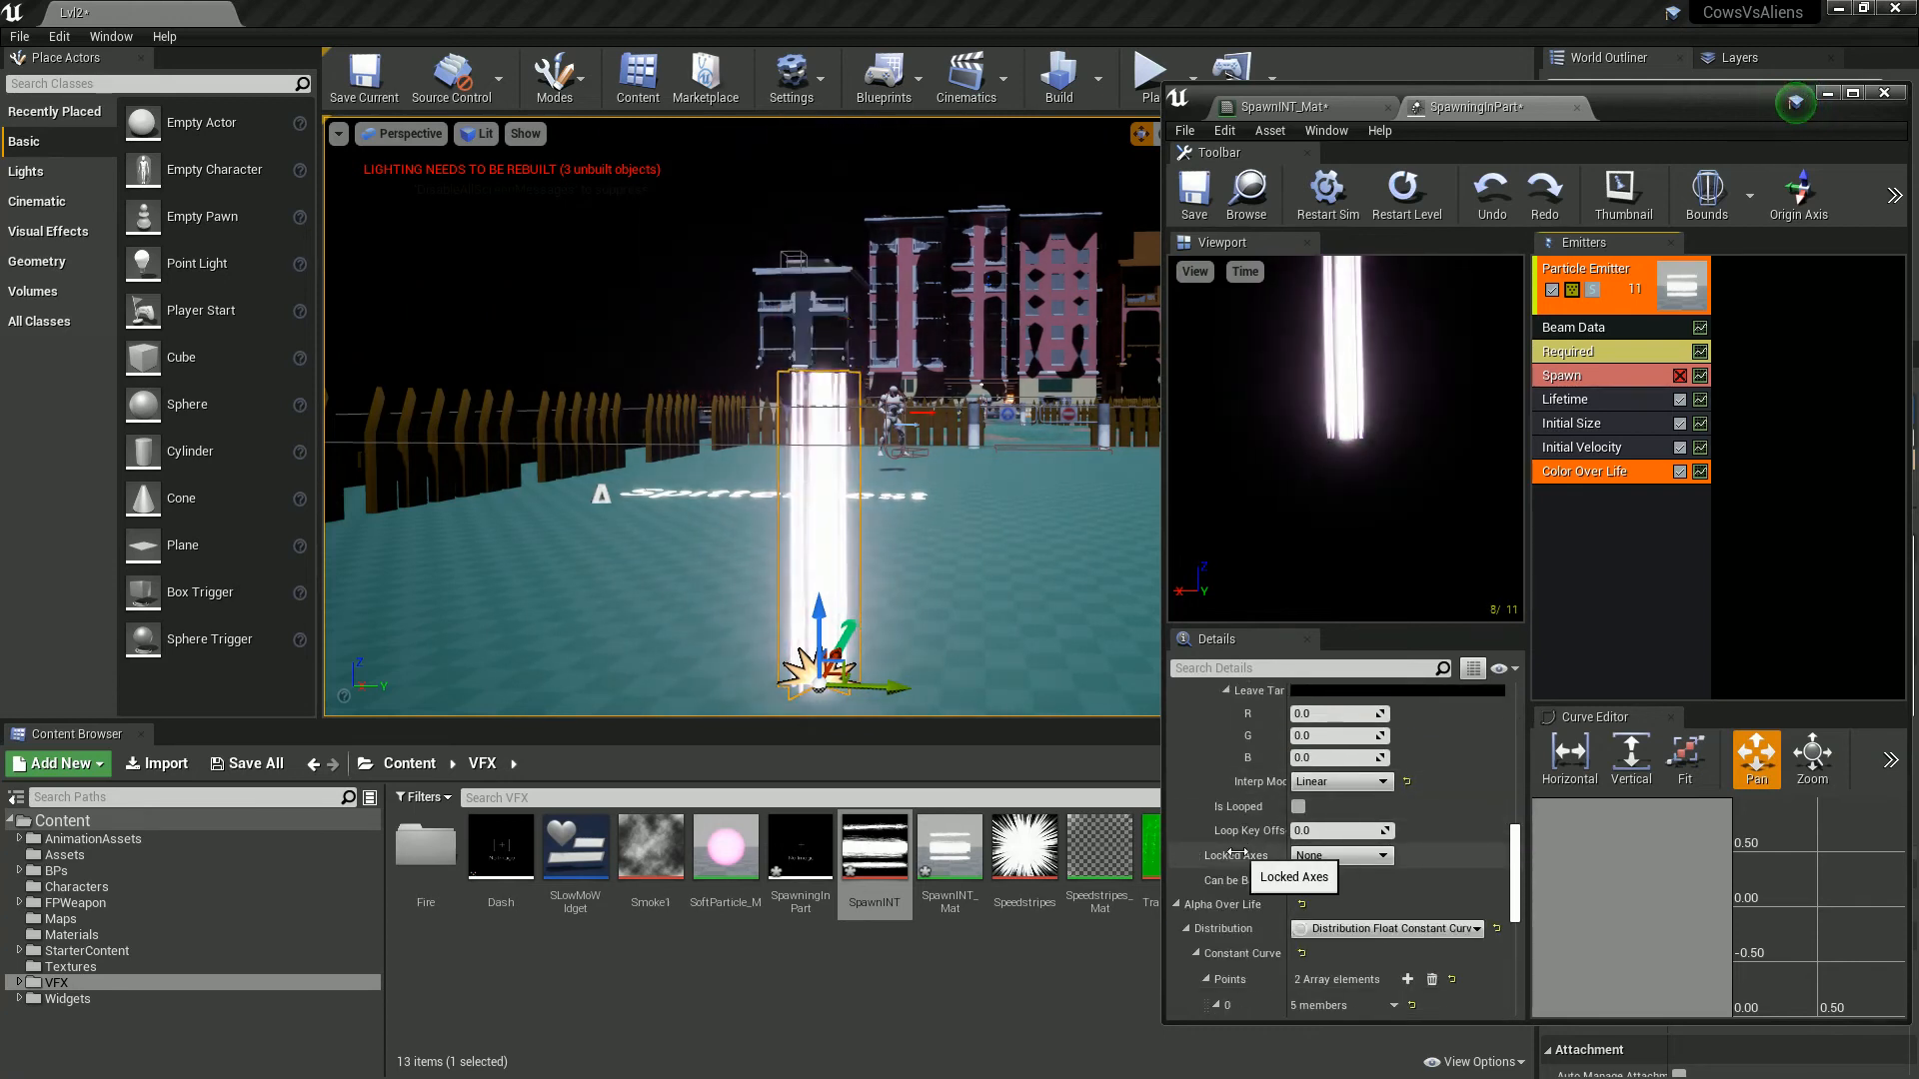
{"action": "scroll", "coordinate": [1242, 850], "scroll_direction": "up", "scroll_amount": 2}
{"action": "scroll", "coordinate": [1244, 855], "scroll_direction": "up", "scroll_amount": 9}
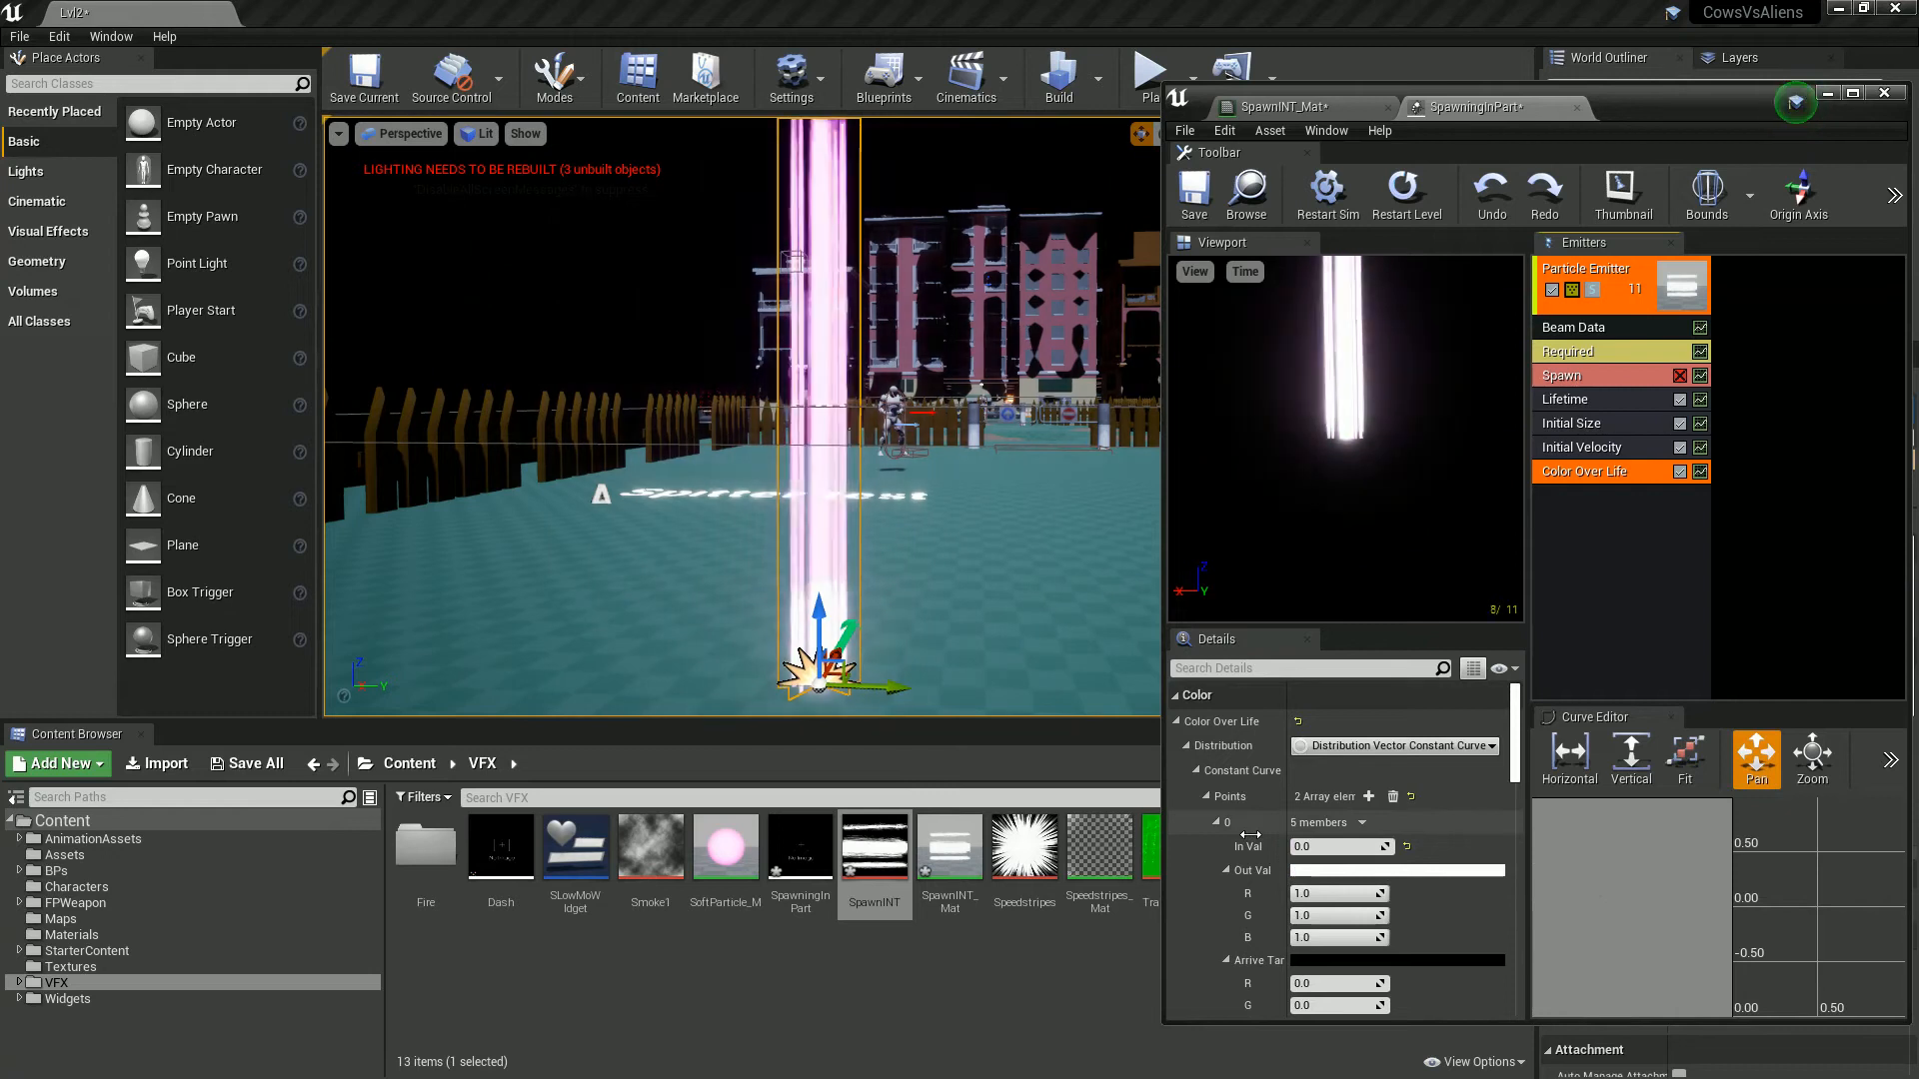
{"action": "scroll", "coordinate": [1299, 880], "scroll_direction": "down", "scroll_amount": 5}
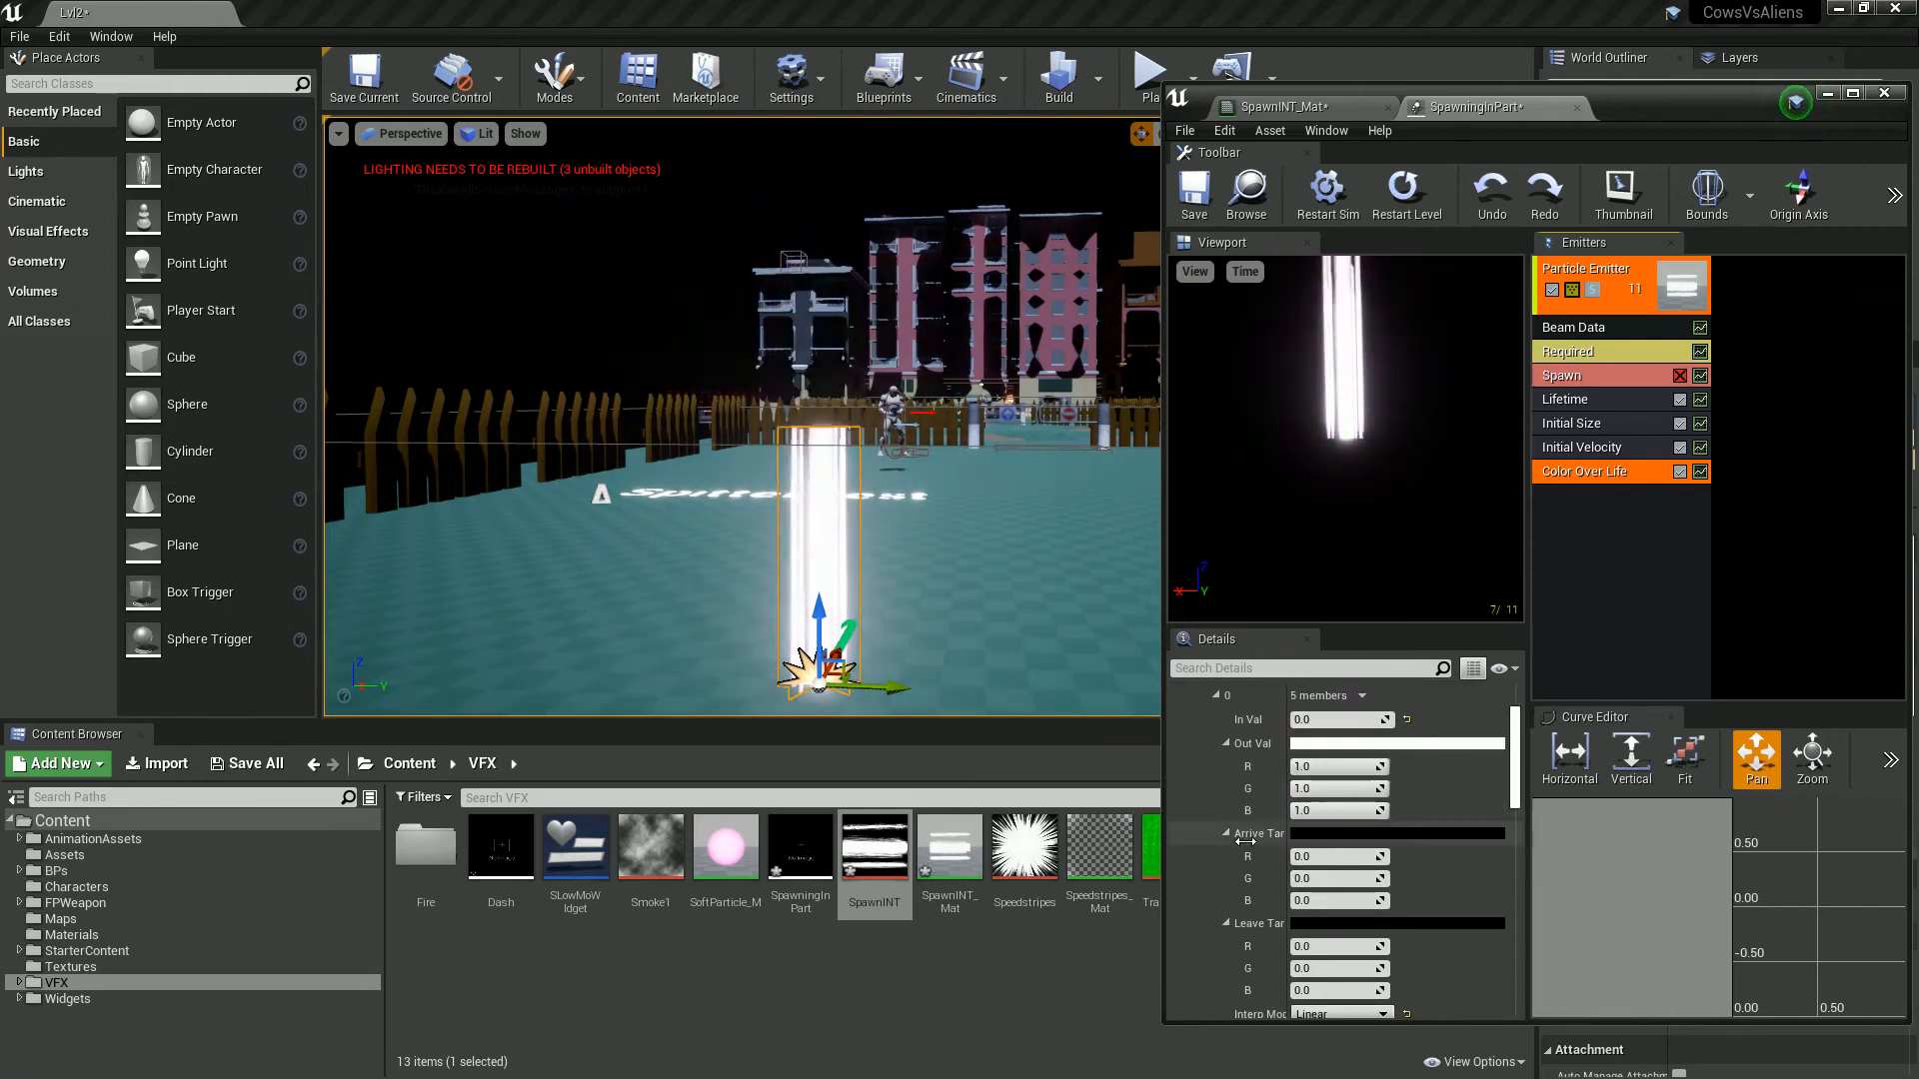
{"action": "left_click", "coordinate": [1351, 838]}
{"action": "type", "text": "0.5"}
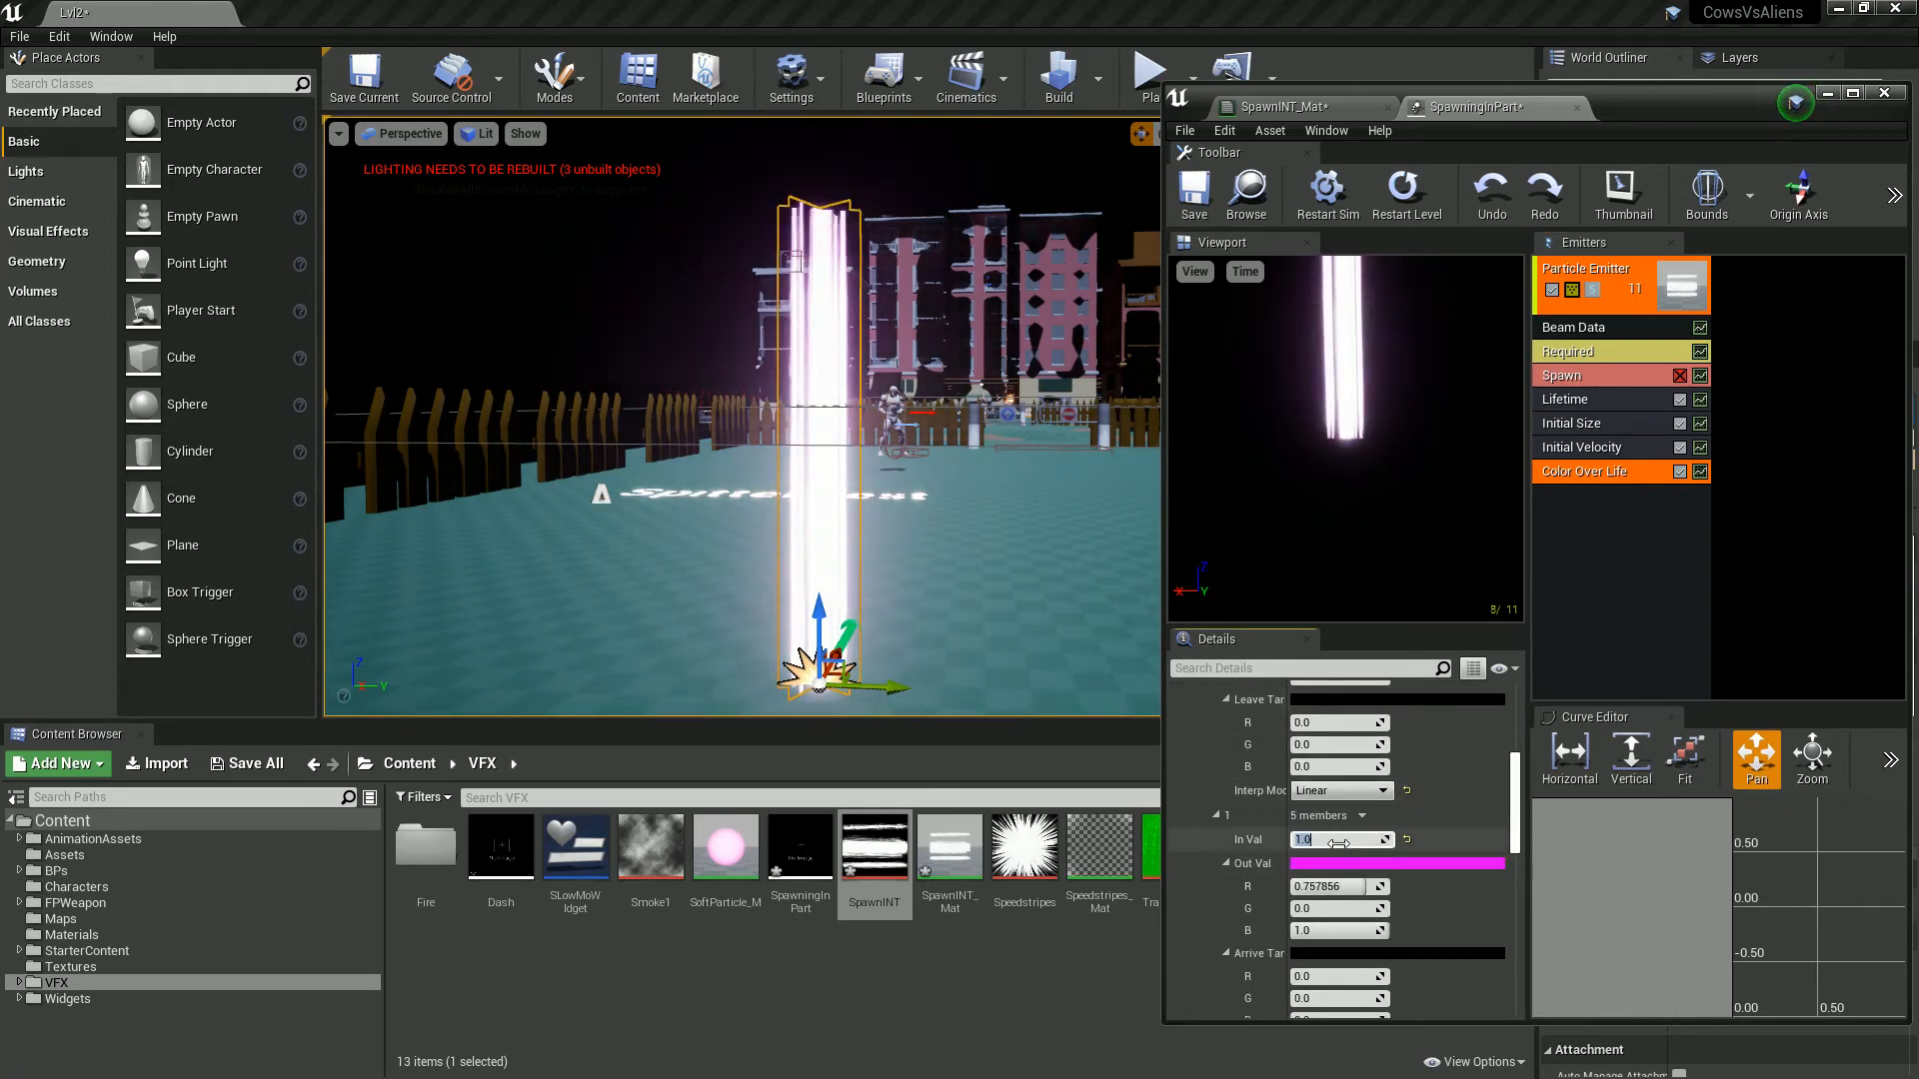
{"action": "key", "text": "Return"}
{"action": "left_click", "coordinate": [1501, 832]}
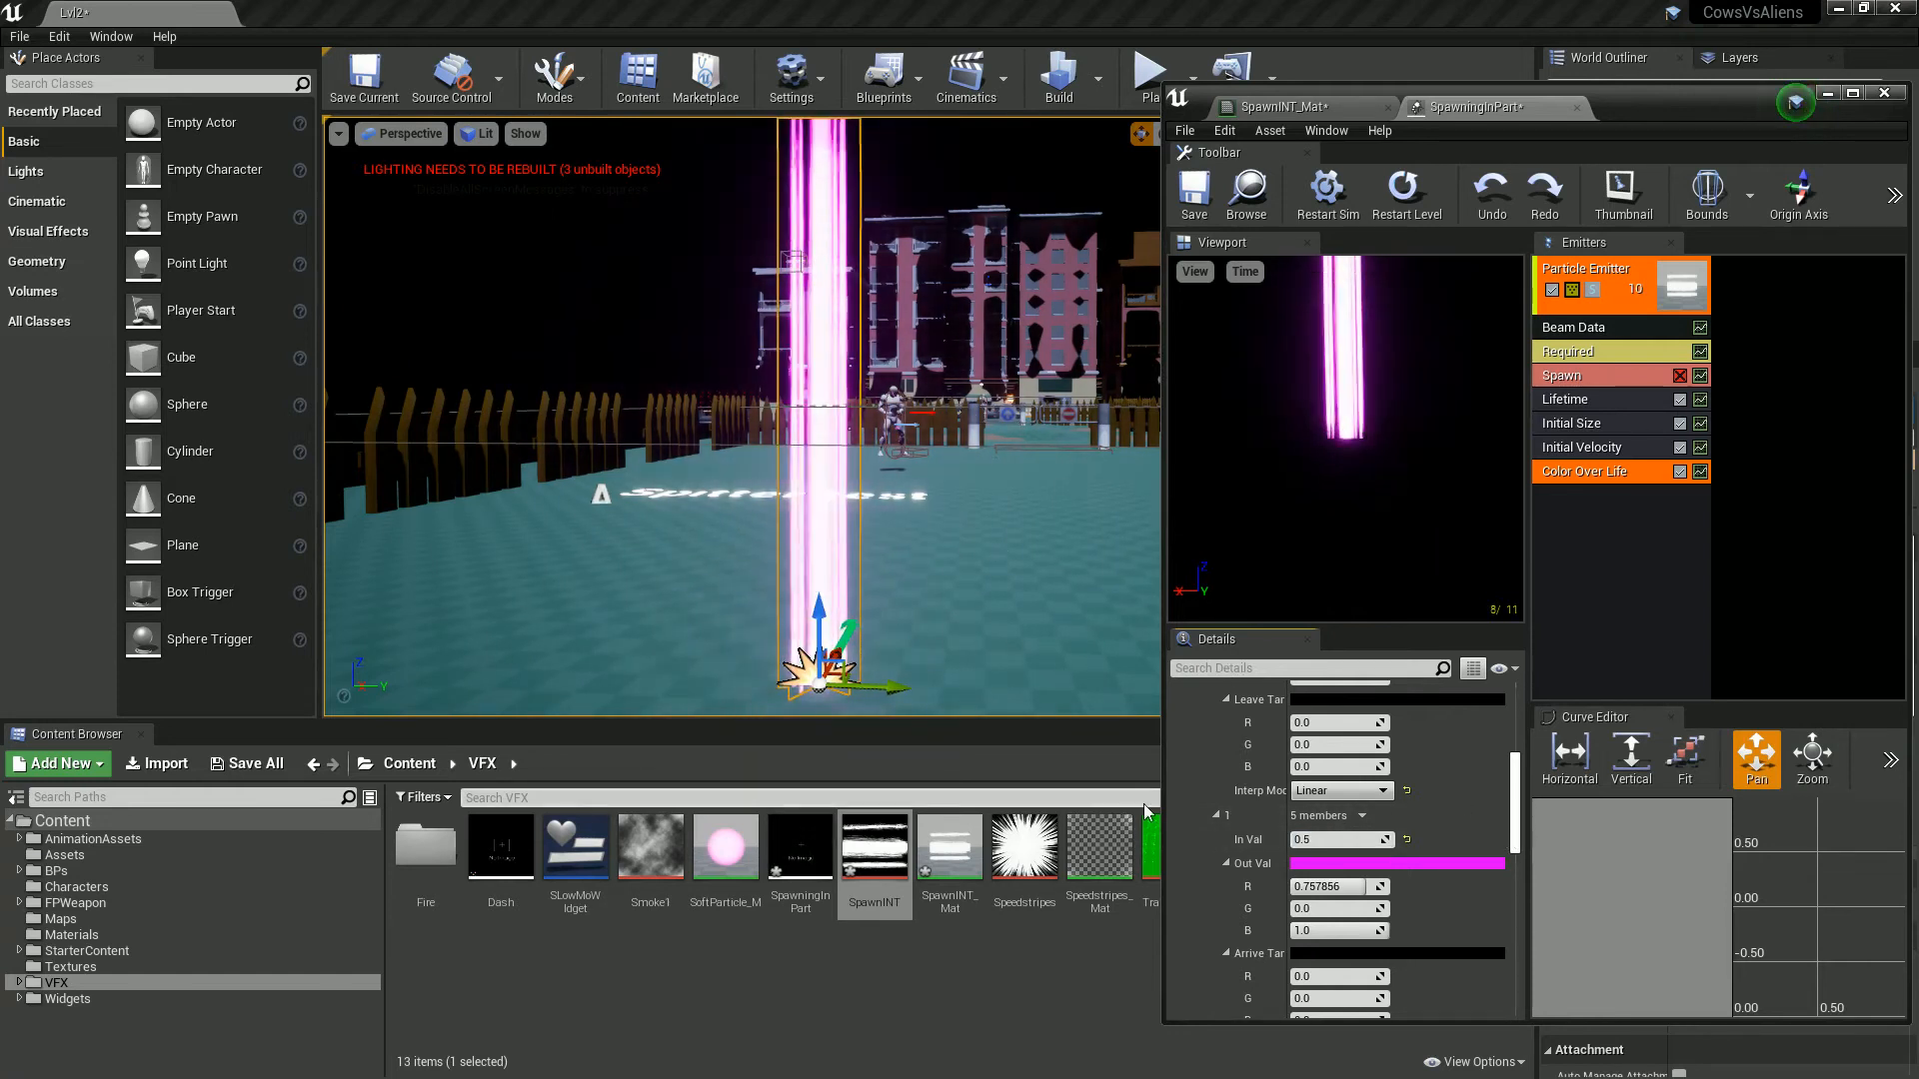
{"action": "left_click", "coordinate": [1325, 844]}
{"action": "type", "text": "0.4"}
{"action": "key", "text": "Return"}
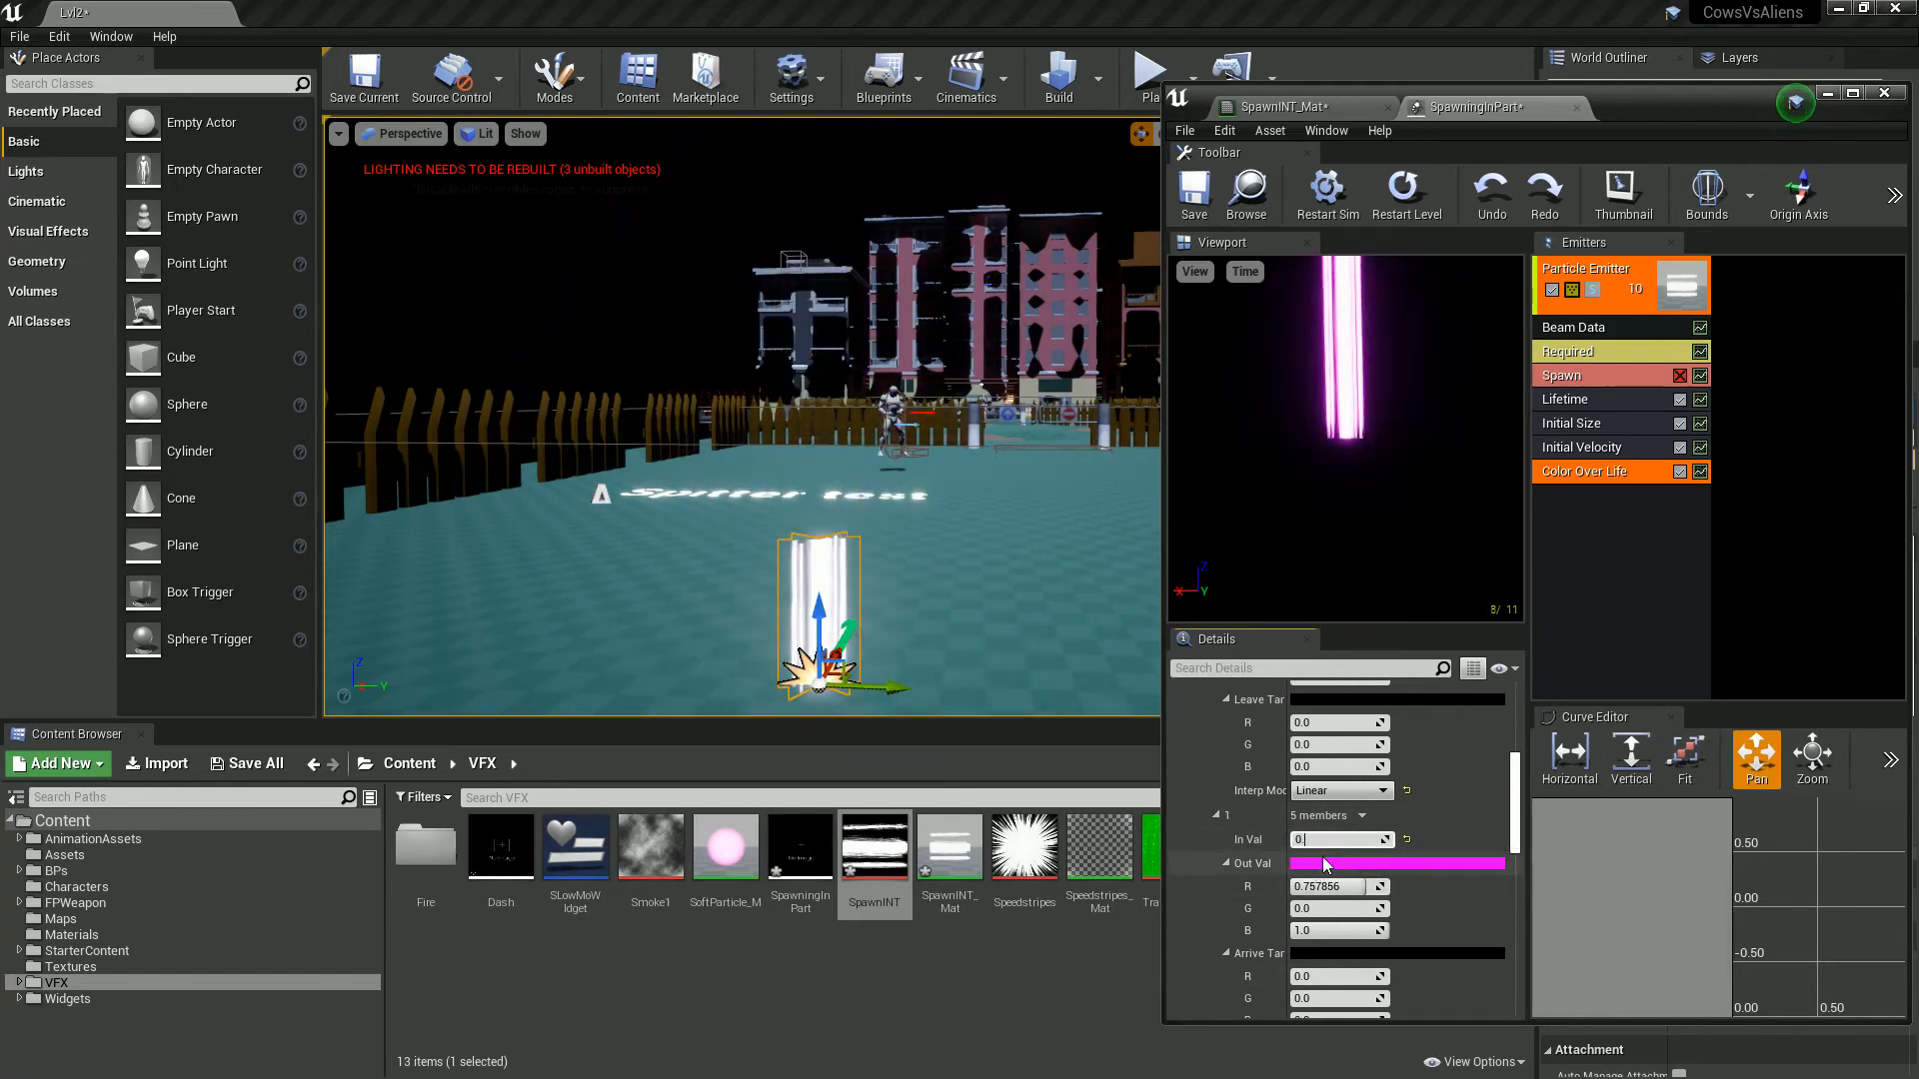
{"action": "mouse_move", "coordinate": [974, 607]}
{"action": "right_mouse_down"}
{"action": "mouse_move", "coordinate": [1001, 556]}
{"action": "mouse_move", "coordinate": [1000, 585]}
{"action": "right_mouse_up"}
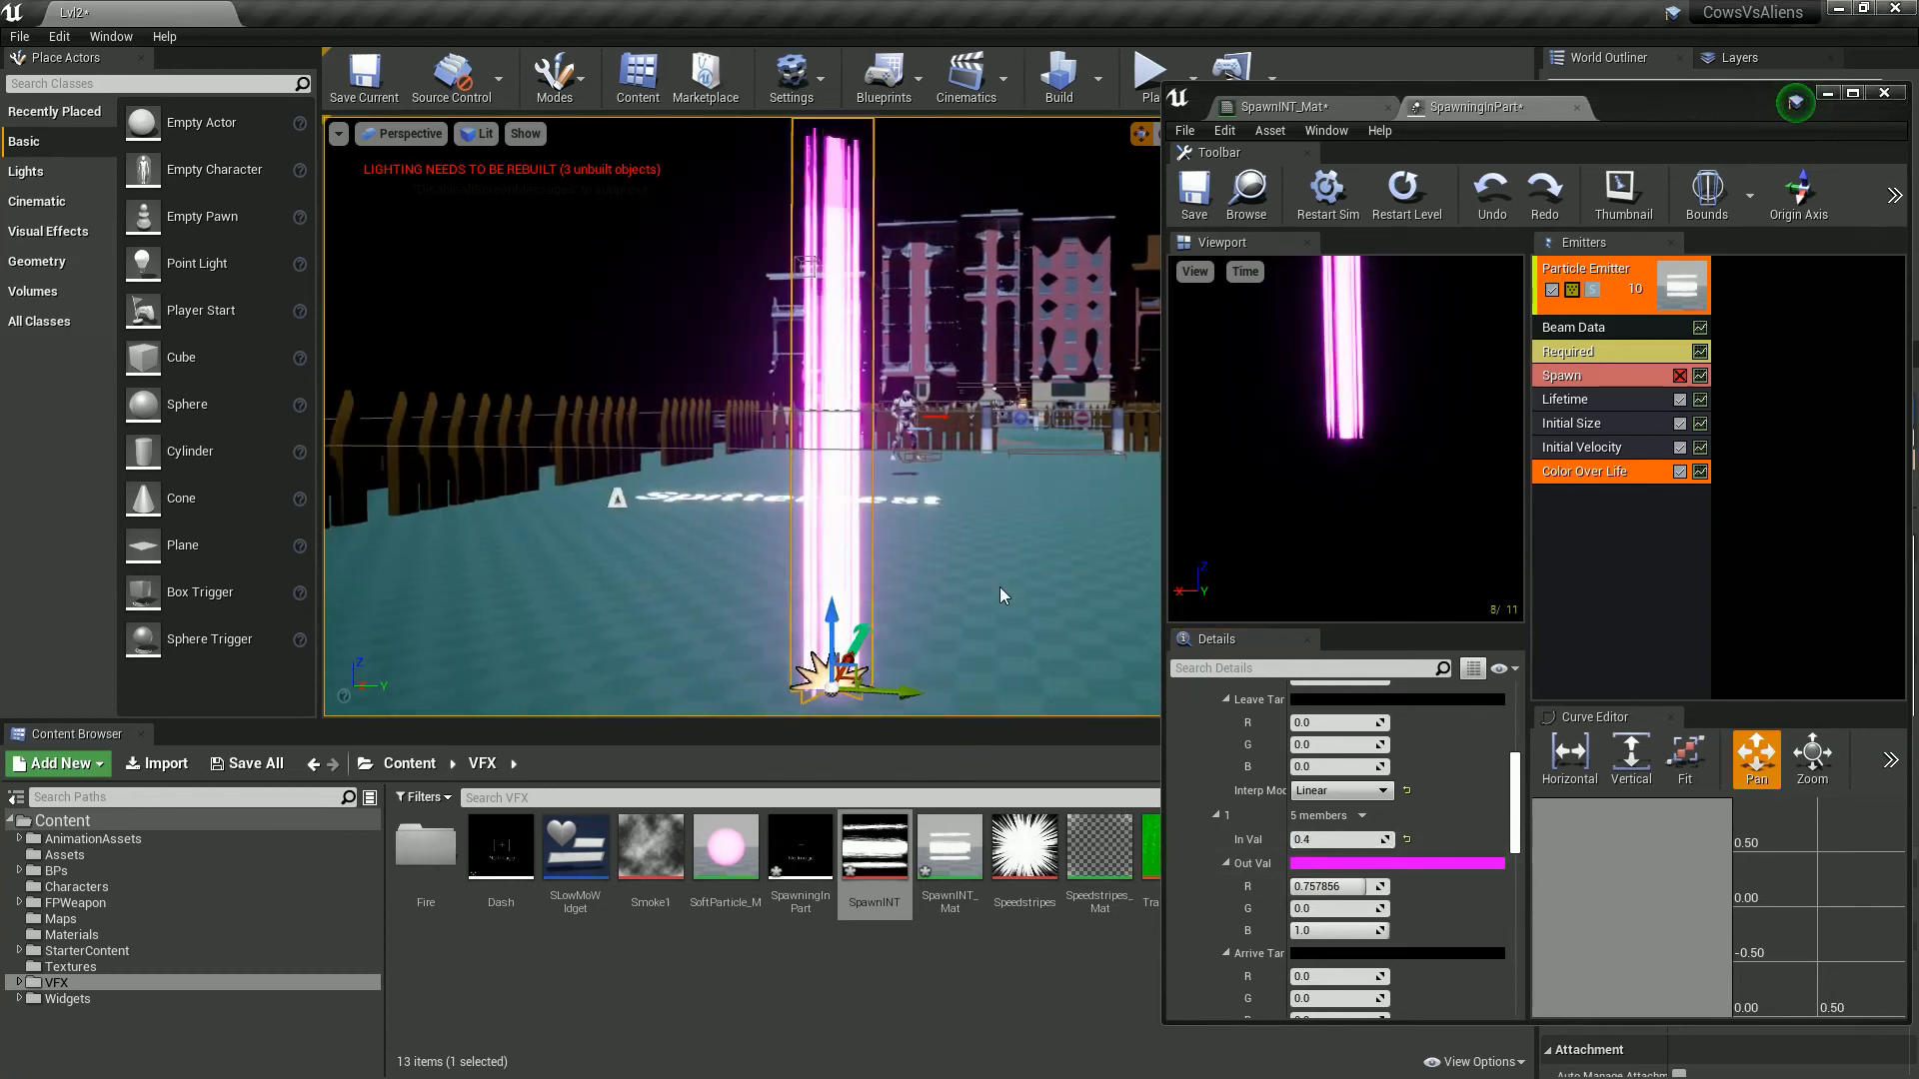
Step: Change the first Color Over Life point's Out Val to pale yellow with R 1.0, G 0.80599 and B 0.223958
{"action": "scroll", "coordinate": [1239, 860], "scroll_direction": "up", "scroll_amount": 5}
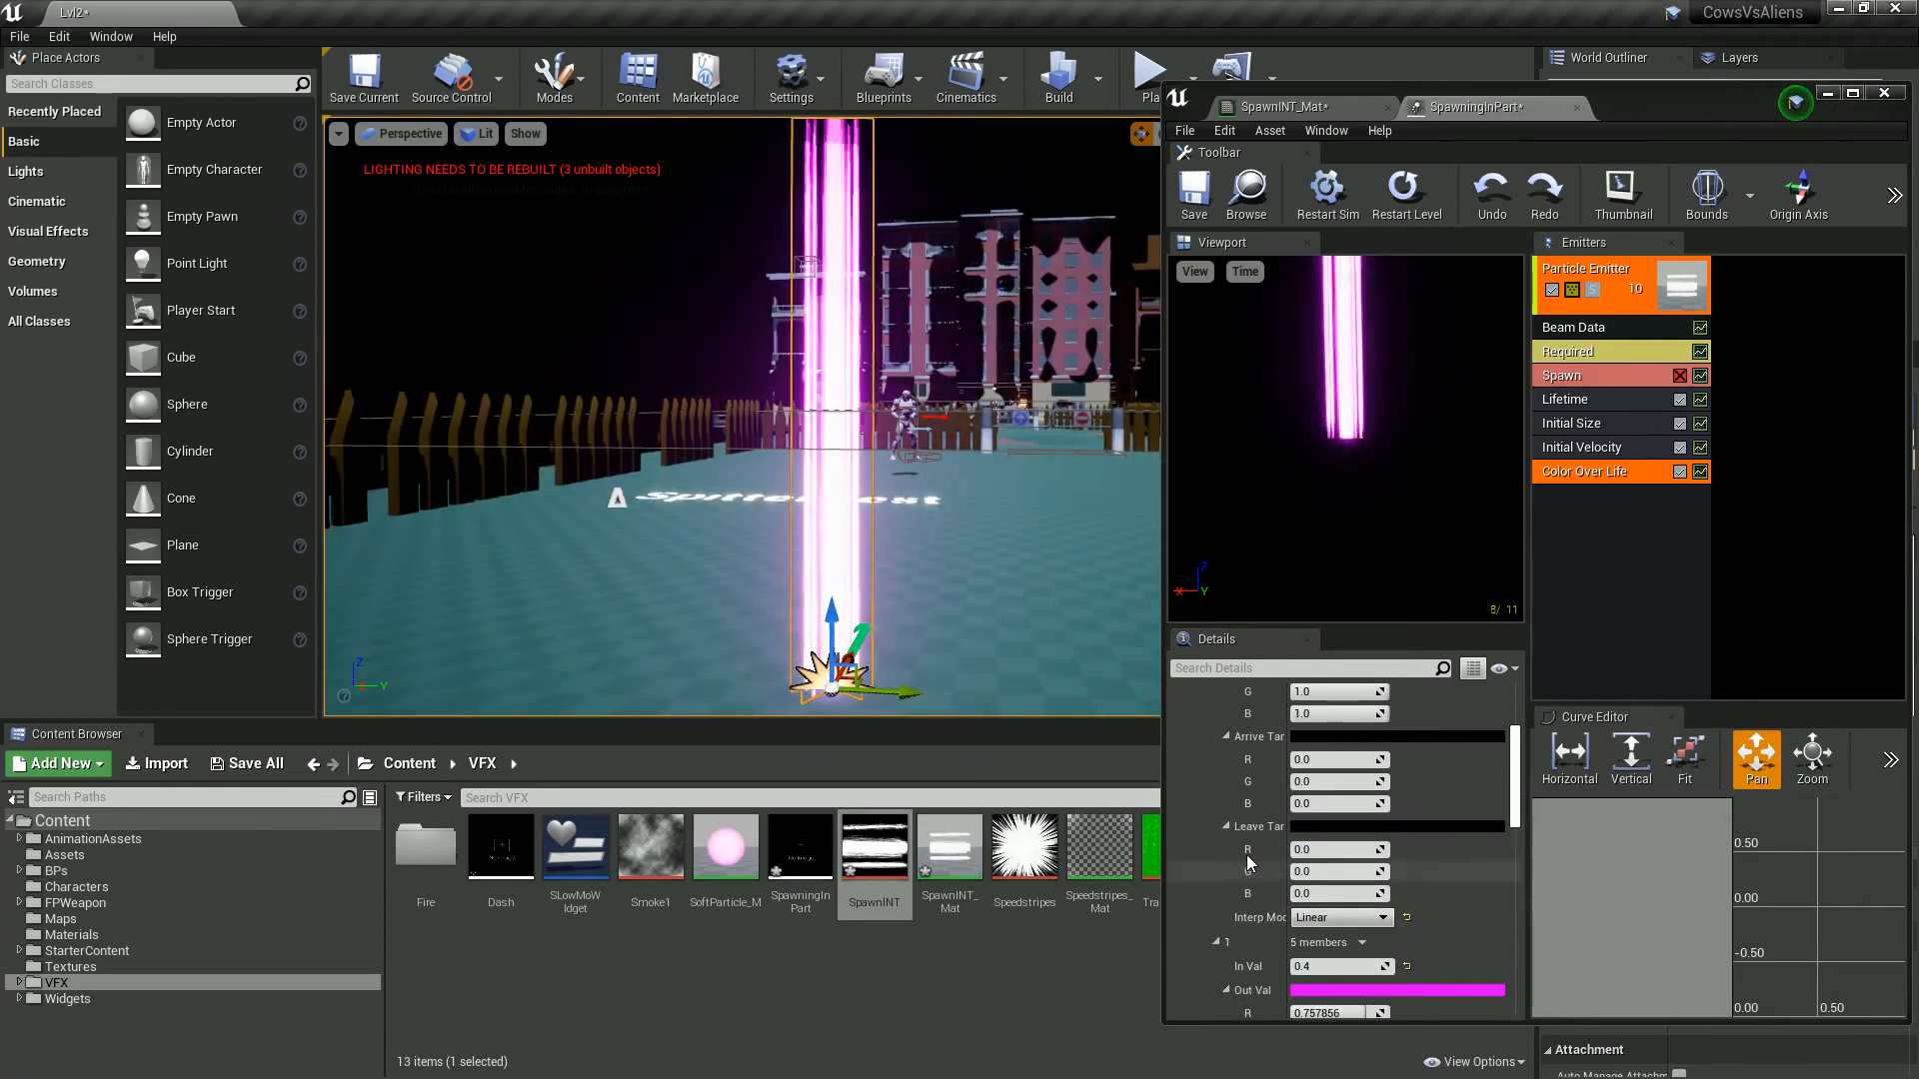
{"action": "left_click", "coordinate": [1309, 744]}
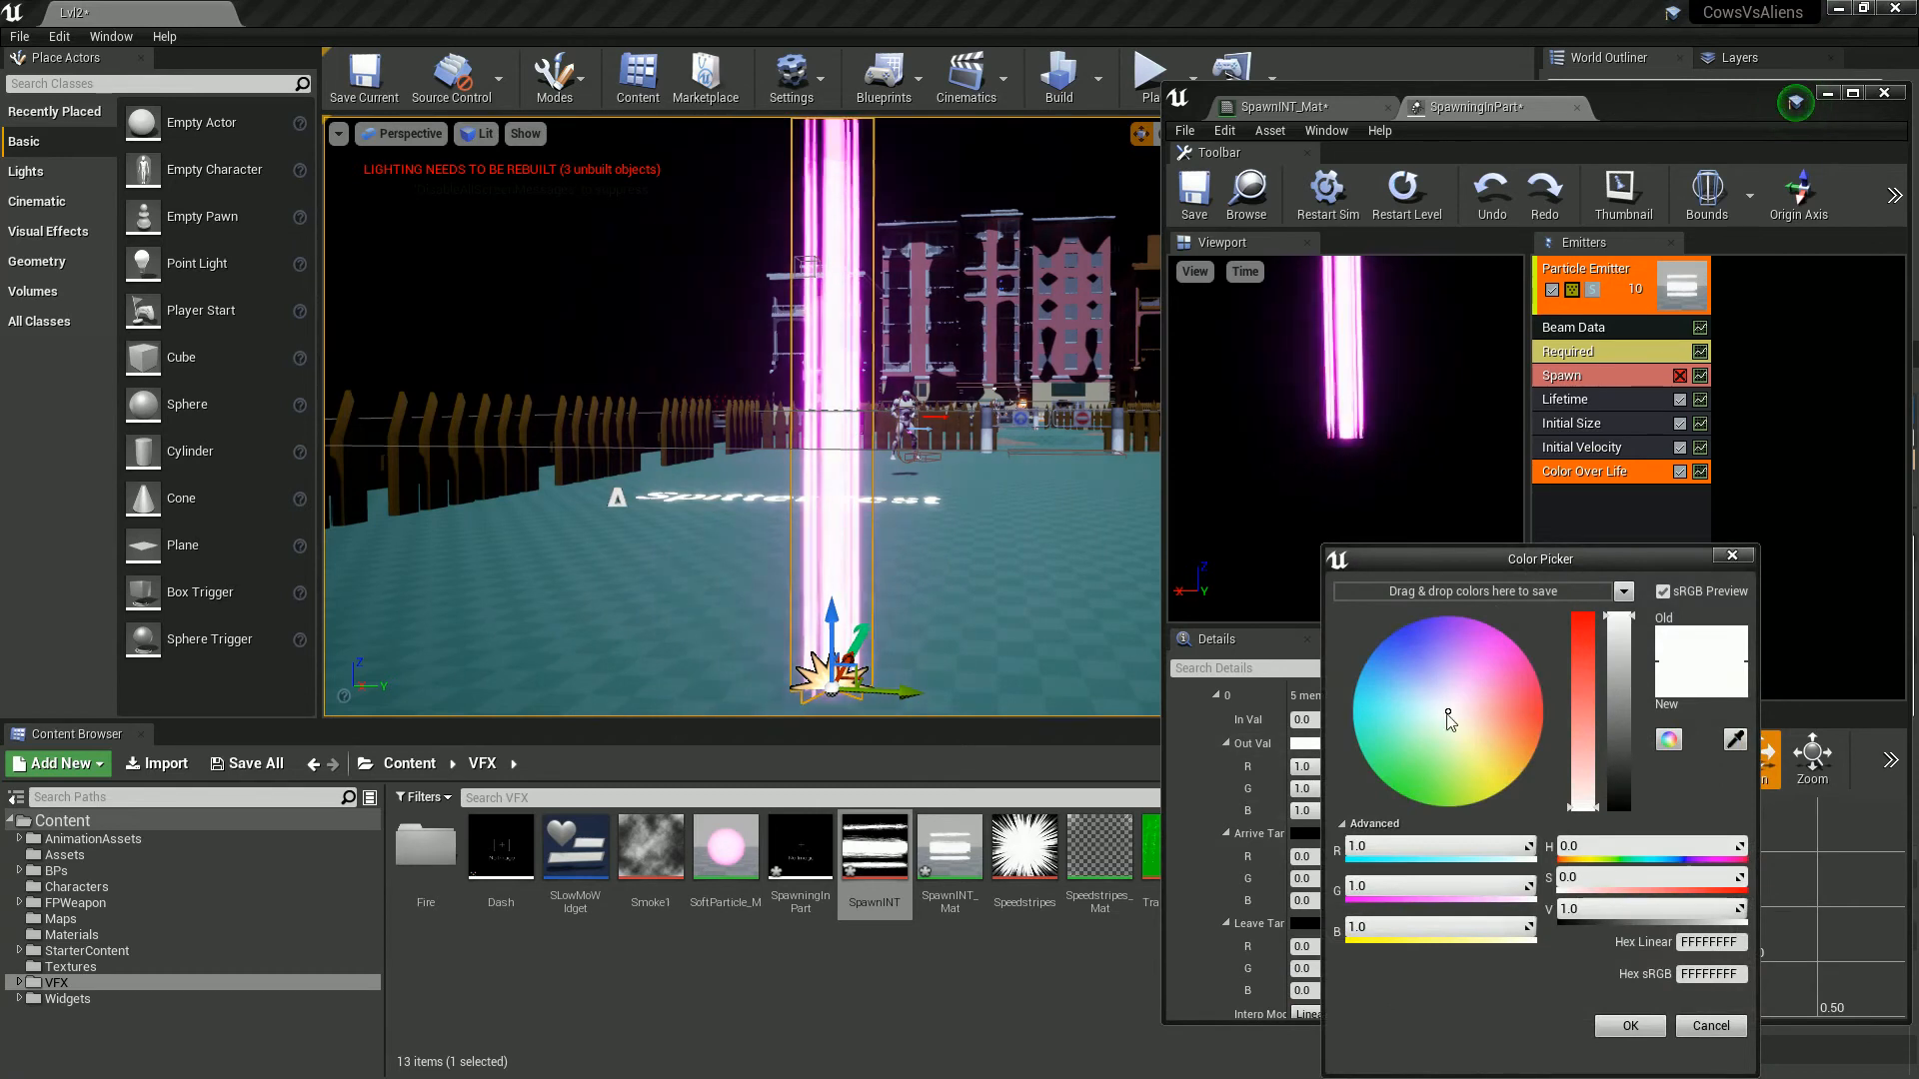
{"action": "left_click", "coordinate": [1470, 734]}
{"action": "left_click", "coordinate": [1577, 657]}
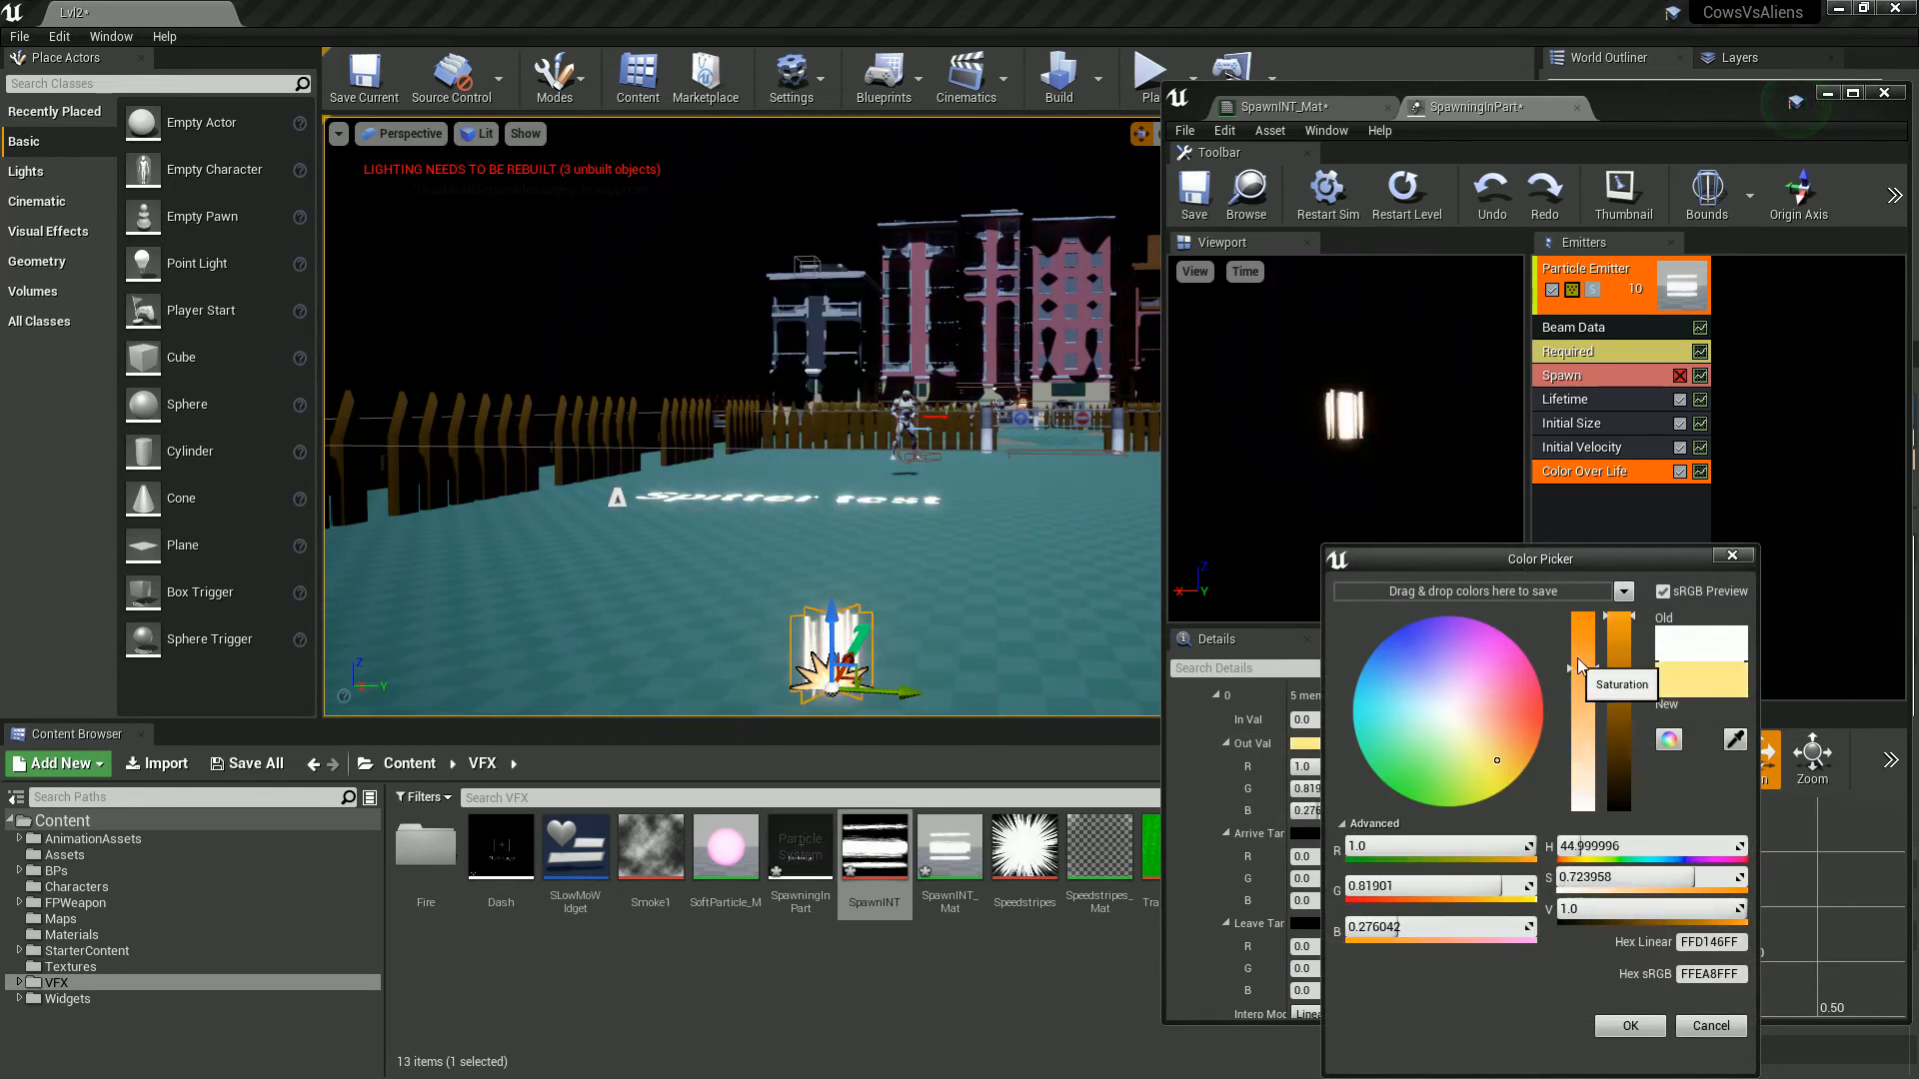
{"action": "left_click", "coordinate": [1619, 1027]}
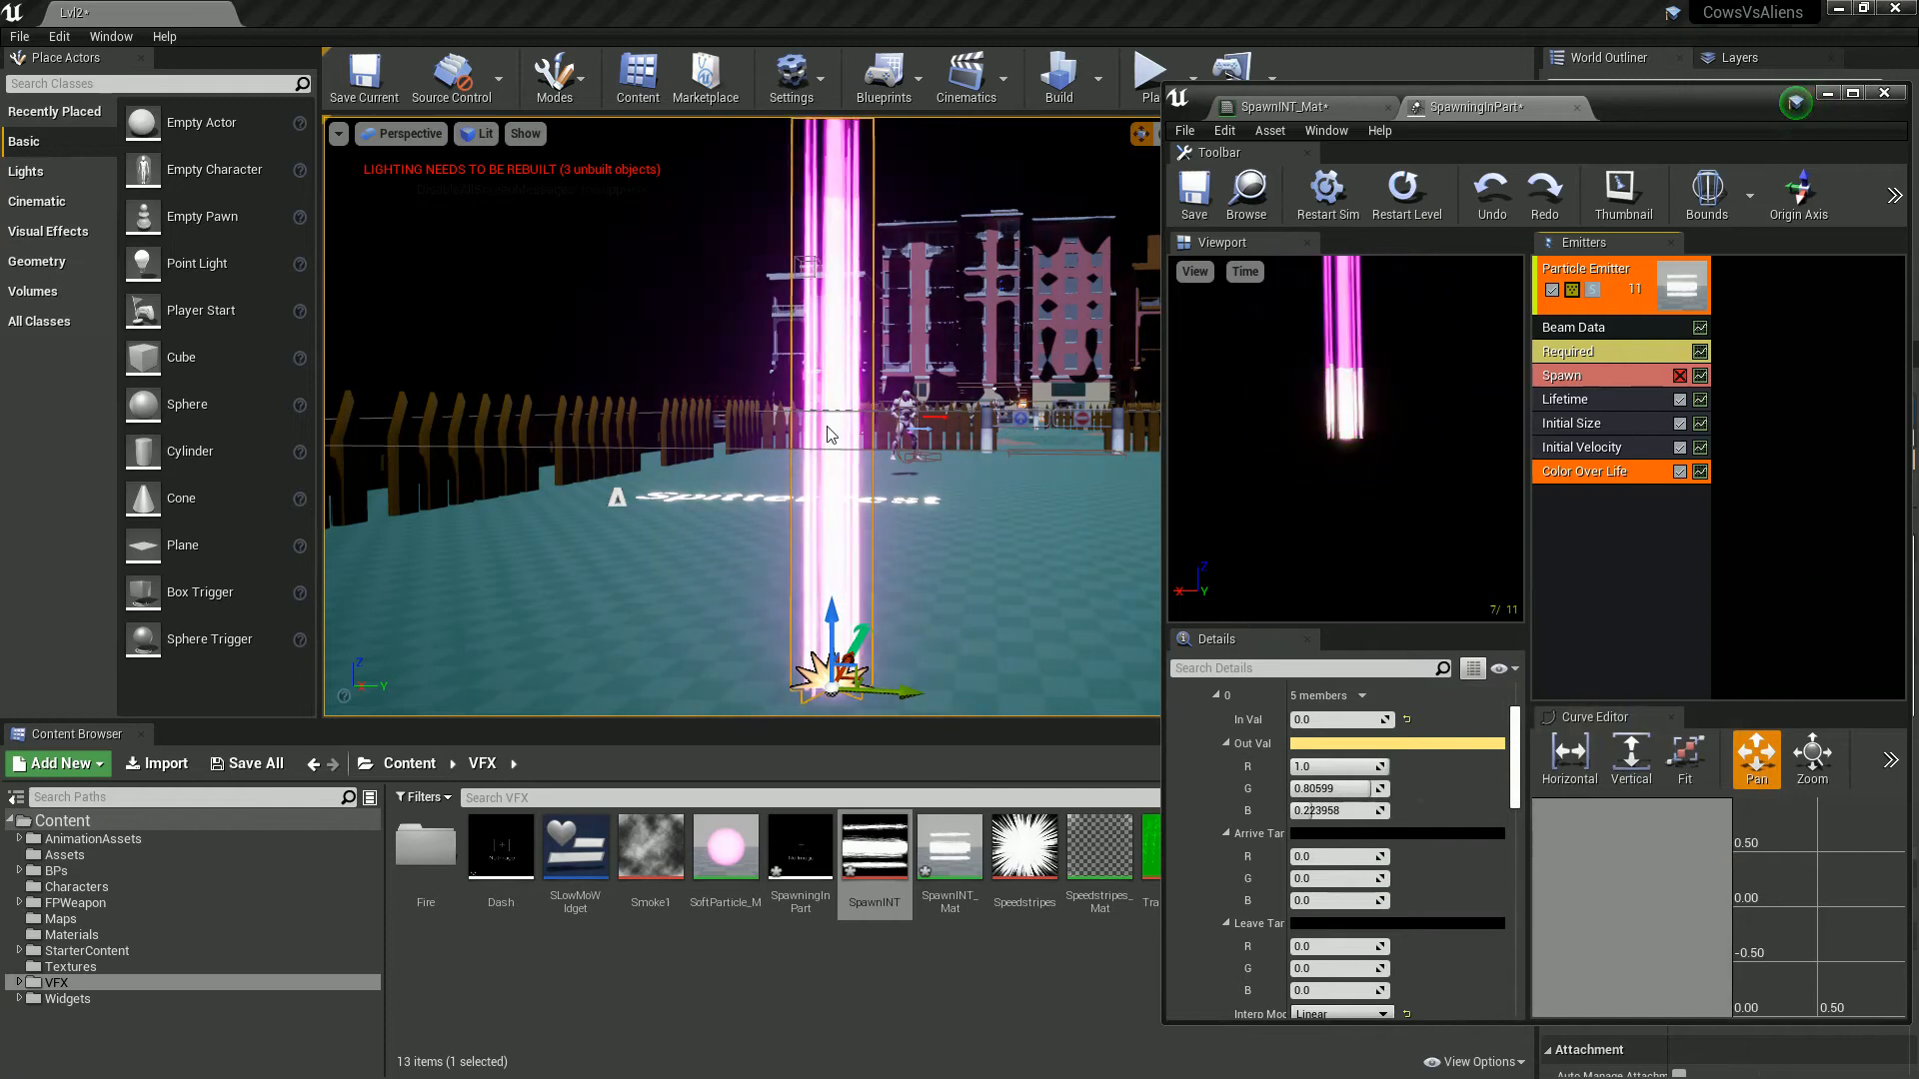
Step: Set the Alpha Over Life points' In Val to 0.4 for the first and 0.7 for the second, and view the beam
{"action": "scroll", "coordinate": [1239, 850], "scroll_direction": "down", "scroll_amount": 6}
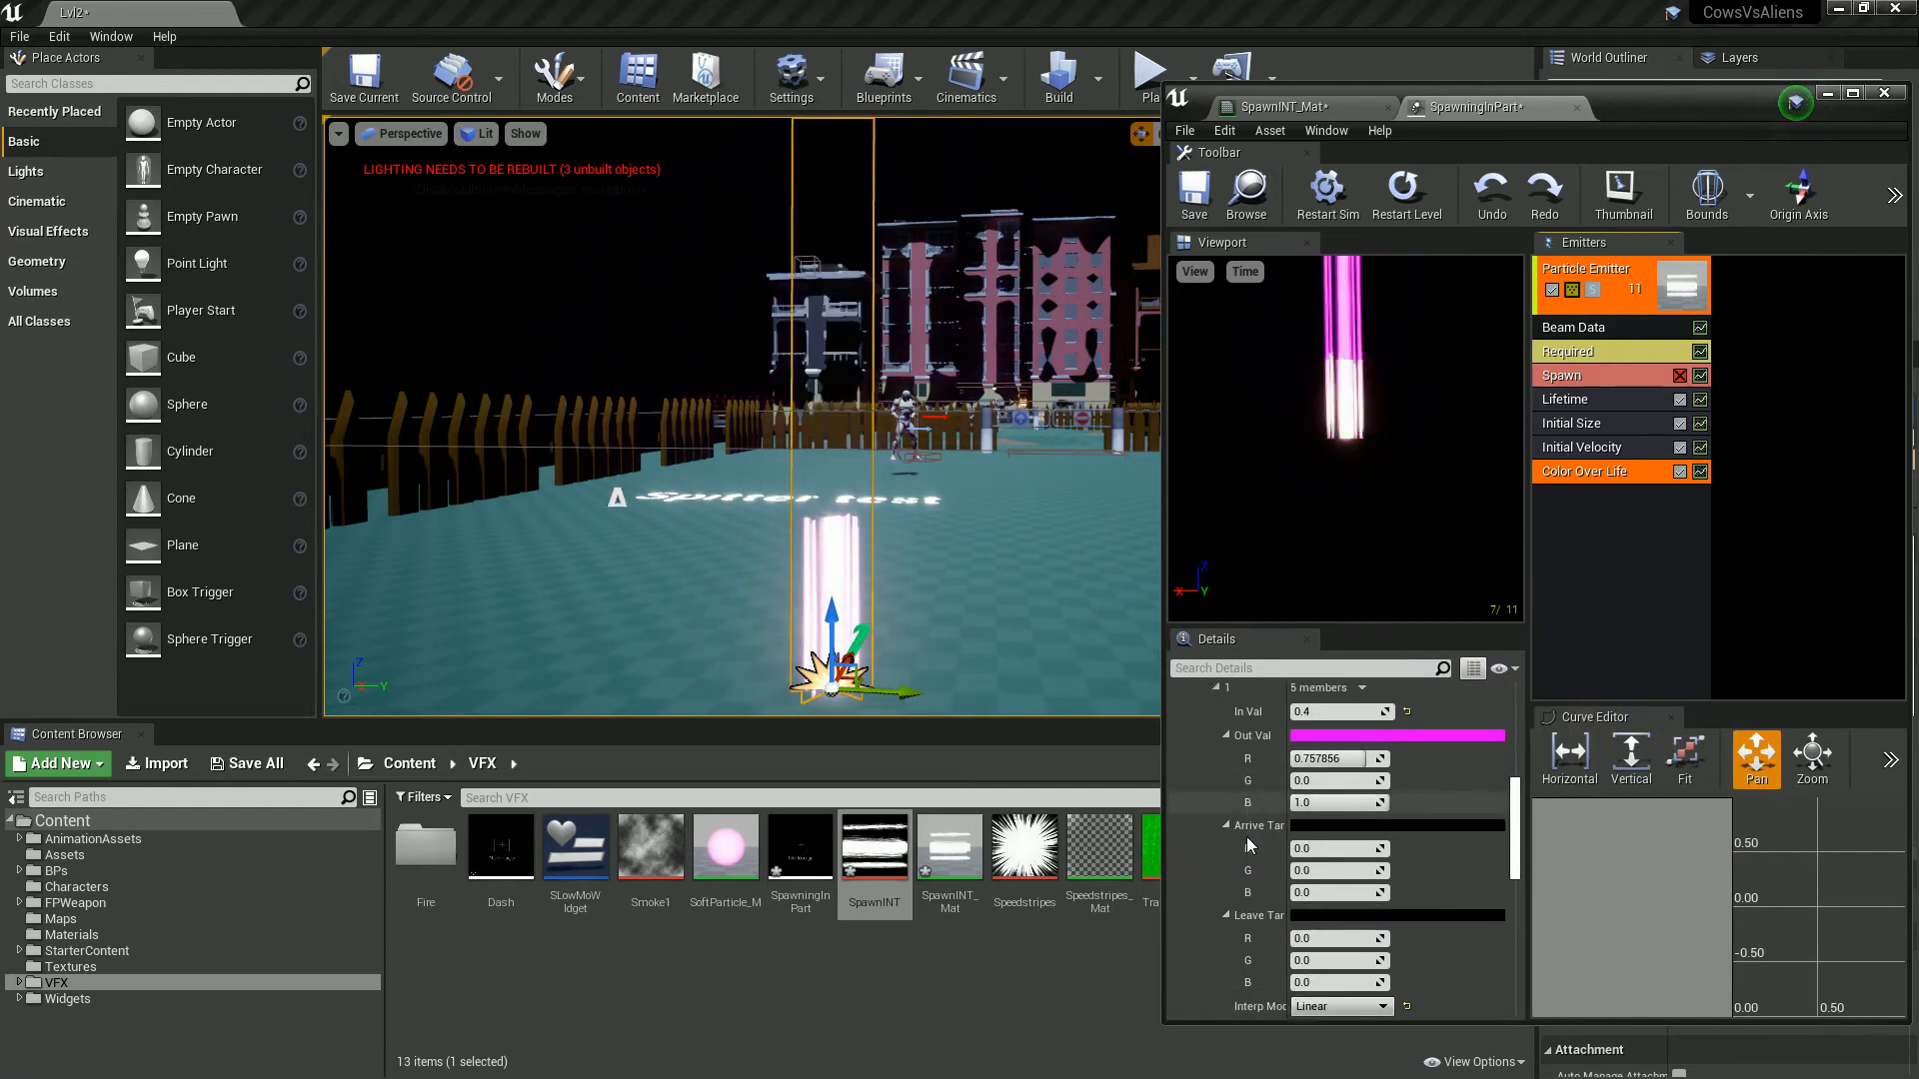
{"action": "scroll", "coordinate": [1236, 872], "scroll_direction": "down", "scroll_amount": 2}
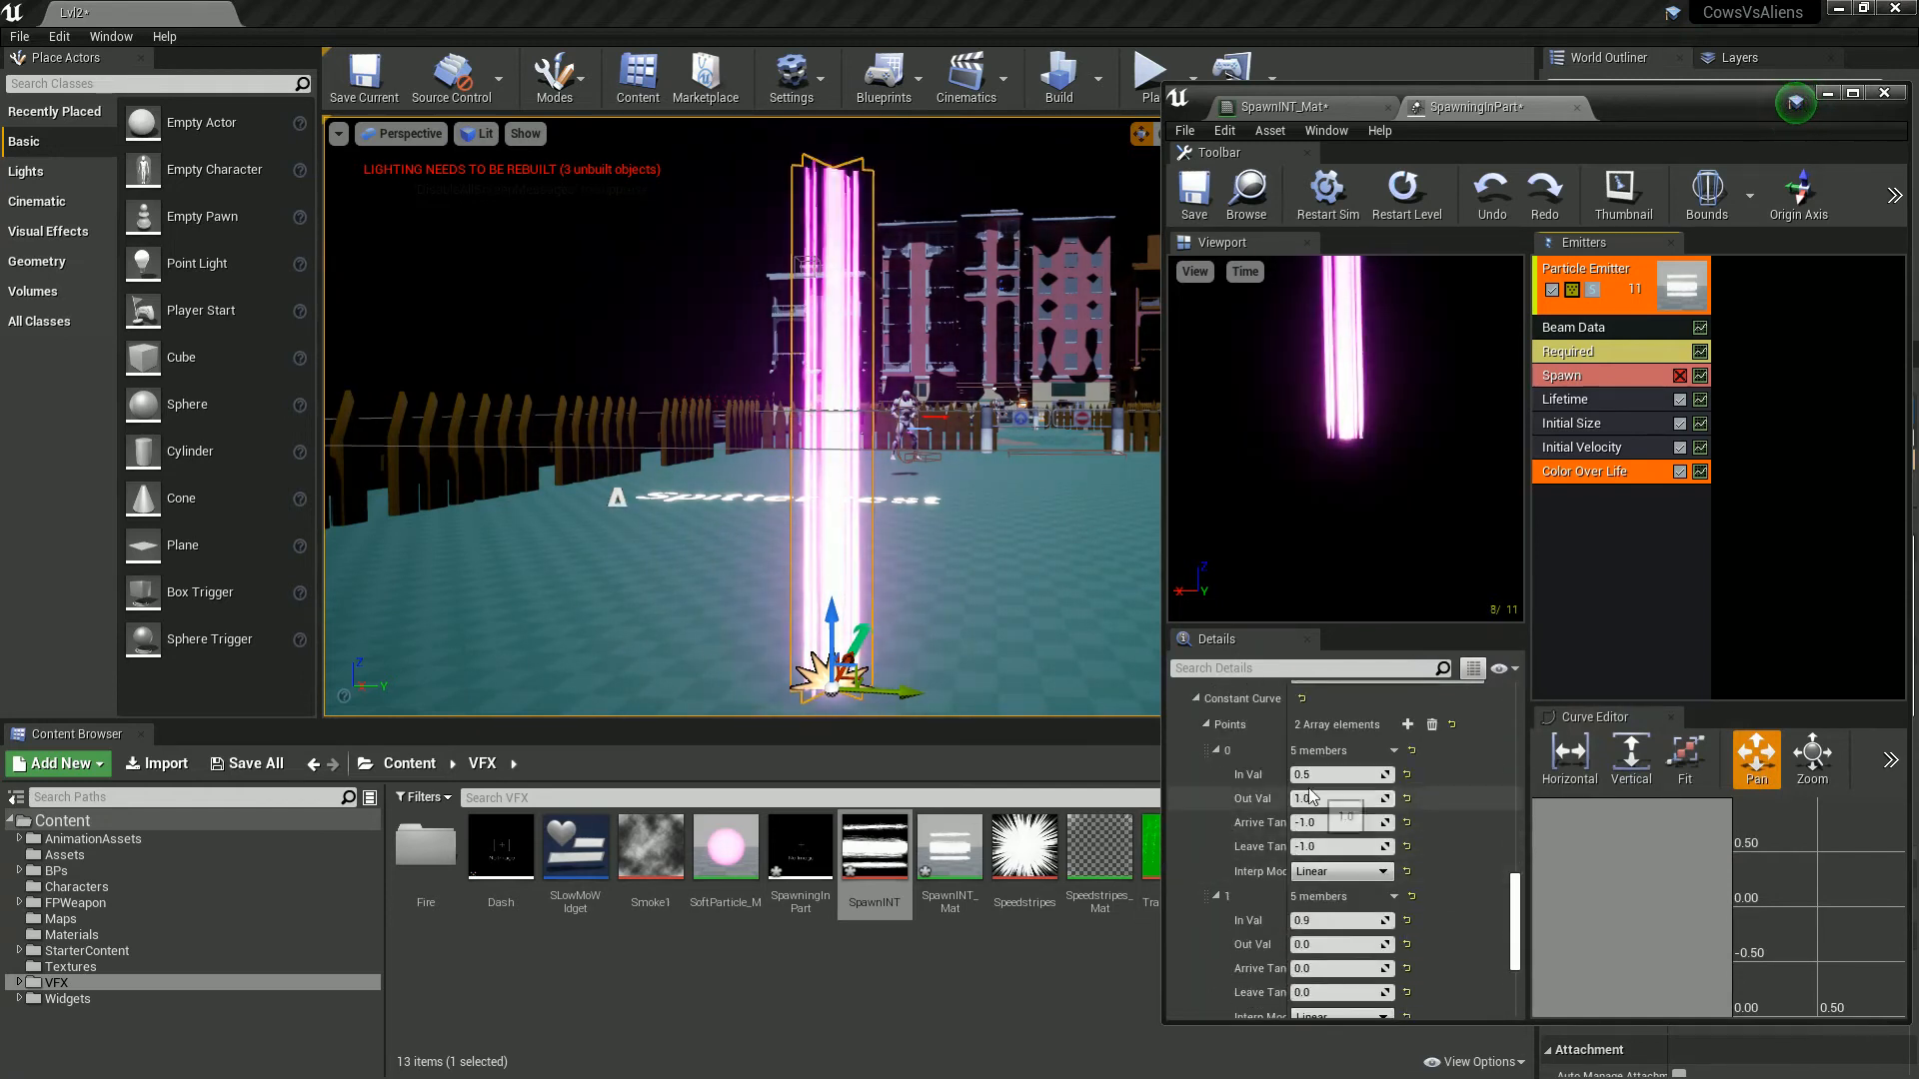
{"action": "left_click", "coordinate": [1345, 776]}
{"action": "type", "text": "0.4"}
{"action": "key", "text": "Return"}
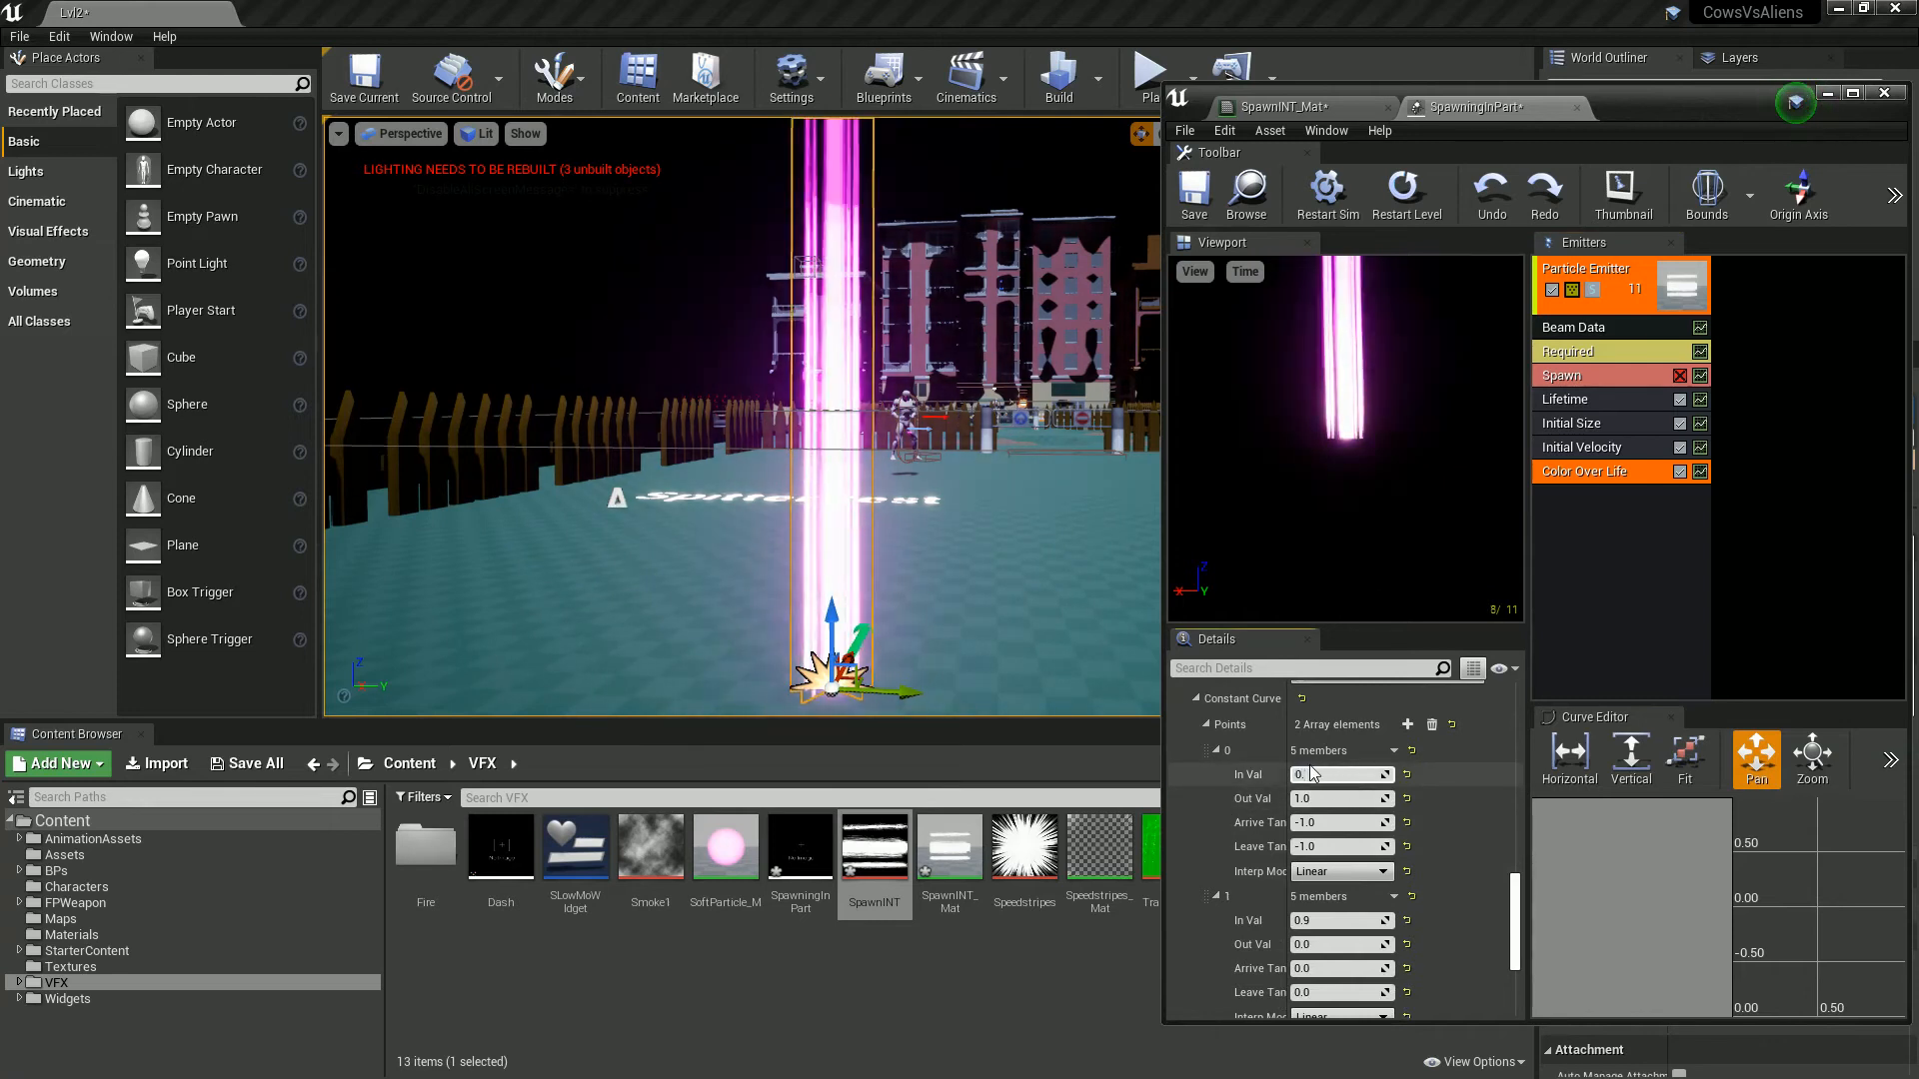
{"action": "left_click", "coordinate": [1328, 923]}
{"action": "type", "text": "0.7"}
{"action": "key", "text": "Return"}
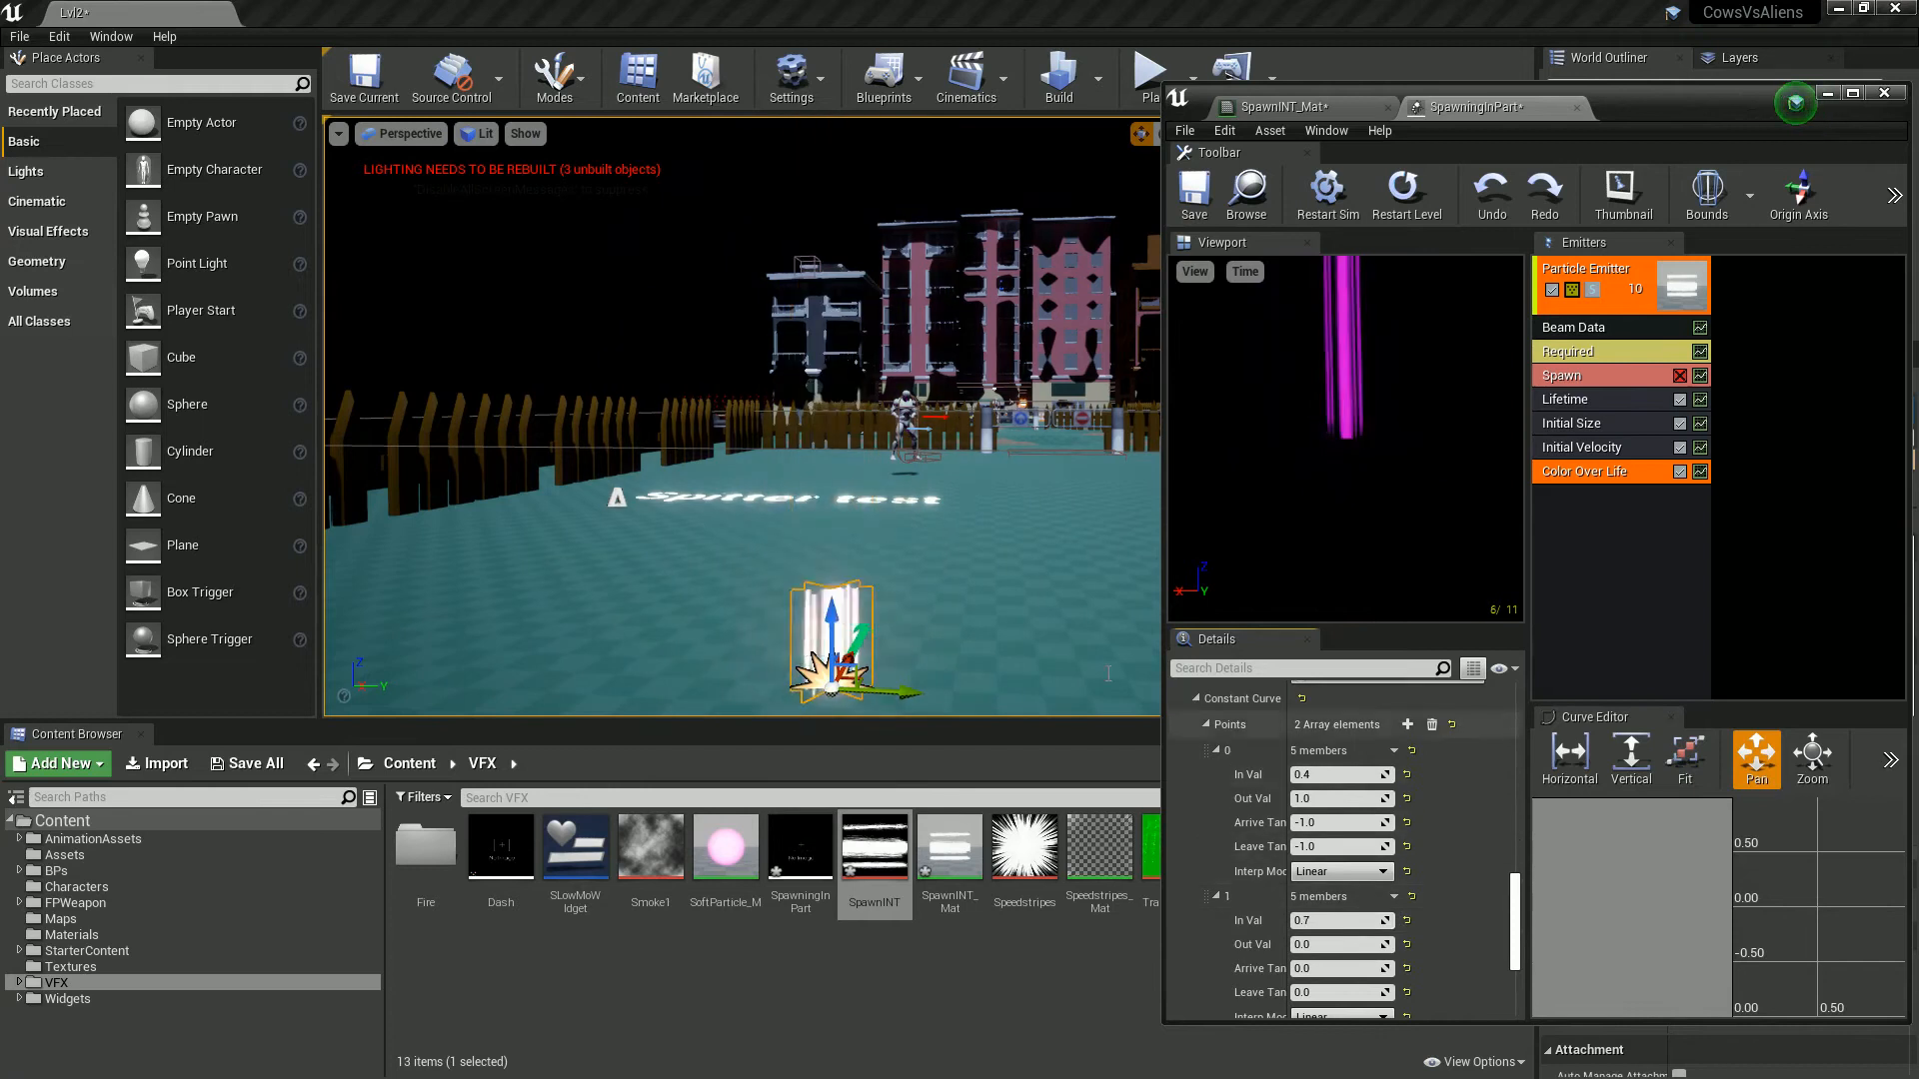
{"action": "right_click_drag", "start_coordinate": [976, 511], "coordinate": [971, 537]}
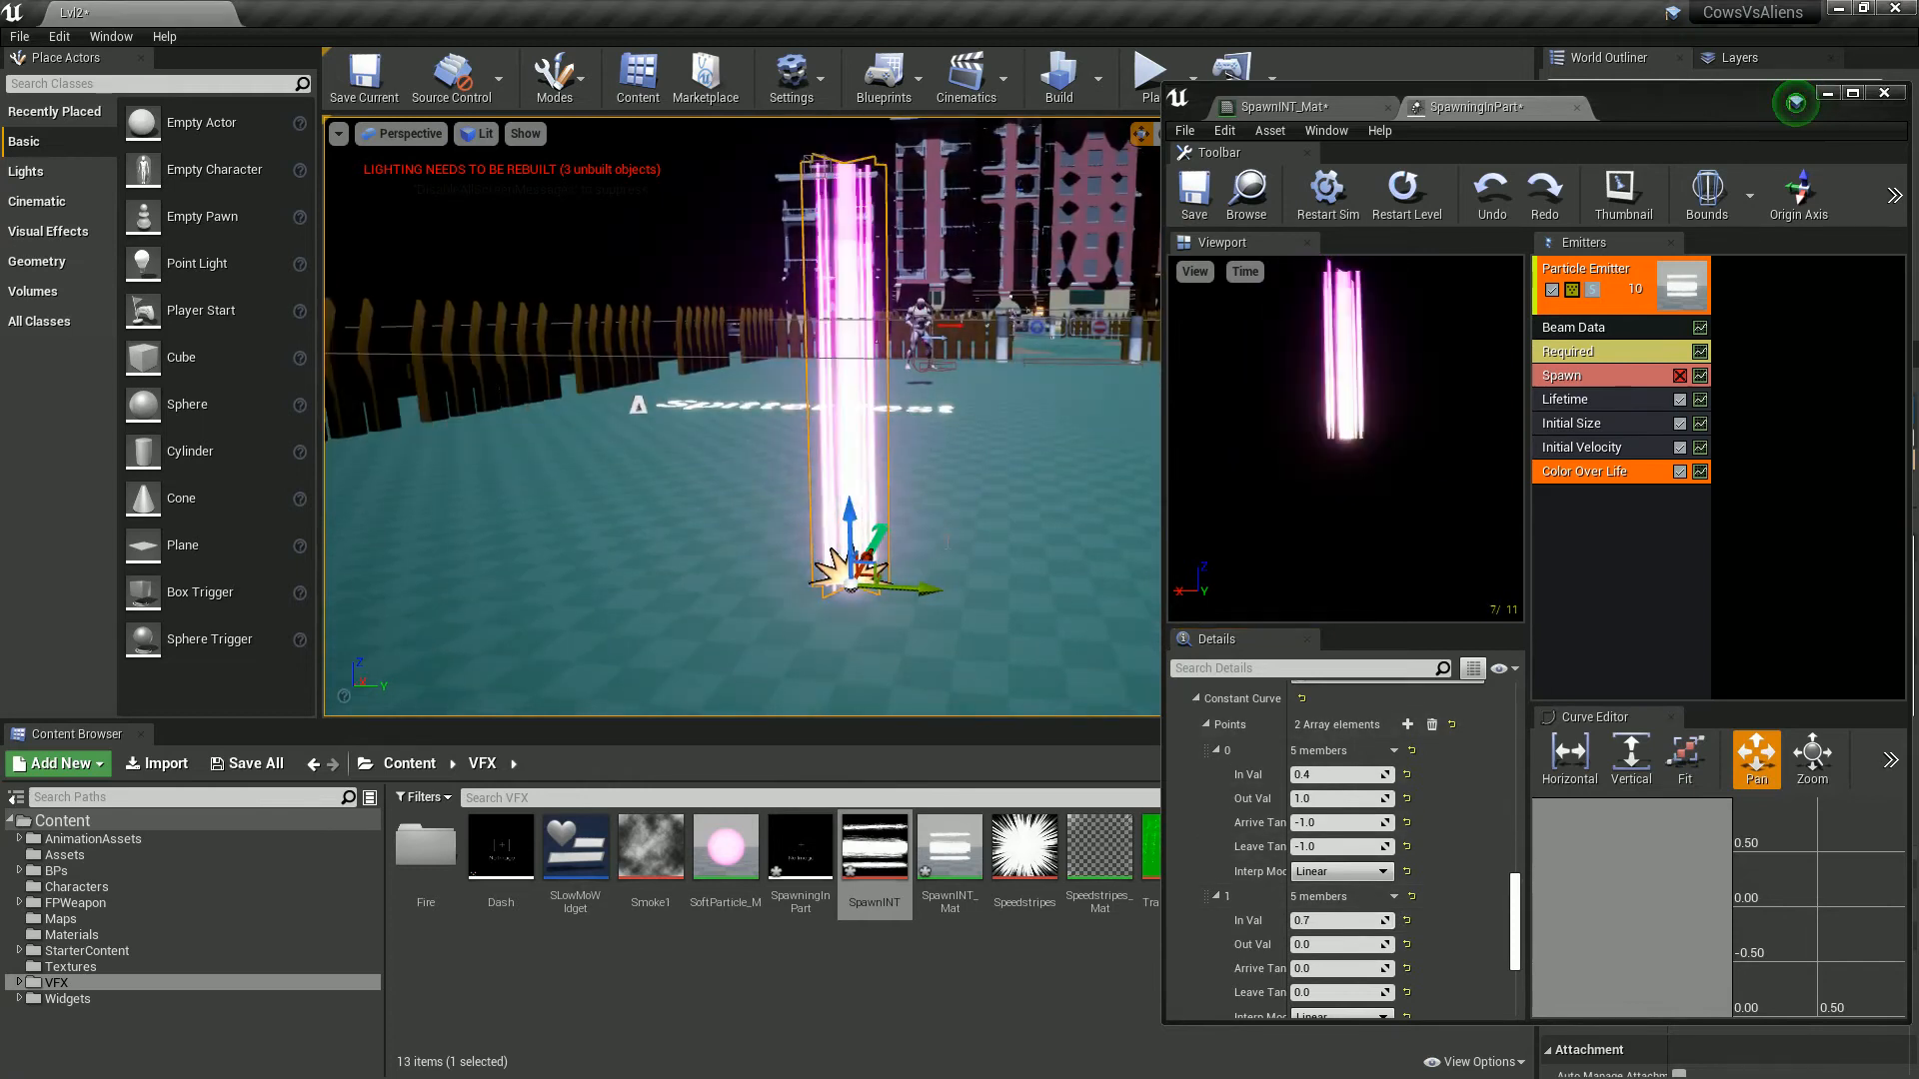
Step: Switch the beam emitter's Initial Size distribution to Distribution Vector Constant and set its X, Y and Z to 50
{"action": "mouse_move", "coordinate": [946, 613]}
{"action": "right_mouse_down"}
{"action": "mouse_move", "coordinate": [947, 651]}
{"action": "mouse_move", "coordinate": [1050, 629]}
{"action": "mouse_move", "coordinate": [972, 664]}
{"action": "mouse_move", "coordinate": [999, 577]}
{"action": "mouse_move", "coordinate": [927, 600]}
{"action": "right_mouse_up"}
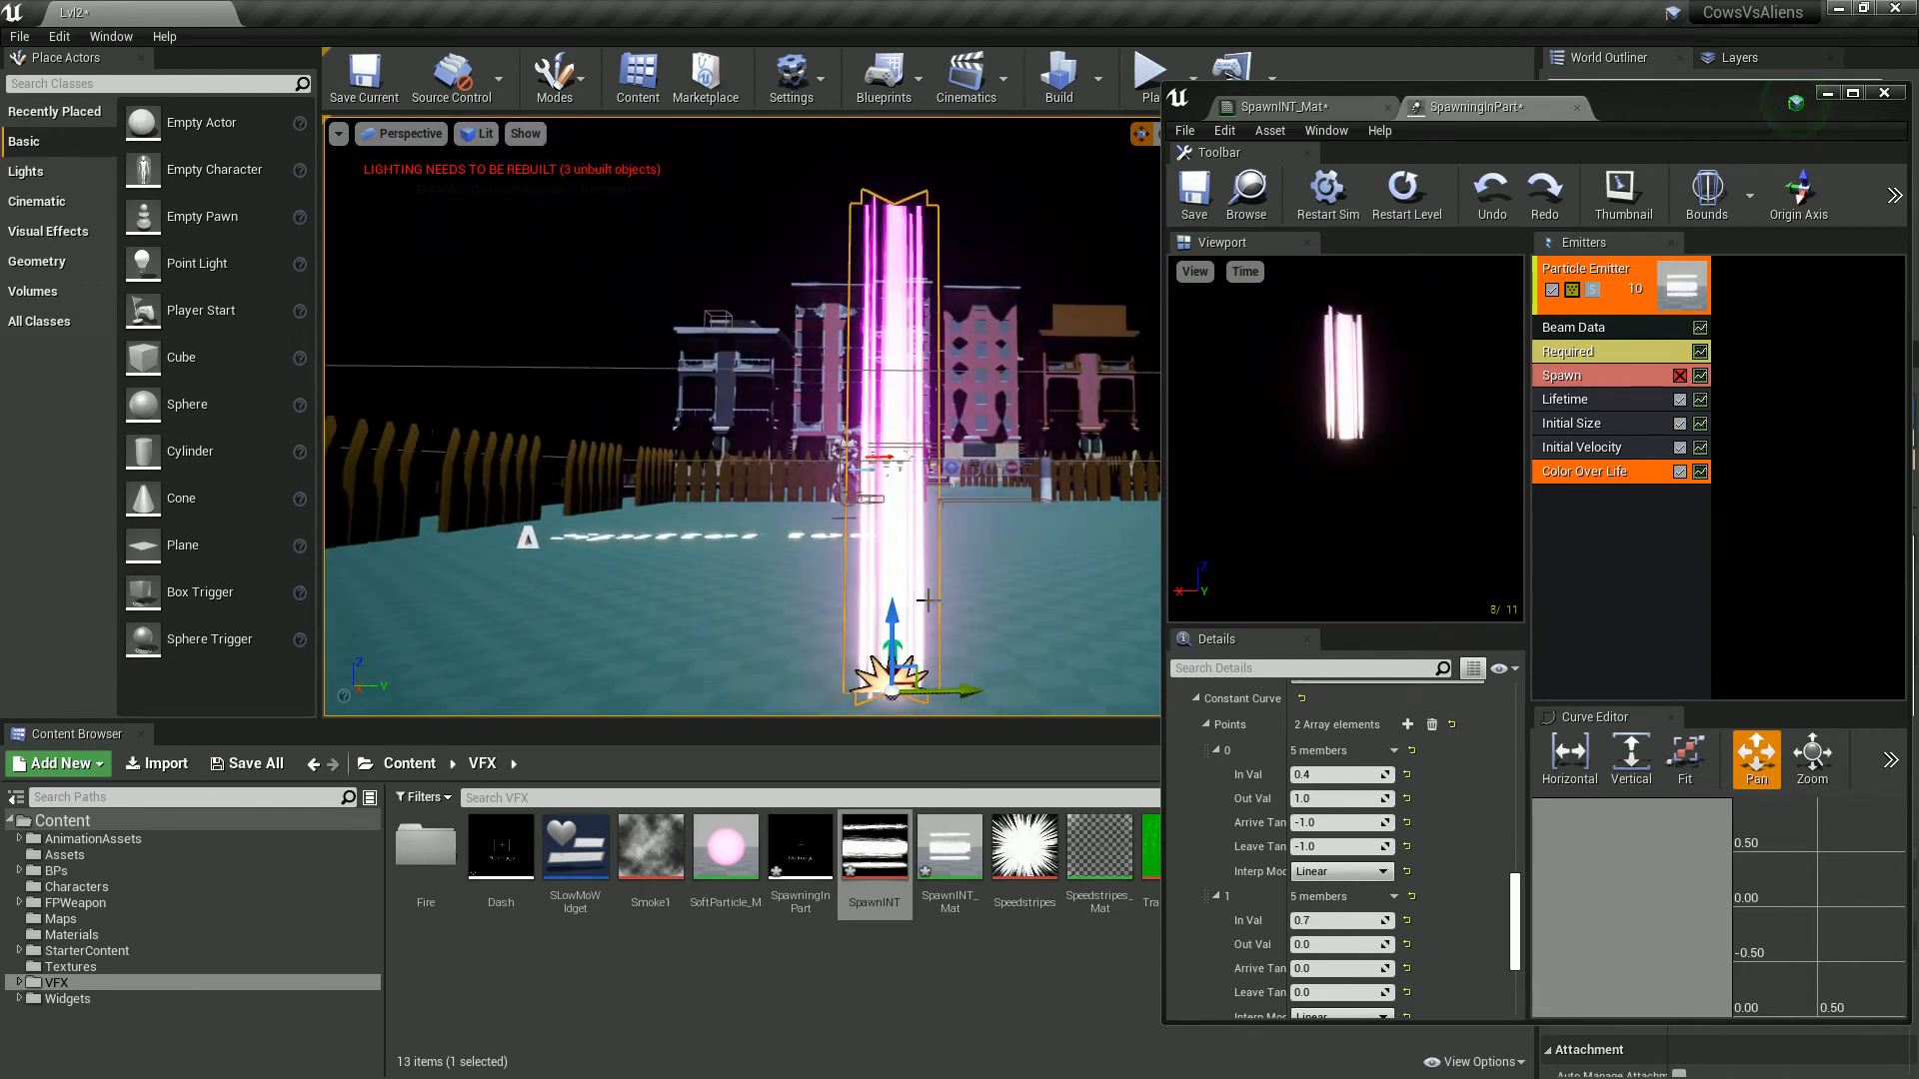
{"action": "right_click_drag", "start_coordinate": [928, 601], "coordinate": [1081, 539]}
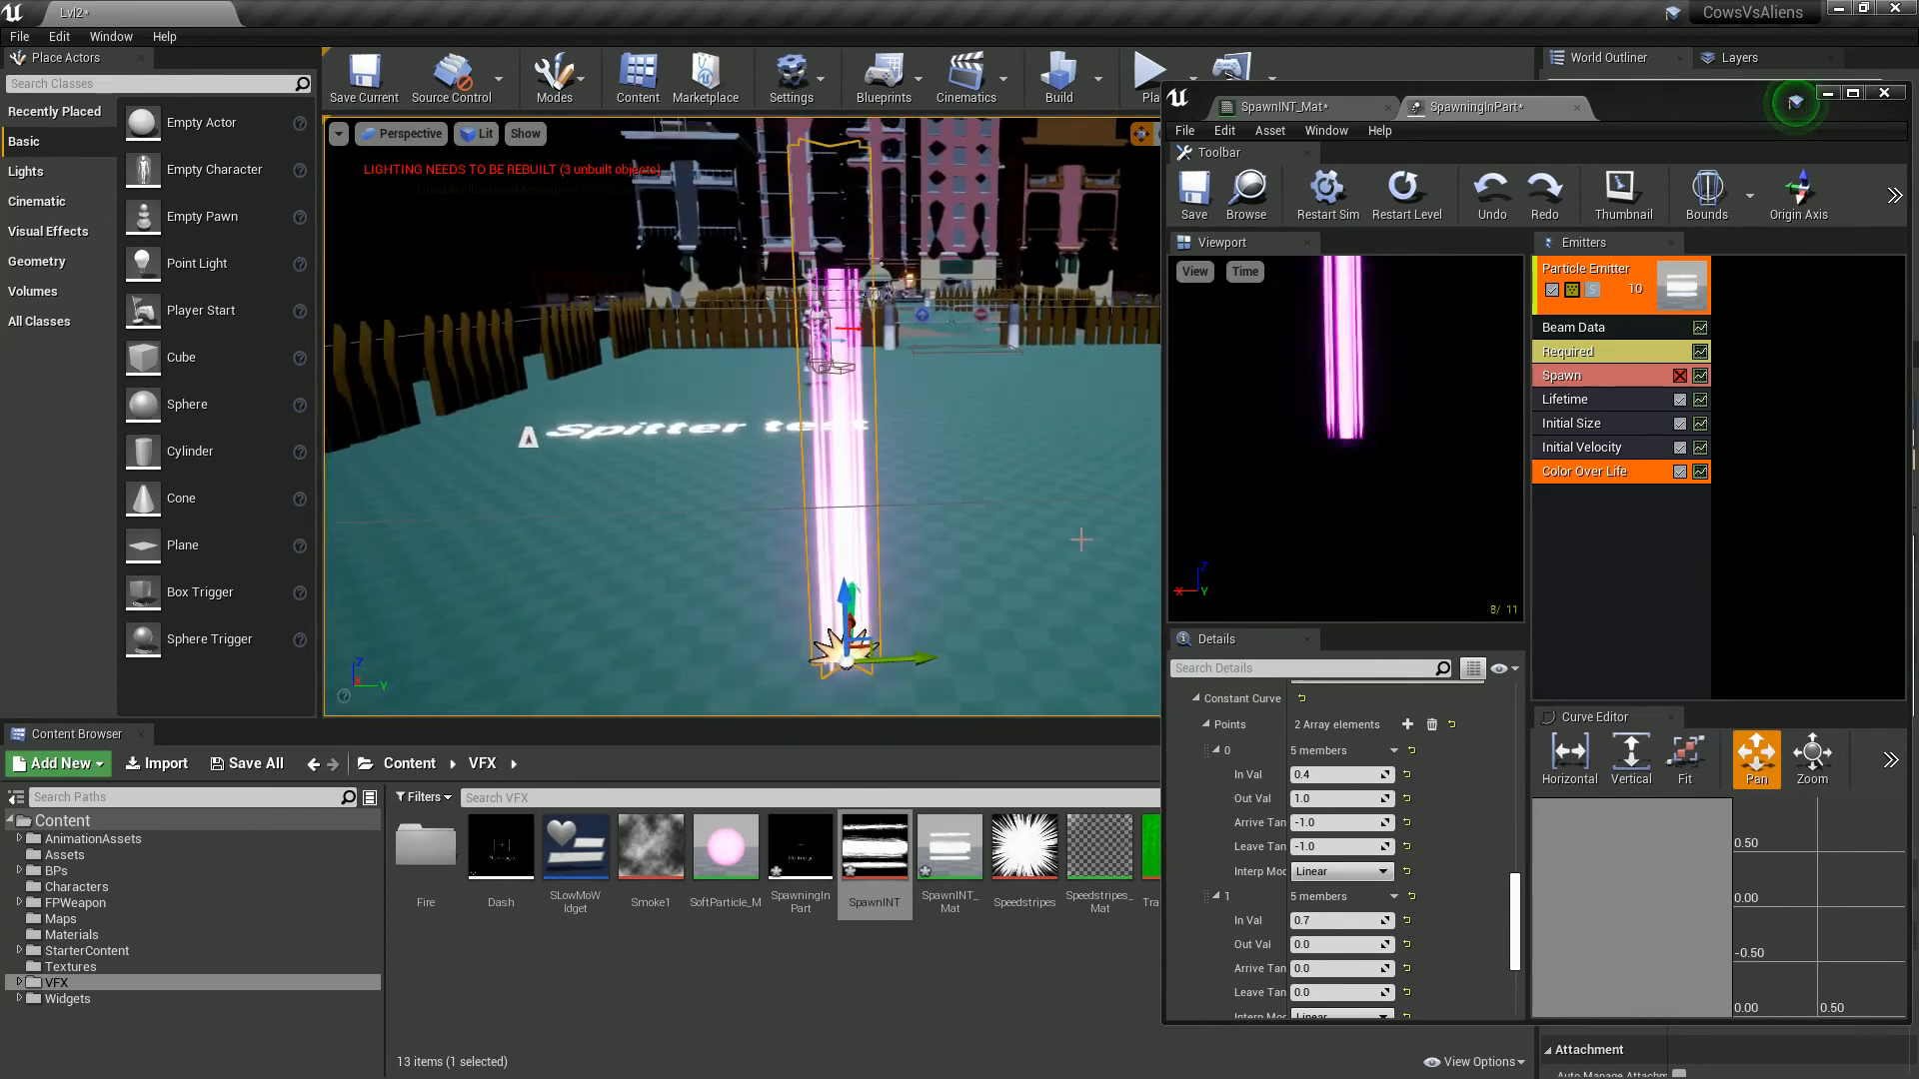
{"action": "left_click", "coordinate": [1599, 428]}
{"action": "left_click", "coordinate": [1384, 746]}
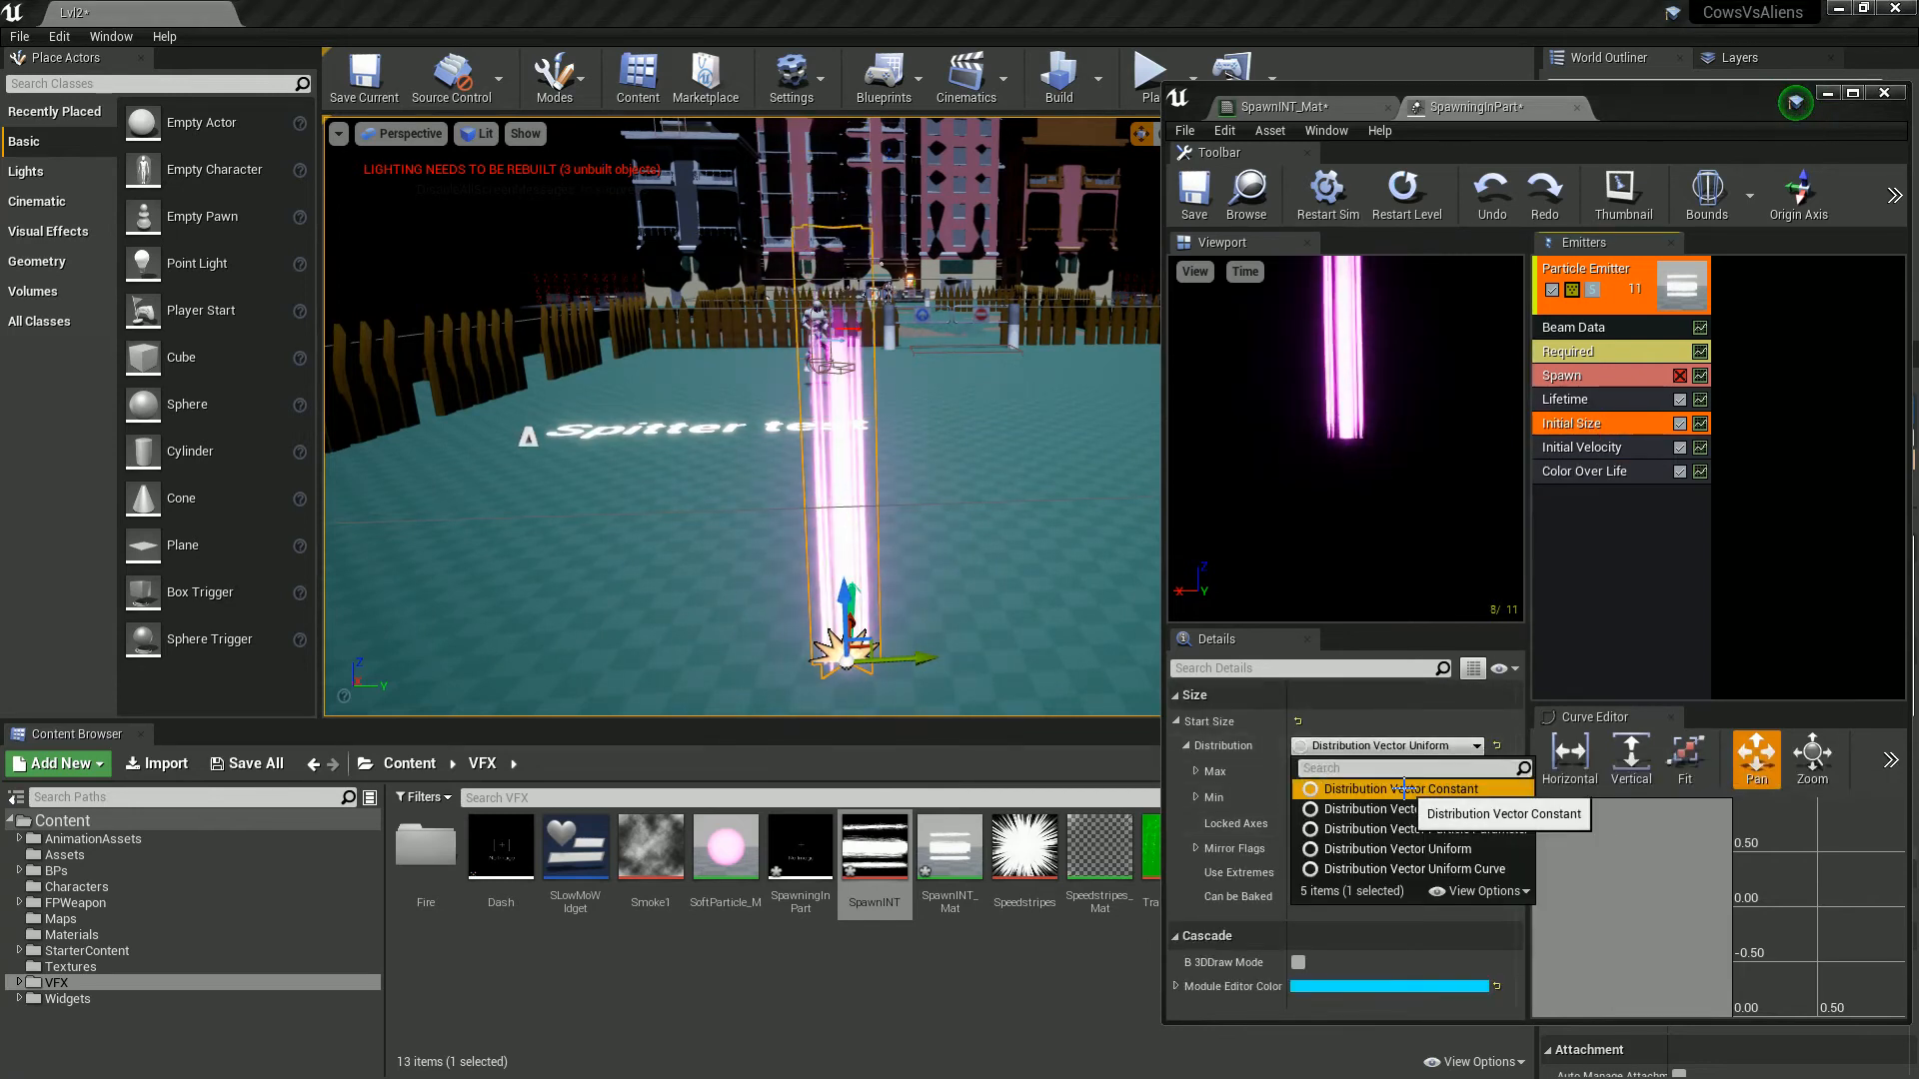
{"action": "left_click", "coordinate": [1404, 790]}
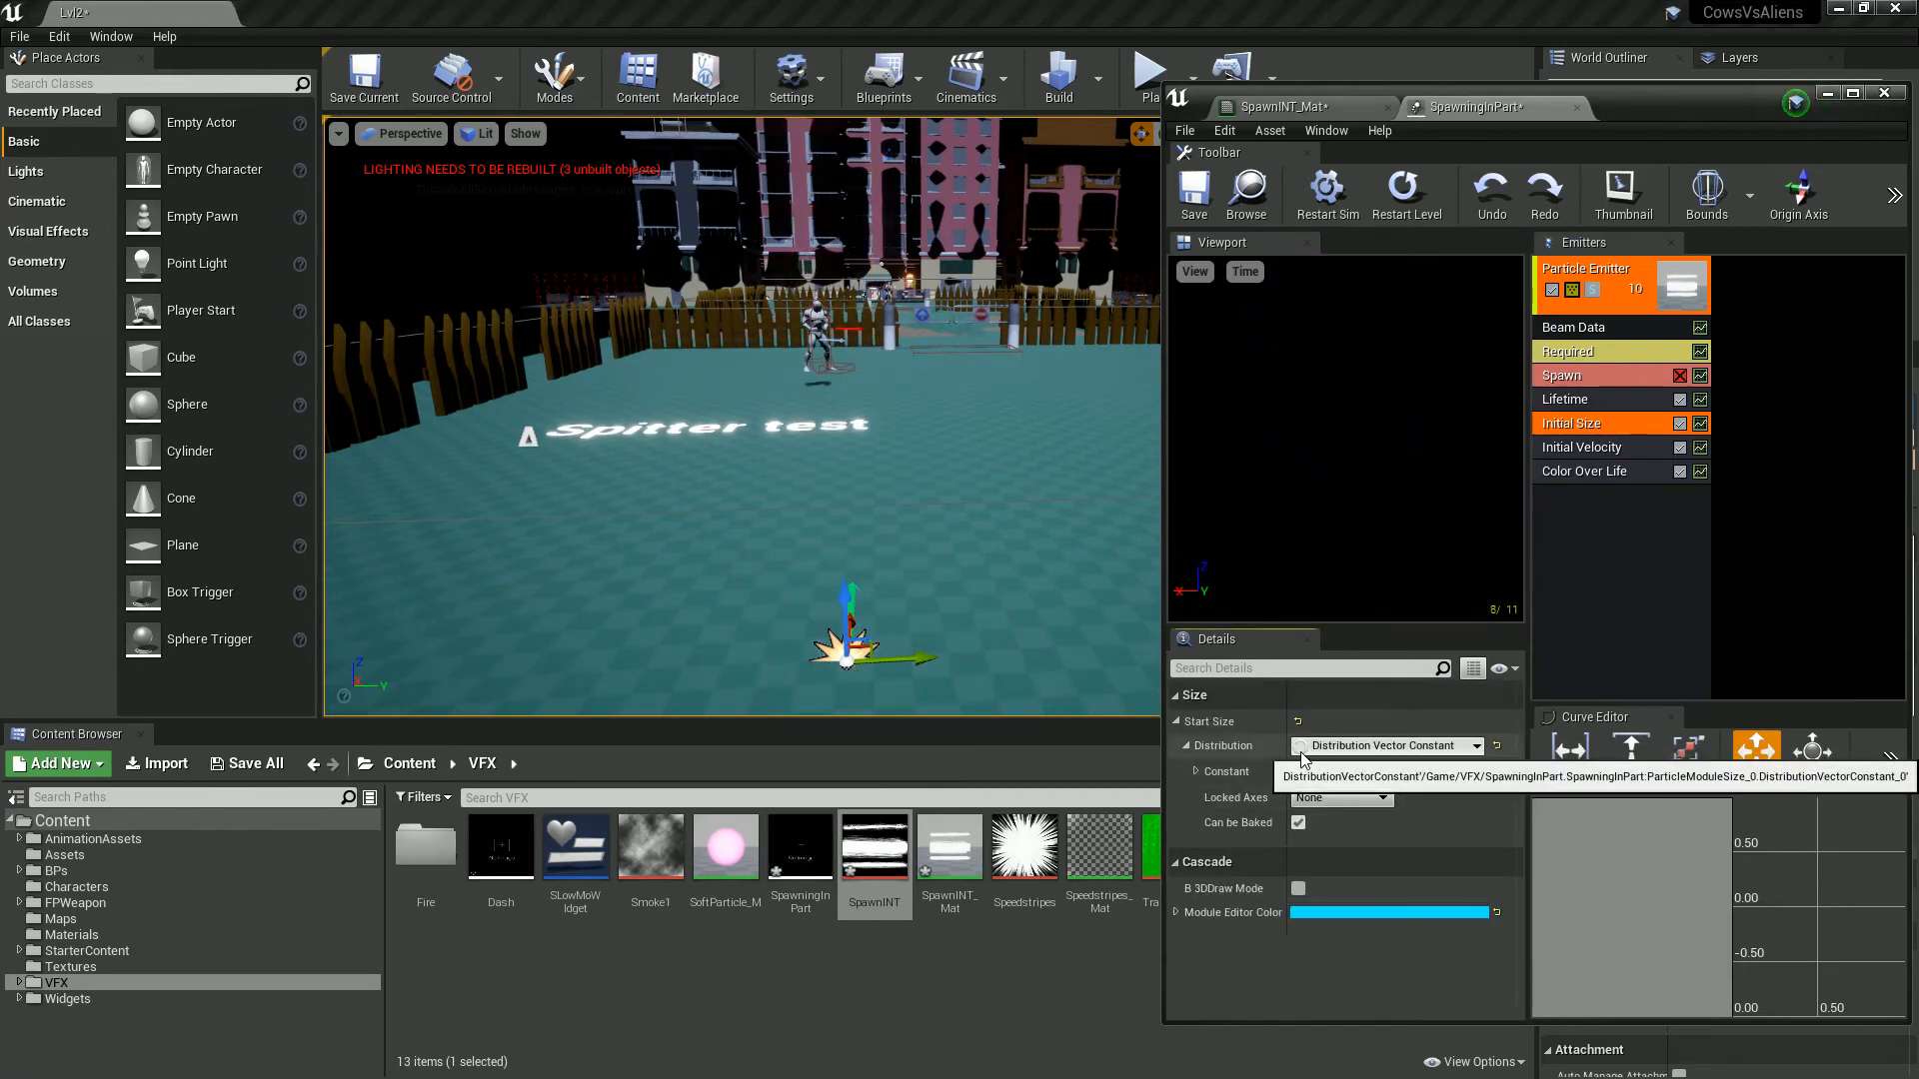
{"action": "left_click", "coordinate": [1341, 797]}
{"action": "mouse_move", "coordinate": [1101, 565]}
{"action": "right_mouse_down"}
{"action": "mouse_move", "coordinate": [1076, 542]}
{"action": "mouse_move", "coordinate": [1059, 611]}
{"action": "mouse_move", "coordinate": [1091, 562]}
{"action": "right_mouse_up"}
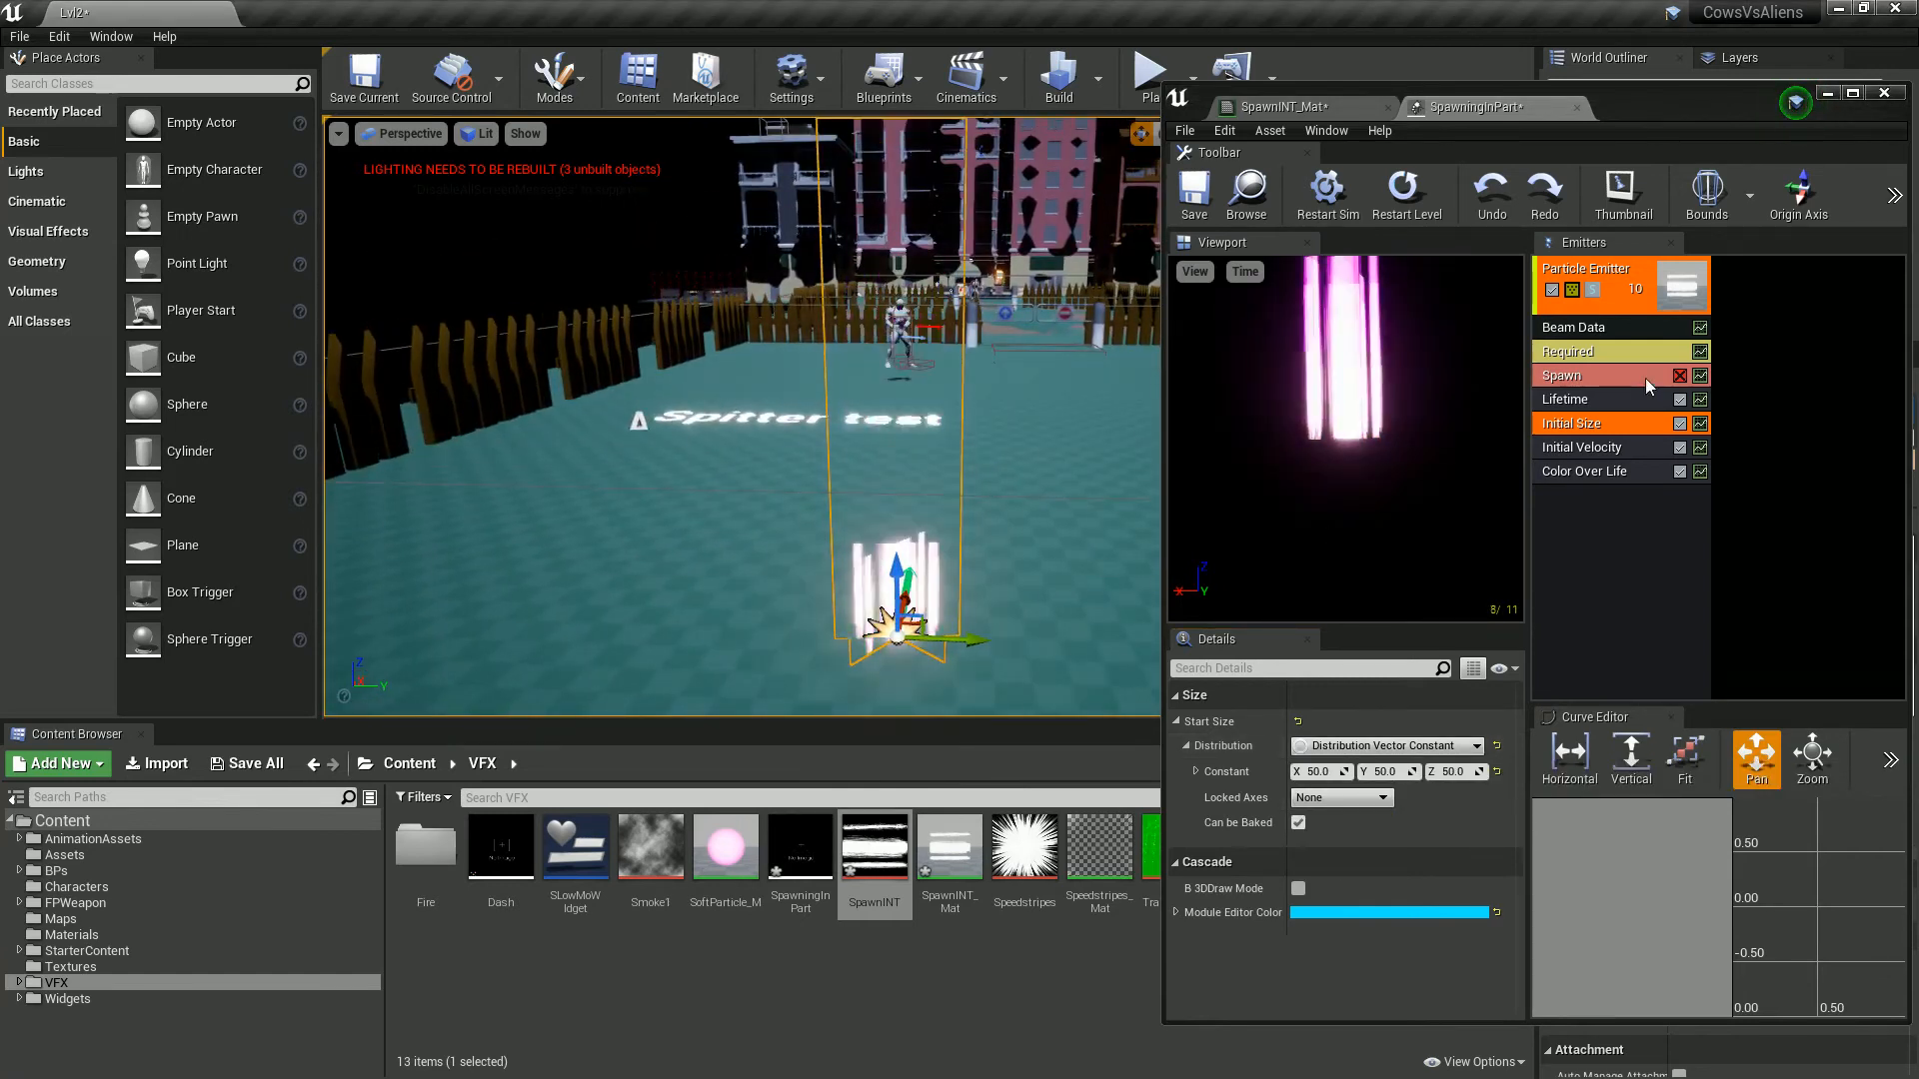
Step: In the Beam Data module, set the beam's Distance constant to 4000
{"action": "left_click", "coordinate": [1617, 348]}
{"action": "scroll", "coordinate": [1221, 885], "scroll_direction": "down", "scroll_amount": 8}
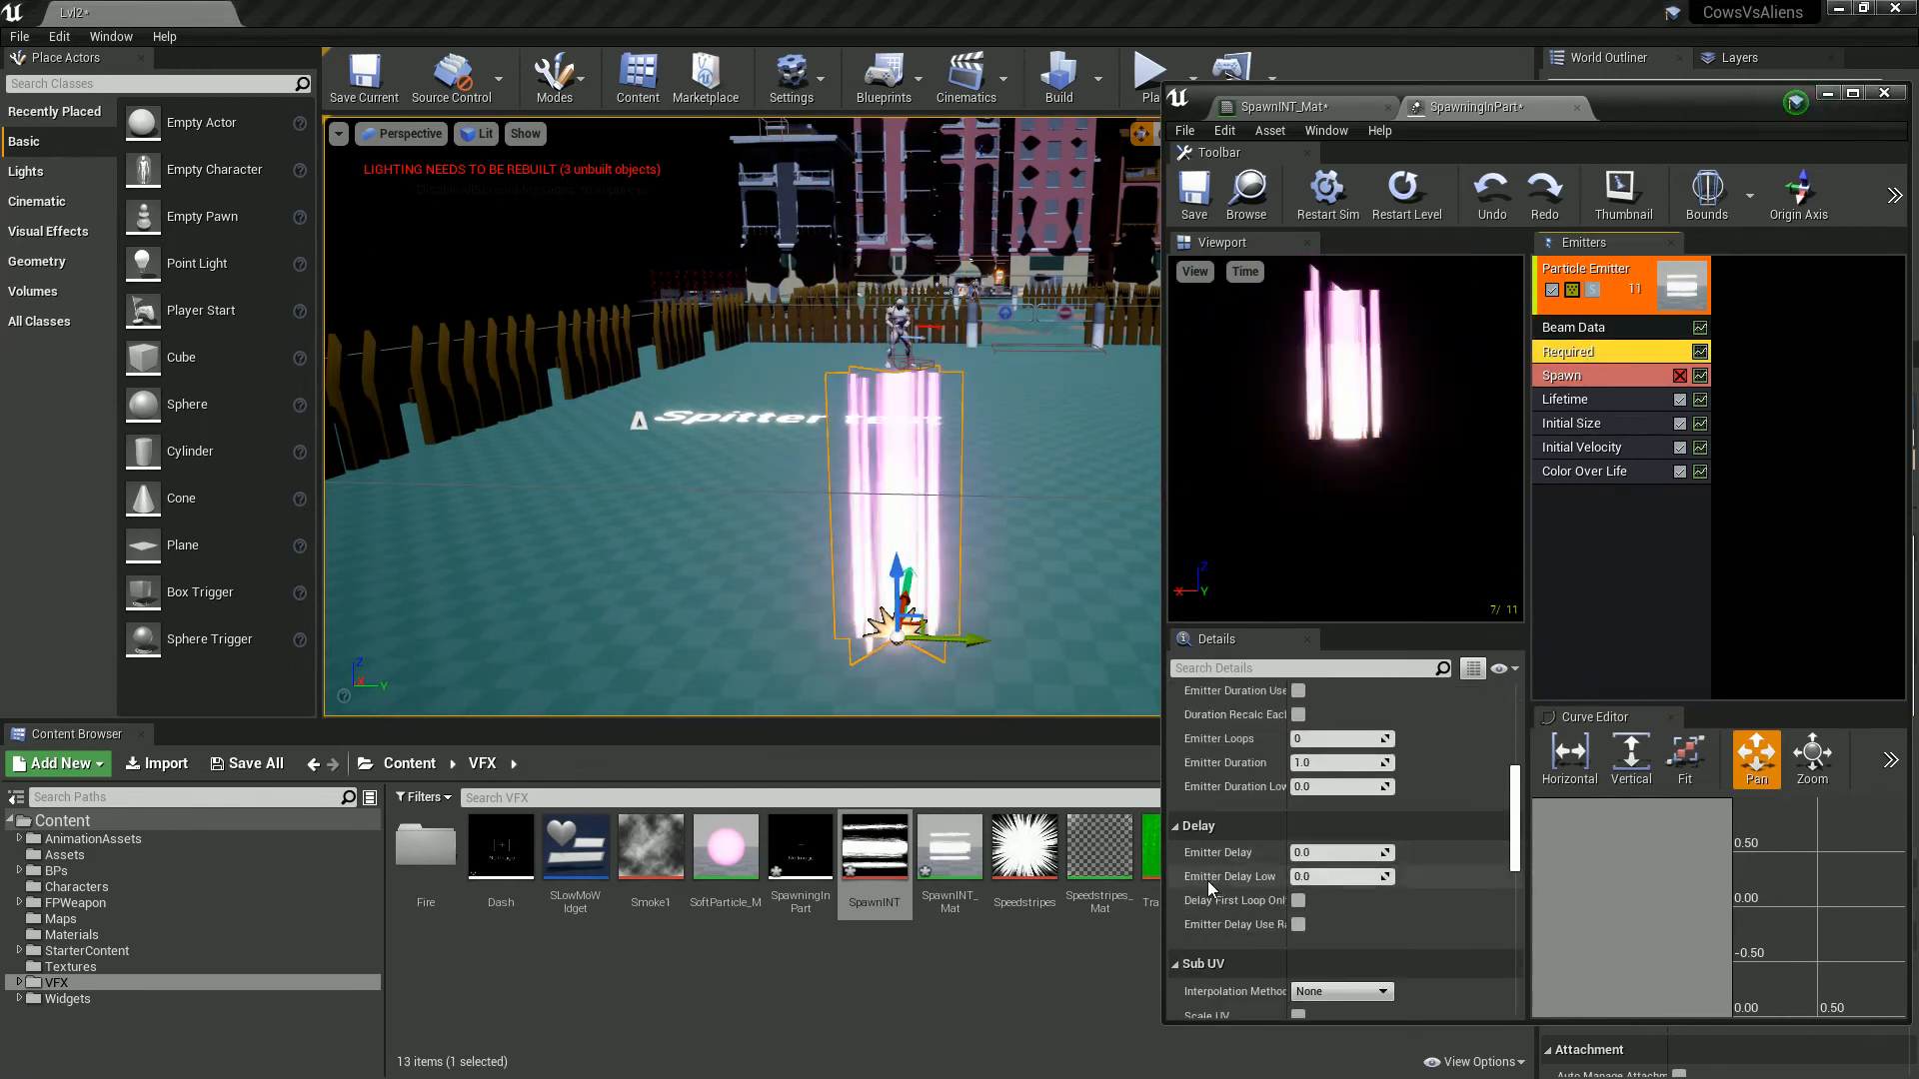
{"action": "left_click", "coordinate": [1579, 327]}
{"action": "scroll", "coordinate": [1209, 871], "scroll_direction": "down", "scroll_amount": 10}
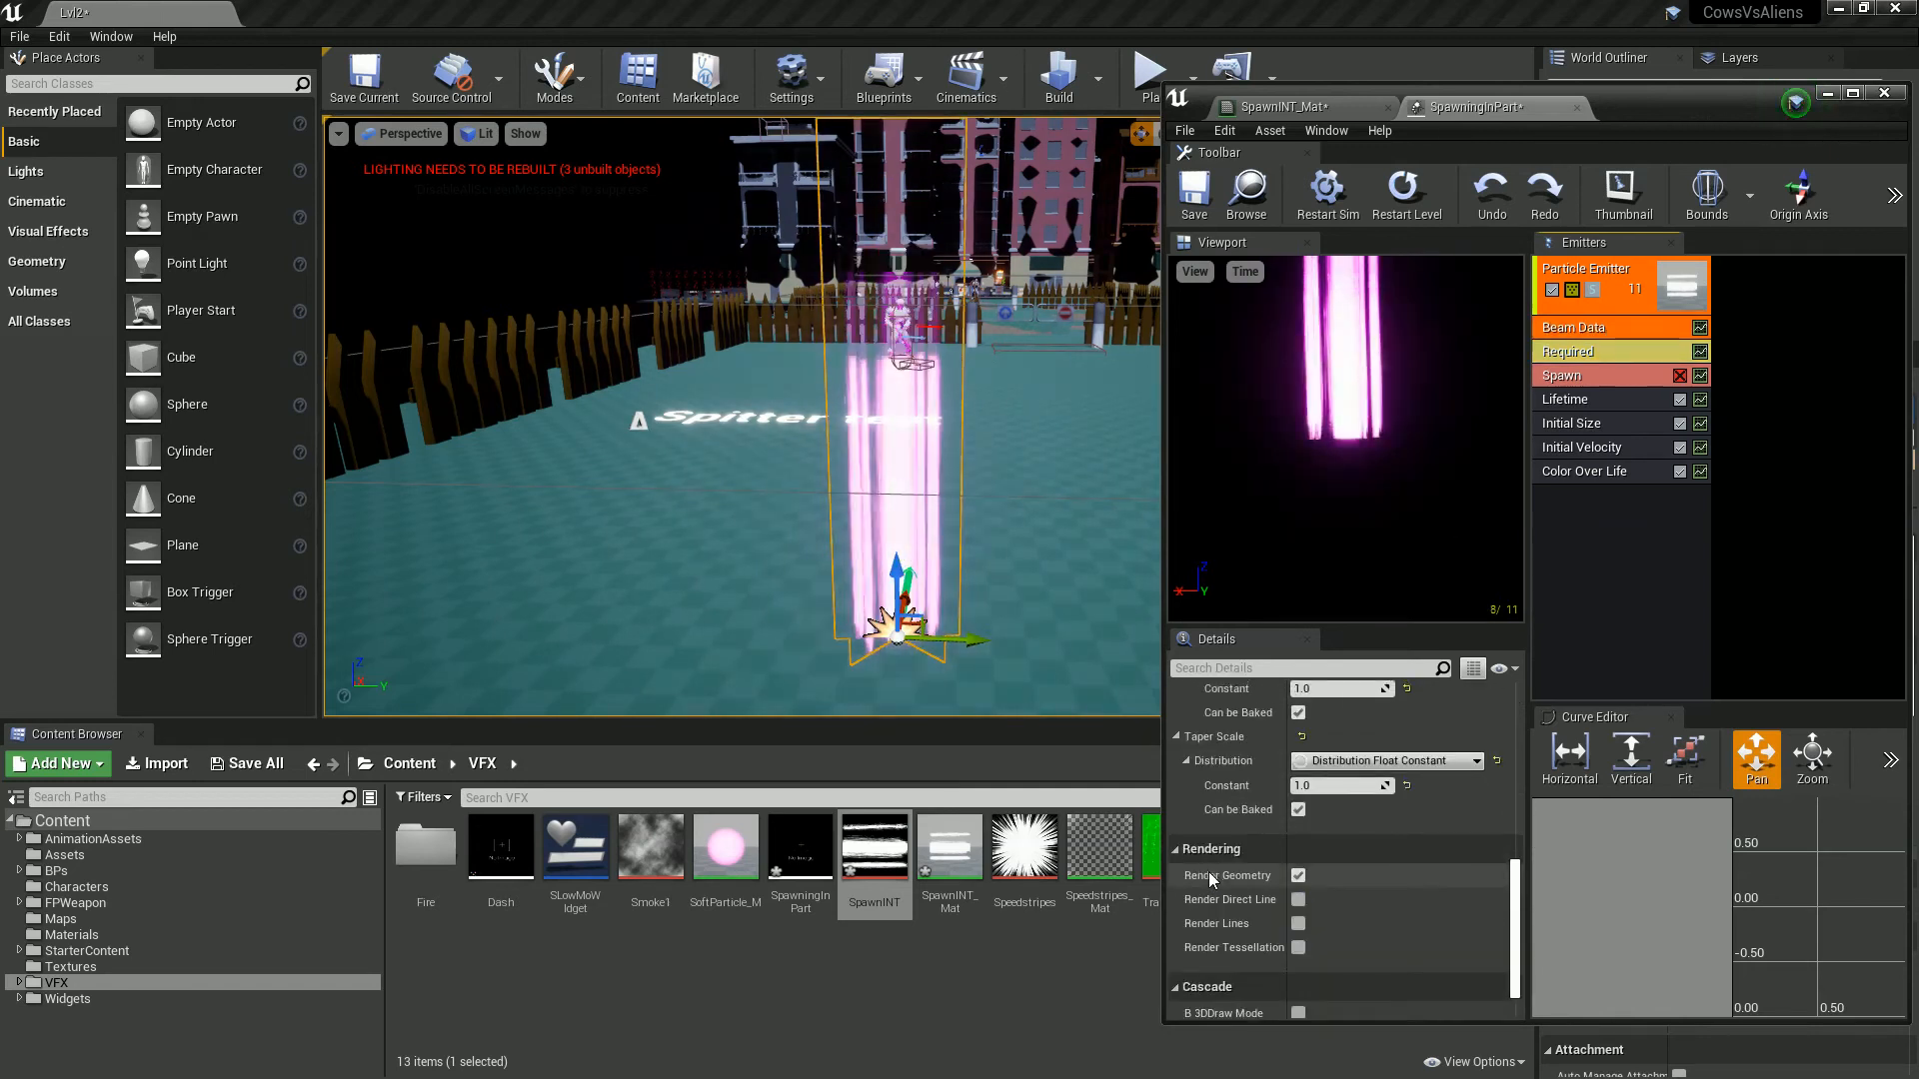
{"action": "scroll", "coordinate": [1208, 871], "scroll_direction": "down", "scroll_amount": 6}
{"action": "left_click", "coordinate": [1327, 847]}
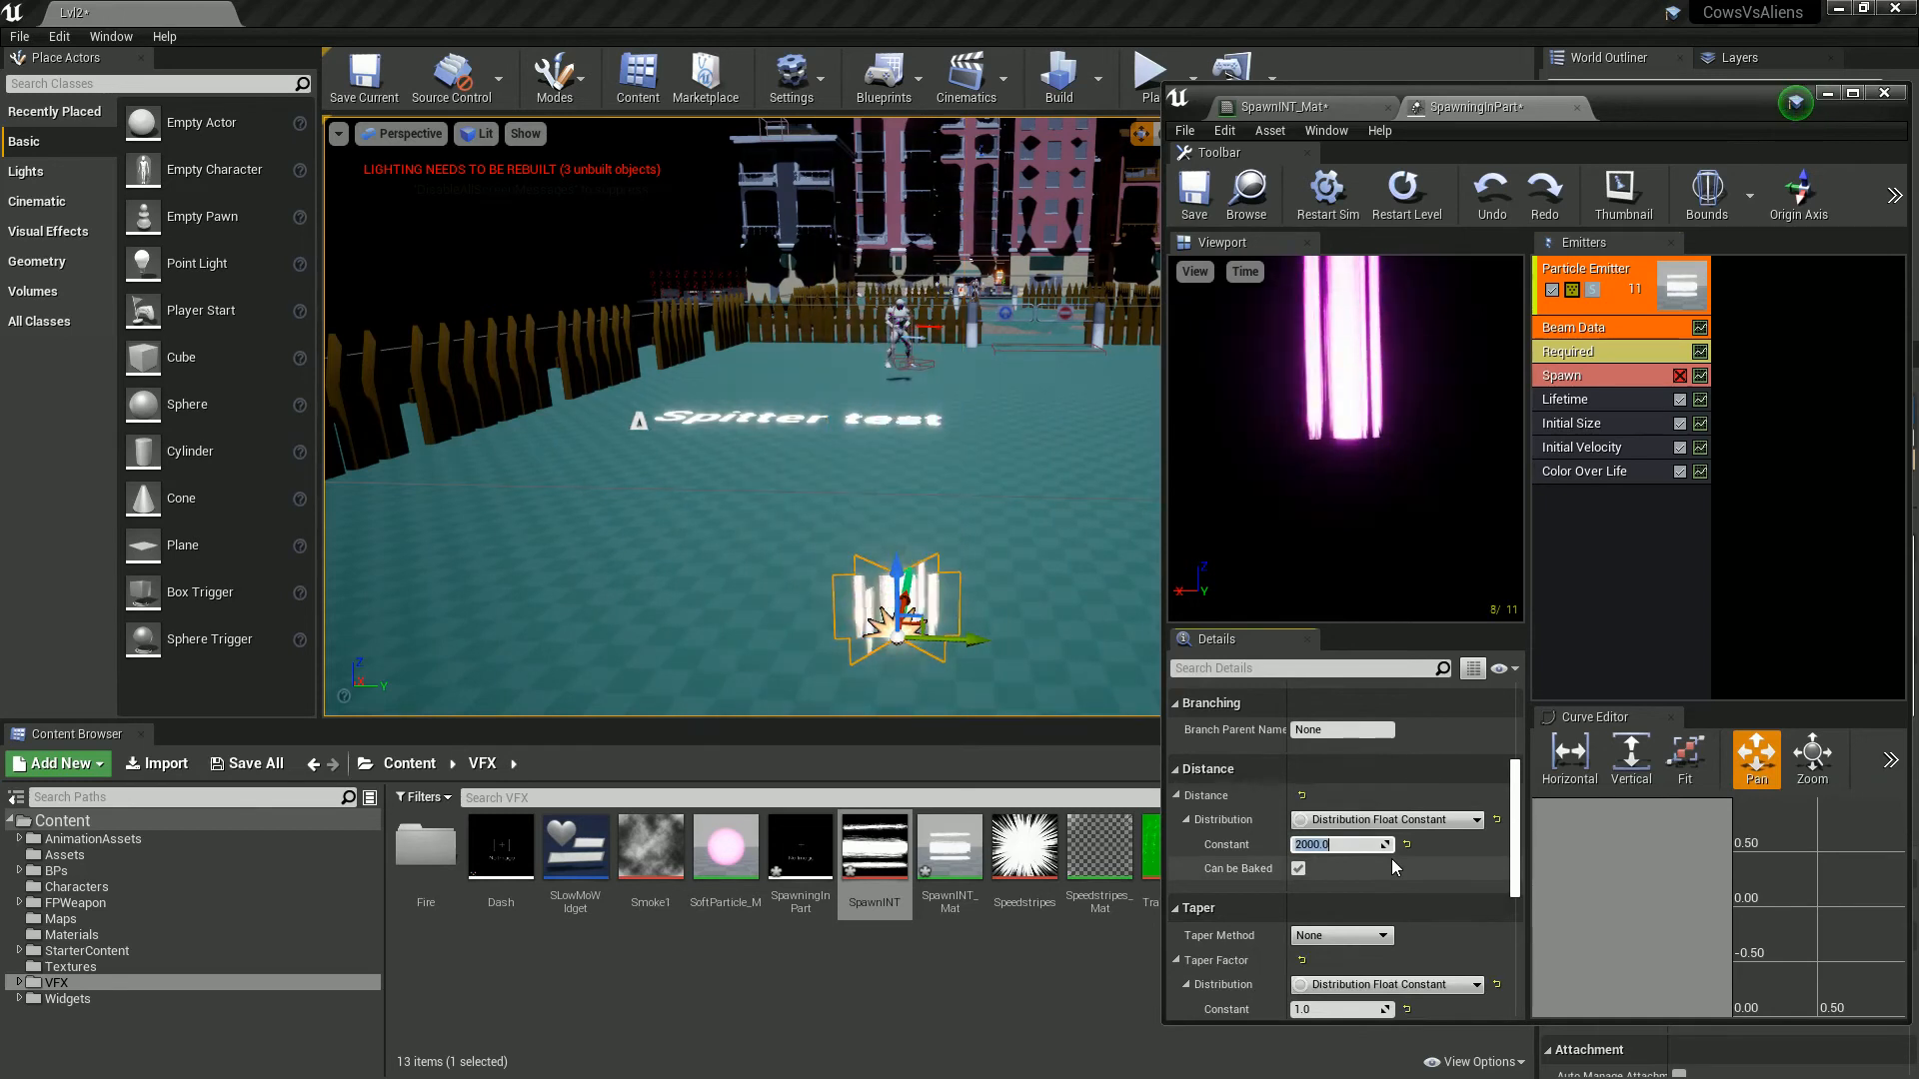
{"action": "type", "text": "4000"}
{"action": "key", "text": "Return"}
{"action": "right_click_drag", "start_coordinate": [1023, 544], "coordinate": [1025, 504]}
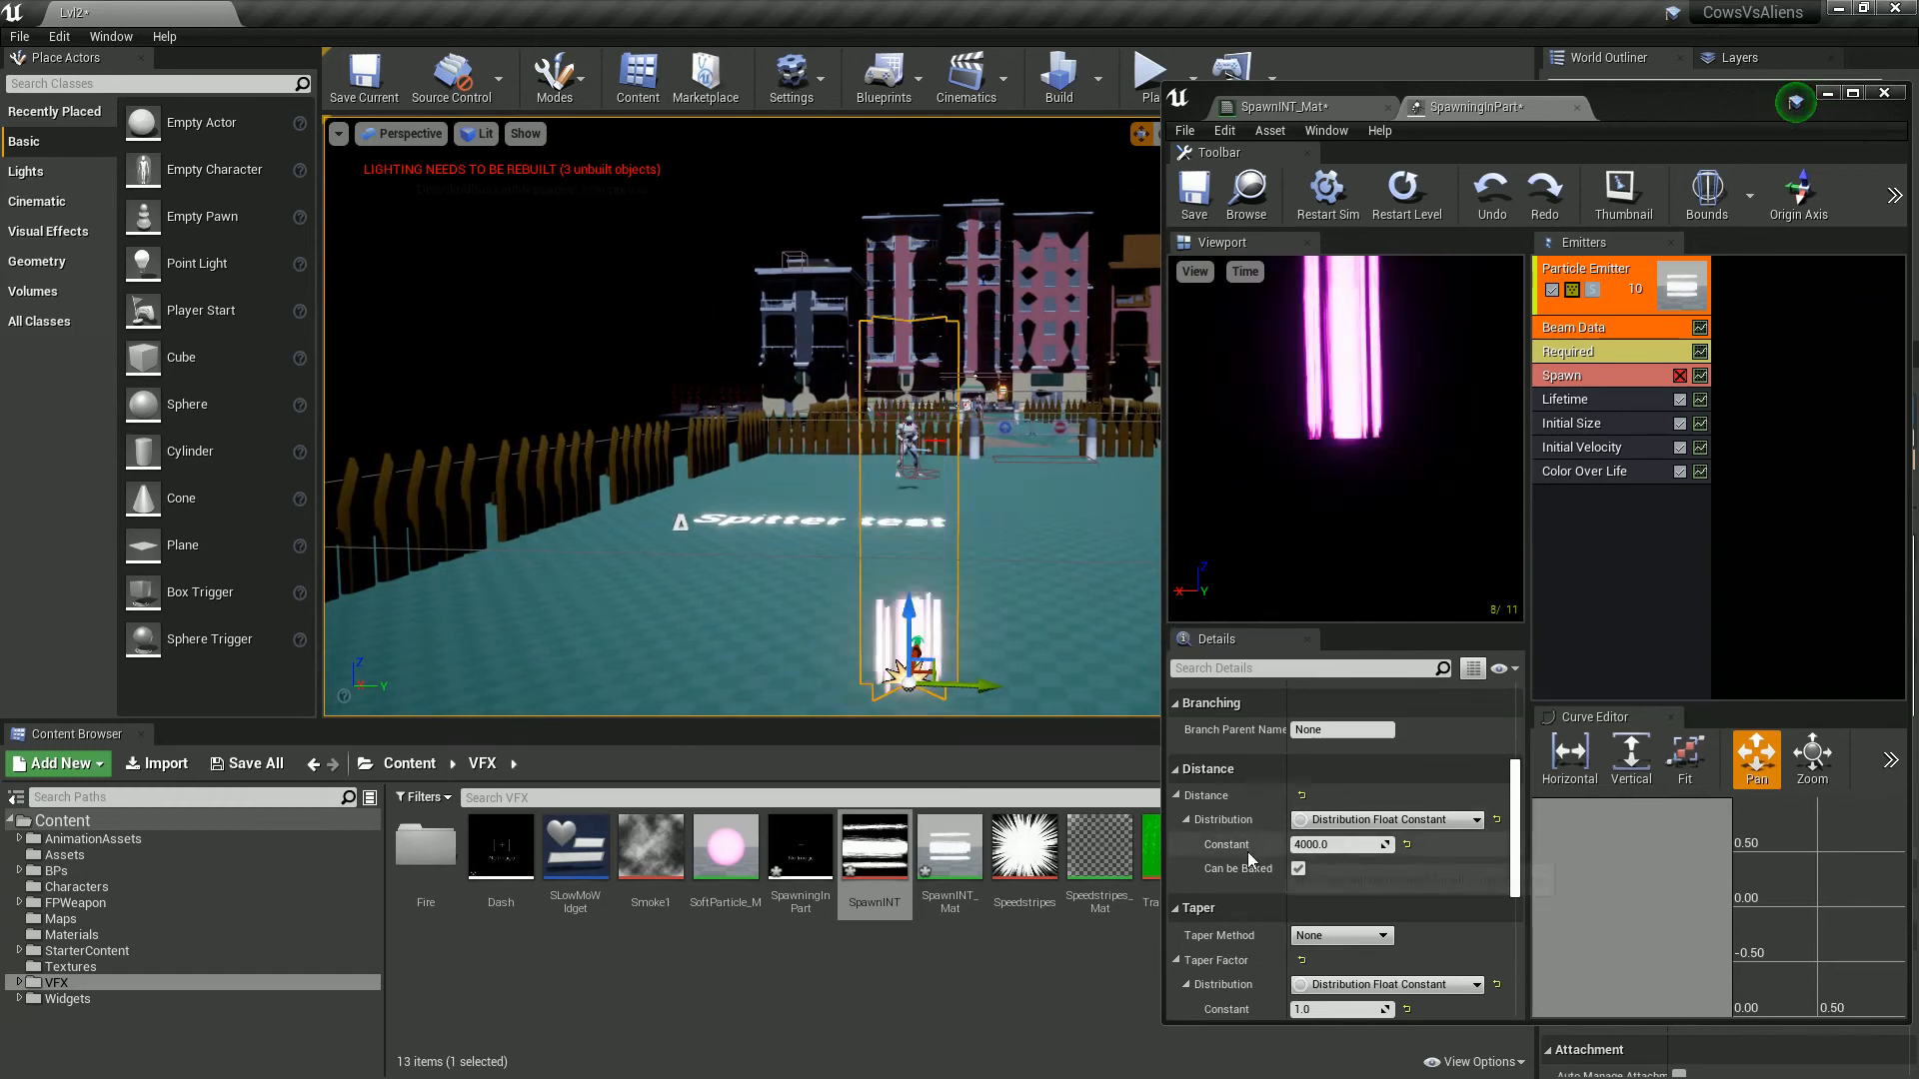
Step: Set the beam's Texture Tile Distance to 0
{"action": "scroll", "coordinate": [1239, 861], "scroll_direction": "up", "scroll_amount": 3}
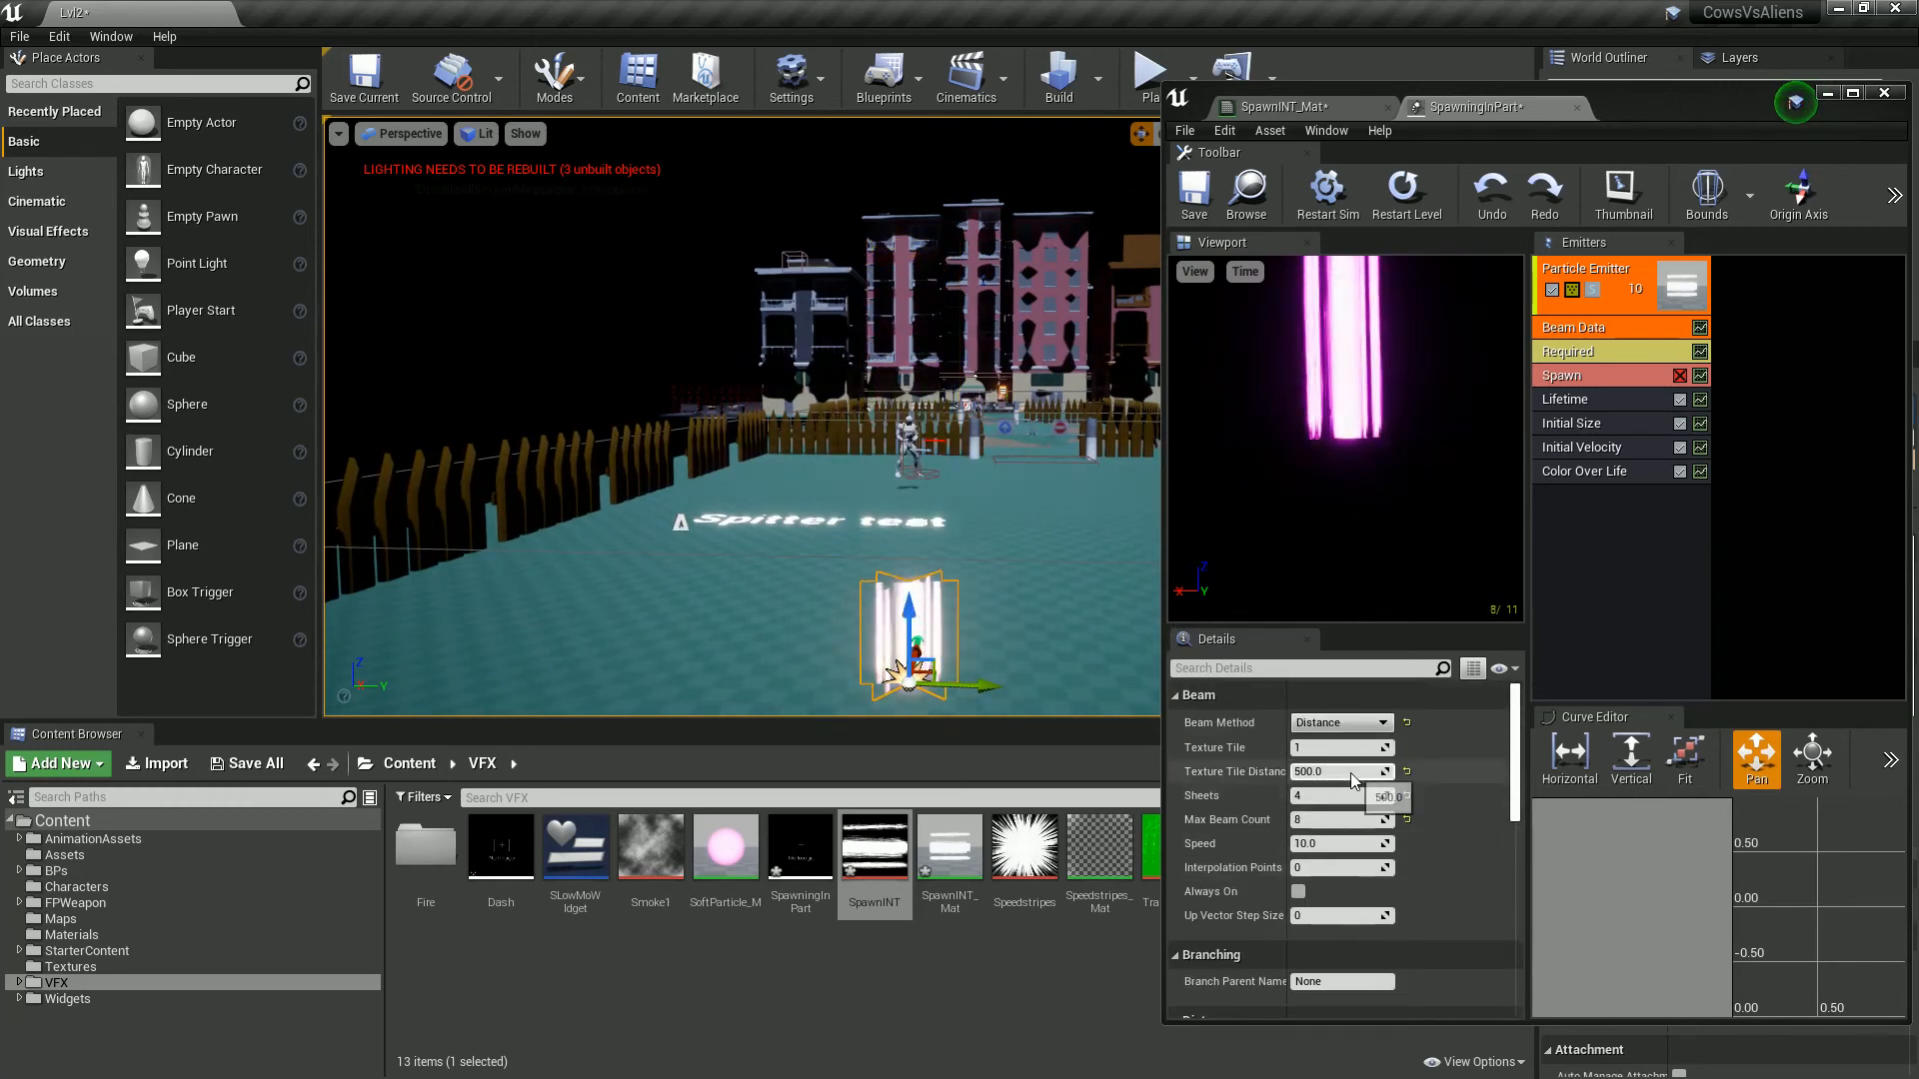
{"action": "left_click", "coordinate": [1351, 771]}
{"action": "type", "text": "0"}
{"action": "key", "text": "Return"}
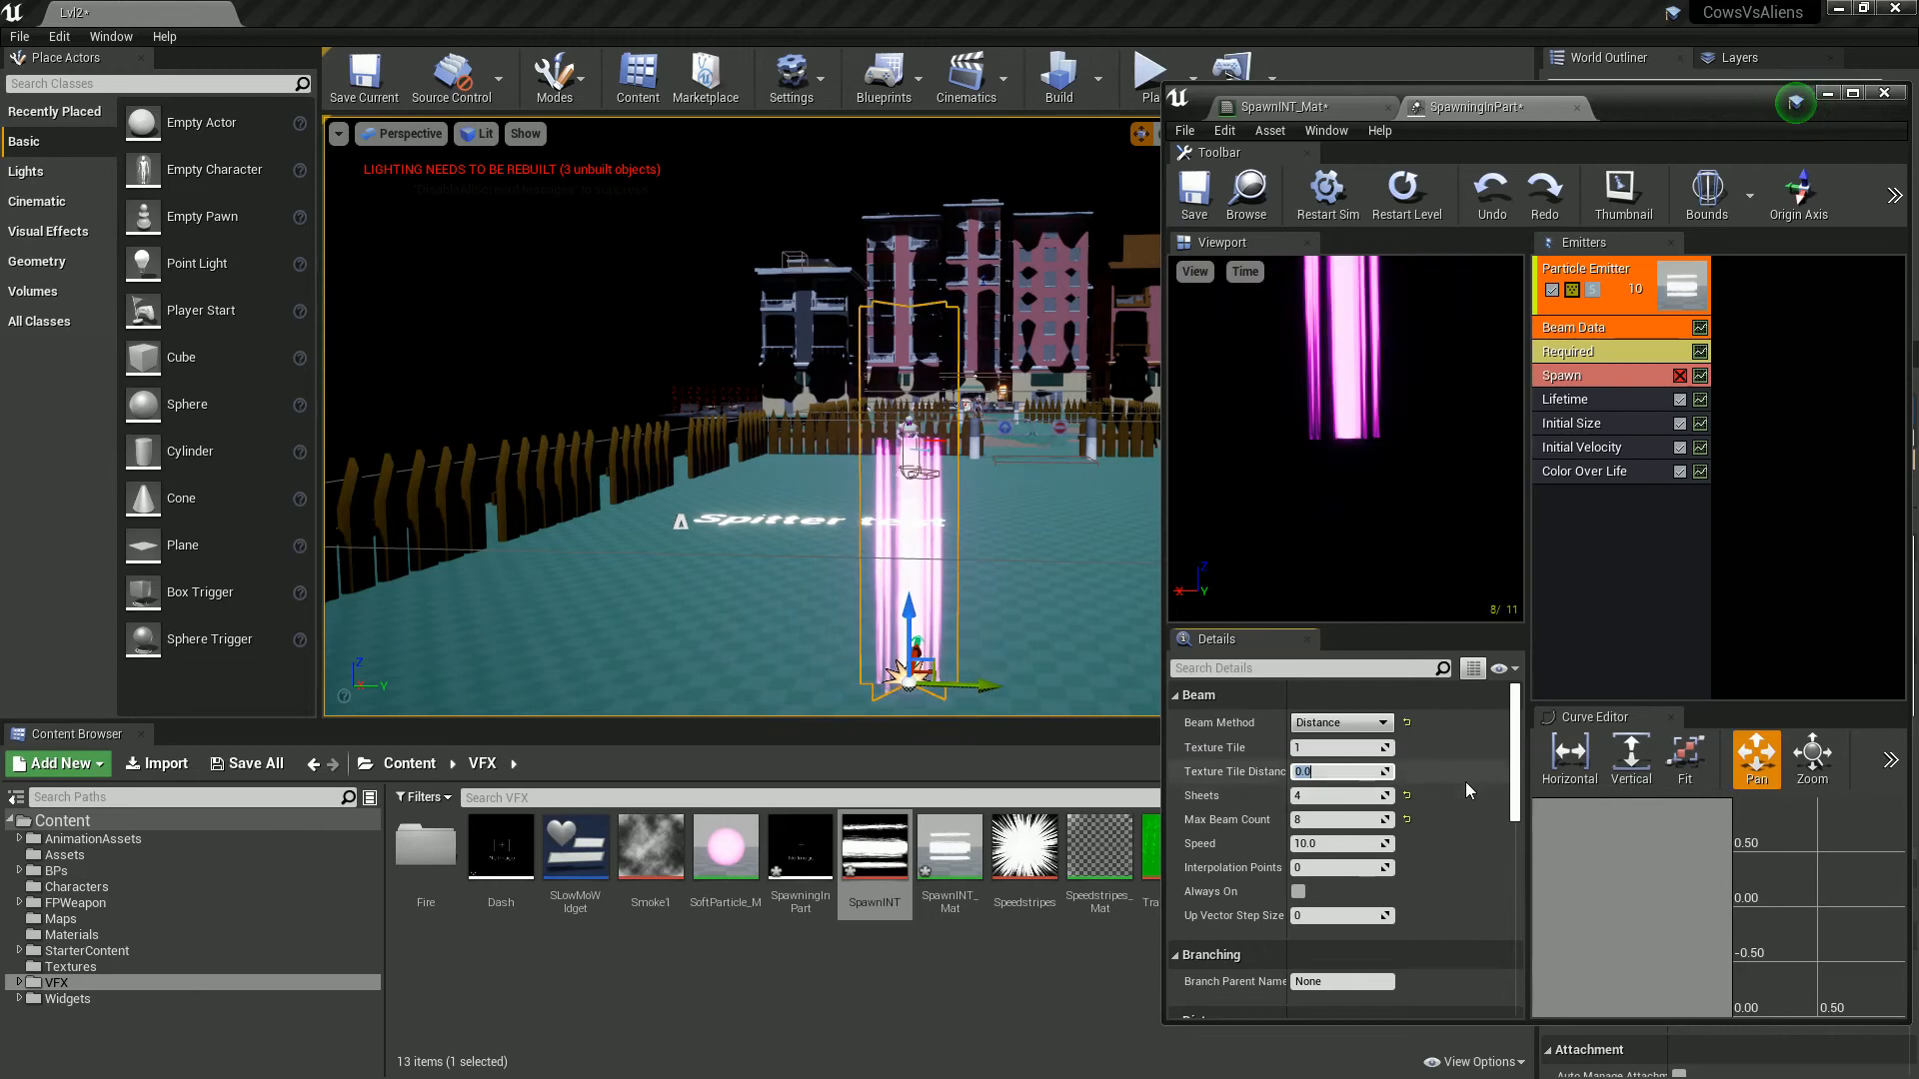
Step: Raise the Beam Data module's Speed to 1000
{"action": "scroll", "coordinate": [1465, 766], "scroll_direction": "down", "scroll_amount": 1}
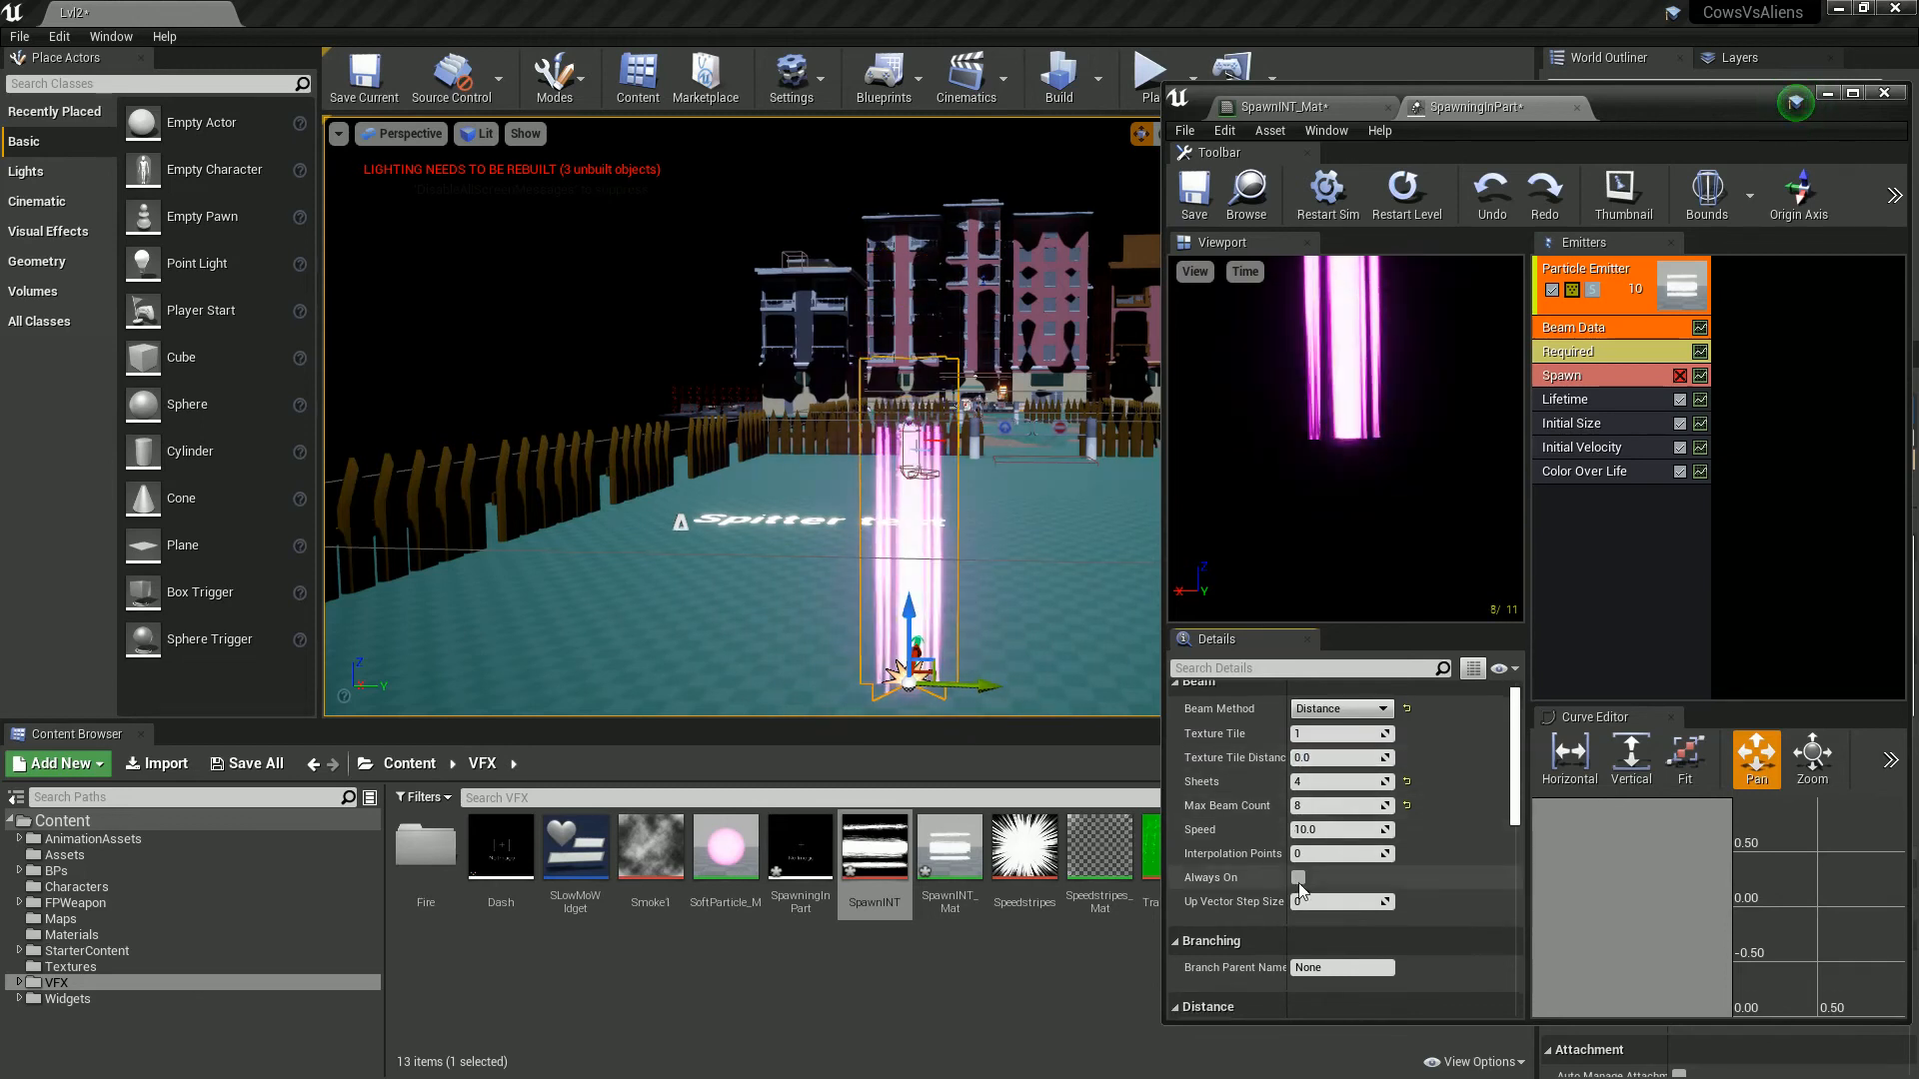
{"action": "scroll", "coordinate": [1248, 853], "scroll_direction": "down", "scroll_amount": 2}
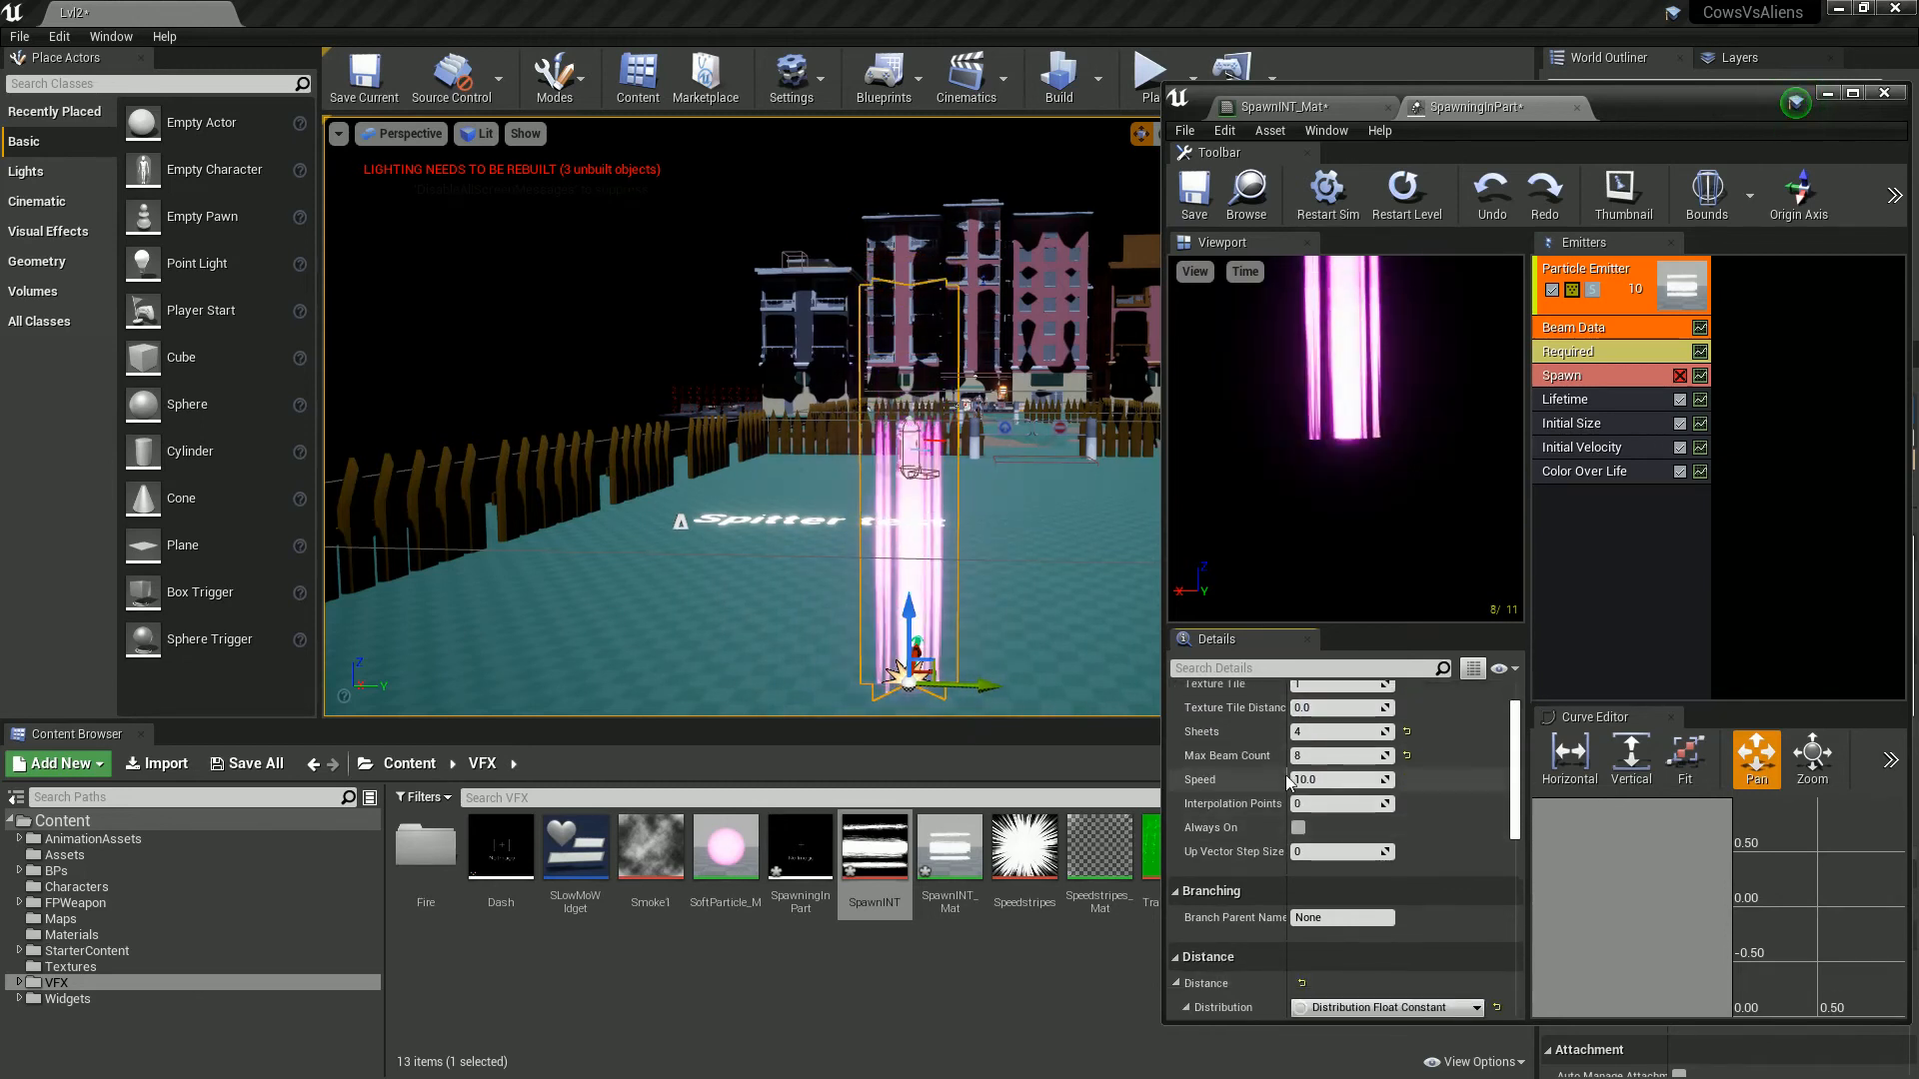
{"action": "left_click", "coordinate": [1344, 779]}
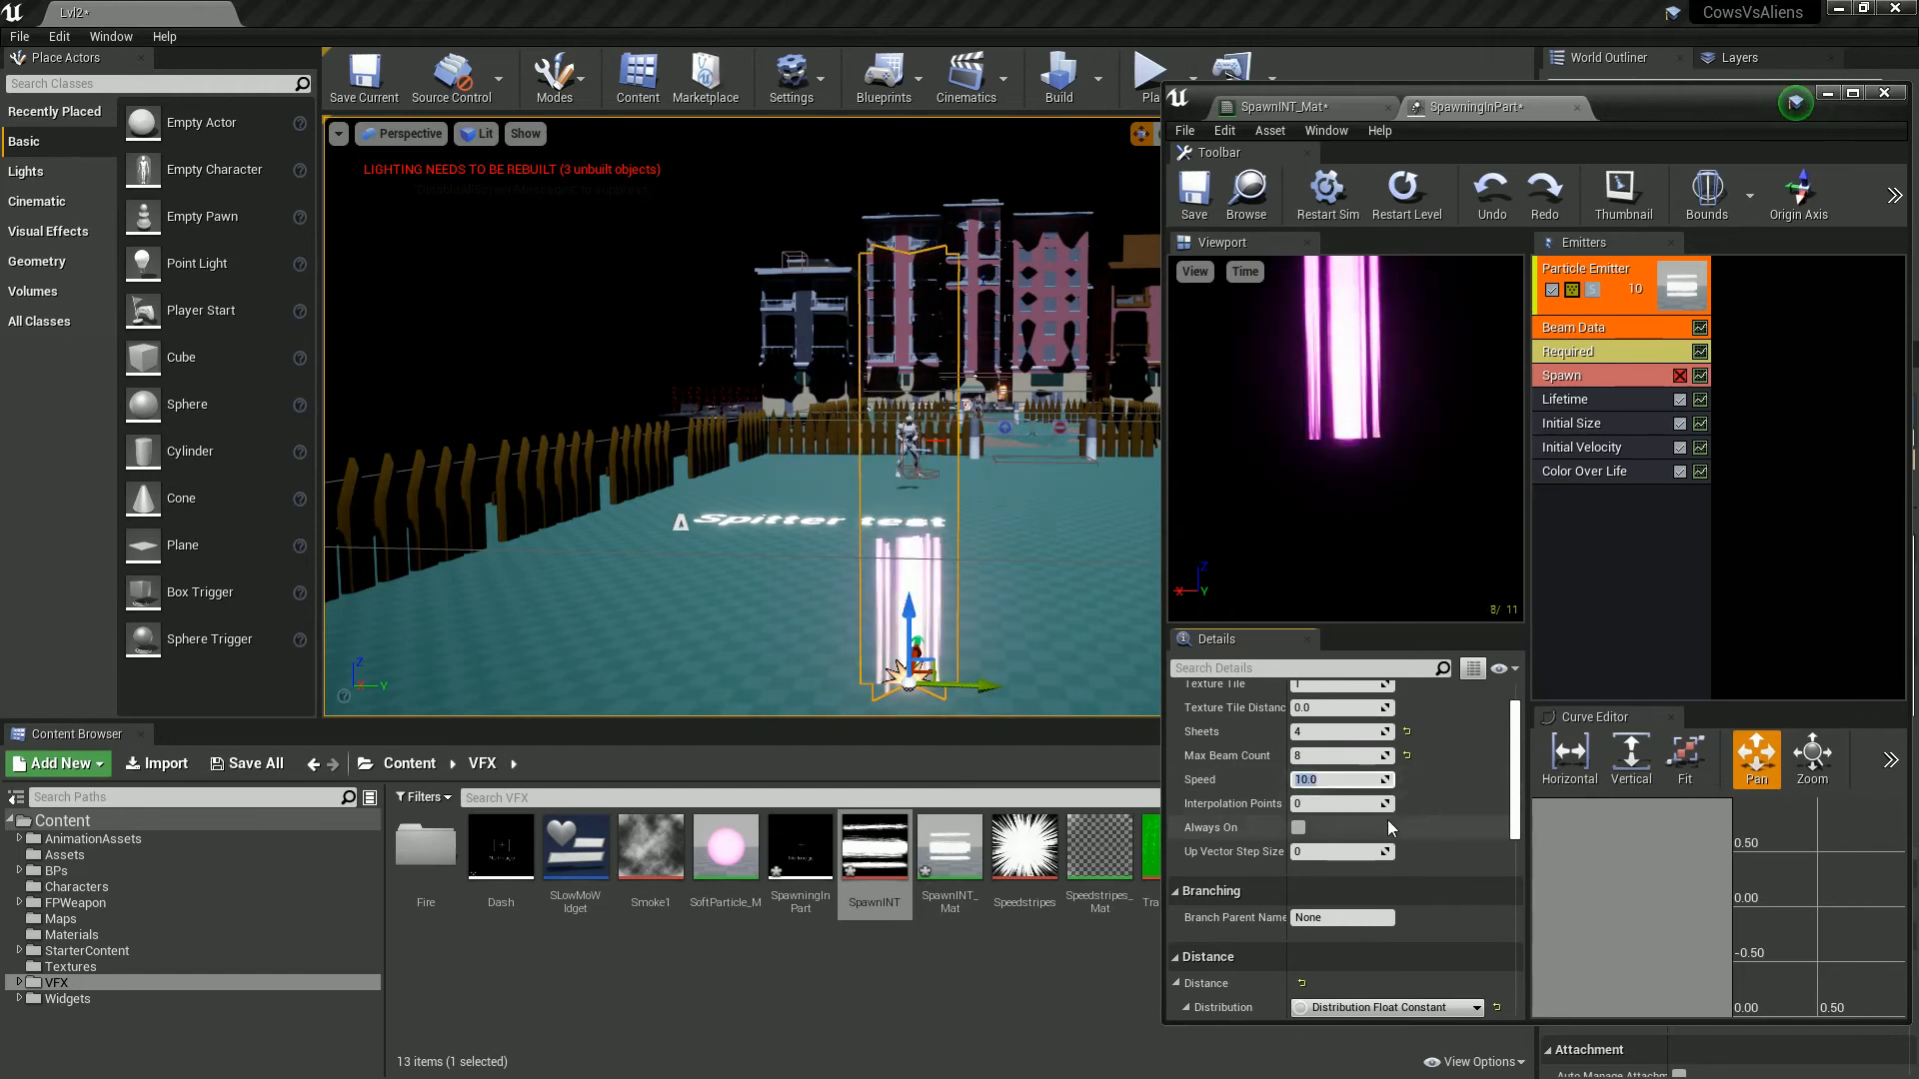
{"action": "type", "text": "1000"}
{"action": "key", "text": "Return"}
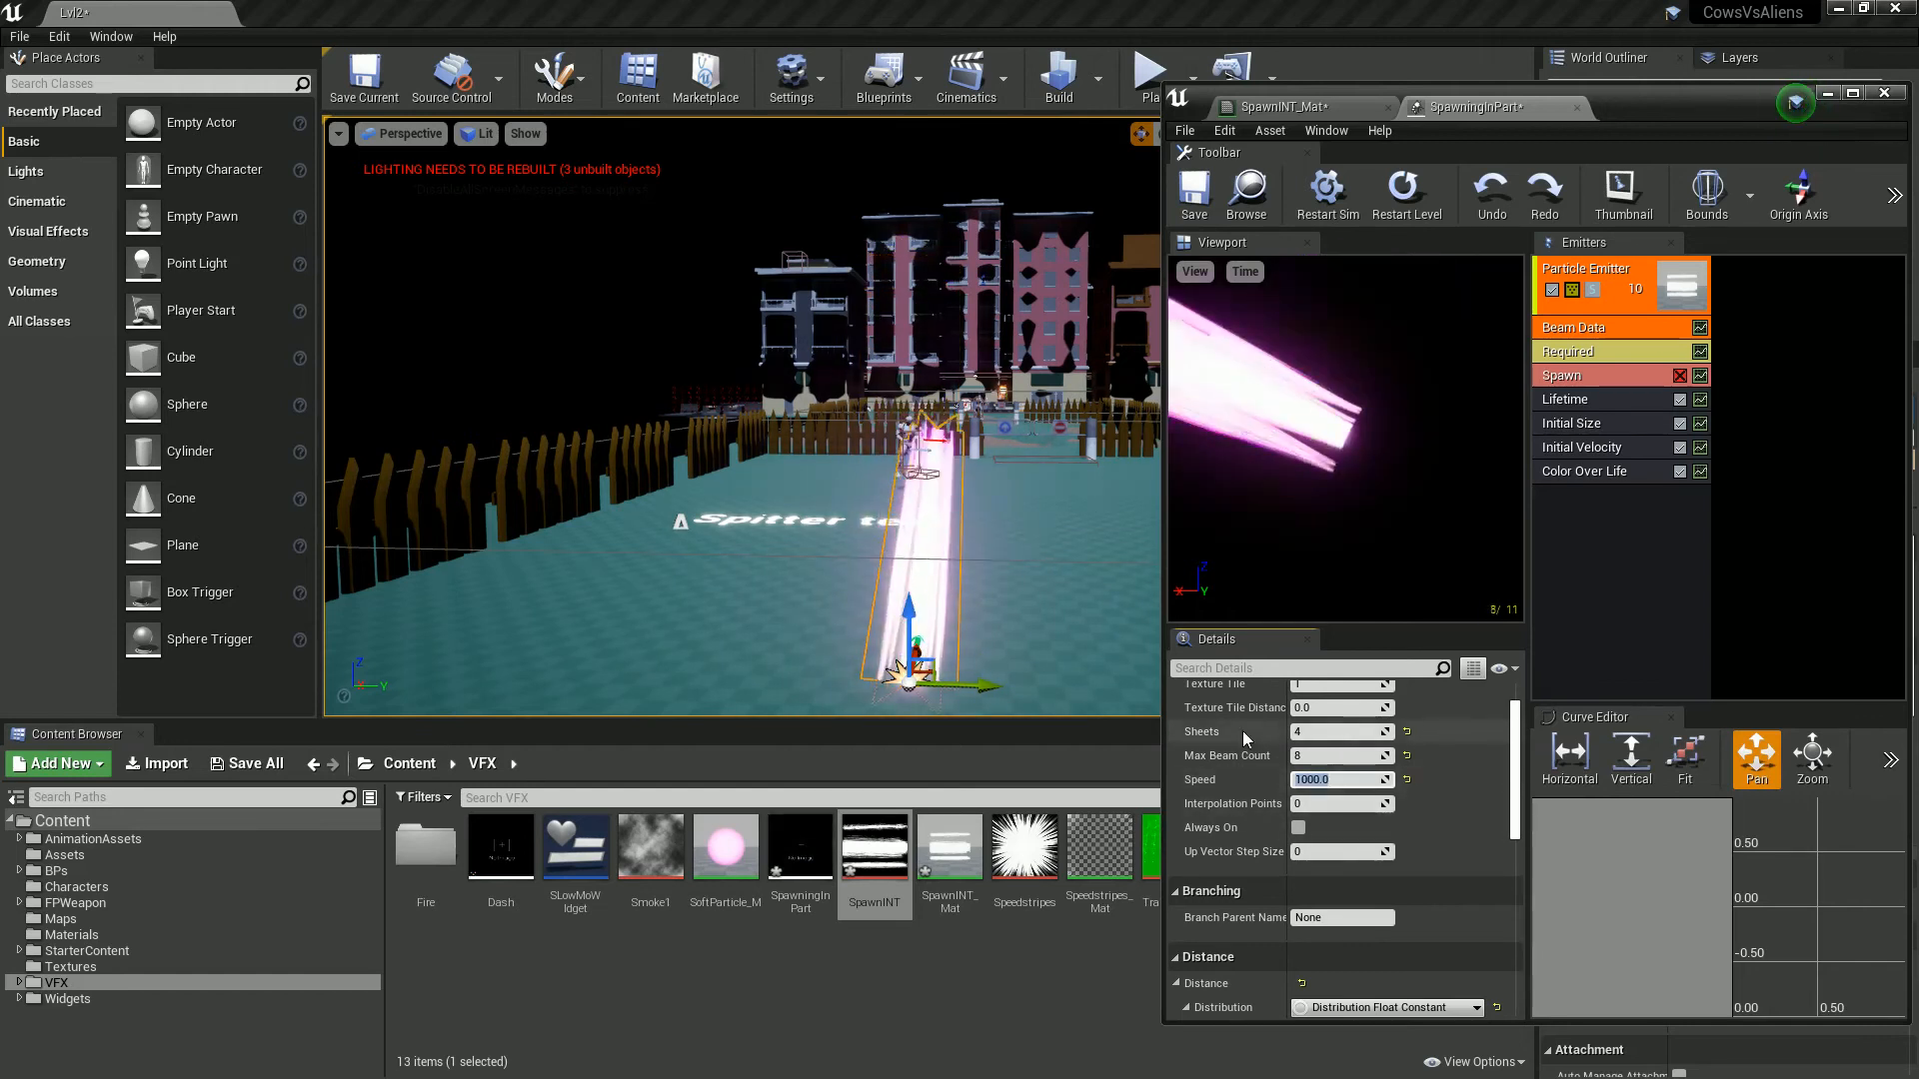
Step: Rotate the emitter in the level so that its beam stands upright, and view it from the front
{"action": "right_click_drag", "start_coordinate": [1019, 558], "coordinate": [1235, 537]}
{"action": "key", "text": "e"}
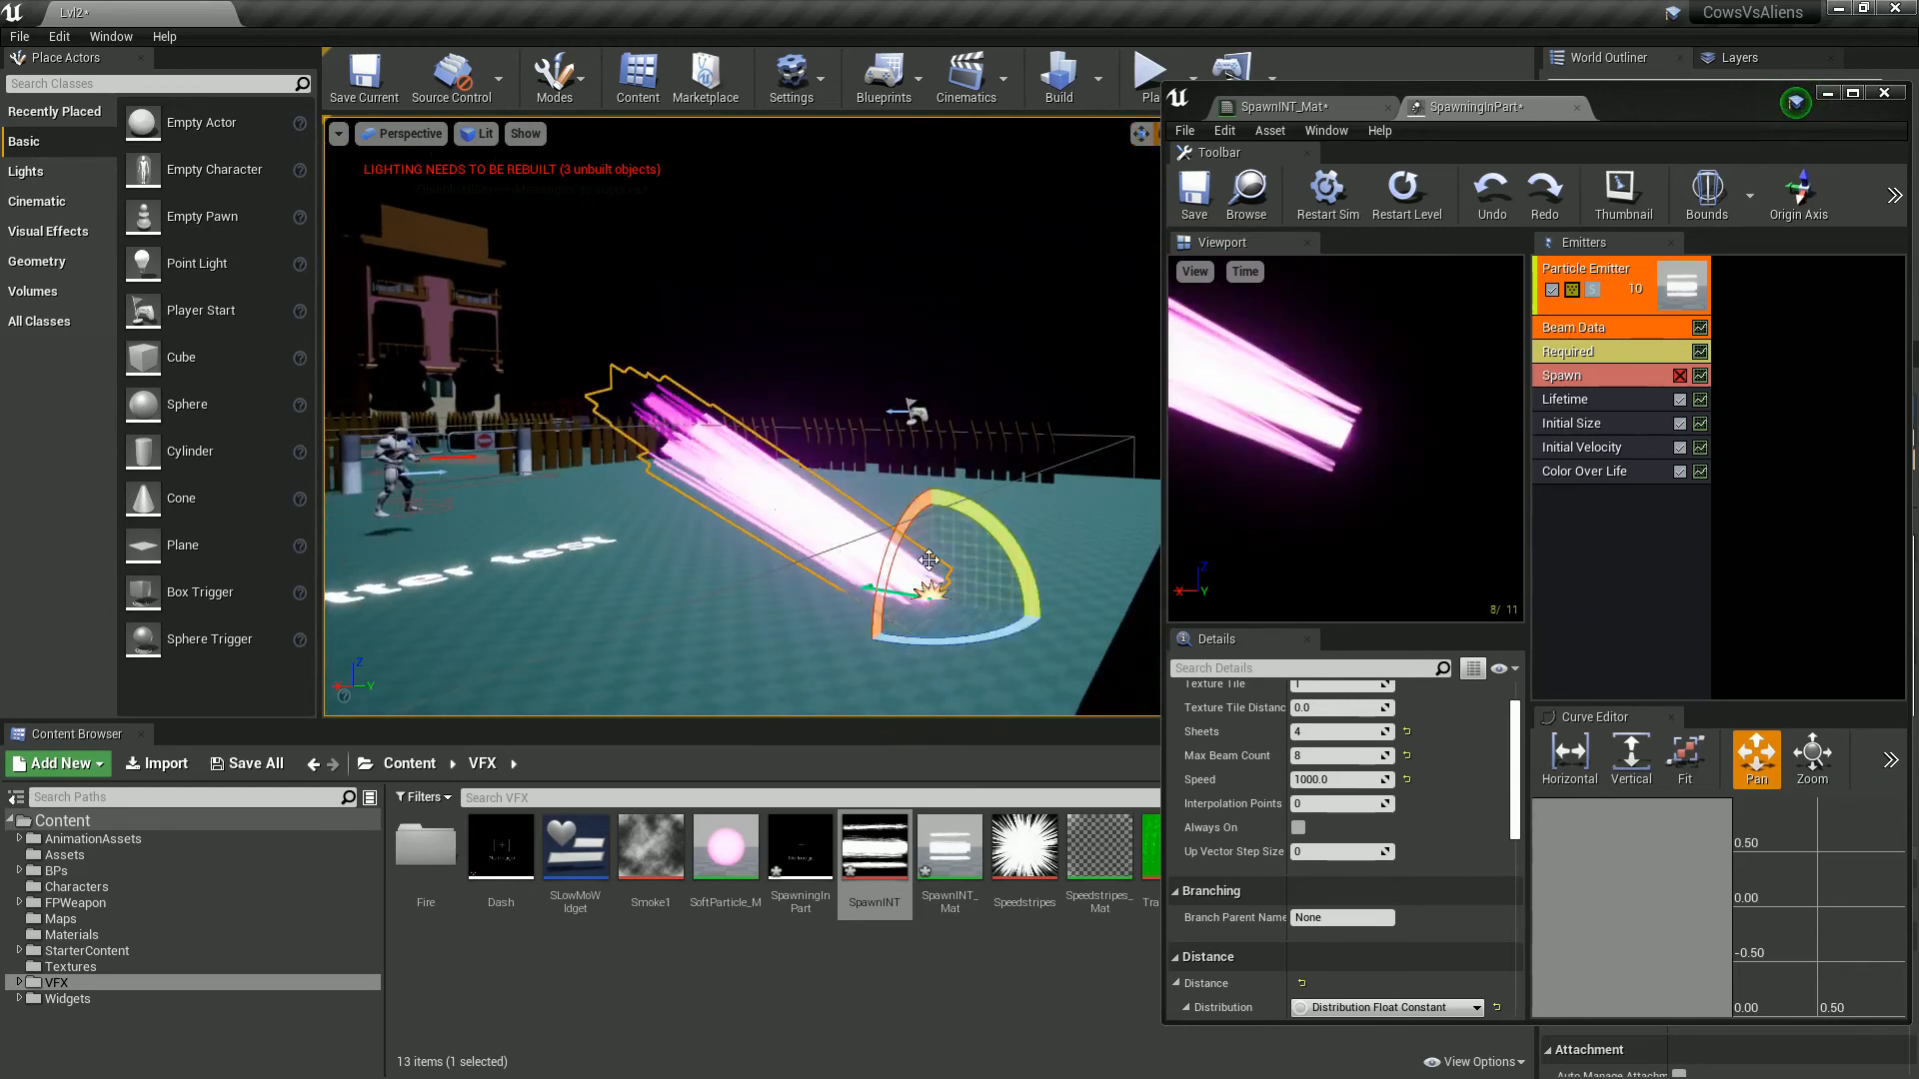
{"action": "left_click_drag", "start_coordinate": [930, 561], "coordinate": [1141, 656]}
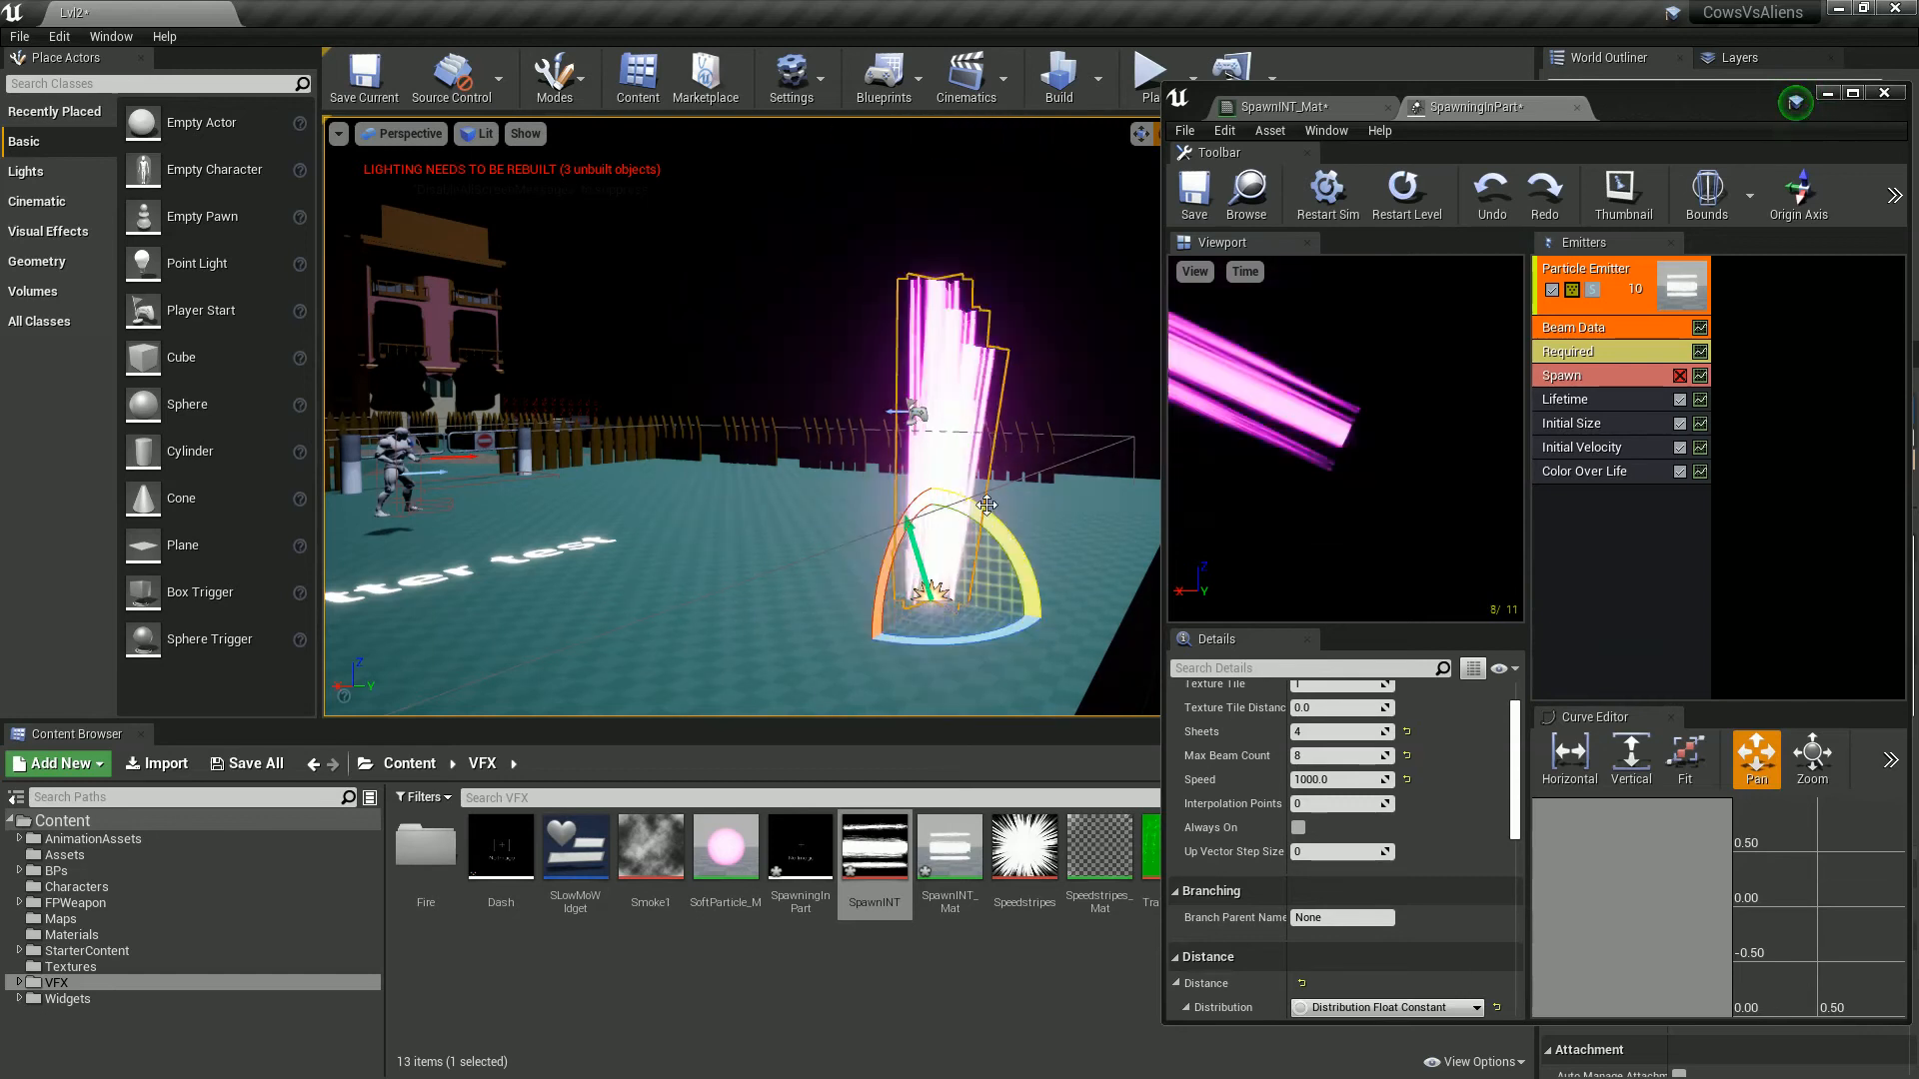
{"action": "right_click_drag", "start_coordinate": [987, 504], "coordinate": [981, 377]}
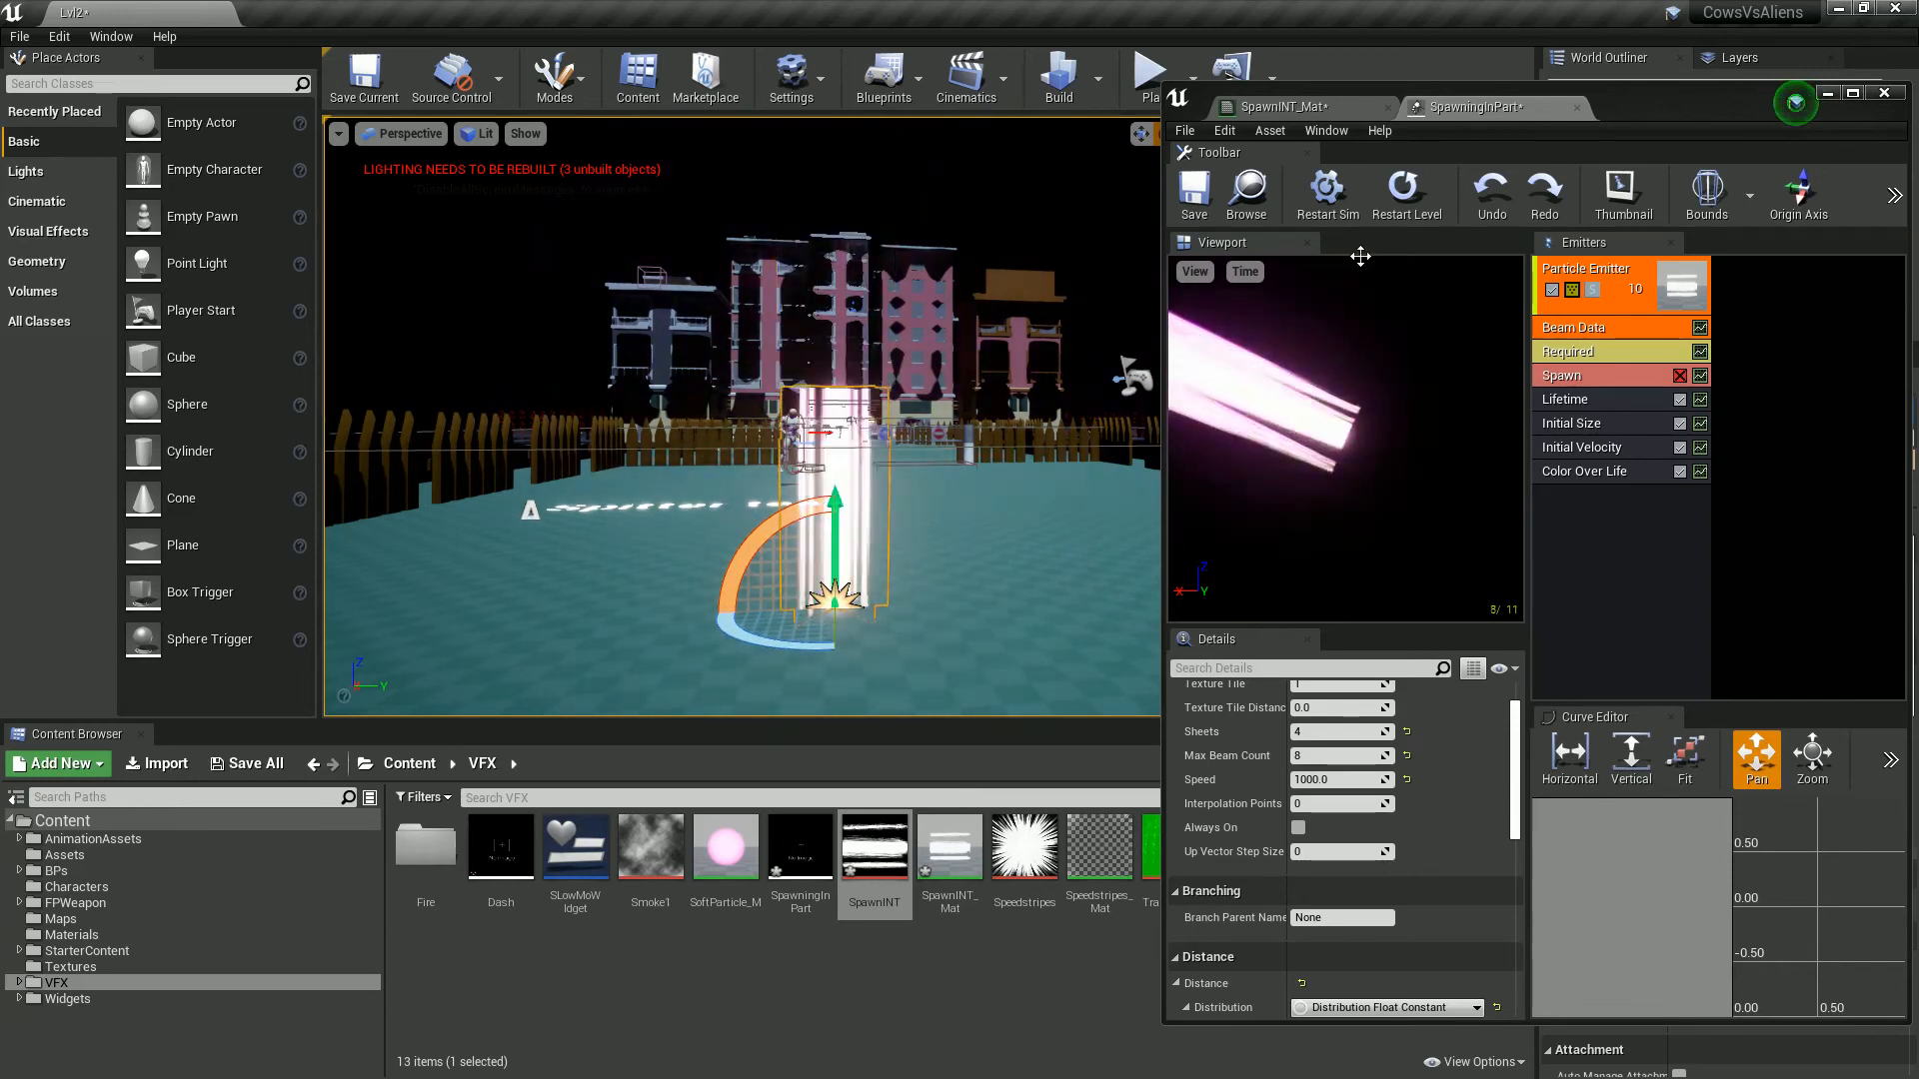
Step: Shift the particle editor window aside and add a new sprite emitter next to the beam emitter
{"action": "left_click_drag", "start_coordinate": [1687, 97], "coordinate": [1543, 109]}
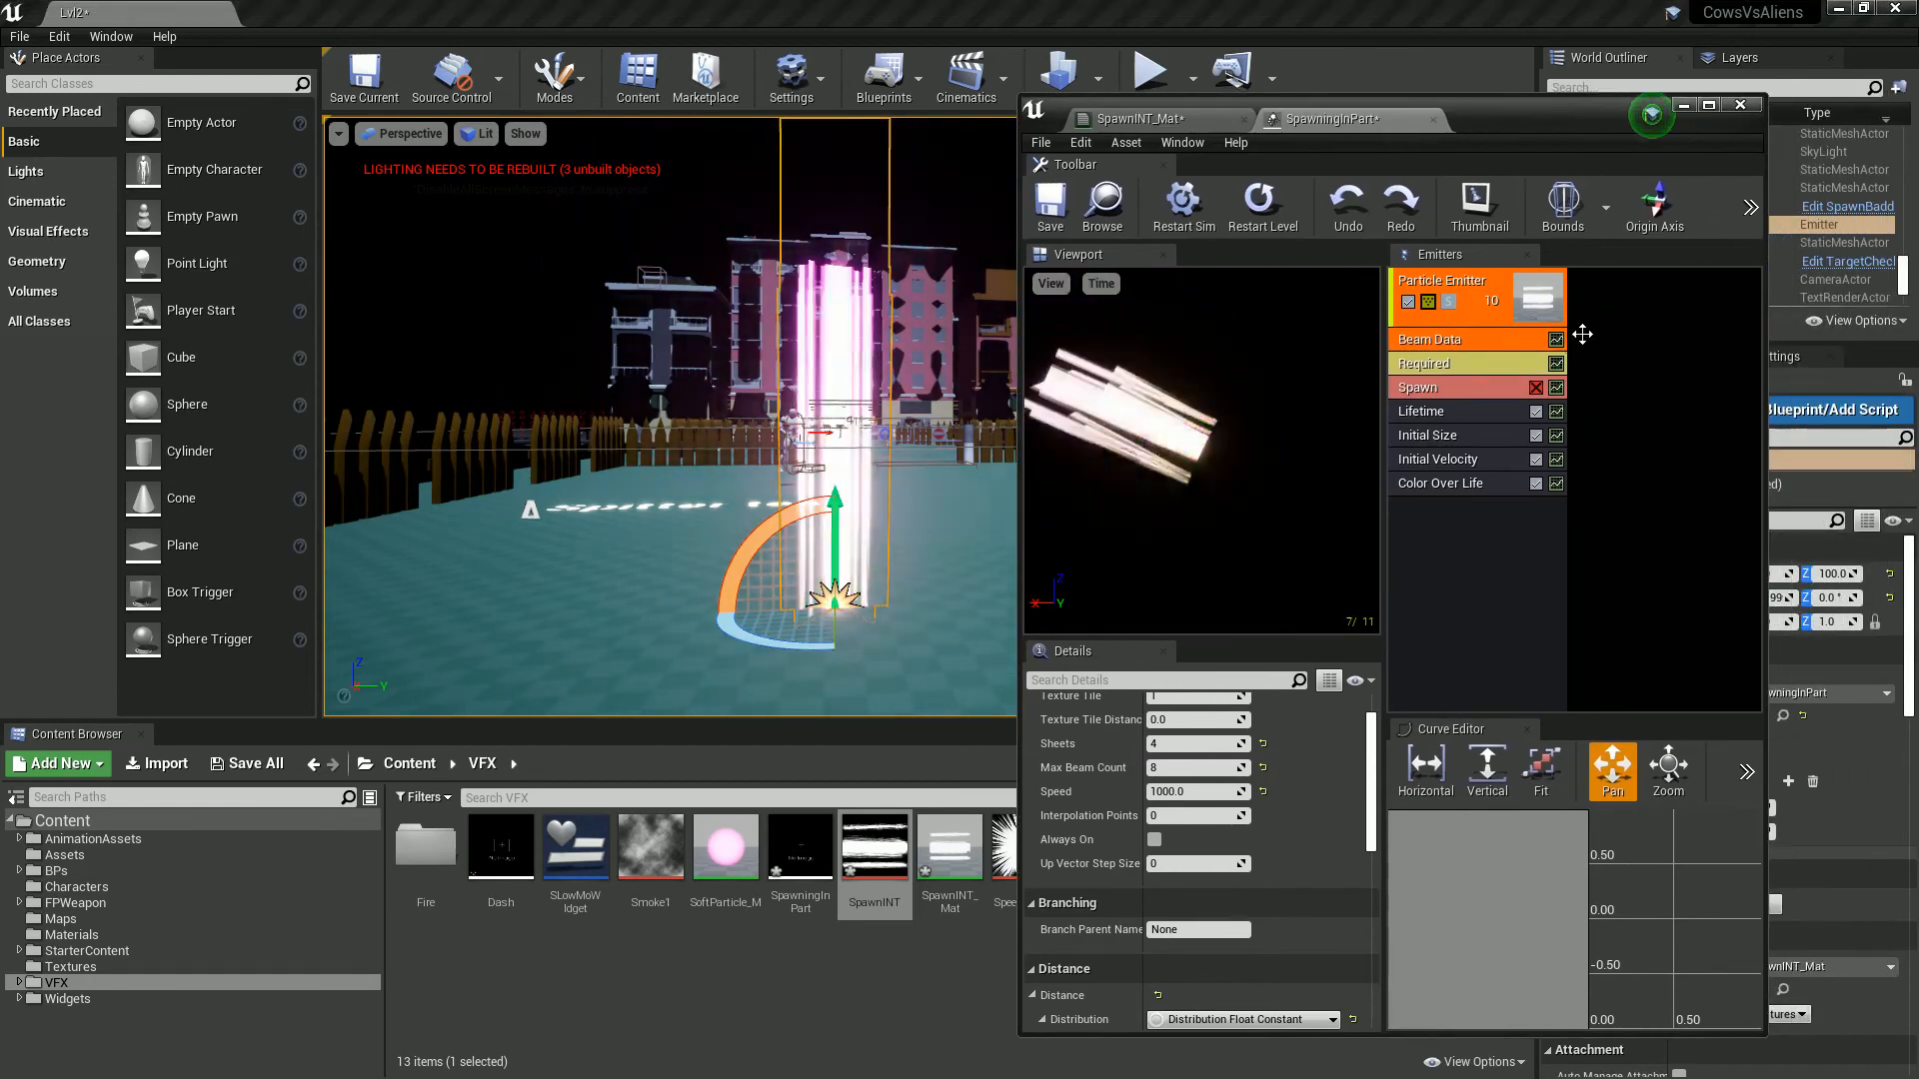
{"action": "left_click", "coordinate": [1583, 334]}
{"action": "left_click", "coordinate": [1619, 344]}
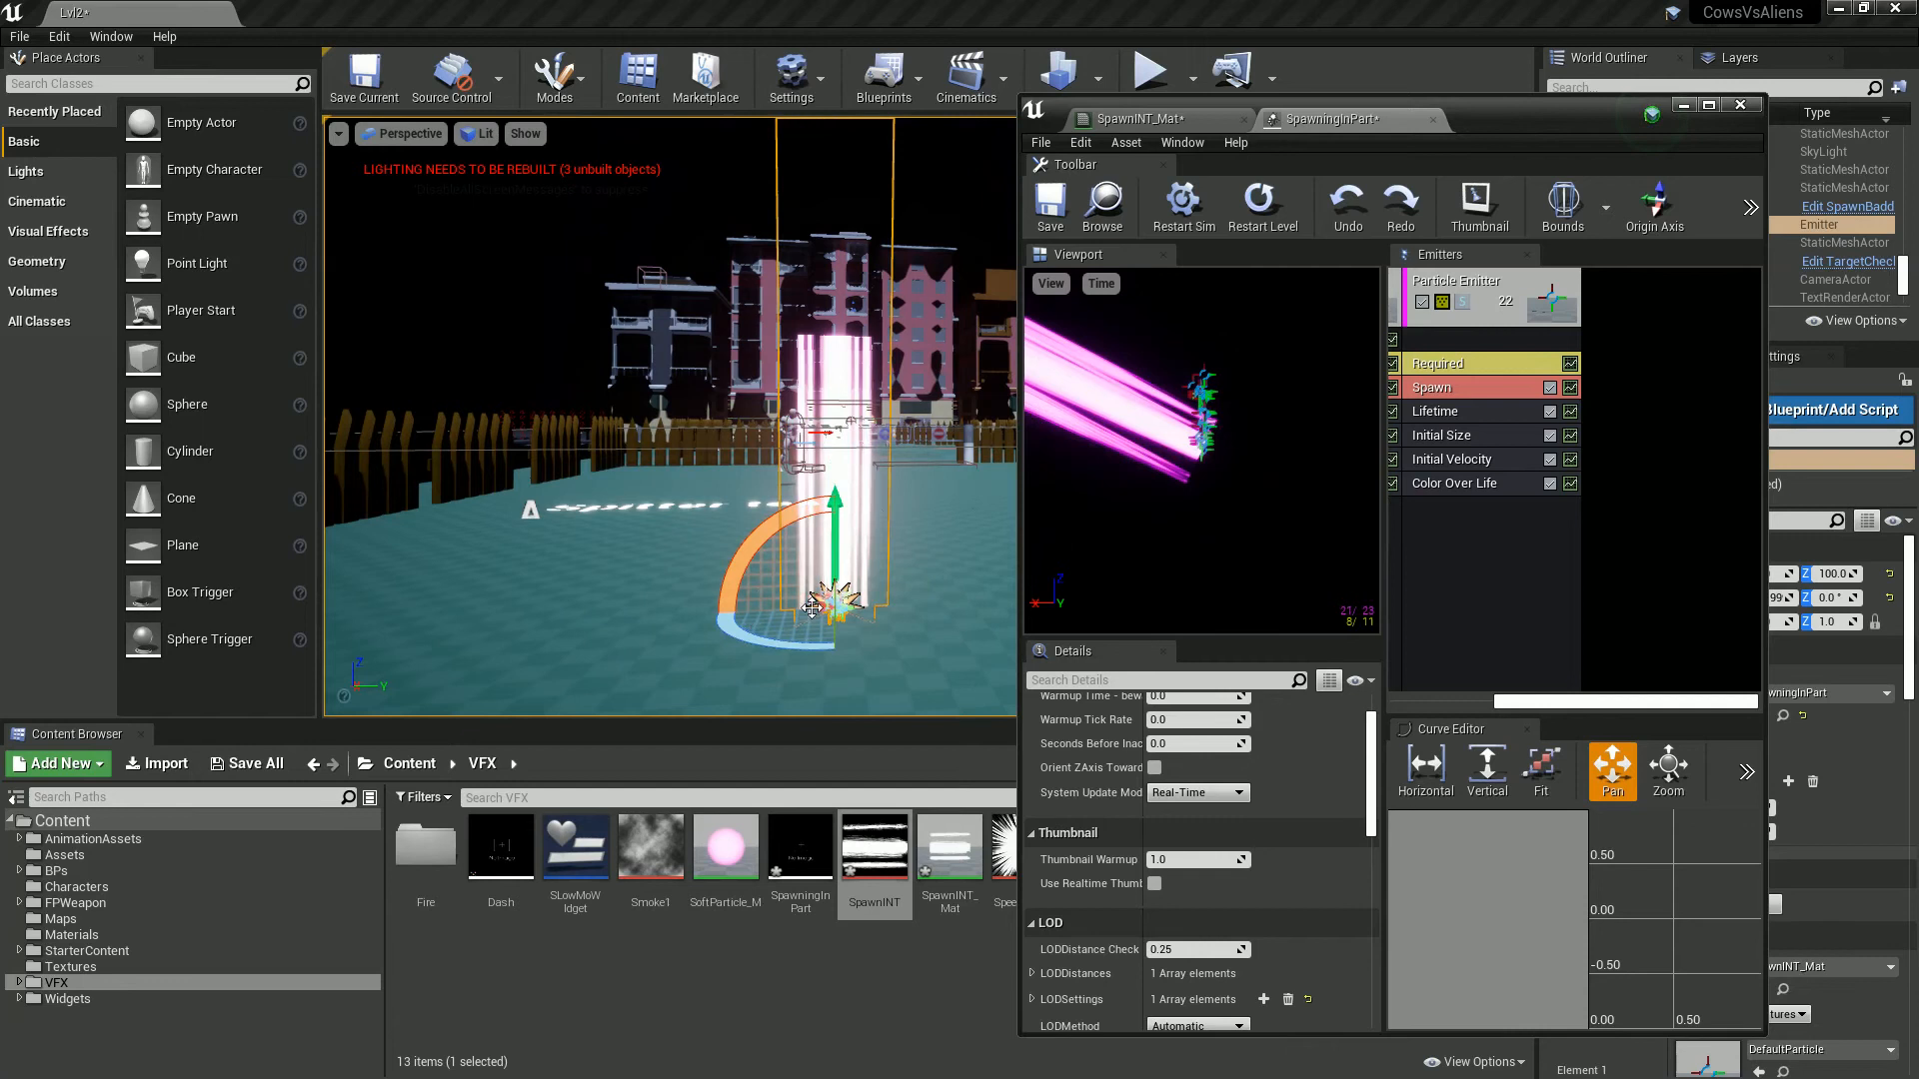
{"action": "right_click_drag", "start_coordinate": [847, 604], "coordinate": [843, 609]}
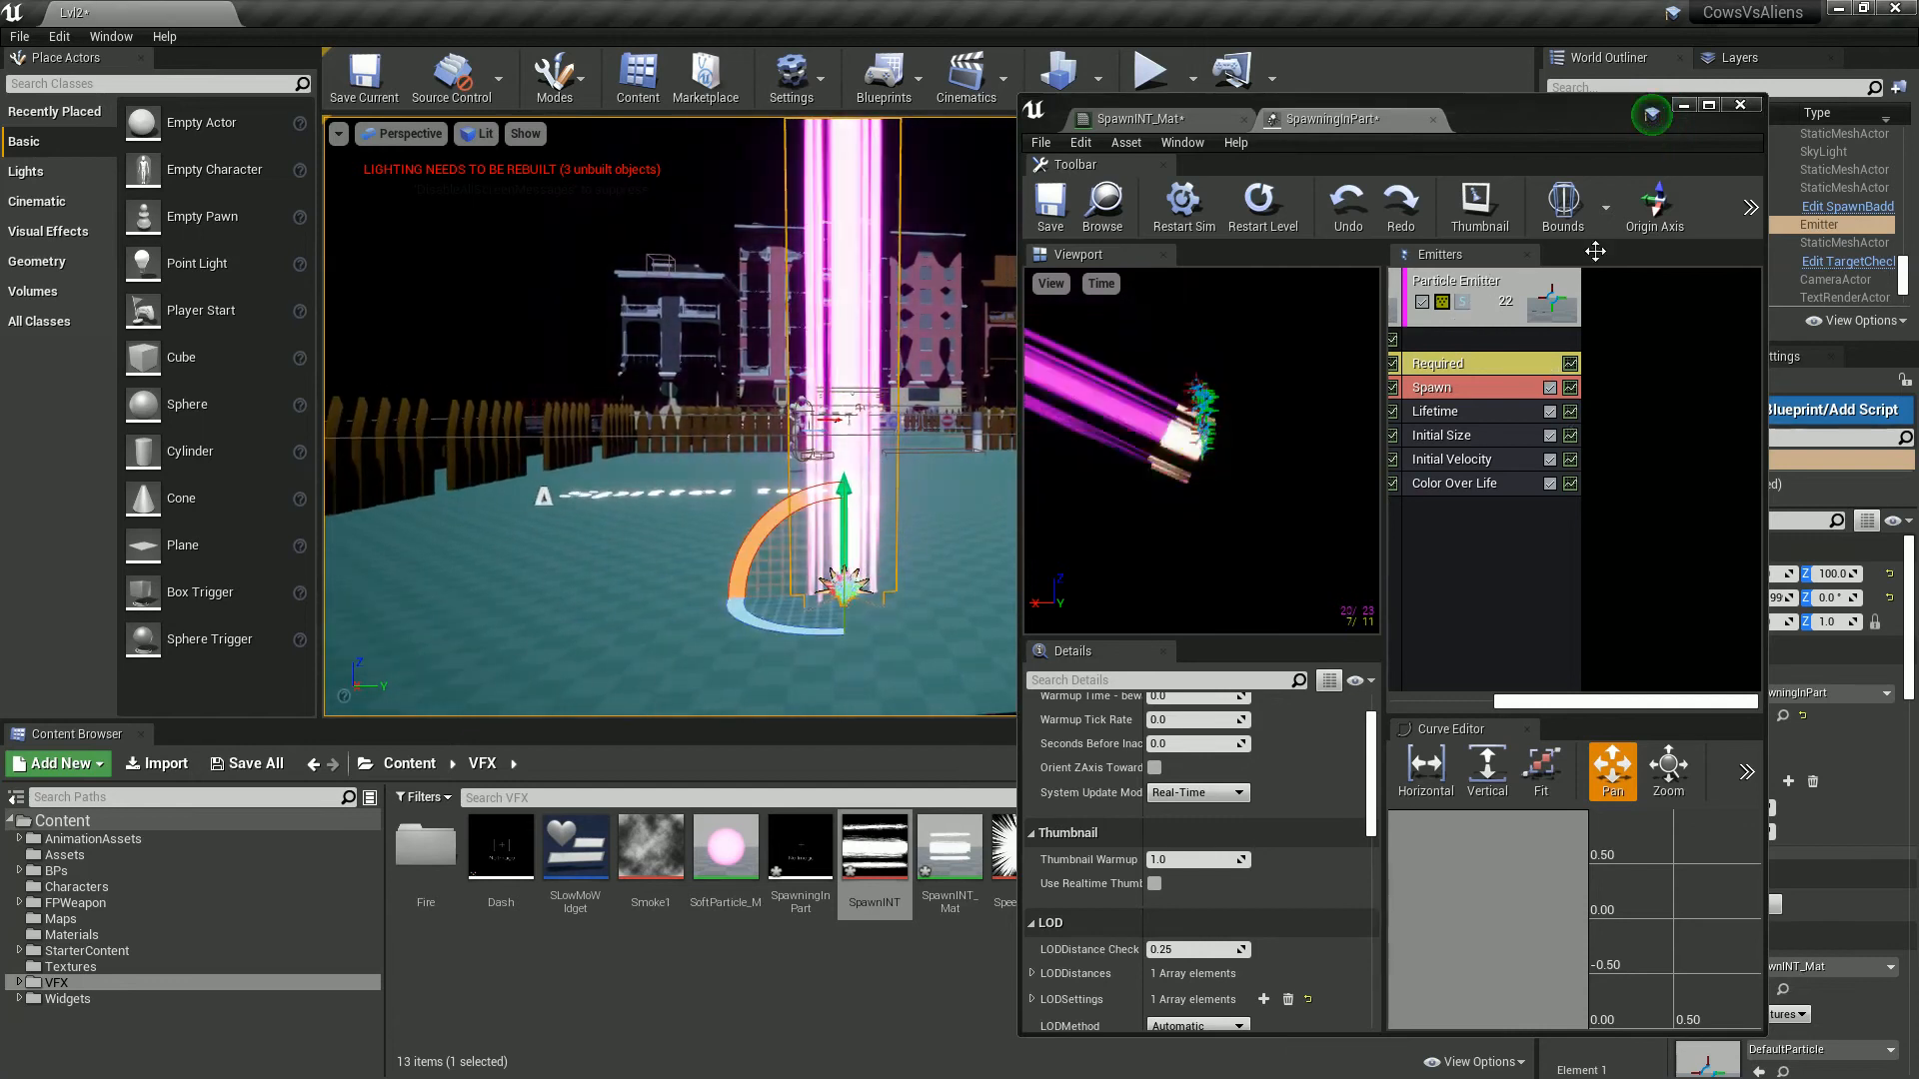
Step: Assign the SoftParticle_M material to the new emitter in its Required module and view it in the level
{"action": "left_click", "coordinate": [1449, 600]}
{"action": "scroll", "coordinate": [1228, 774], "scroll_direction": "up", "scroll_amount": 1}
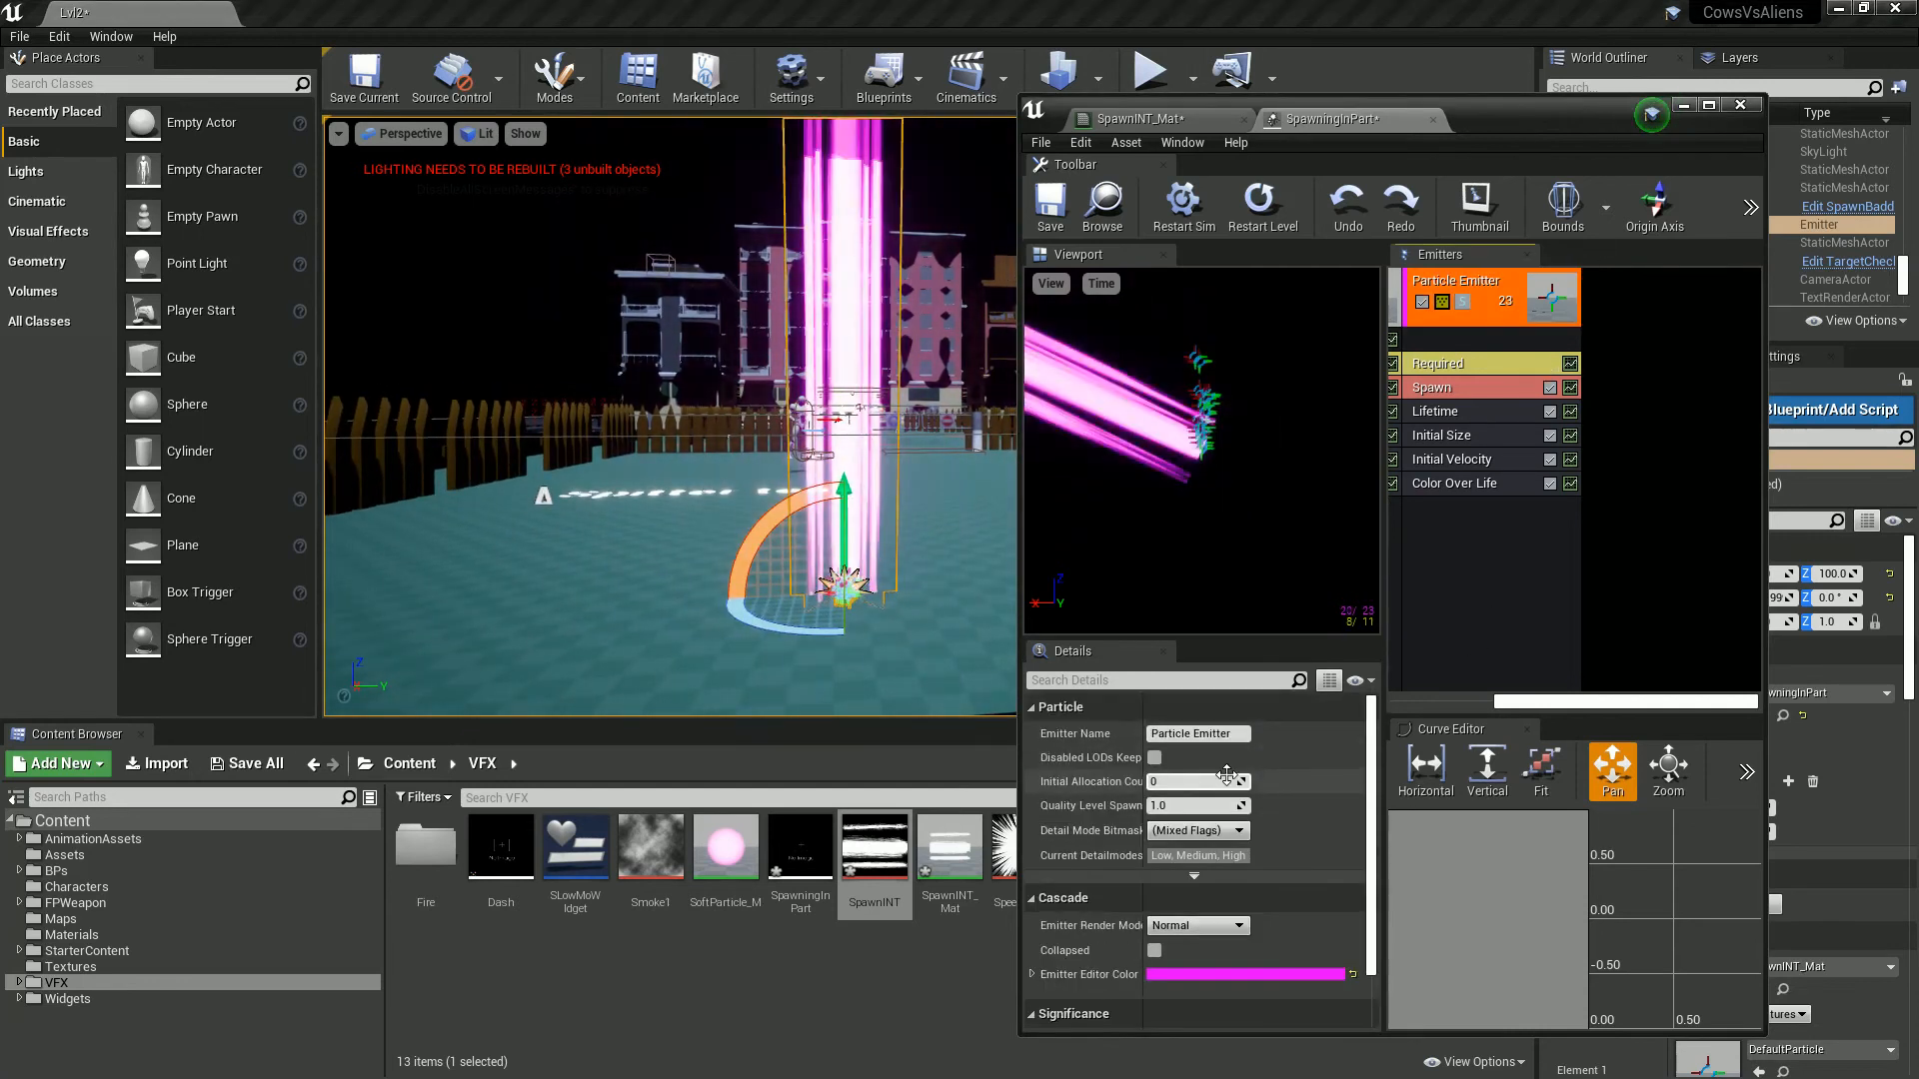
{"action": "left_click", "coordinate": [1451, 366]}
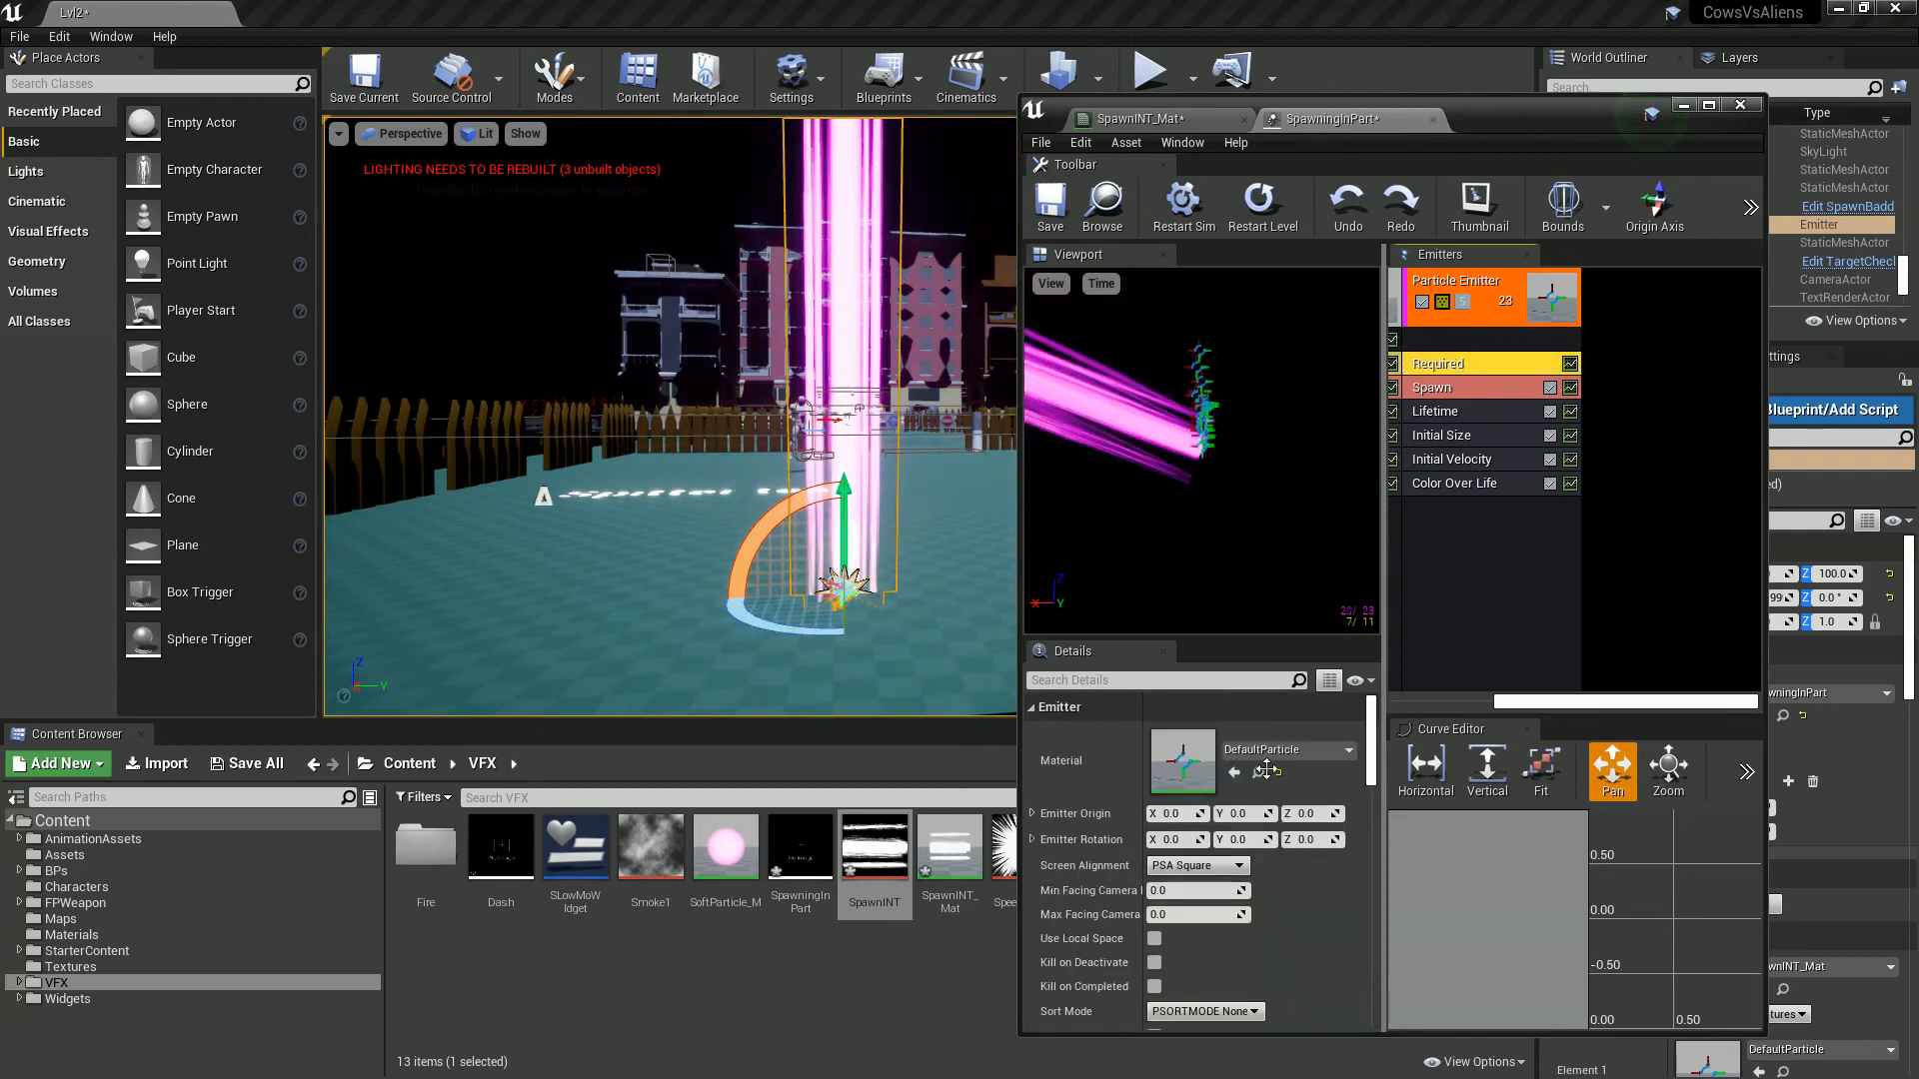
{"action": "left_click_drag", "start_coordinate": [717, 860], "coordinate": [1189, 769]}
{"action": "mouse_move", "coordinate": [839, 602]}
{"action": "right_mouse_down"}
{"action": "mouse_move", "coordinate": [828, 673]}
{"action": "mouse_move", "coordinate": [803, 606]}
{"action": "right_mouse_up"}
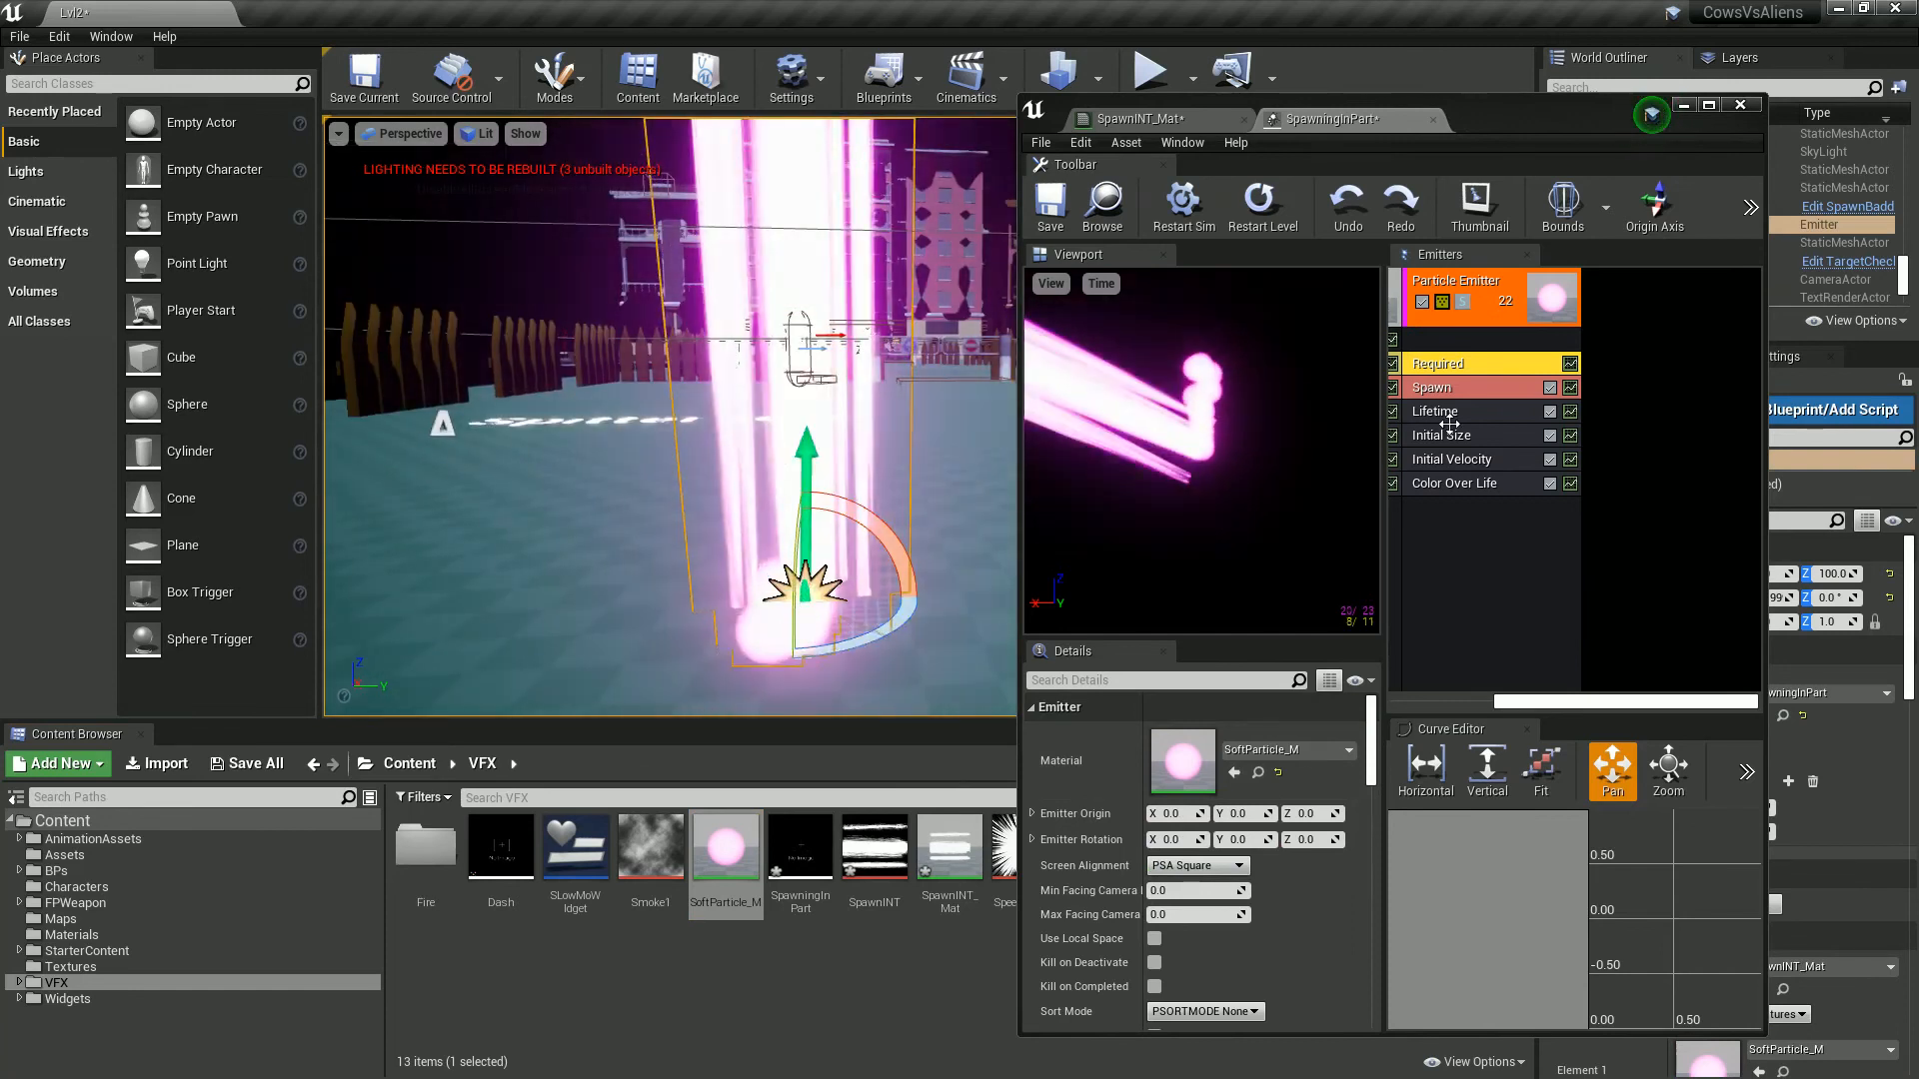
Step: Set the new emitter's Initial Size Max to 10 for X, Y and Z
{"action": "left_click", "coordinate": [1476, 439]}
{"action": "left_click", "coordinate": [1174, 784]}
{"action": "type", "text": "10"}
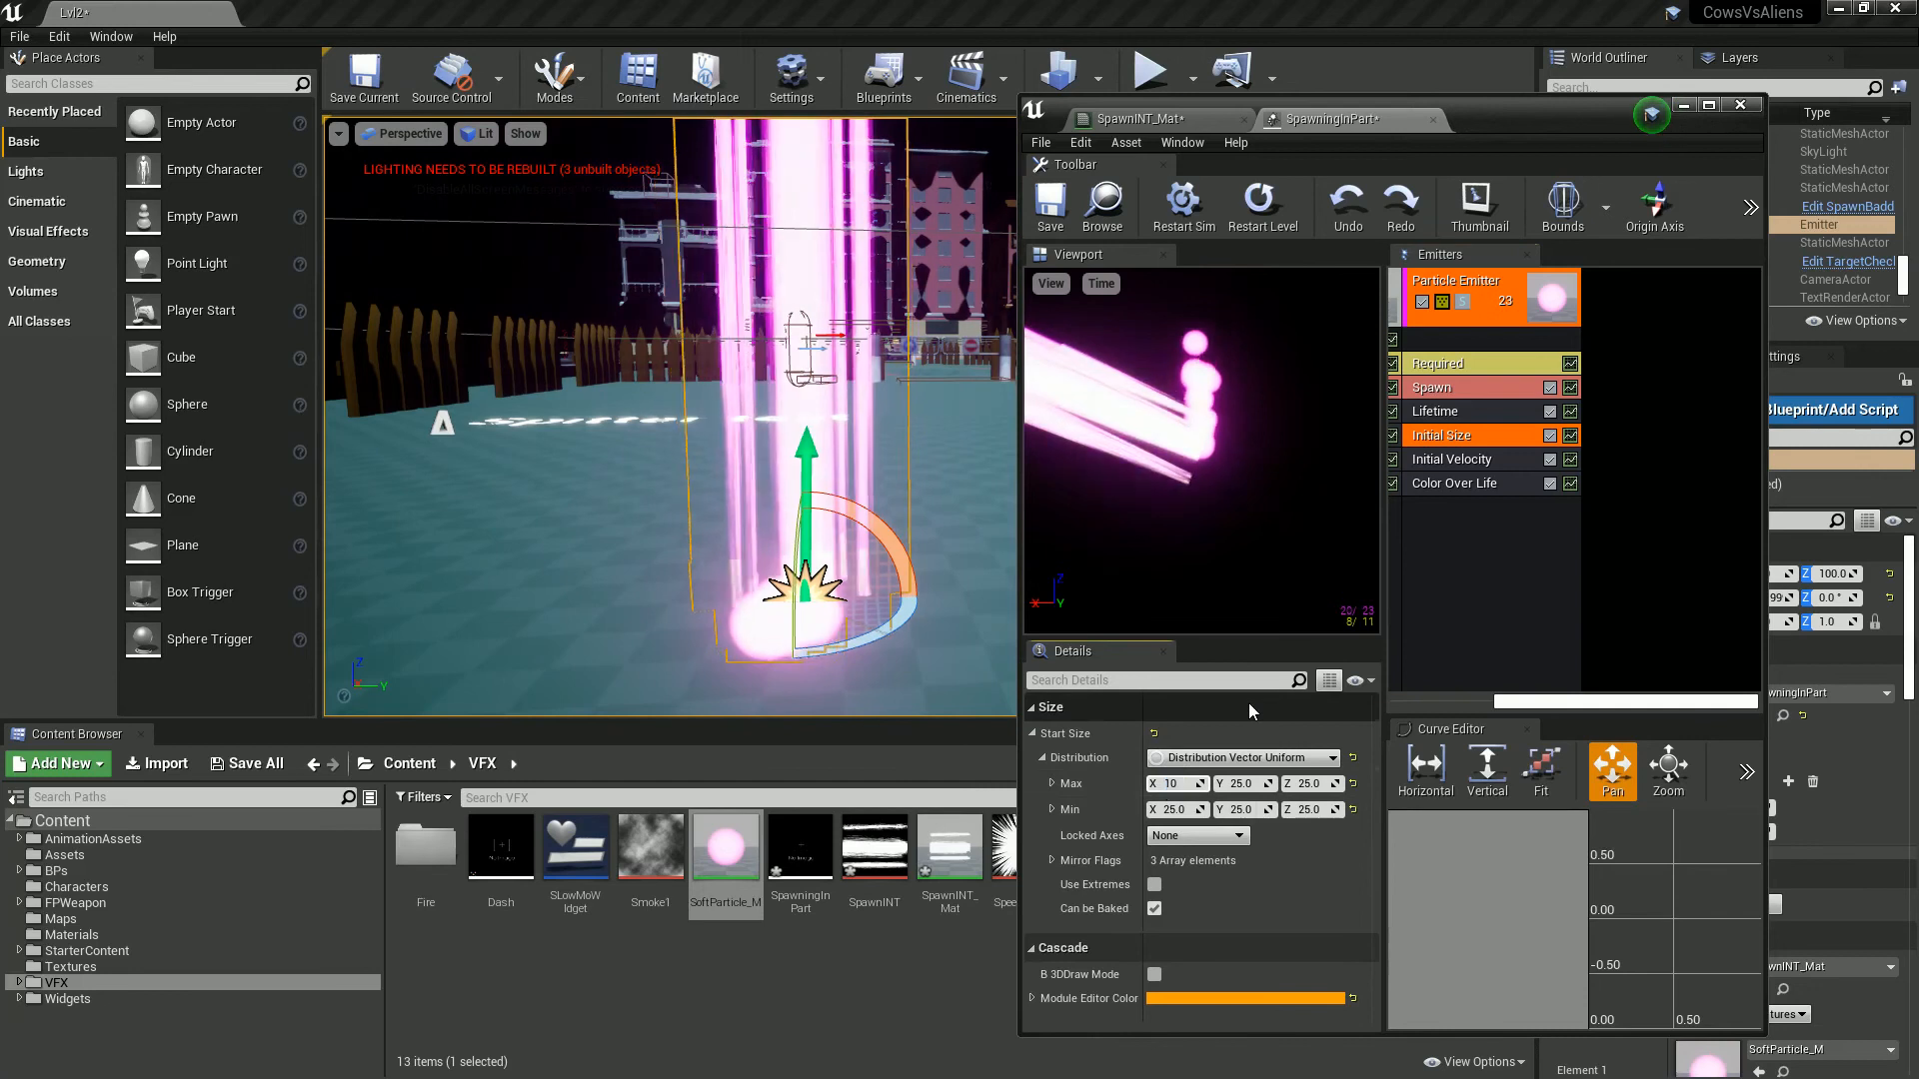
{"action": "key", "text": "Tab"}
{"action": "type", "text": "10"}
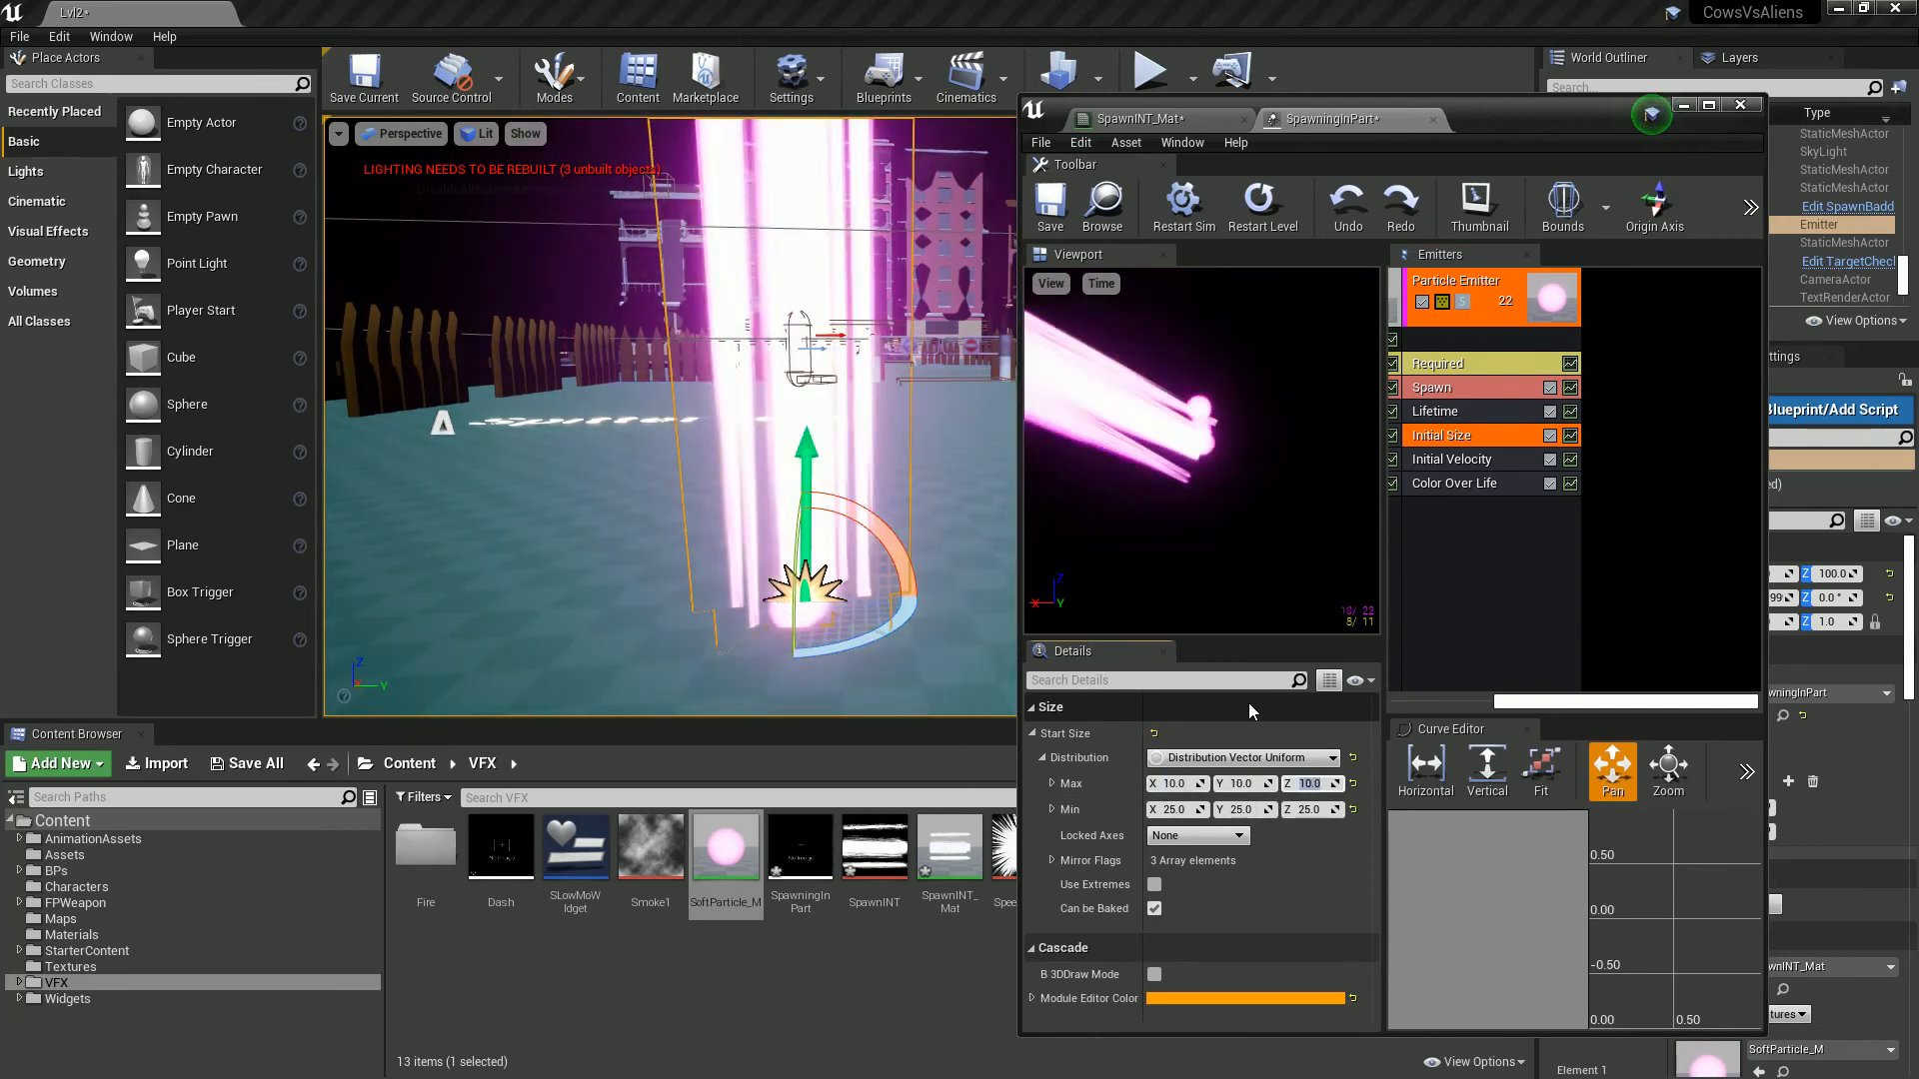
Step: Add a Cylinder location module to the new emitter and look through its settings
{"action": "right_click", "coordinate": [1498, 510]}
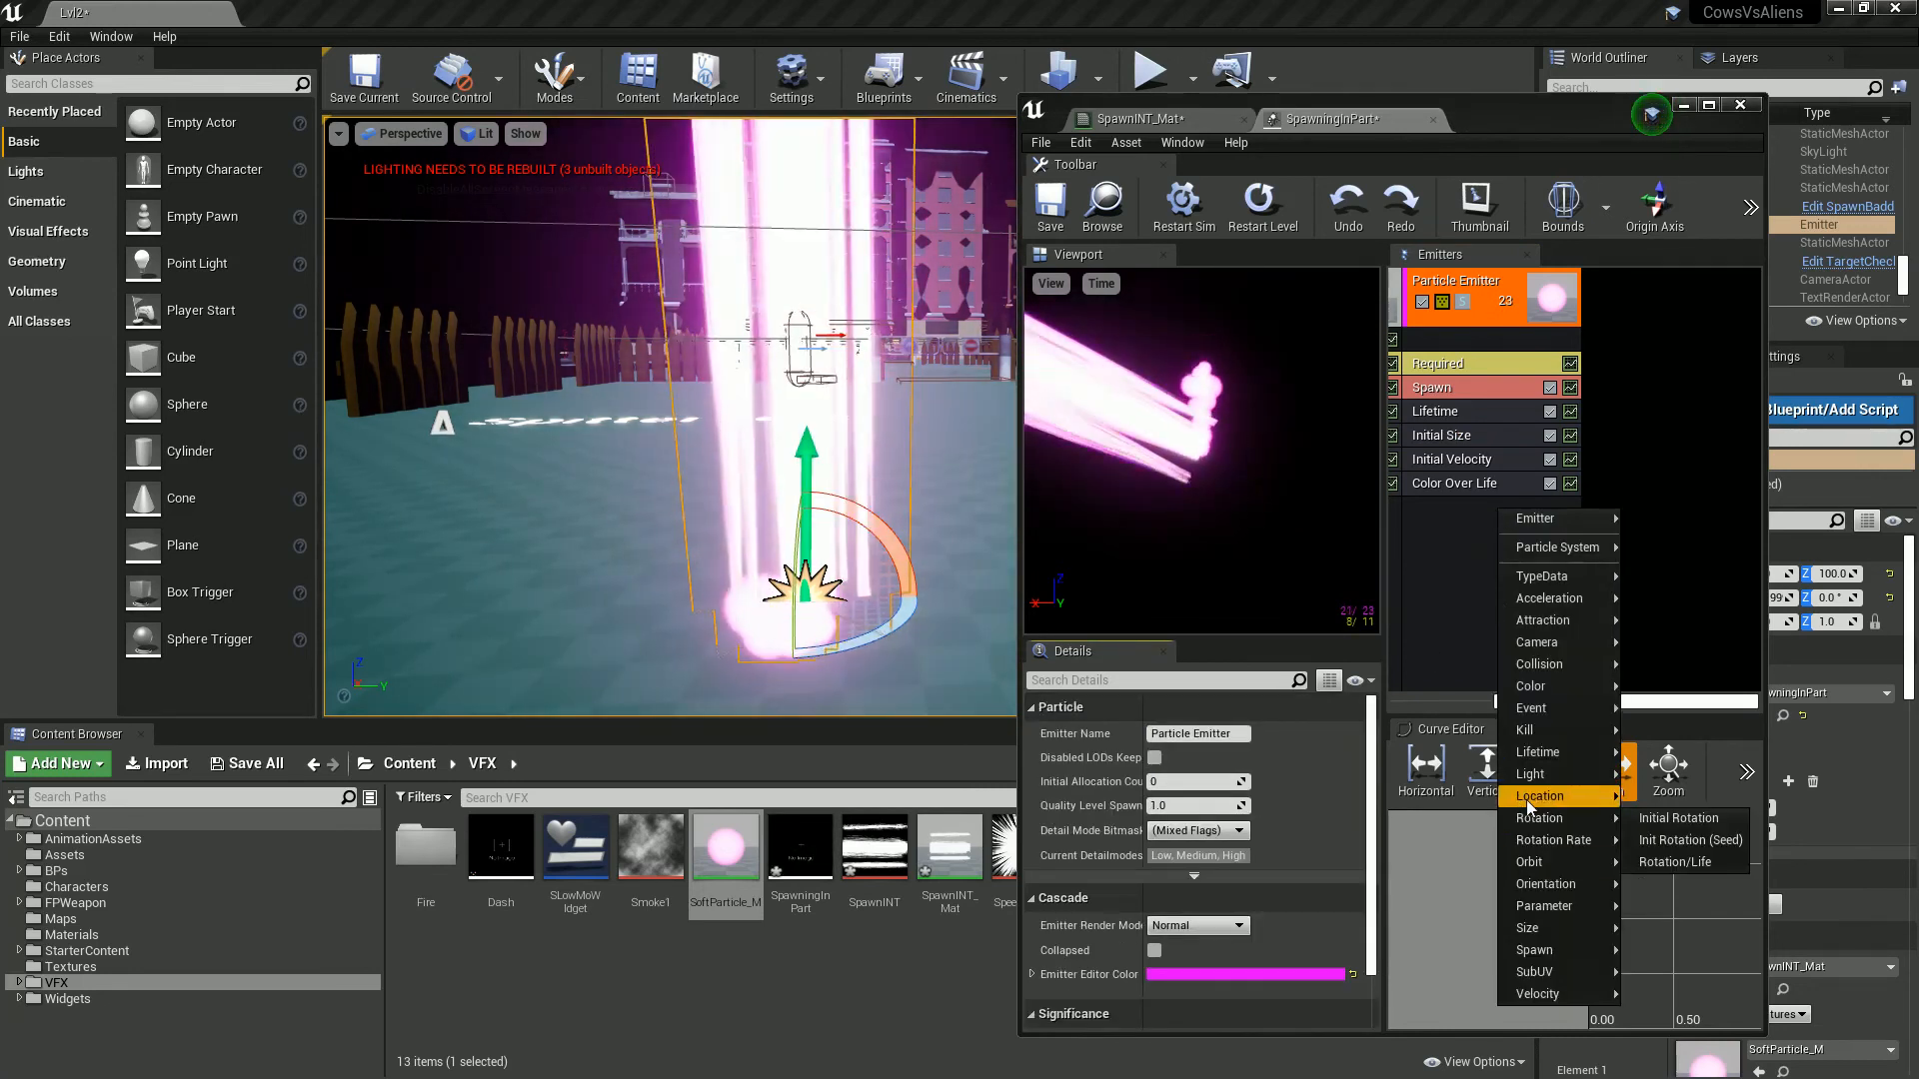
{"action": "mouse_move", "coordinate": [1581, 799]}
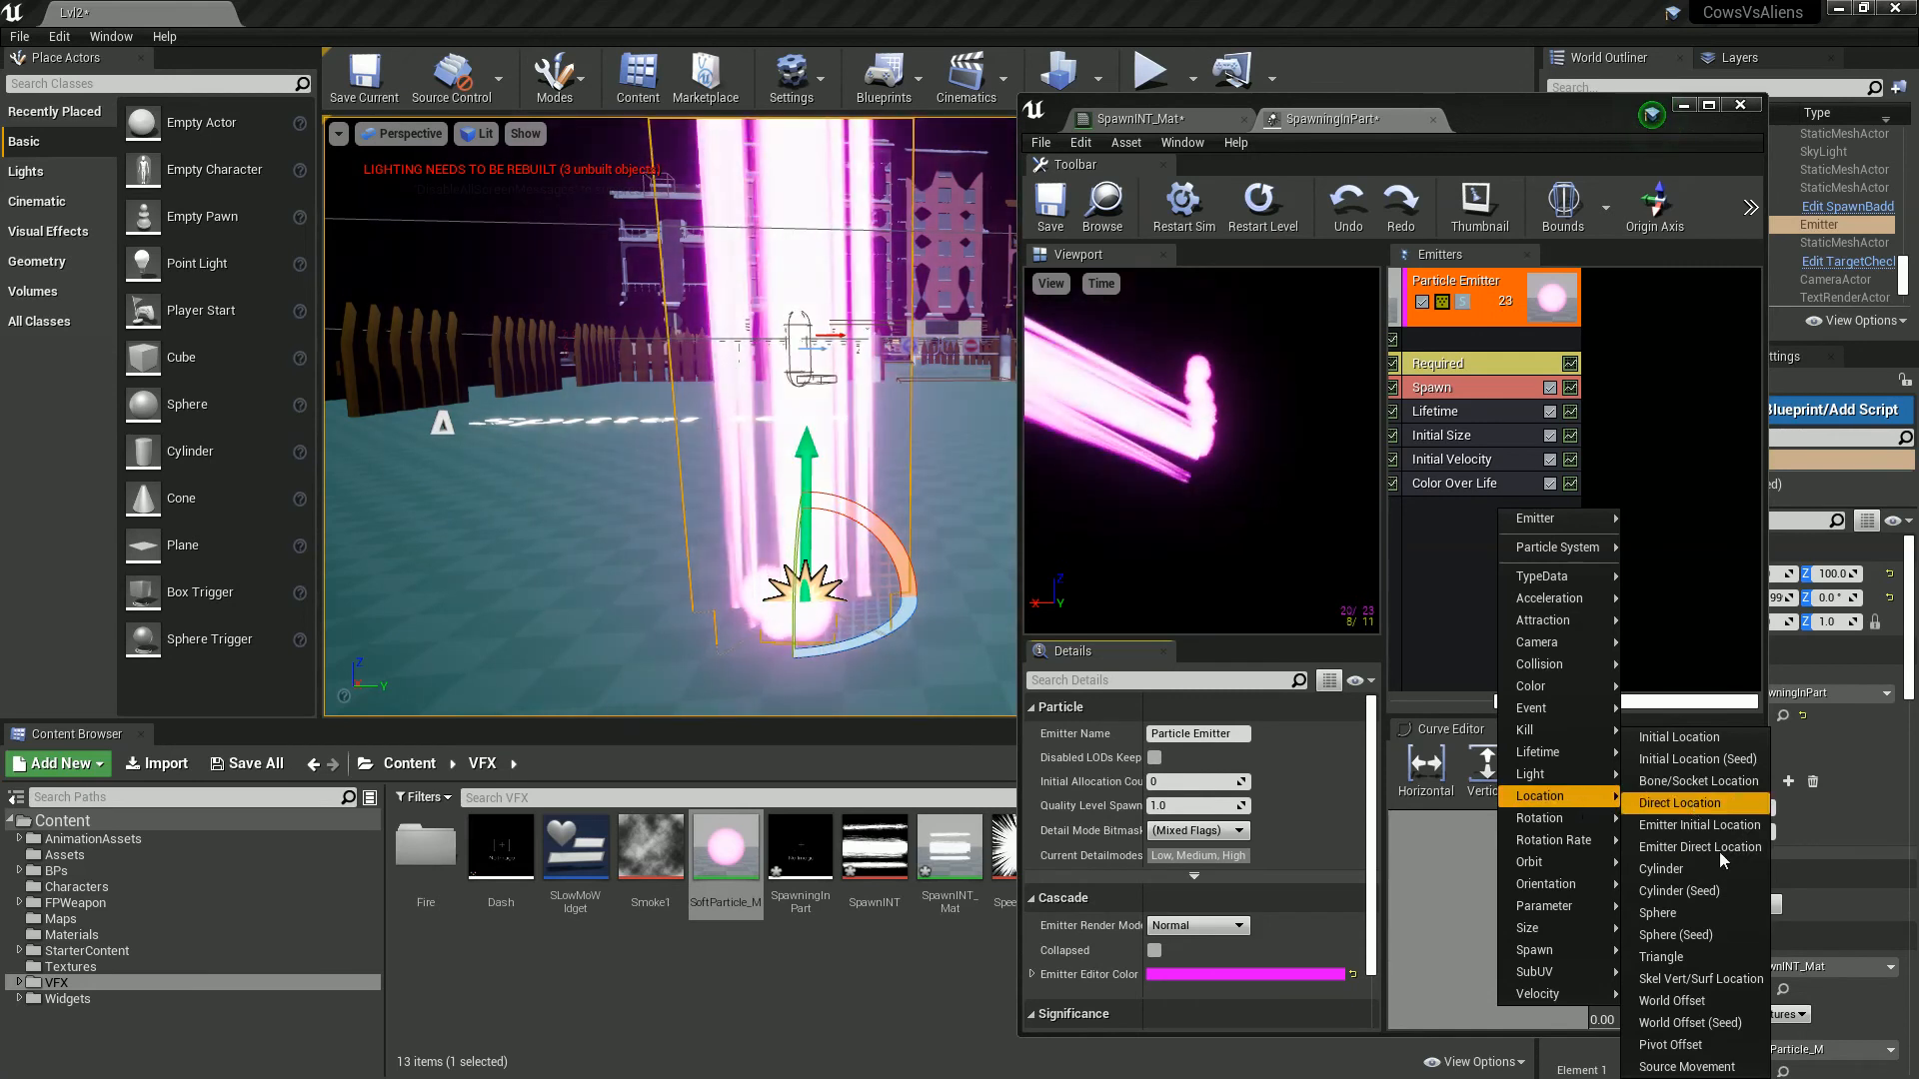
{"action": "left_click", "coordinate": [1699, 863]}
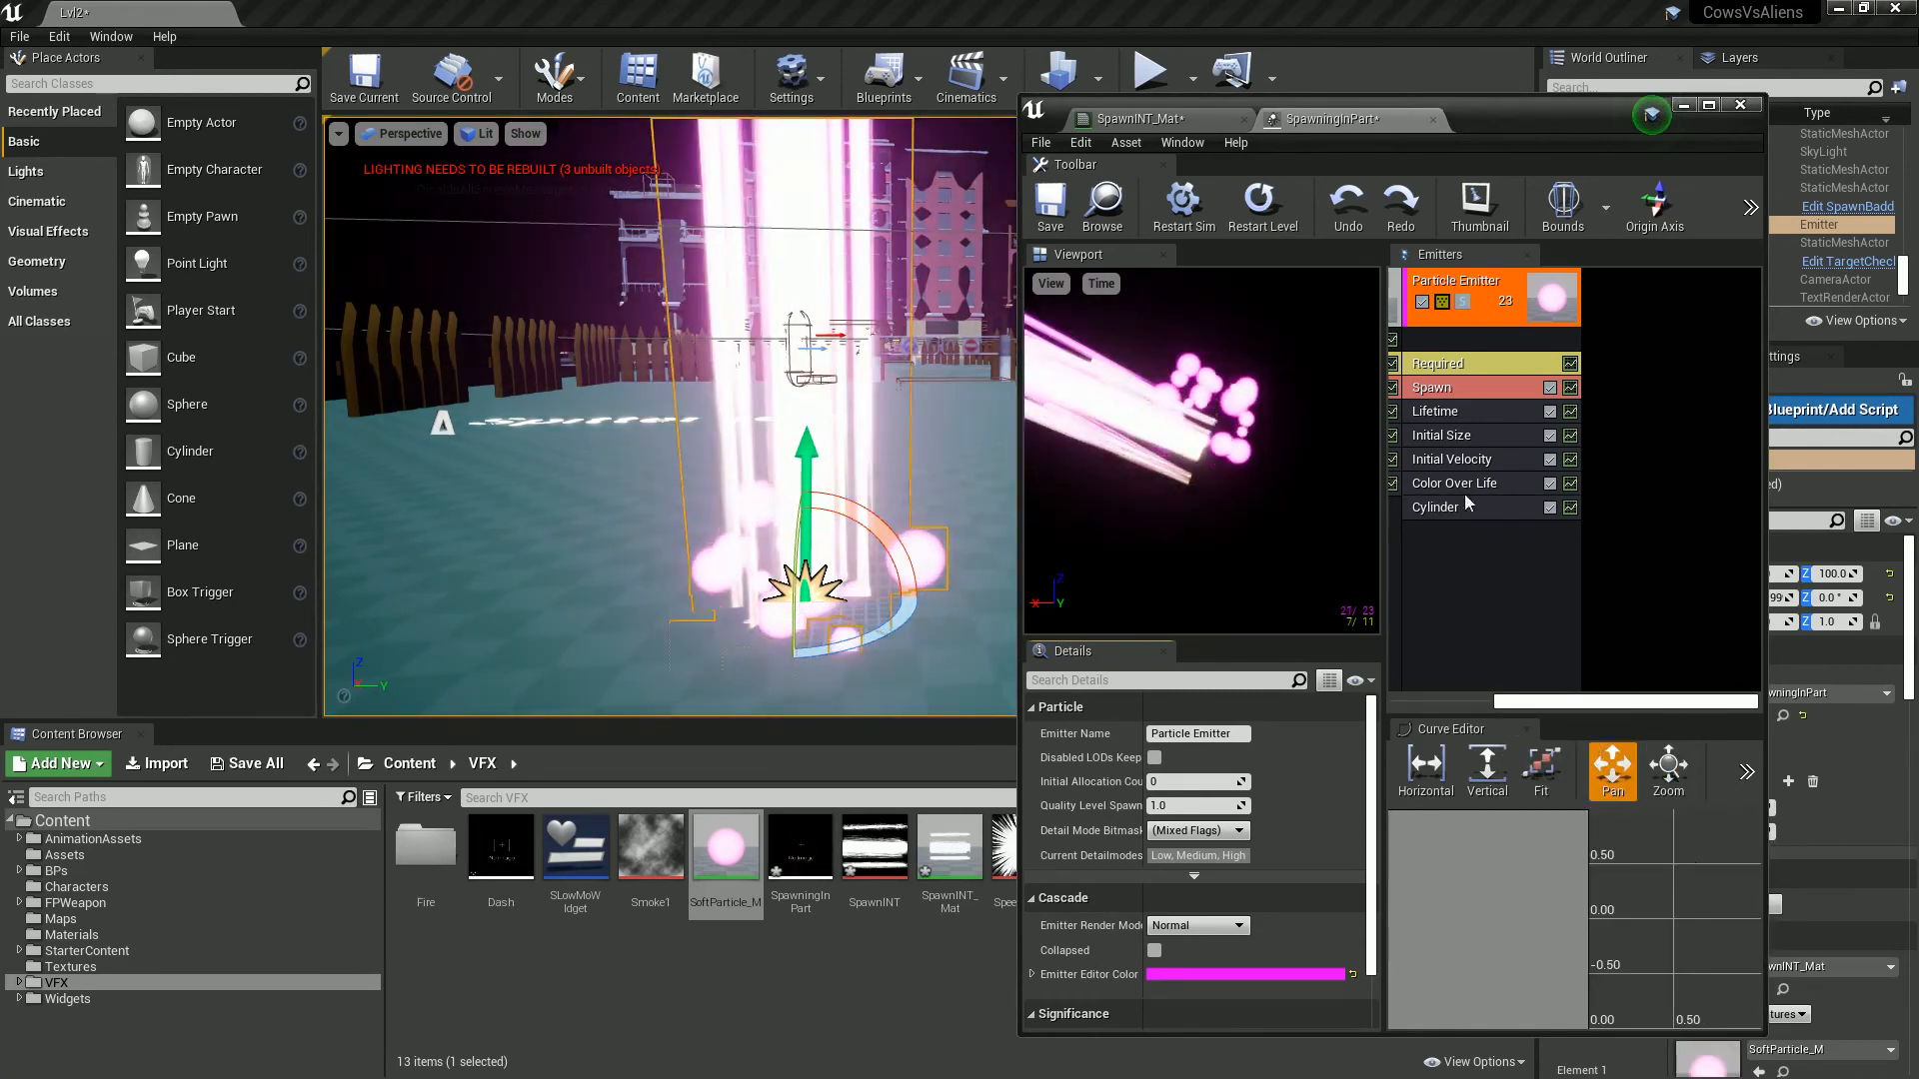
{"action": "left_click", "coordinate": [1467, 507]}
{"action": "scroll", "coordinate": [1293, 832], "scroll_direction": "down", "scroll_amount": 3}
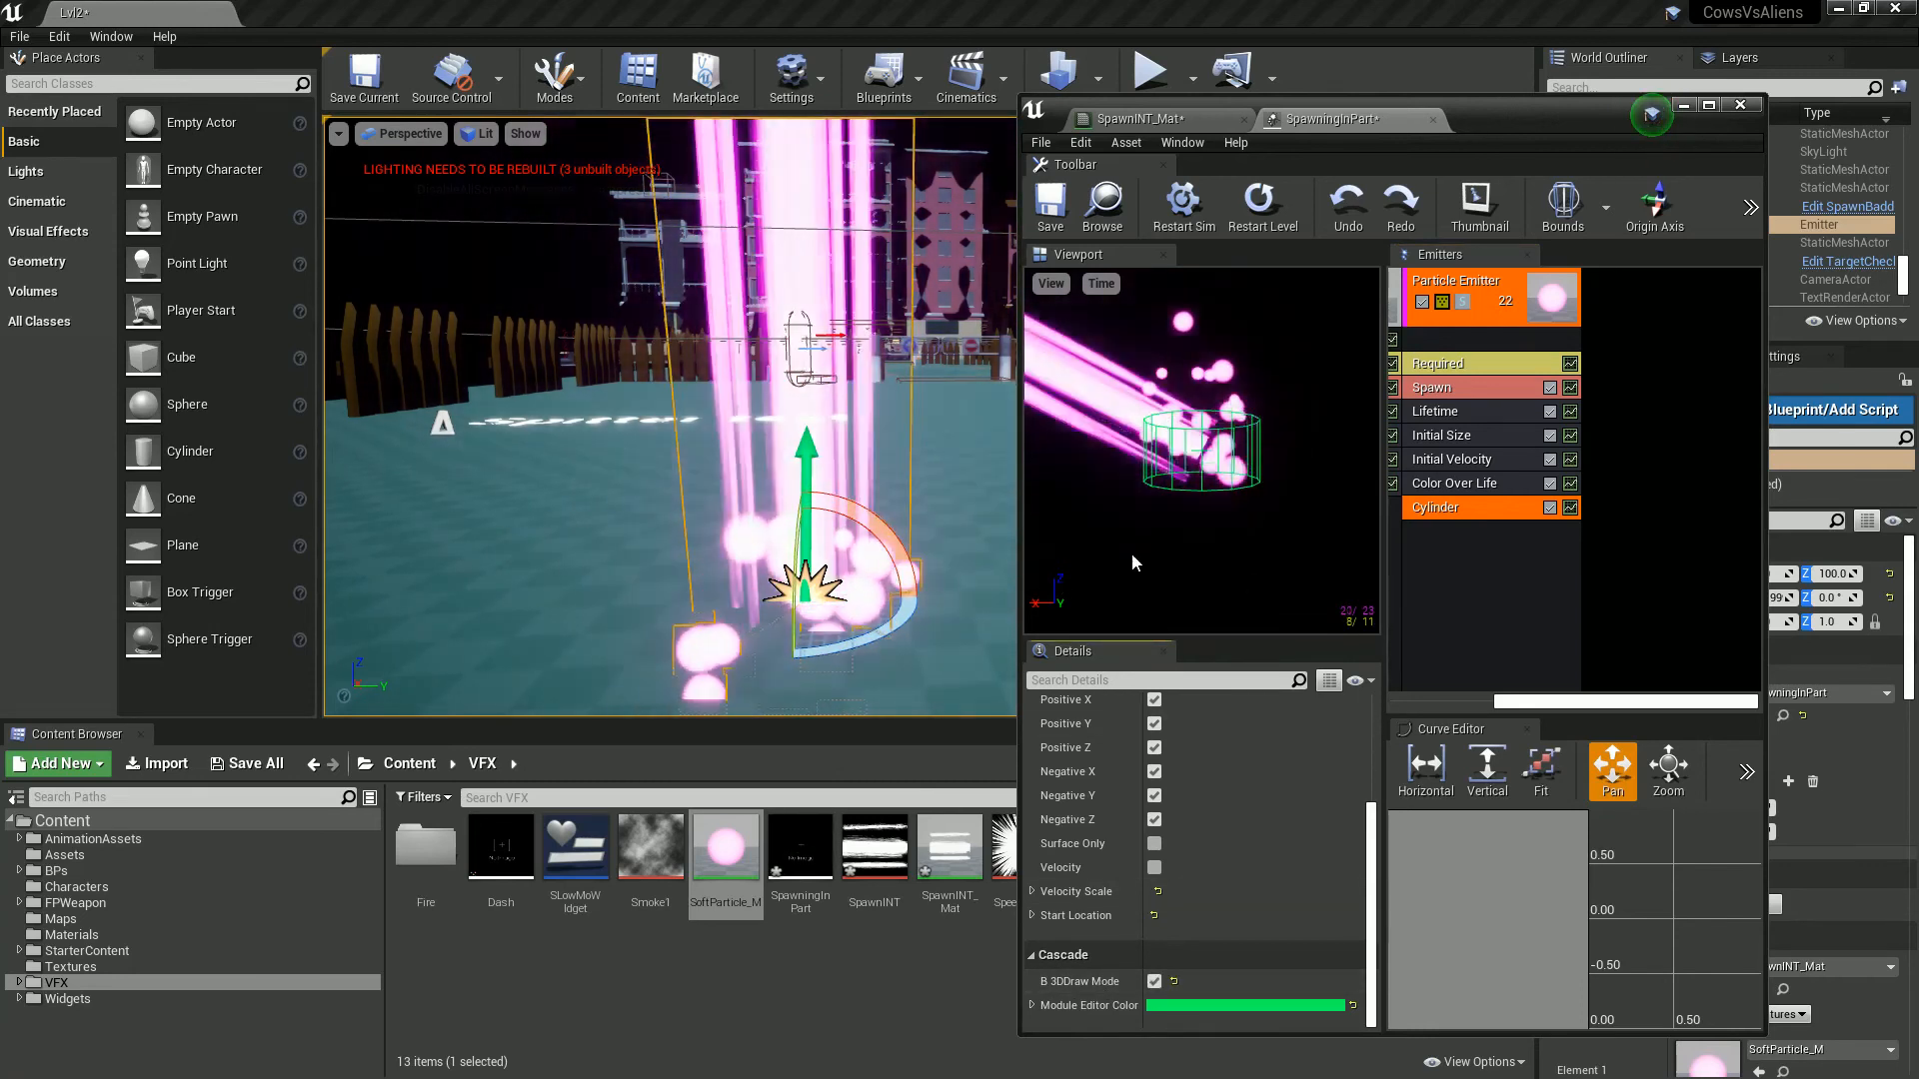
Step: Add a Size By Life module to the soft particle emitter
{"action": "right_click", "coordinate": [1453, 561]}
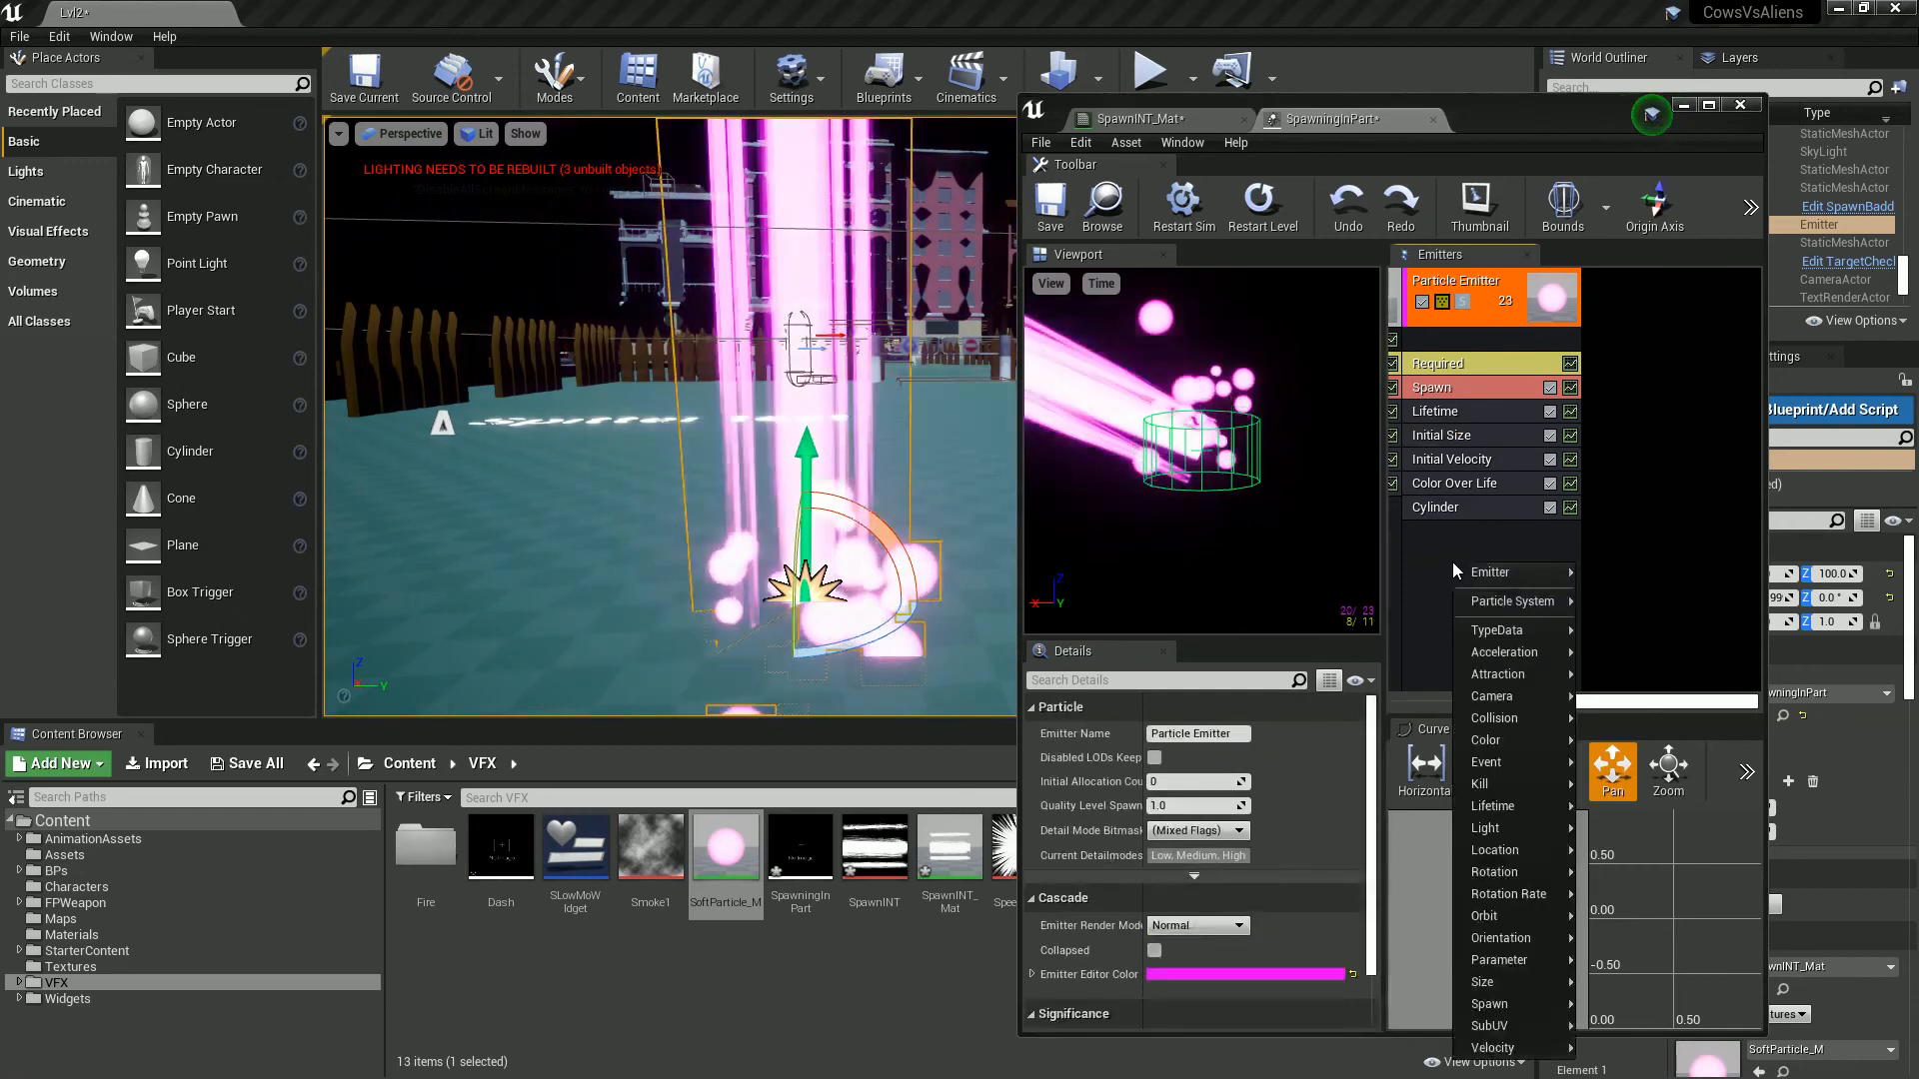
{"action": "mouse_move", "coordinate": [1533, 980]}
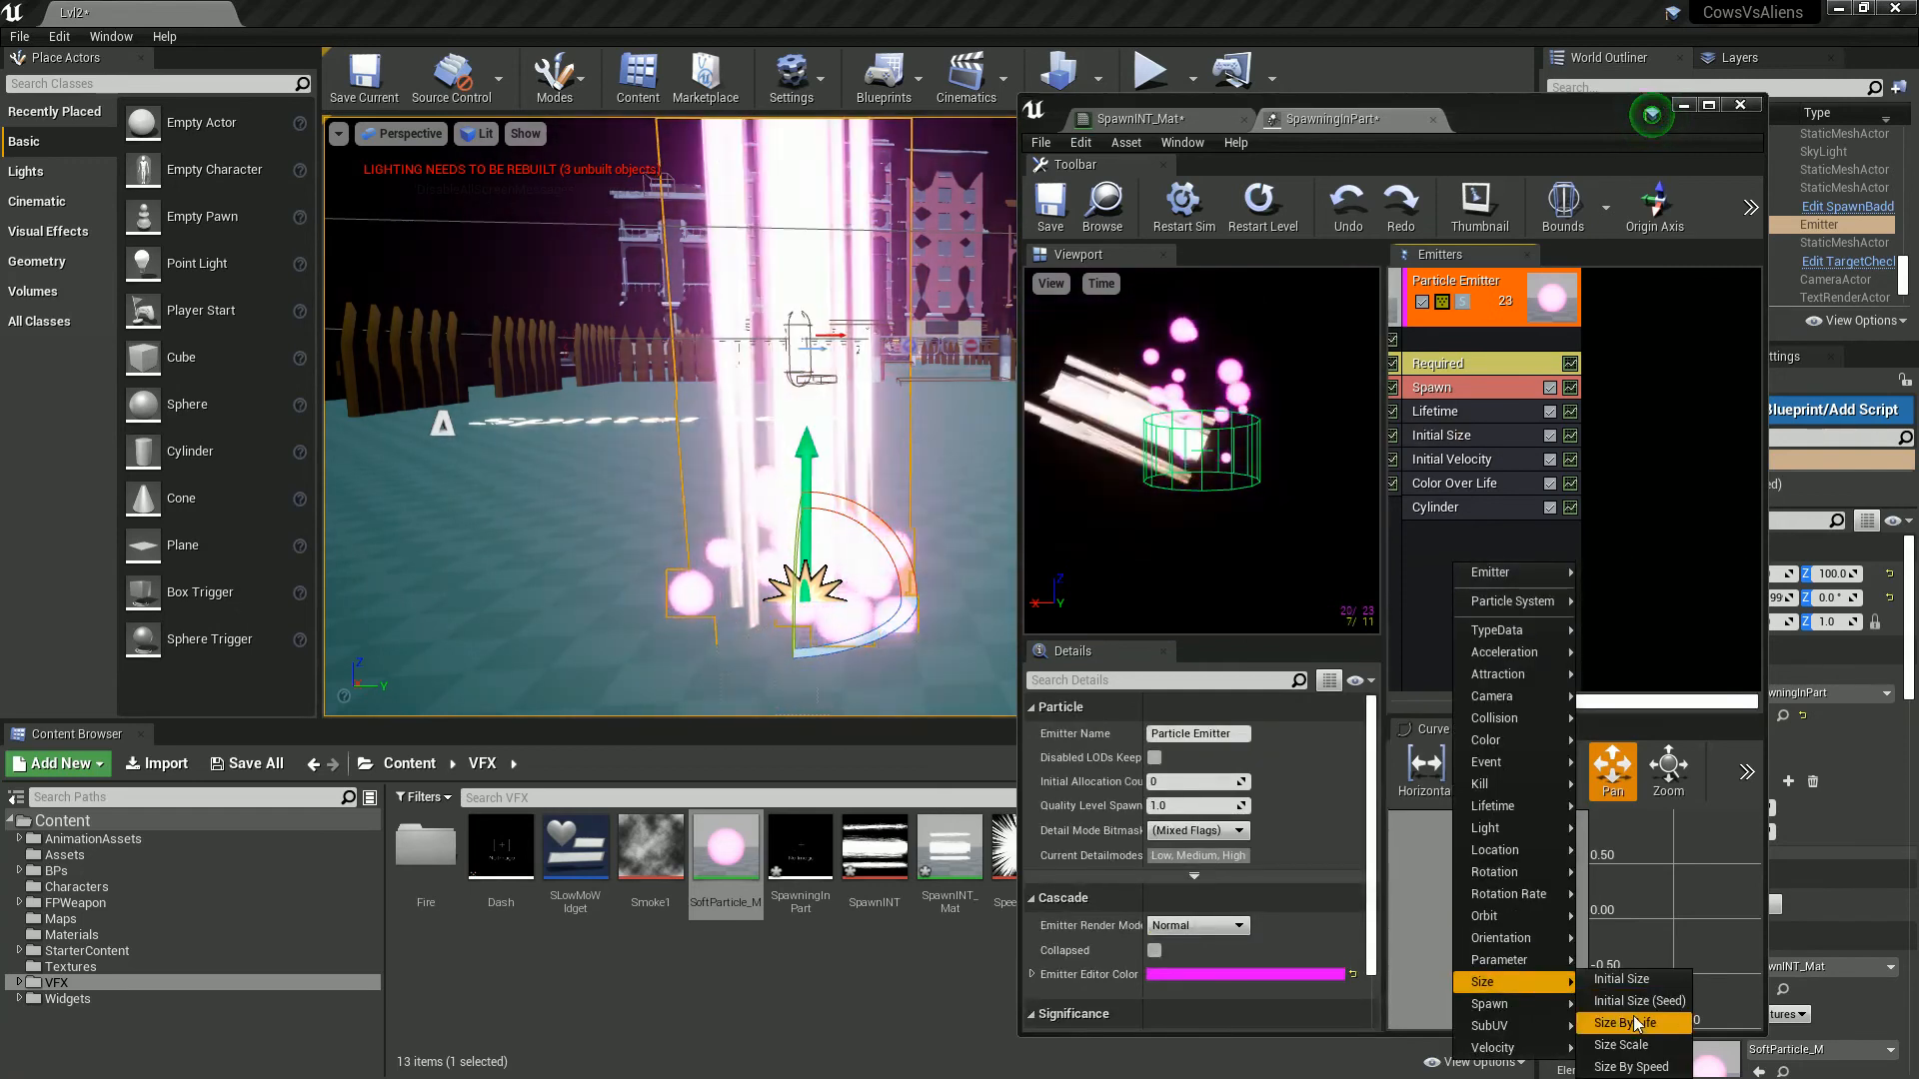
{"action": "left_click", "coordinate": [1634, 1021]}
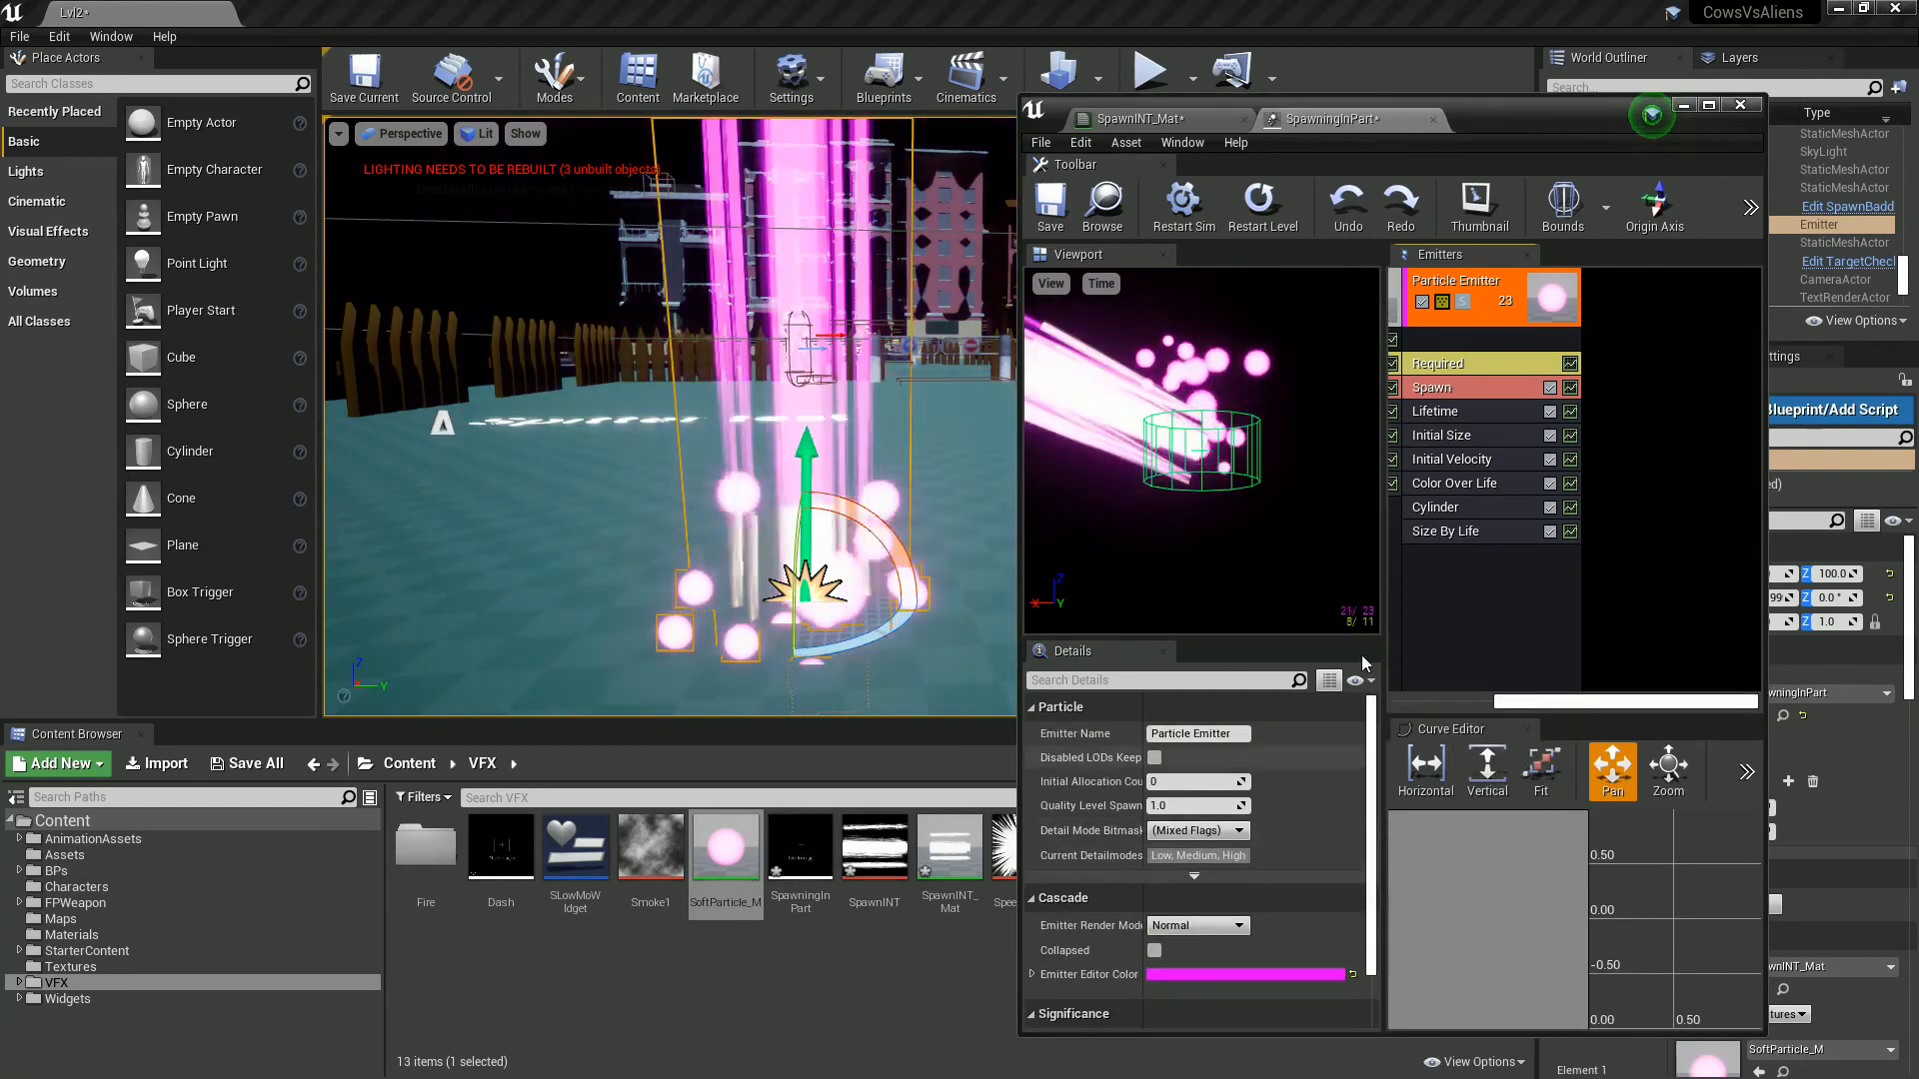
Step: Set the Out Val of the Size By Life curve's second point to 0.2 for X, Y and Z
{"action": "left_click", "coordinate": [1457, 529]}
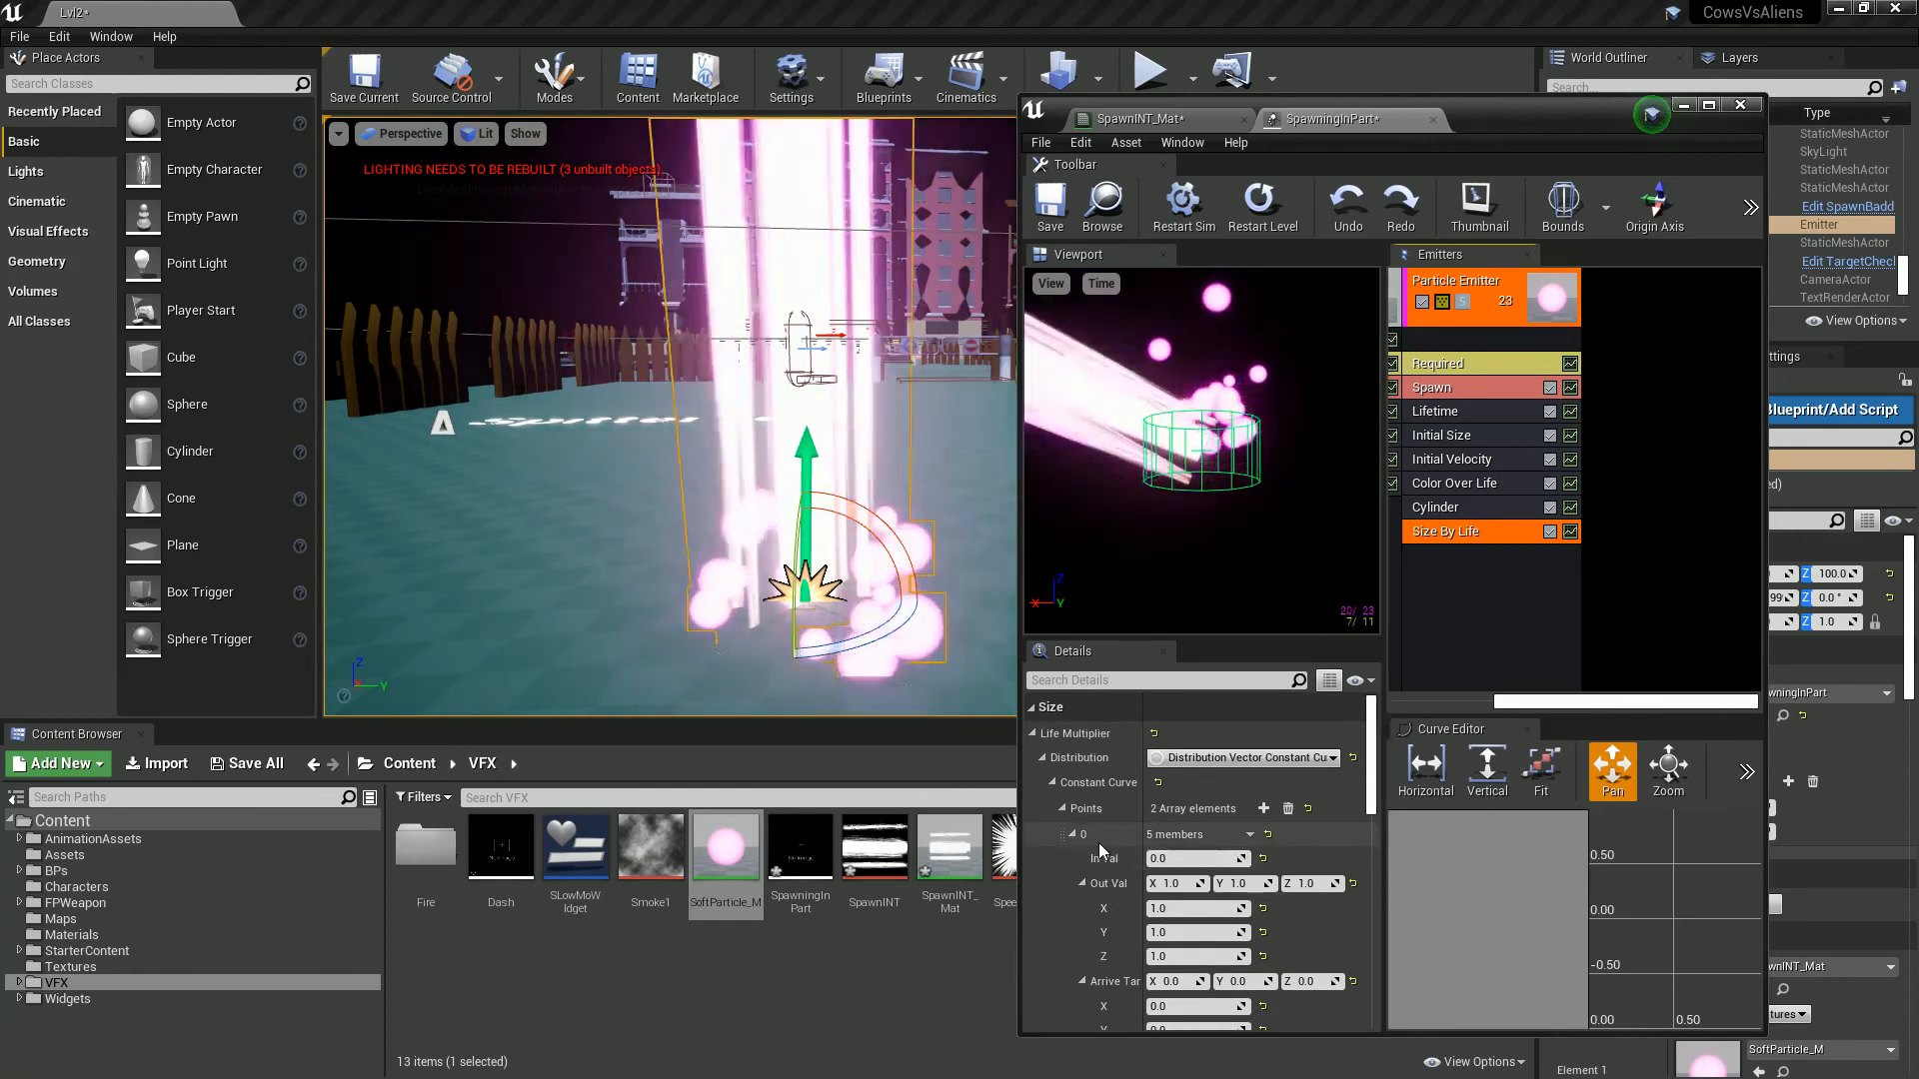
{"action": "scroll", "coordinate": [1099, 850], "scroll_direction": "down", "scroll_amount": 5}
{"action": "scroll", "coordinate": [1129, 869], "scroll_direction": "down", "scroll_amount": 2}
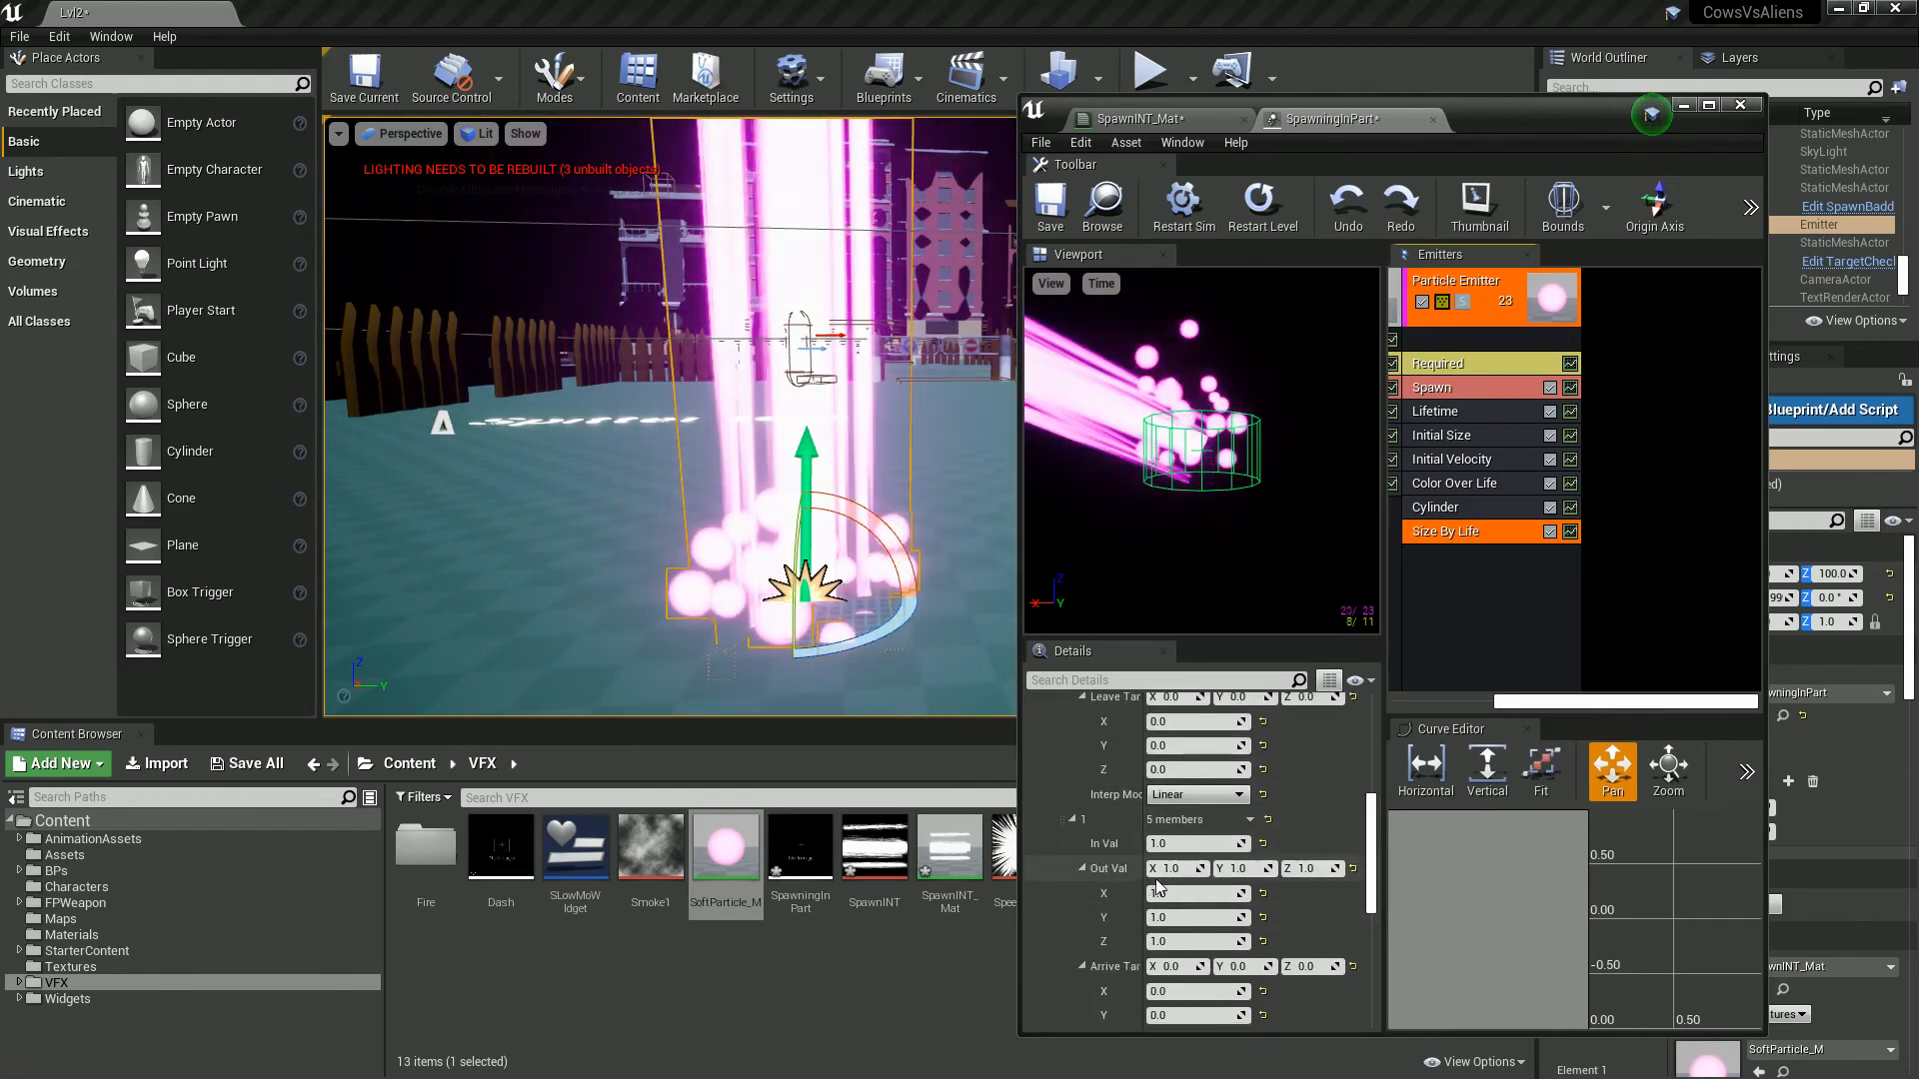
{"action": "left_click", "coordinate": [1172, 868]}
{"action": "type", "text": "0.2"}
{"action": "key", "text": "Tab"}
{"action": "type", "text": "0.2"}
{"action": "key", "text": "Tab"}
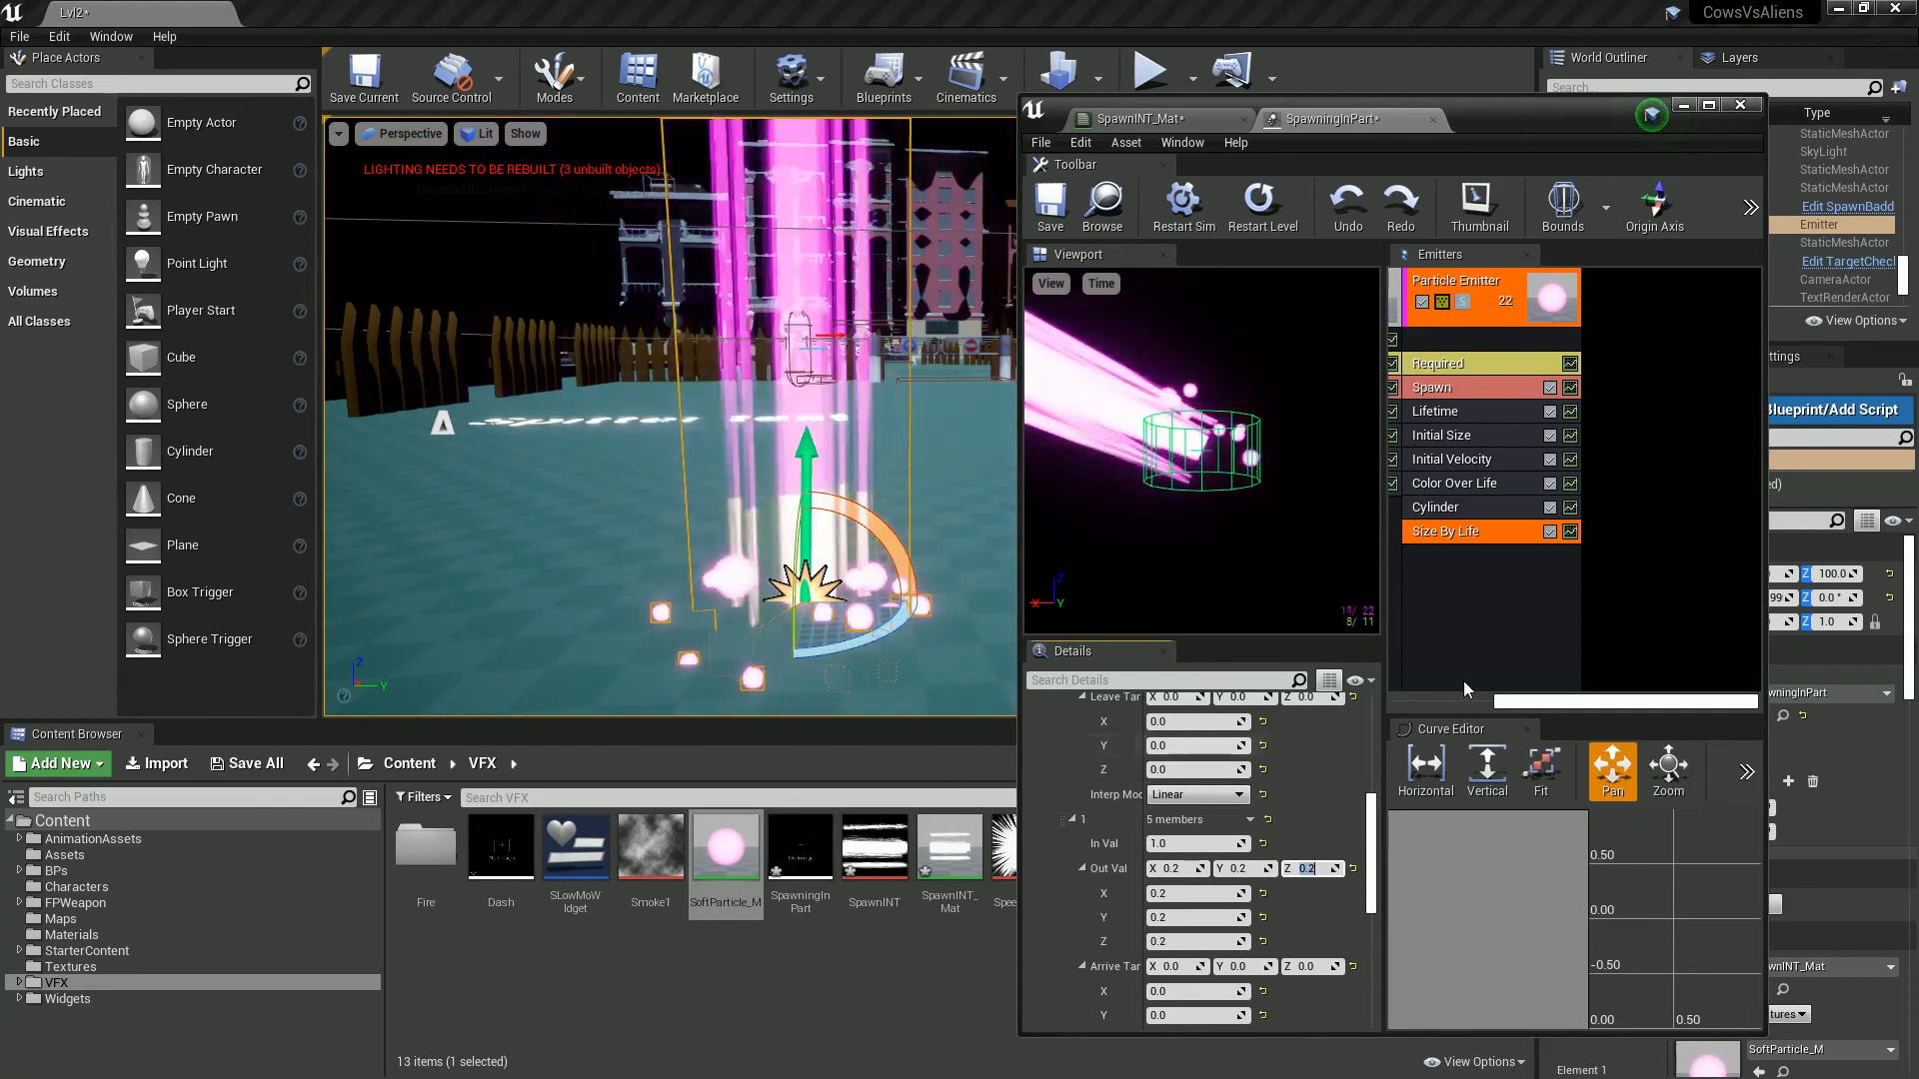
Step: Set the Initial Velocity module's Max Z to 300 and Min Z to 100
{"action": "left_click", "coordinate": [1465, 601]}
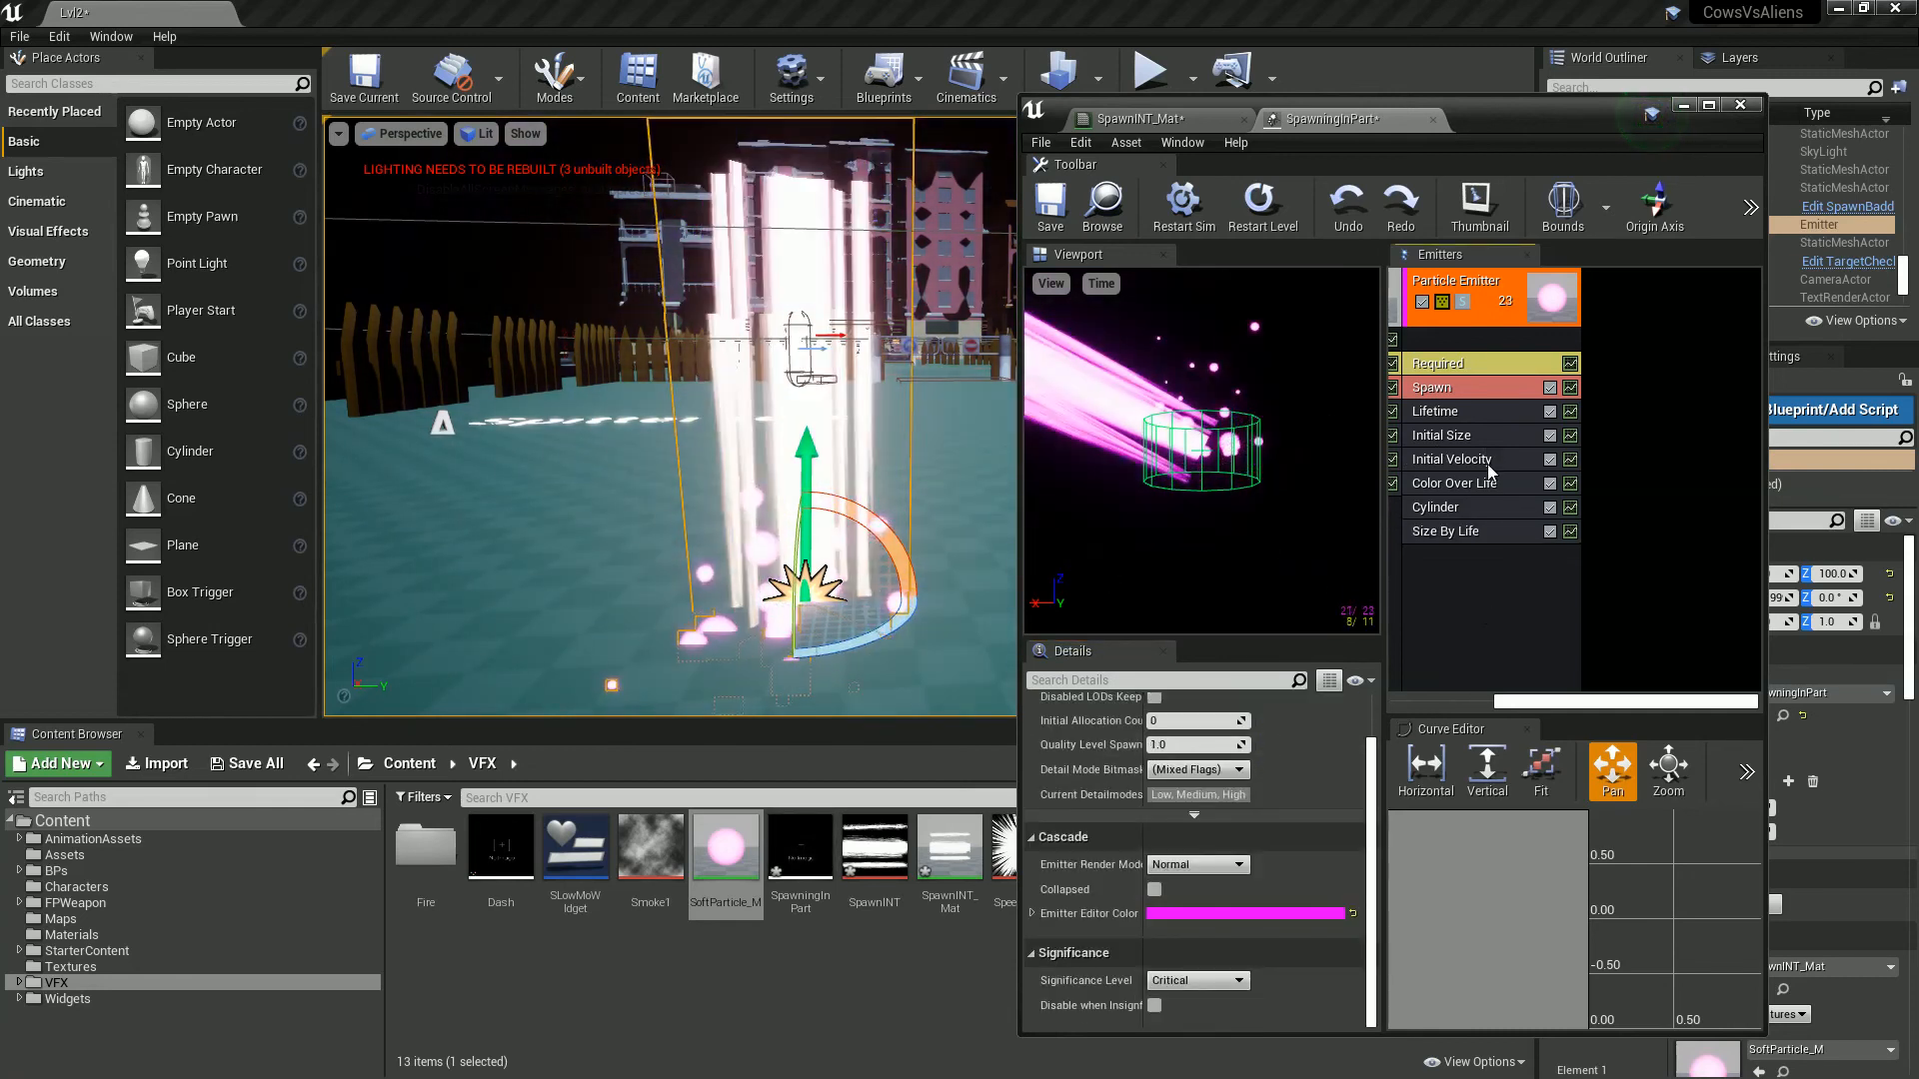
{"action": "left_click", "coordinate": [1444, 459]}
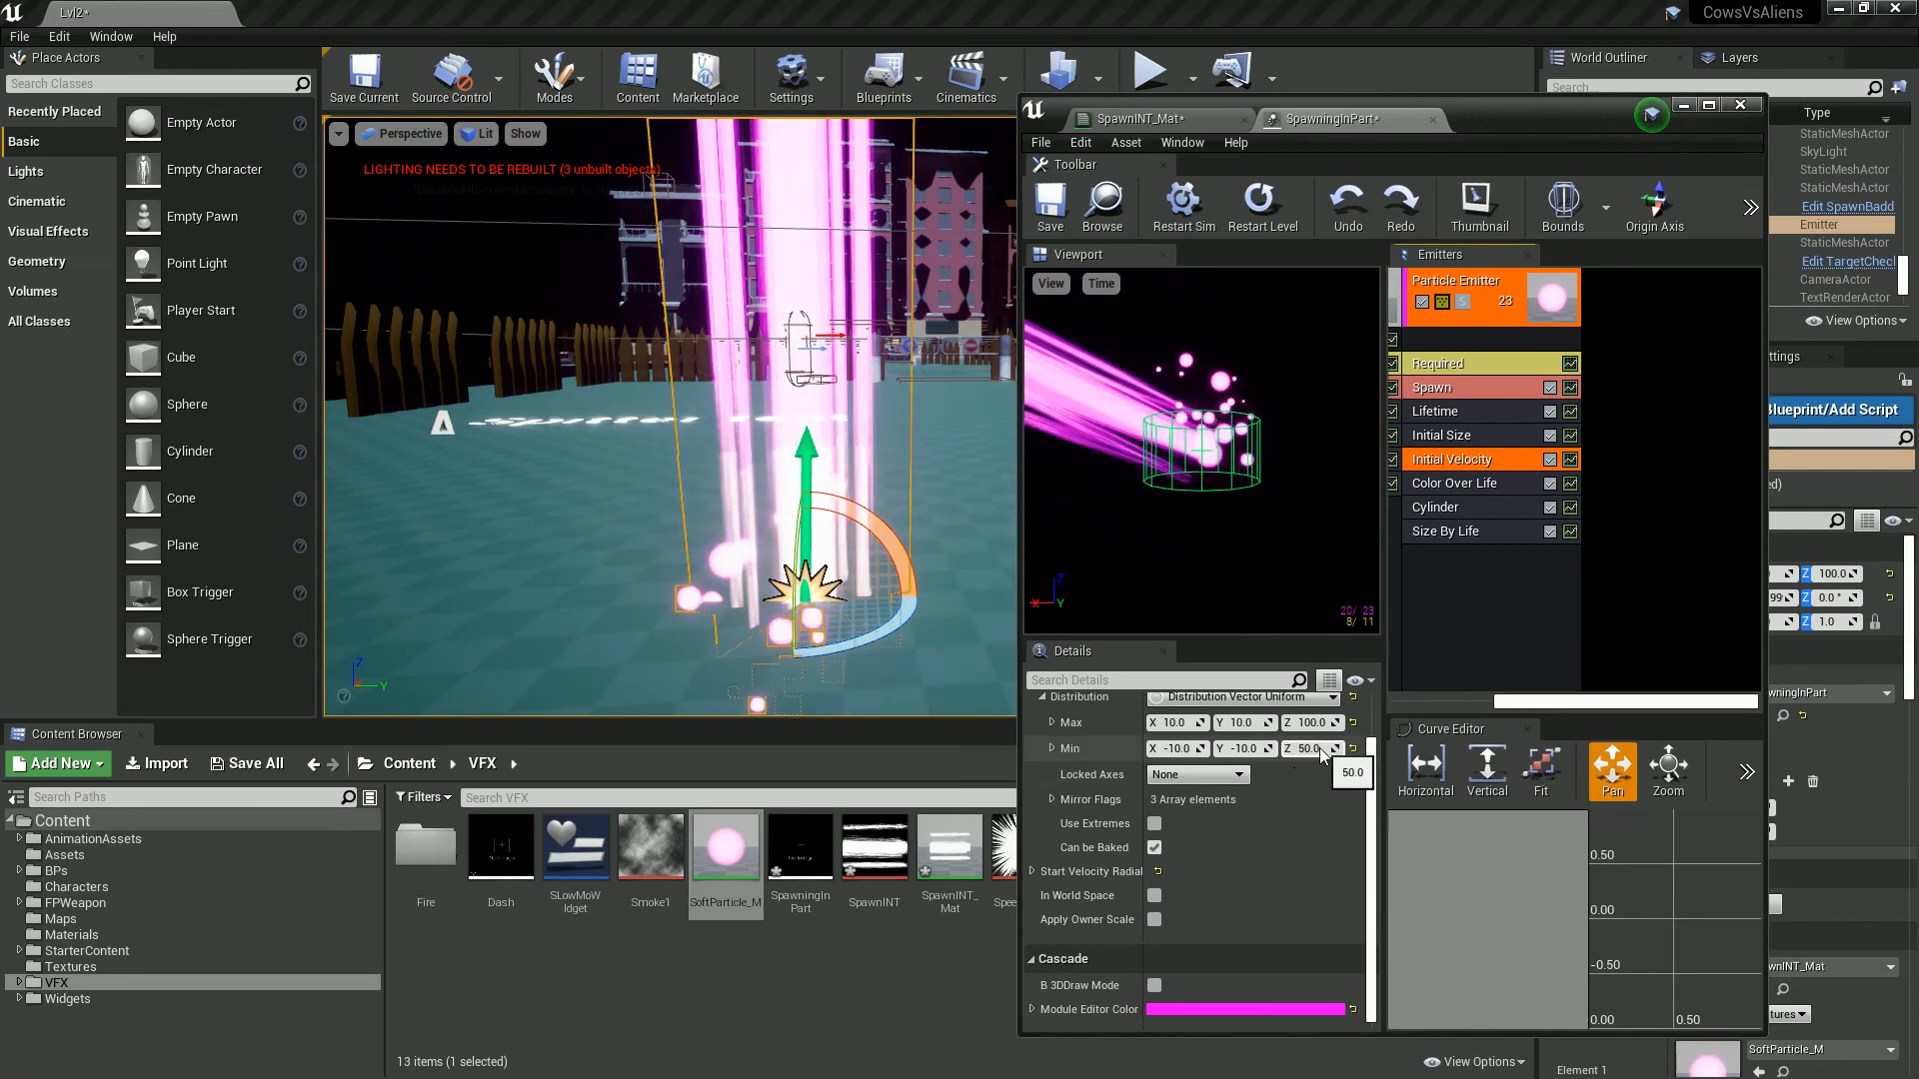
{"action": "left_click", "coordinate": [1334, 717]}
{"action": "type", "text": "300"}
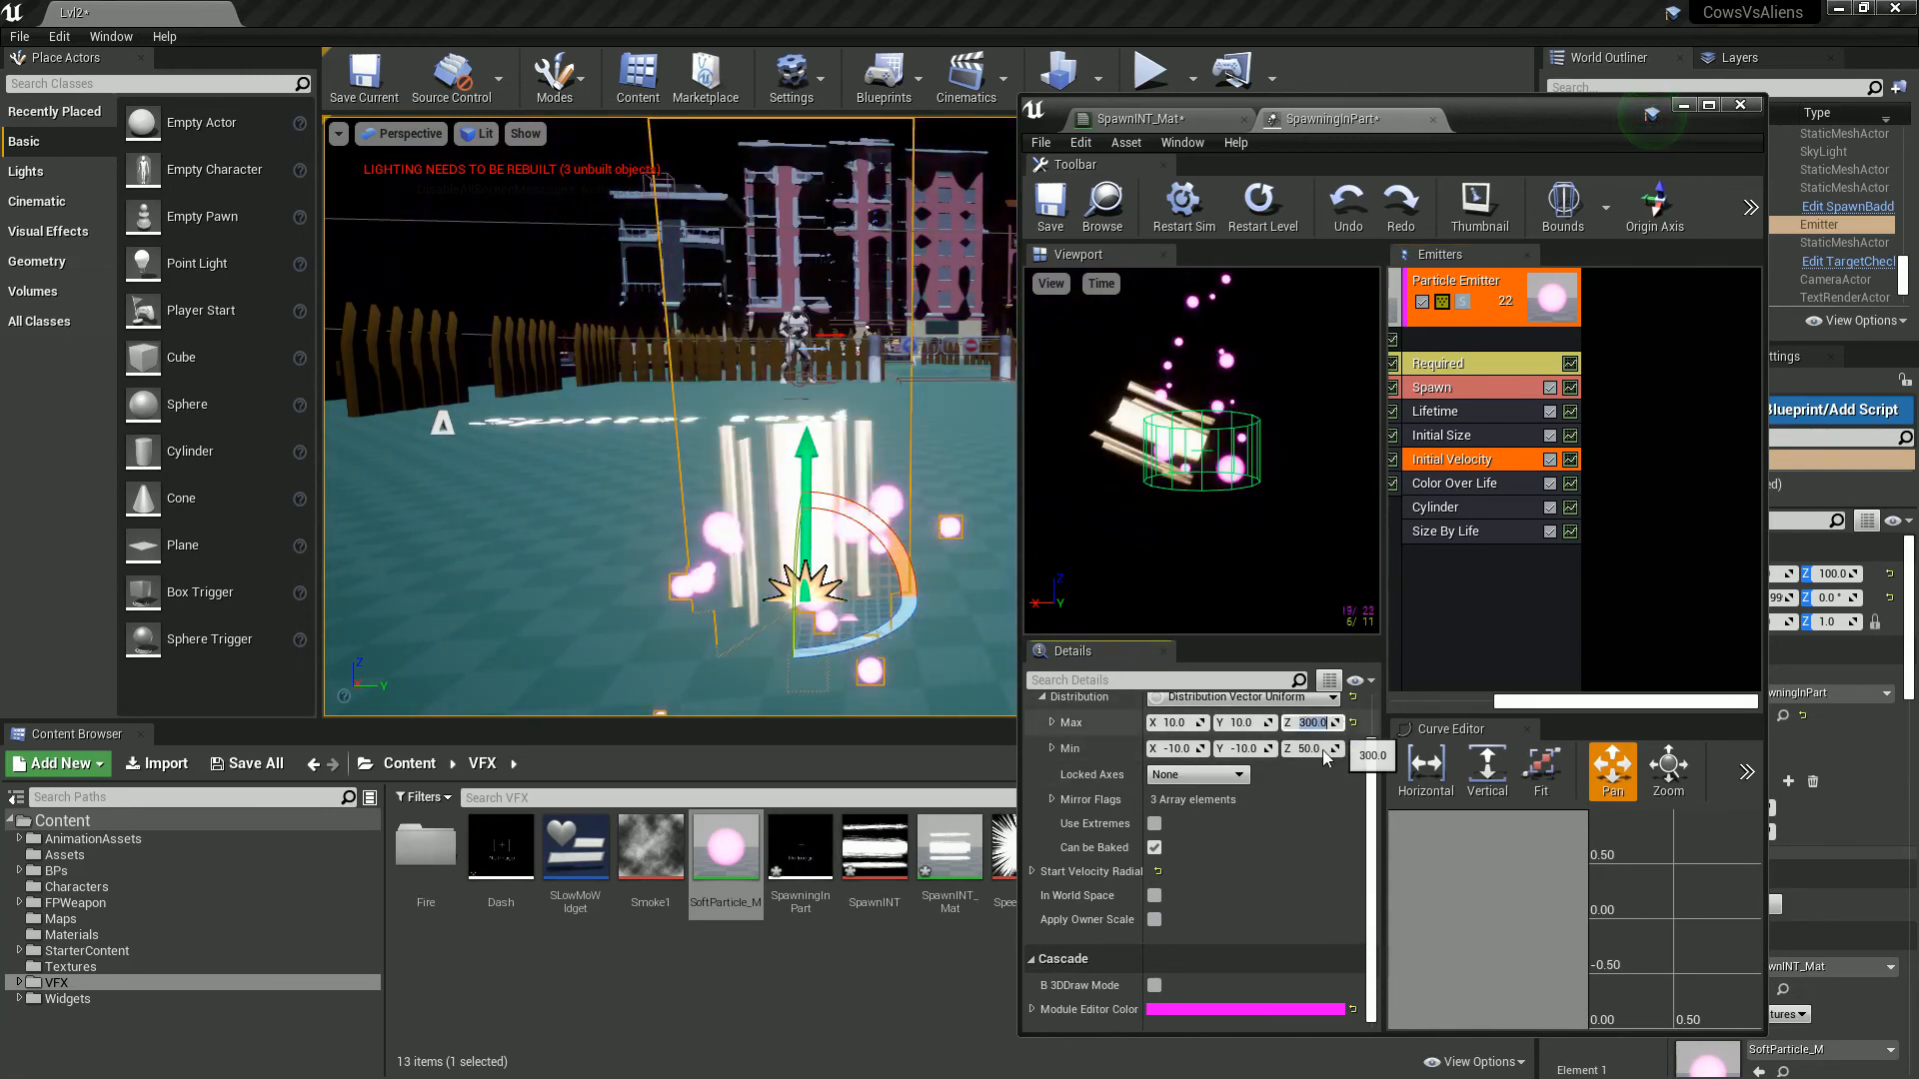
{"action": "left_click", "coordinate": [1313, 749]}
{"action": "type", "text": "300"}
{"action": "key", "text": "Return"}
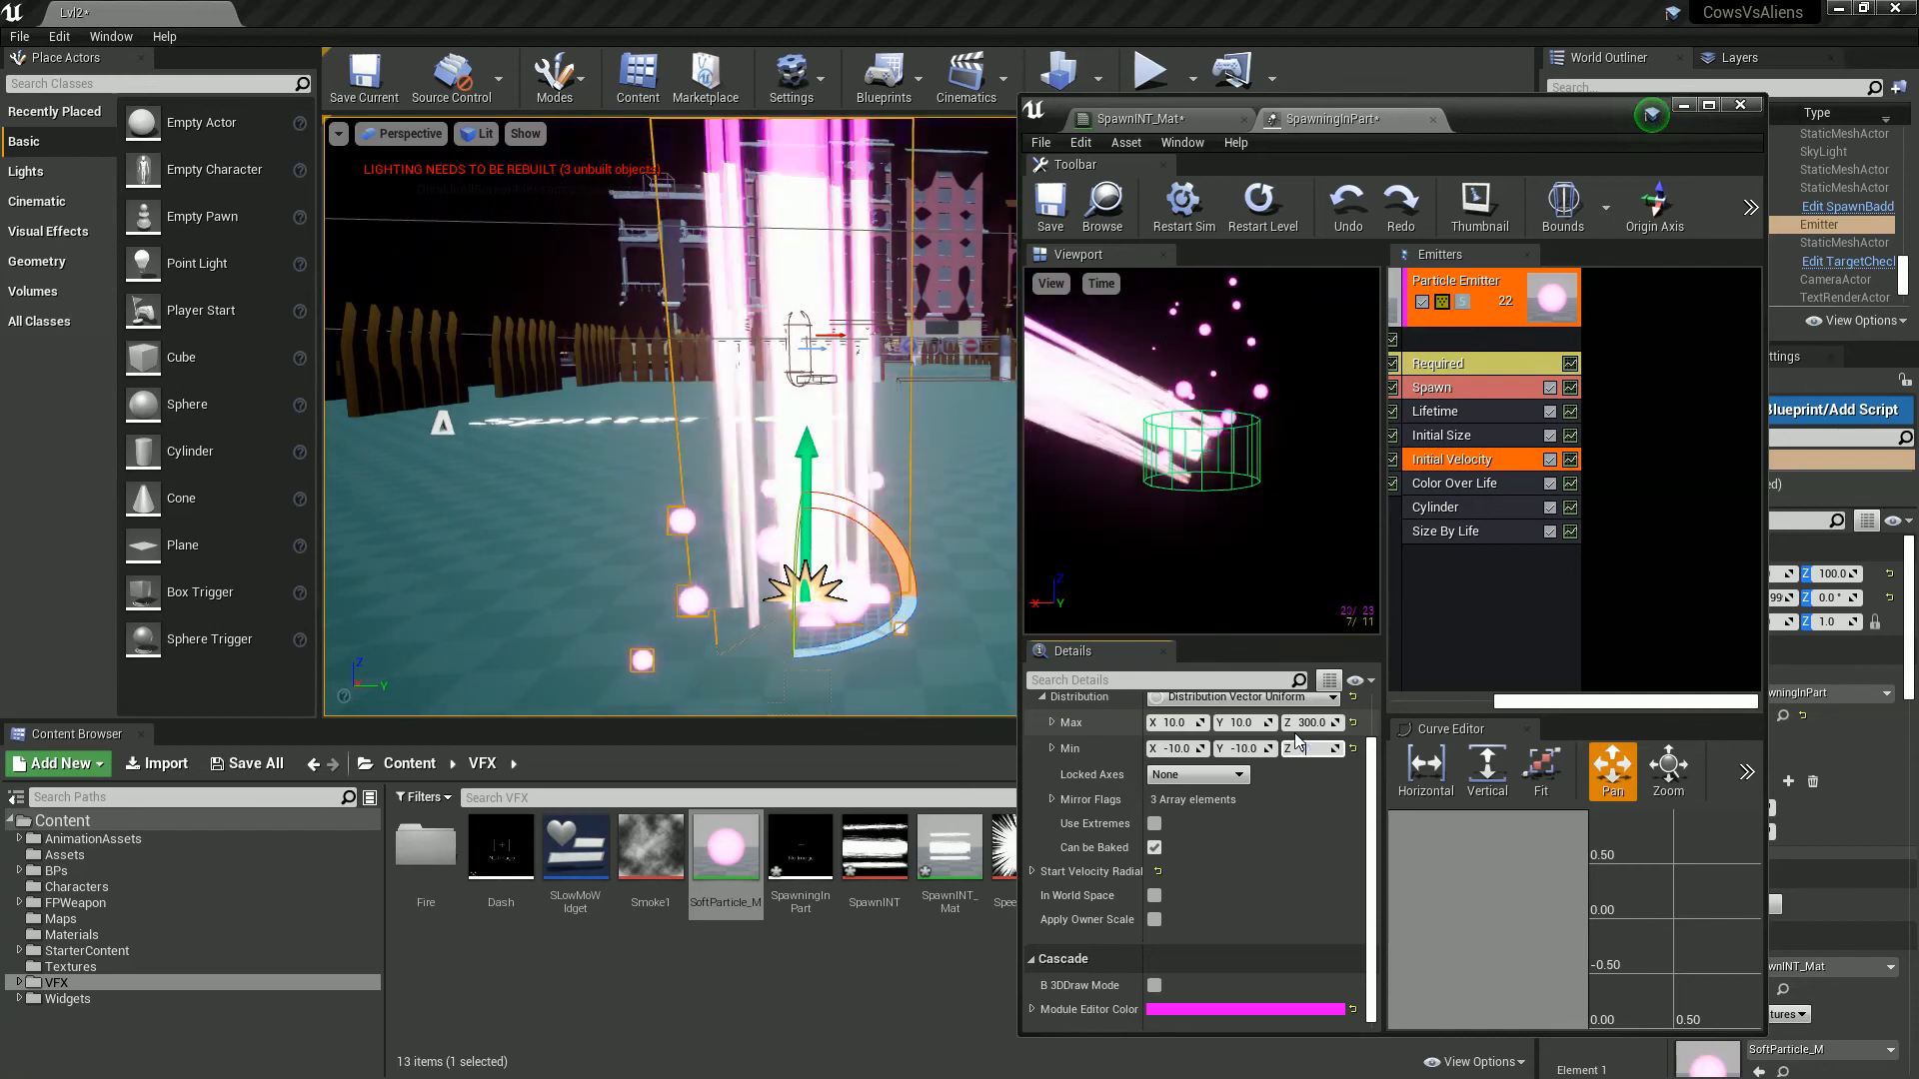
Step: Set the Initial Velocity module's Max Z to 100 and Min Z to -100
{"action": "right_click_drag", "start_coordinate": [639, 591], "coordinate": [993, 606]}
{"action": "left_click", "coordinate": [1309, 723]}
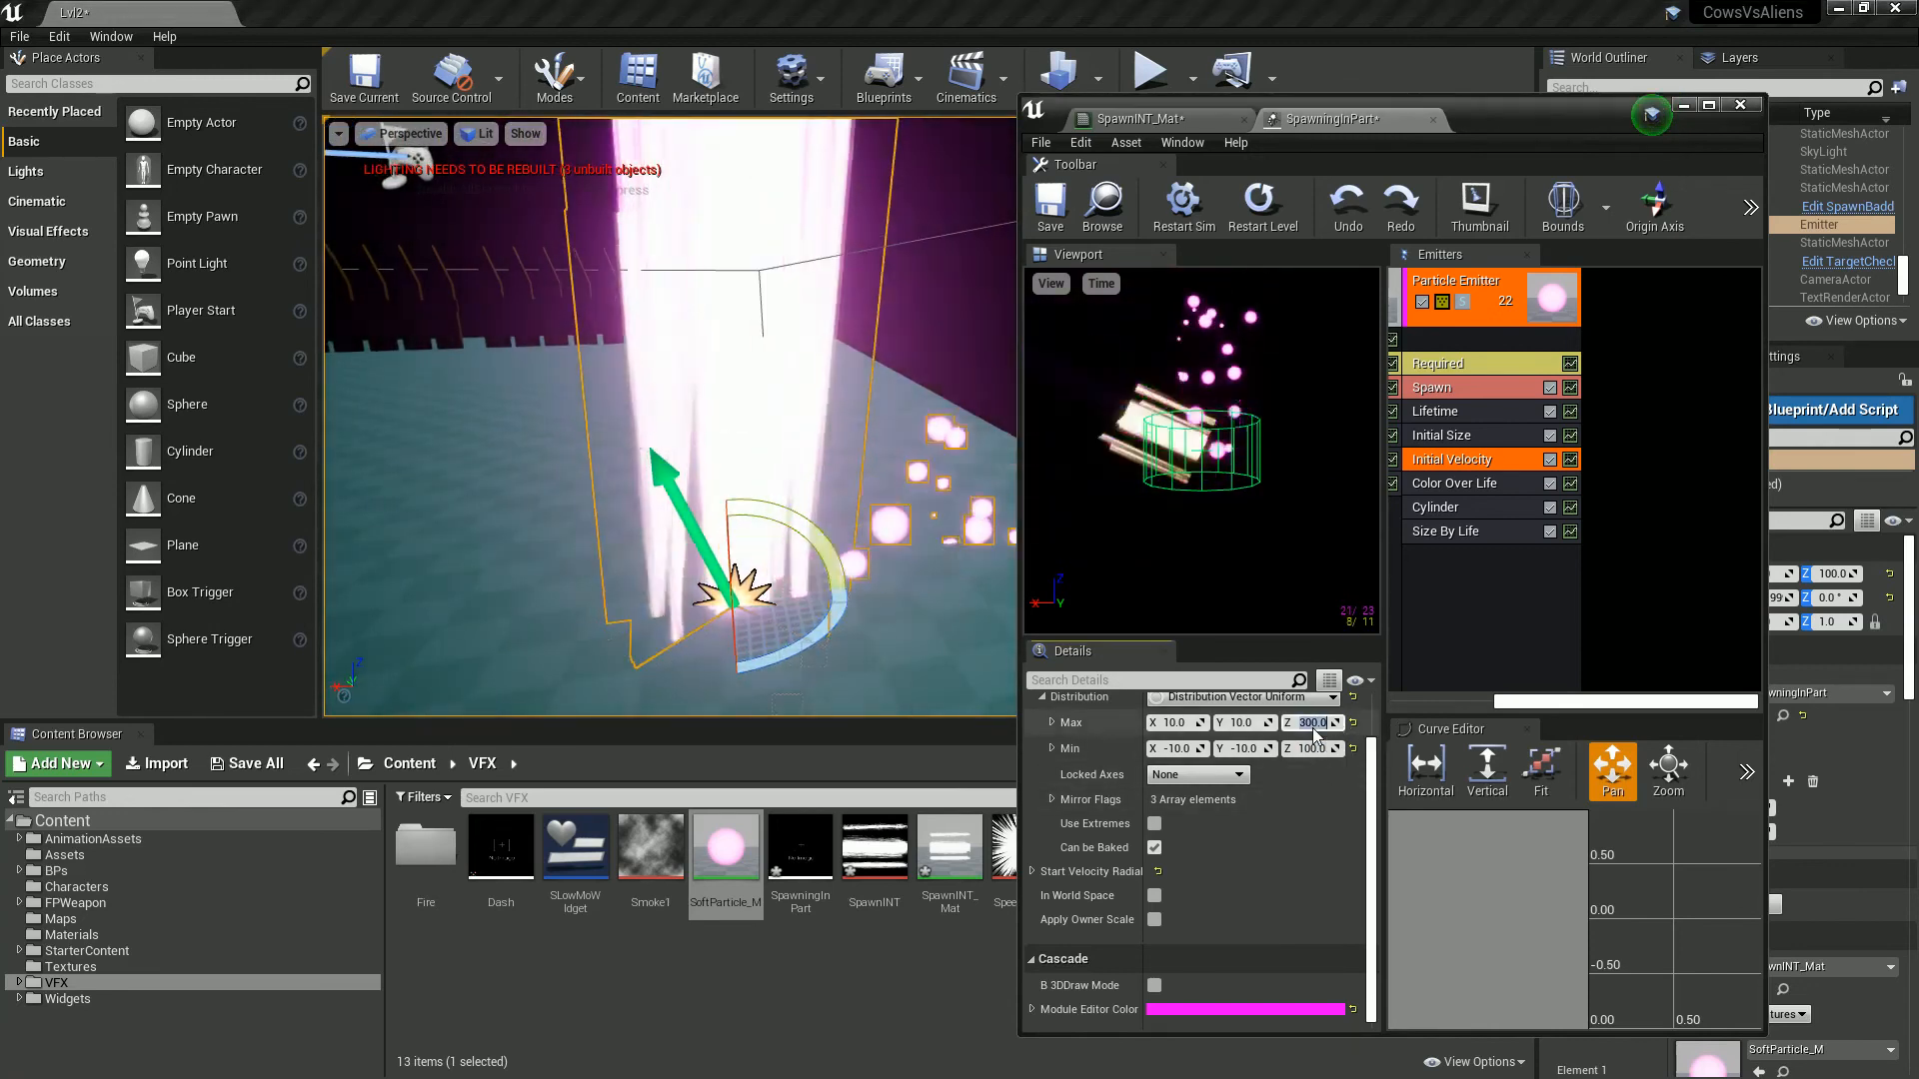
{"action": "type", "text": "100"}
{"action": "key", "text": "Return"}
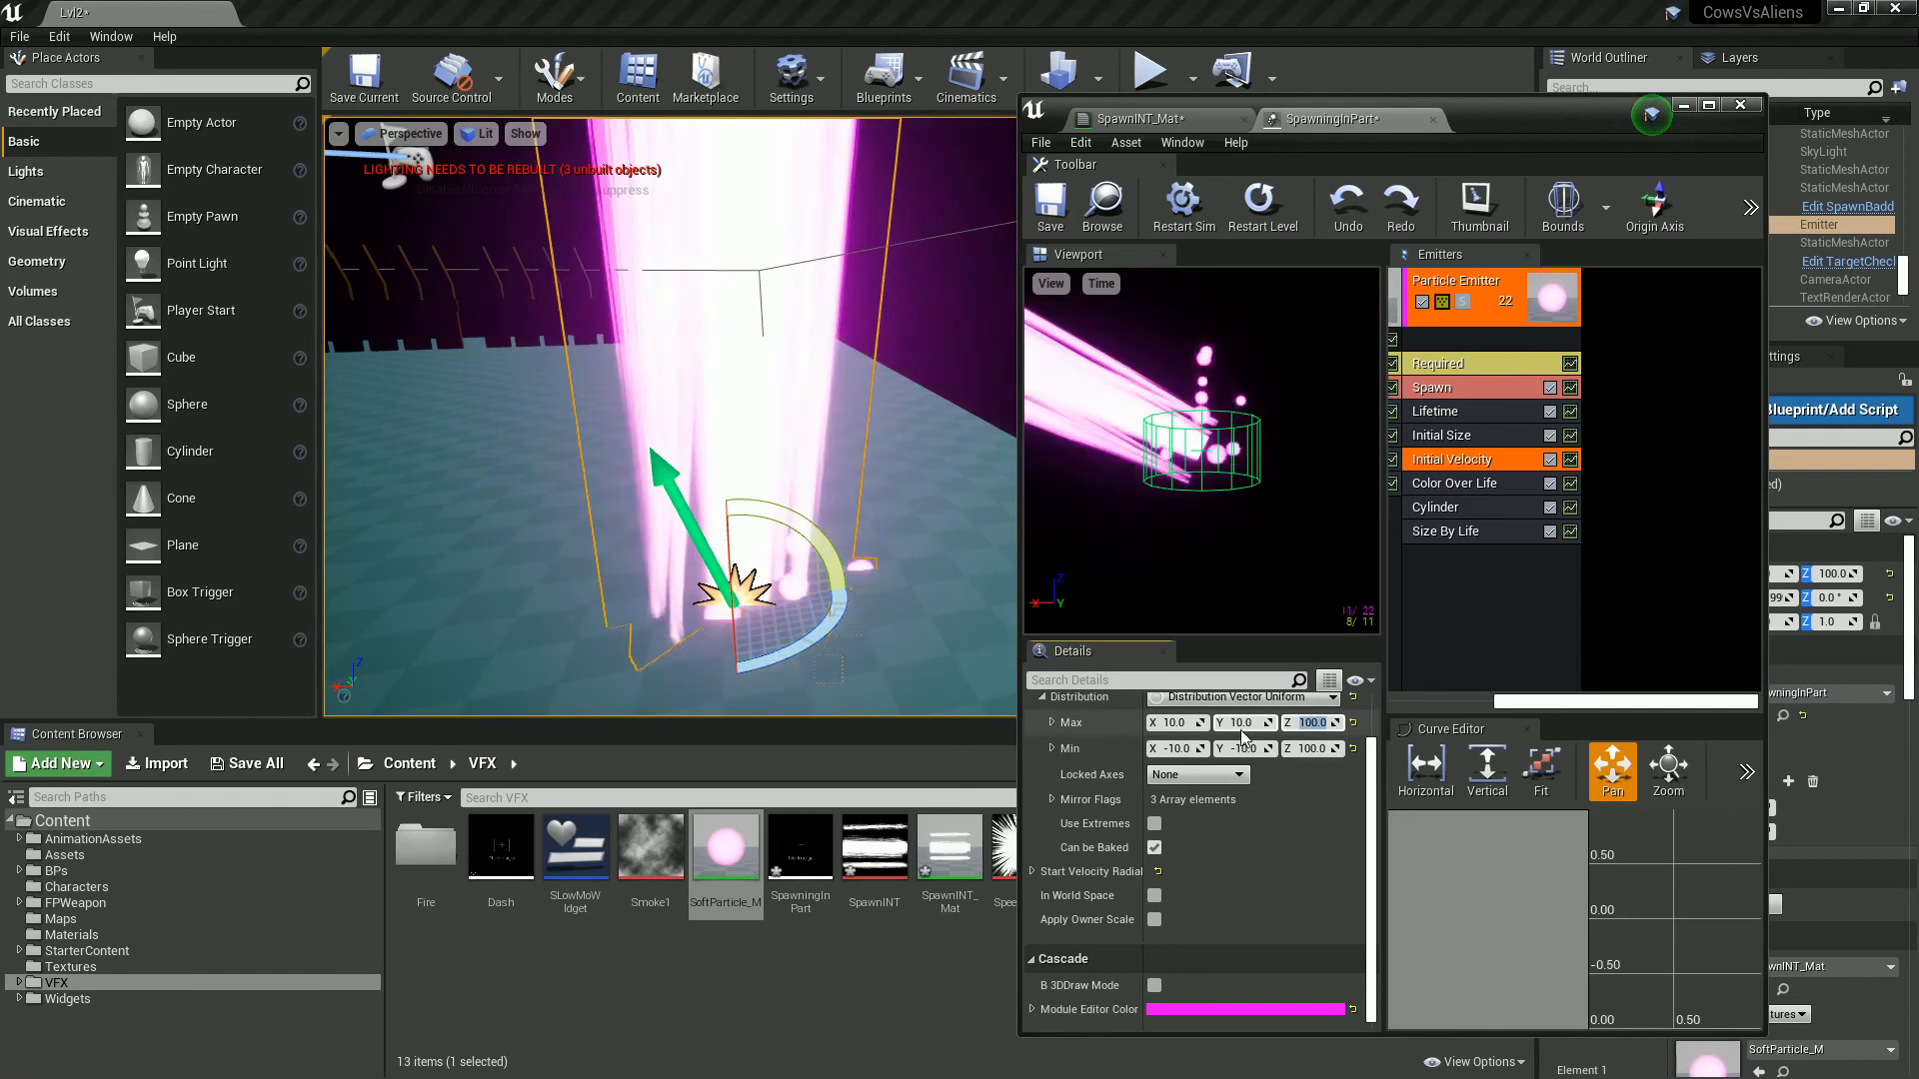
{"action": "left_click", "coordinate": [1241, 724]}
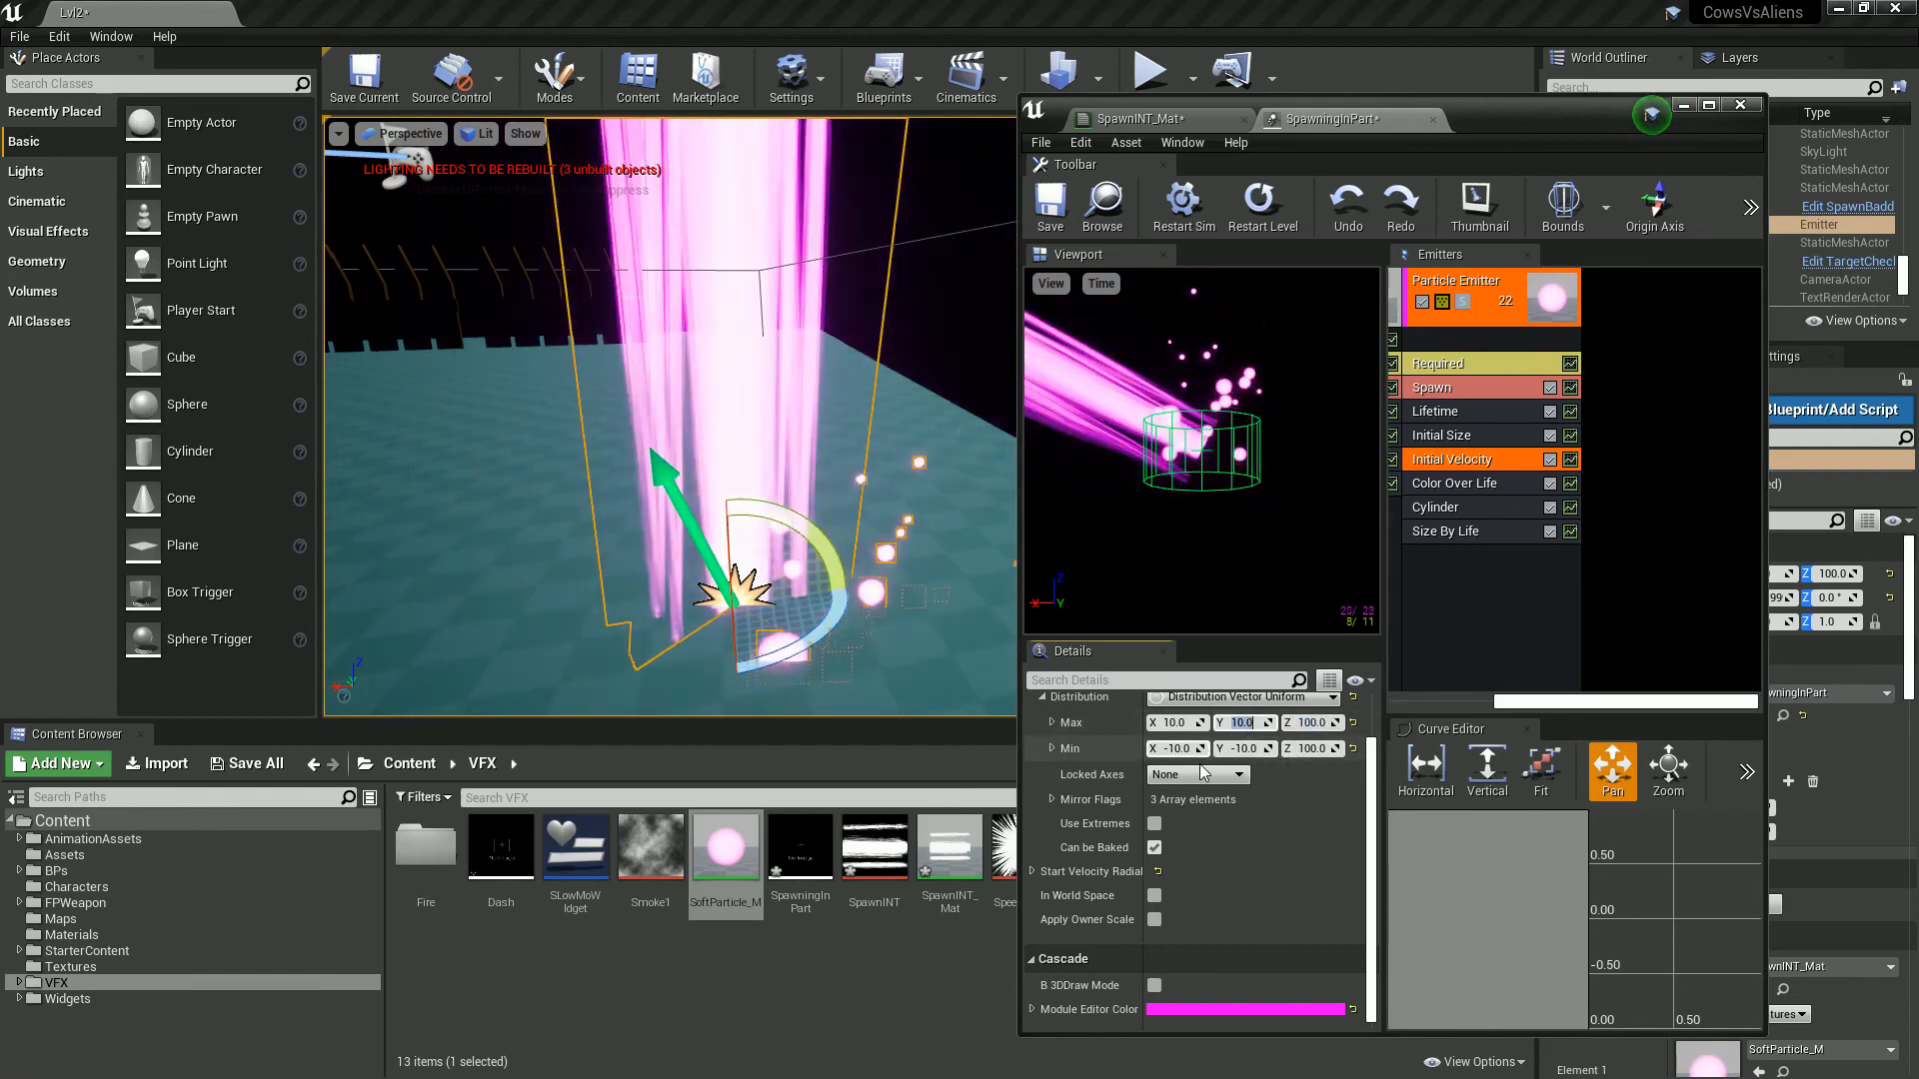
{"action": "left_click", "coordinate": [1315, 752]}
{"action": "type", "text": "-100"}
{"action": "key", "text": "Return"}
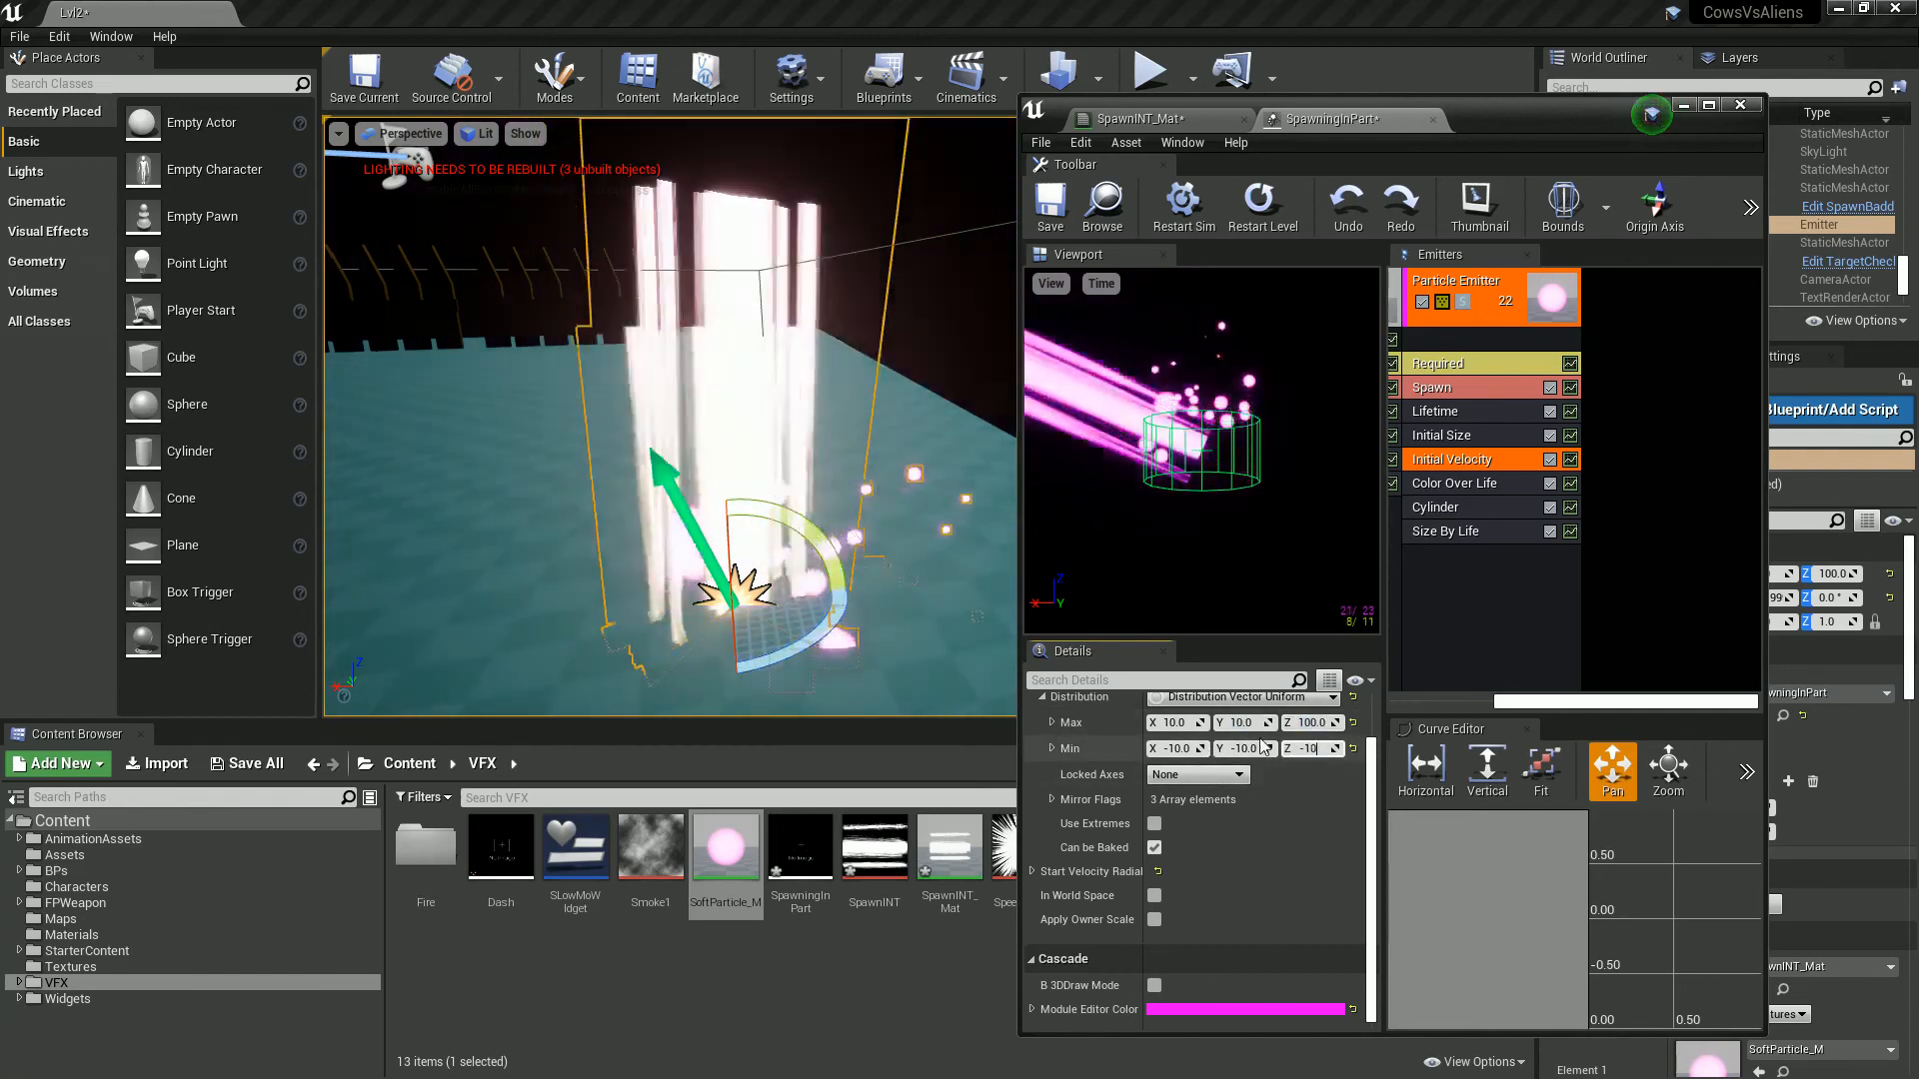
Step: Set the soft particle emitter's Initial Size Min to 12 for X, Y and Z
{"action": "right_click_drag", "start_coordinate": [927, 543], "coordinate": [572, 540]}
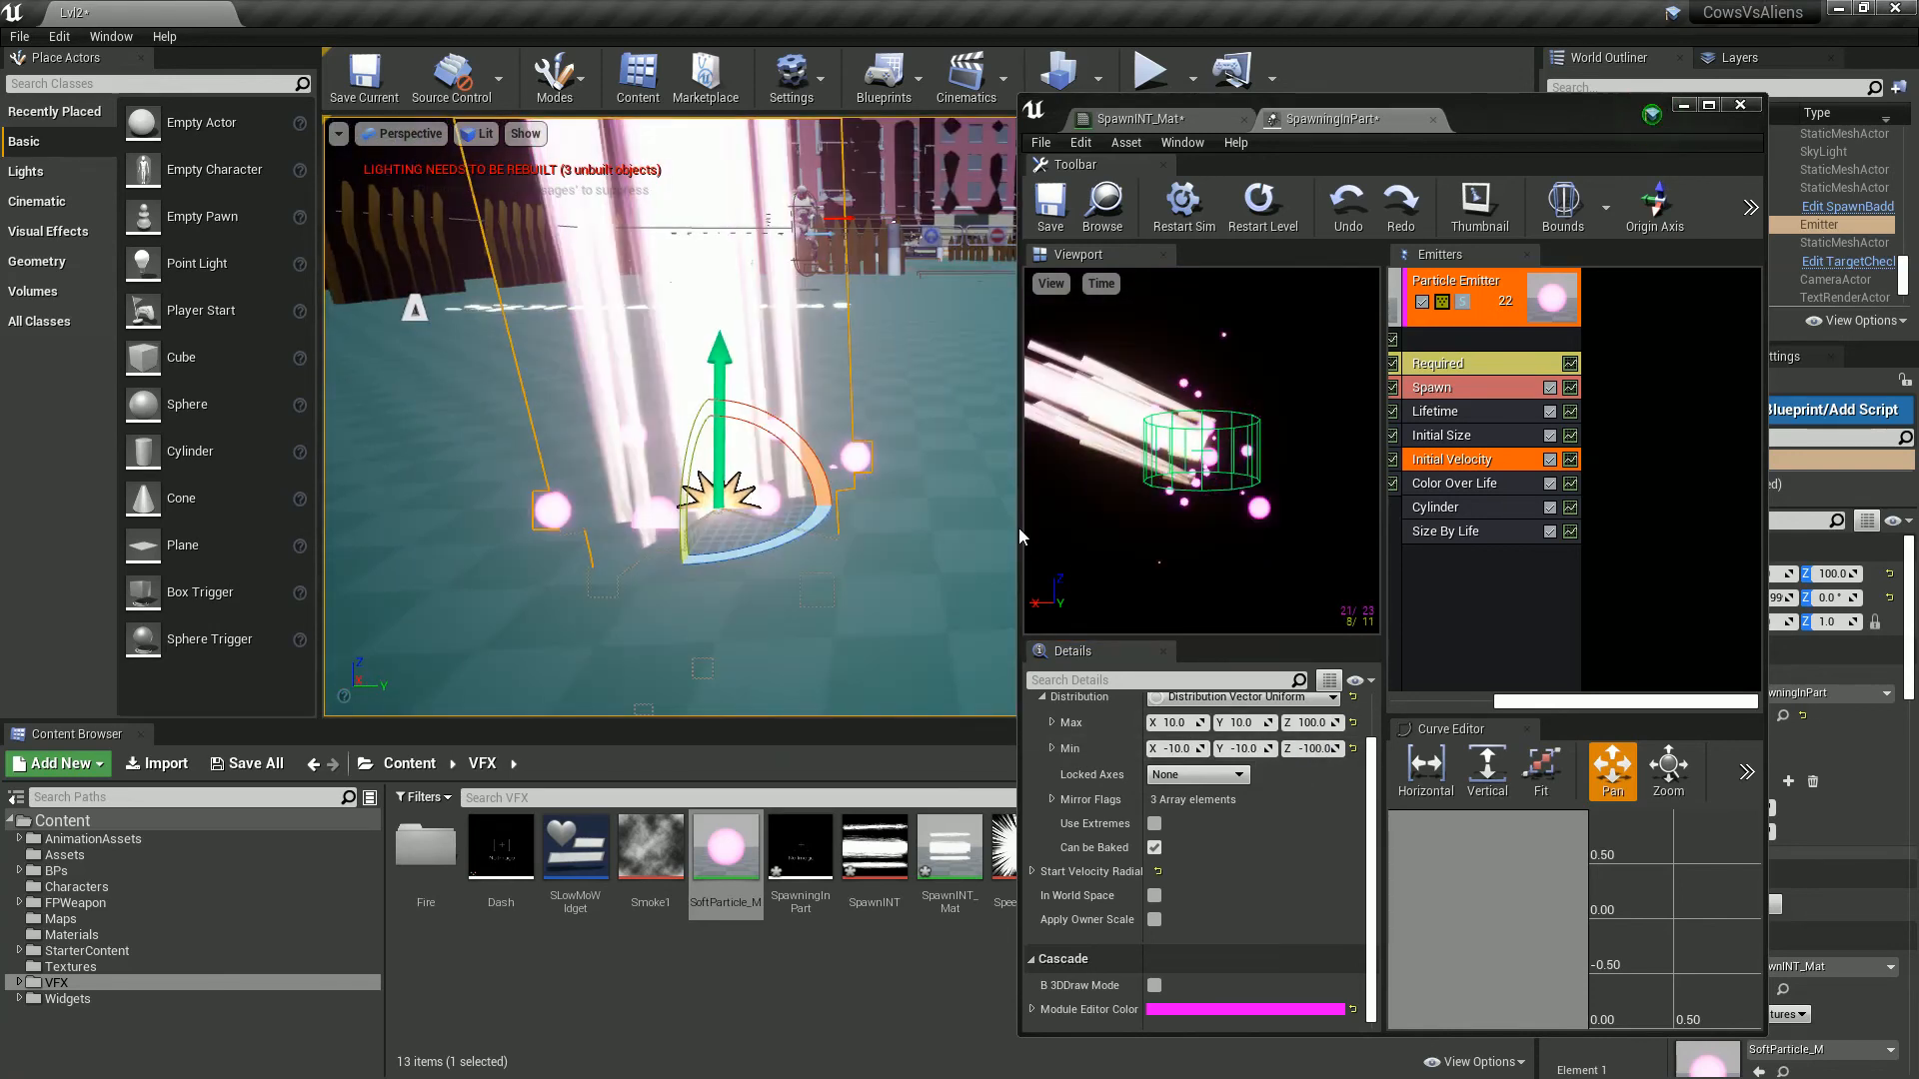
{"action": "left_click", "coordinate": [1441, 435]}
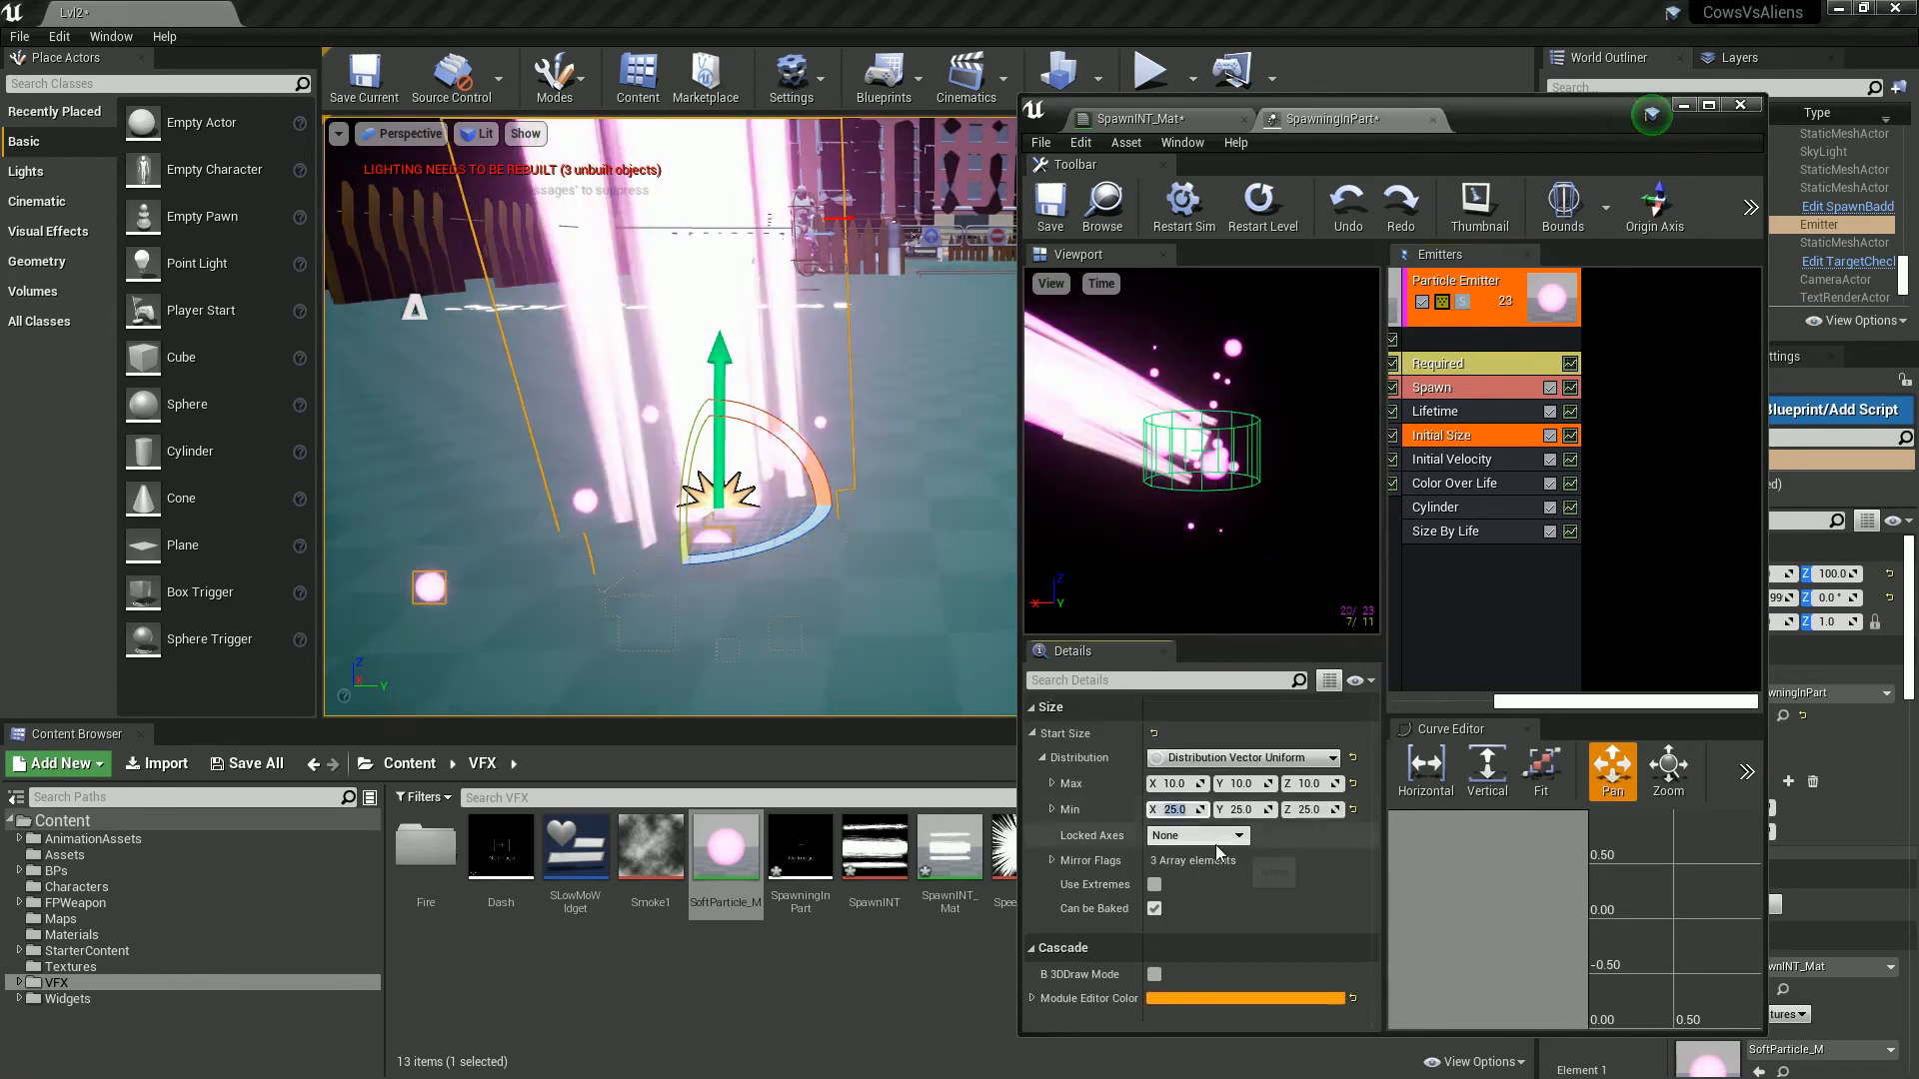
{"action": "left_click", "coordinate": [1194, 809]}
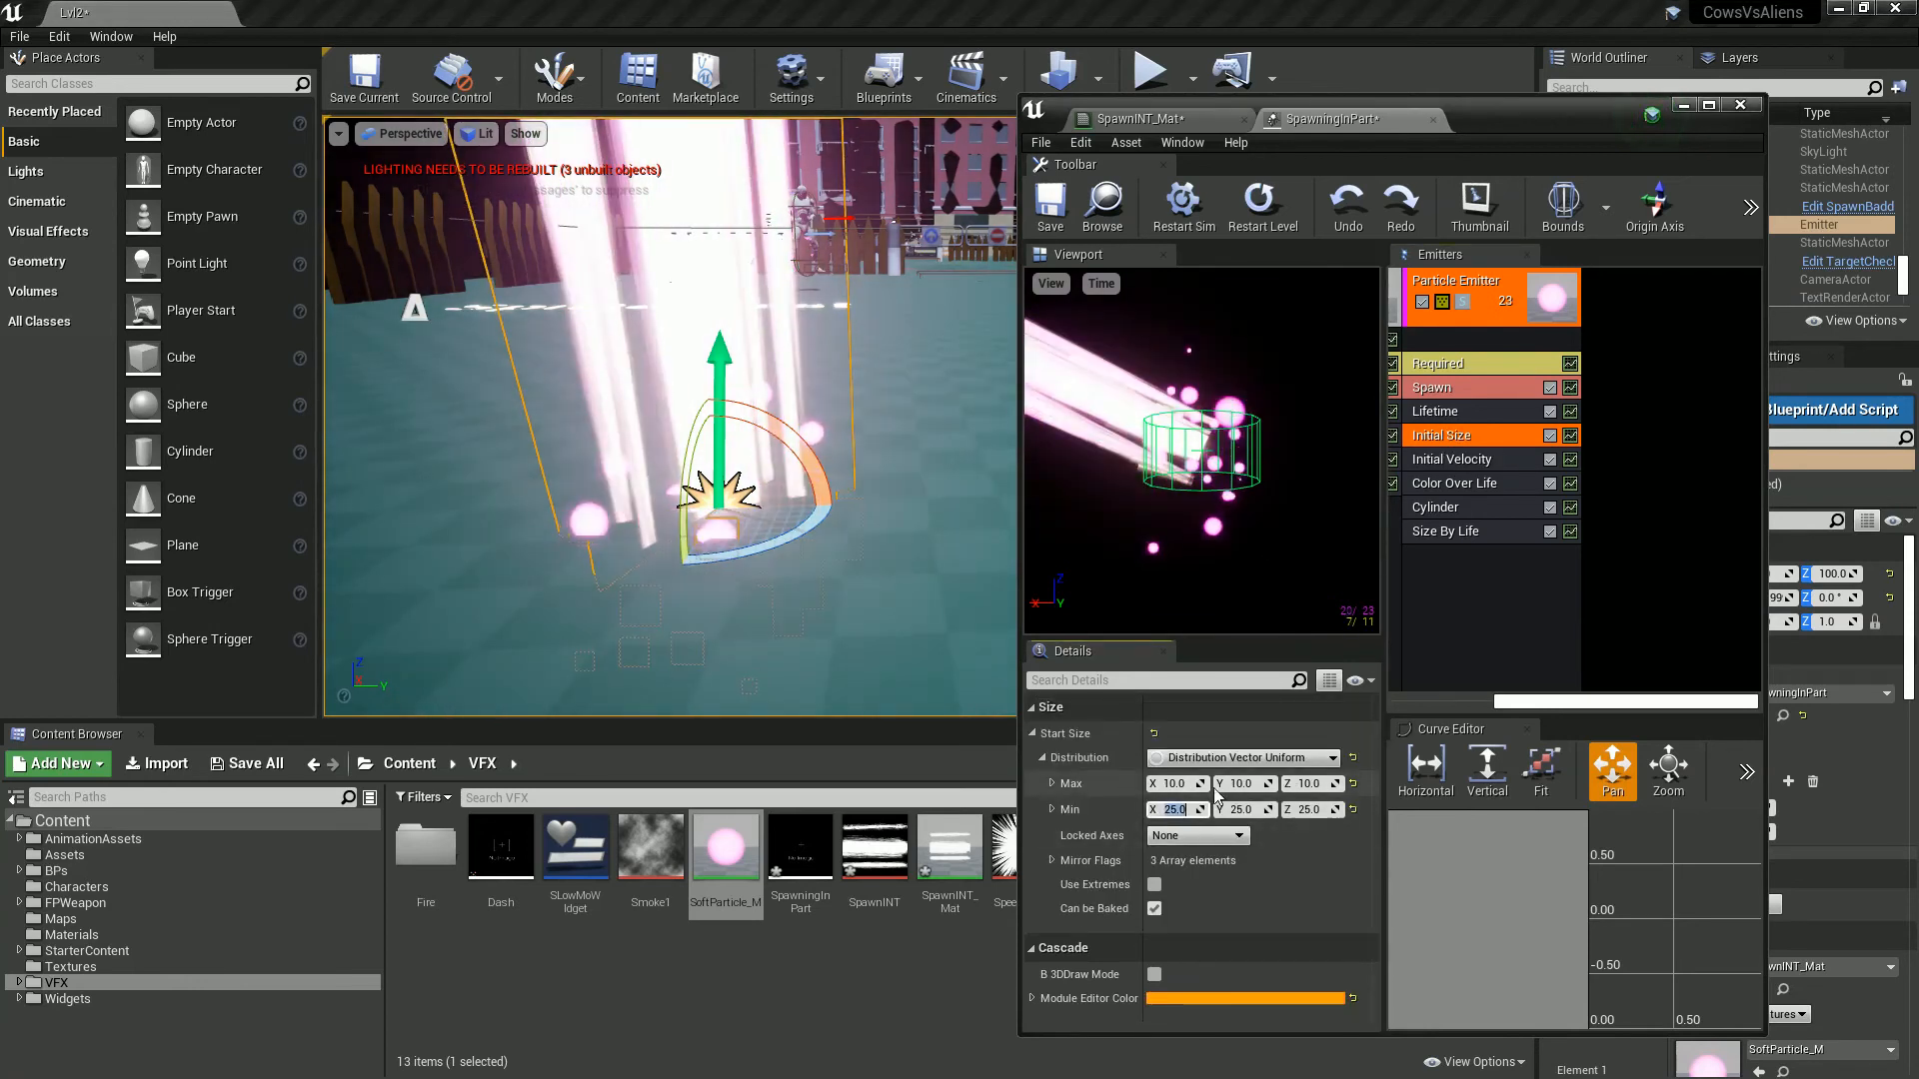
{"action": "type", "text": "12"}
{"action": "key", "text": "Tab"}
{"action": "type", "text": "12"}
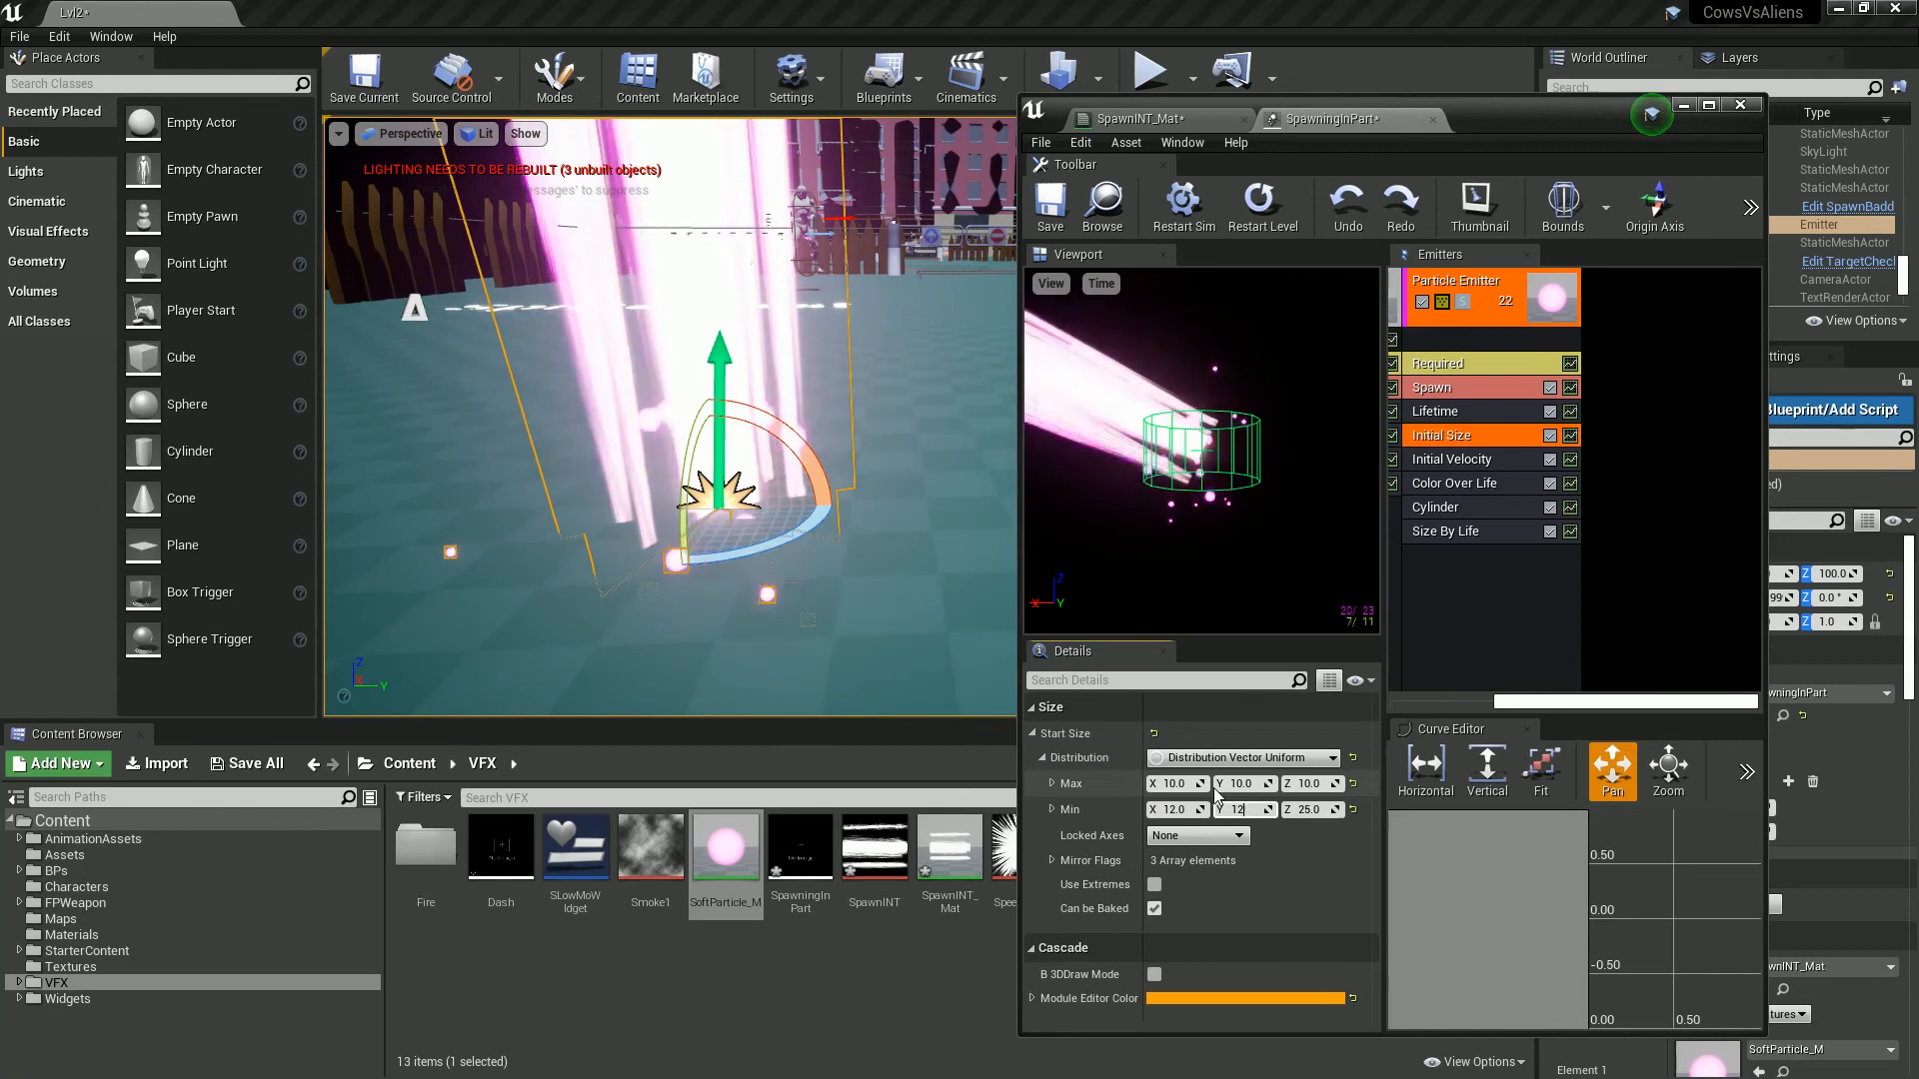
{"action": "key", "text": "Tab"}
{"action": "type", "text": "12"}
{"action": "key", "text": "Return"}
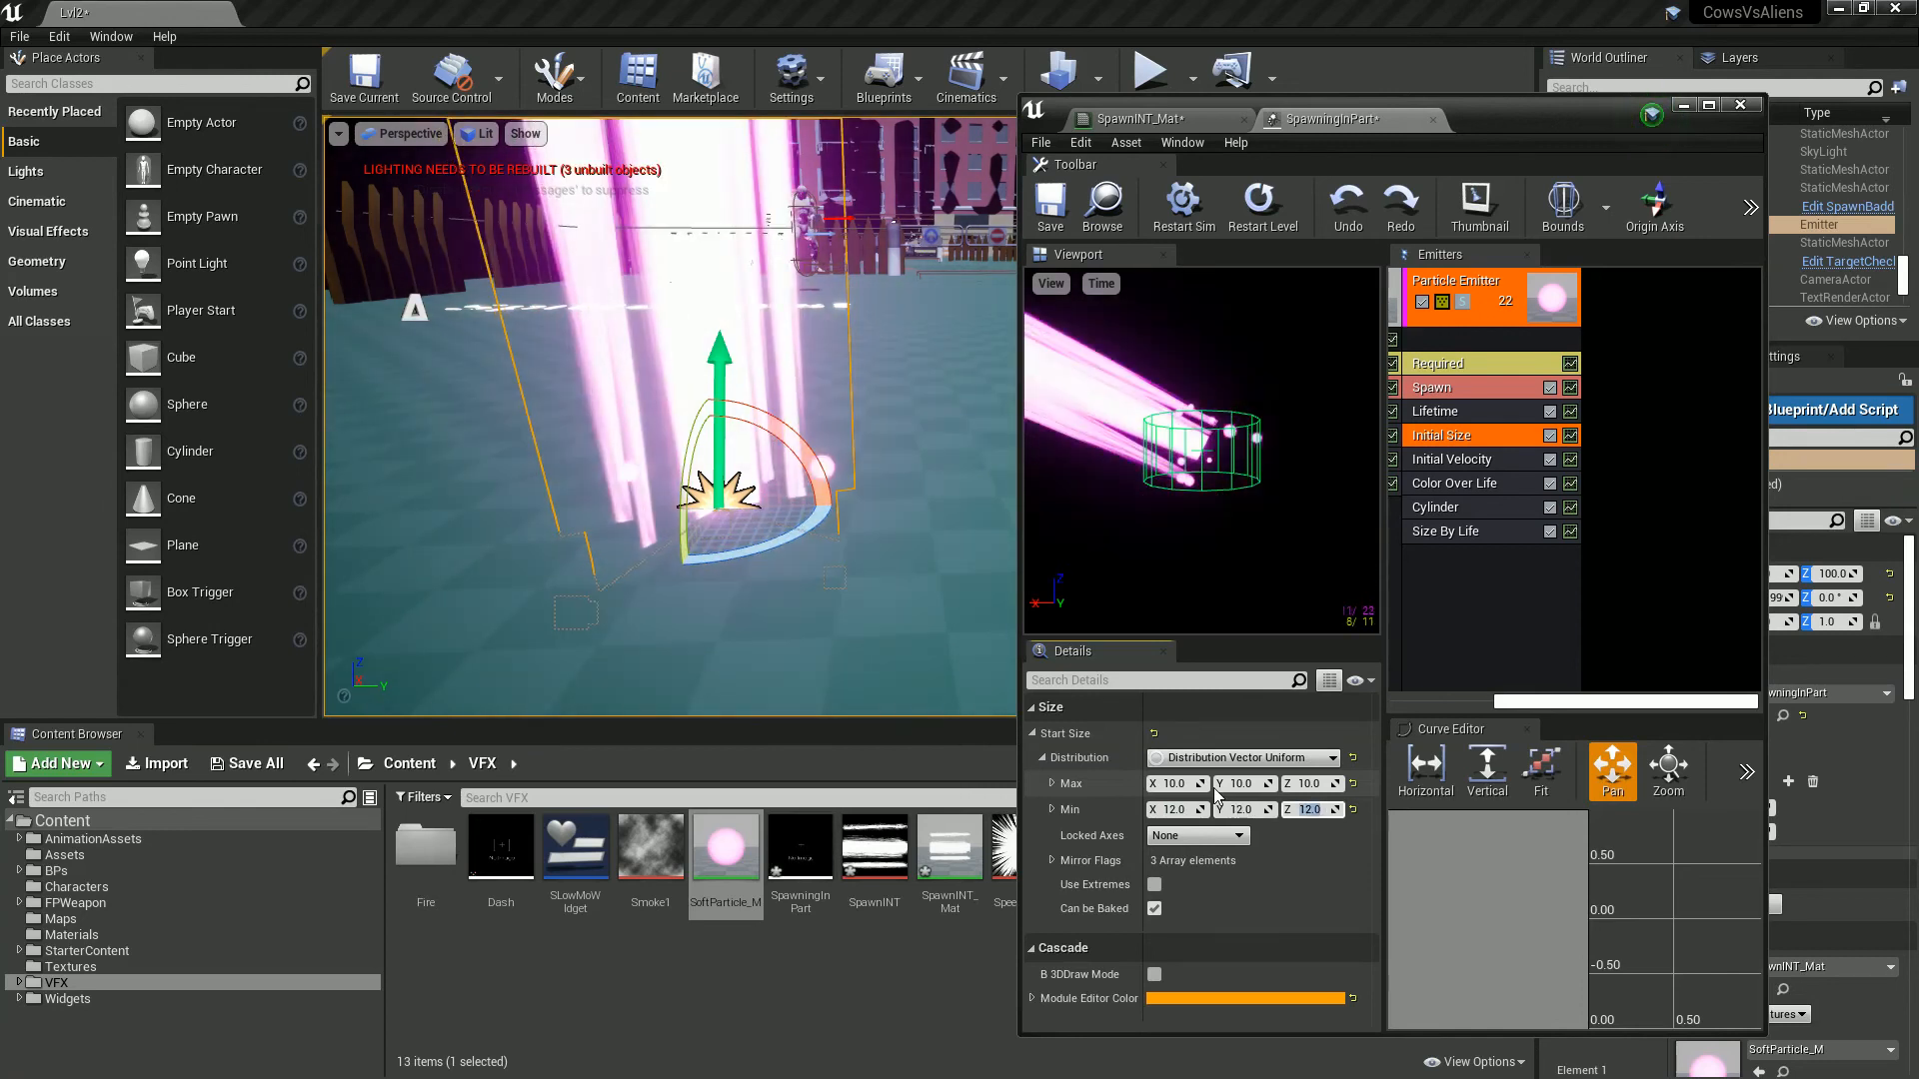
Step: Convert the soft particle emitter to GPU Sprites type data
{"action": "left_click", "coordinate": [1439, 388]}
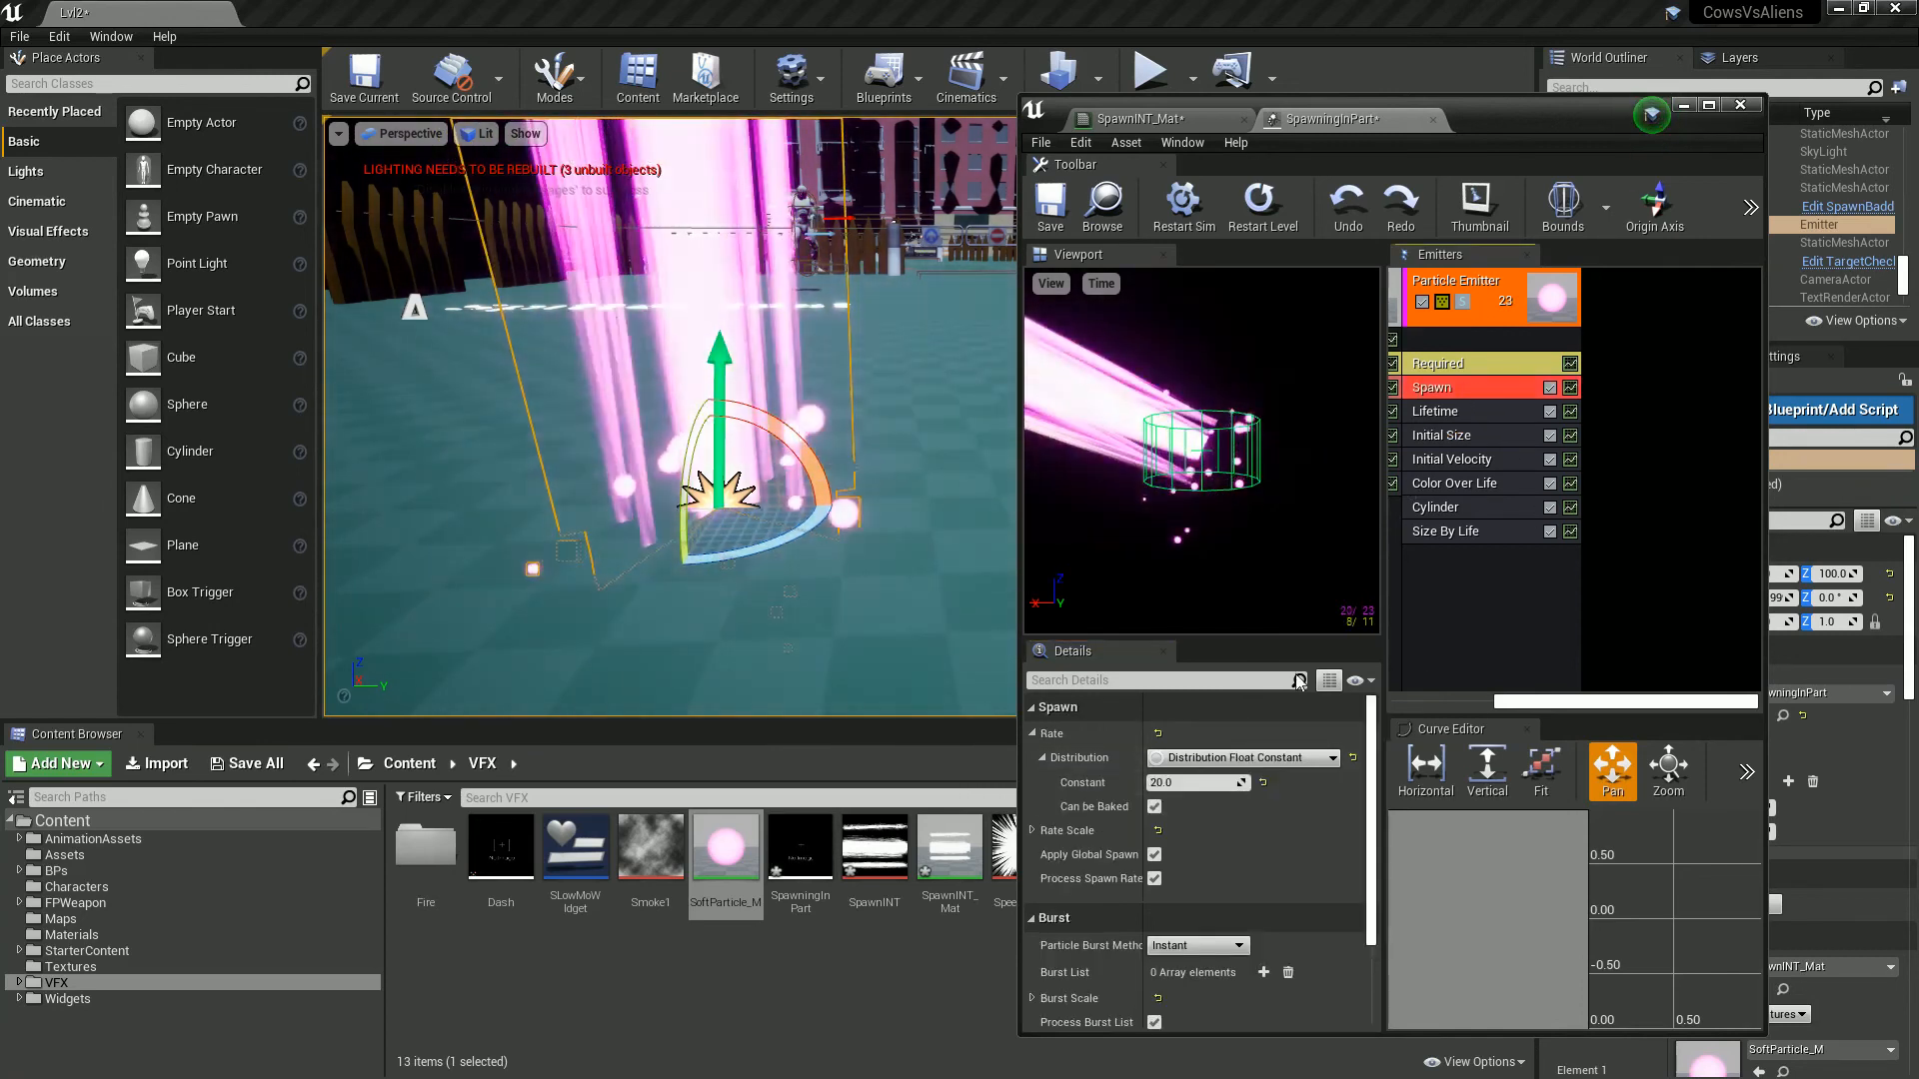
{"action": "right_click", "coordinate": [1463, 613]}
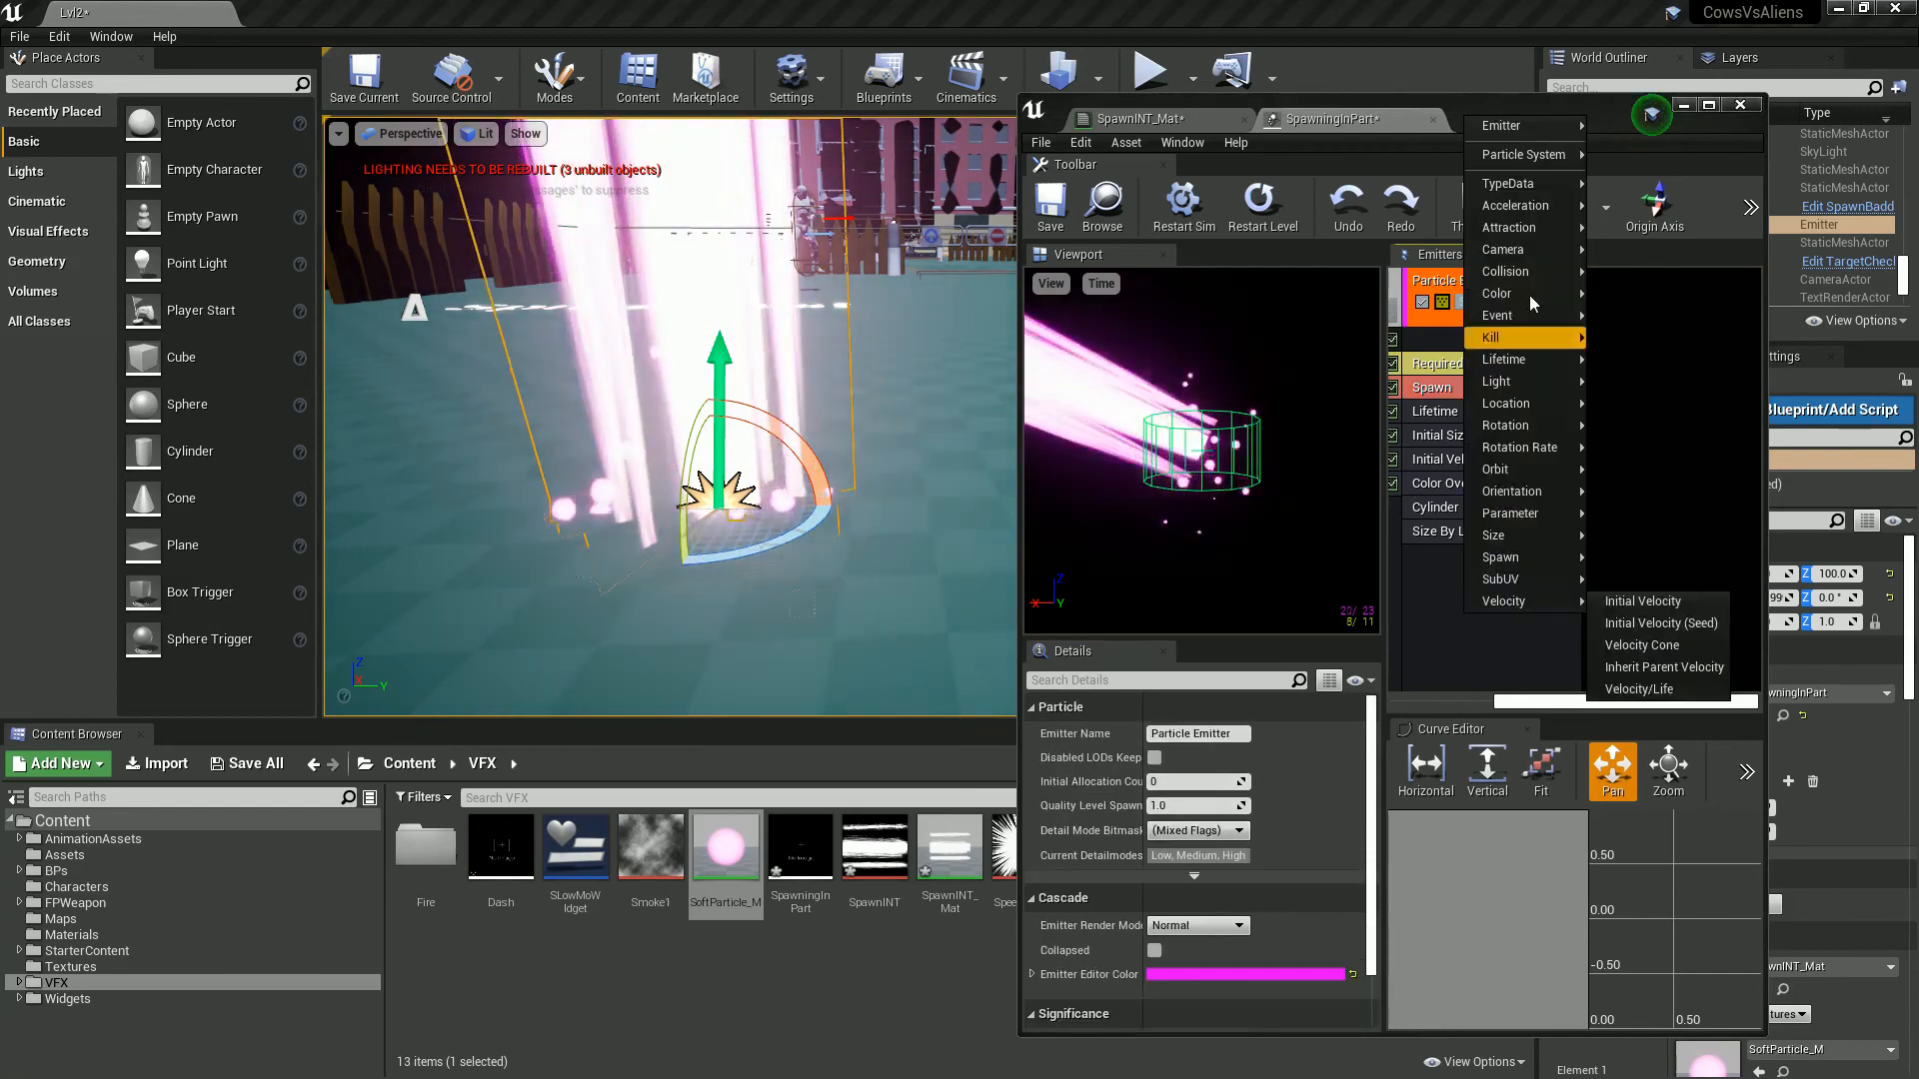
{"action": "mouse_move", "coordinate": [1556, 188]}
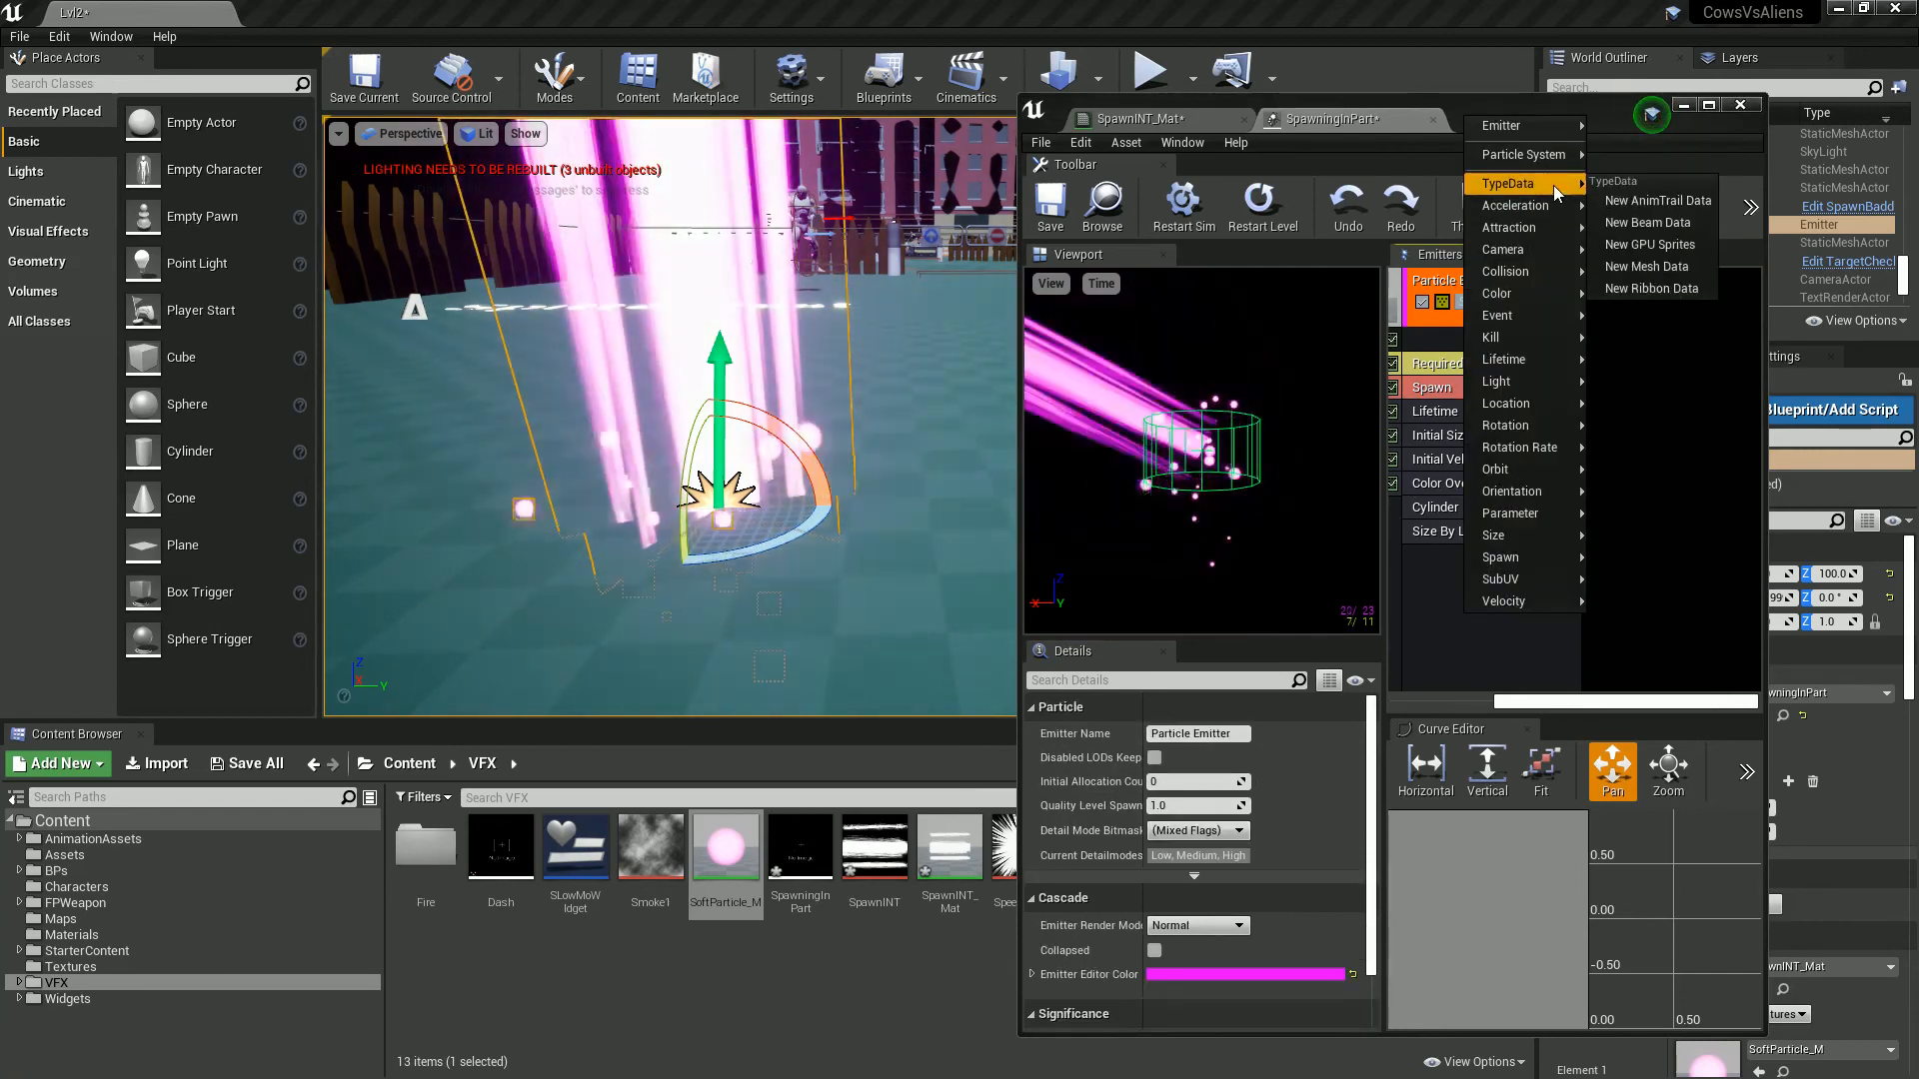
{"action": "left_click", "coordinate": [1650, 245]}
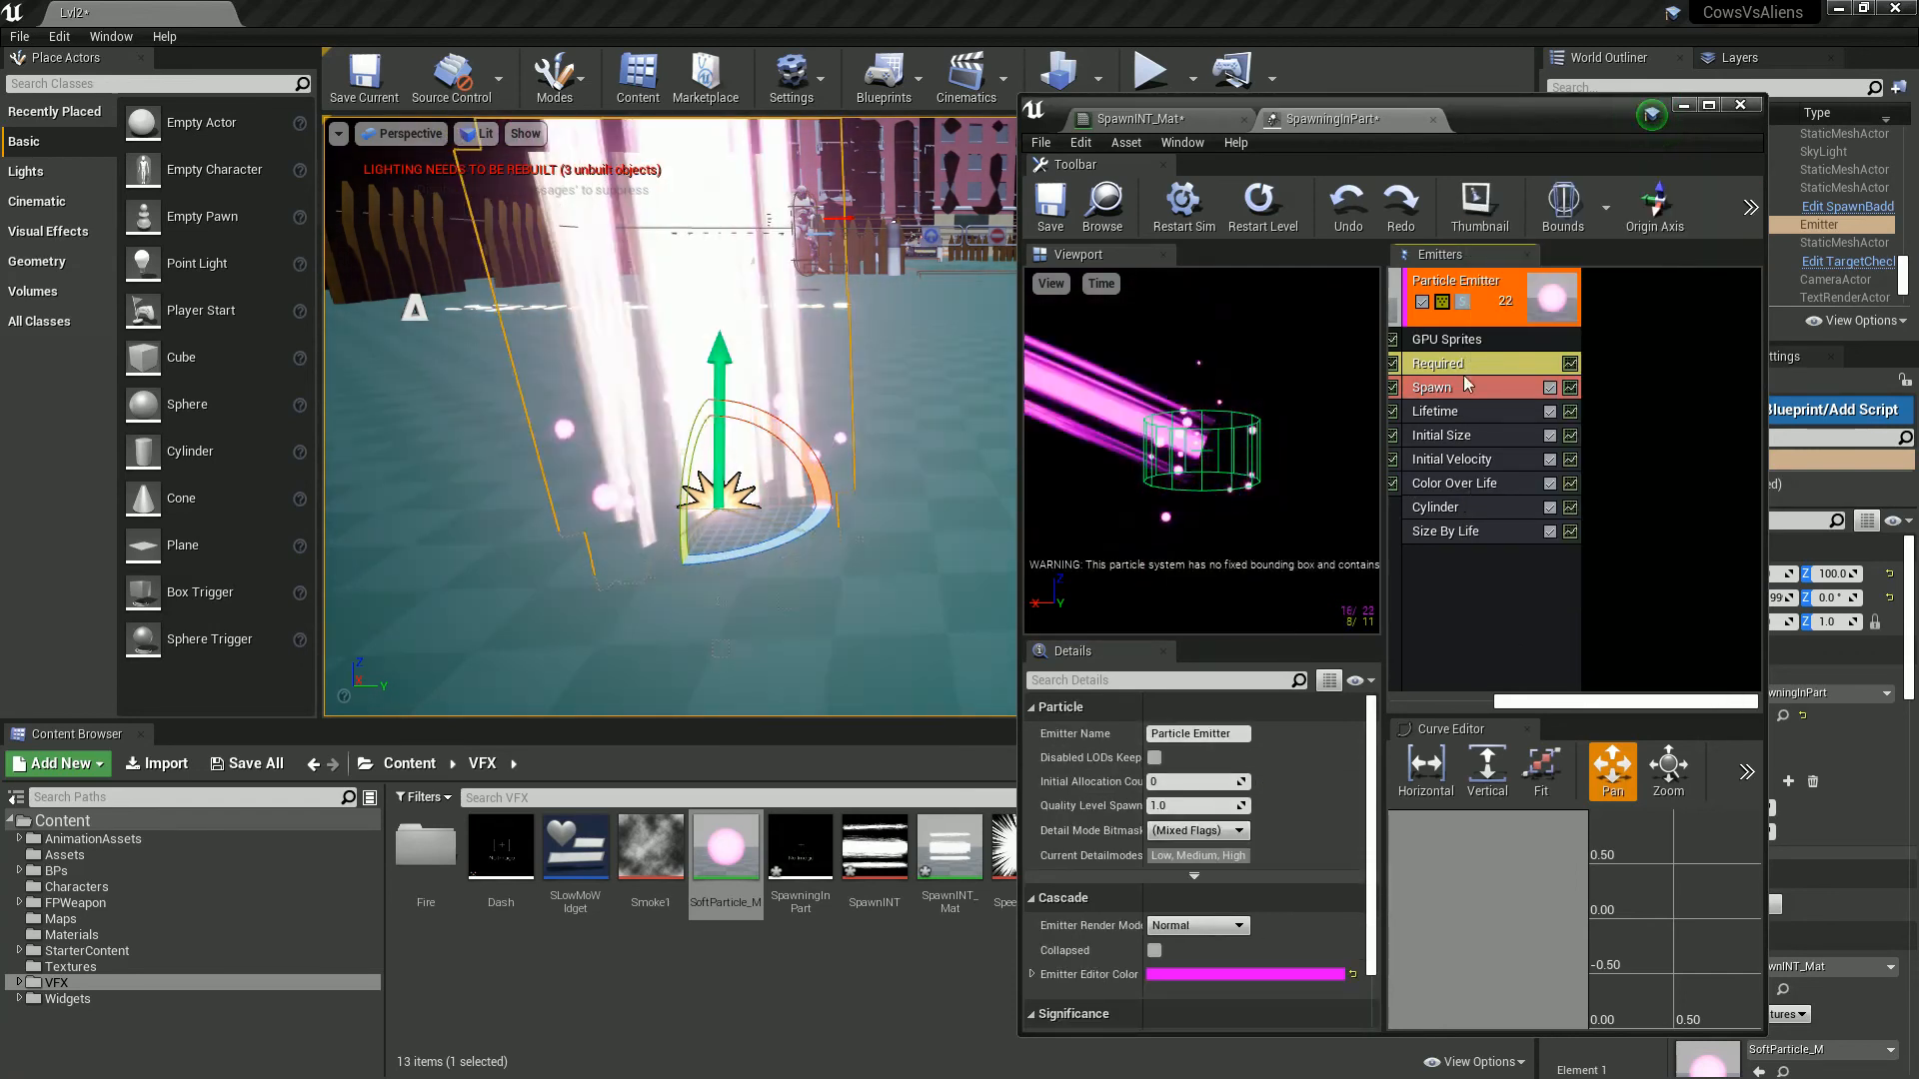
Step: Set the soft particle emitter's constant Spawn rate to 200 and check the denser particles in the level
{"action": "left_click", "coordinate": [1466, 386]}
{"action": "left_click", "coordinate": [1189, 785]}
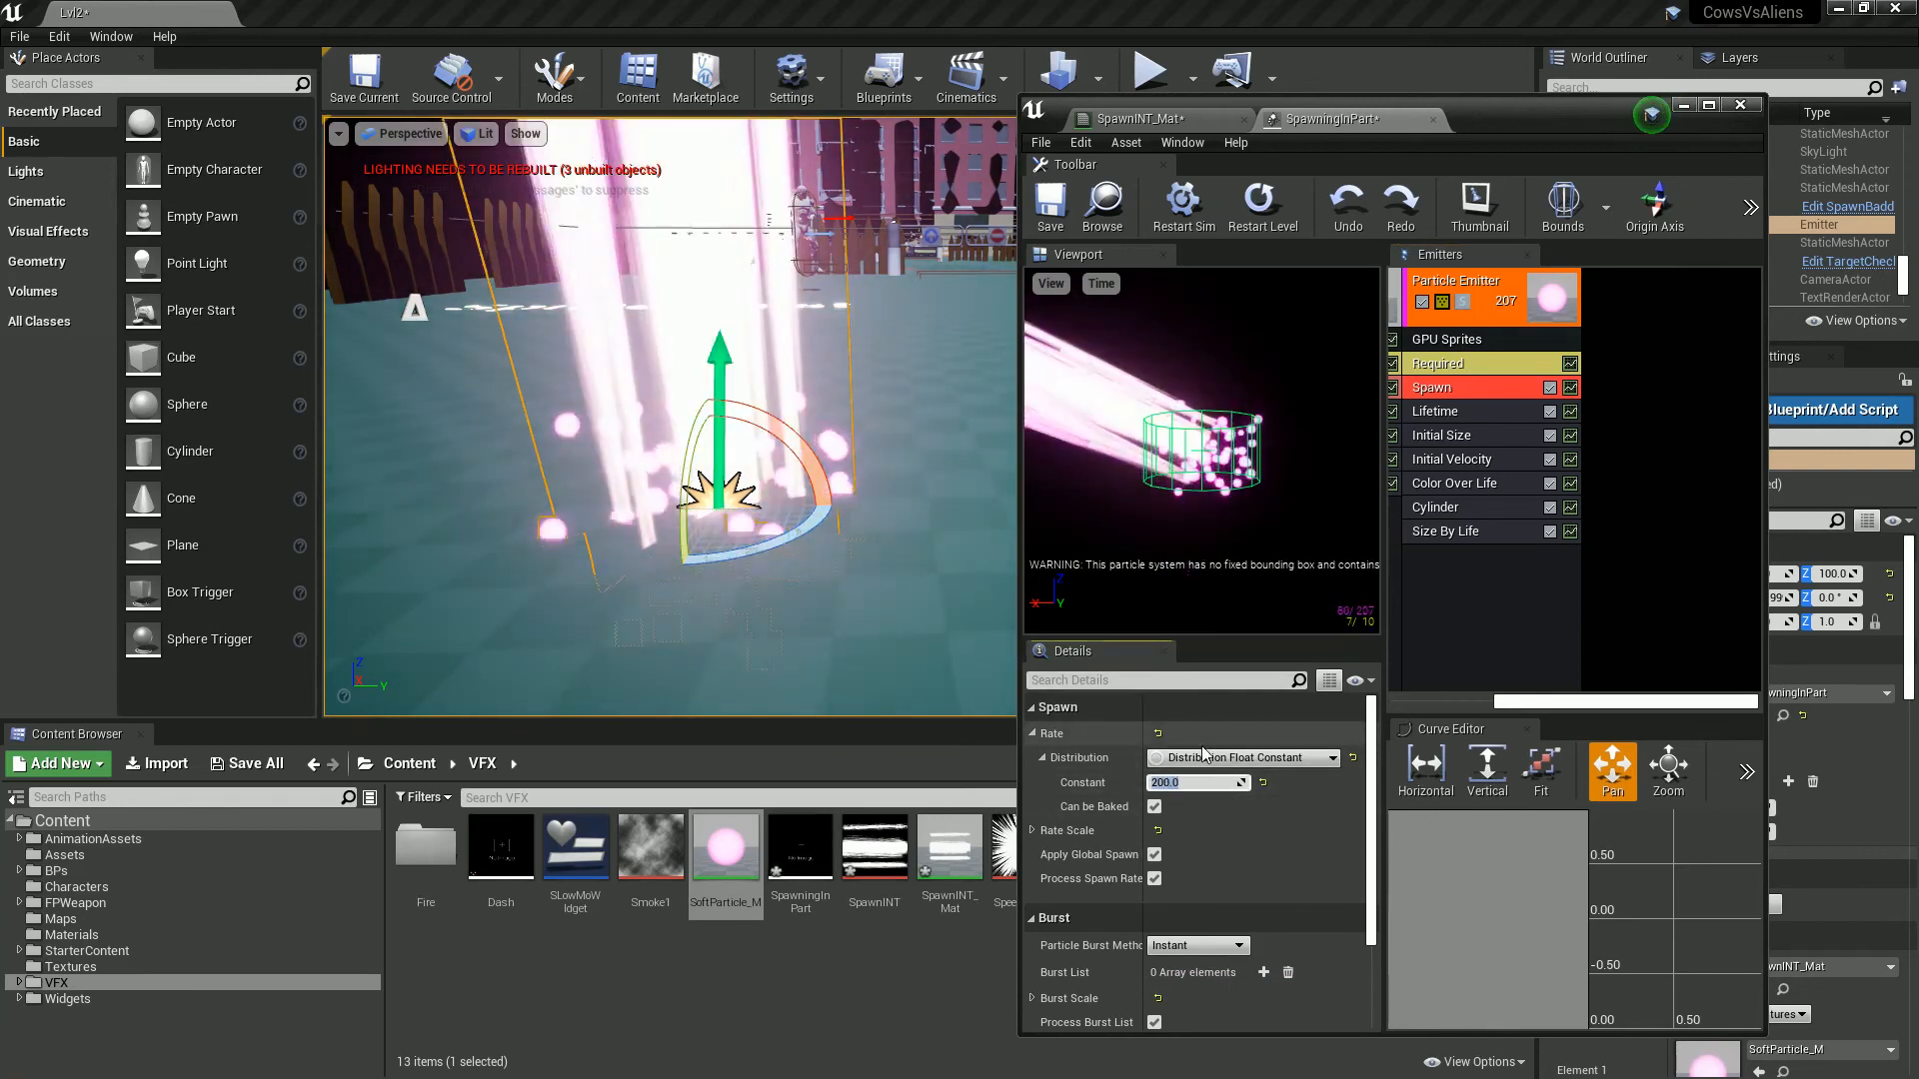
{"action": "mouse_move", "coordinate": [808, 501]}
{"action": "right_mouse_down"}
{"action": "mouse_move", "coordinate": [874, 522]}
{"action": "mouse_move", "coordinate": [811, 515]}
{"action": "right_mouse_up"}
{"action": "key", "text": "Caps_Lock"}
{"action": "key", "text": "a"}
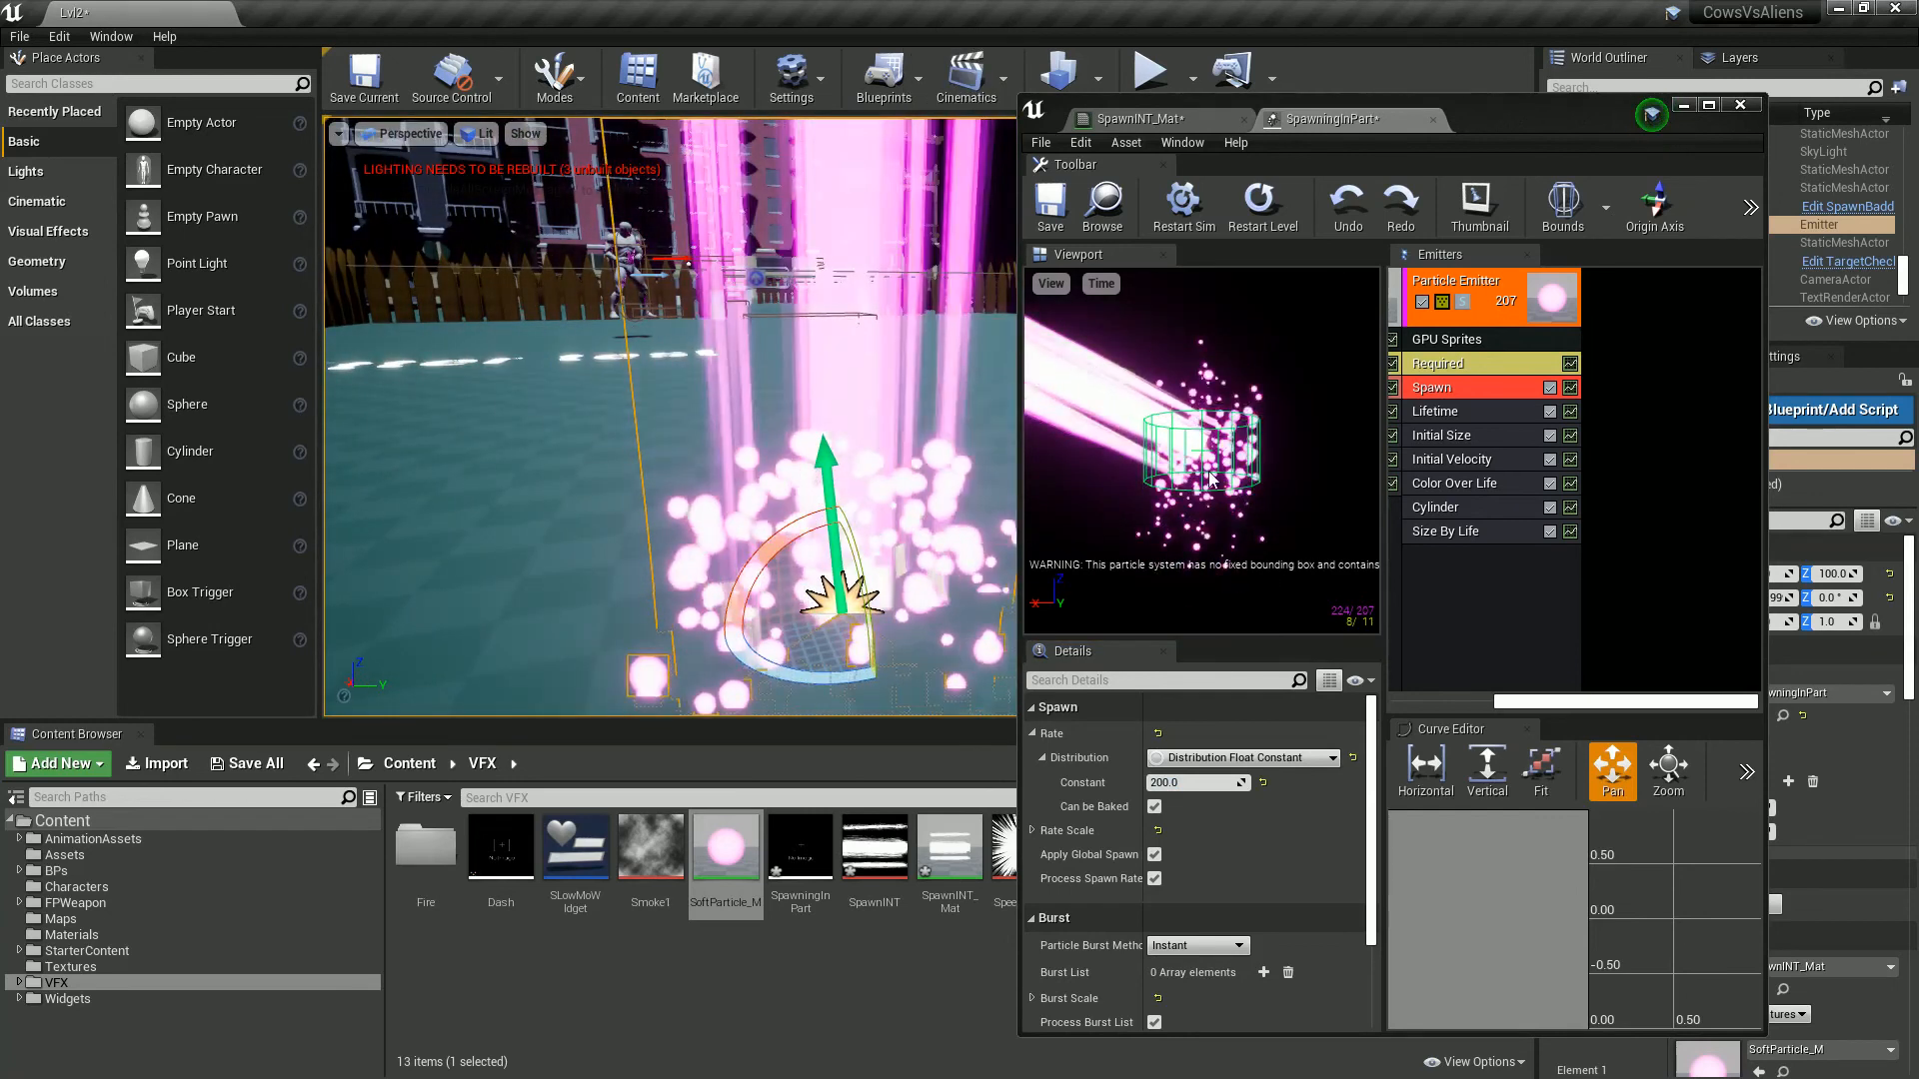
{"action": "right_click_drag", "start_coordinate": [801, 546], "coordinate": [847, 553]}
{"action": "key", "text": "s"}
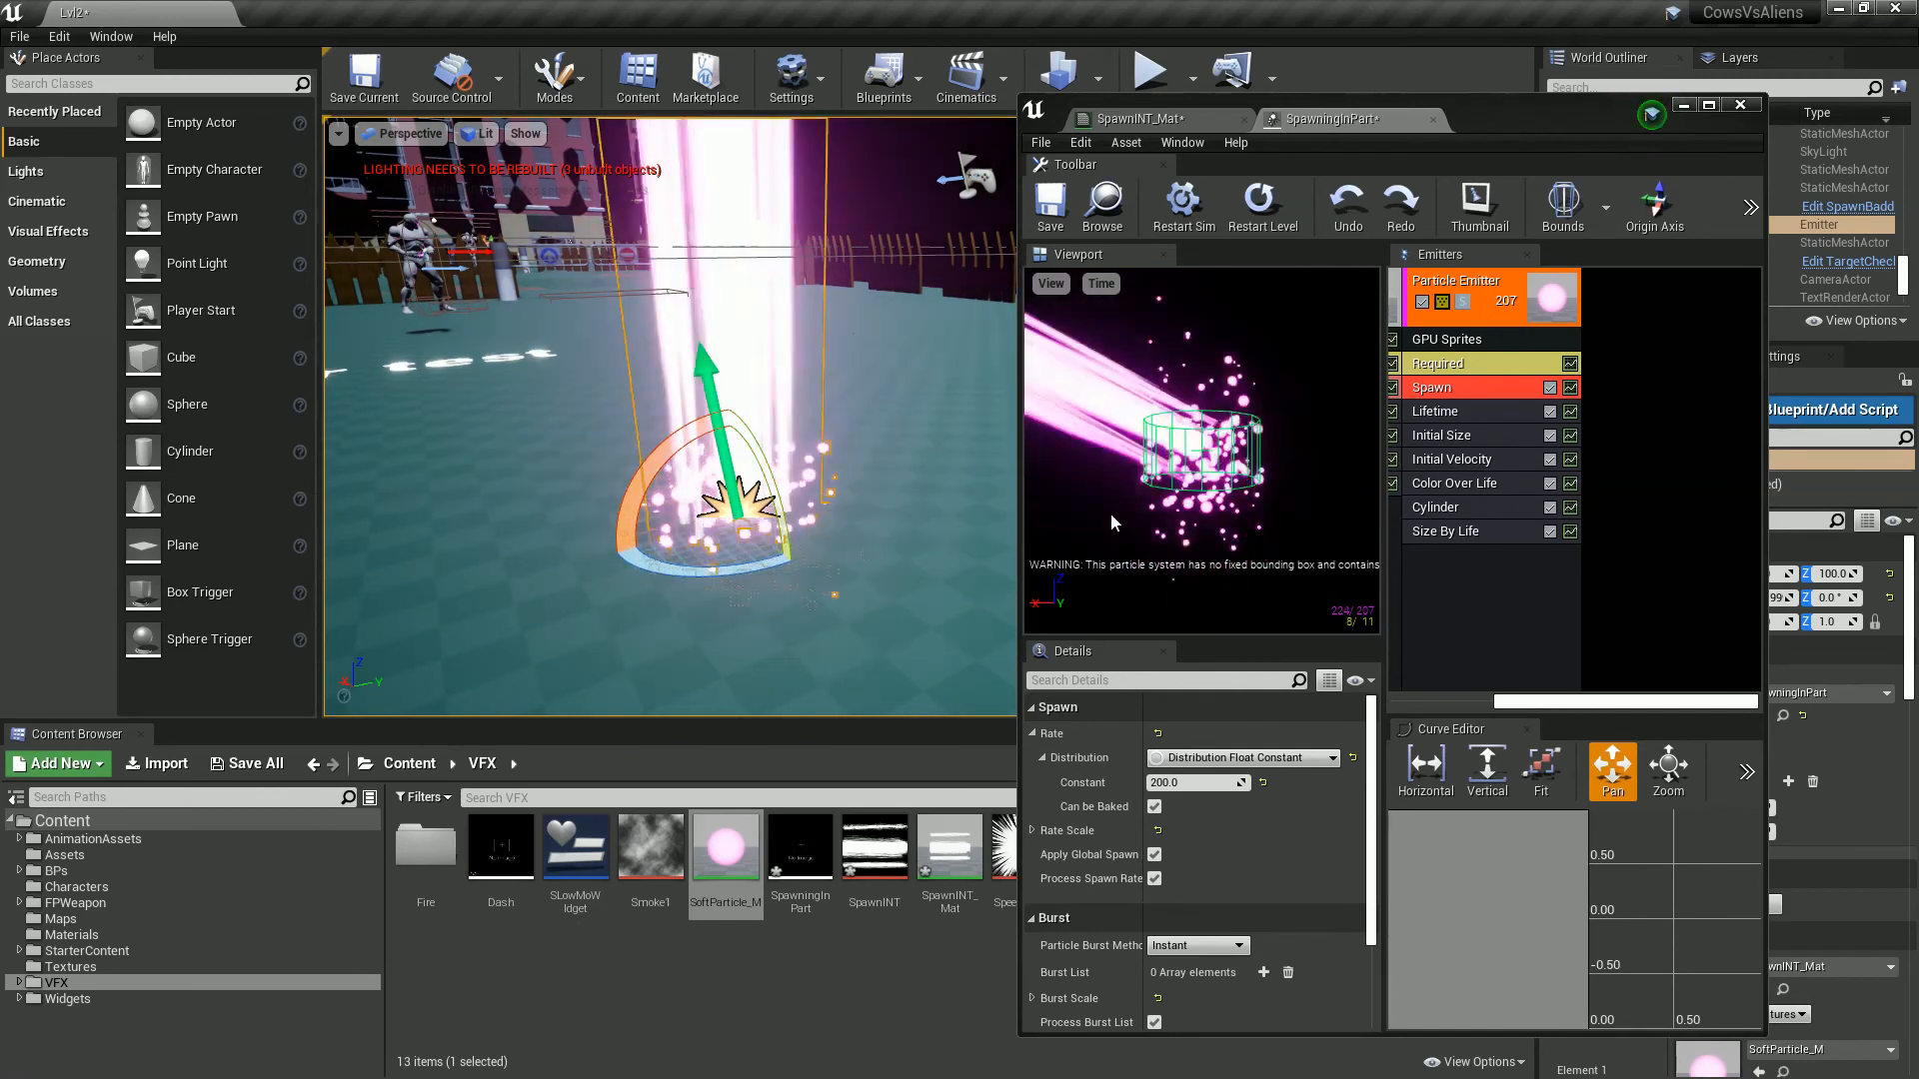
Step: Try Start Radius values of about 158 and 136 in the Cylinder module and restore the radius to 50
{"action": "left_click", "coordinate": [1460, 518]}
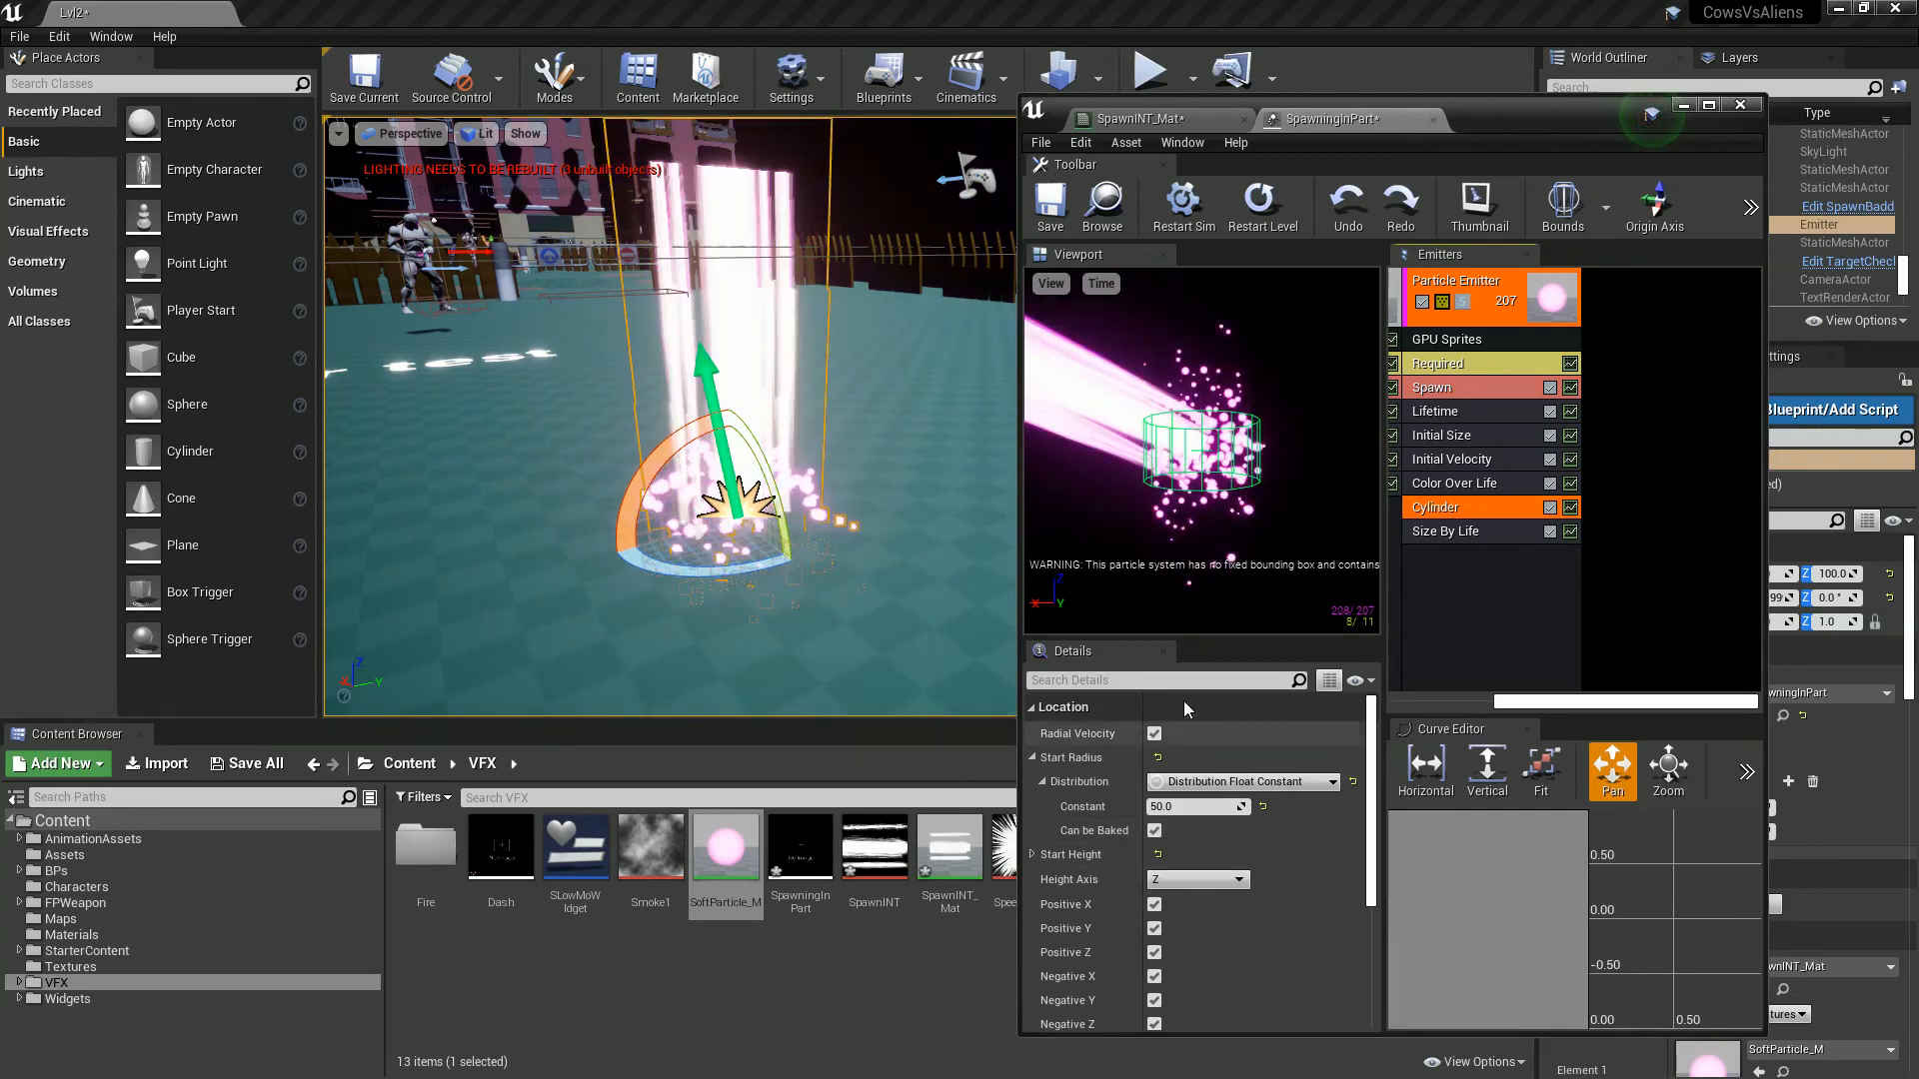
{"action": "left_click_drag", "start_coordinate": [1177, 808], "coordinate": [1179, 807]}
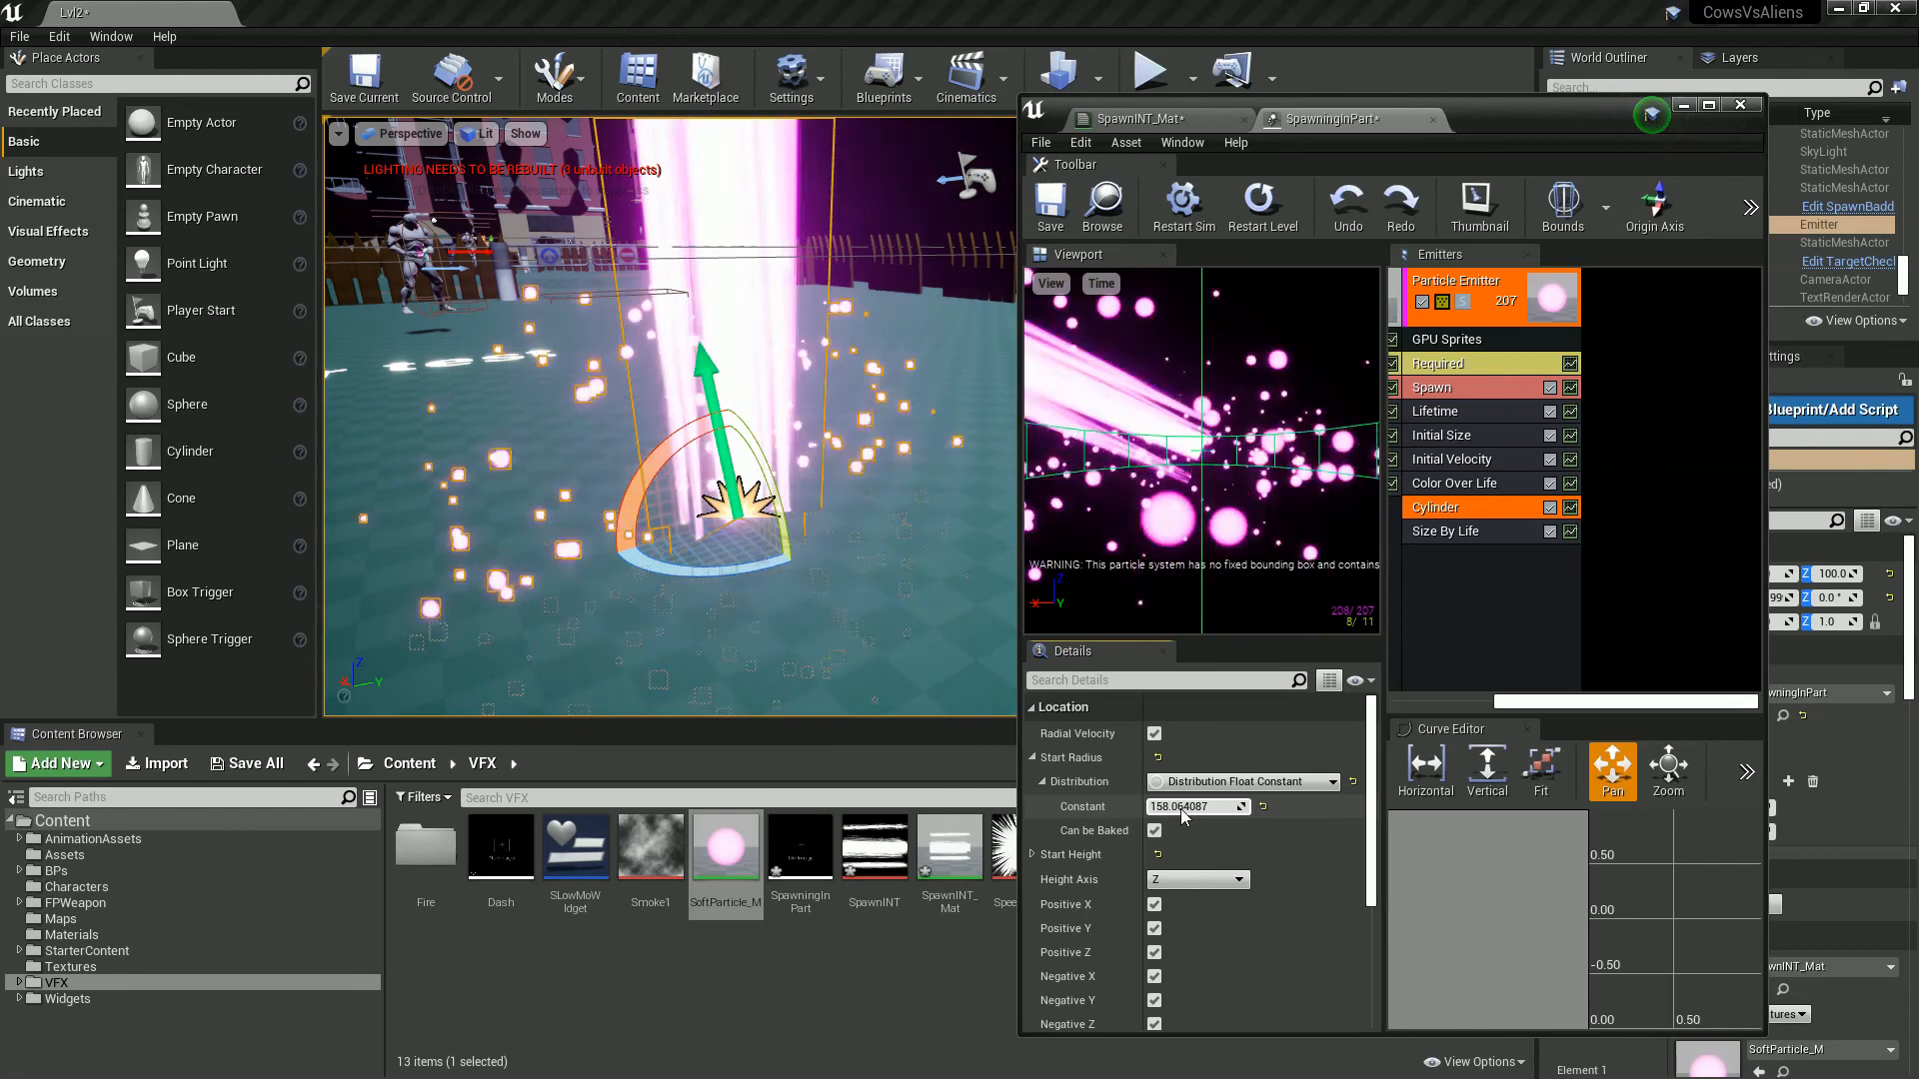
{"action": "left_click_drag", "start_coordinate": [1171, 812], "coordinate": [1186, 826]}
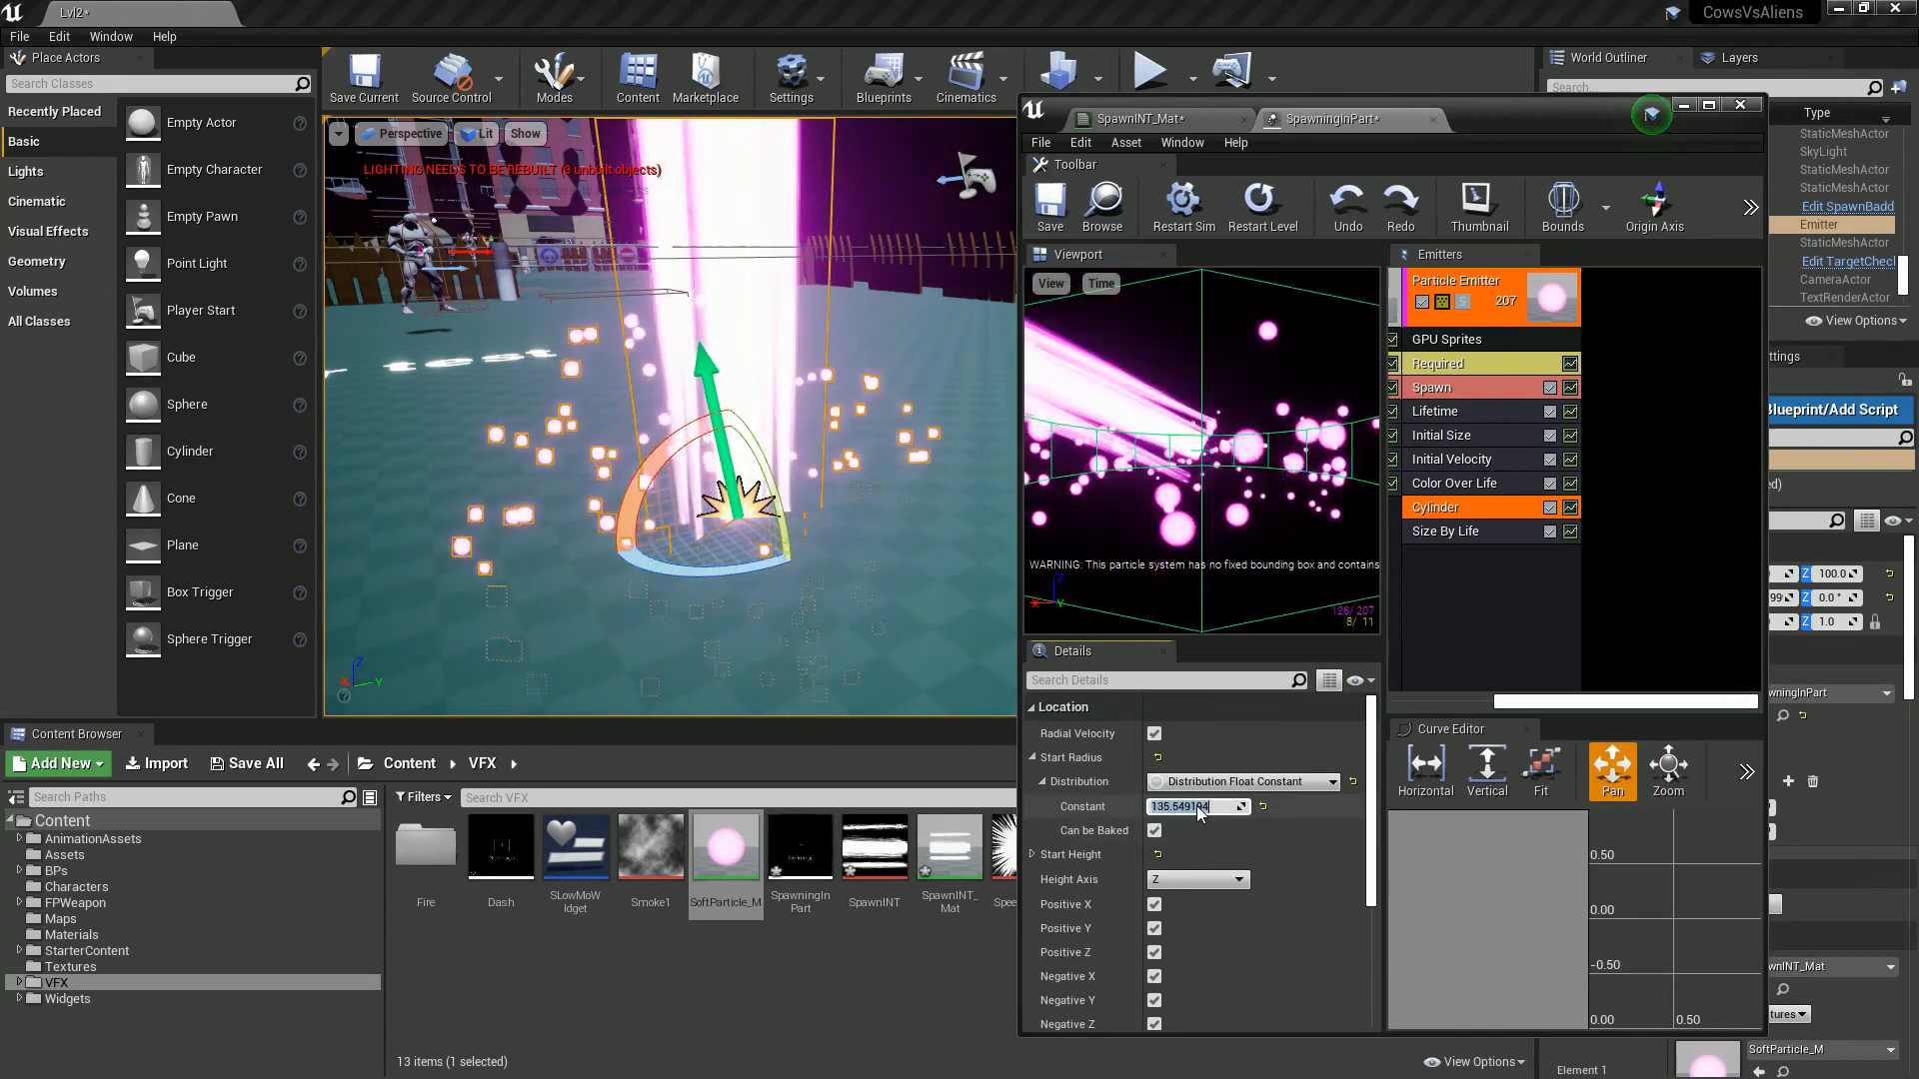
{"action": "type", "text": "50"}
{"action": "key", "text": "Return"}
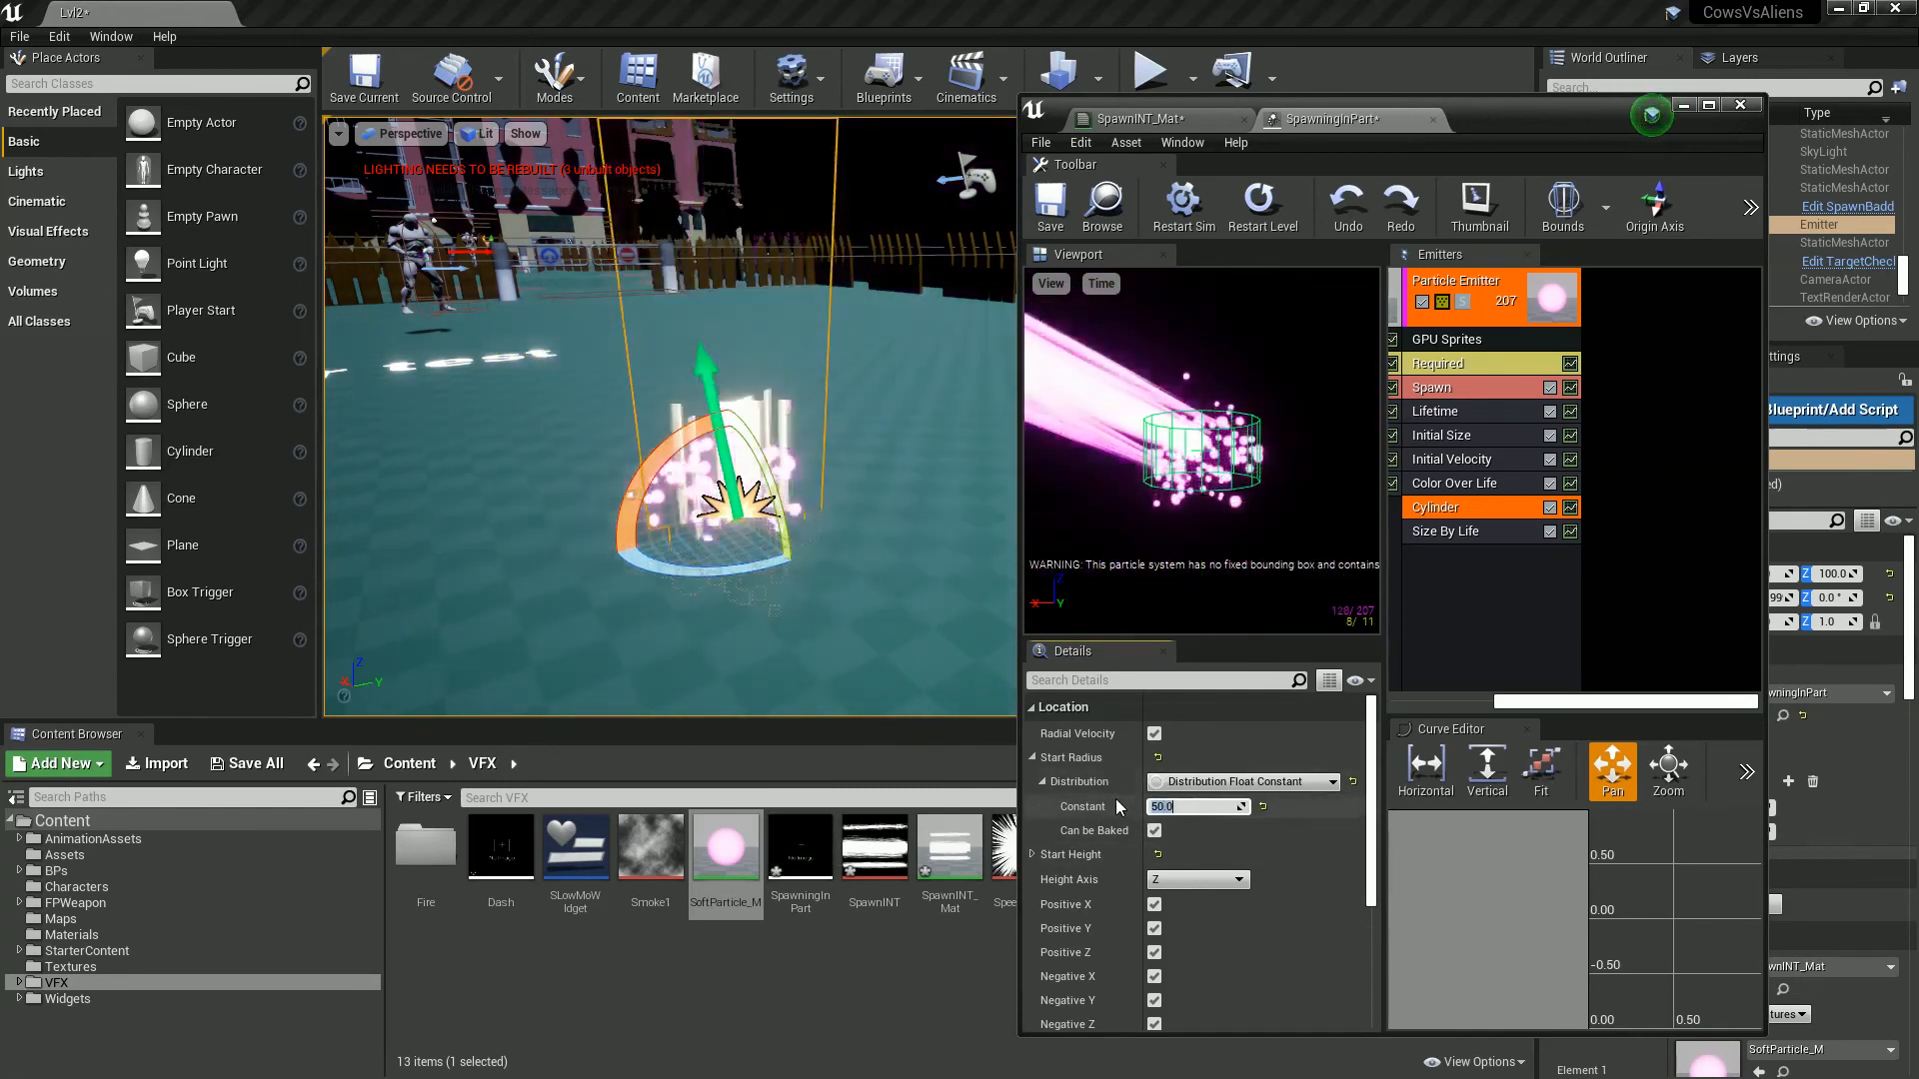
Step: Enable Surface Only in the Cylinder module so particles spawn only on the cylinder's surface
{"action": "scroll", "coordinate": [1282, 827], "scroll_direction": "down", "scroll_amount": 3}
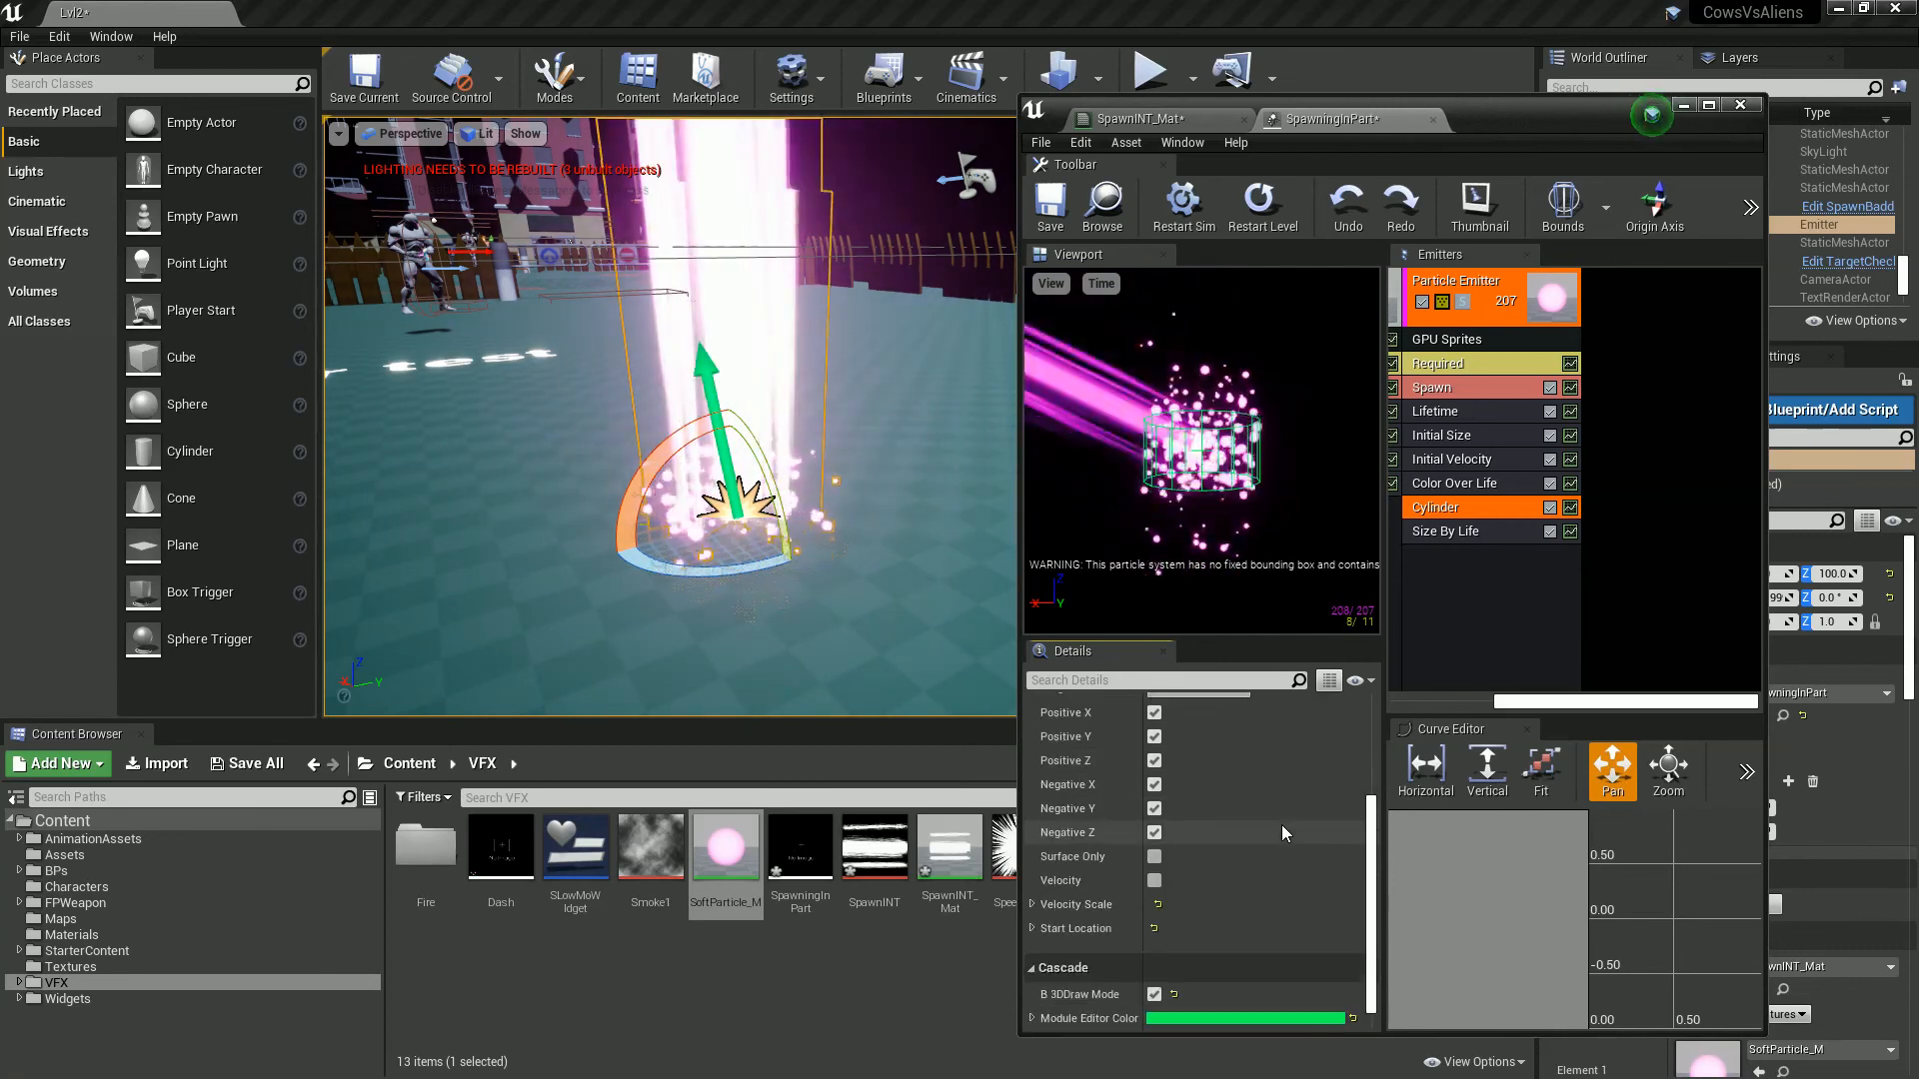
{"action": "scroll", "coordinate": [1274, 828], "scroll_direction": "up", "scroll_amount": 3}
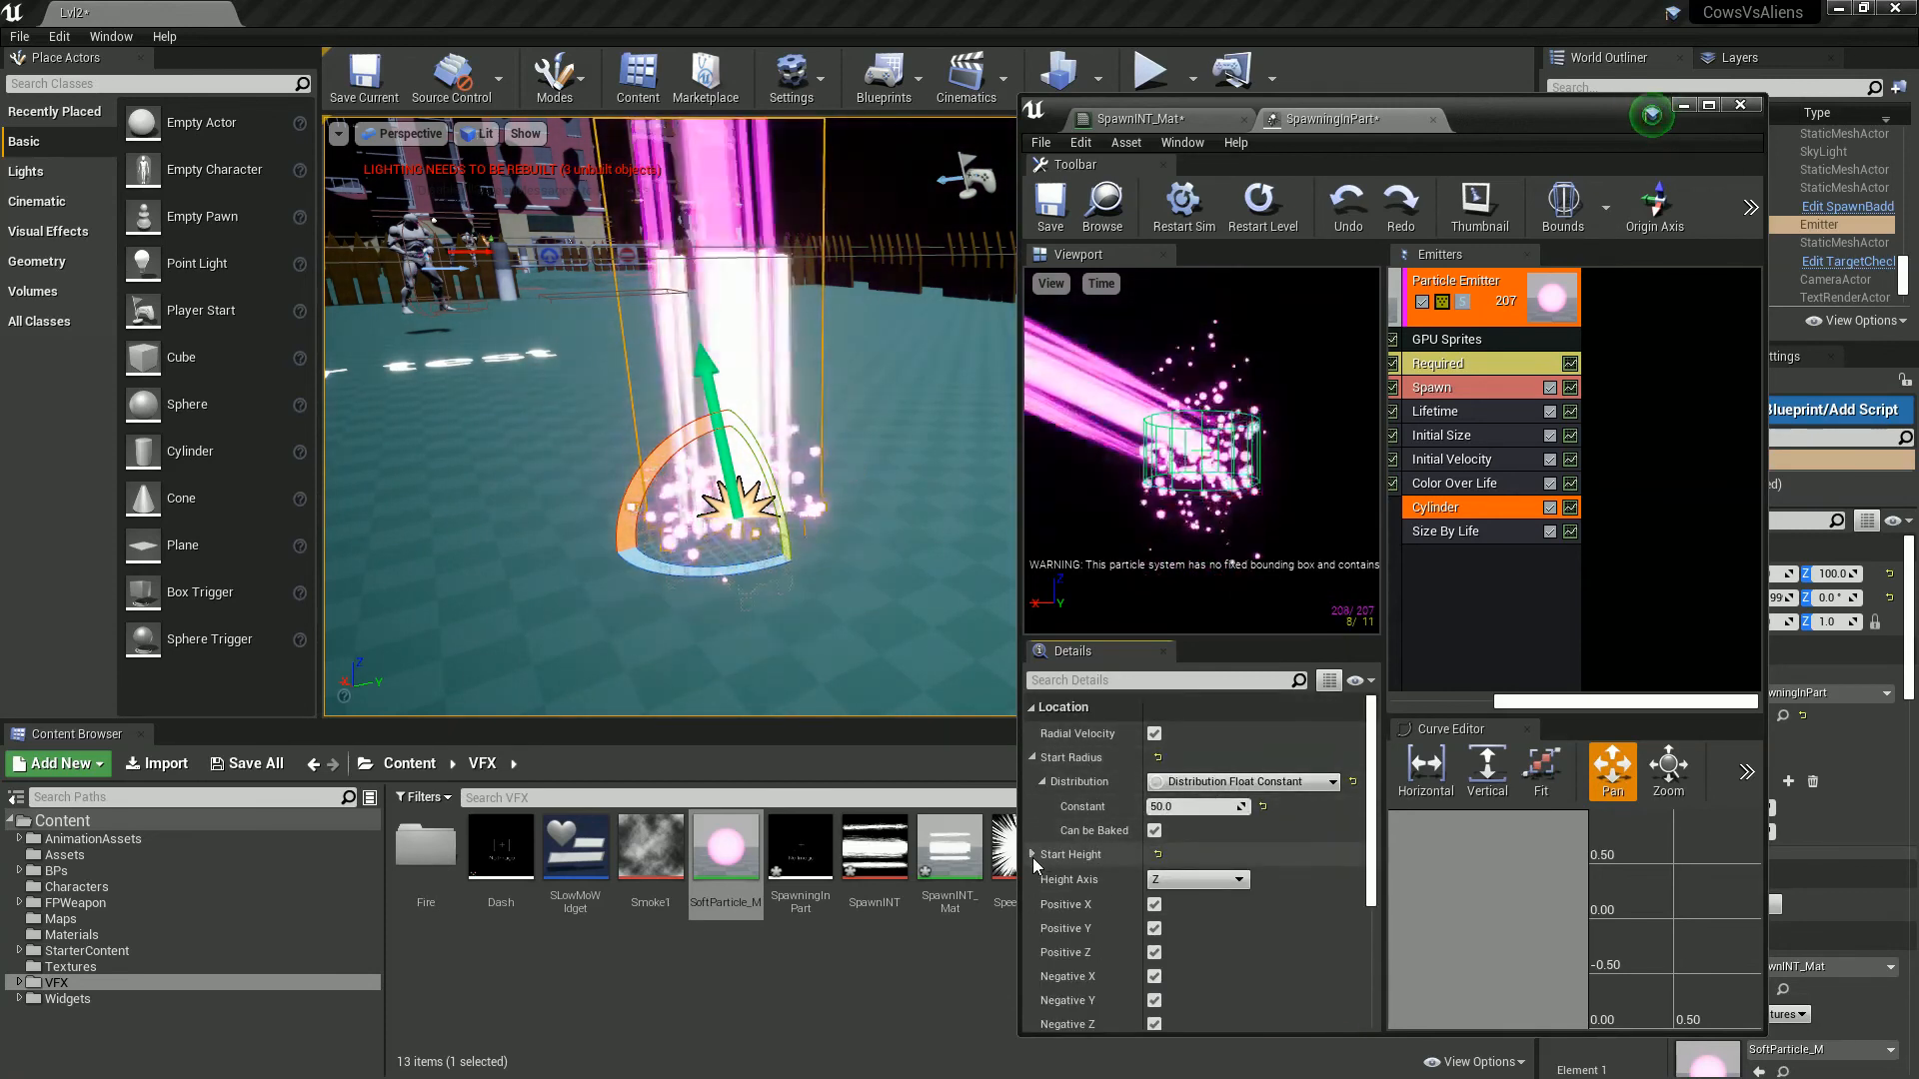
{"action": "scroll", "coordinate": [1044, 855], "scroll_direction": "down", "scroll_amount": 2}
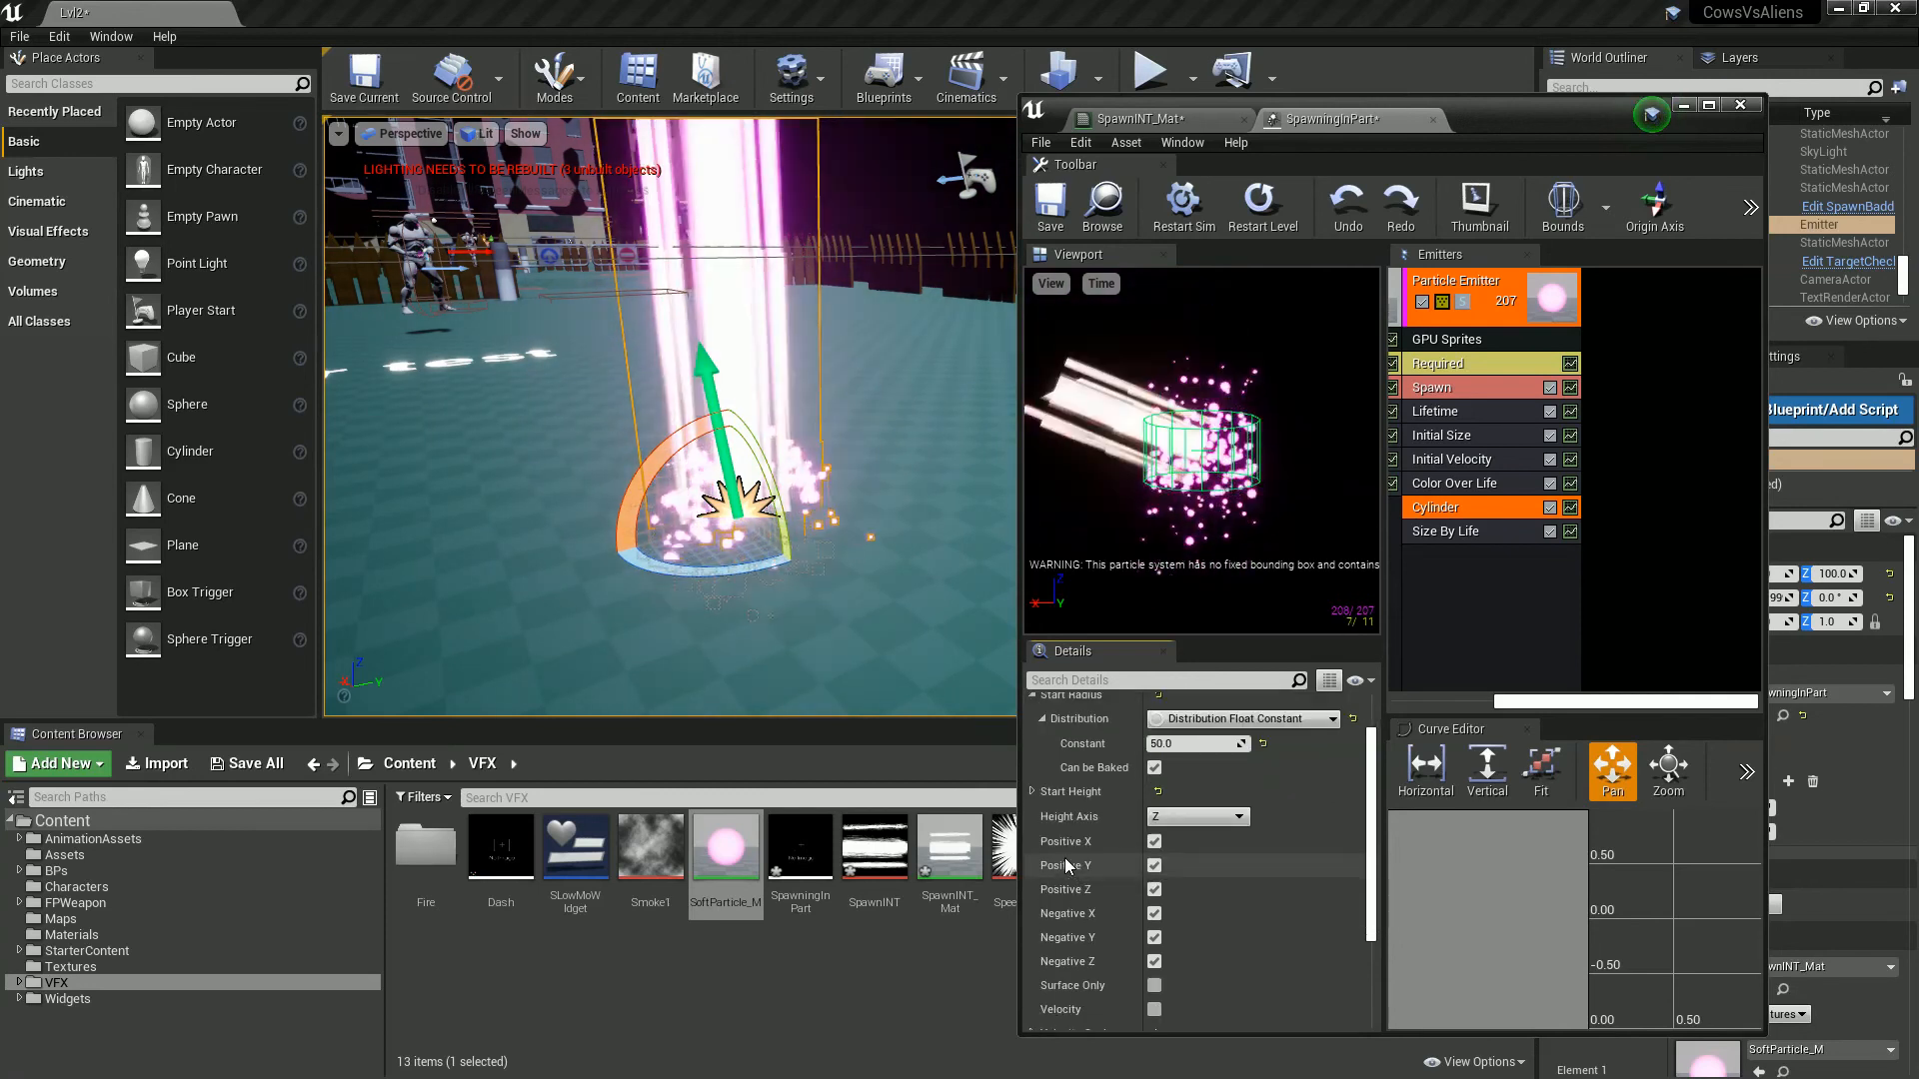
{"action": "scroll", "coordinate": [1065, 862], "scroll_direction": "down", "scroll_amount": 1}
{"action": "left_click", "coordinate": [1153, 922]}
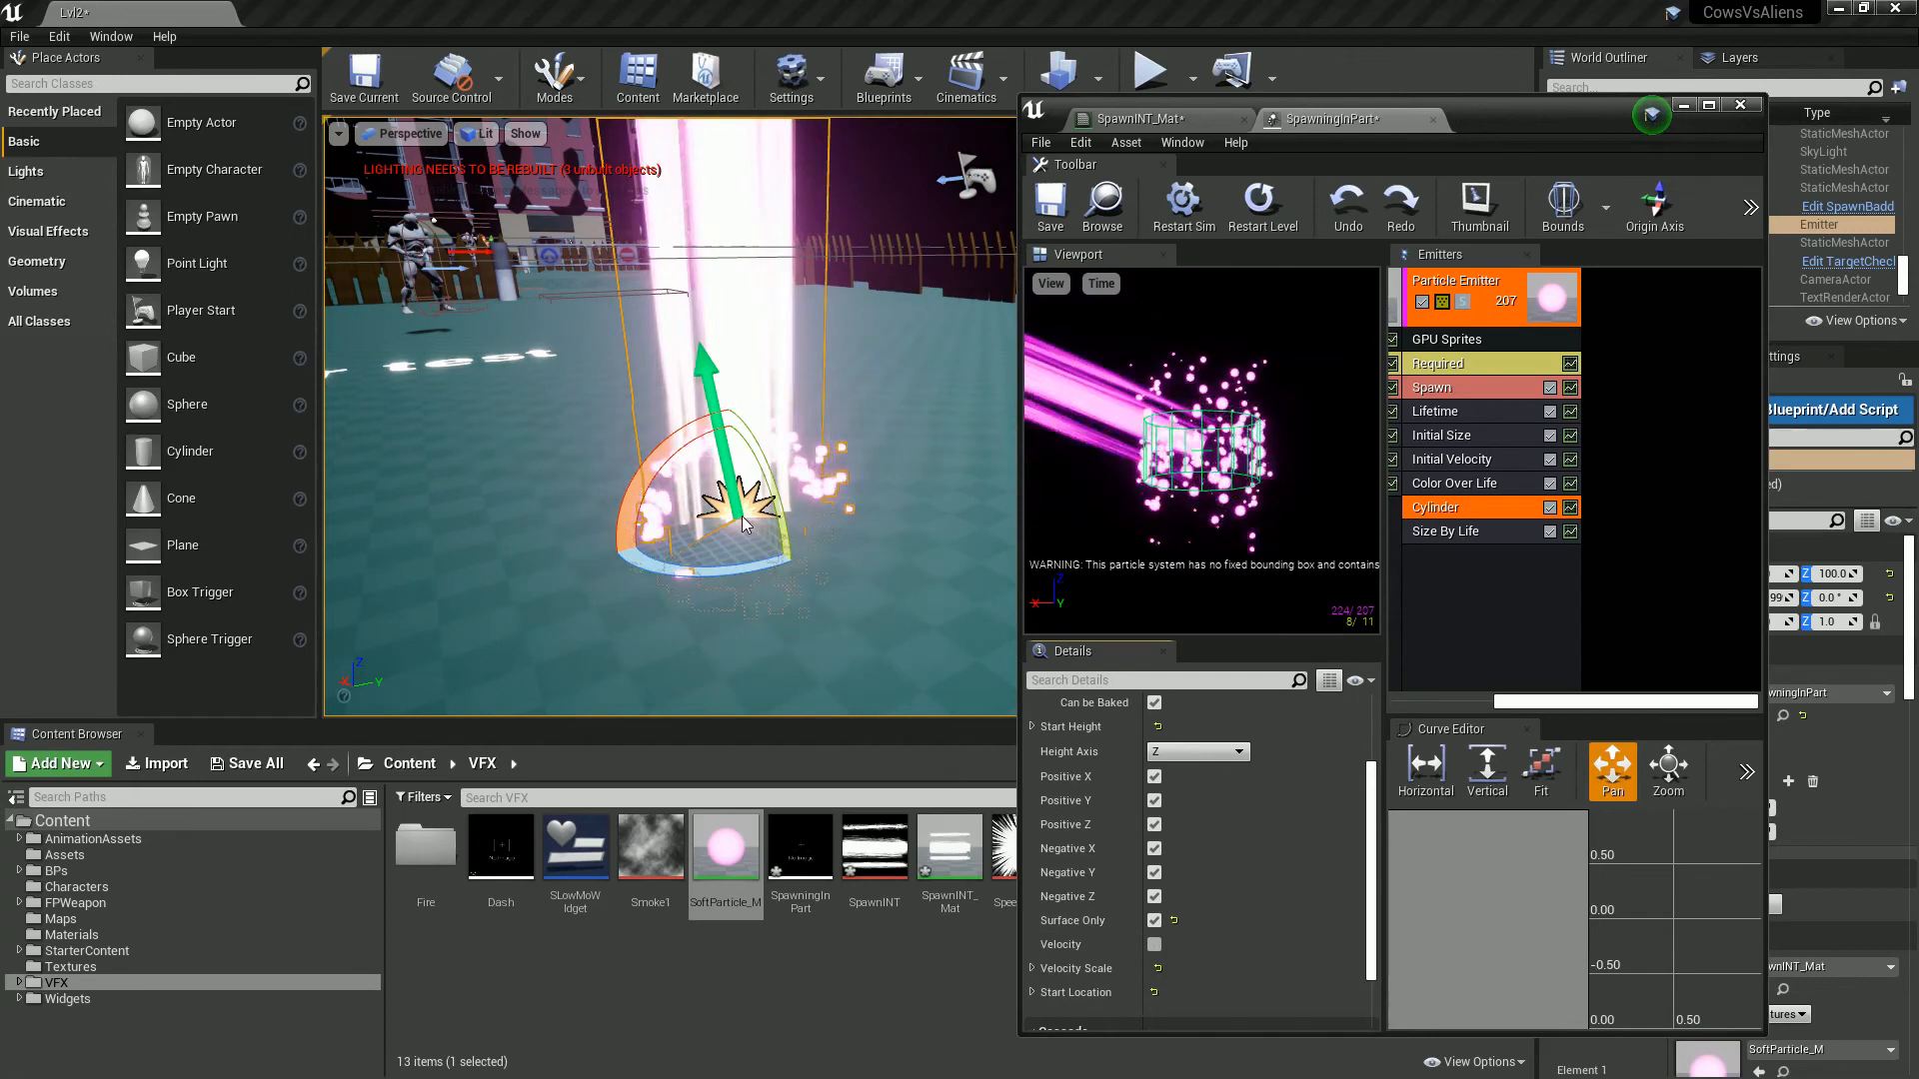
Step: Set the Cylinder module's constant Start Radius to 40
{"action": "scroll", "coordinate": [1118, 762], "scroll_direction": "up", "scroll_amount": 3}
{"action": "left_click", "coordinate": [1200, 807]}
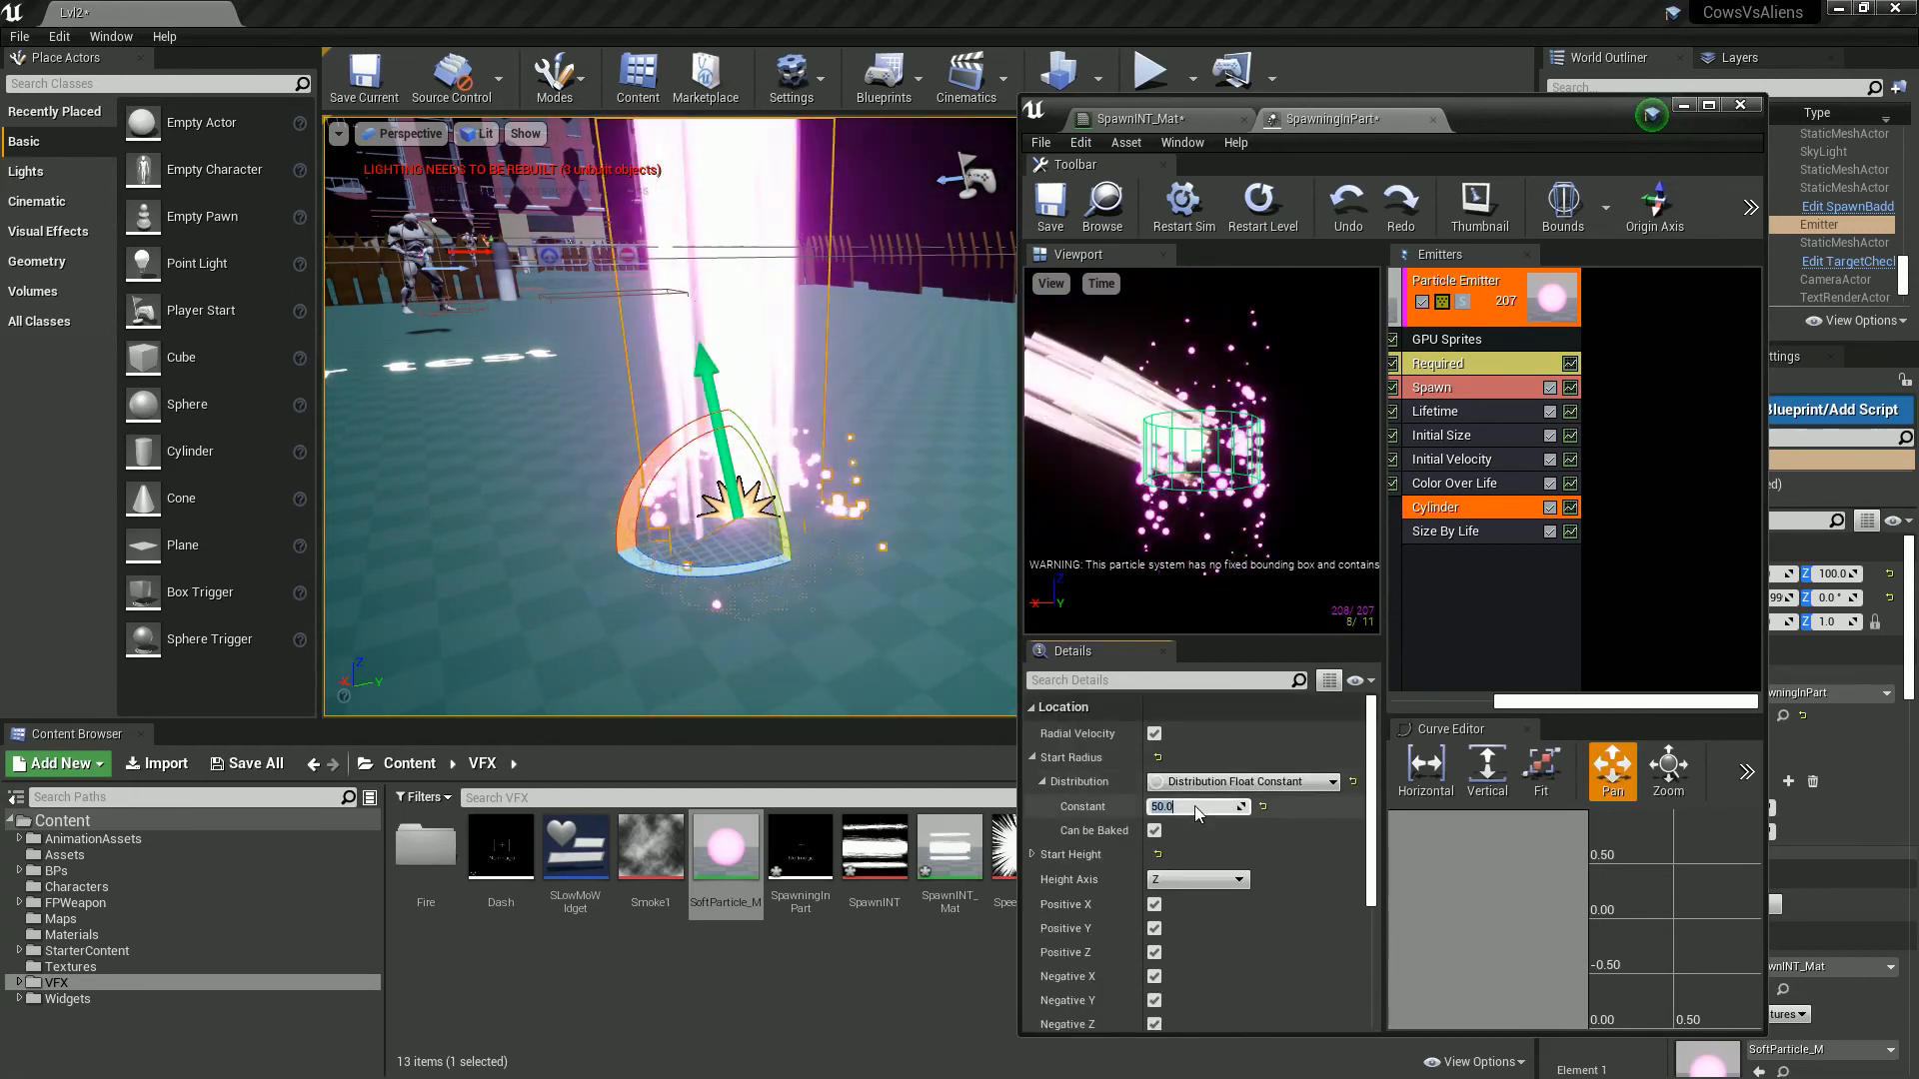
{"action": "type", "text": "40"}
{"action": "key", "text": "Return"}
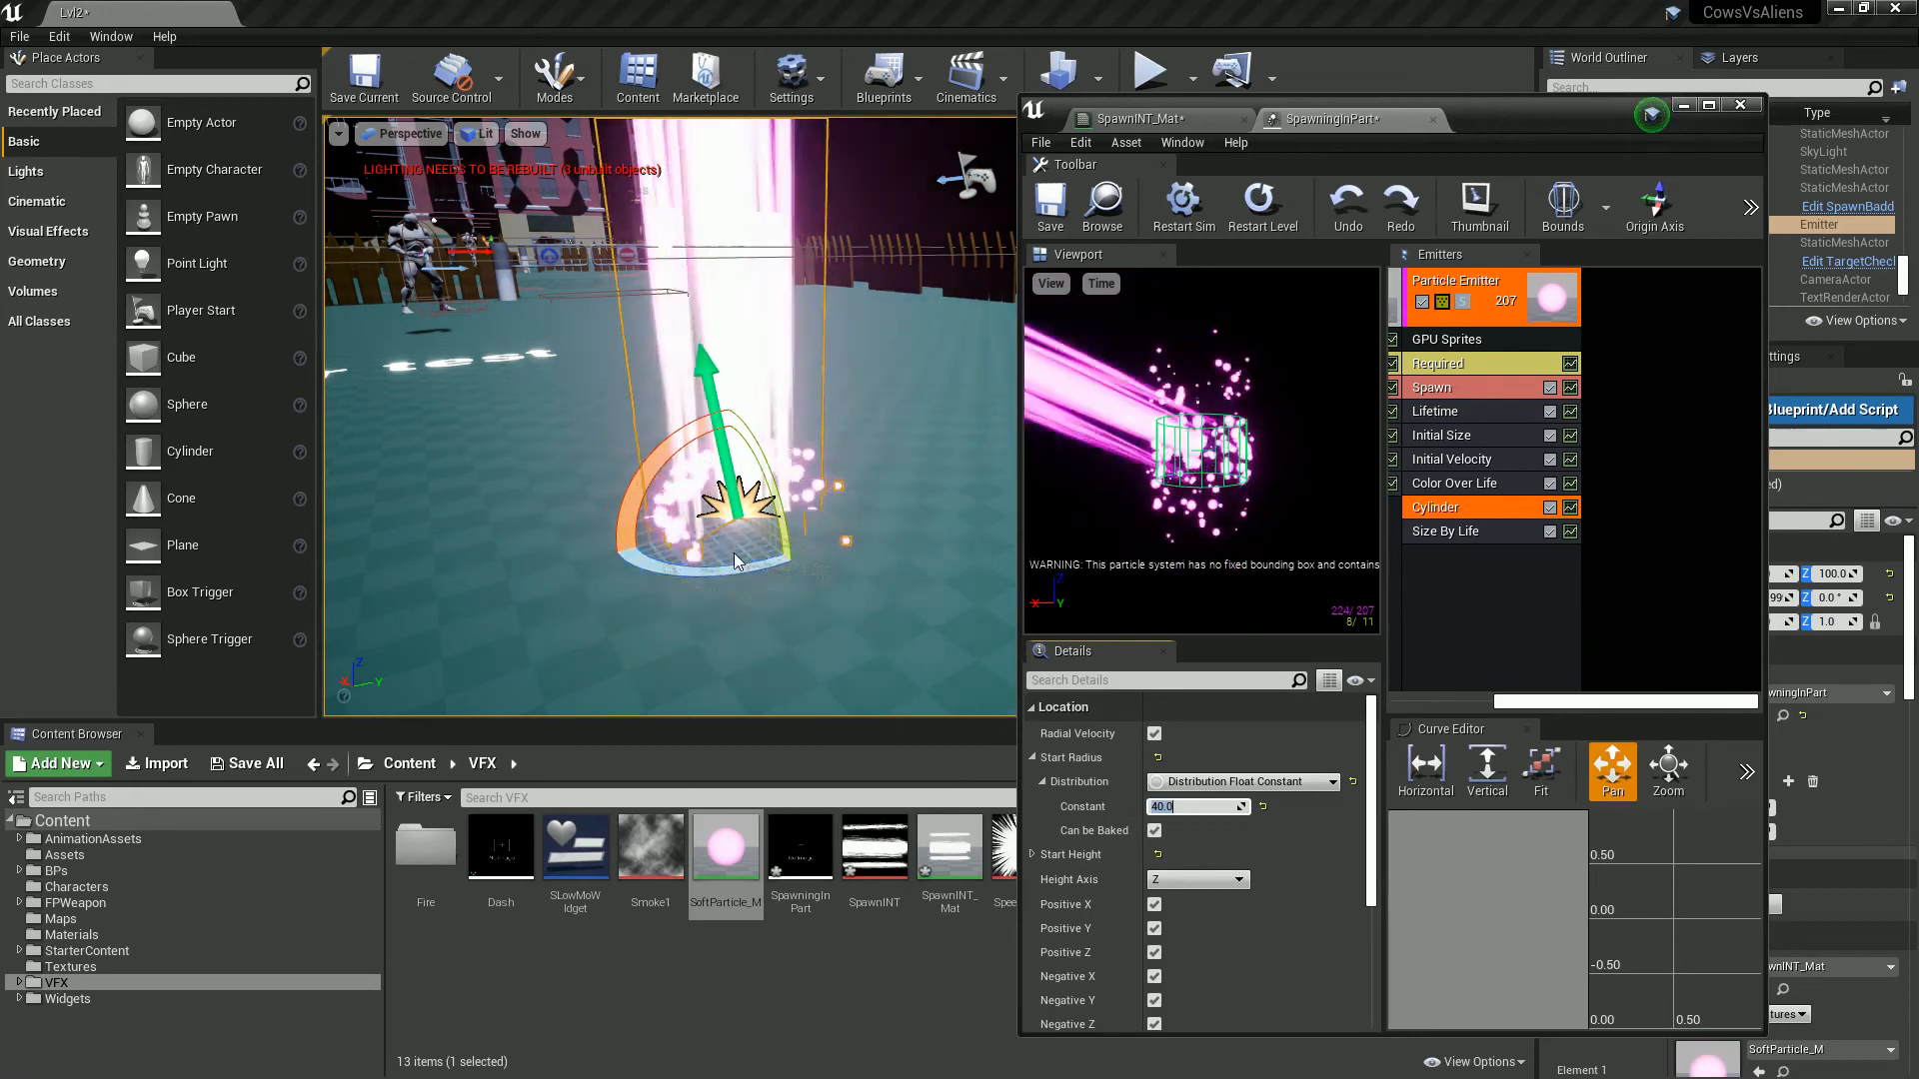
Step: Set the soft particles' minimum Z start velocity to 50 and inspect the rising particles in the level from several angles
{"action": "left_click", "coordinate": [1463, 462]}
{"action": "left_click", "coordinate": [1310, 810]}
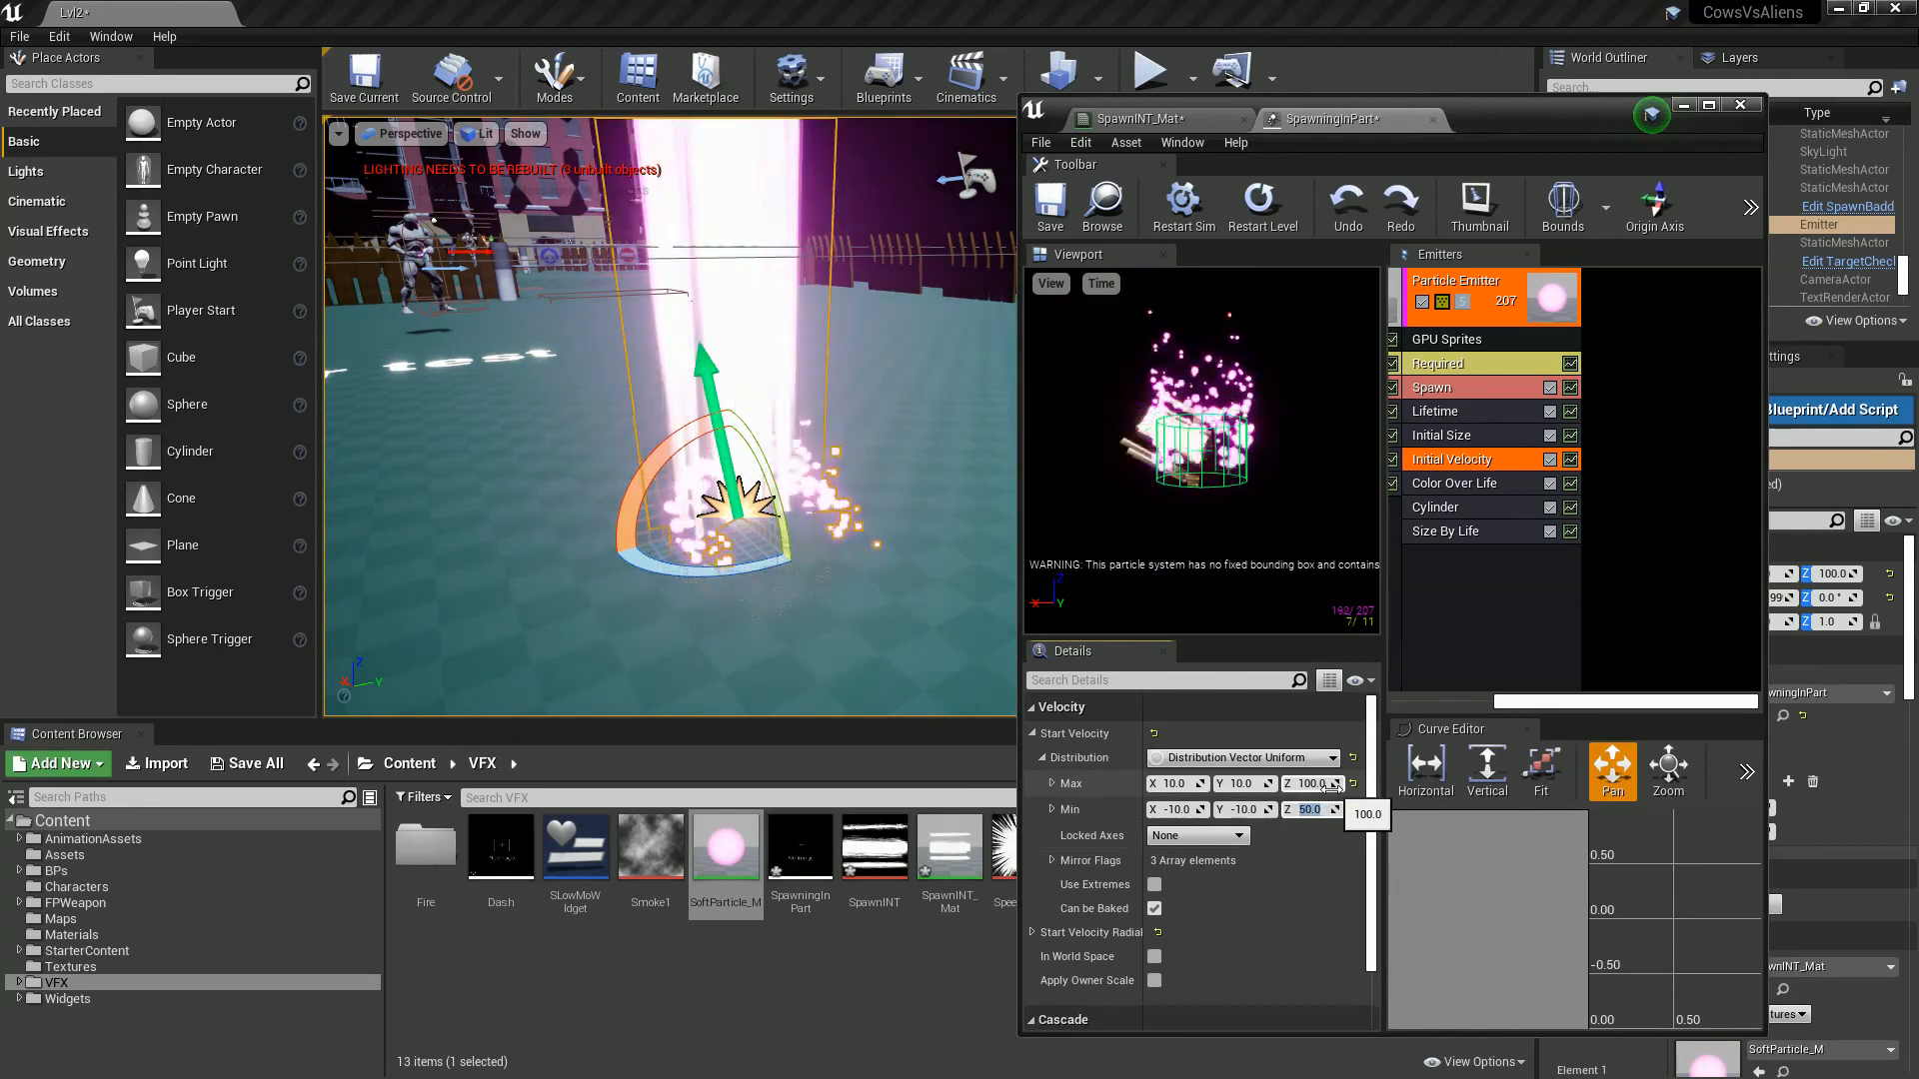
{"action": "type", "text": "50"}
{"action": "key", "text": "Return"}
{"action": "right_click_drag", "start_coordinate": [800, 567], "coordinate": [1014, 577]}
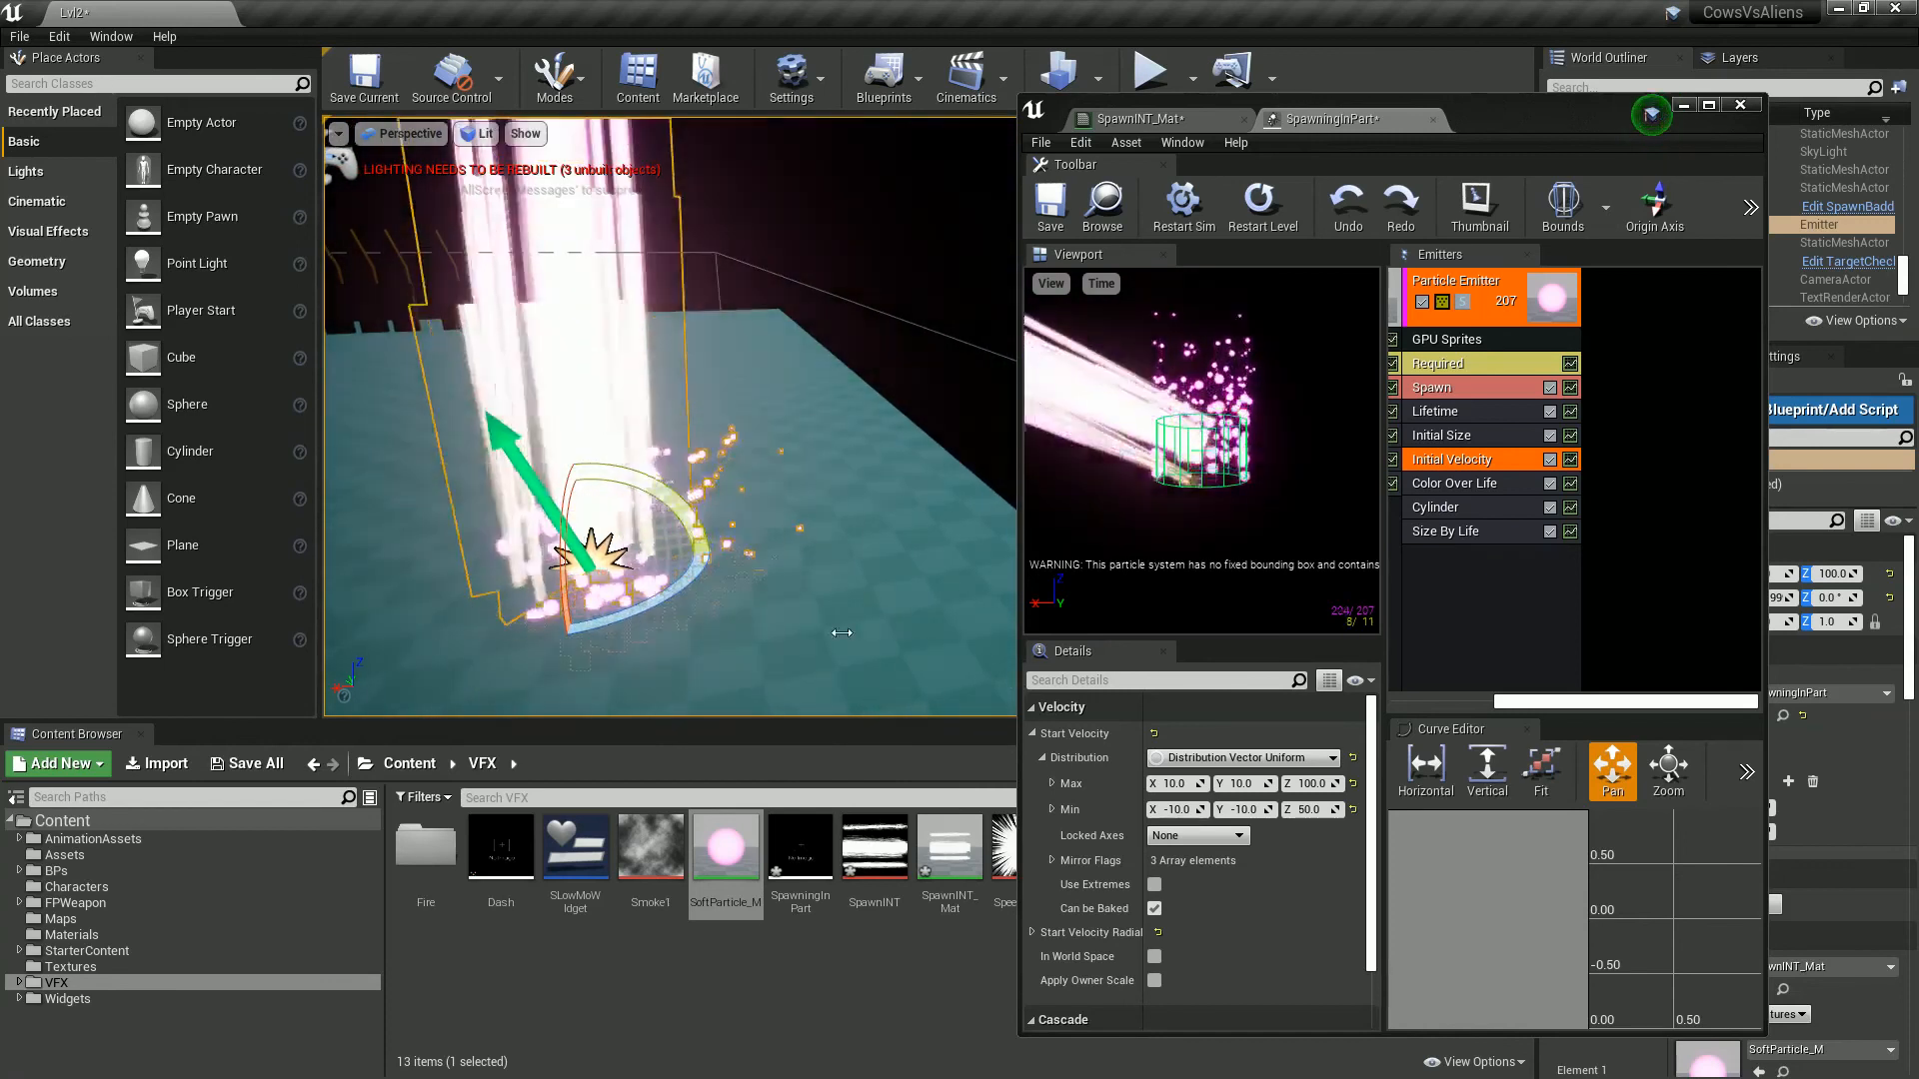
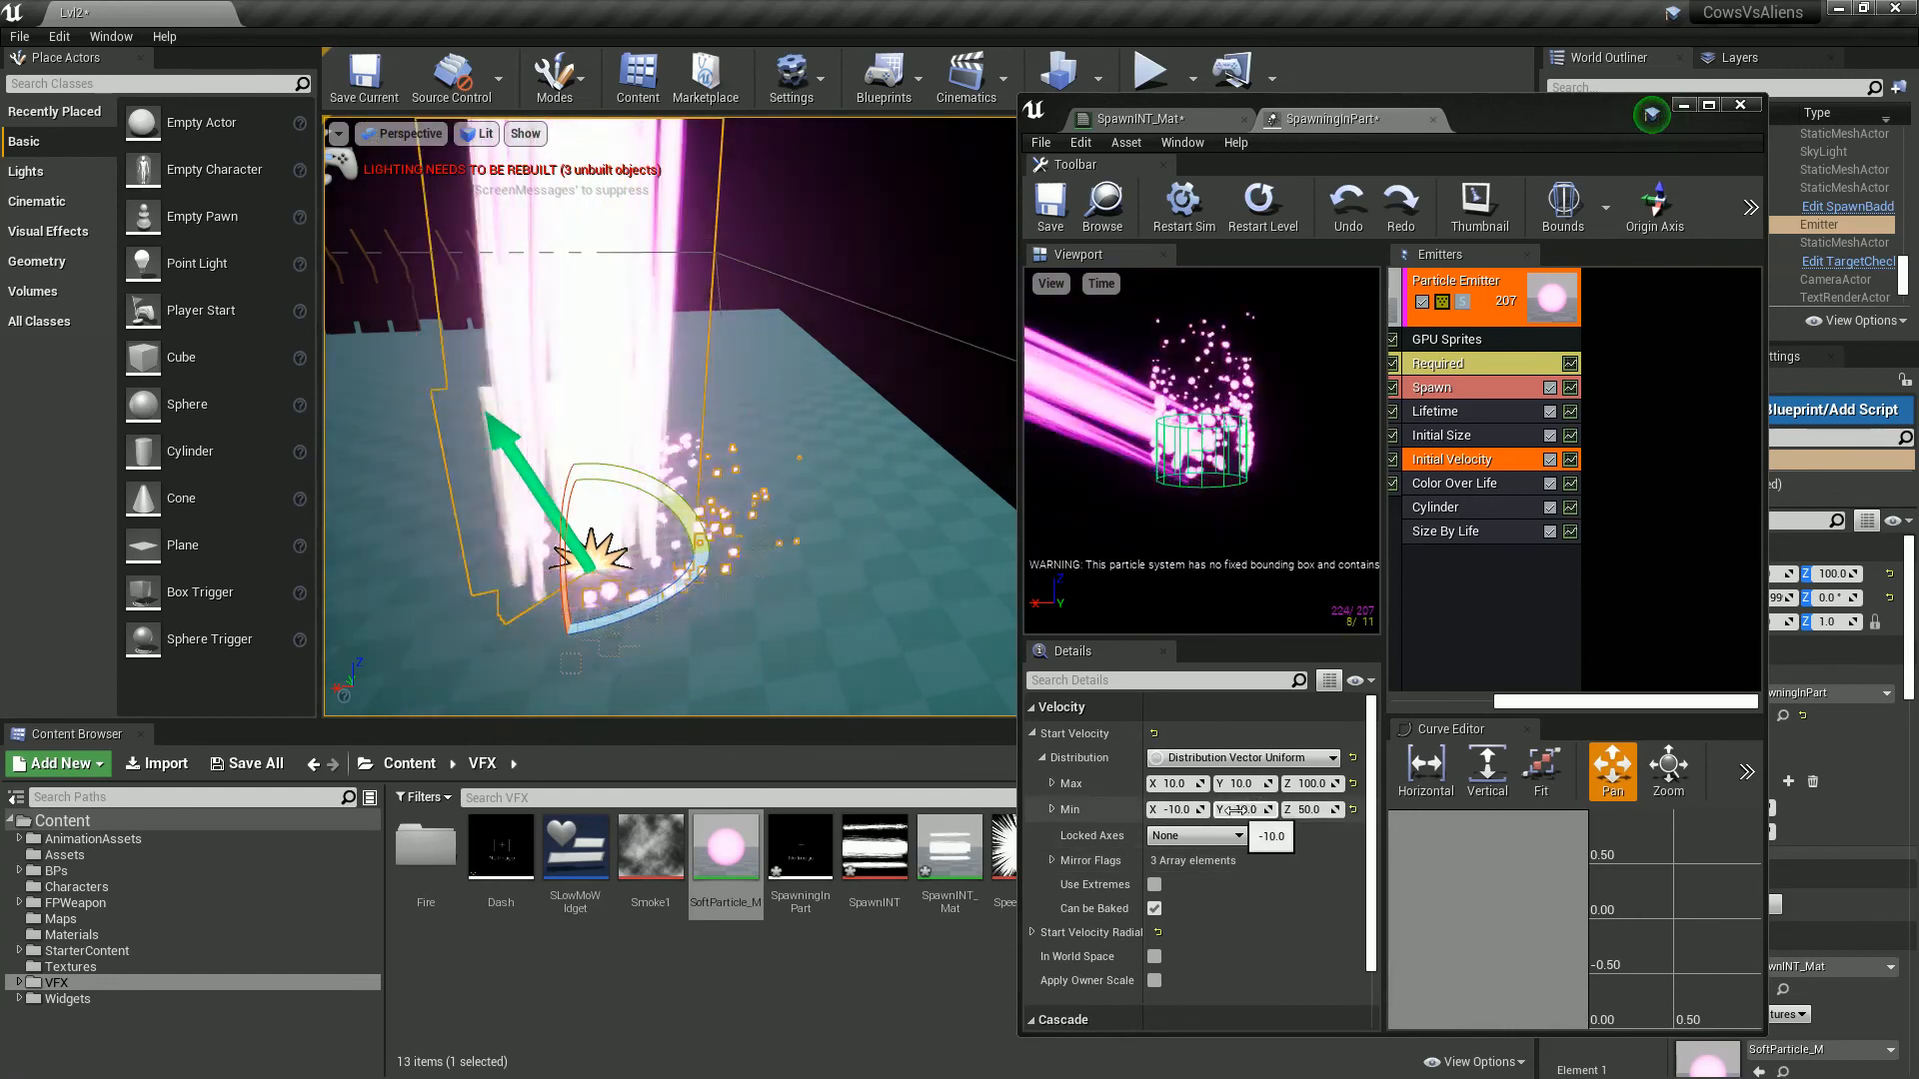
{"action": "right_click_drag", "start_coordinate": [762, 493], "coordinate": [388, 526]}
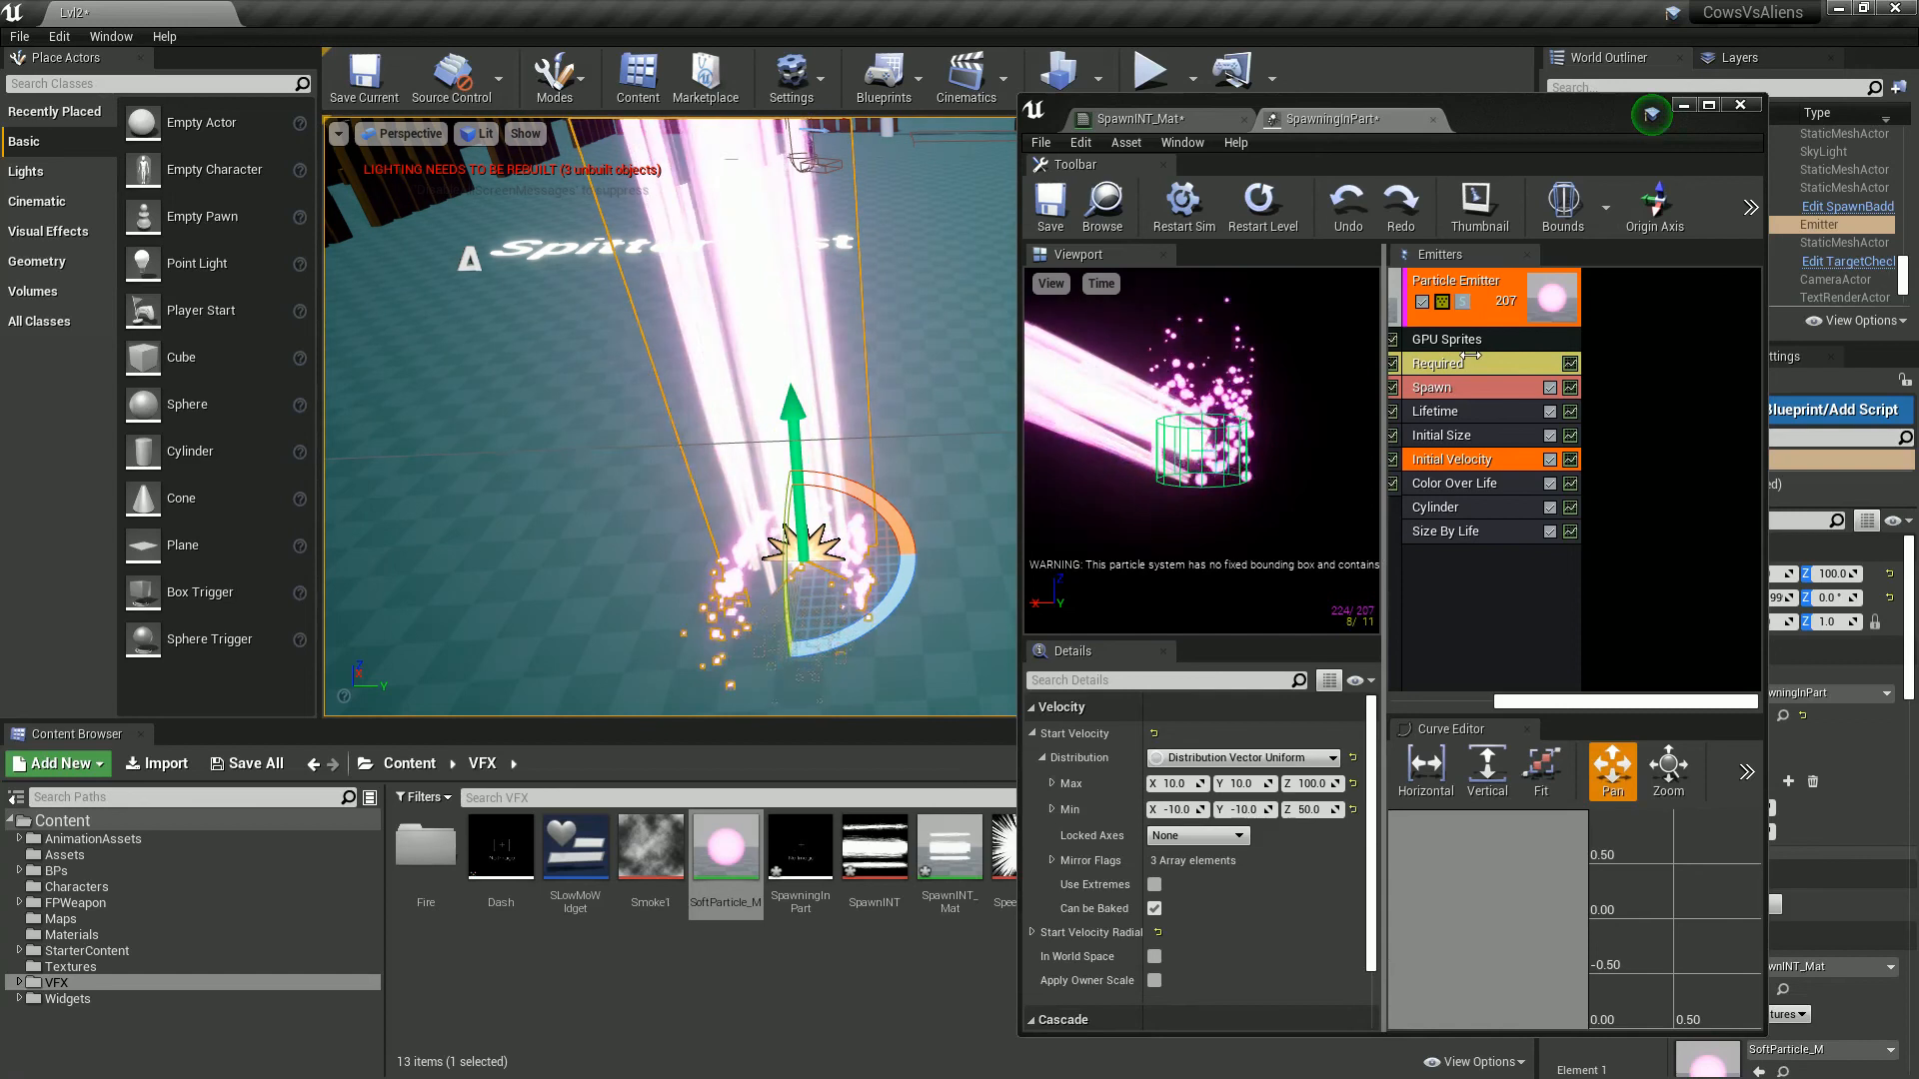
Step: Save the SpawningInPart particle system and open the Human1_Bp blueprint from the BPs folder
{"action": "left_click", "coordinate": [1469, 532]}
{"action": "right_click_drag", "start_coordinate": [960, 353], "coordinate": [962, 345]}
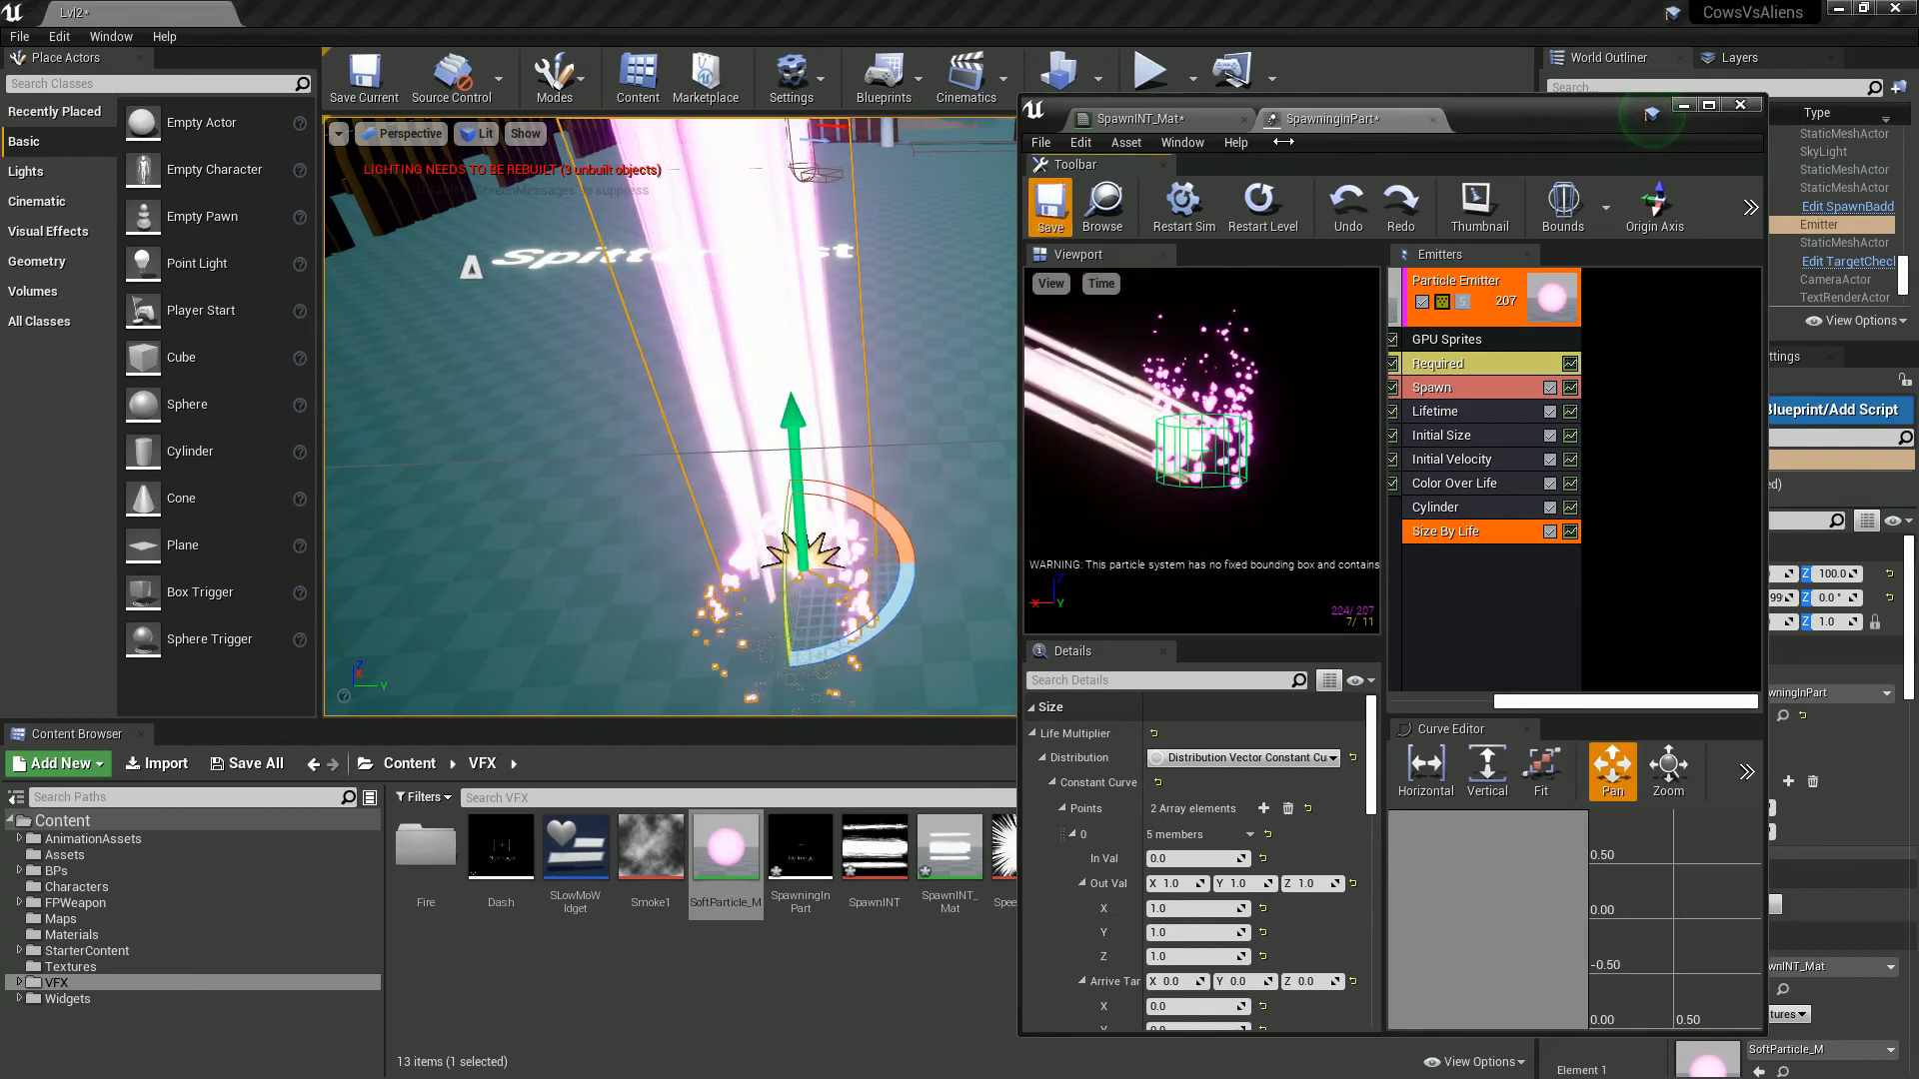
{"action": "left_click", "coordinate": [1683, 105]}
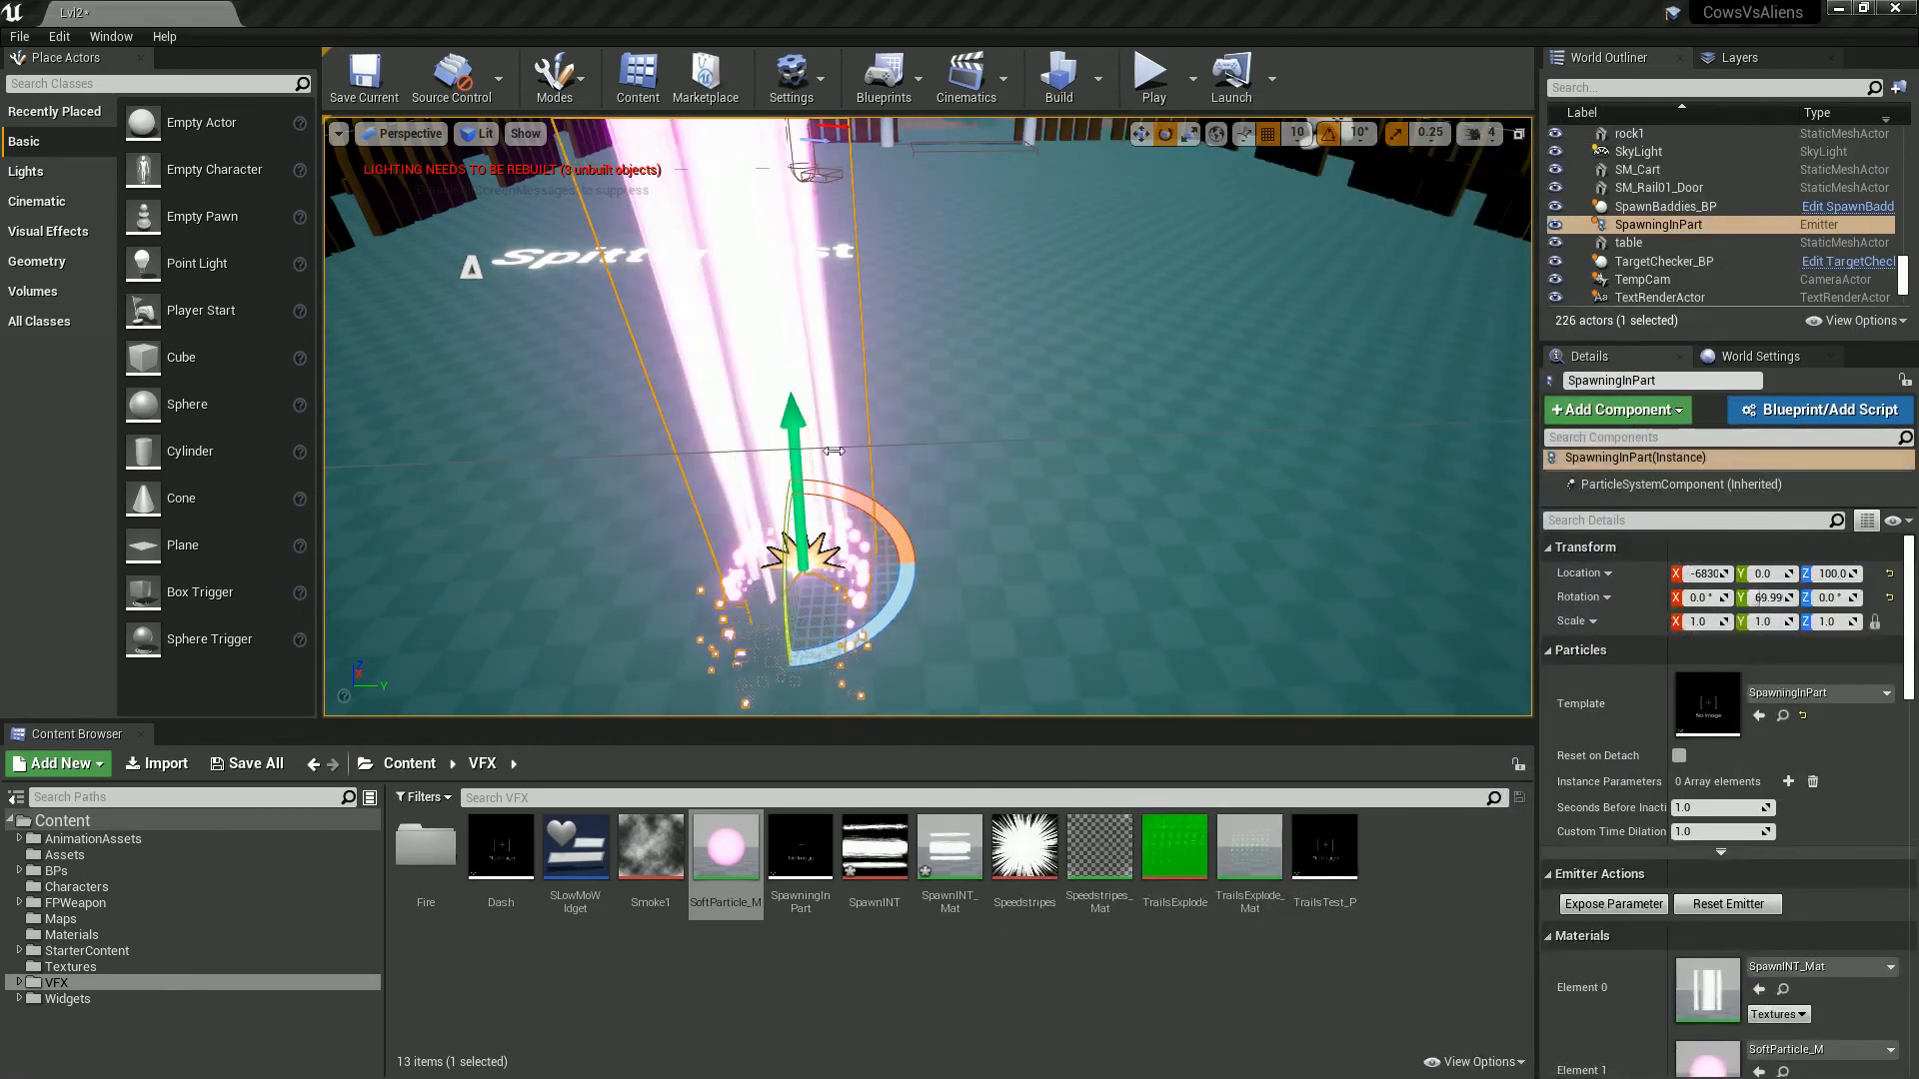
{"action": "right_click_drag", "start_coordinate": [856, 531], "coordinate": [848, 470]}
{"action": "key", "text": "d"}
{"action": "key", "text": "a"}
{"action": "left_click", "coordinate": [56, 870]}
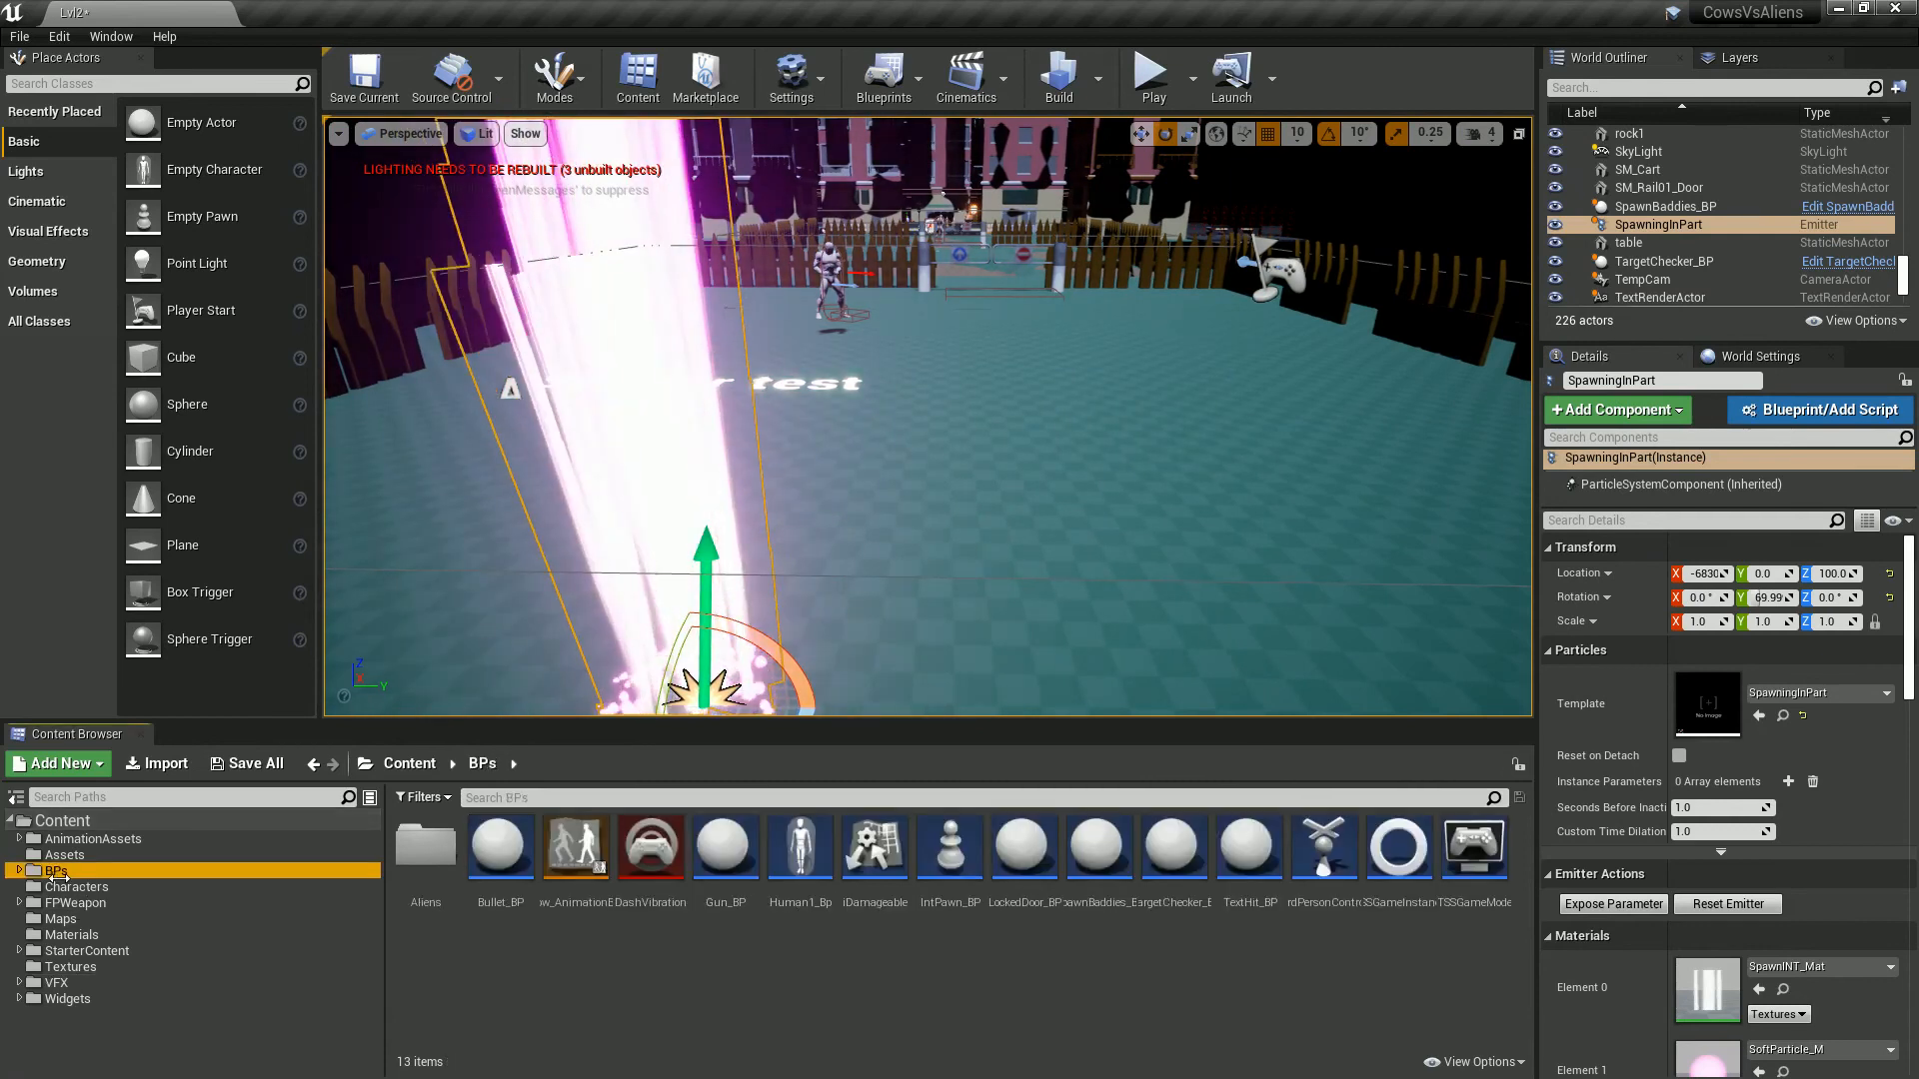
{"action": "double_click", "coordinate": [799, 903]}
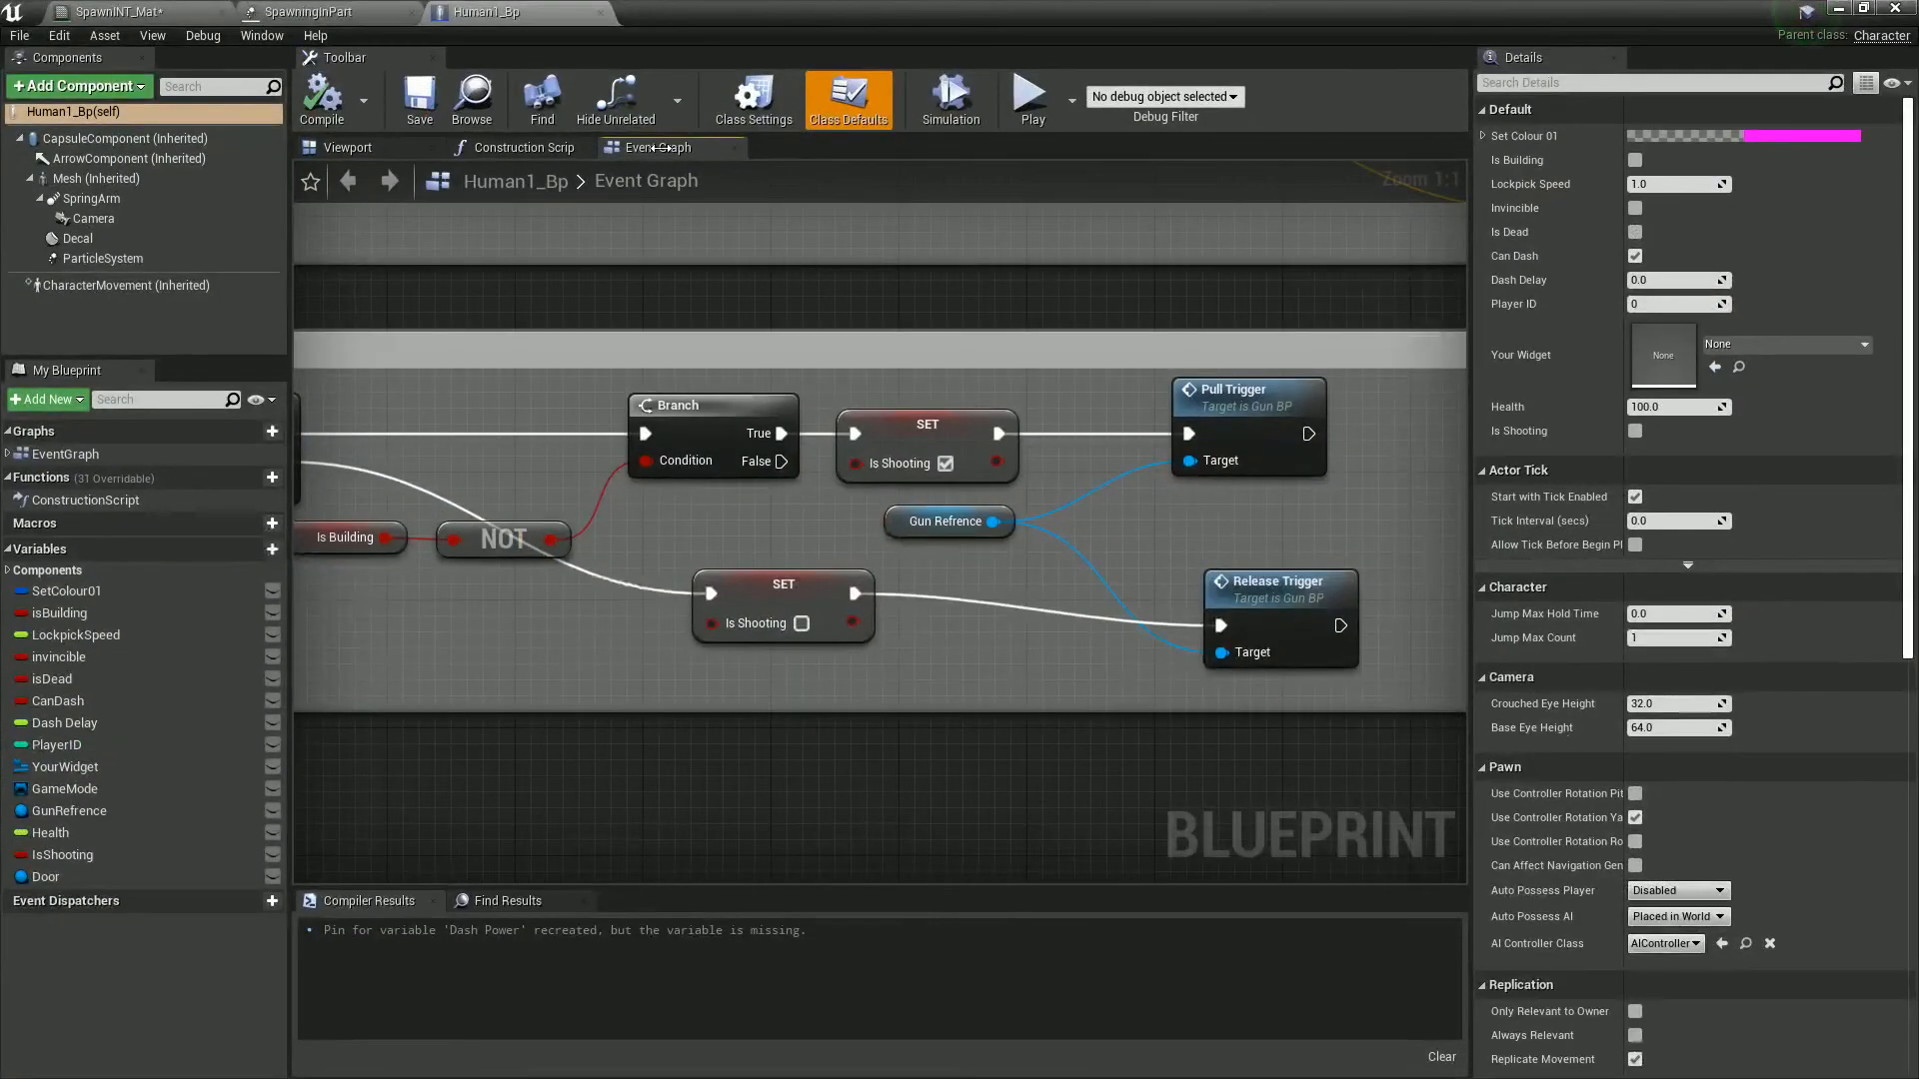
Step: In the SpawningInPart particle system, set the beam emitter's Emitter Loops to 1 in its Required module
{"action": "left_click", "coordinate": [327, 20]}
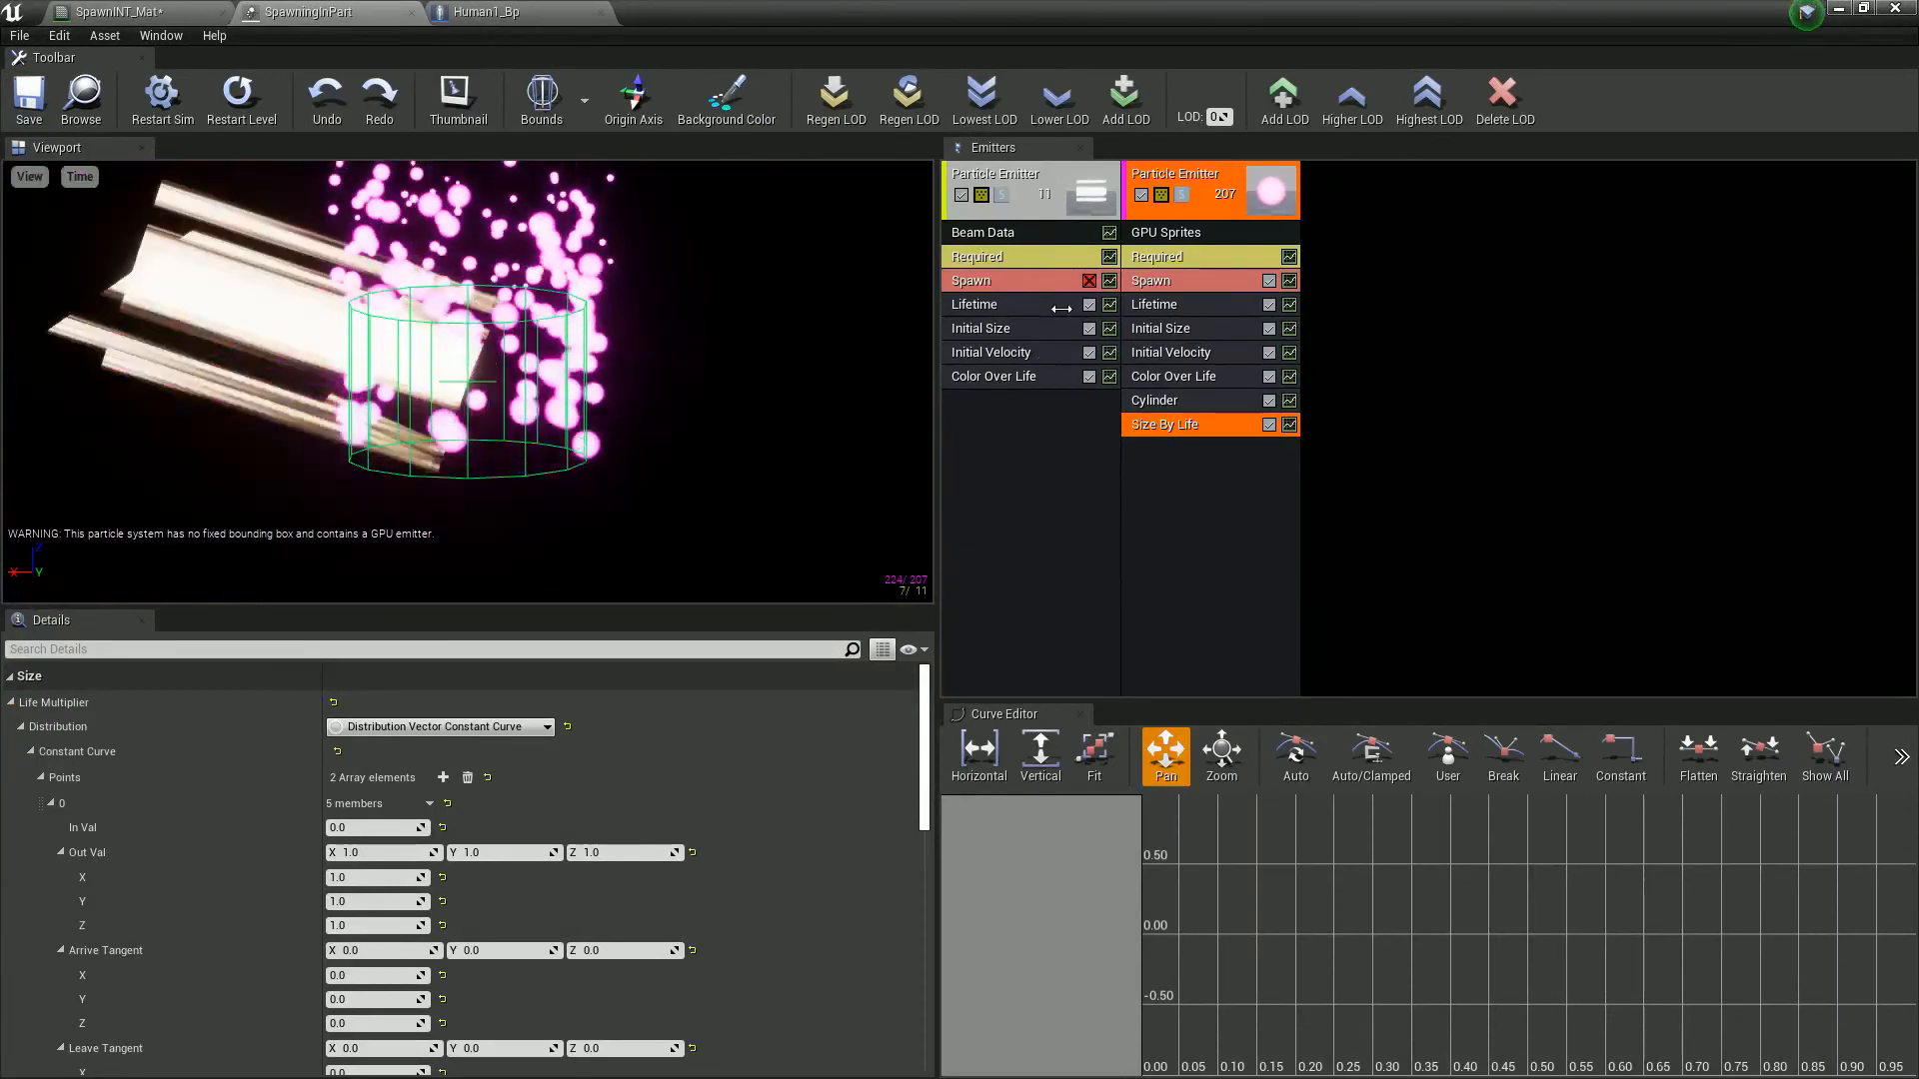
{"action": "left_click", "coordinate": [1022, 231]}
{"action": "left_click", "coordinate": [1034, 258]}
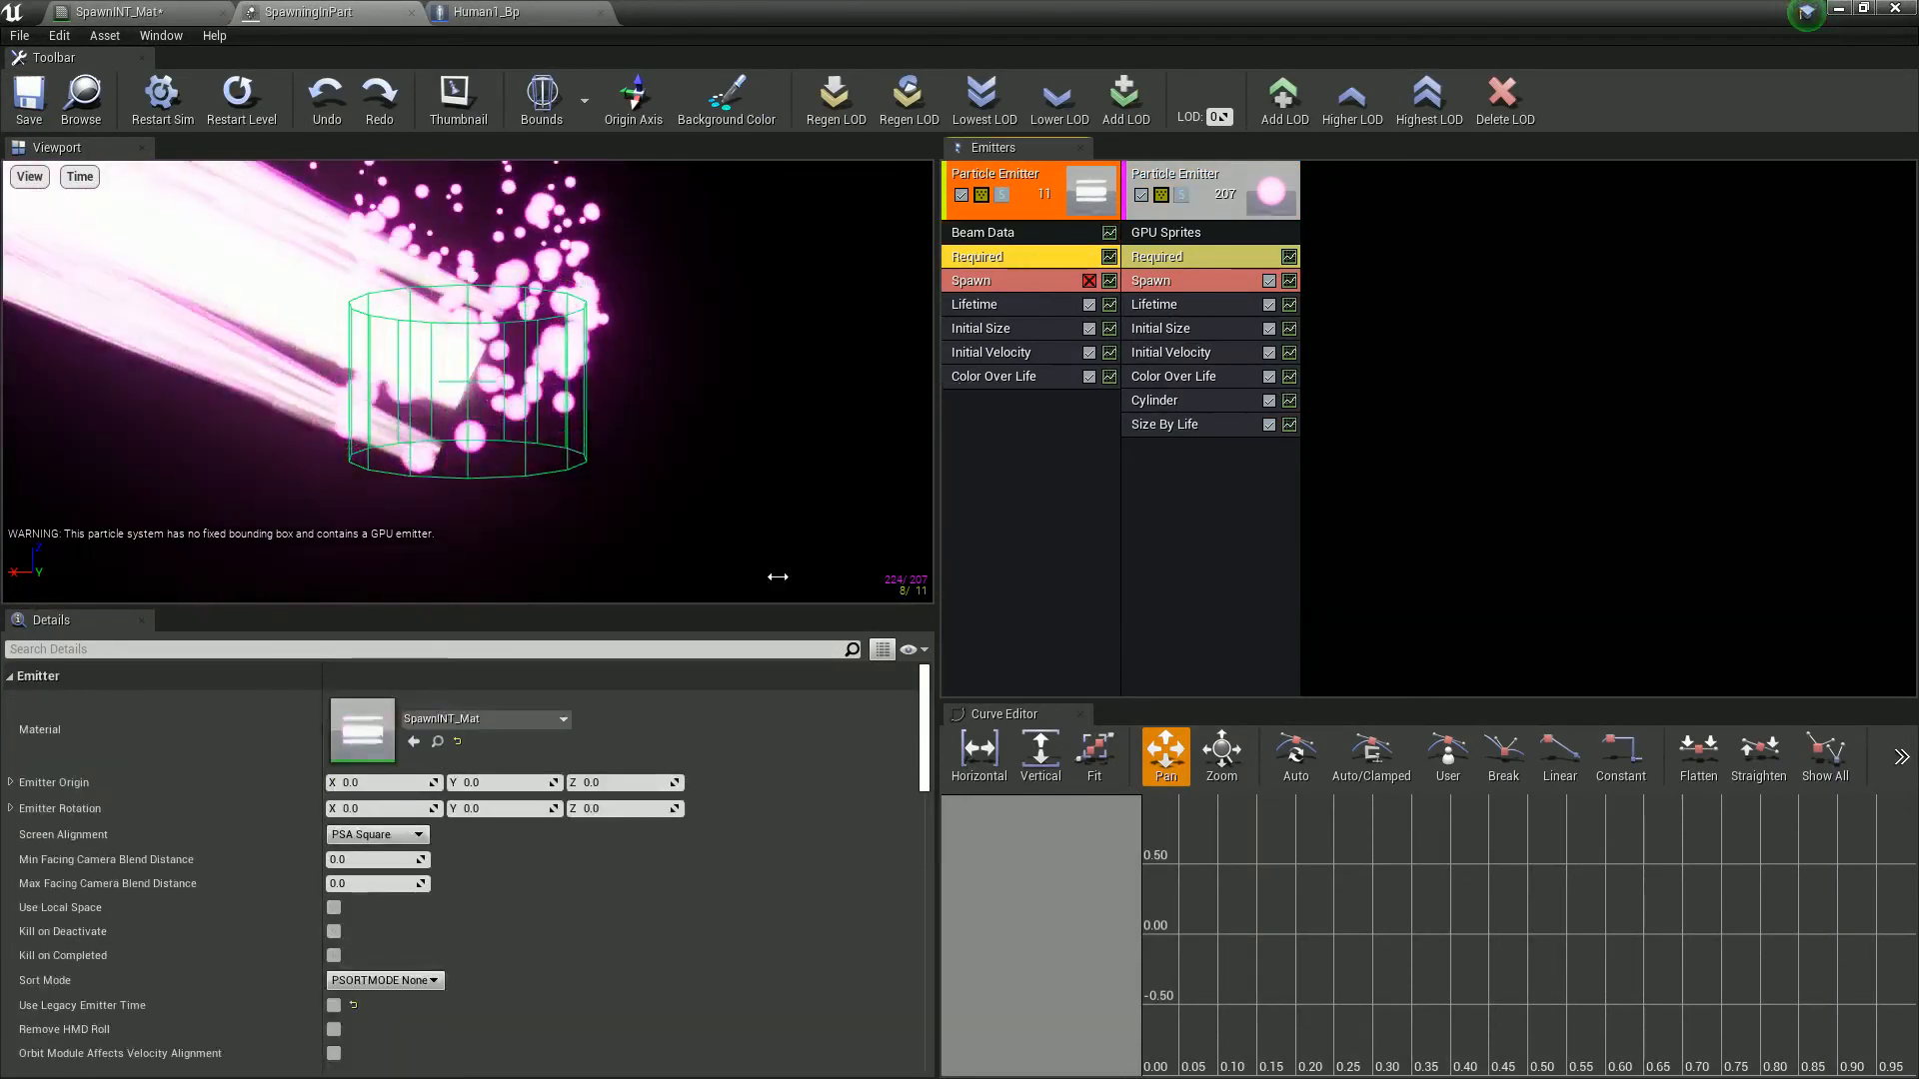
{"action": "scroll", "coordinate": [228, 841], "scroll_direction": "down", "scroll_amount": 5}
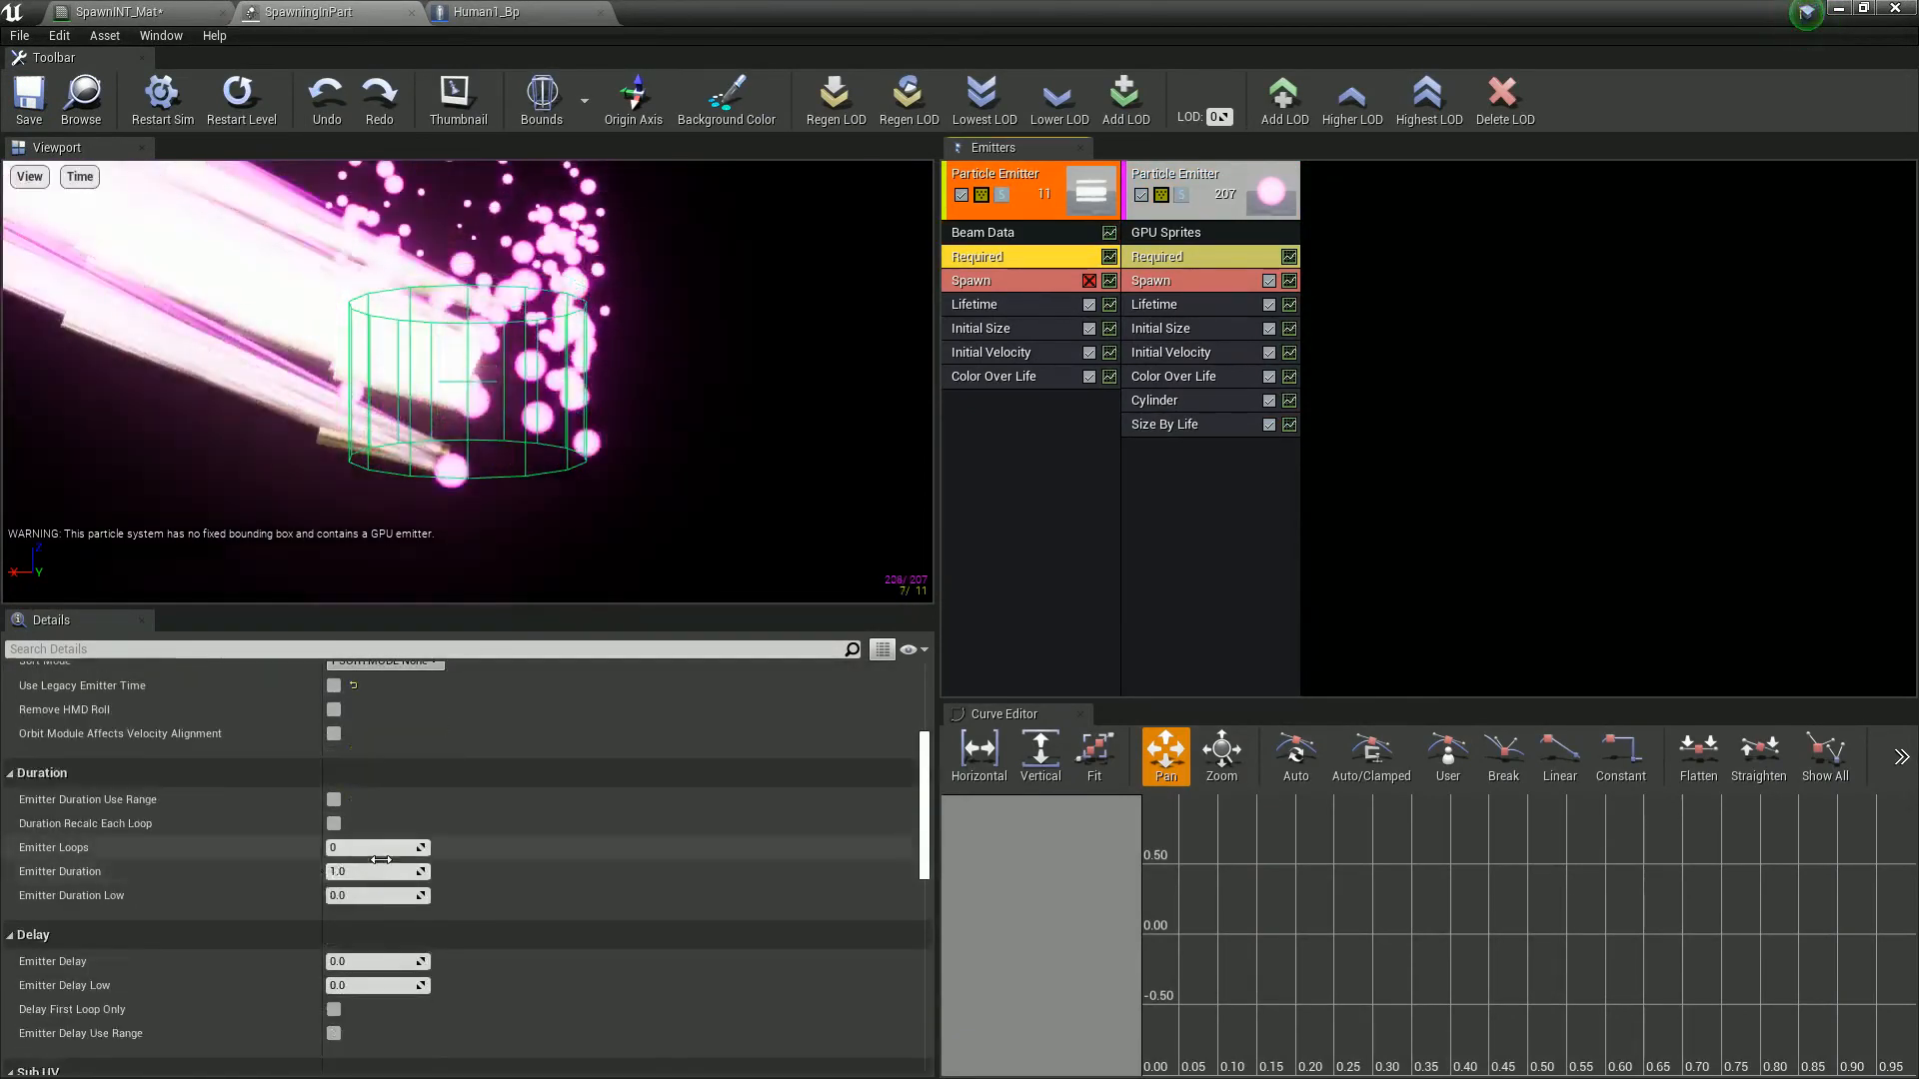
{"action": "left_click", "coordinate": [385, 846]}
{"action": "type", "text": "1"}
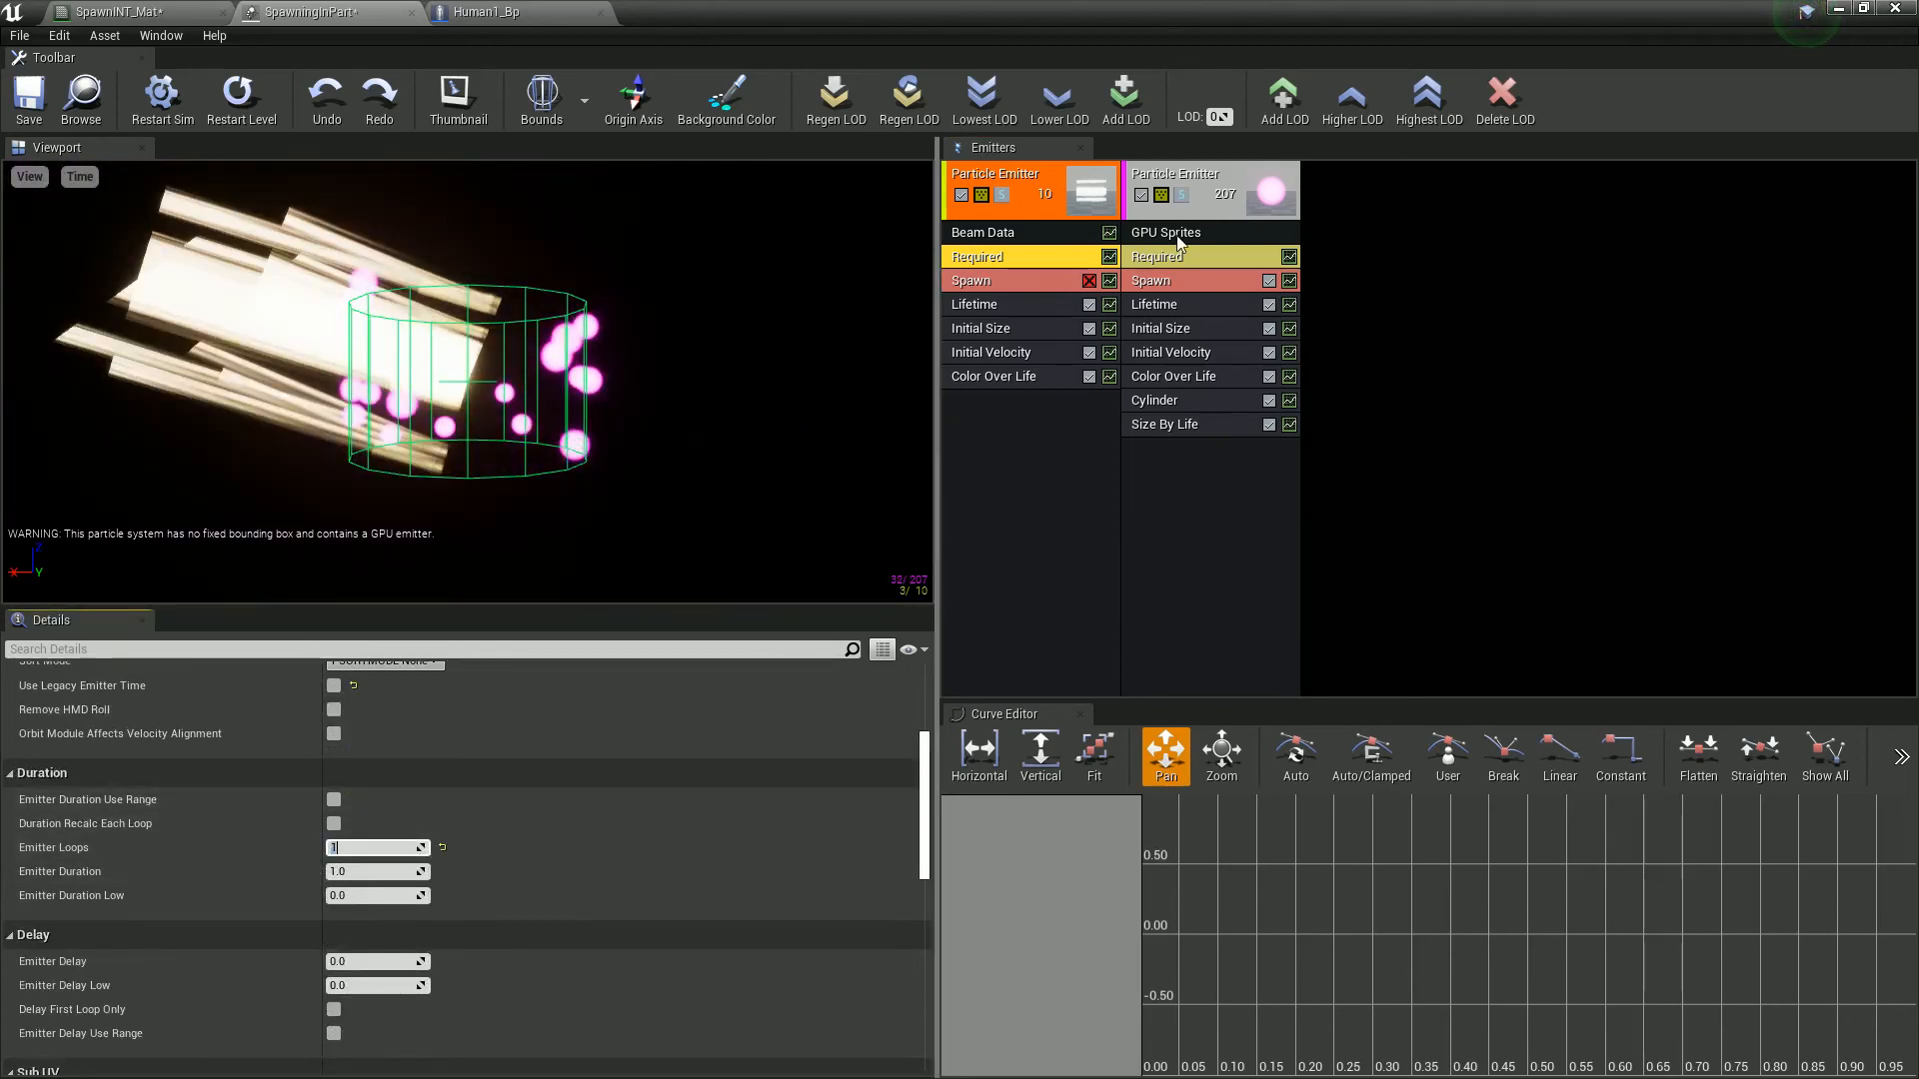
Step: Set the soft particle emitter's minimum Lifetime to 0.4
{"action": "left_click", "coordinate": [1179, 304]}
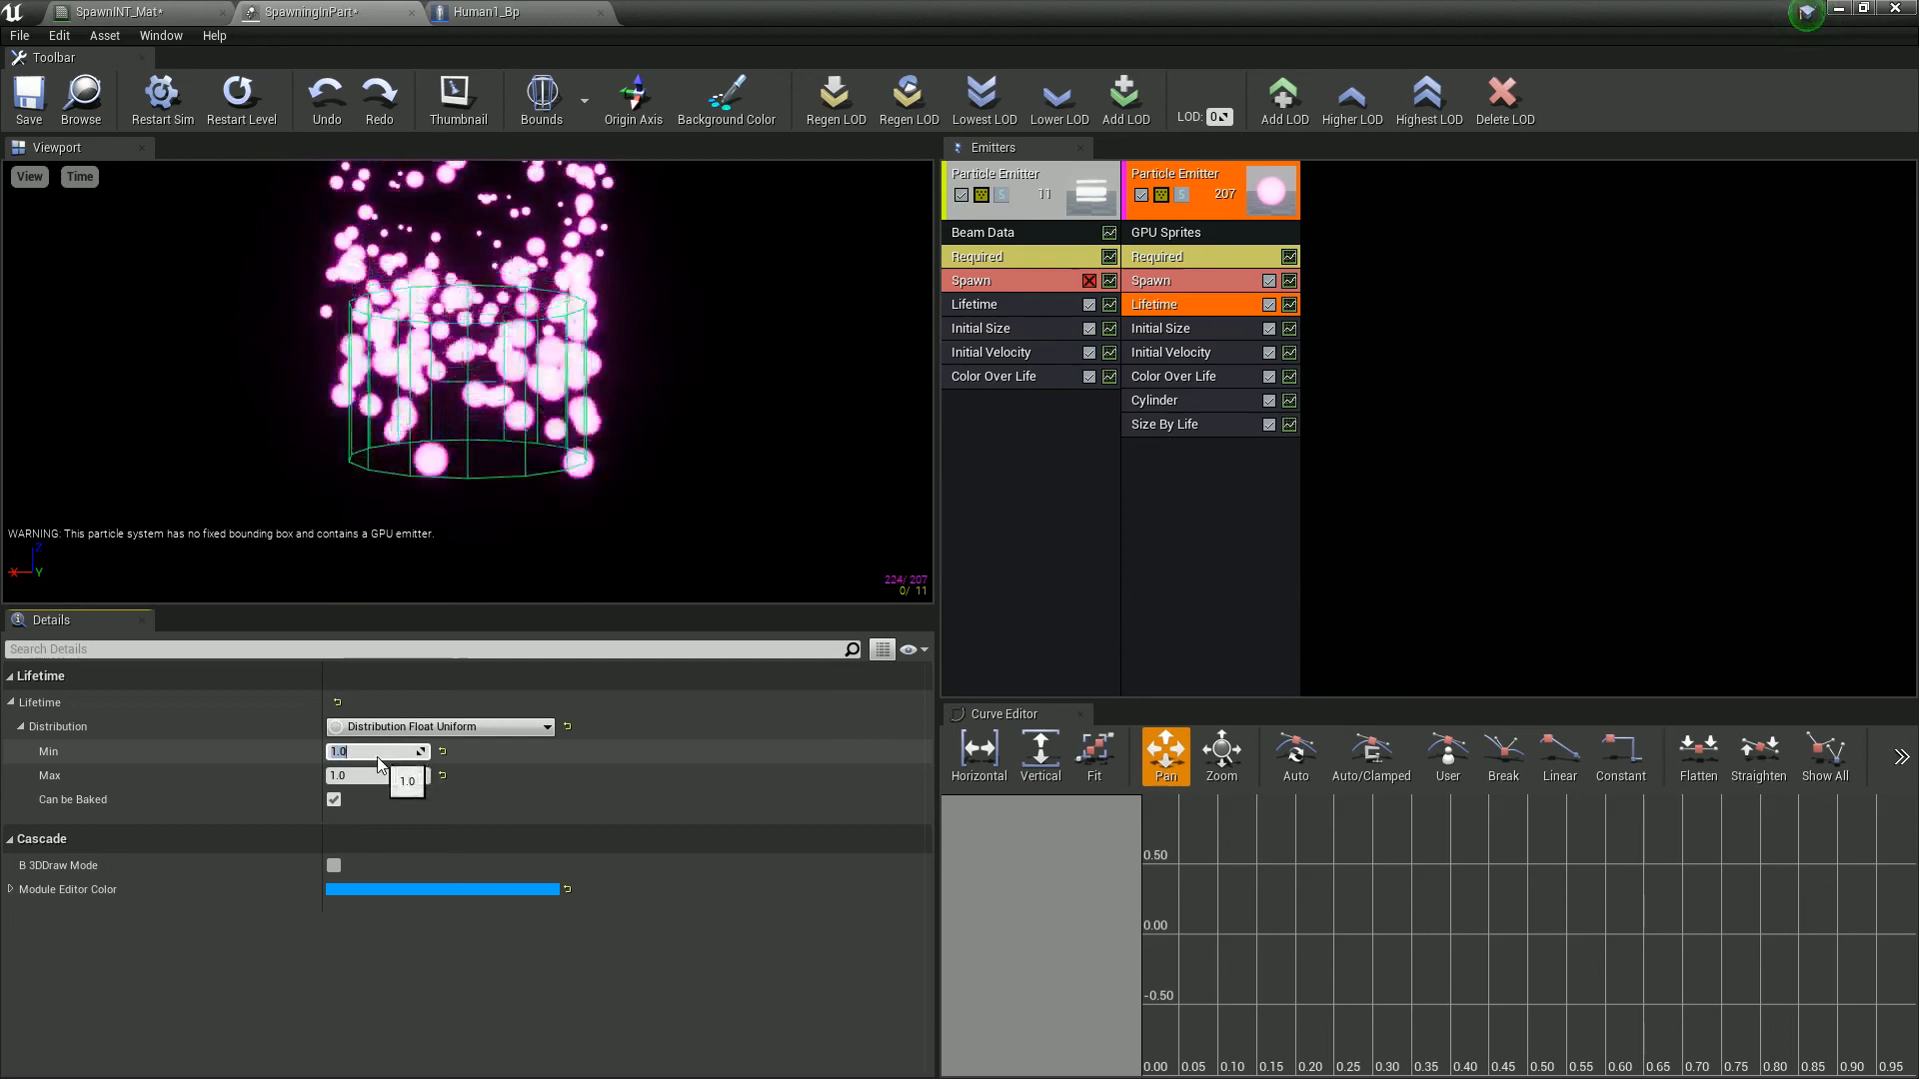
{"action": "key", "text": "Return"}
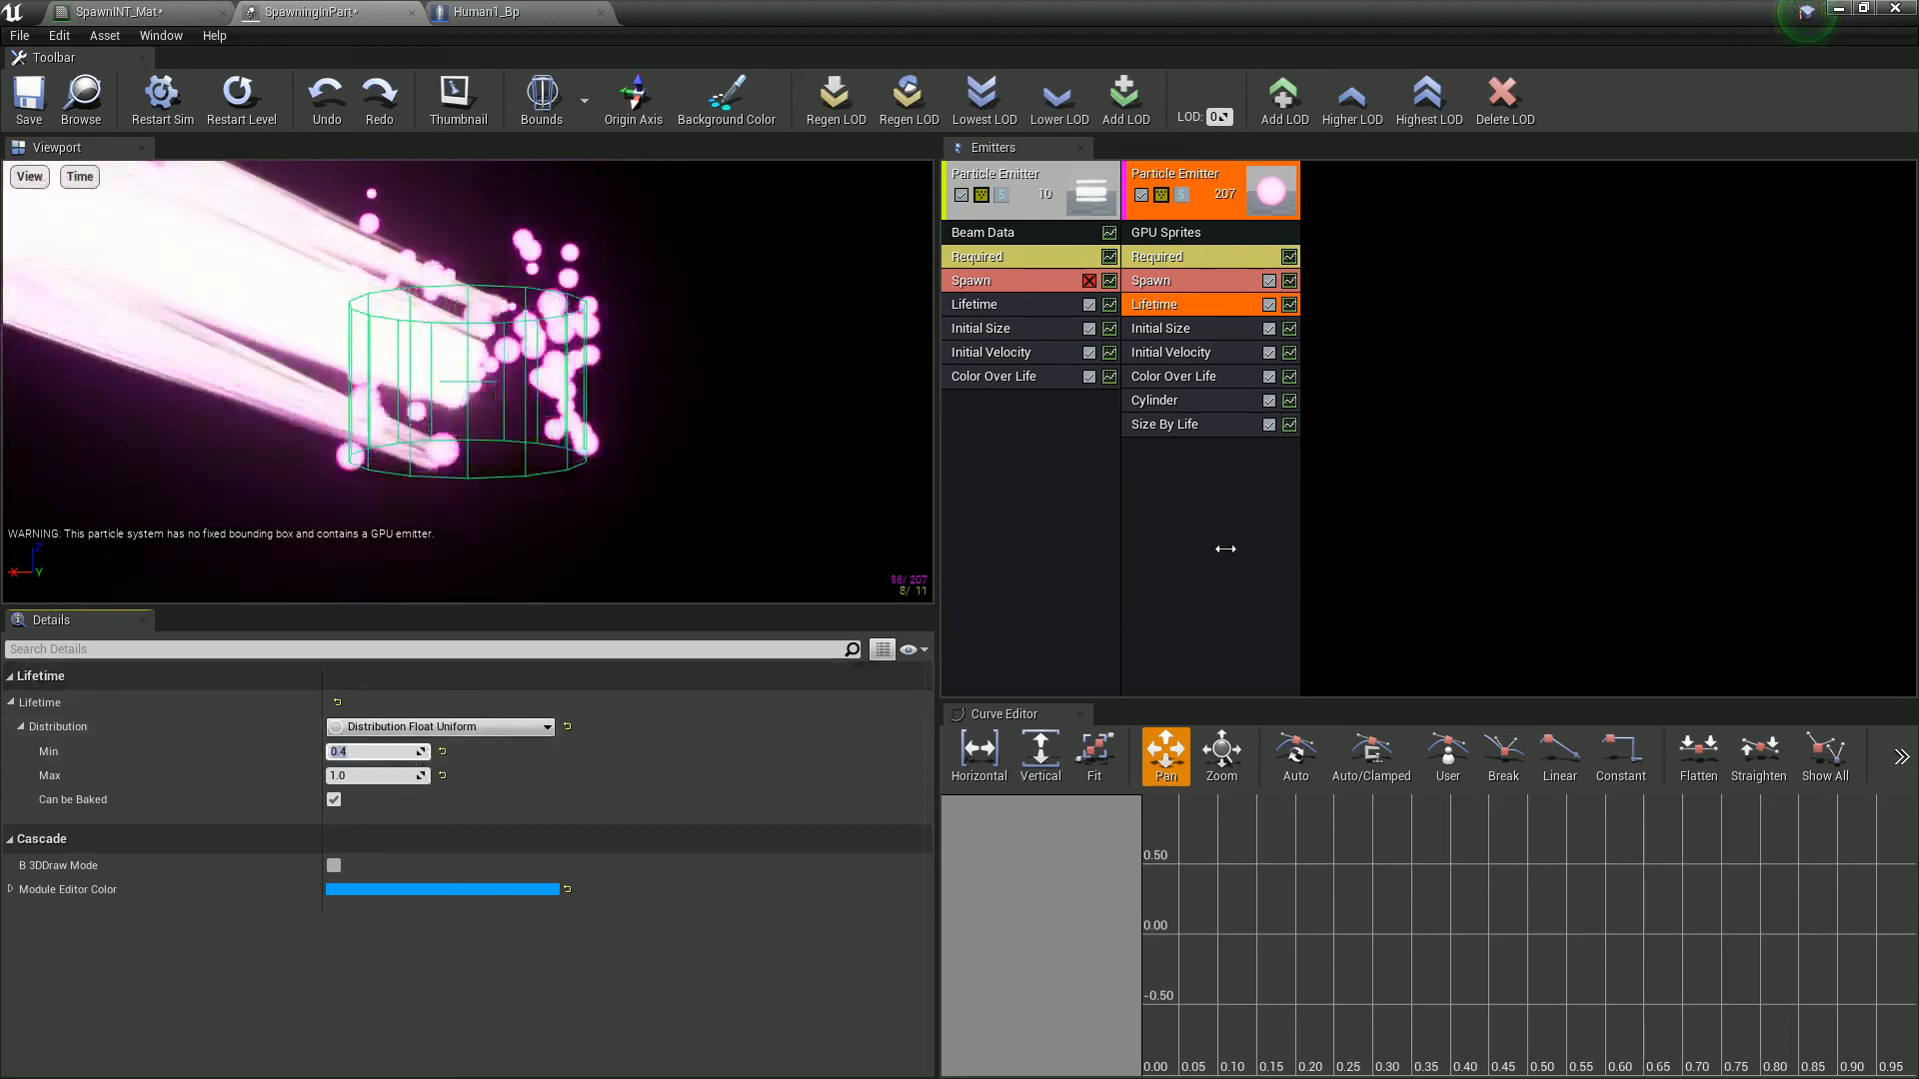
{"action": "left_click", "coordinate": [1140, 514]}
Step: Set the soft particle emitter's Emitter Loops to 1 in its Required module and save the particle system
{"action": "left_click", "coordinate": [1191, 233]}
{"action": "left_click", "coordinate": [1174, 259]}
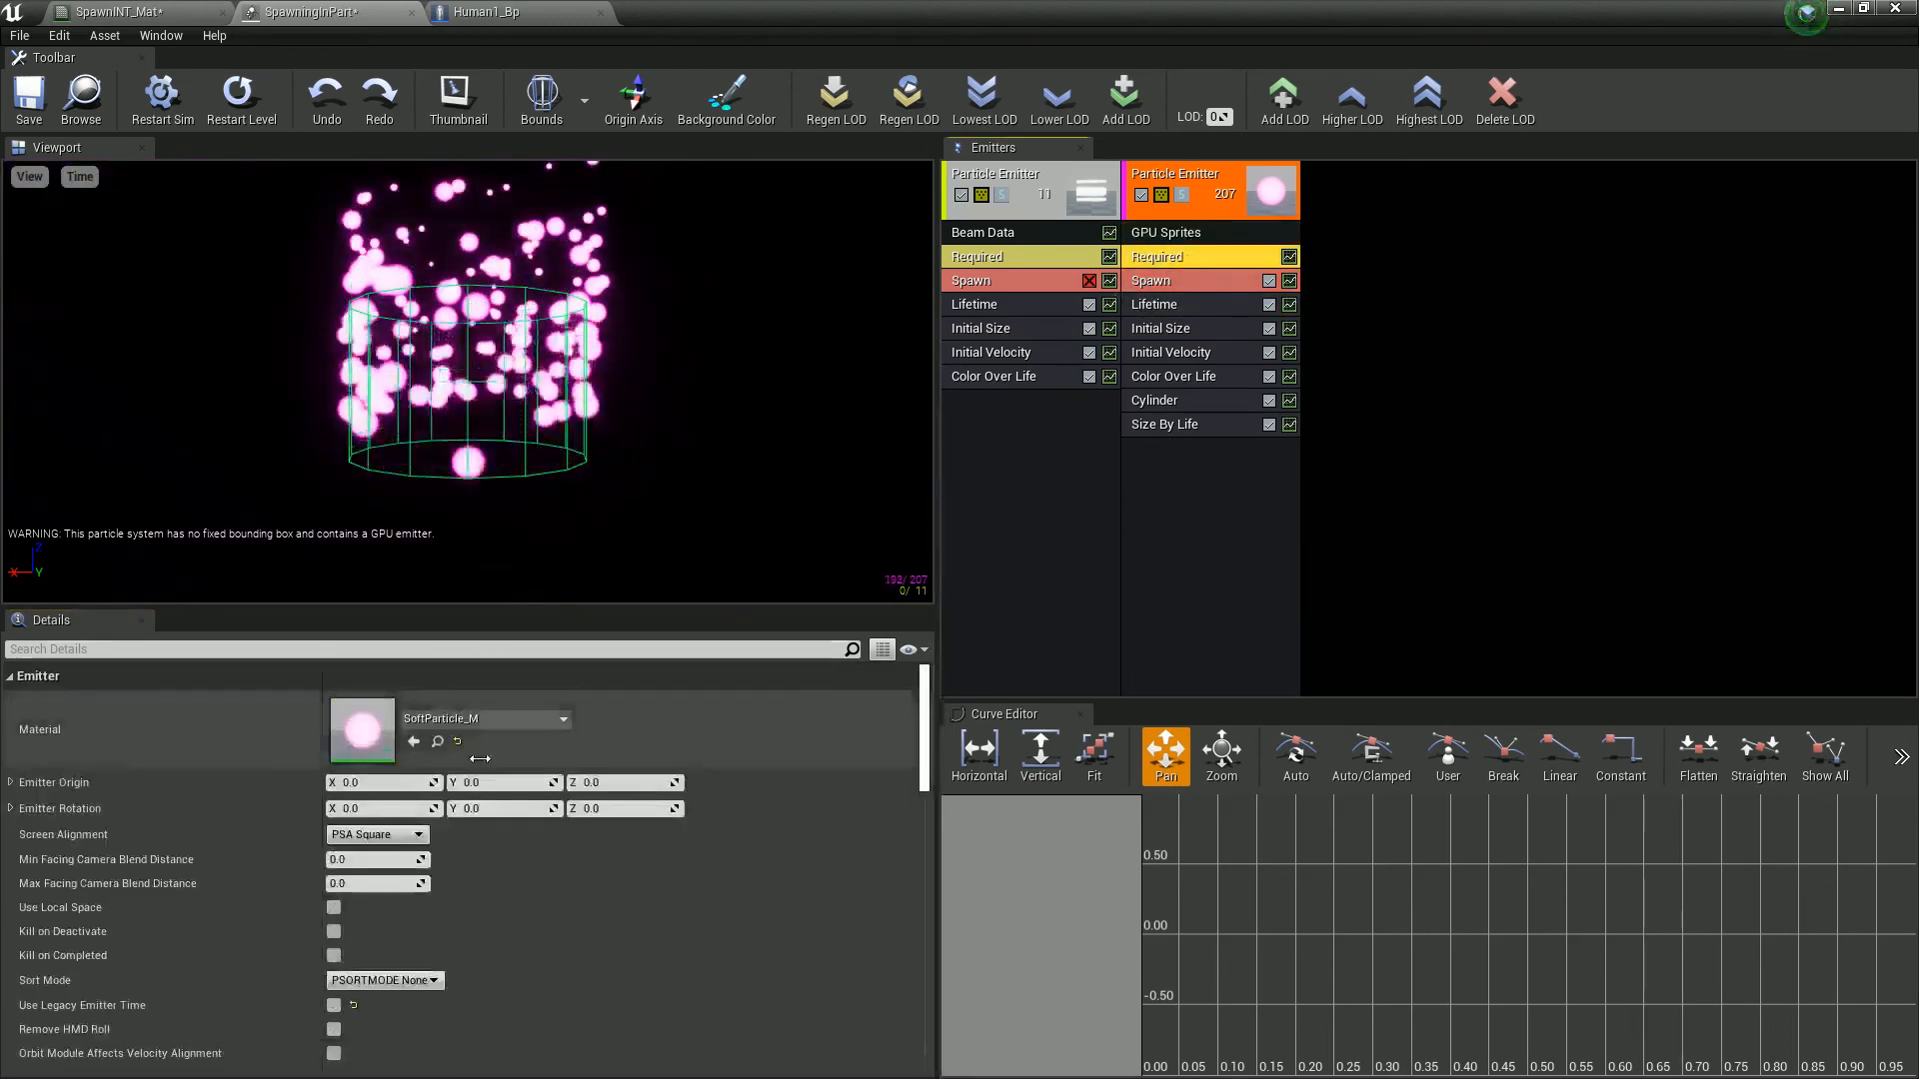
{"action": "scroll", "coordinate": [274, 901], "scroll_direction": "down", "scroll_amount": 5}
{"action": "scroll", "coordinate": [274, 901], "scroll_direction": "down", "scroll_amount": 2}
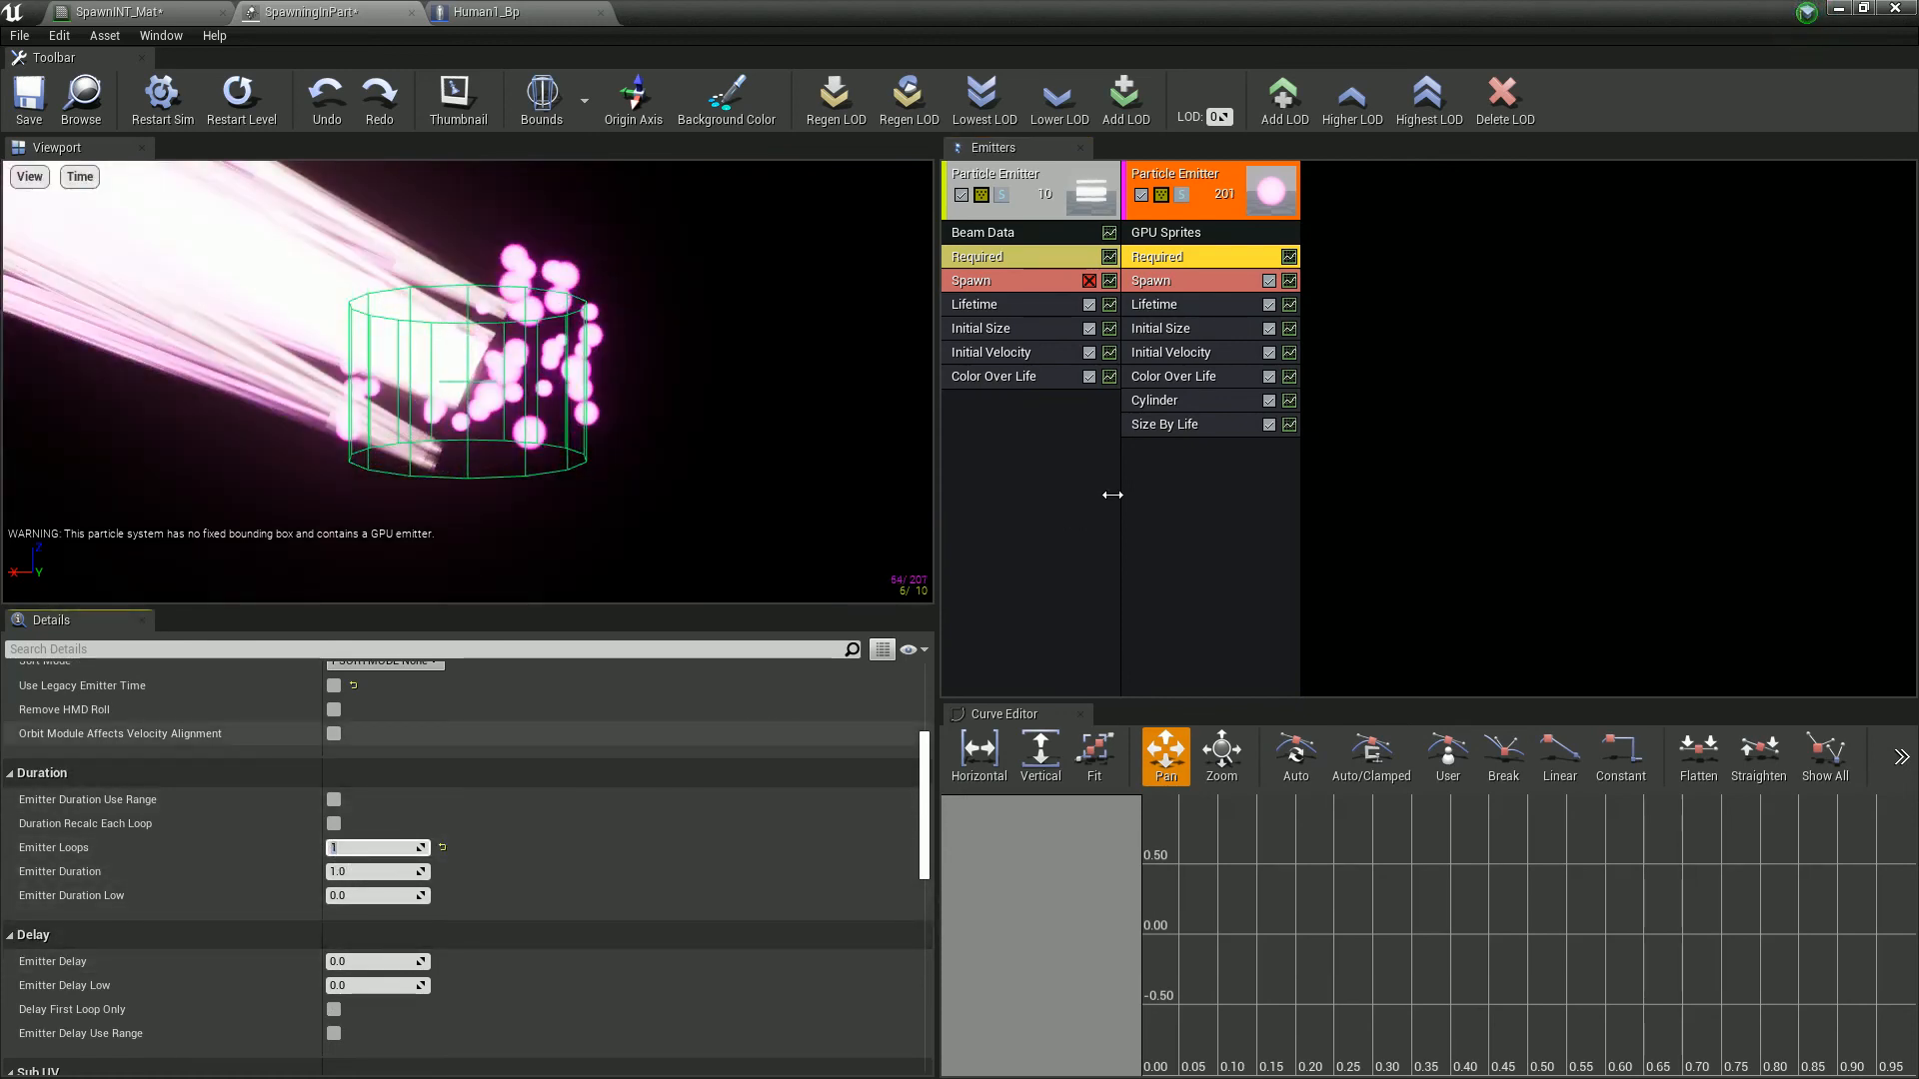
{"action": "left_click", "coordinate": [1148, 493]}
{"action": "left_click", "coordinate": [29, 95]}
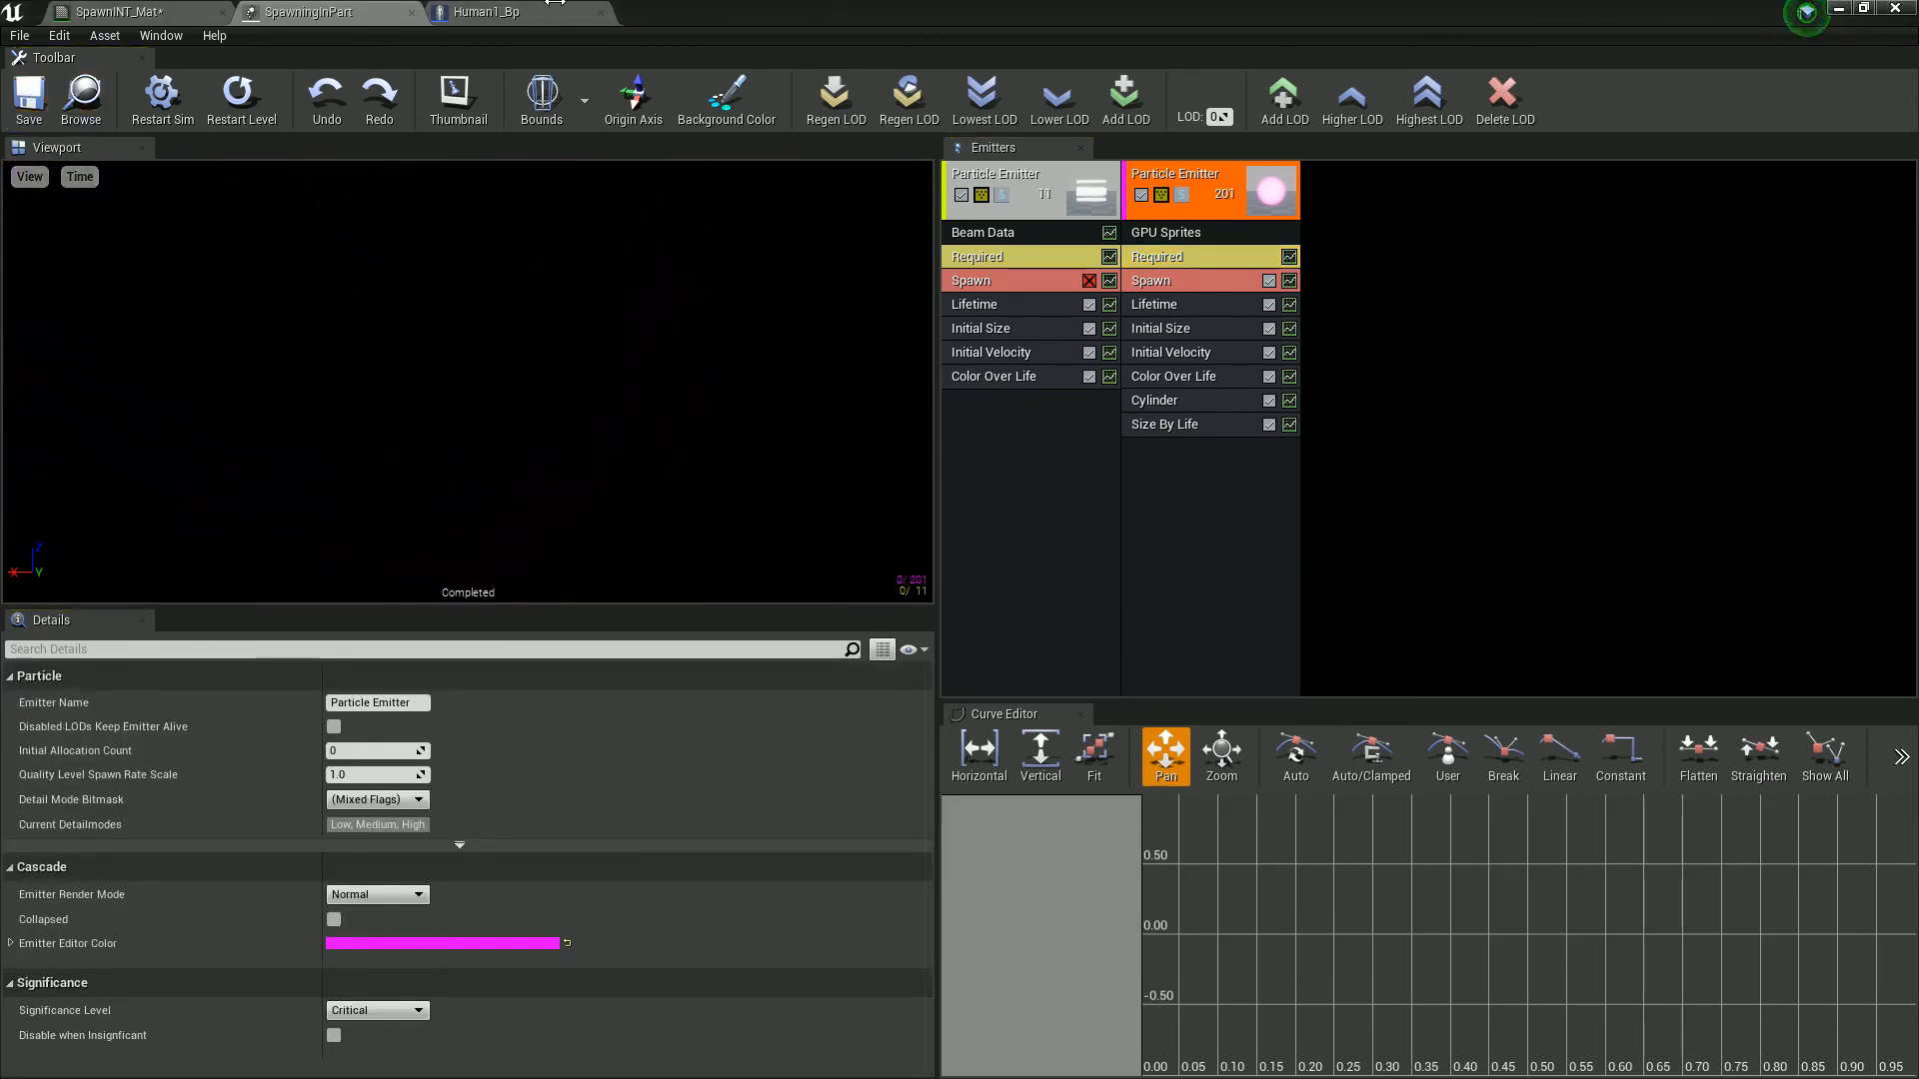
Step: Add a Particle System component to the Human1_Bp character blueprint
{"action": "left_click", "coordinate": [490, 13]}
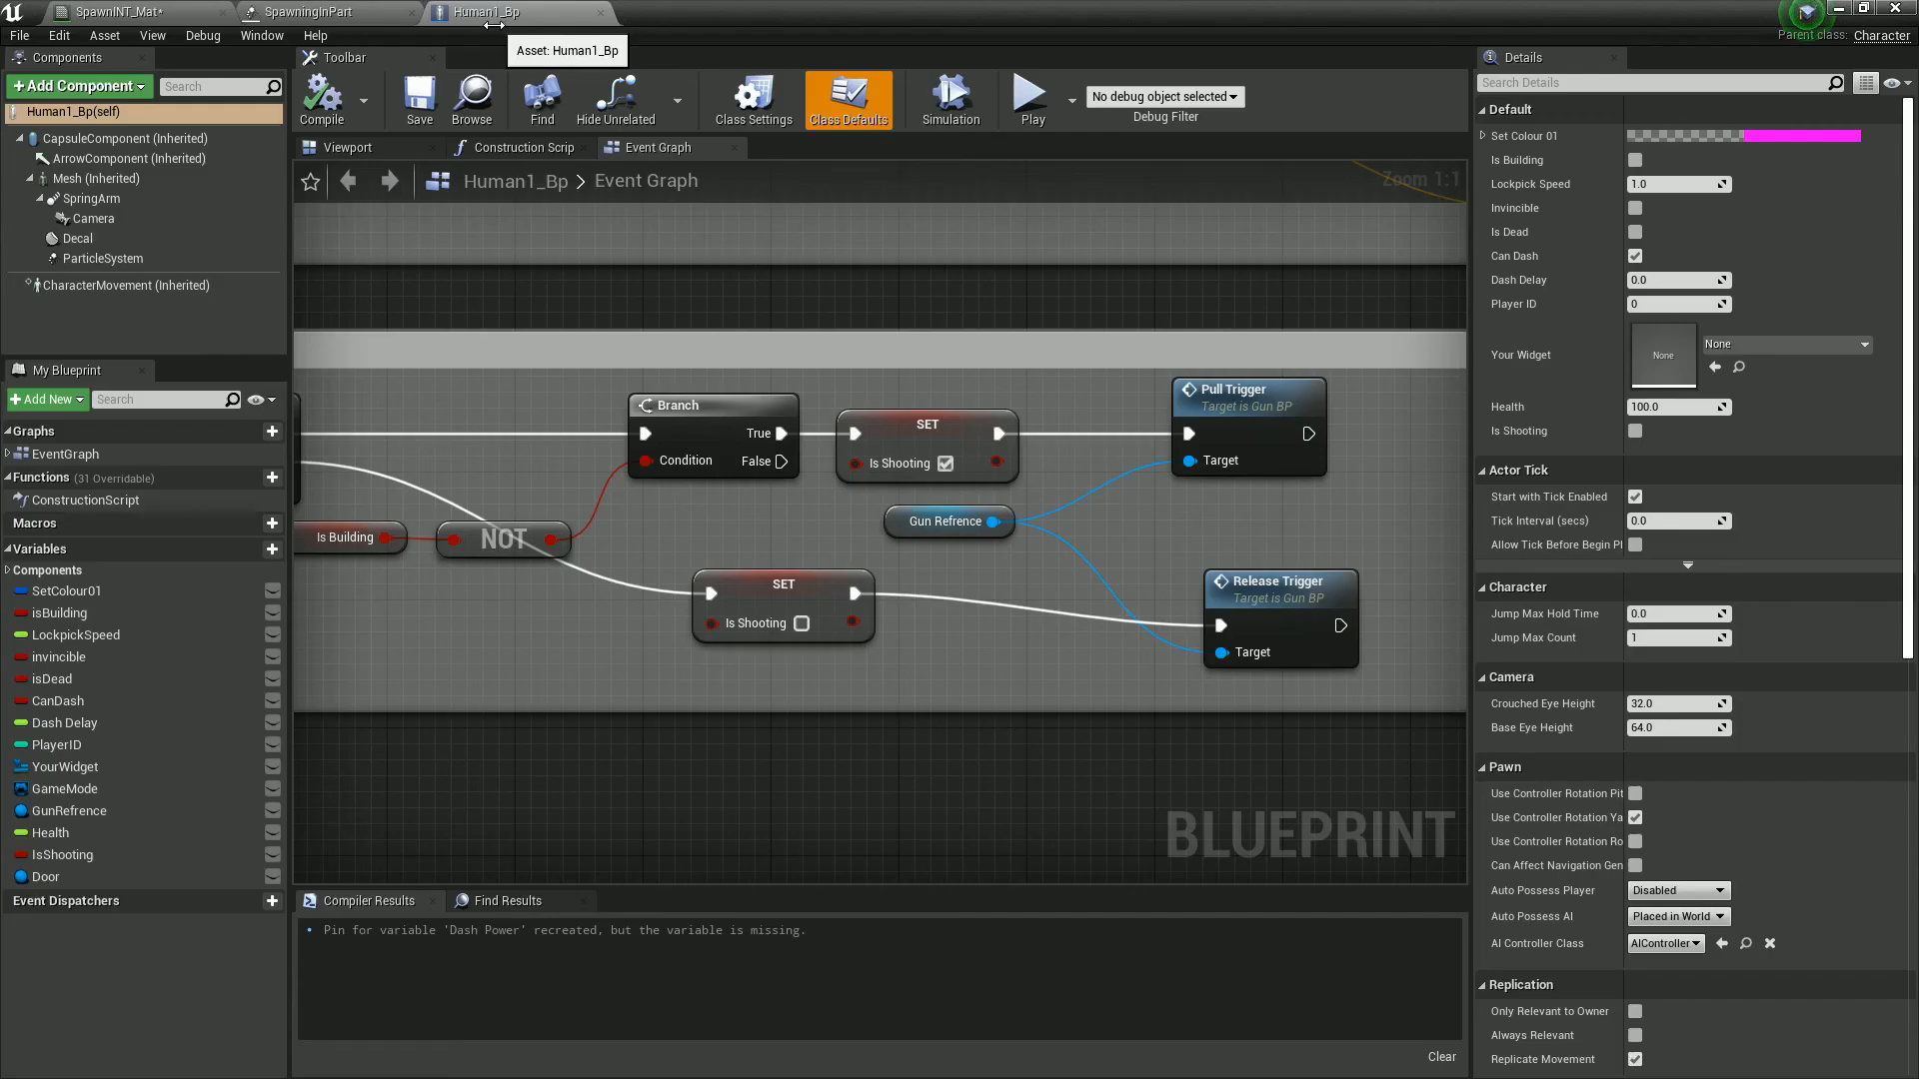
{"action": "left_click", "coordinate": [345, 147]}
{"action": "left_click", "coordinate": [80, 86]}
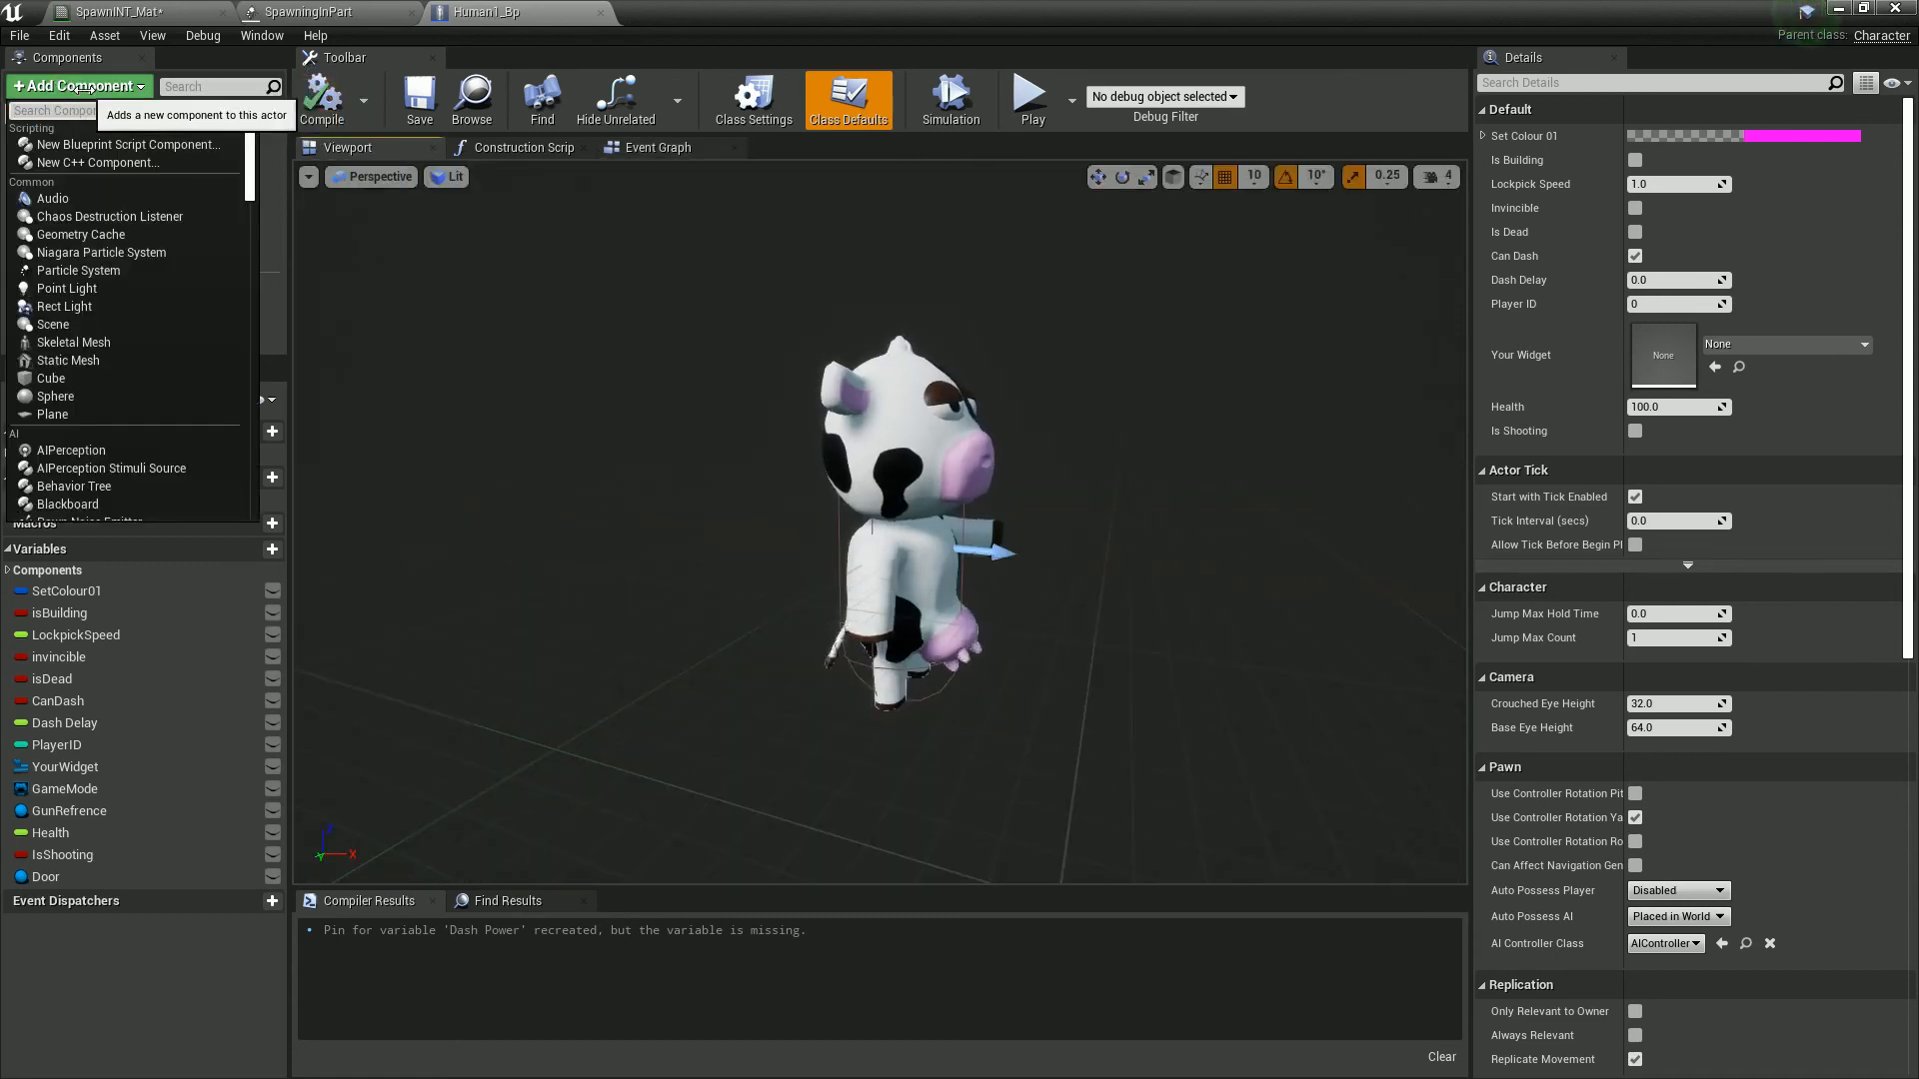
{"action": "type", "text": "PART"}
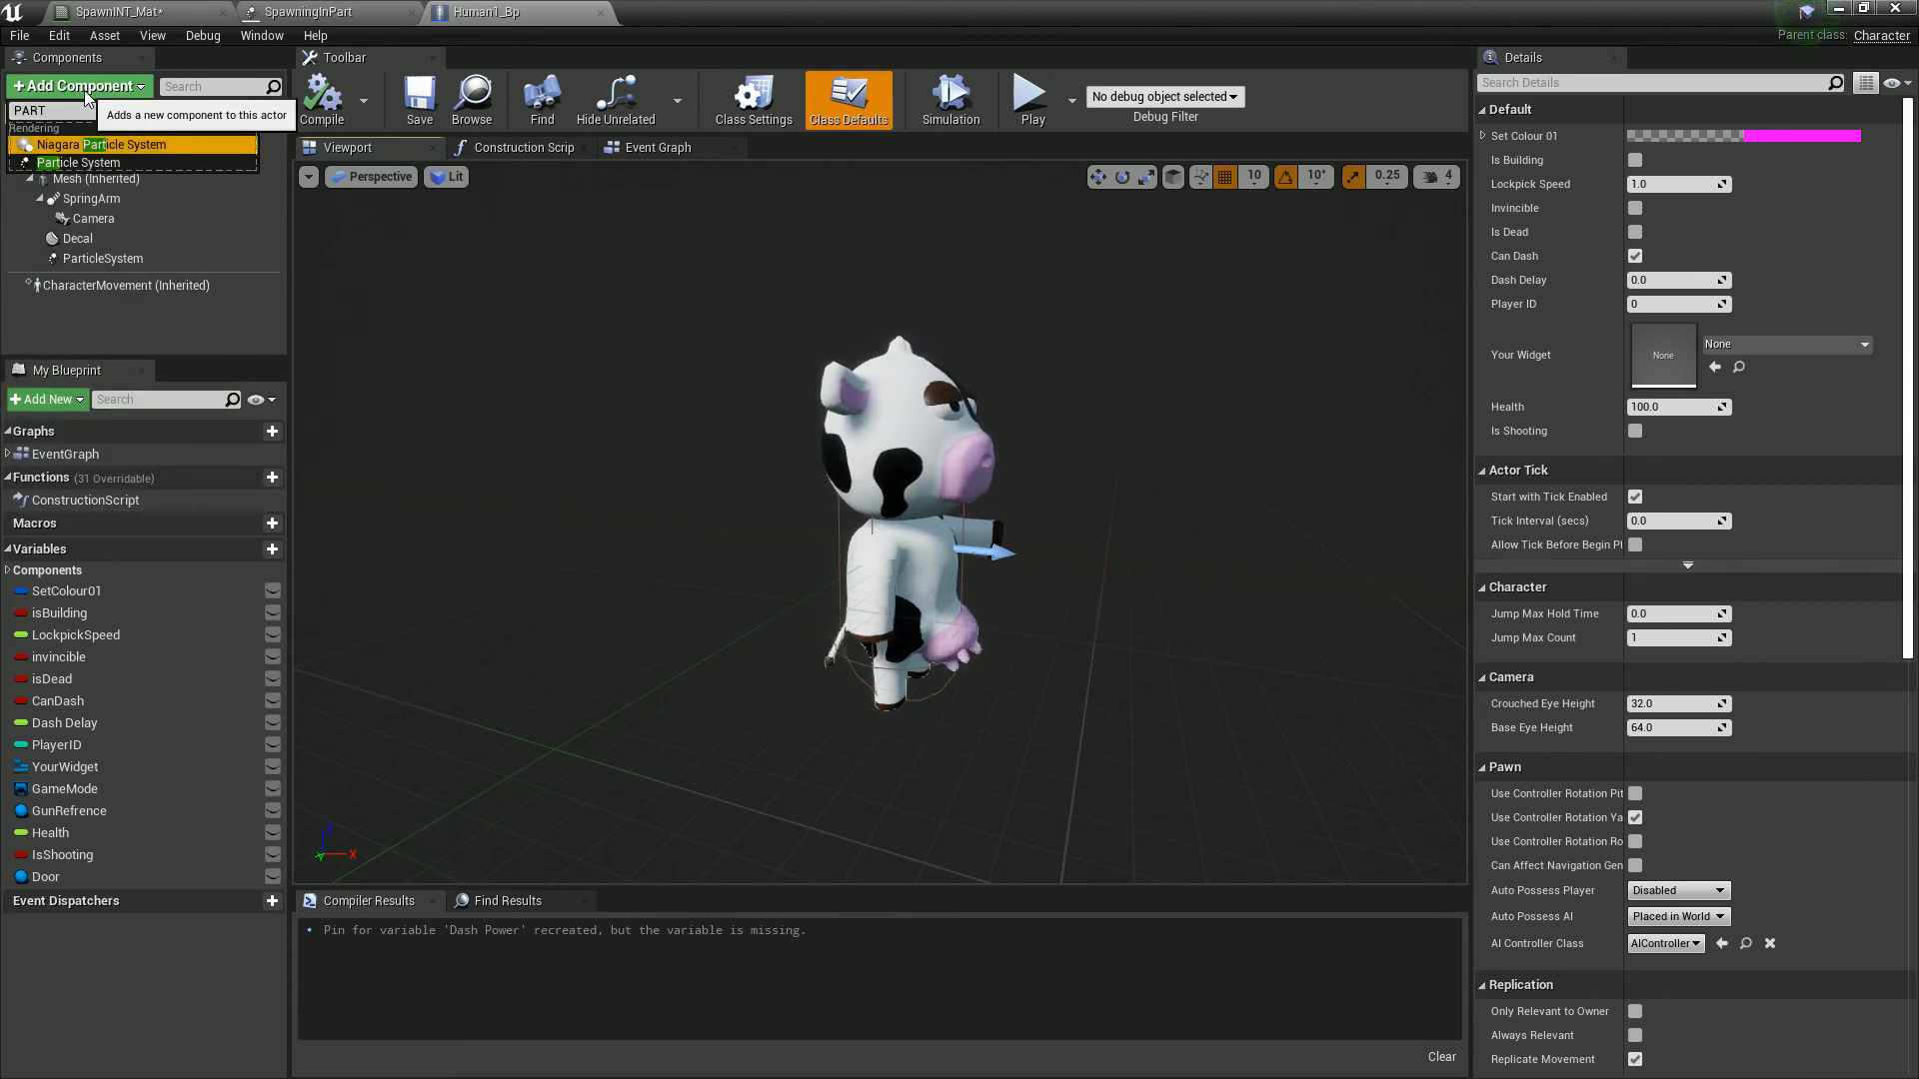
{"action": "left_click", "coordinate": [163, 165]}
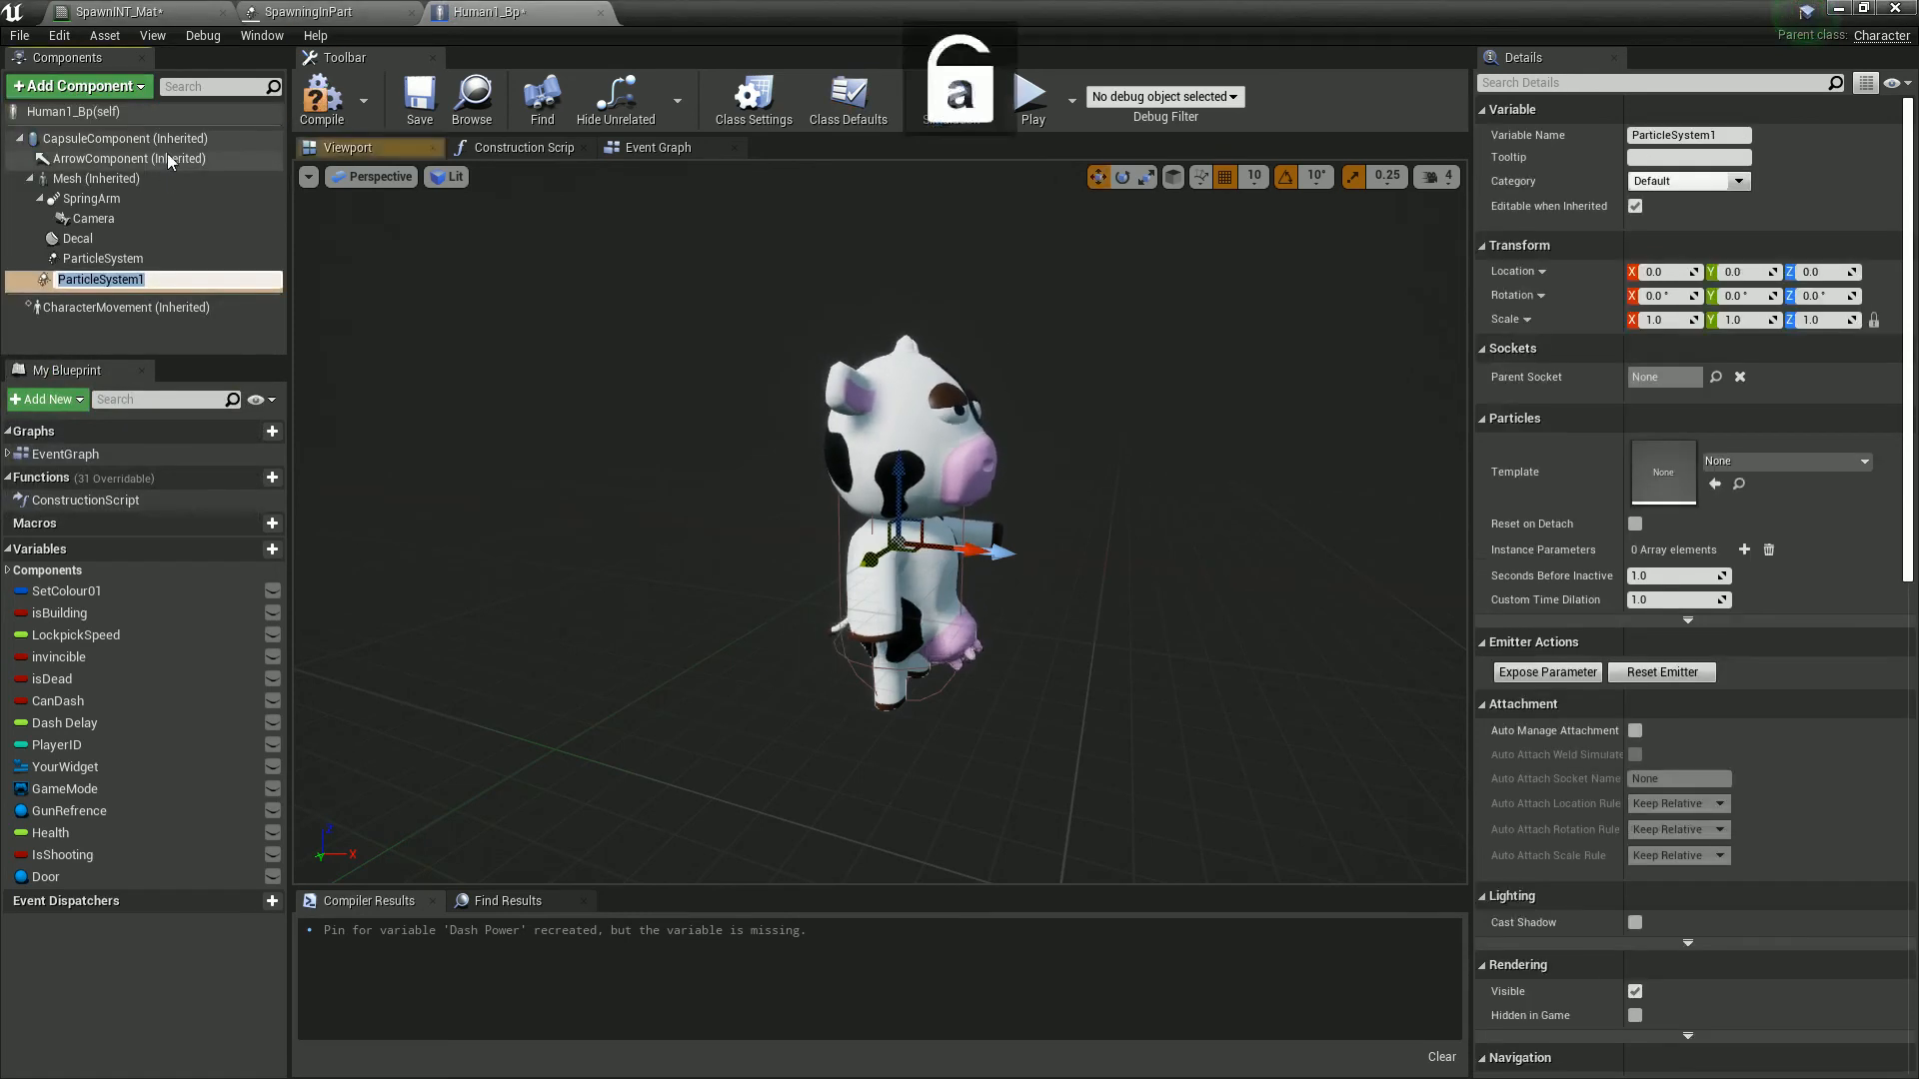
Step: Assign SpawningInPart as the new particle component's template
{"action": "left_click", "coordinate": [1757, 460]}
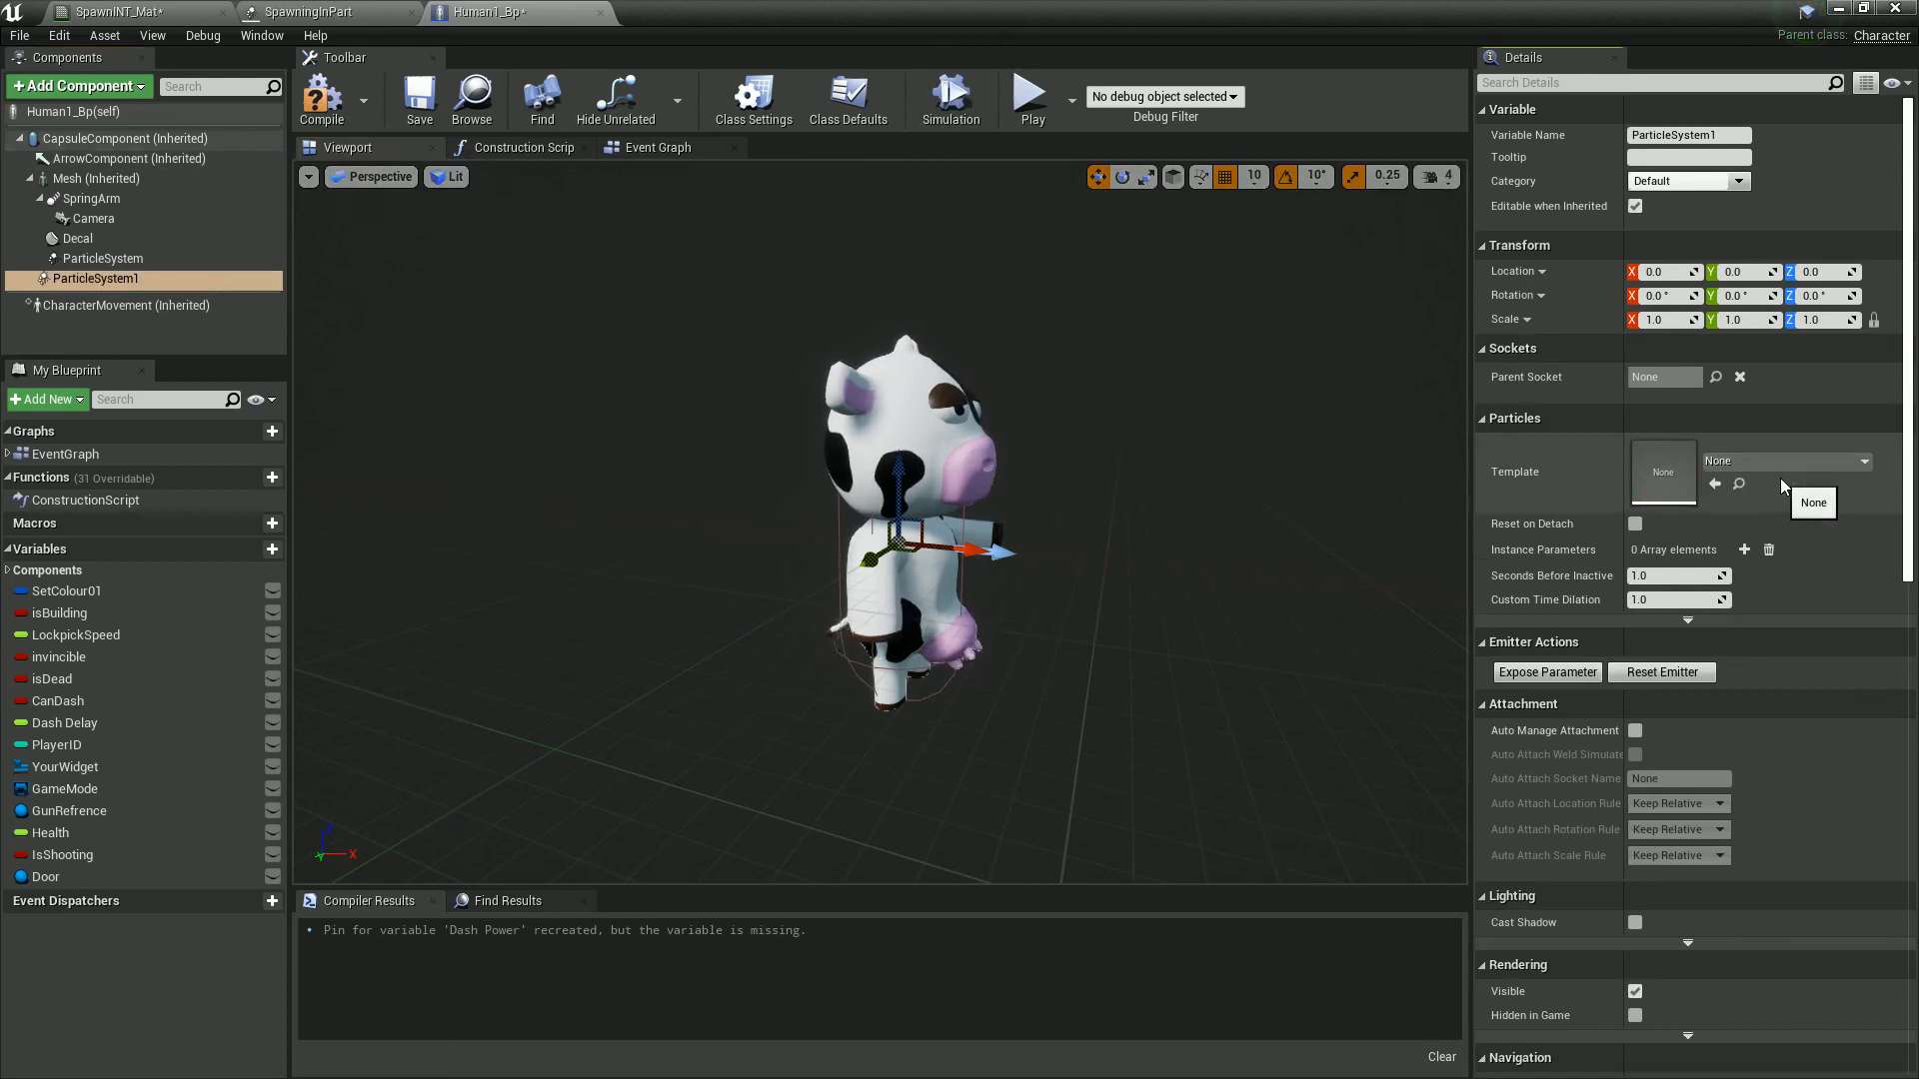
{"action": "type", "text": "spa"}
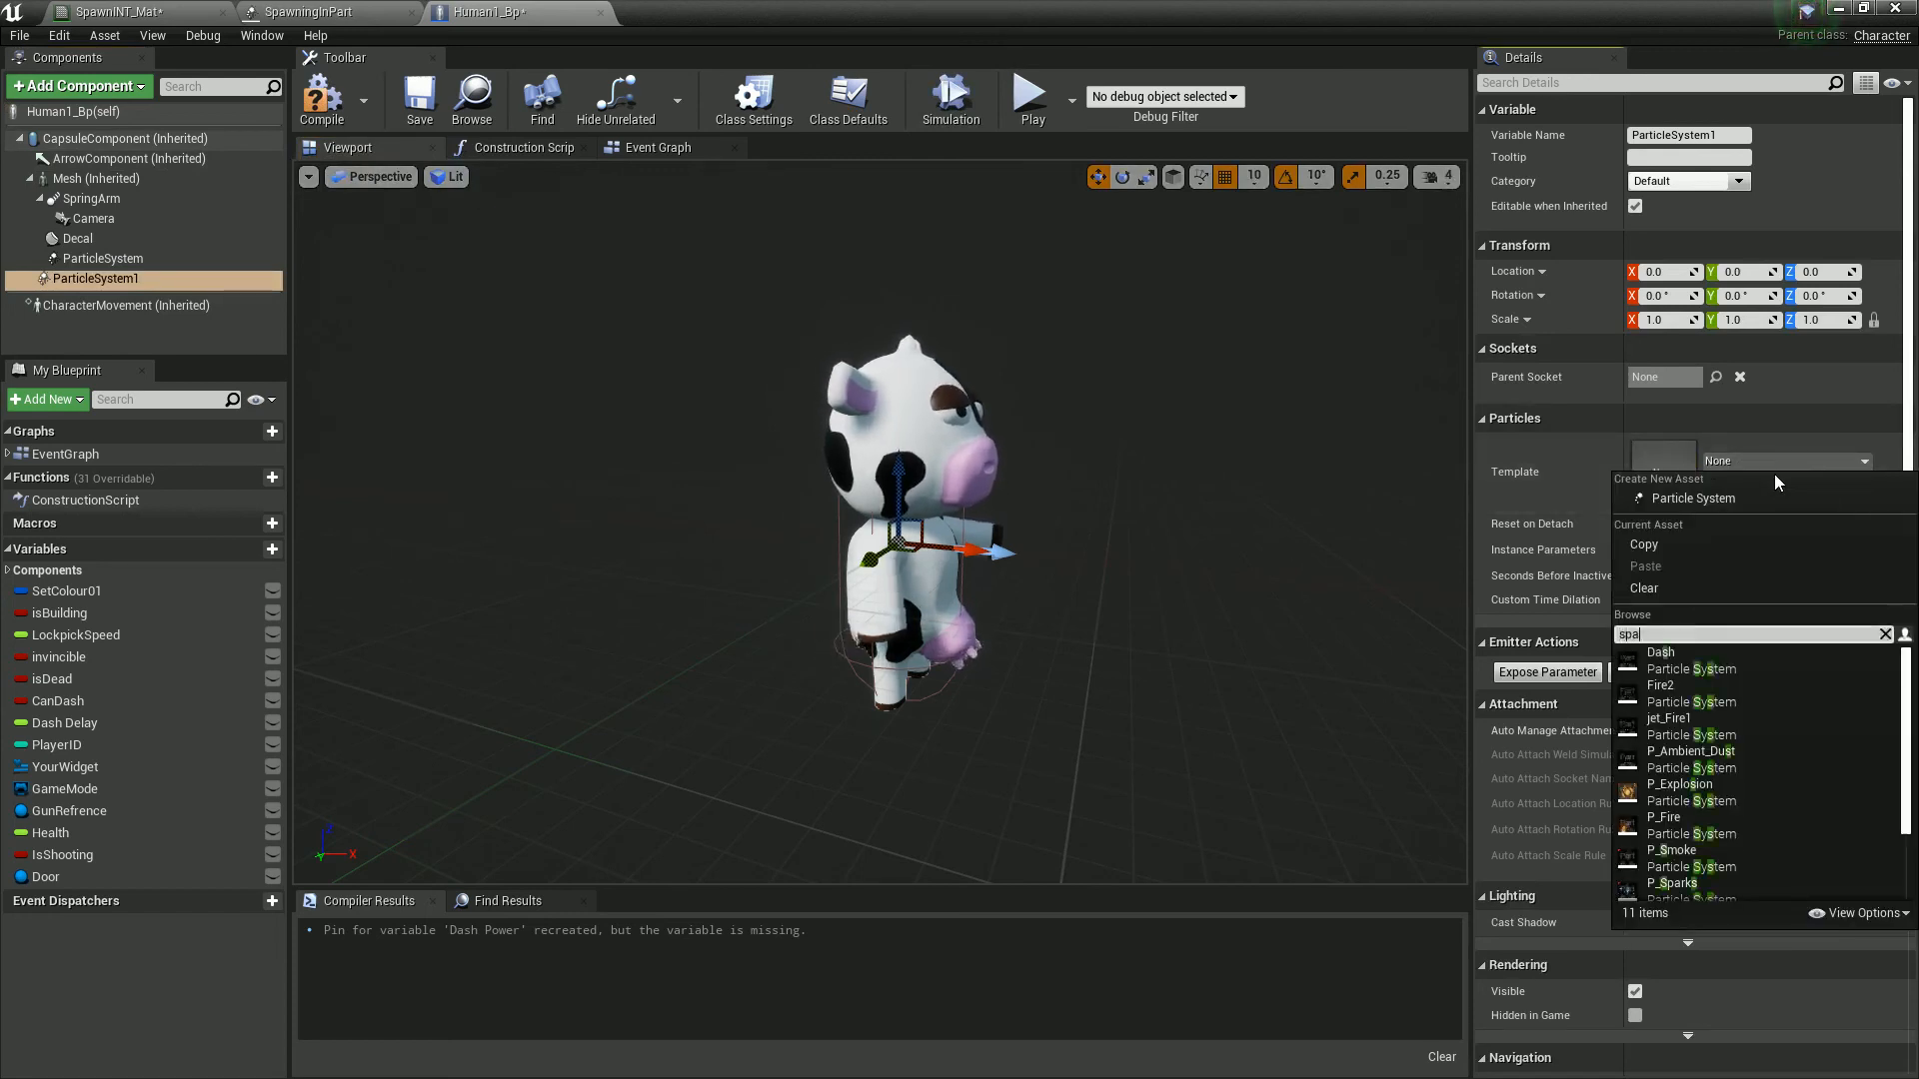
{"action": "right_click_drag", "start_coordinate": [1139, 501], "coordinate": [1130, 435]}
{"action": "scroll", "coordinate": [1130, 435], "scroll_direction": "down", "scroll_amount": 5}
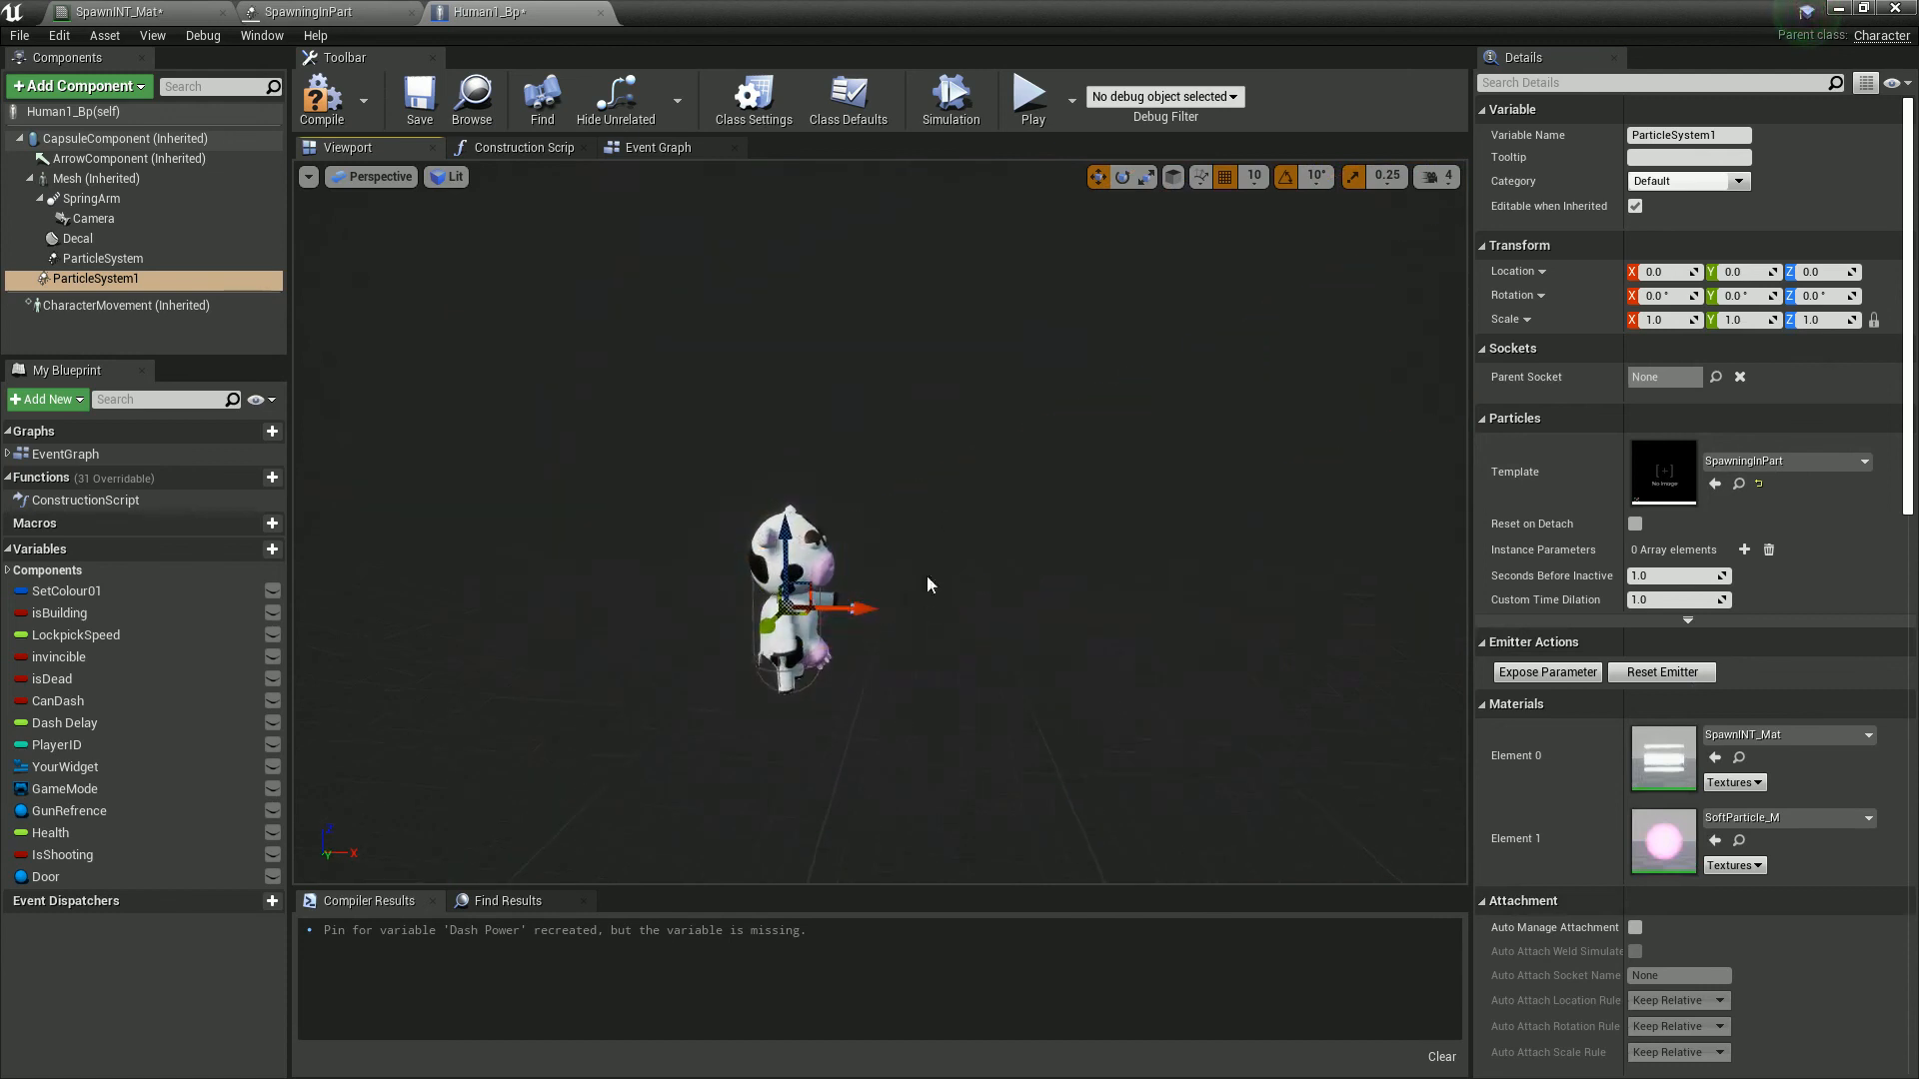
Step: Rotate the new particle component about 60° around the Y axis so the beam points upward over the cow
{"action": "right_click_drag", "start_coordinate": [926, 576], "coordinate": [956, 557]}
{"action": "scroll", "coordinate": [957, 558], "scroll_direction": "down", "scroll_amount": 3}
{"action": "key", "text": "e"}
{"action": "left_click_drag", "start_coordinate": [815, 542], "coordinate": [763, 506]}
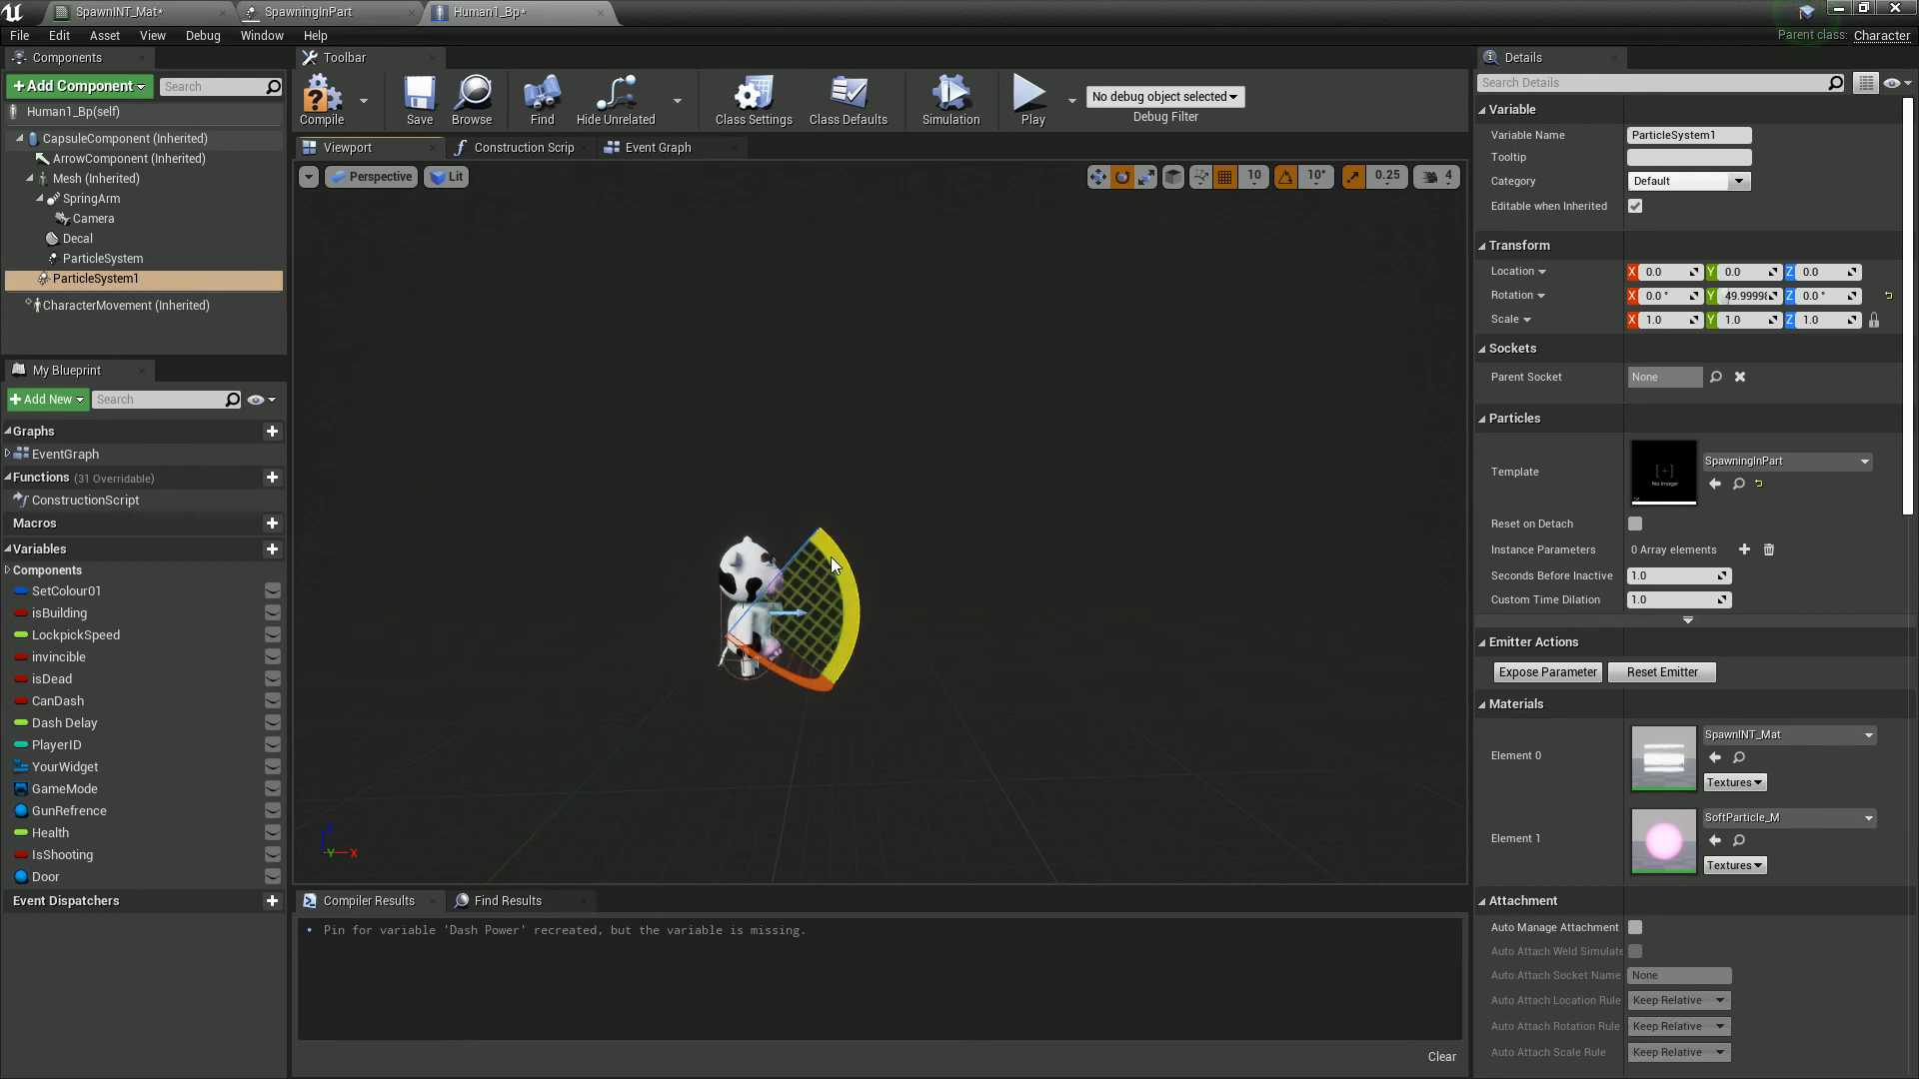
{"action": "left_click_drag", "start_coordinate": [819, 546], "coordinate": [830, 559]}
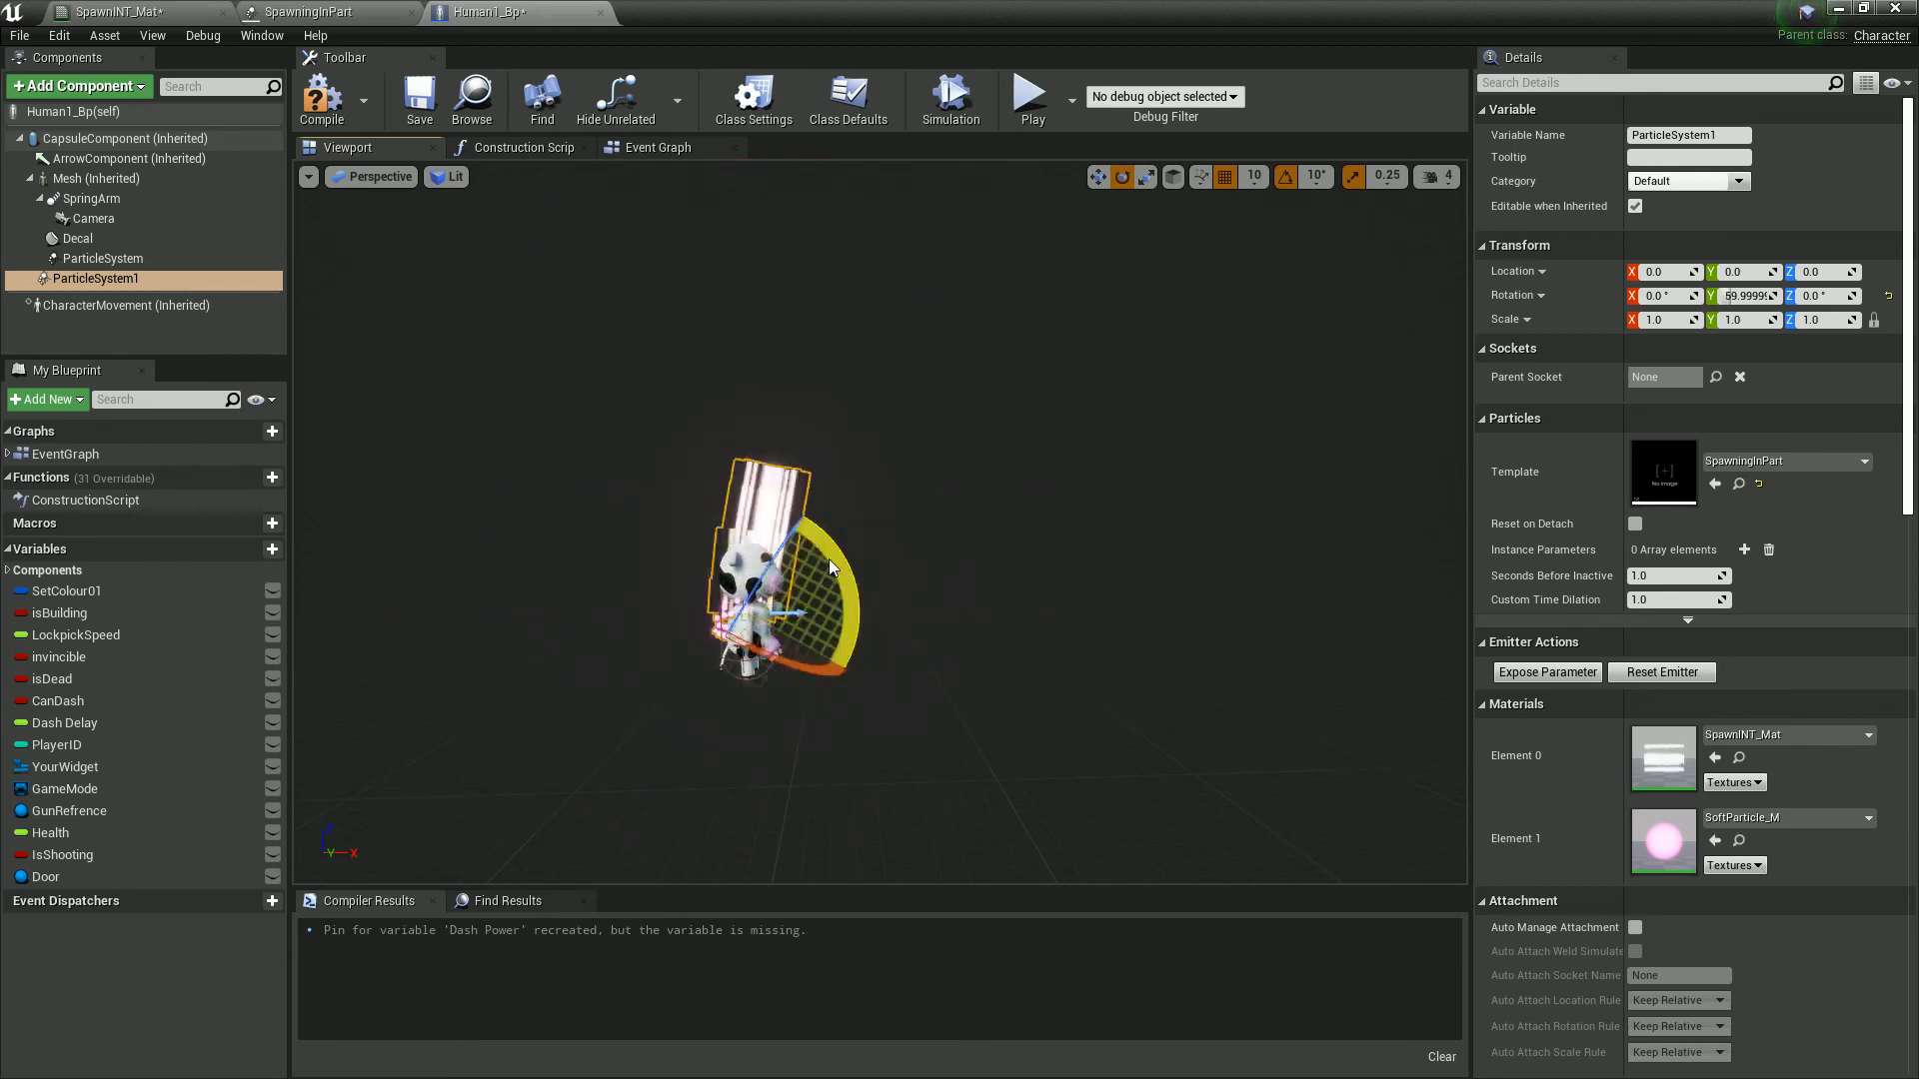
Step: Scale the particle component to 2 on all axes and lower it to the cow's feet, at about Z -45
{"action": "left_click", "coordinate": [1675, 315]}
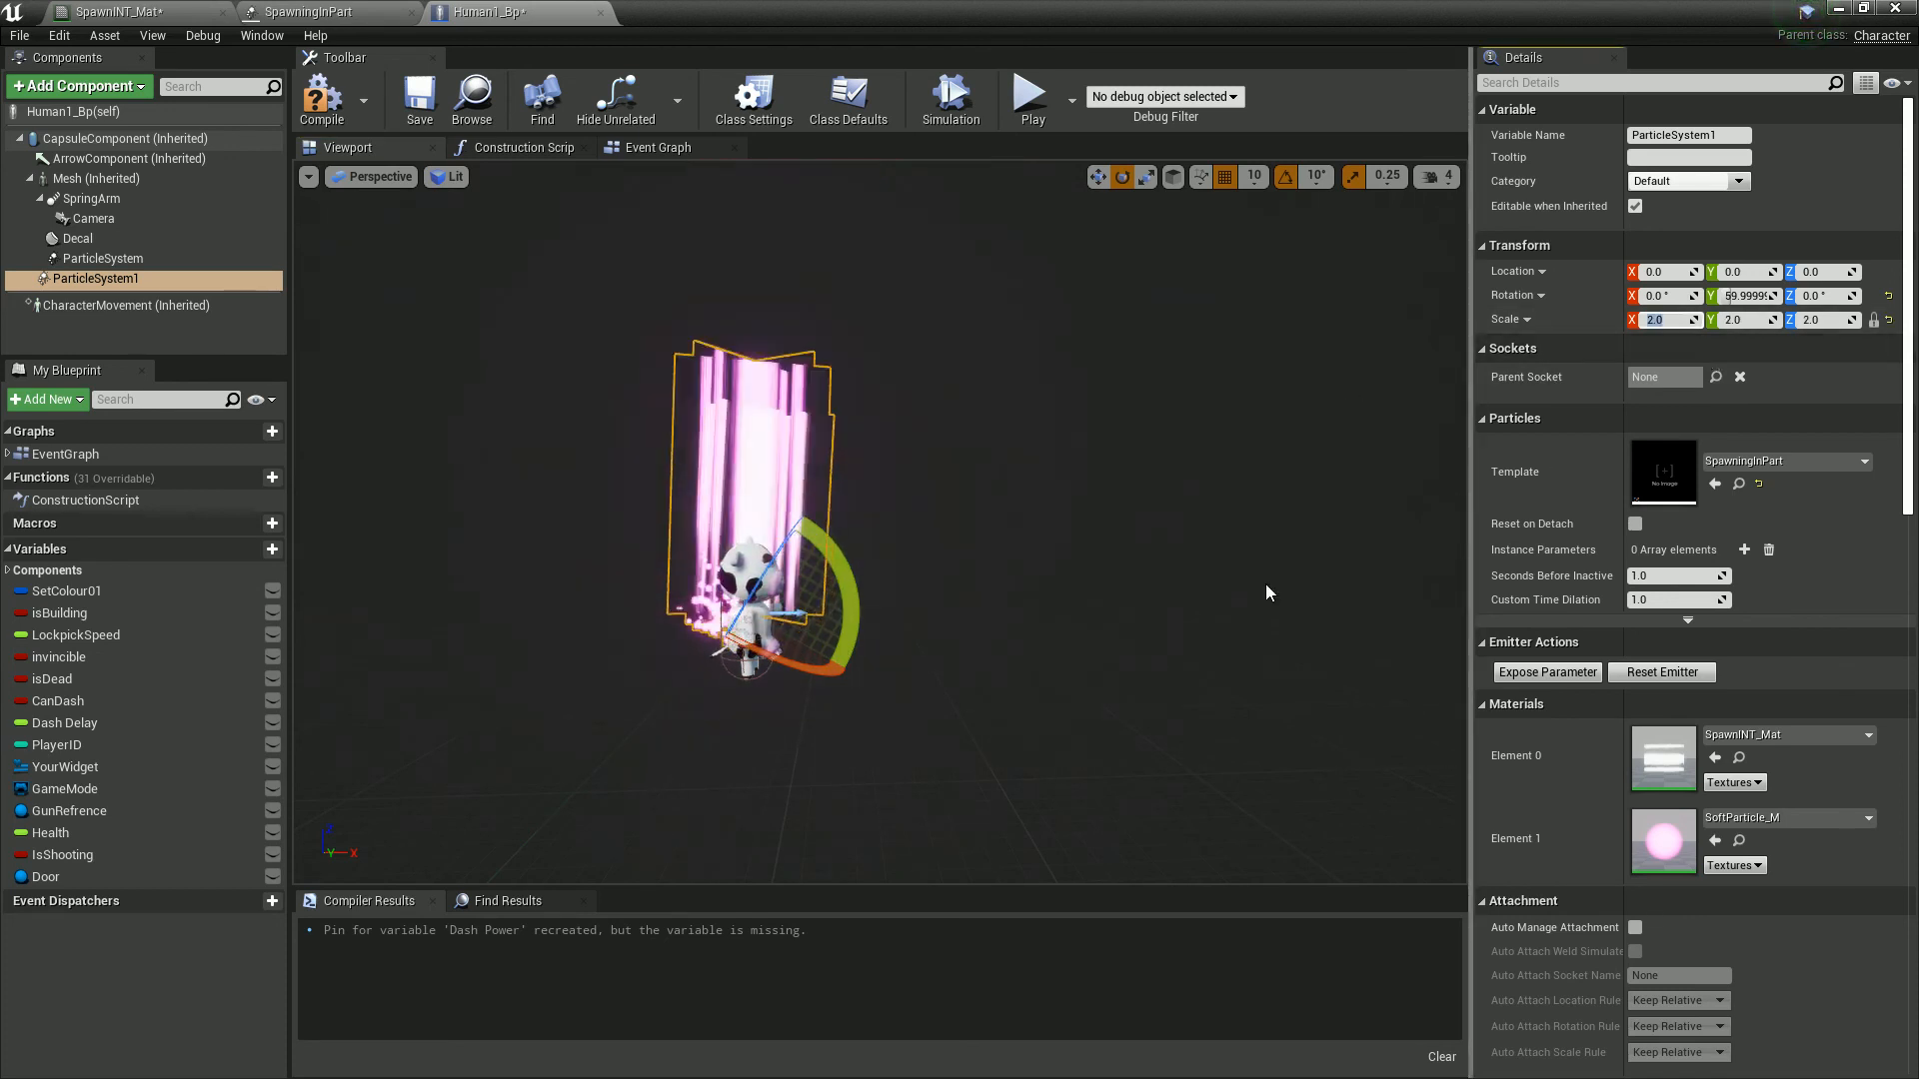
{"action": "right_click_drag", "start_coordinate": [1005, 580], "coordinate": [1069, 550]}
{"action": "key", "text": "f"}
{"action": "key", "text": "w"}
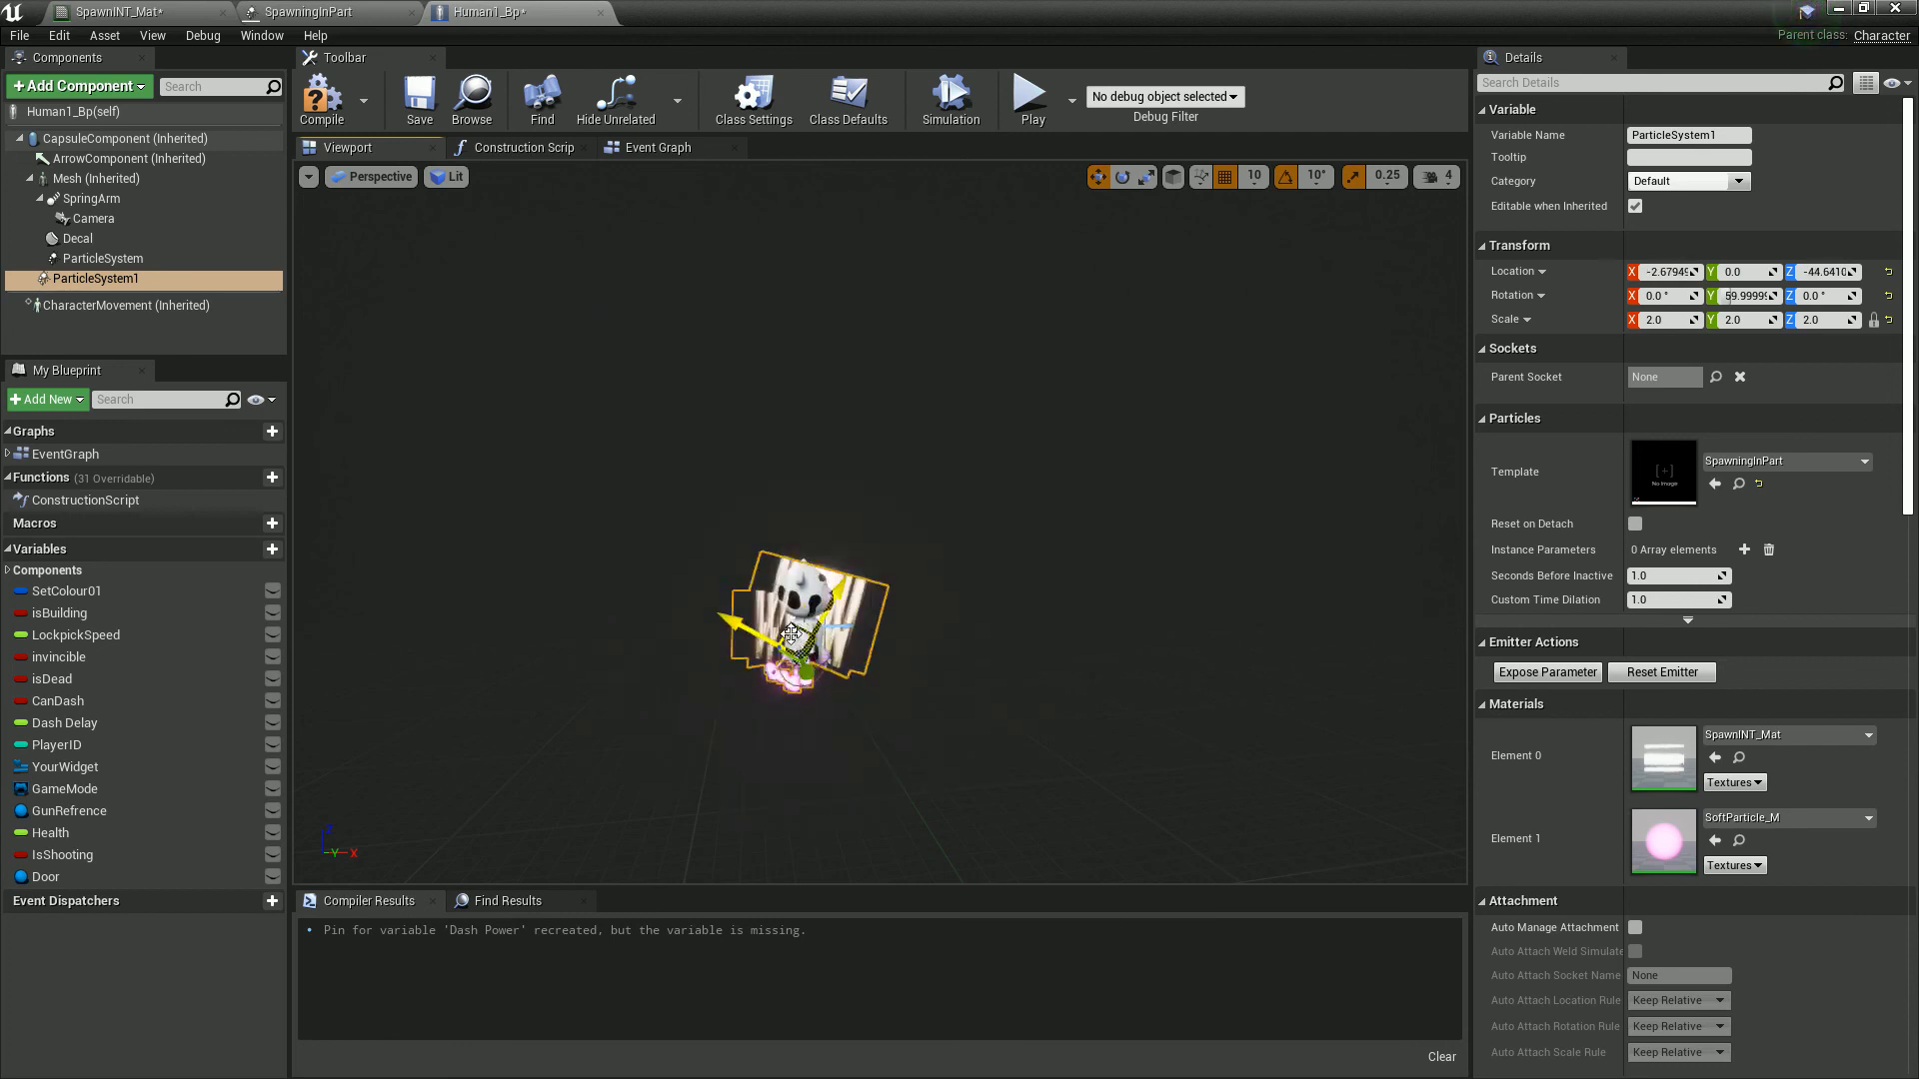
{"action": "left_click_drag", "start_coordinate": [791, 630], "coordinate": [792, 640]}
{"action": "left_click_drag", "start_coordinate": [790, 5], "coordinate": [1828, 378]}
Step: Play-test the spawn effect in the level, stop the session, and delete the standalone SpawningInPart emitter from the level
{"action": "left_click", "coordinate": [1149, 78]}
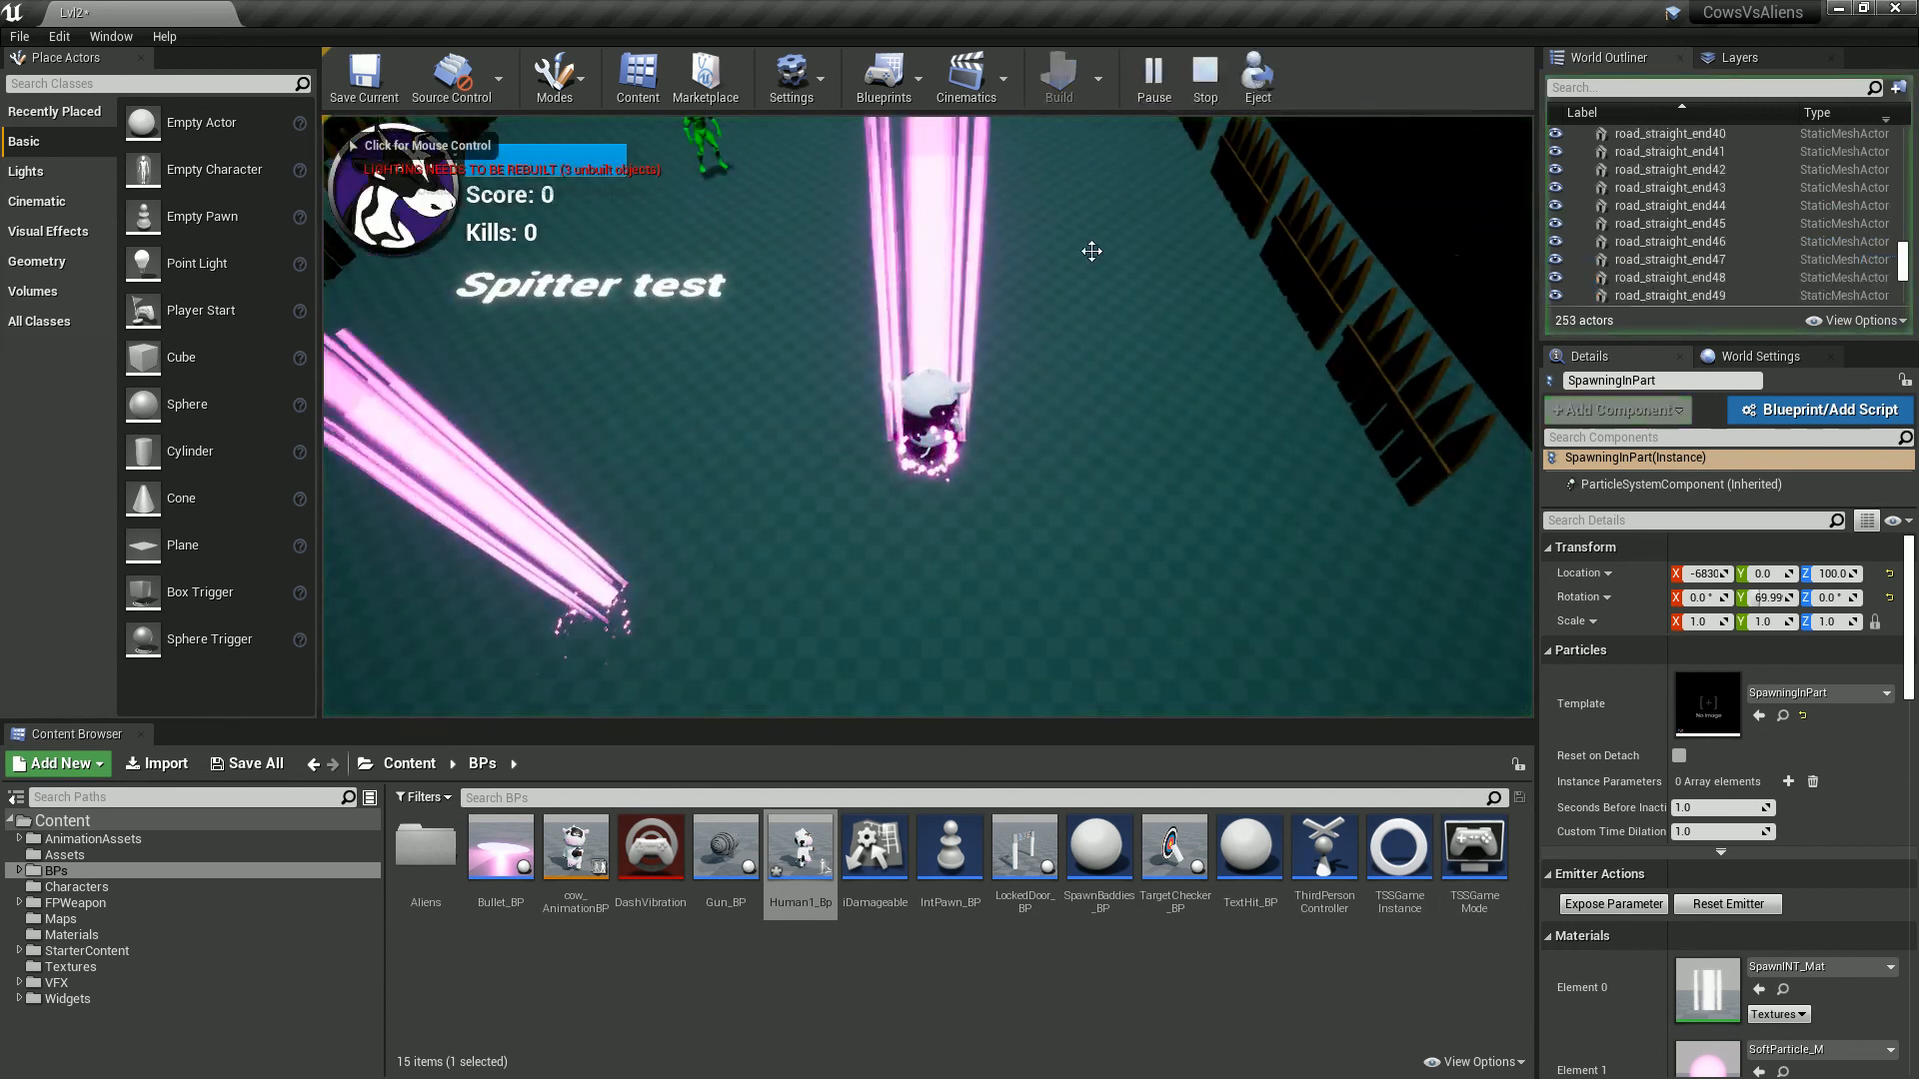
{"action": "left_click", "coordinate": [1205, 78]}
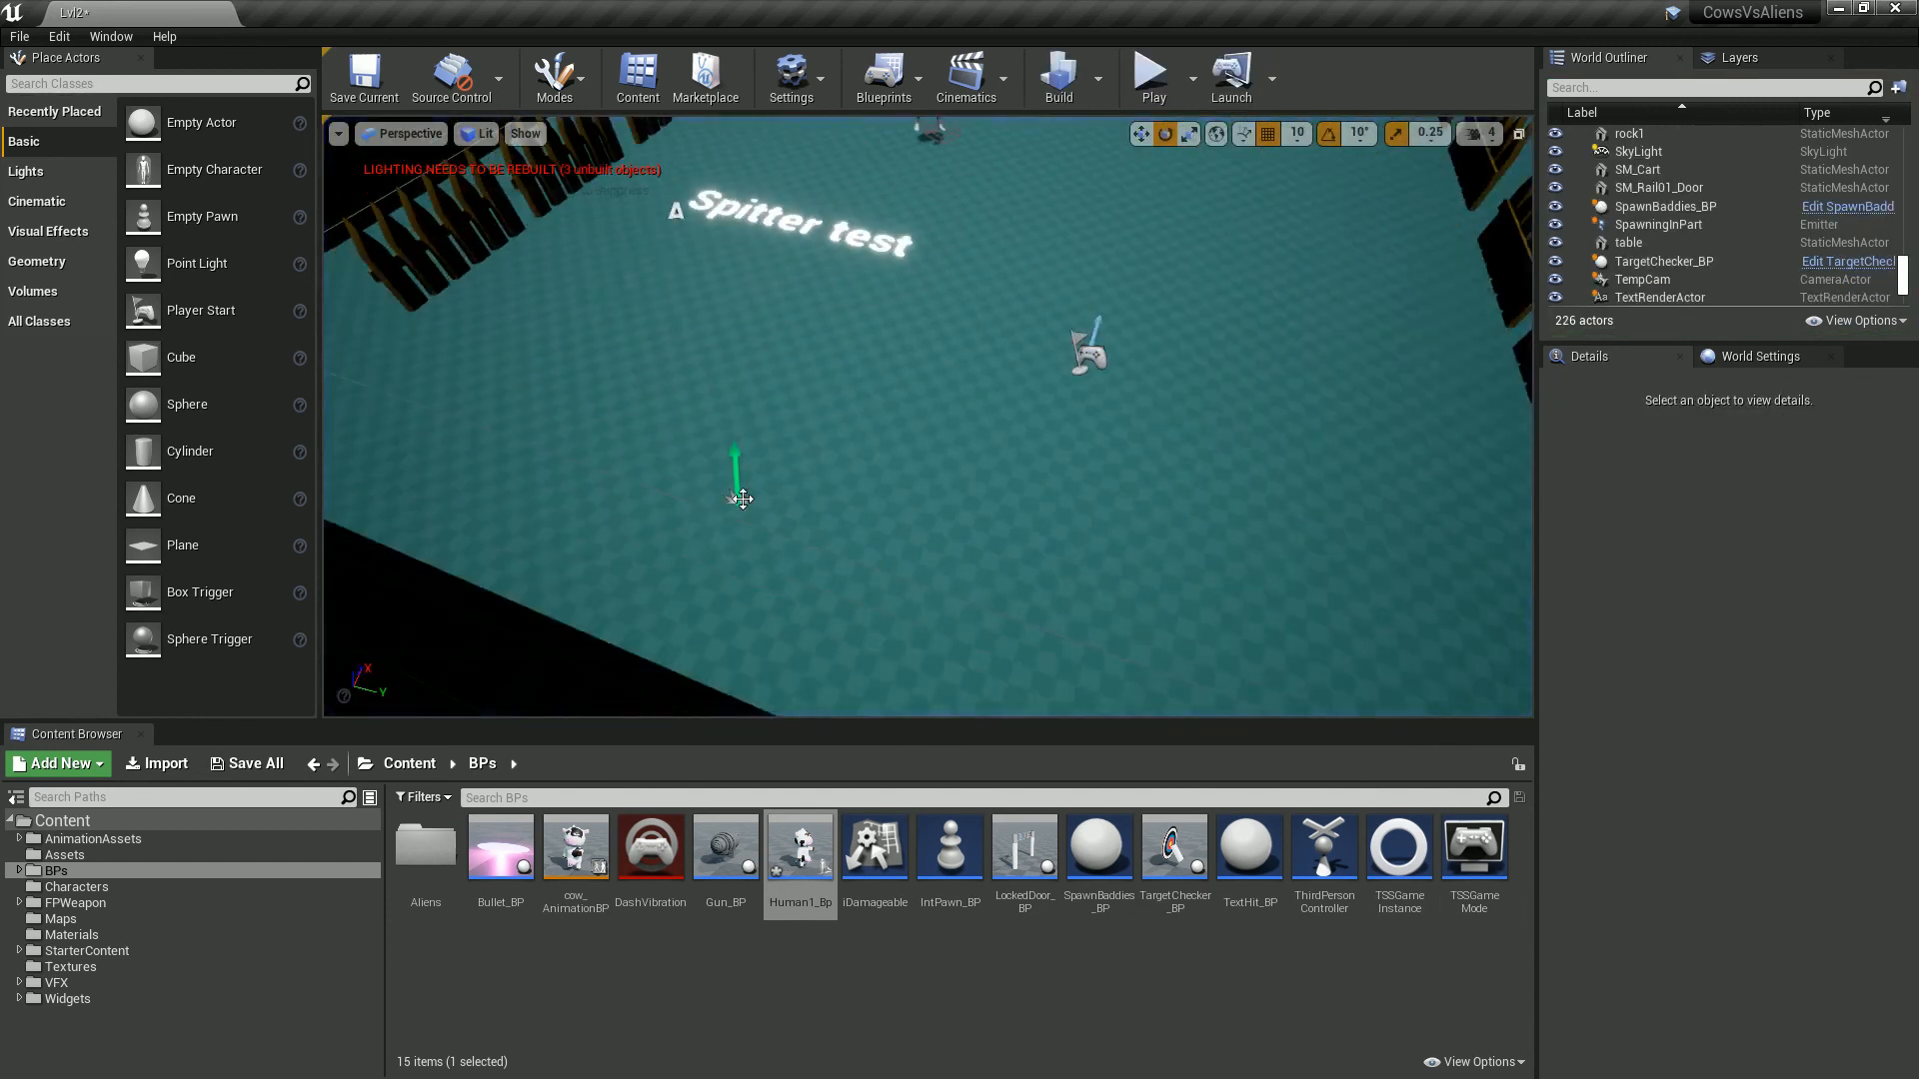
{"action": "left_click", "coordinate": [740, 497]}
{"action": "key", "text": "Escape"}
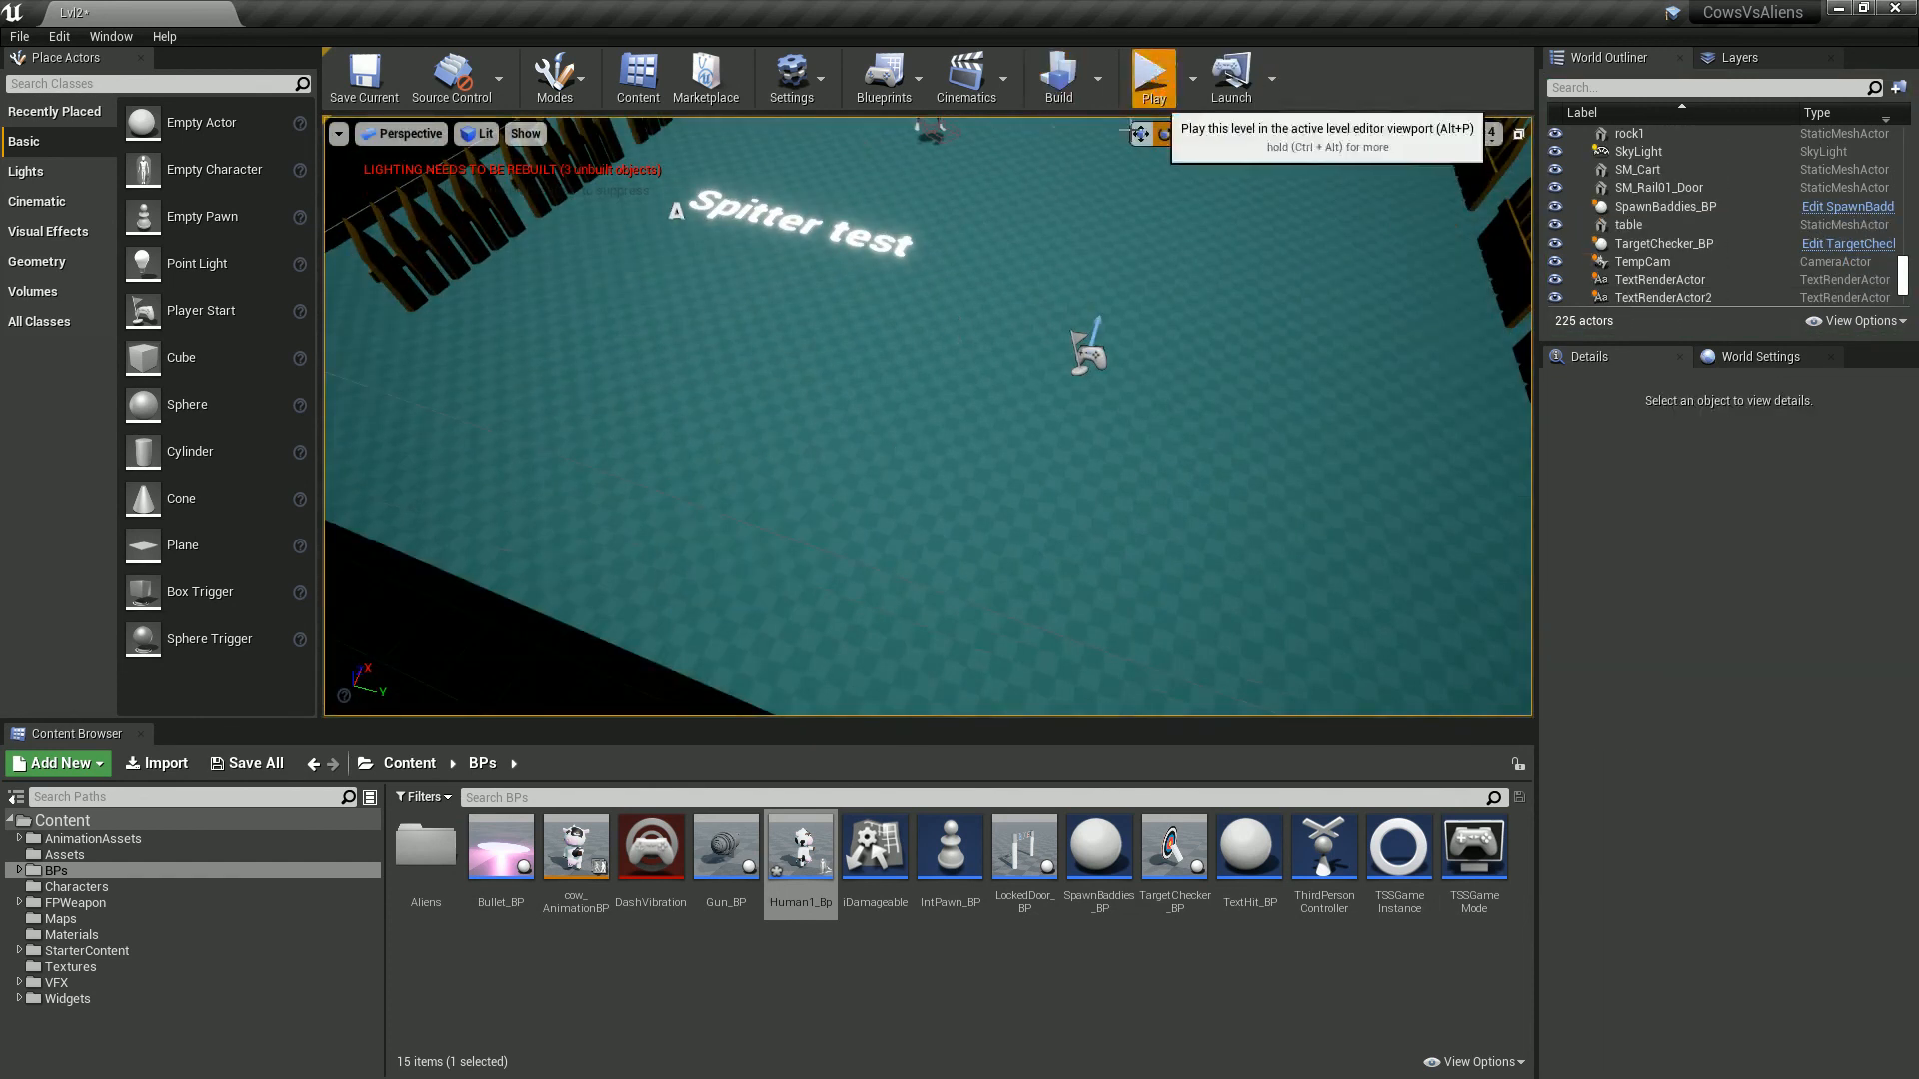
Step: Play the level again and watch the spawn effect while moving the cow around and shooting
{"action": "left_click", "coordinate": [1149, 78]}
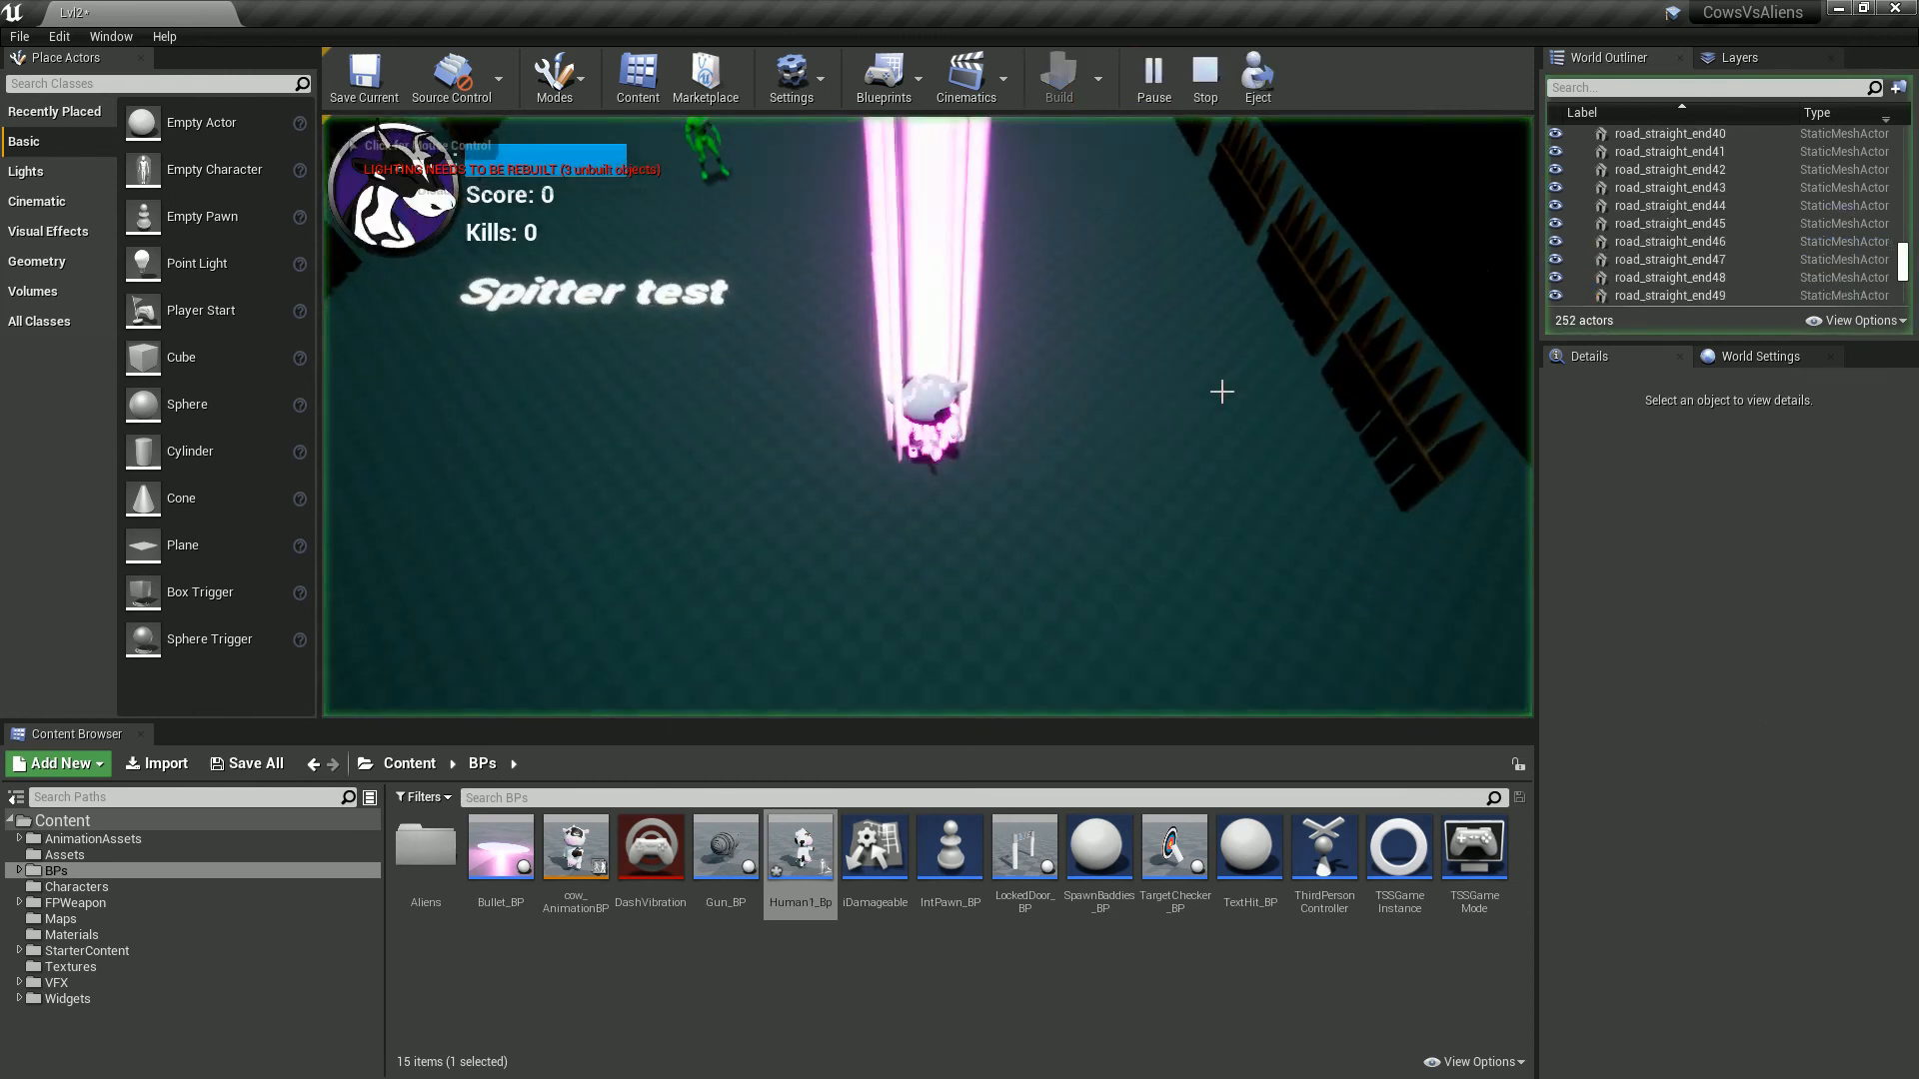
{"action": "left_click", "coordinate": [1119, 405]}
{"action": "key", "text": "w"}
{"action": "key", "text": "d"}
{"action": "left_click", "coordinate": [1109, 377]}
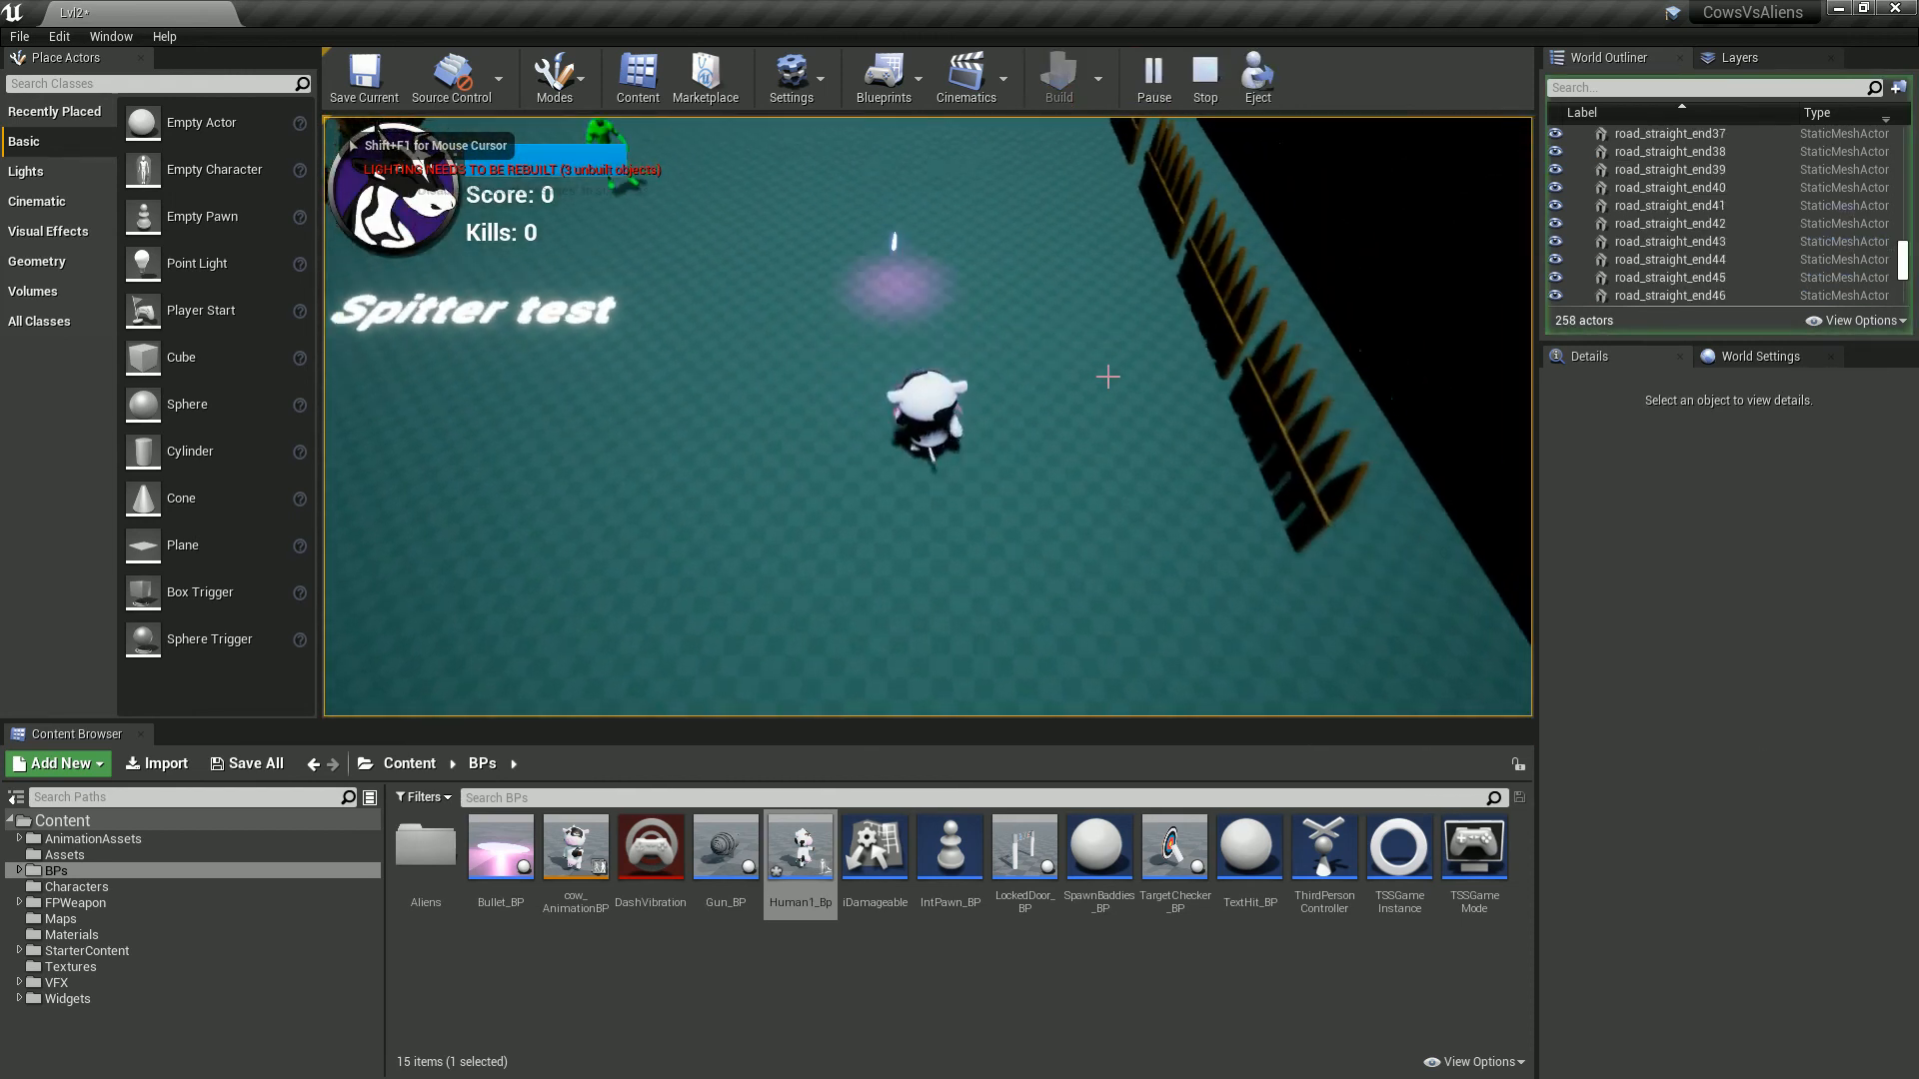
Step: End the running play session, then replay the level to watch the spawn effect on the cow and stop it
{"action": "key", "text": "s"}
{"action": "key", "text": "a"}
{"action": "key", "text": "Escape"}
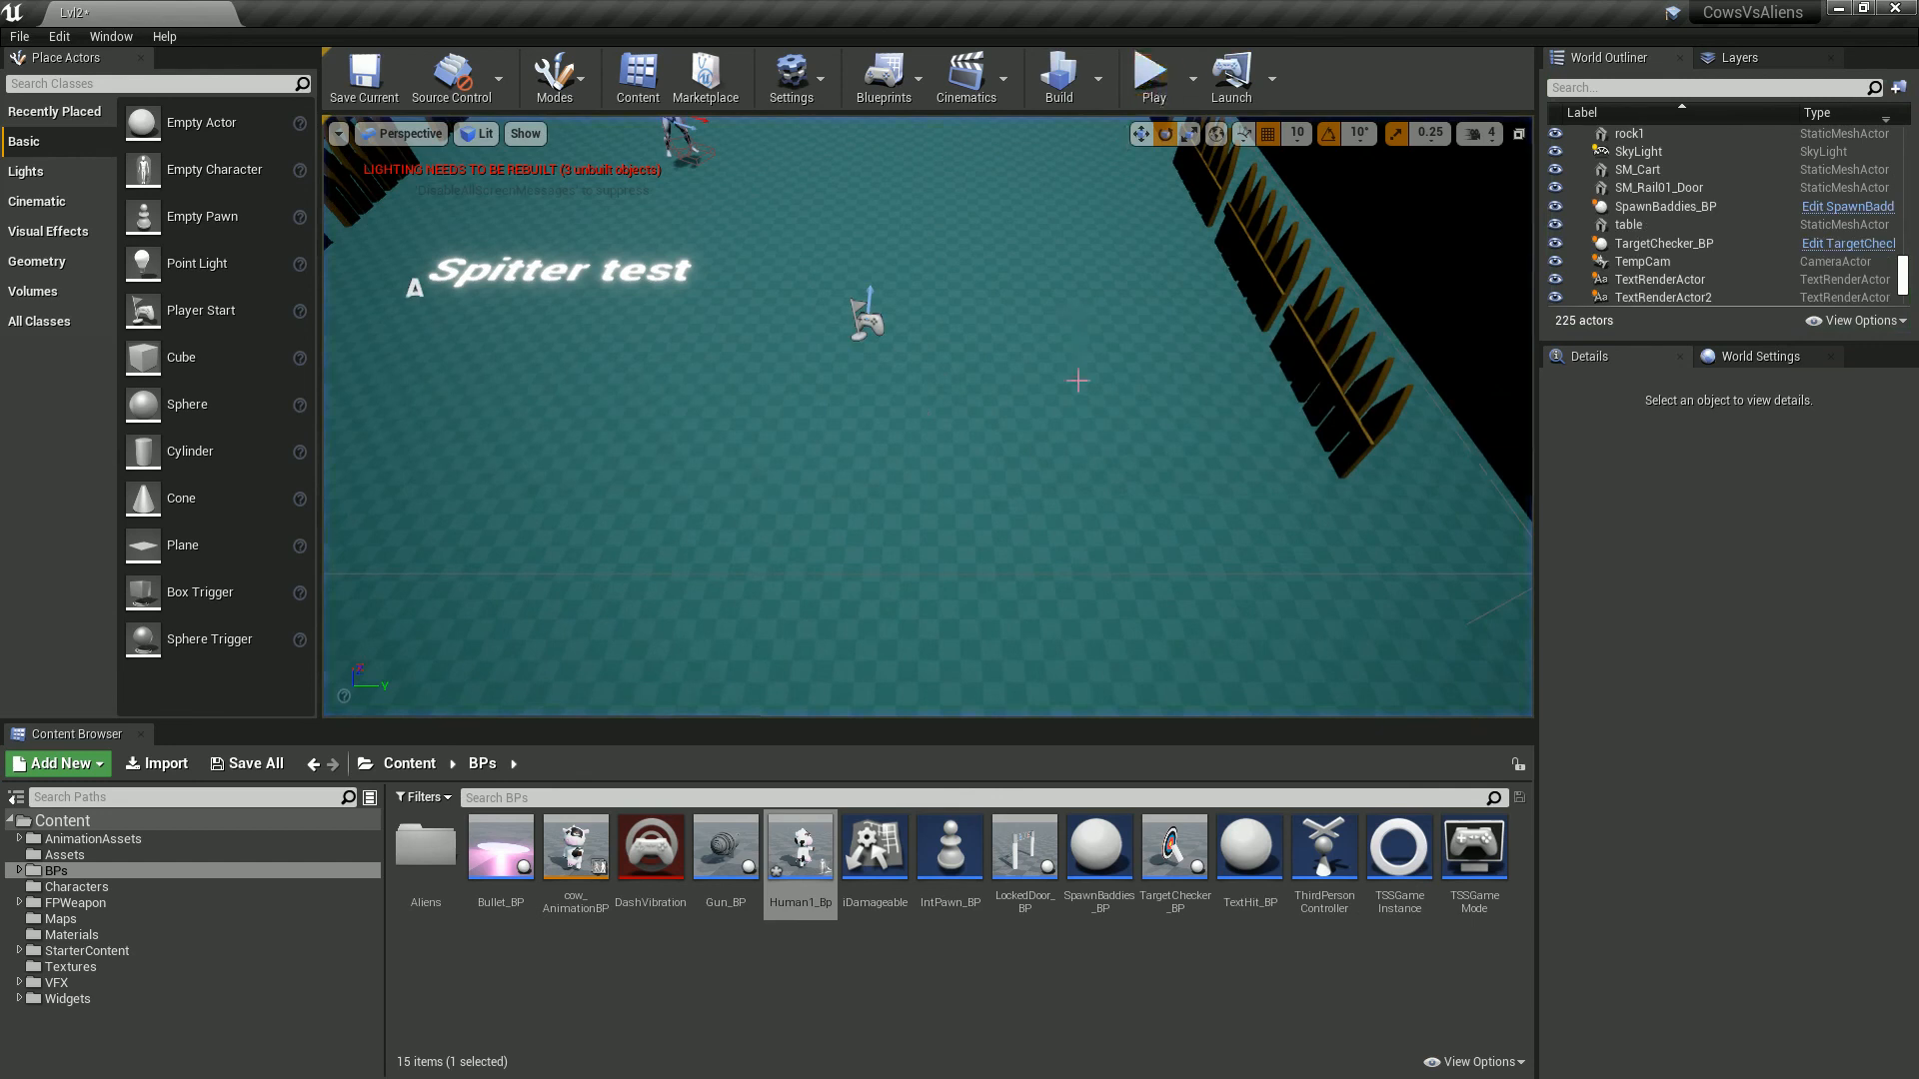
{"action": "left_click", "coordinate": [1151, 75]}
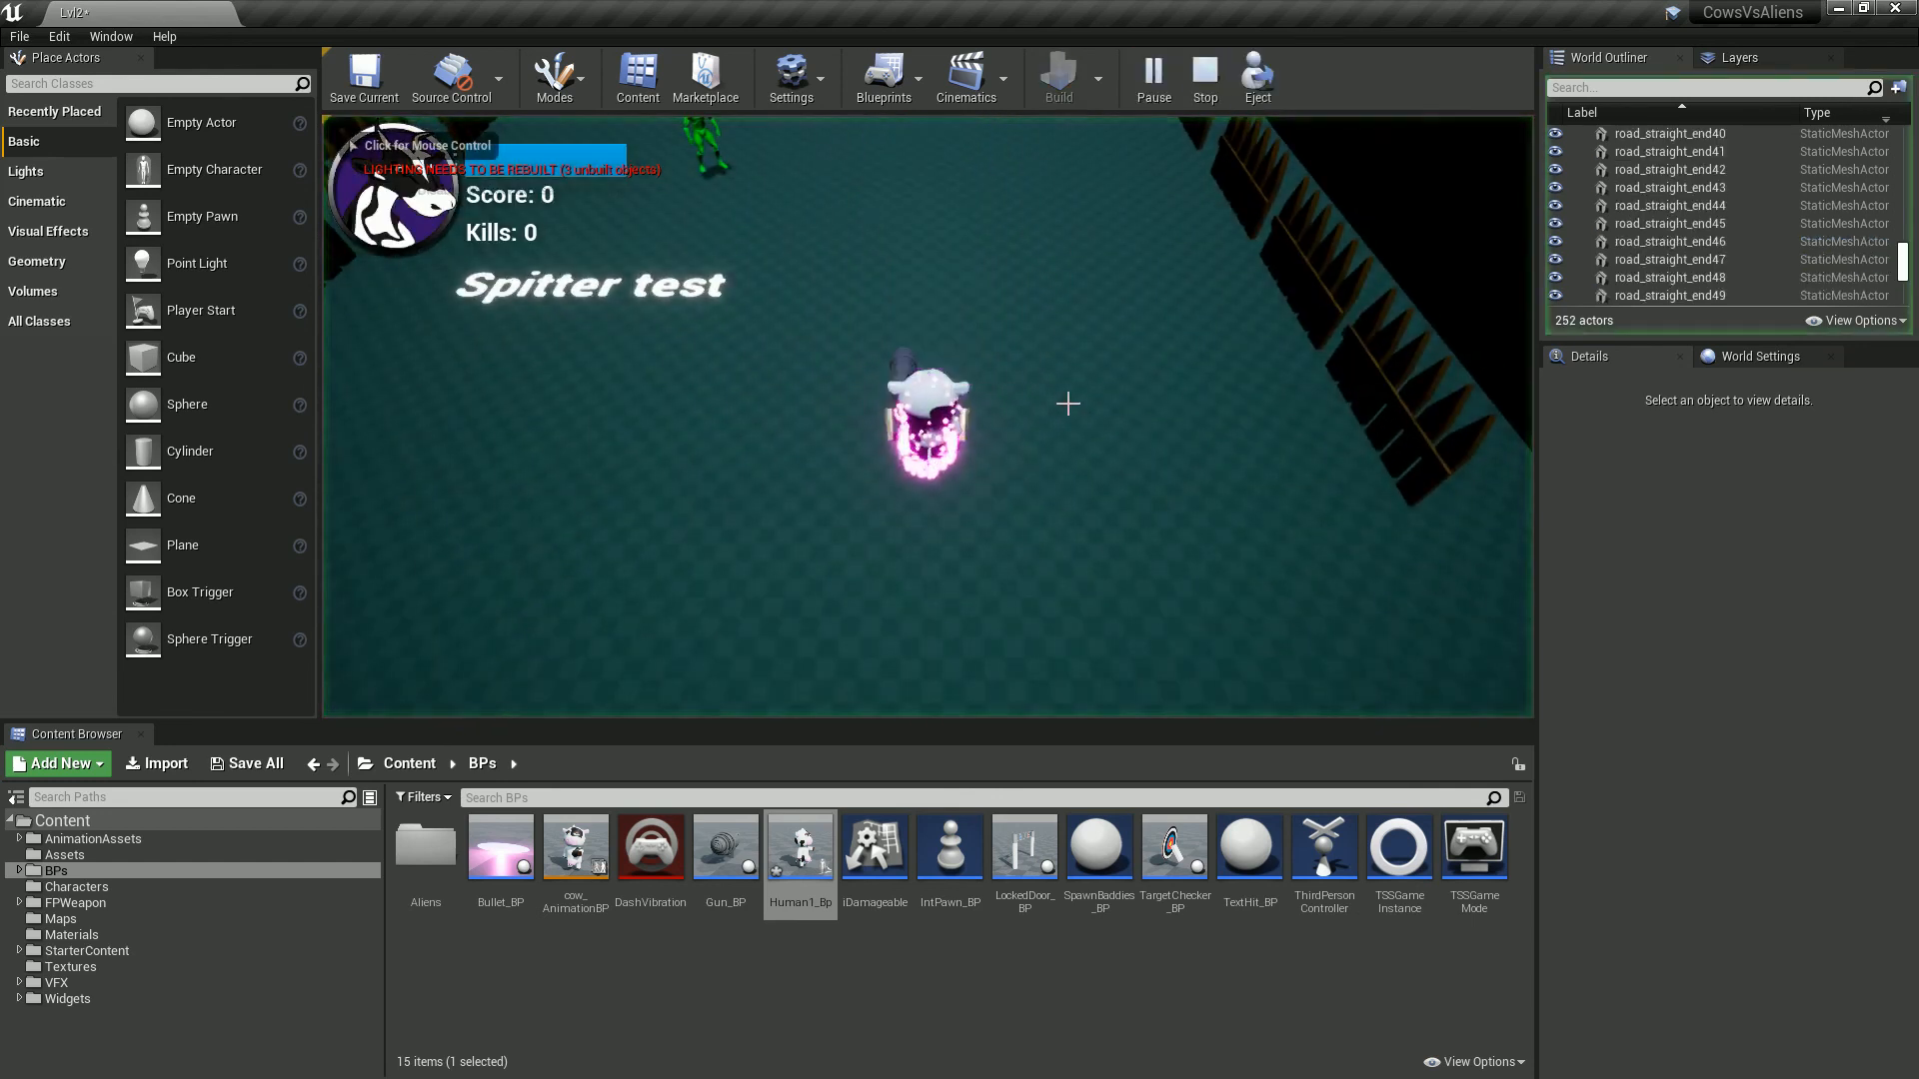
{"action": "left_click", "coordinate": [1072, 403]}
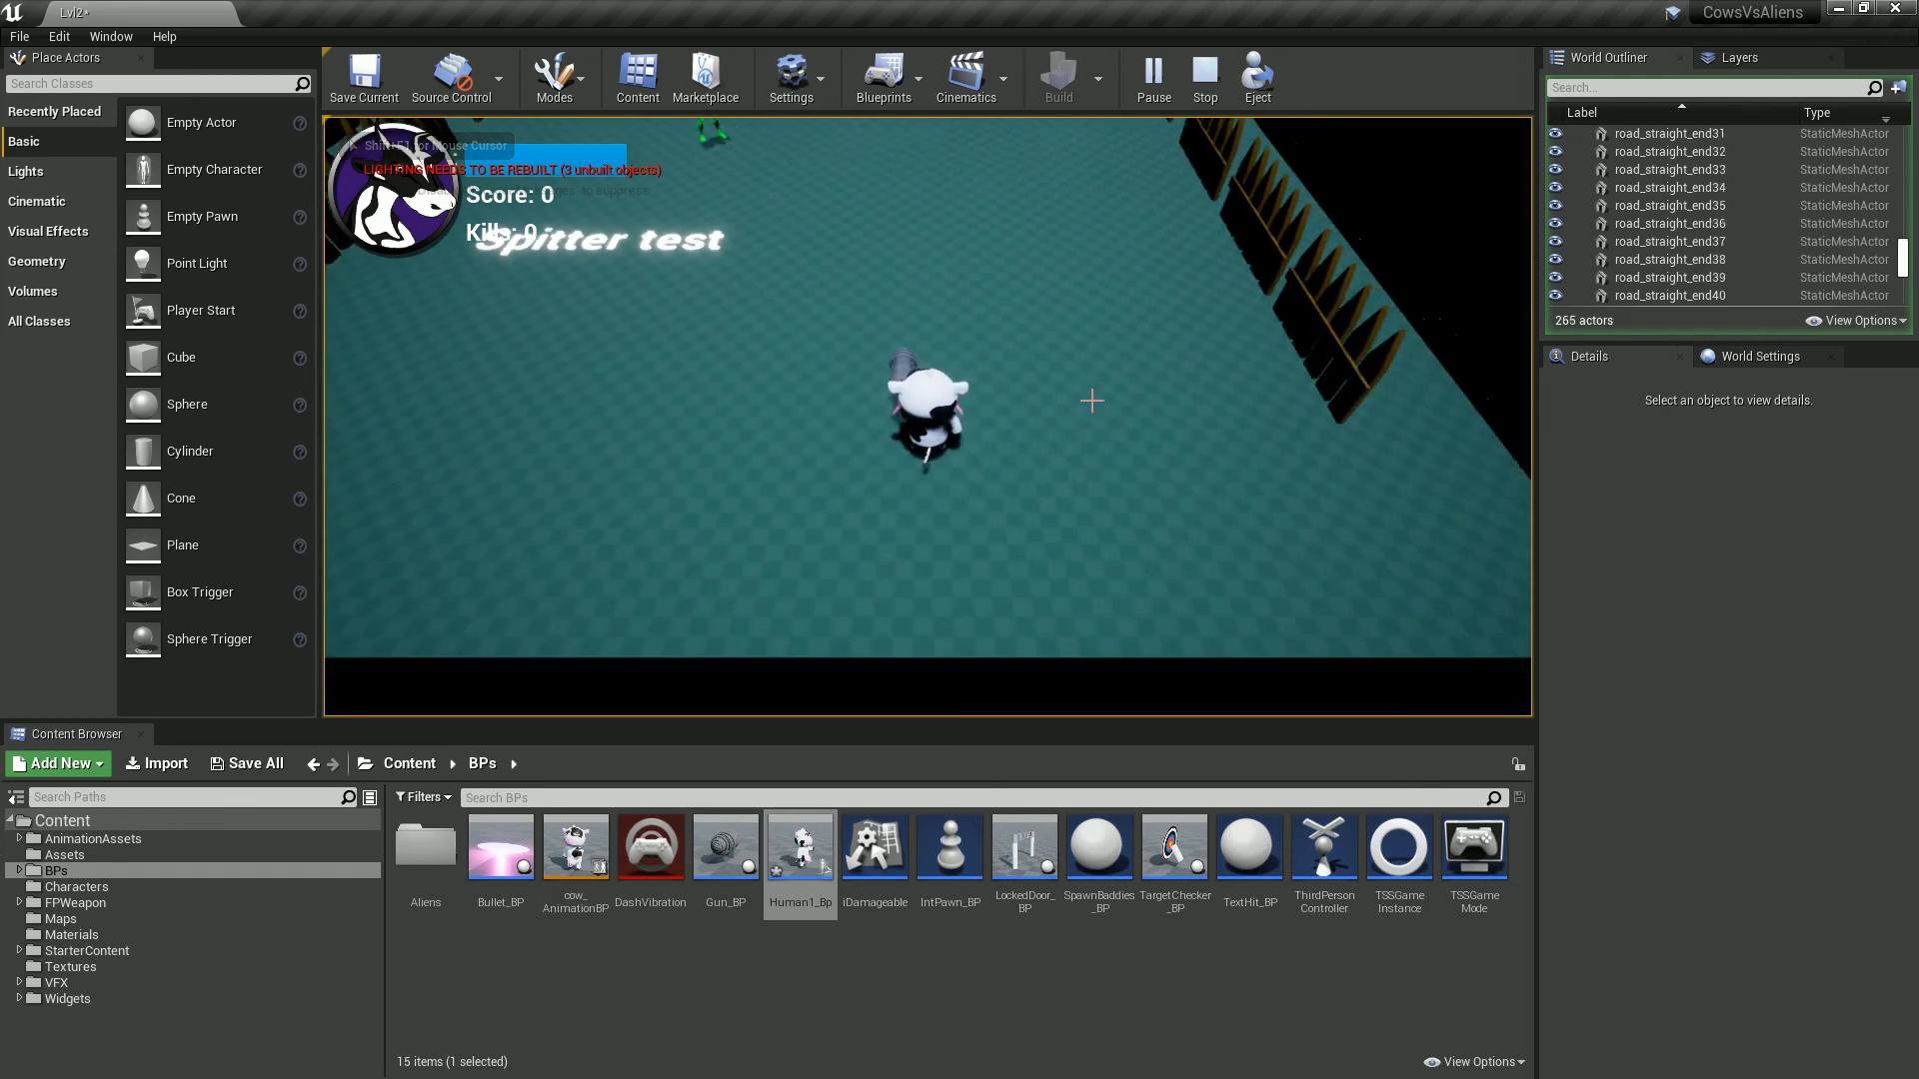
{"action": "key", "text": "Escape"}
Step: Restart the play session repeatedly to examine the beam and particles as the cow spawns and moves, then stop it
{"action": "left_click", "coordinate": [1154, 80]}
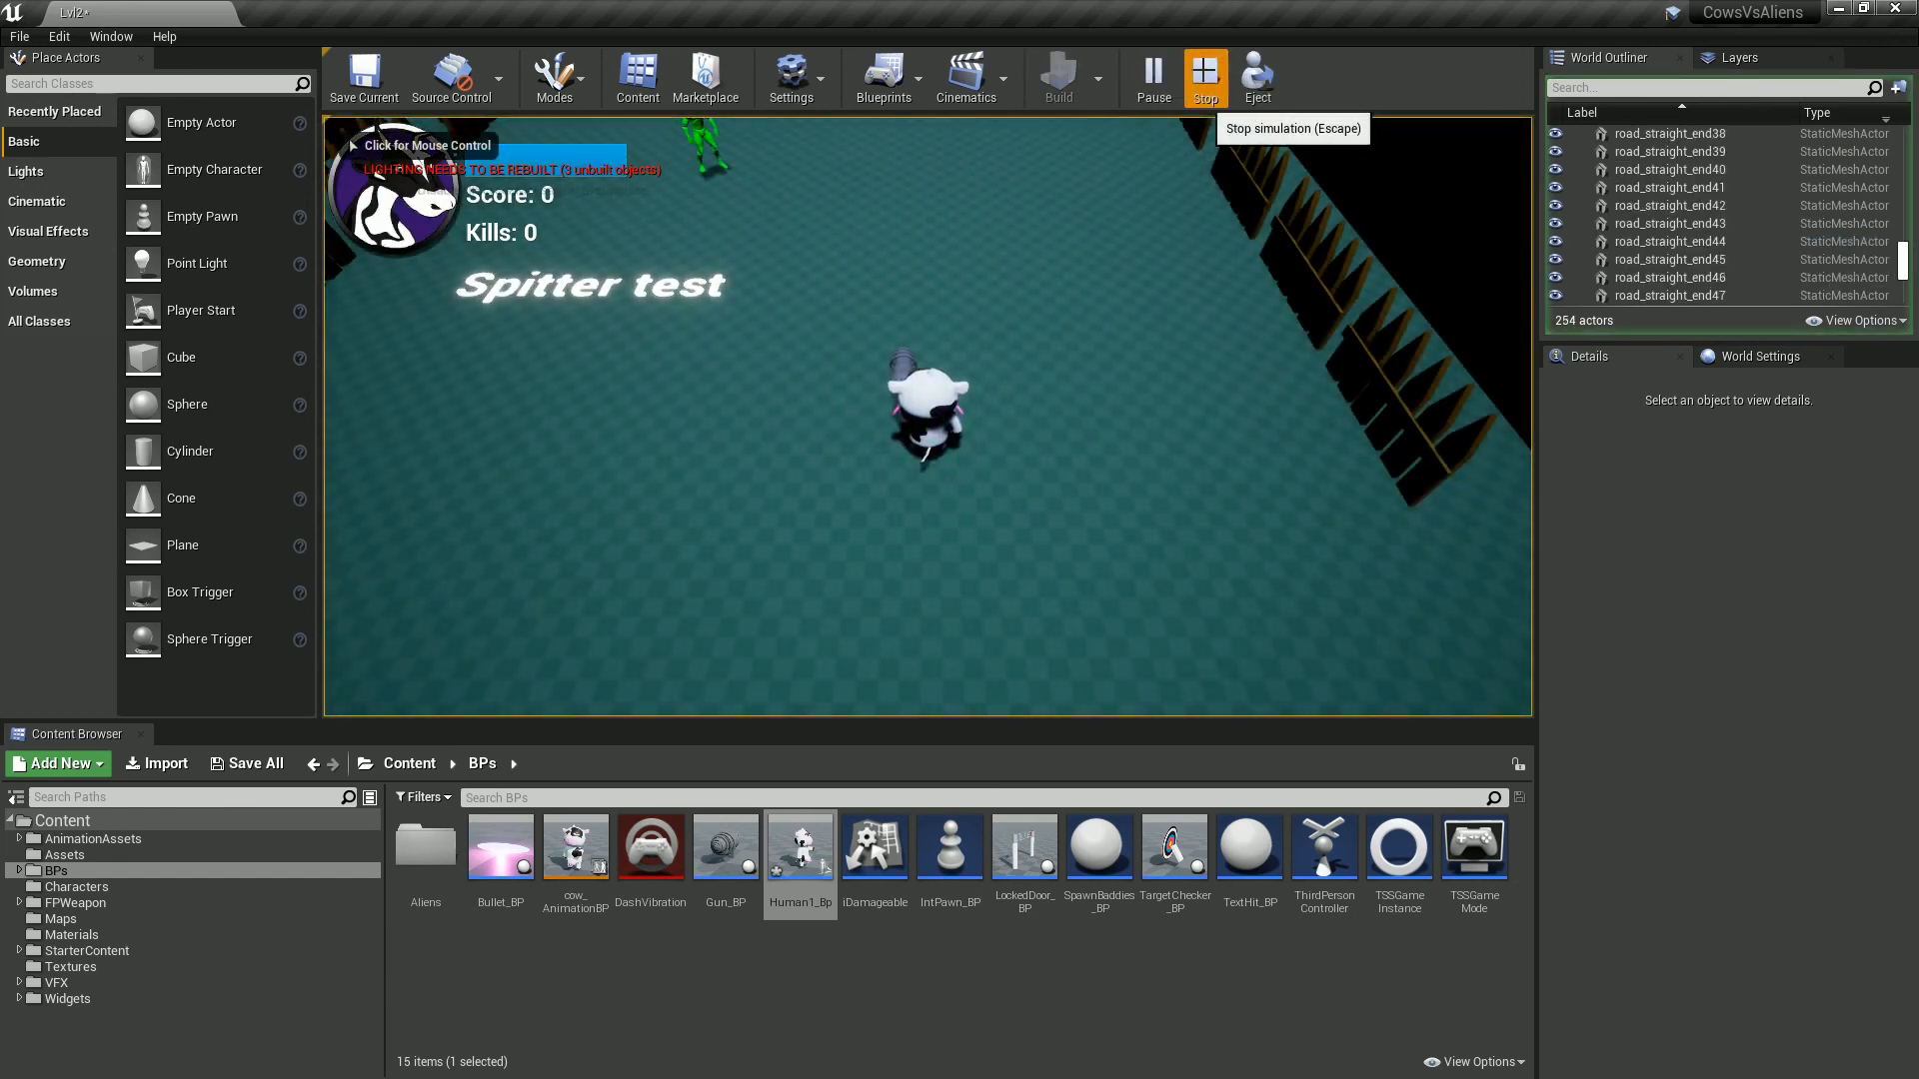
{"action": "left_click", "coordinate": [1205, 80]}
{"action": "left_click", "coordinate": [1154, 80]}
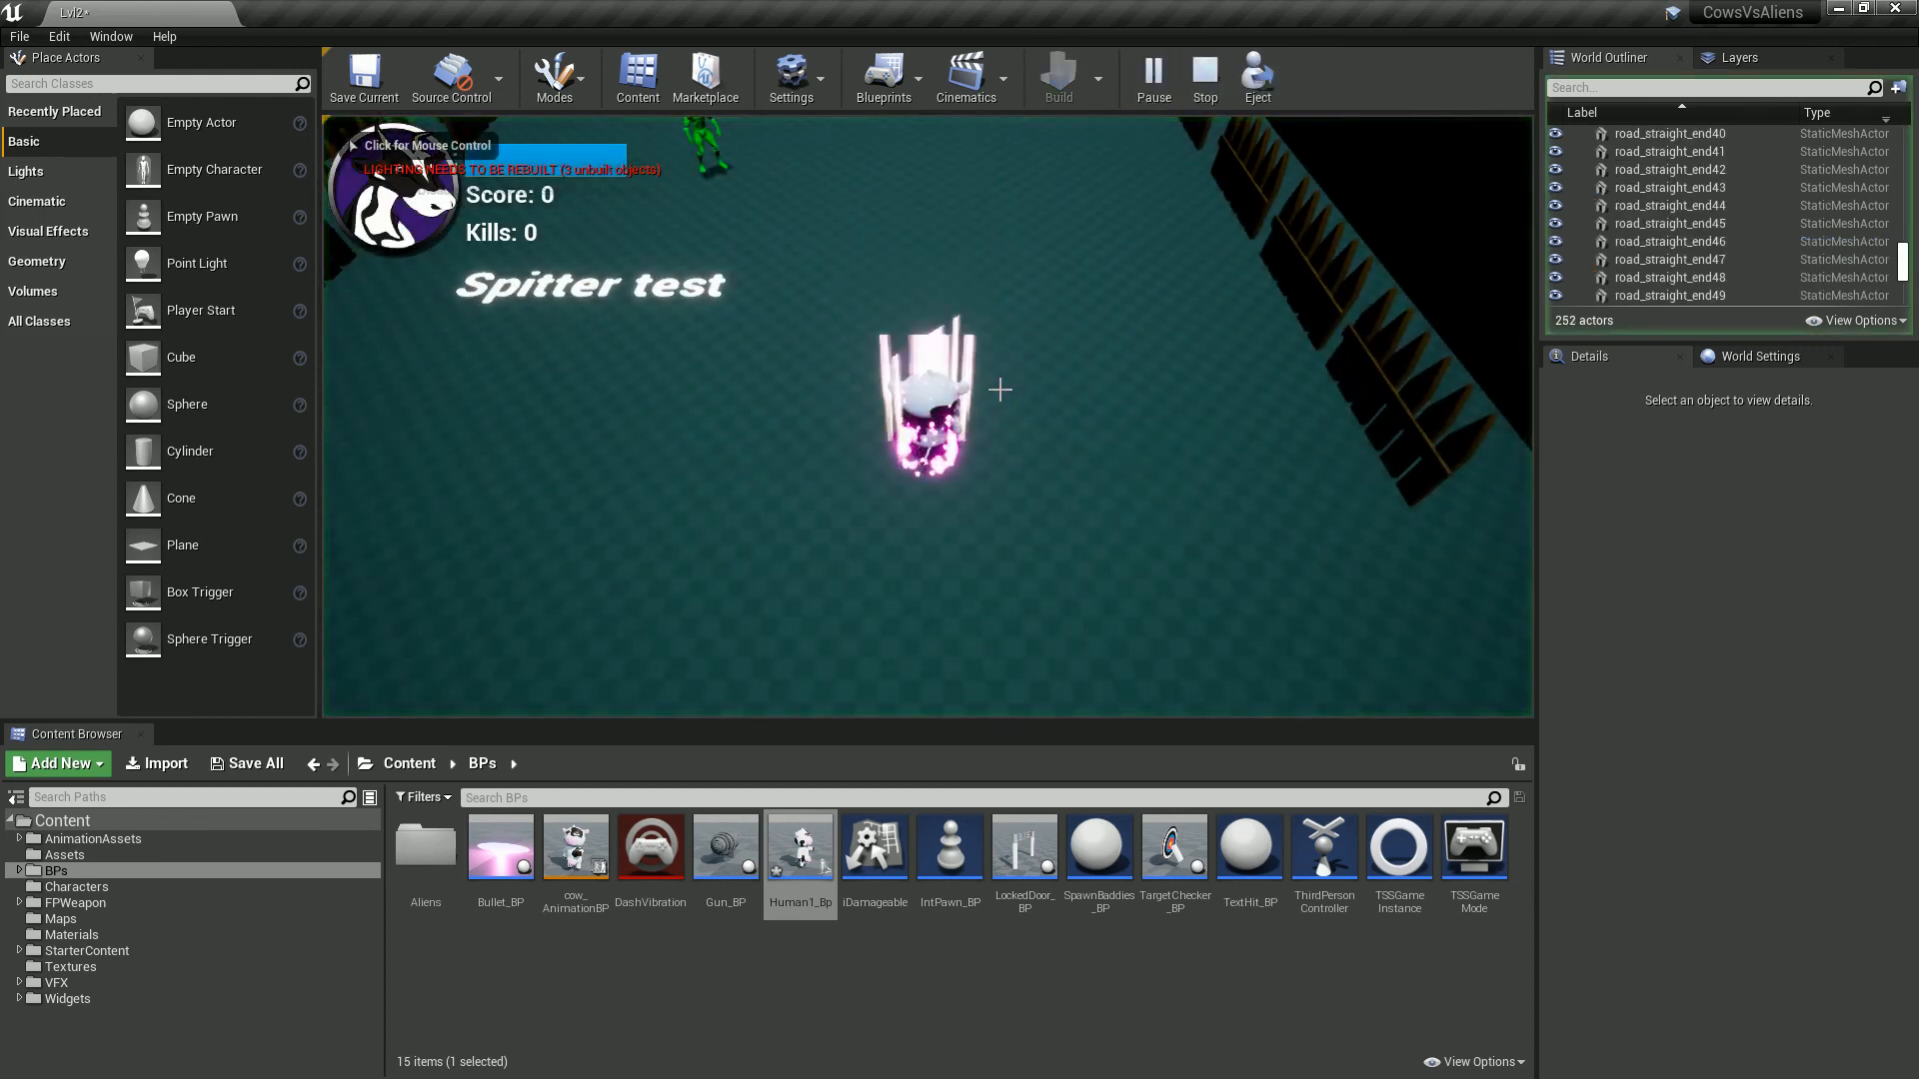
{"action": "key", "text": "w"}
{"action": "key", "text": "d"}
{"action": "key", "text": "s"}
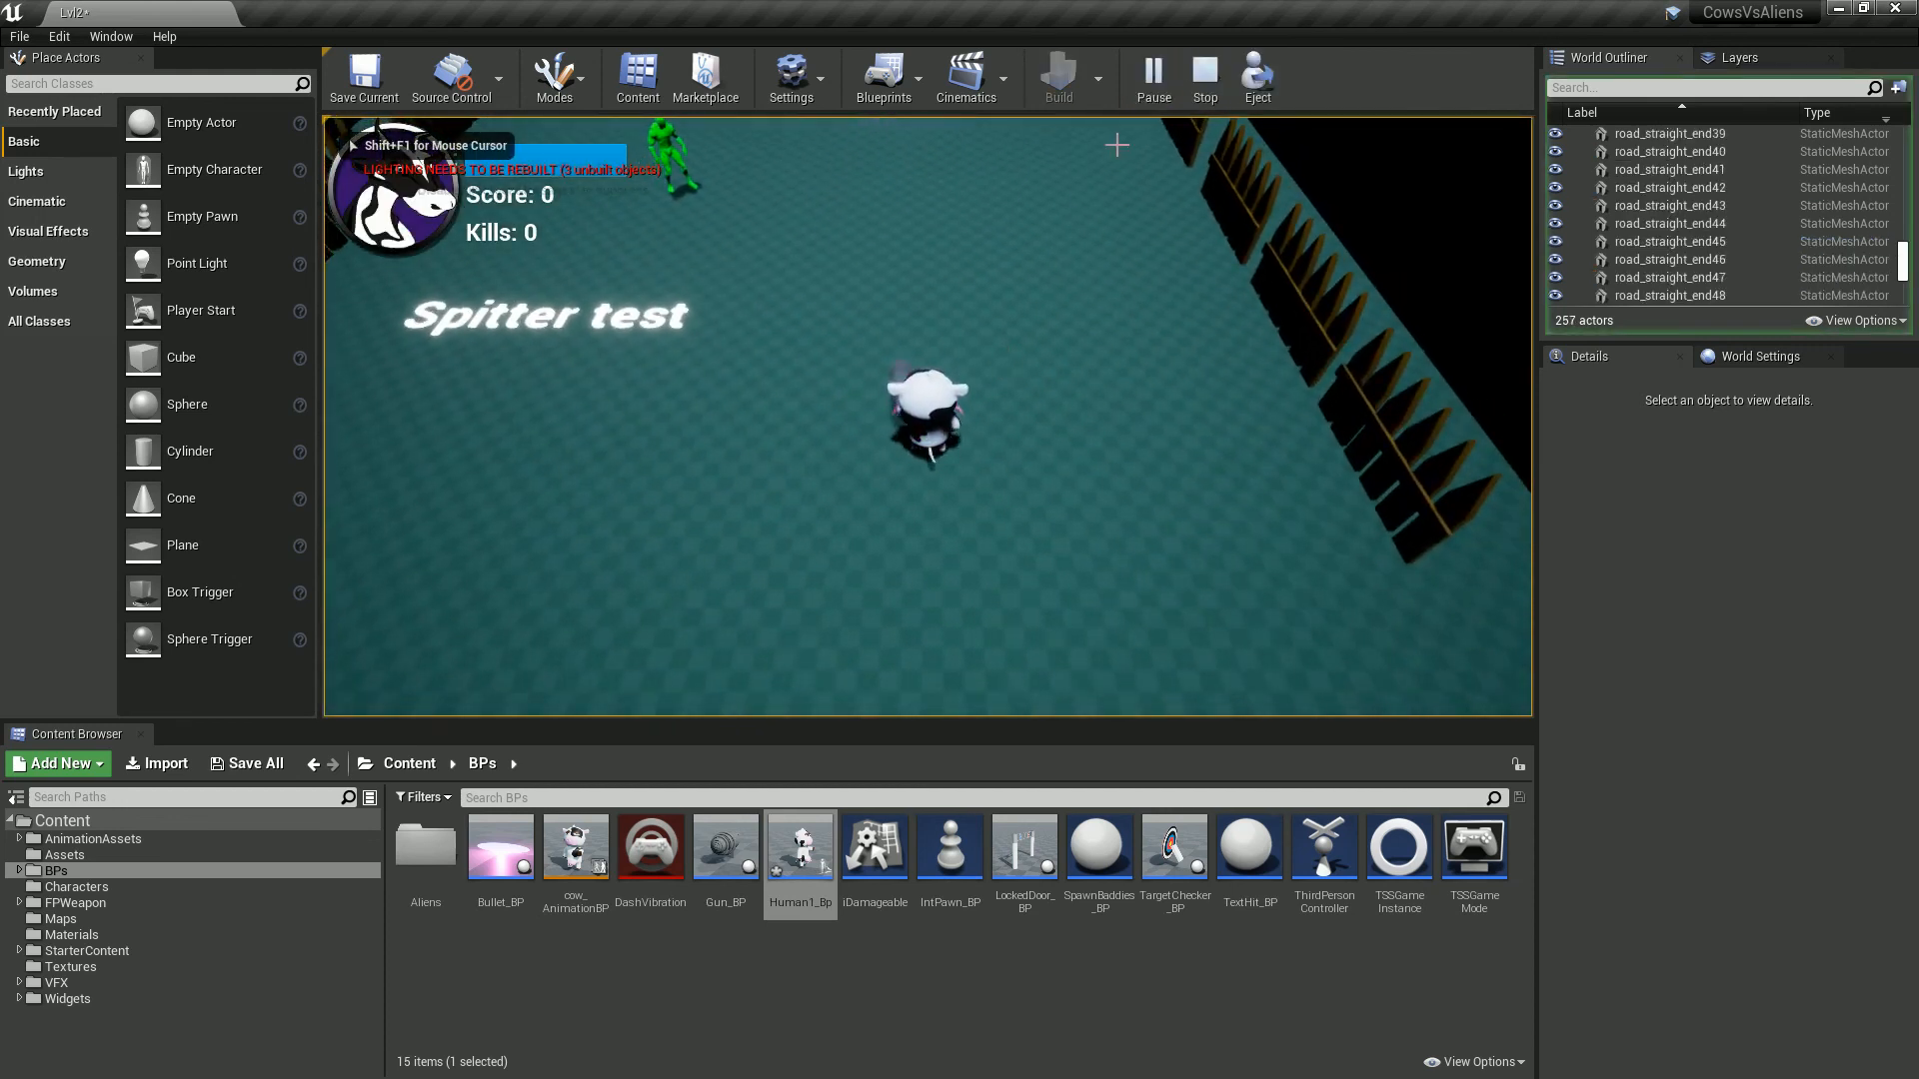
{"action": "key", "text": "Escape"}
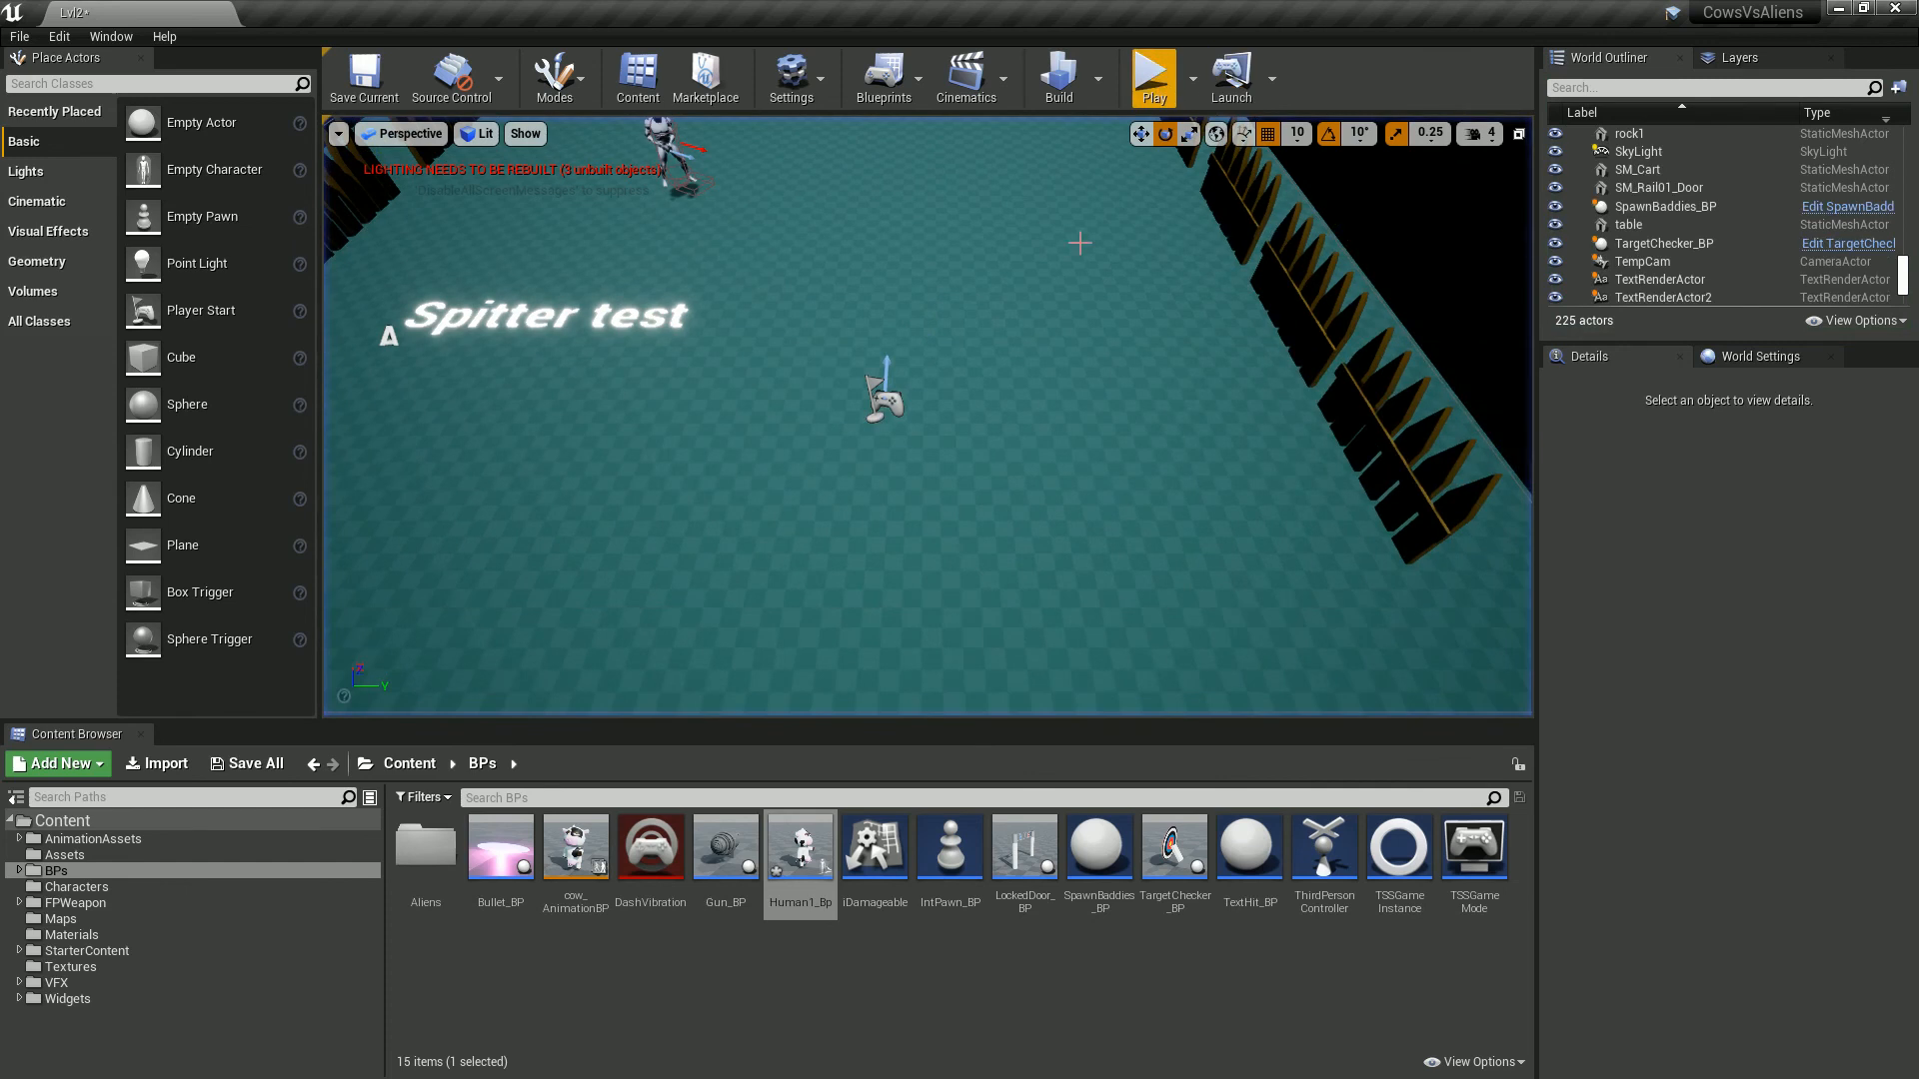
{"action": "left_click", "coordinate": [1154, 80]}
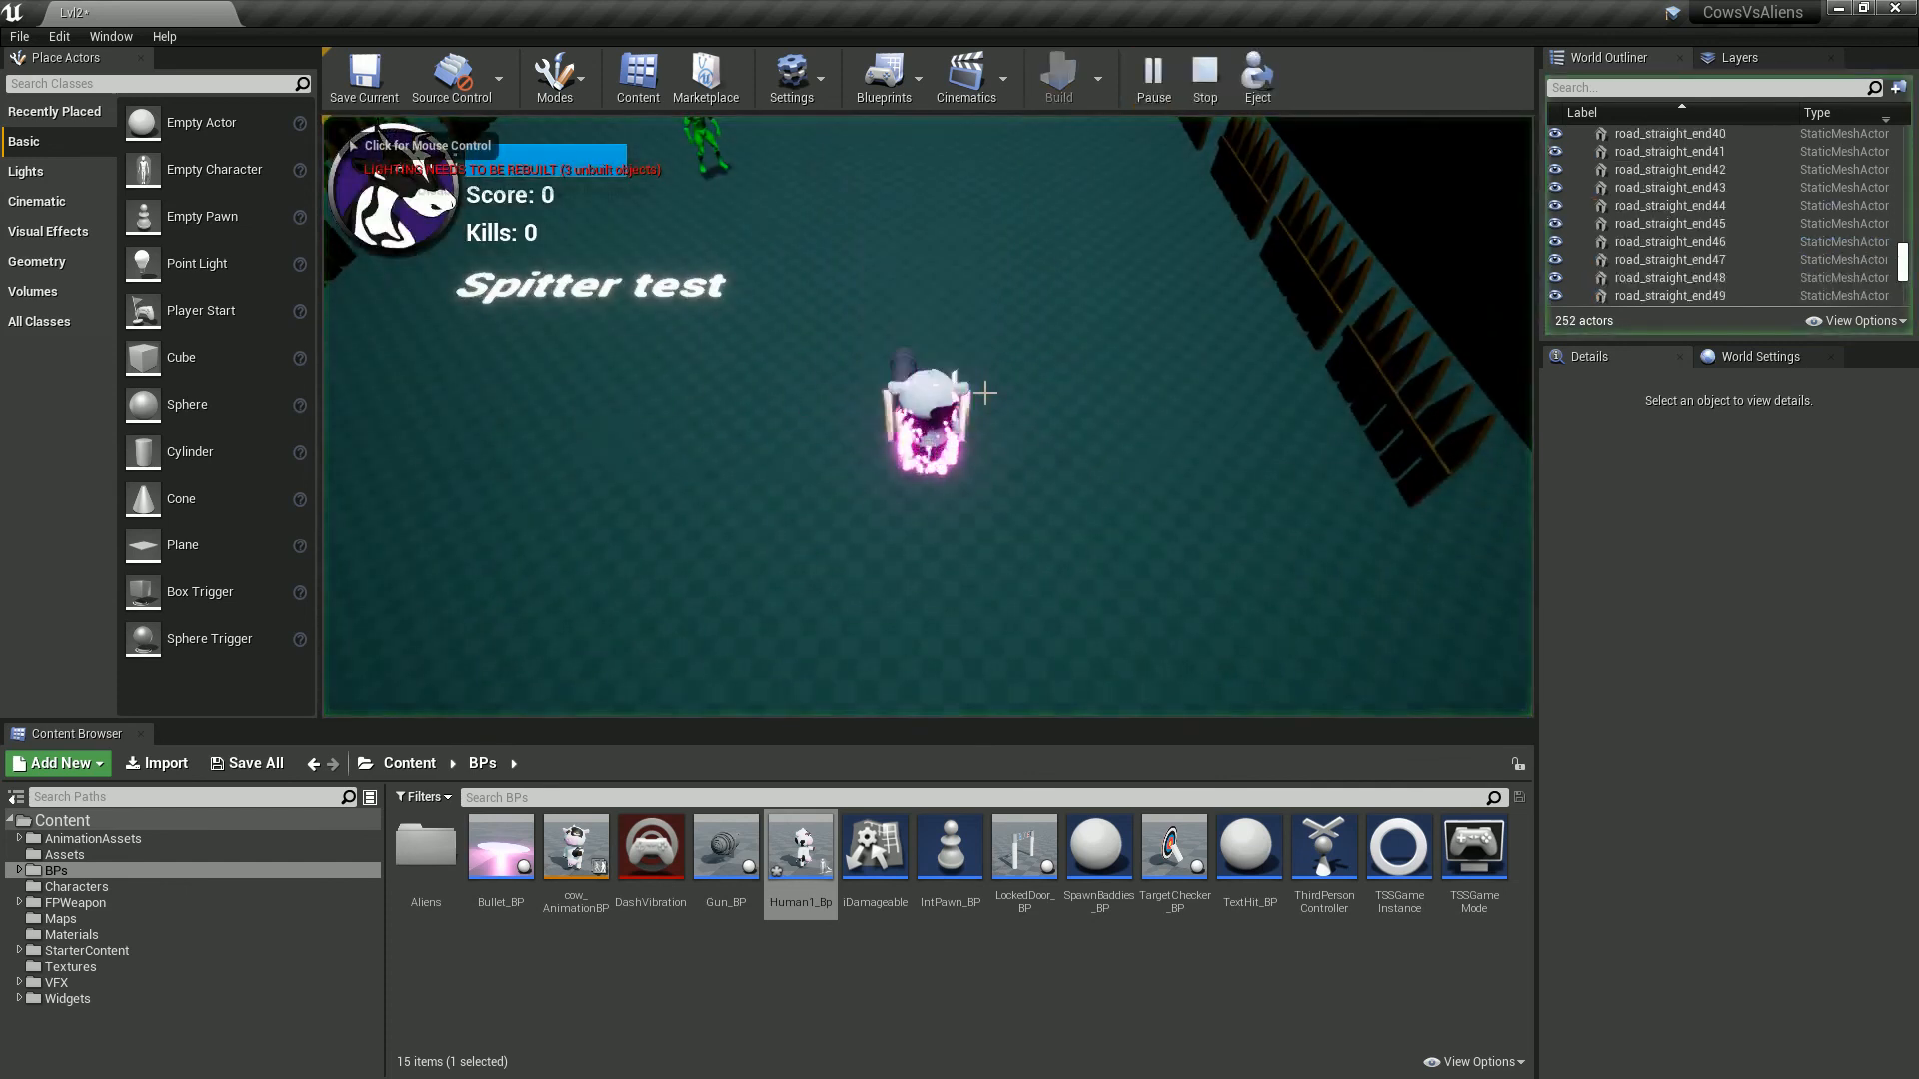
{"action": "left_click", "coordinate": [1205, 78]}
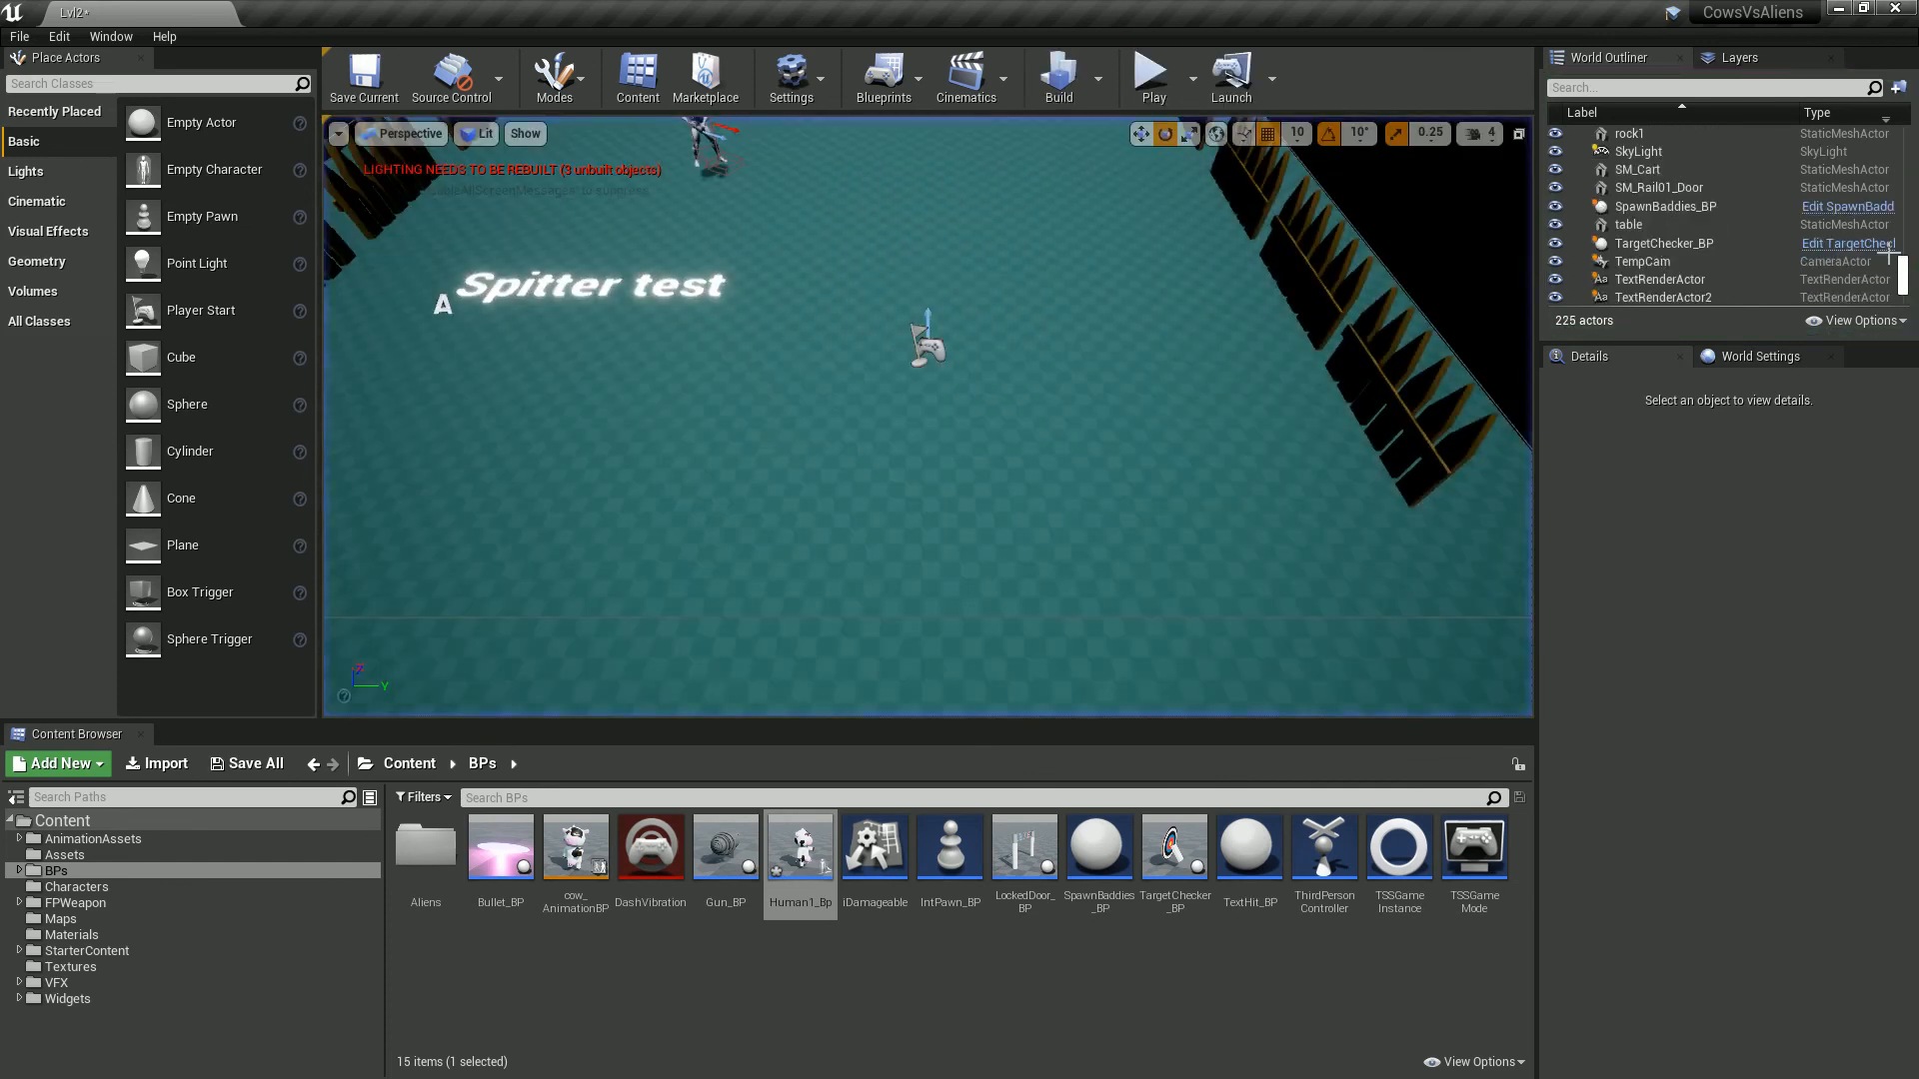
Step: In the SpawningInPart particle system, set the GPU sprite emitter's Cylinder start radius constant to 60
{"action": "left_click_drag", "start_coordinate": [1917, 140], "coordinate": [1412, 2]}
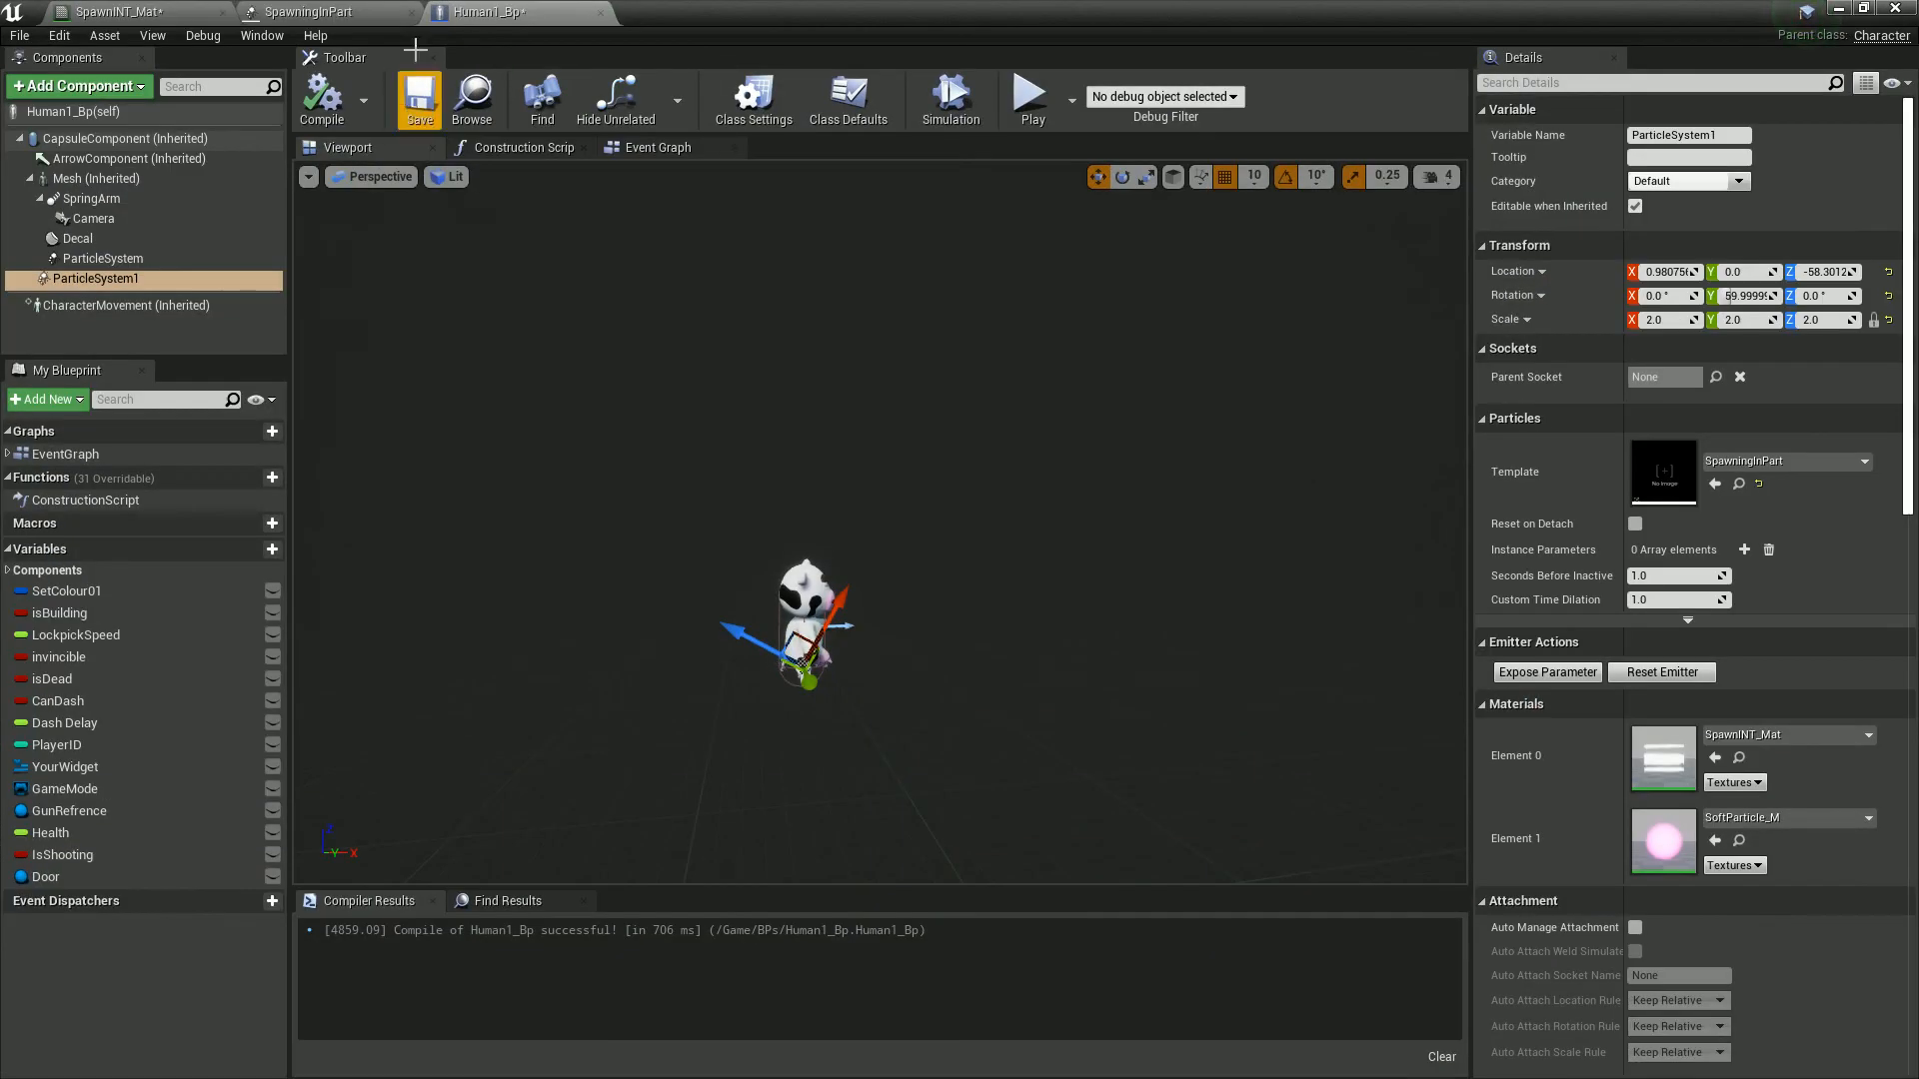
{"action": "left_click", "coordinate": [308, 12]}
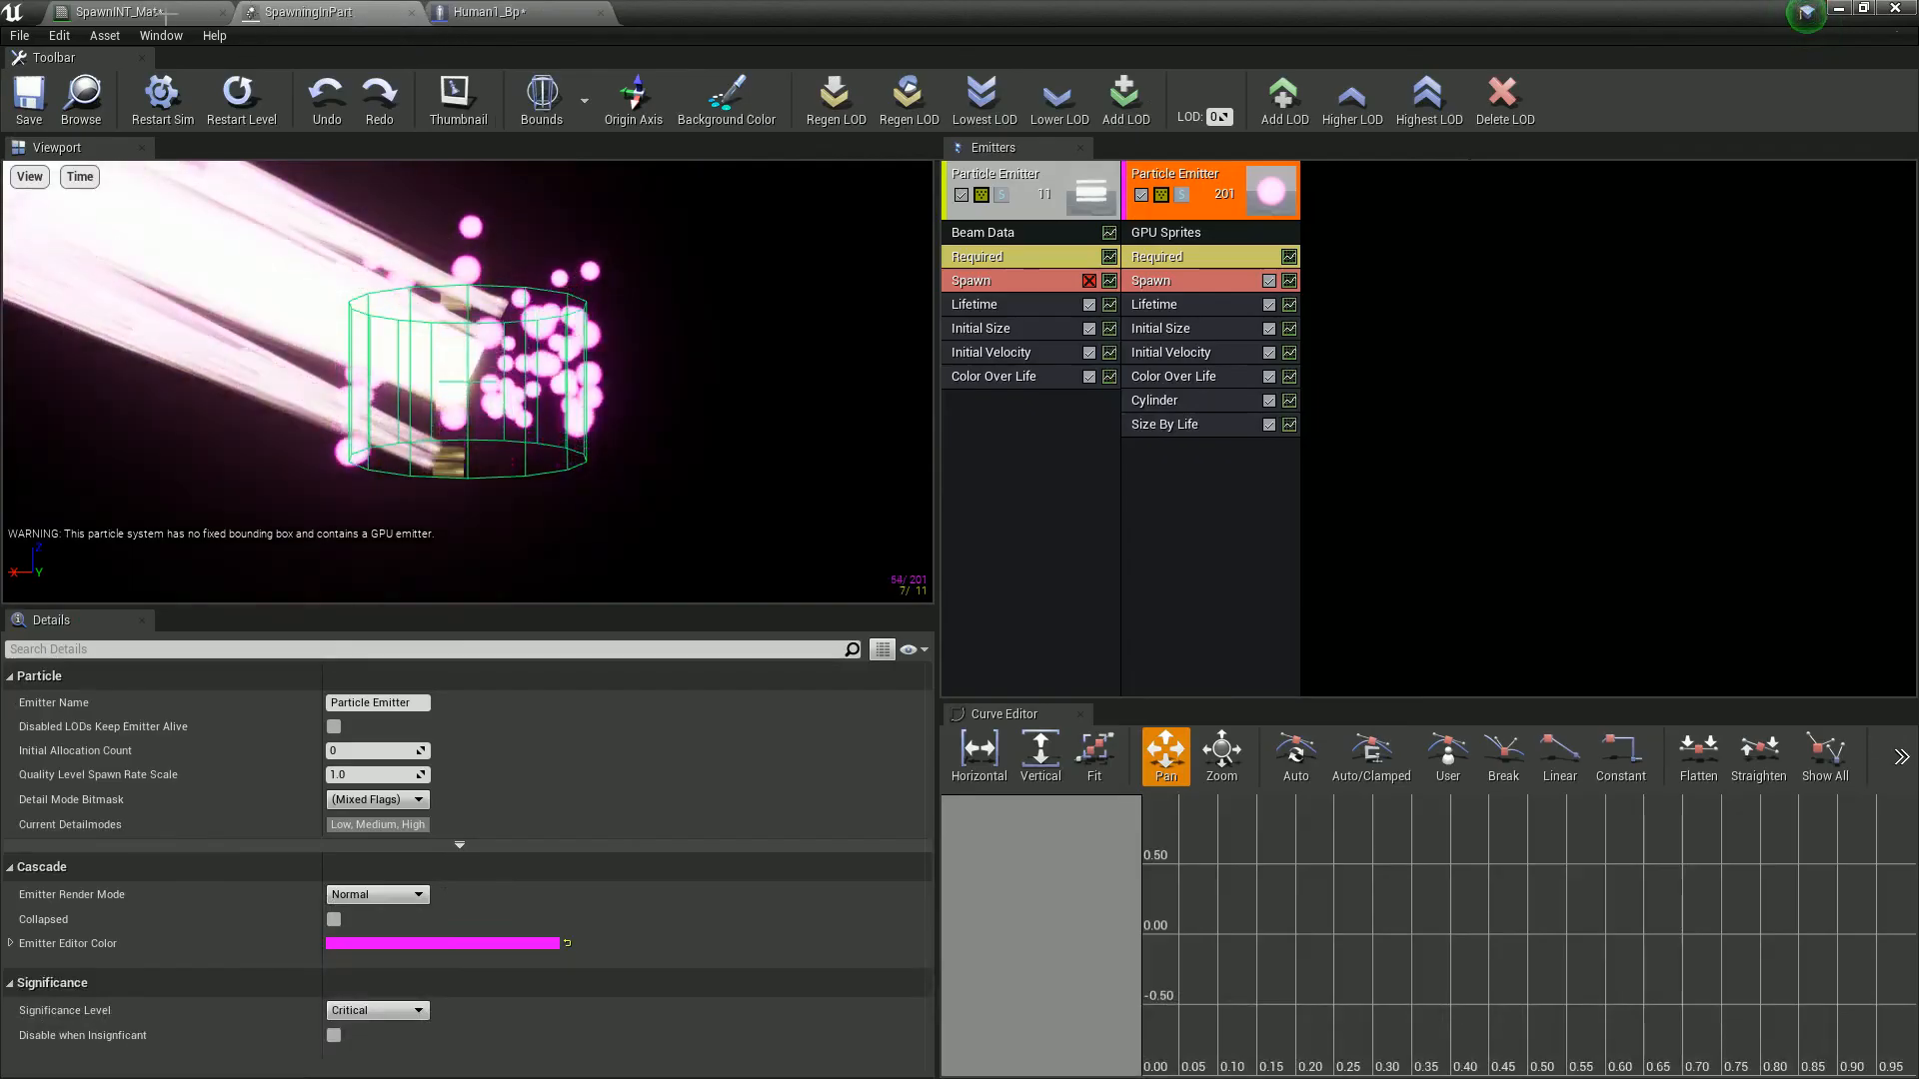
{"action": "left_click", "coordinate": [1184, 403]}
{"action": "left_click", "coordinate": [386, 777]}
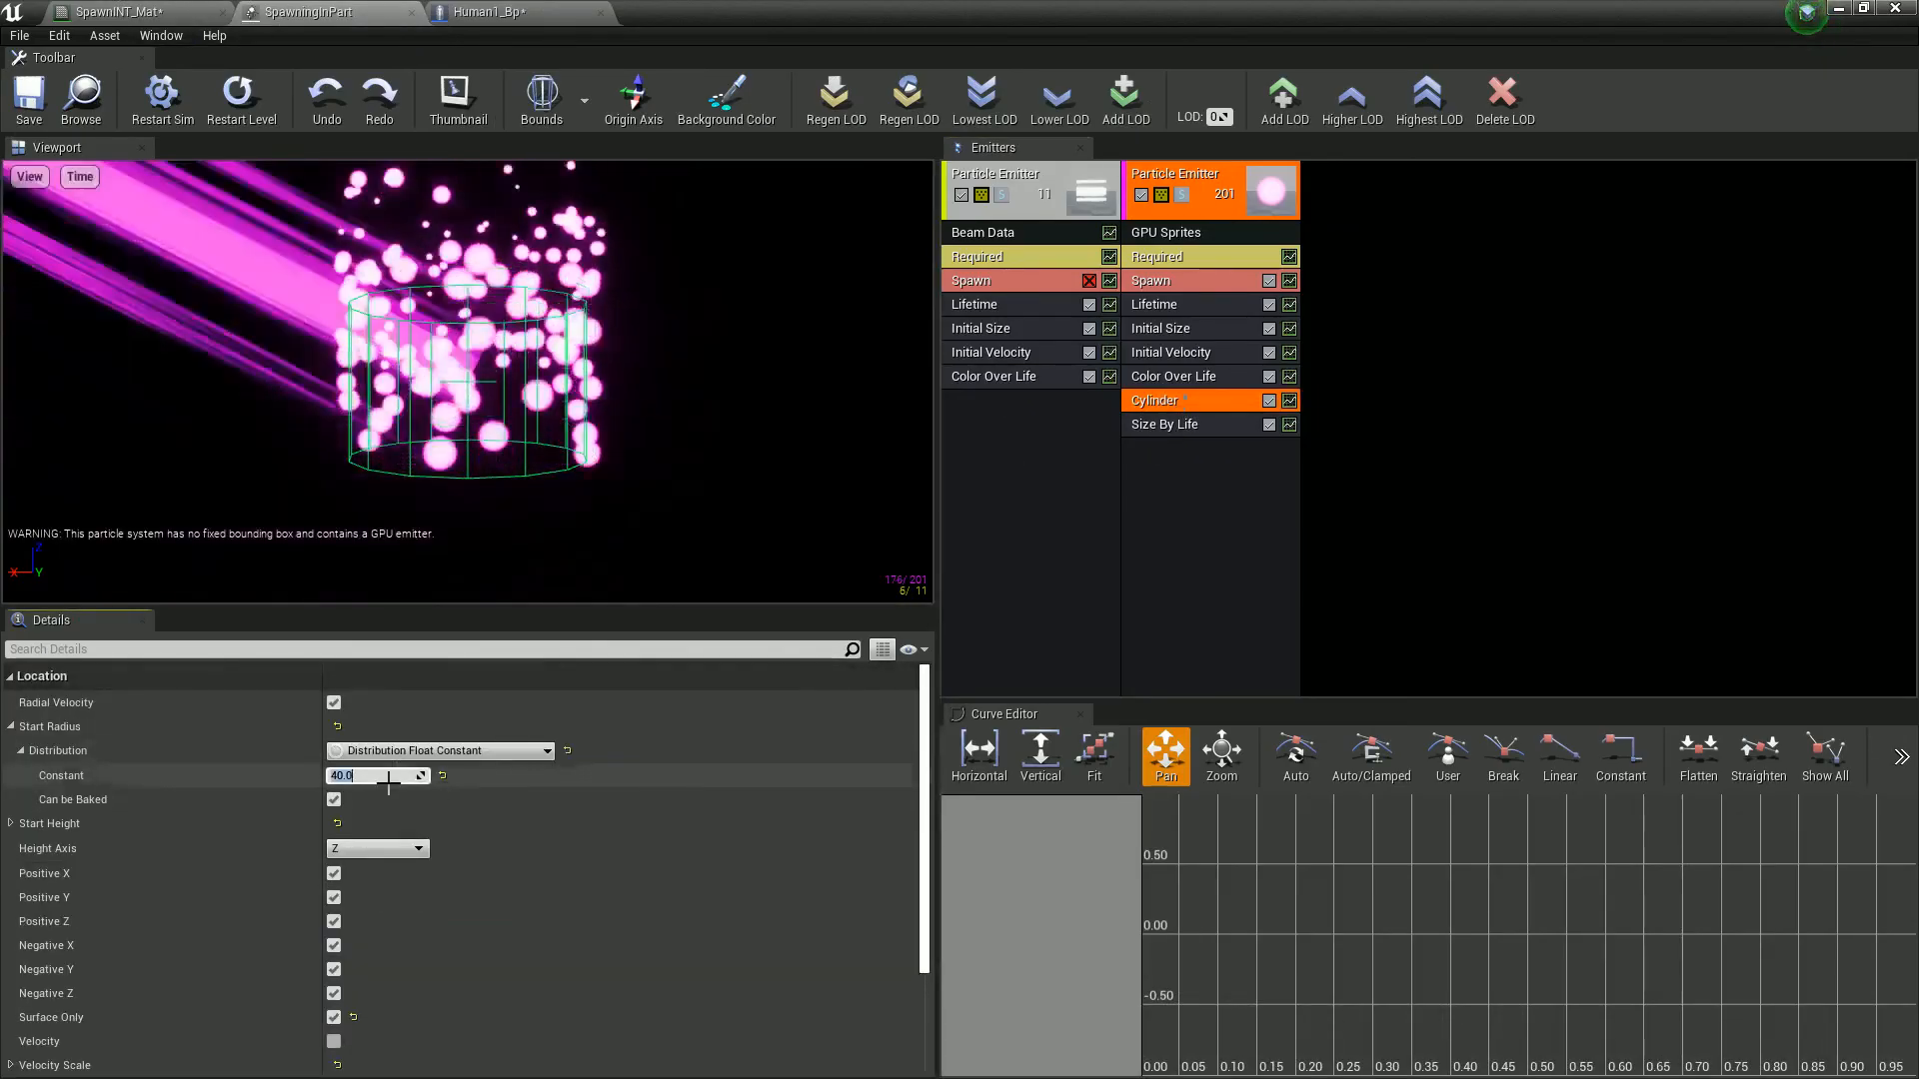
{"action": "type", "text": "60"}
{"action": "key", "text": "Return"}
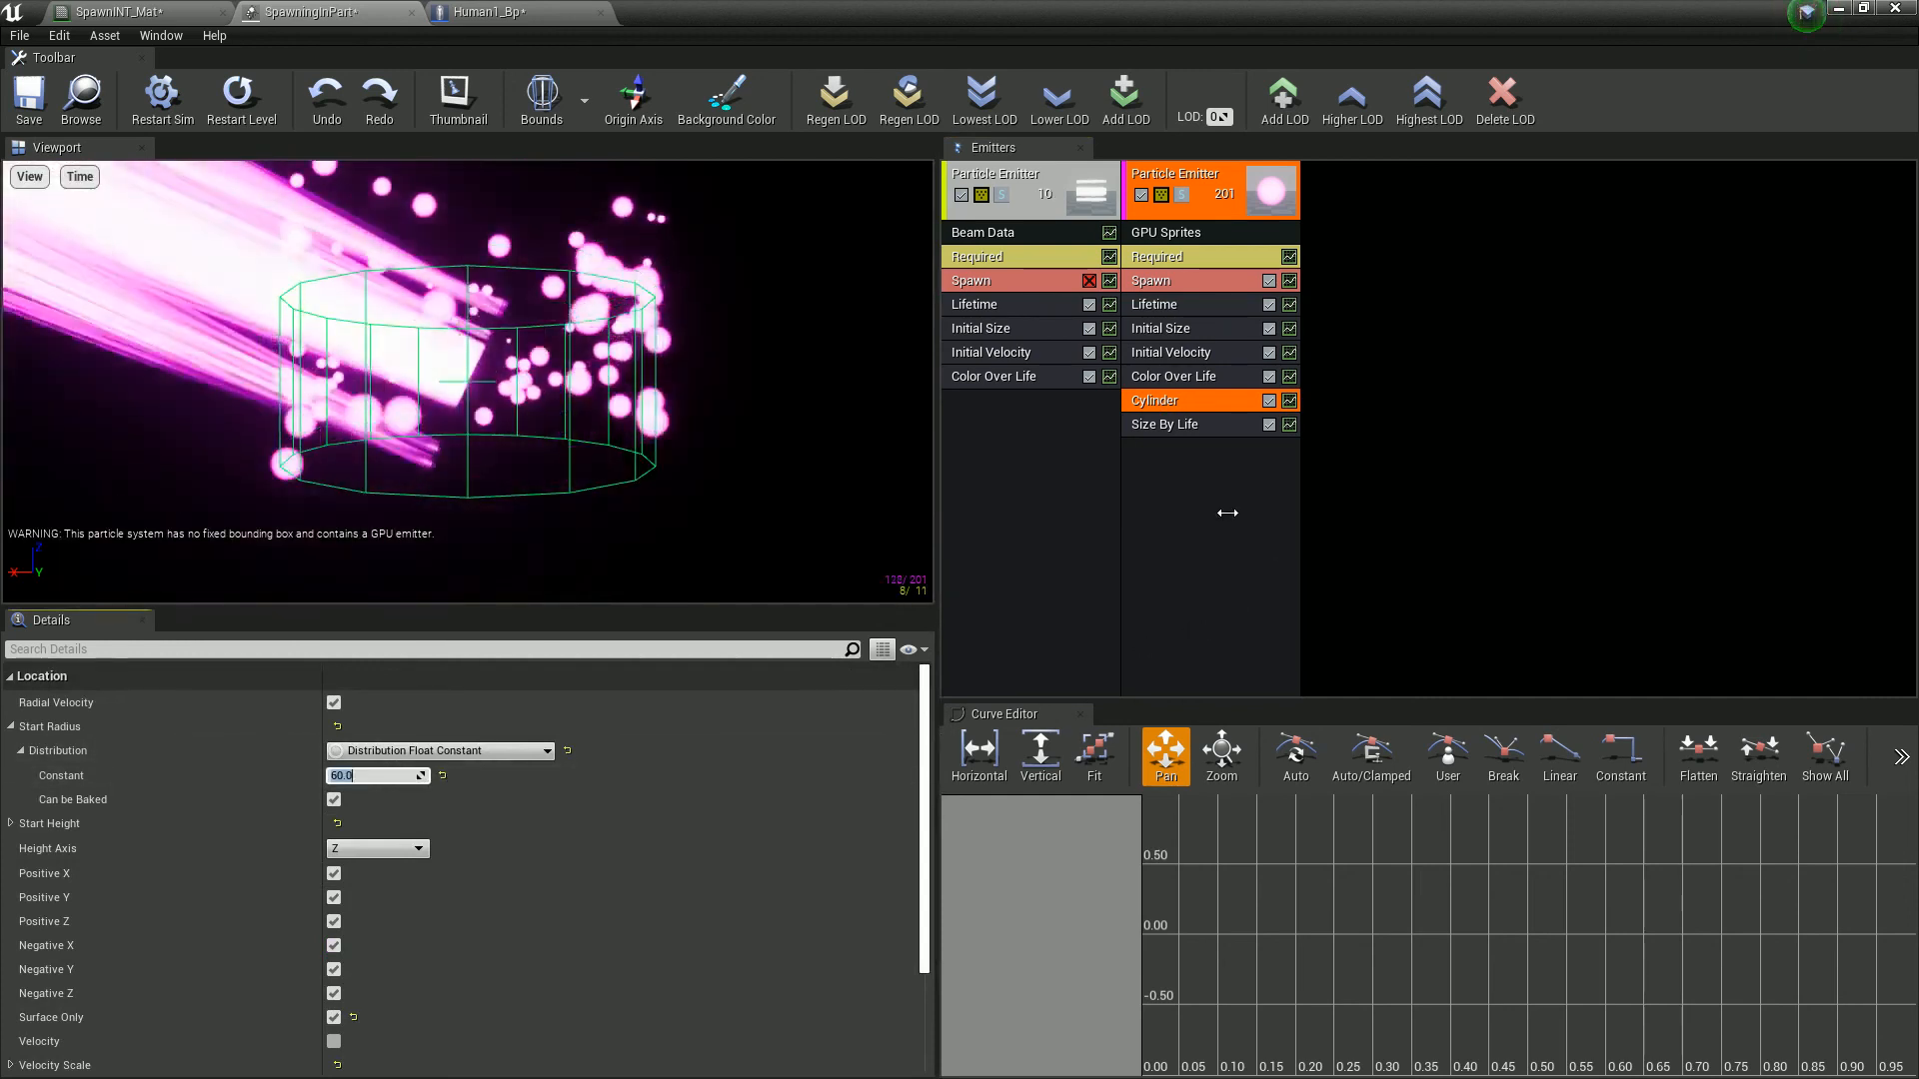
{"action": "left_click", "coordinate": [1225, 512]}
Step: Try Max Beam Count values of 12 and 2 in the beam emitter's Beam Data and compare them in the preview
{"action": "left_click", "coordinate": [1004, 232]}
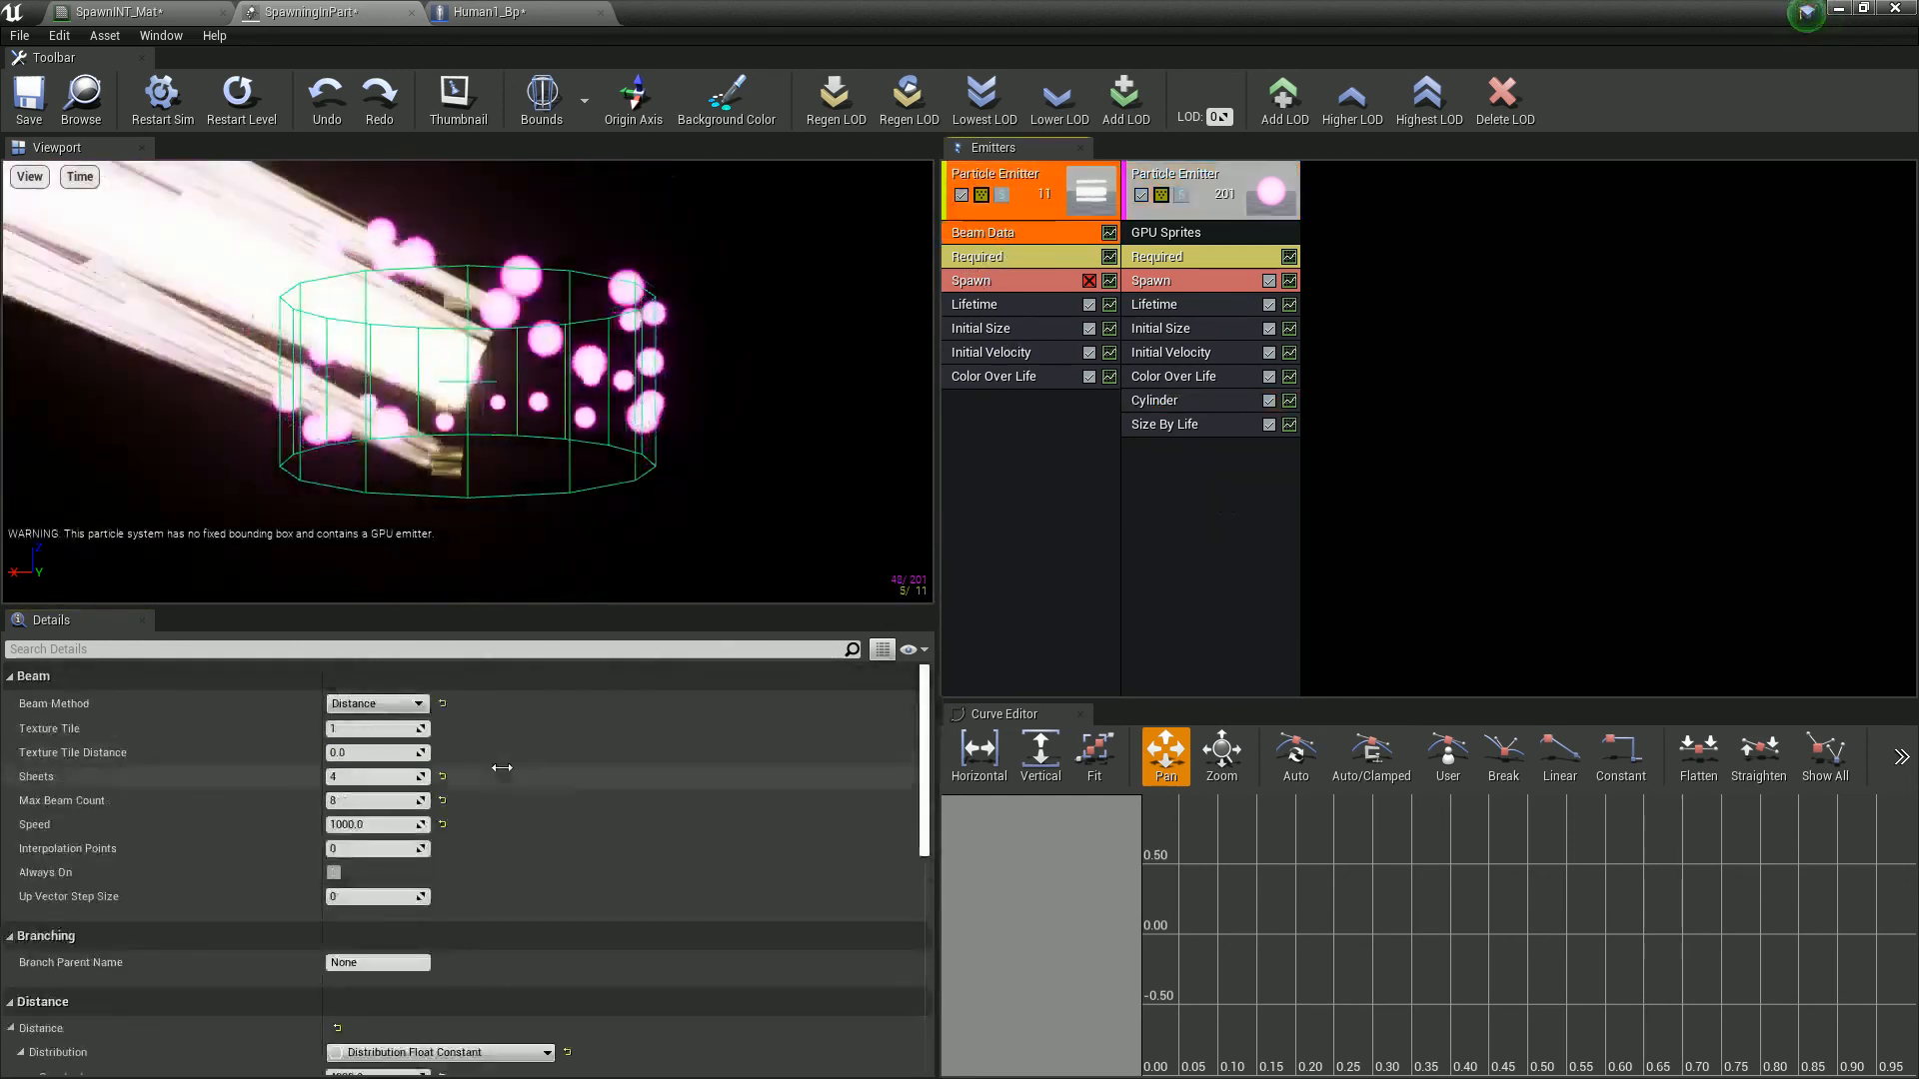
{"action": "left_click", "coordinate": [371, 804]}
{"action": "type", "text": "12"}
{"action": "key", "text": "Return"}
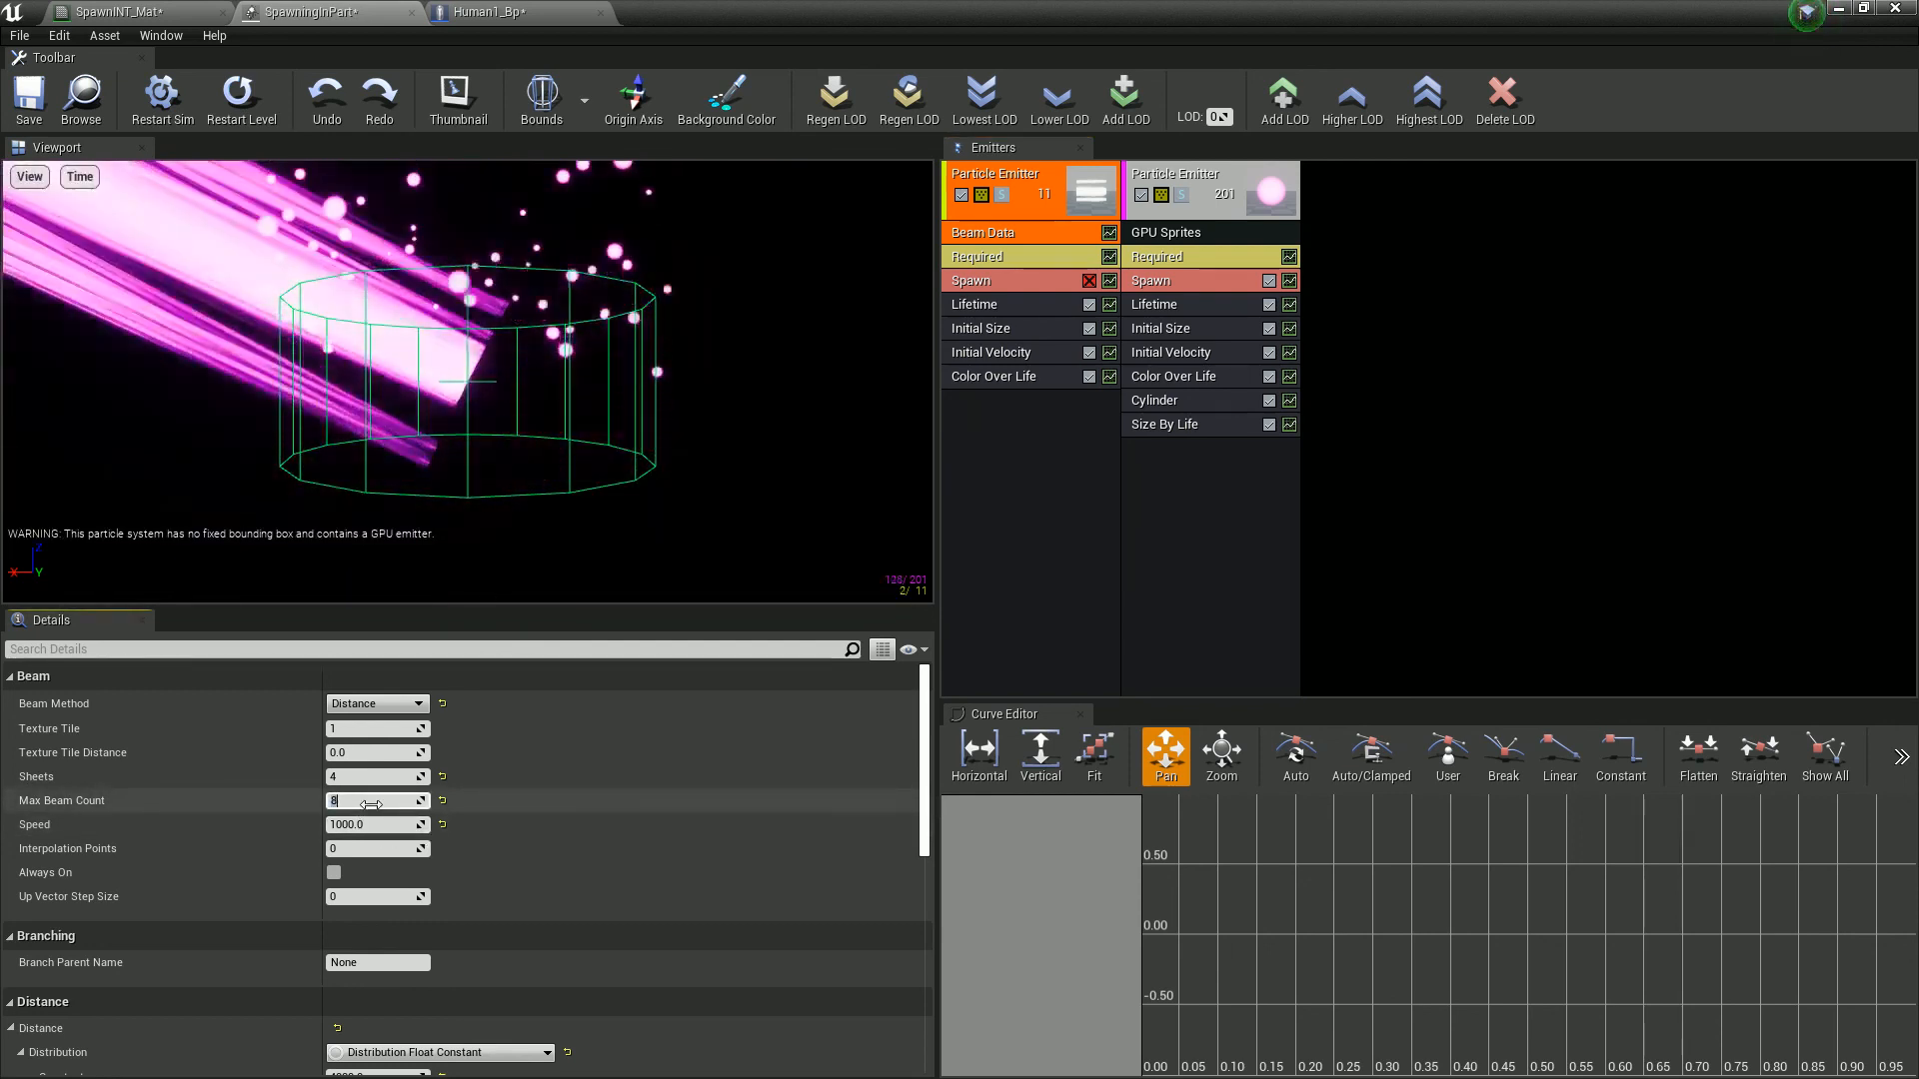
{"action": "scroll", "coordinate": [763, 394], "scroll_direction": "down", "scroll_amount": 5}
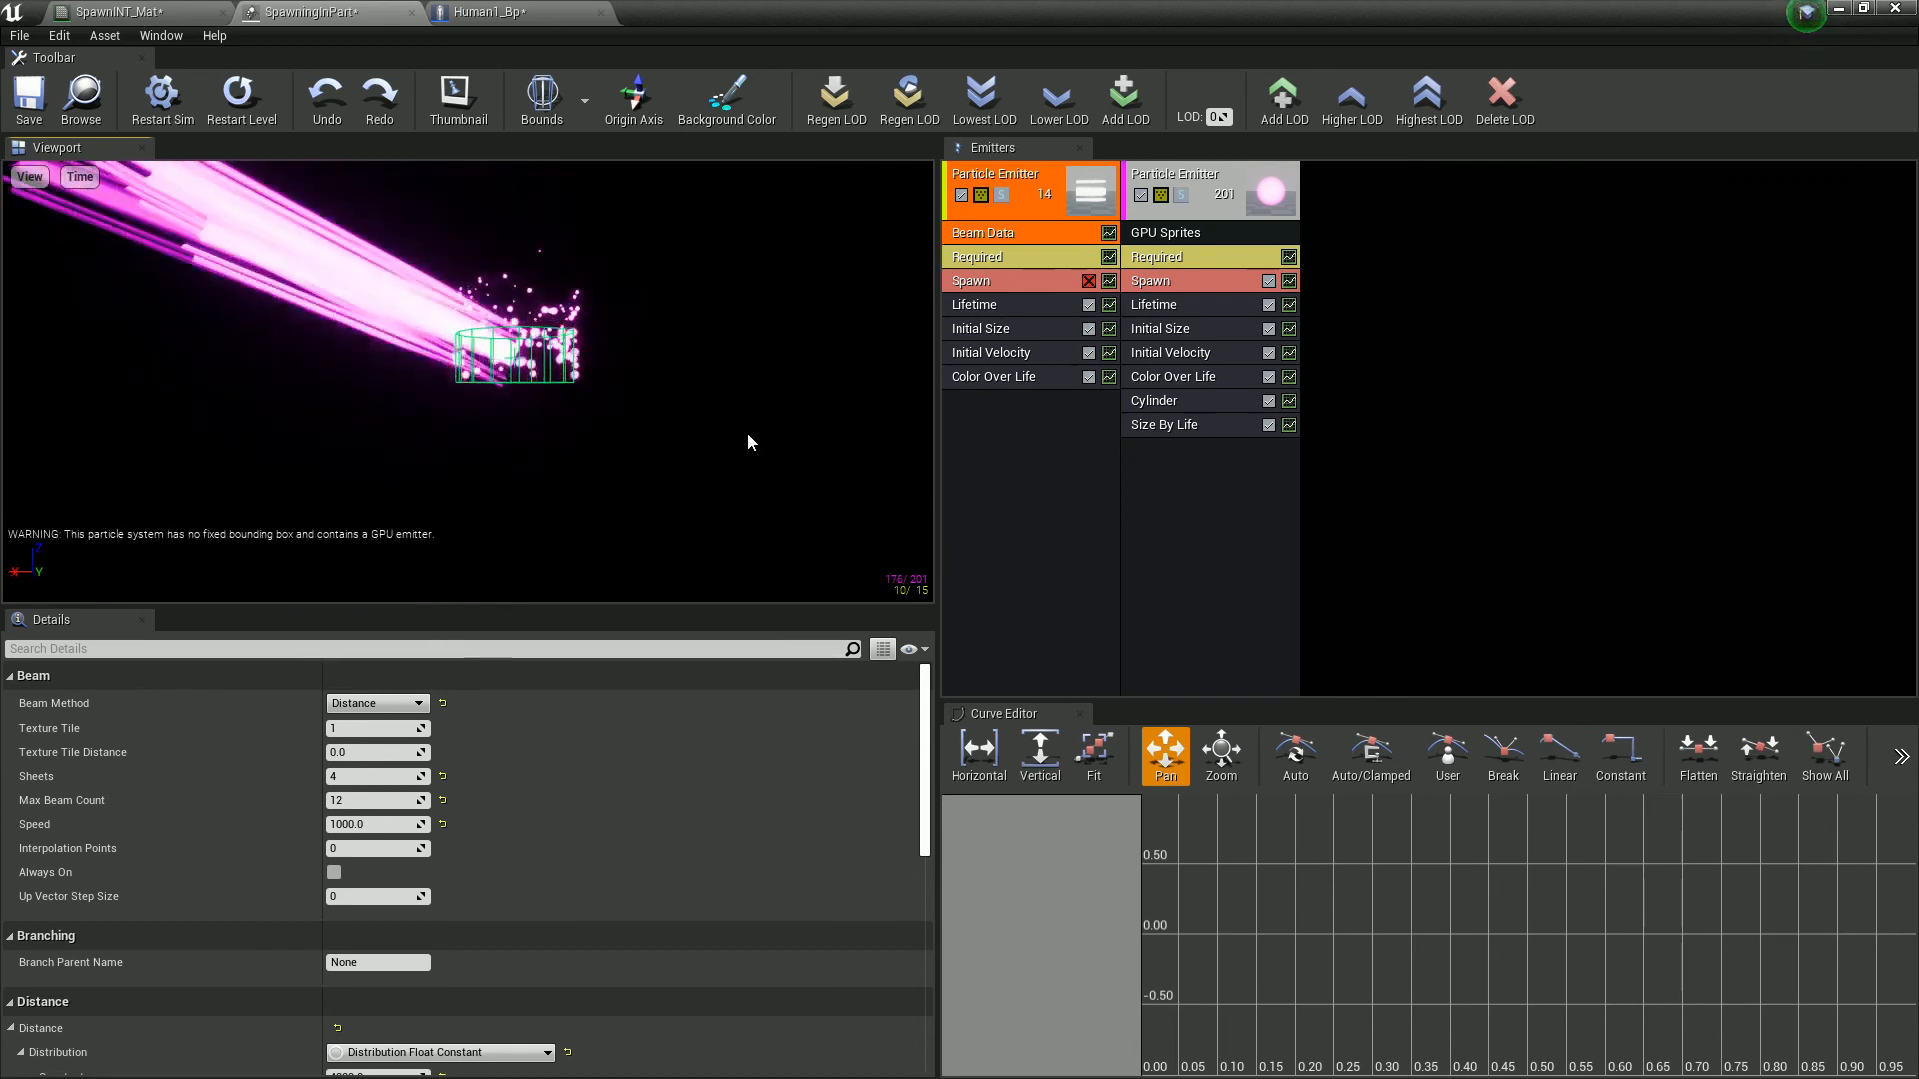
{"action": "left_click", "coordinate": [365, 804]}
{"action": "type", "text": "2"}
{"action": "key", "text": "Return"}
{"action": "left_click", "coordinate": [665, 429]}
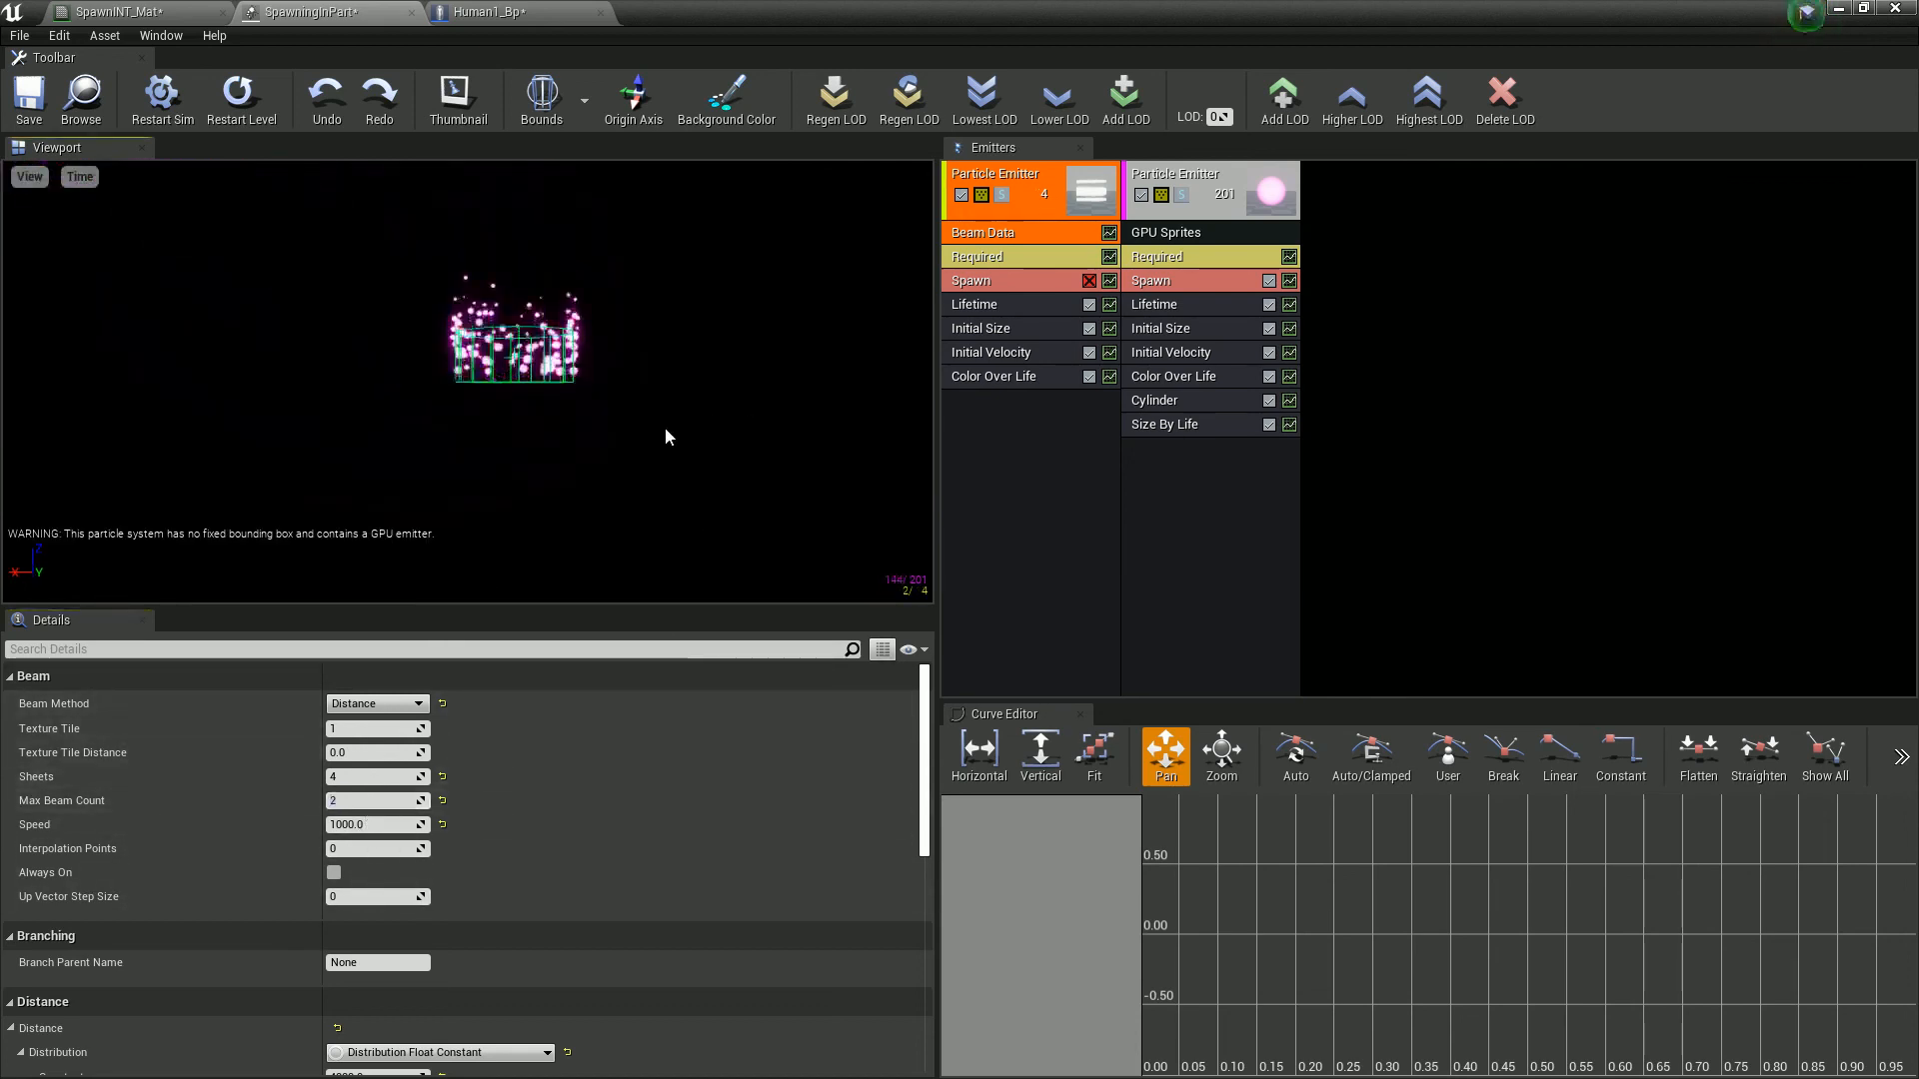
Step: Test a Max Beam Count of 1 on the beam emitter, and set it to 20
{"action": "left_click", "coordinate": [380, 805]}
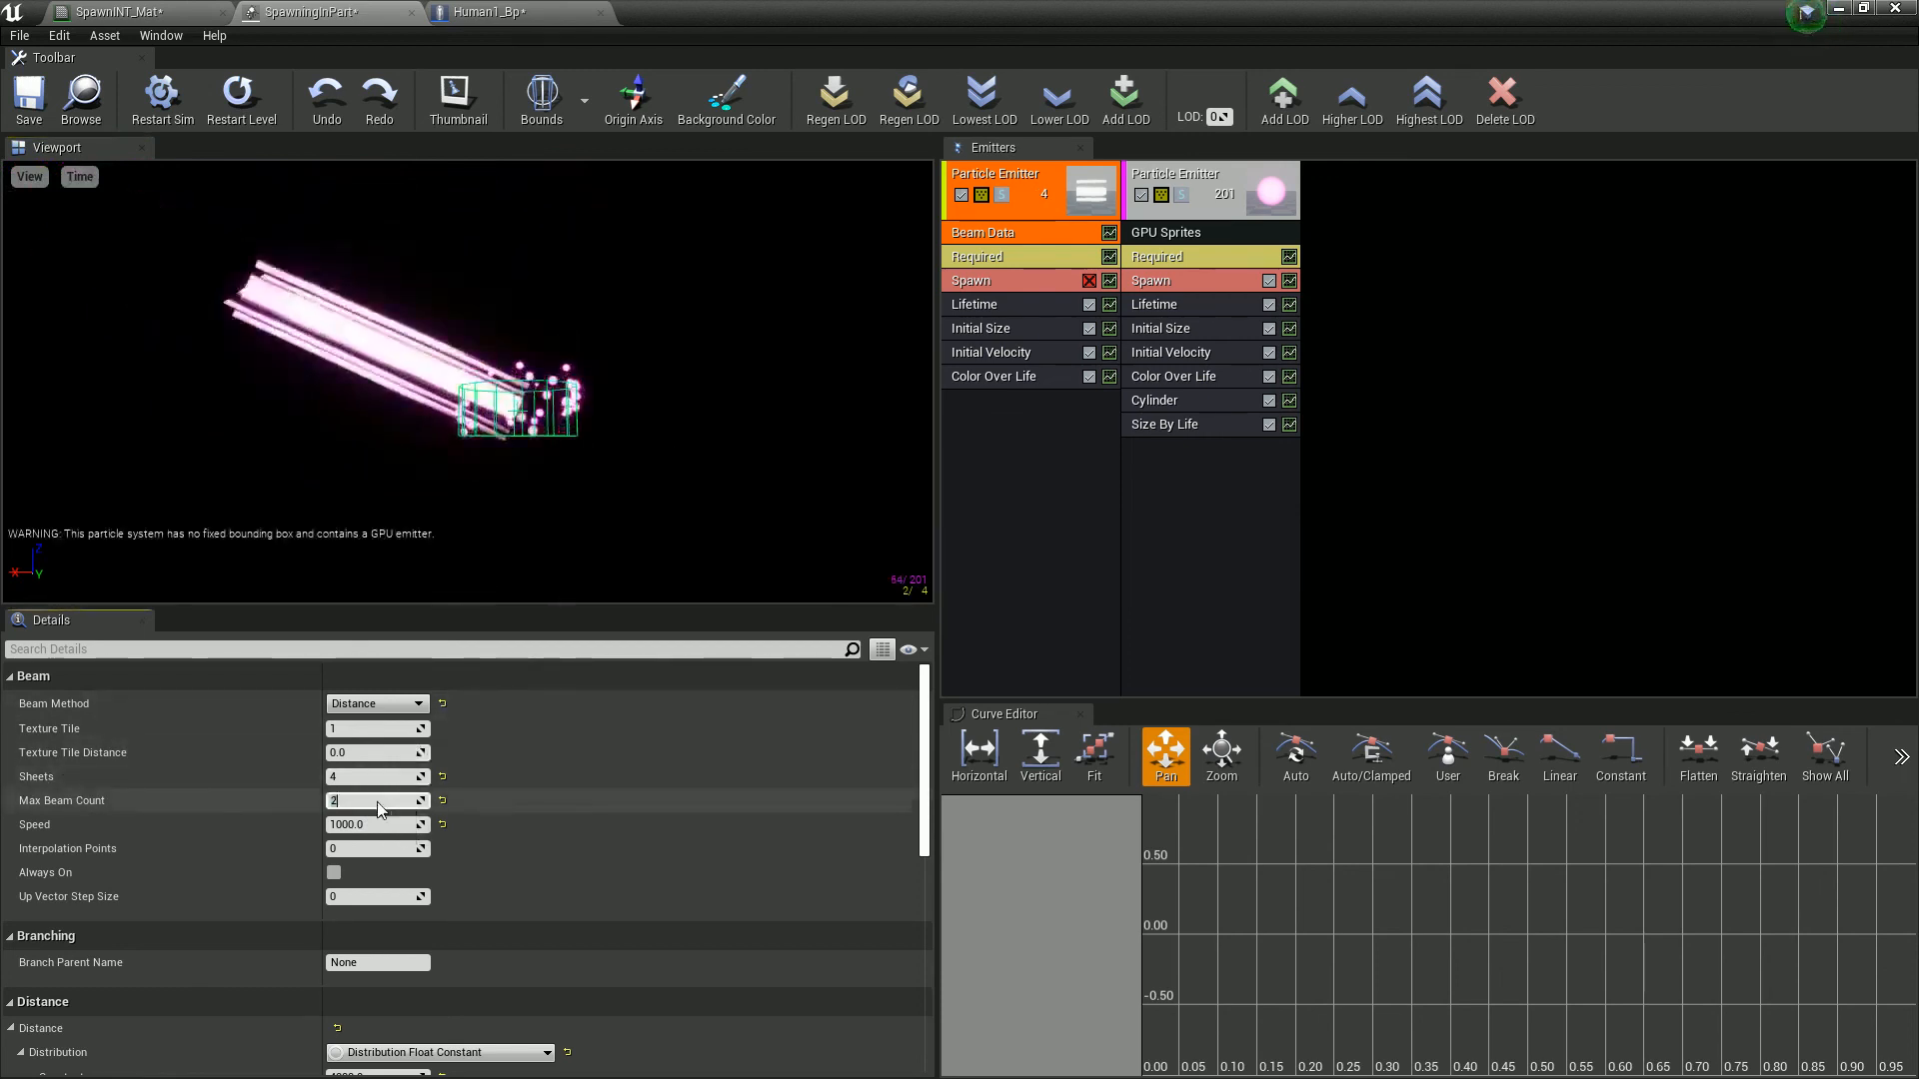
{"action": "type", "text": "1"}
{"action": "key", "text": "Return"}
{"action": "left_click", "coordinate": [681, 514]}
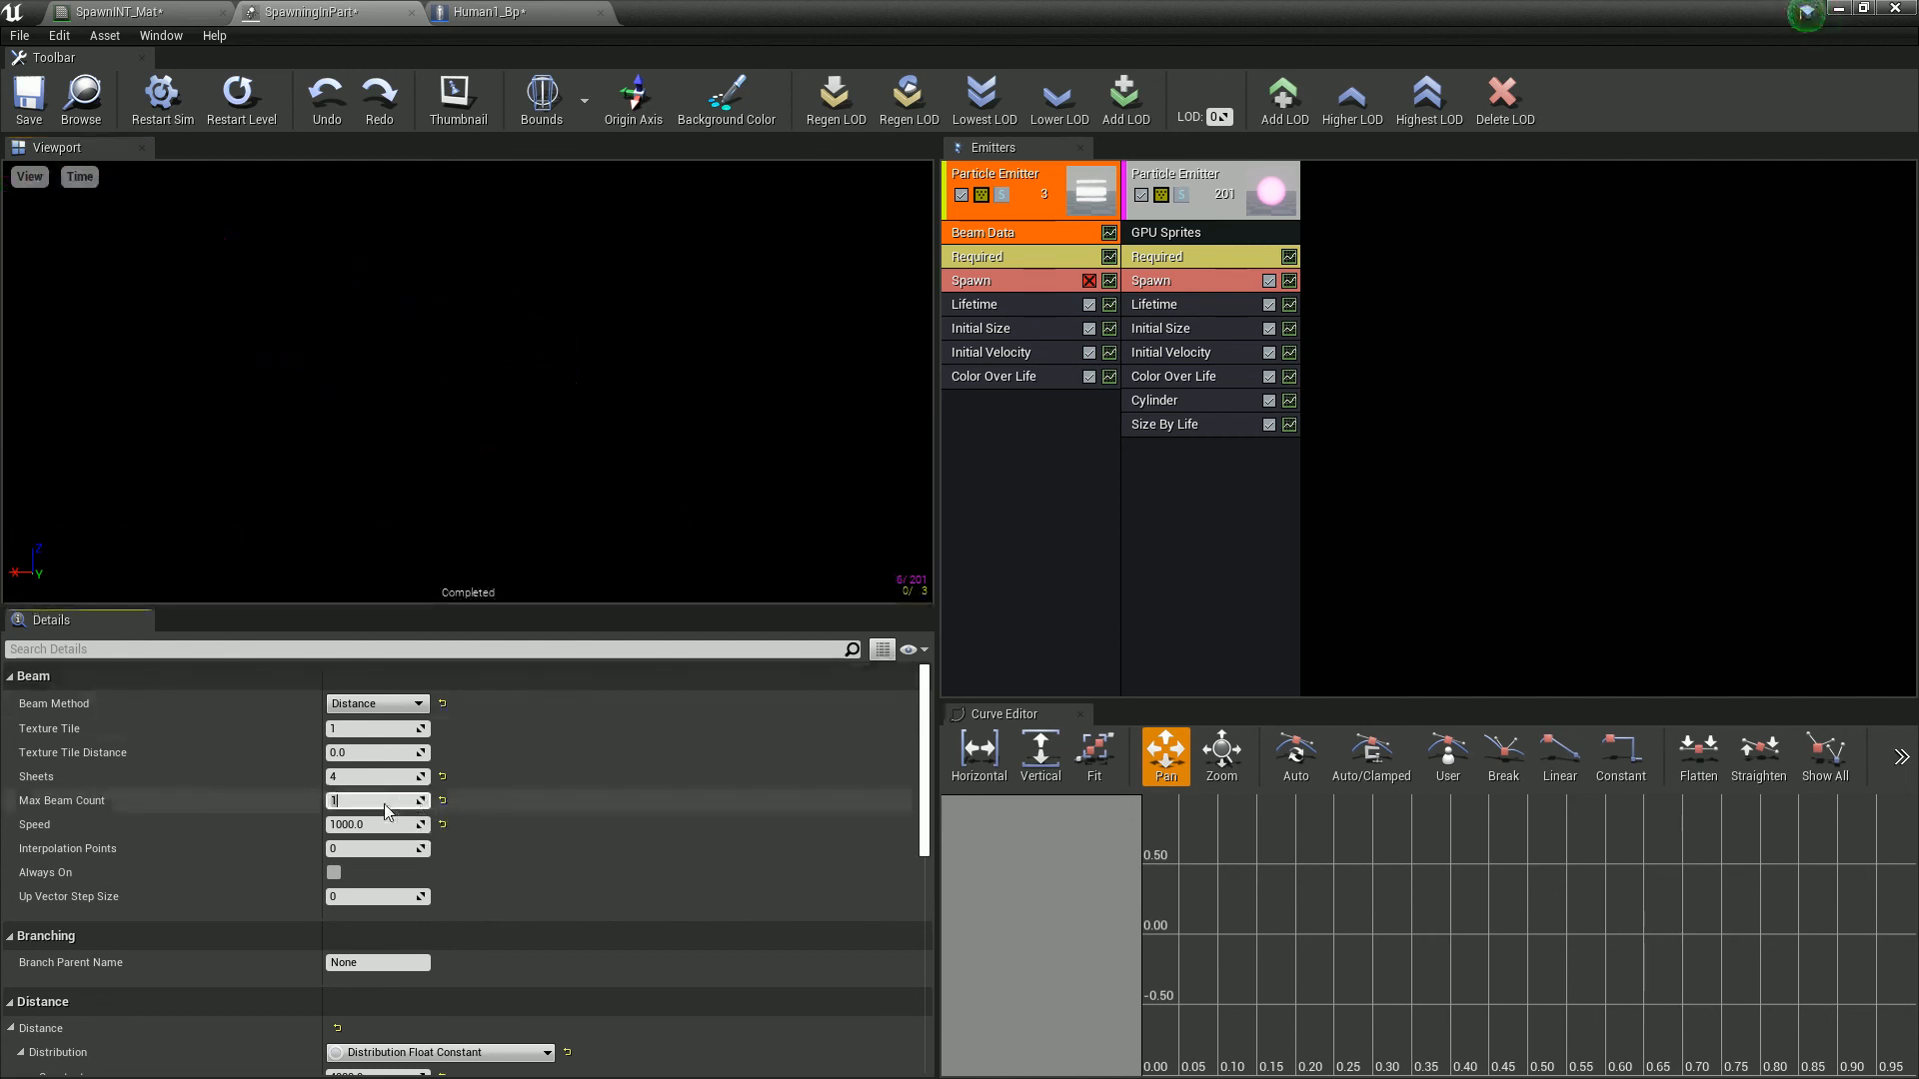
{"action": "type", "text": "20"}
{"action": "key", "text": "Return"}
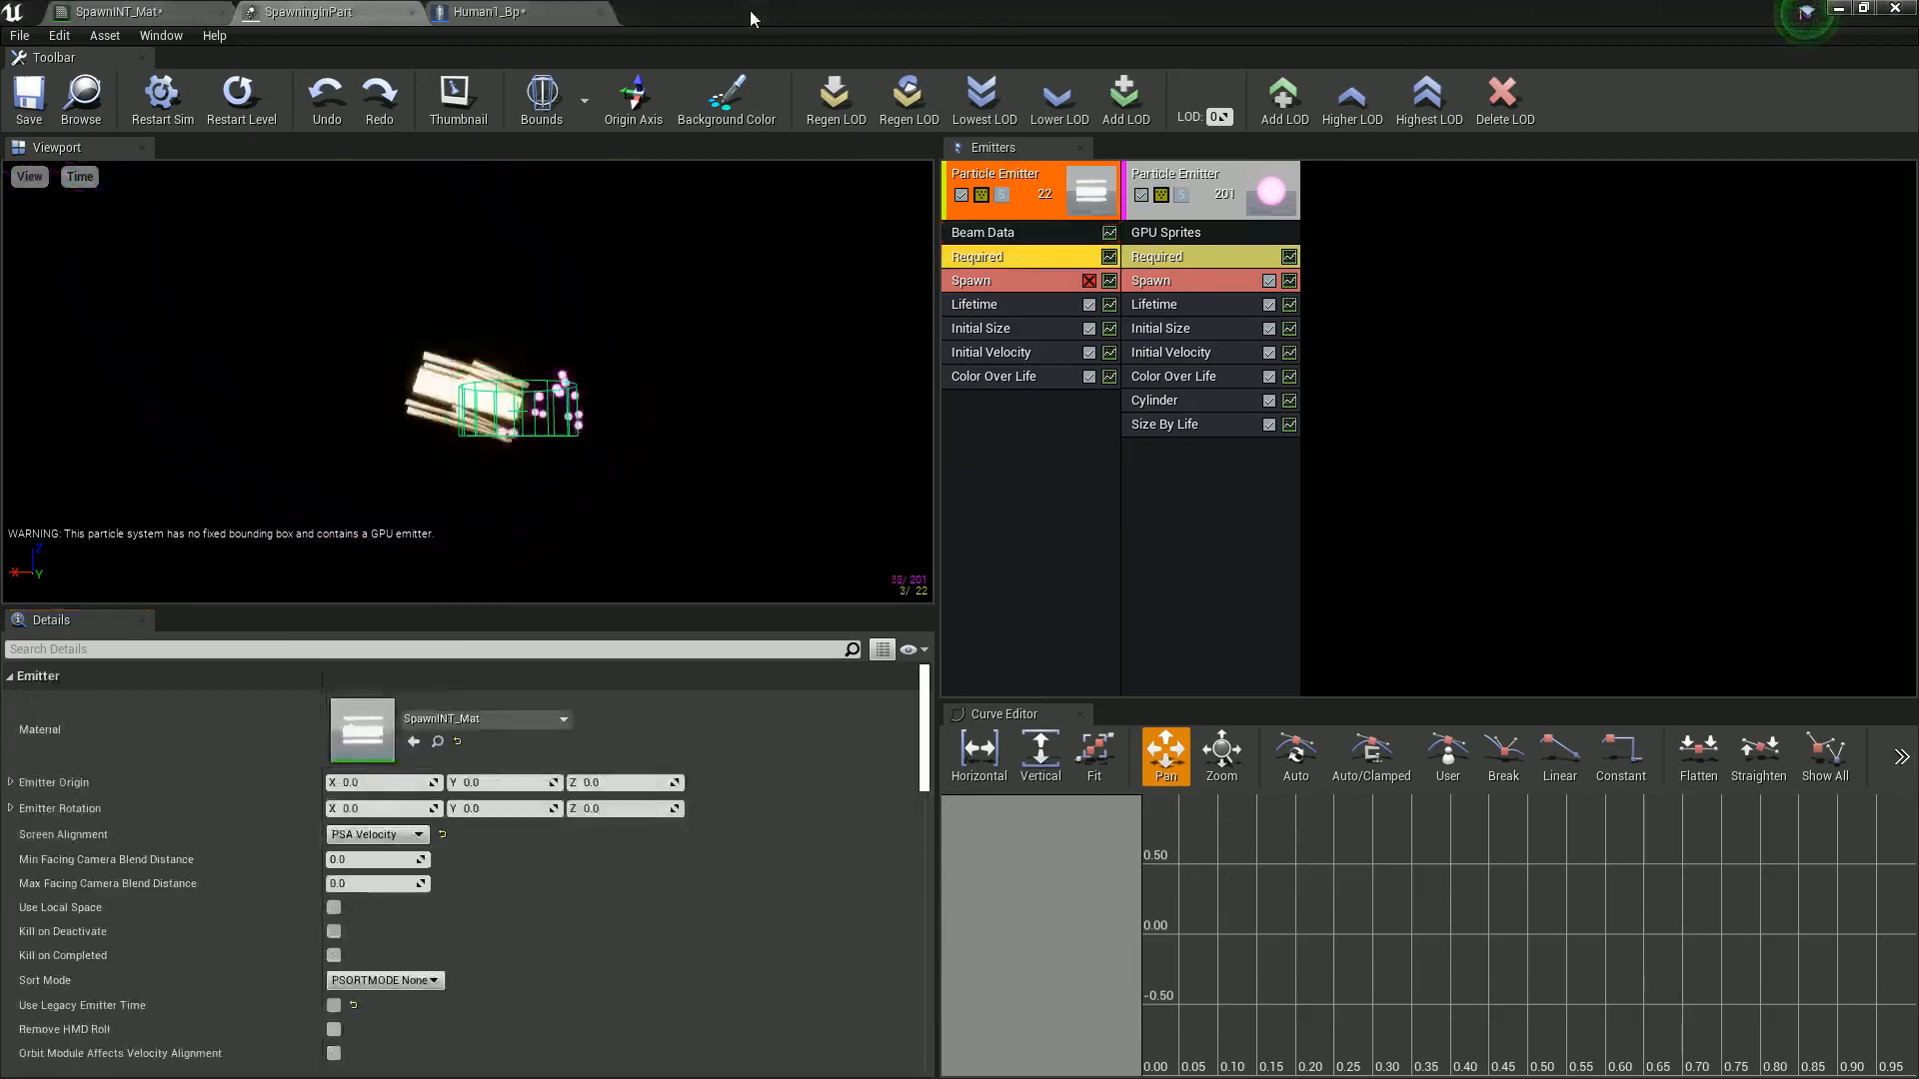
Step: Return to the level, play-test the updated spawn effect while moving the cow around, and stop the session
{"action": "left_click", "coordinate": [1838, 8]}
{"action": "left_click", "coordinate": [1153, 78]}
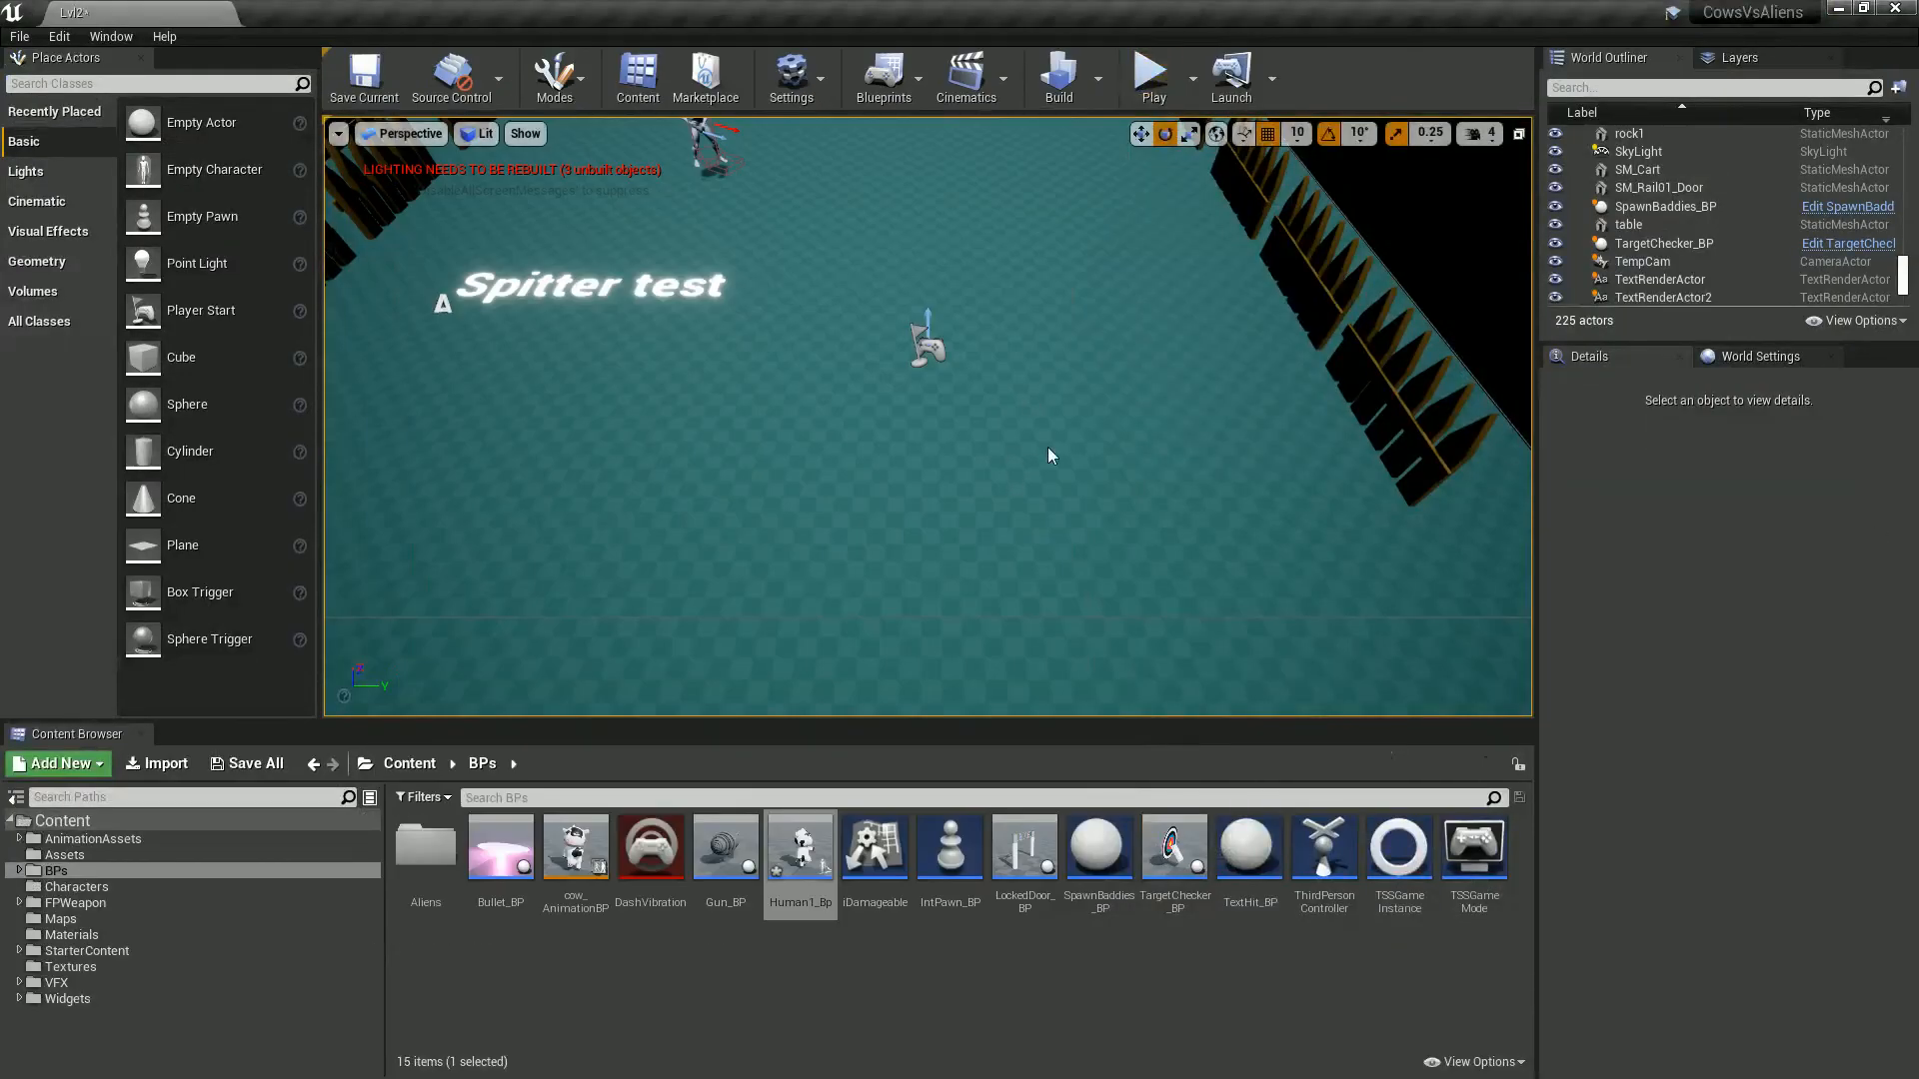
{"action": "left_click", "coordinate": [1153, 78]}
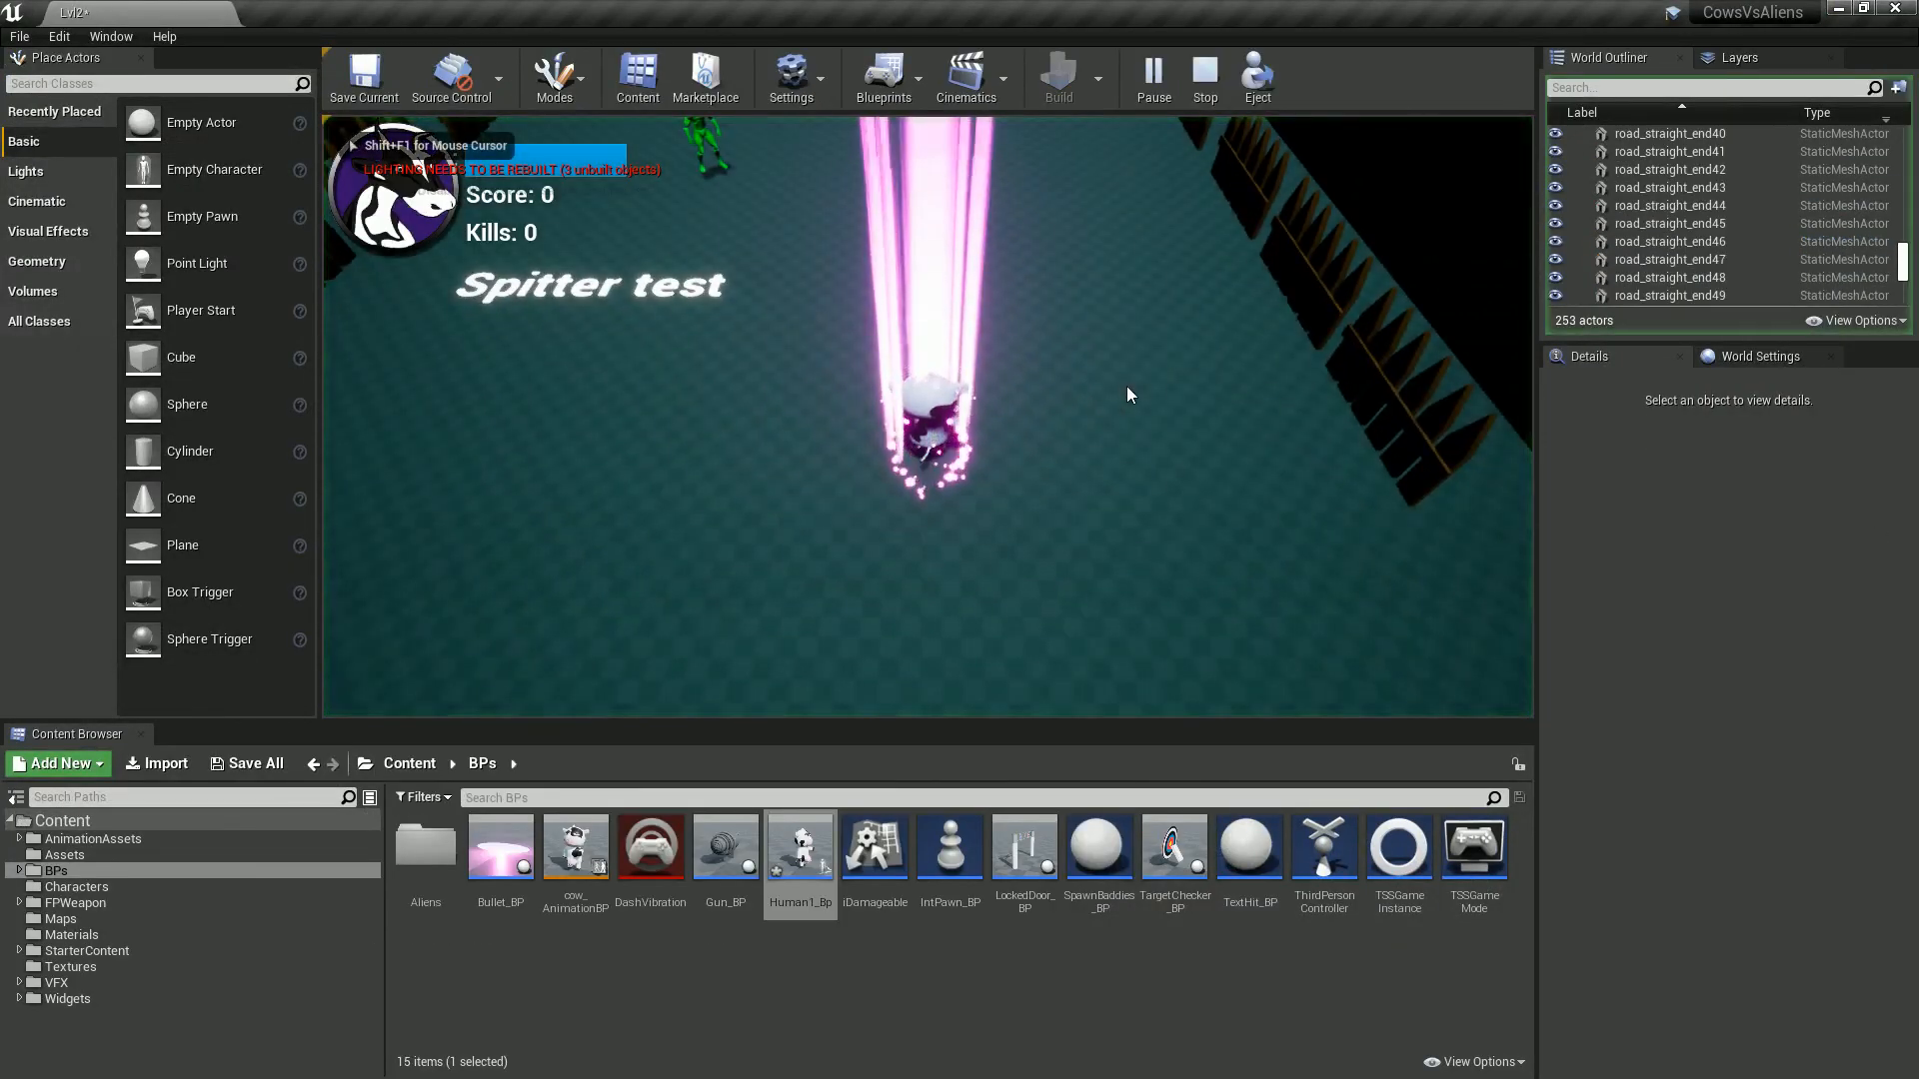
{"action": "key", "text": "a"}
{"action": "key", "text": "s"}
{"action": "key", "text": "d"}
{"action": "key", "text": "w"}
{"action": "left_click", "coordinate": [1209, 100]}
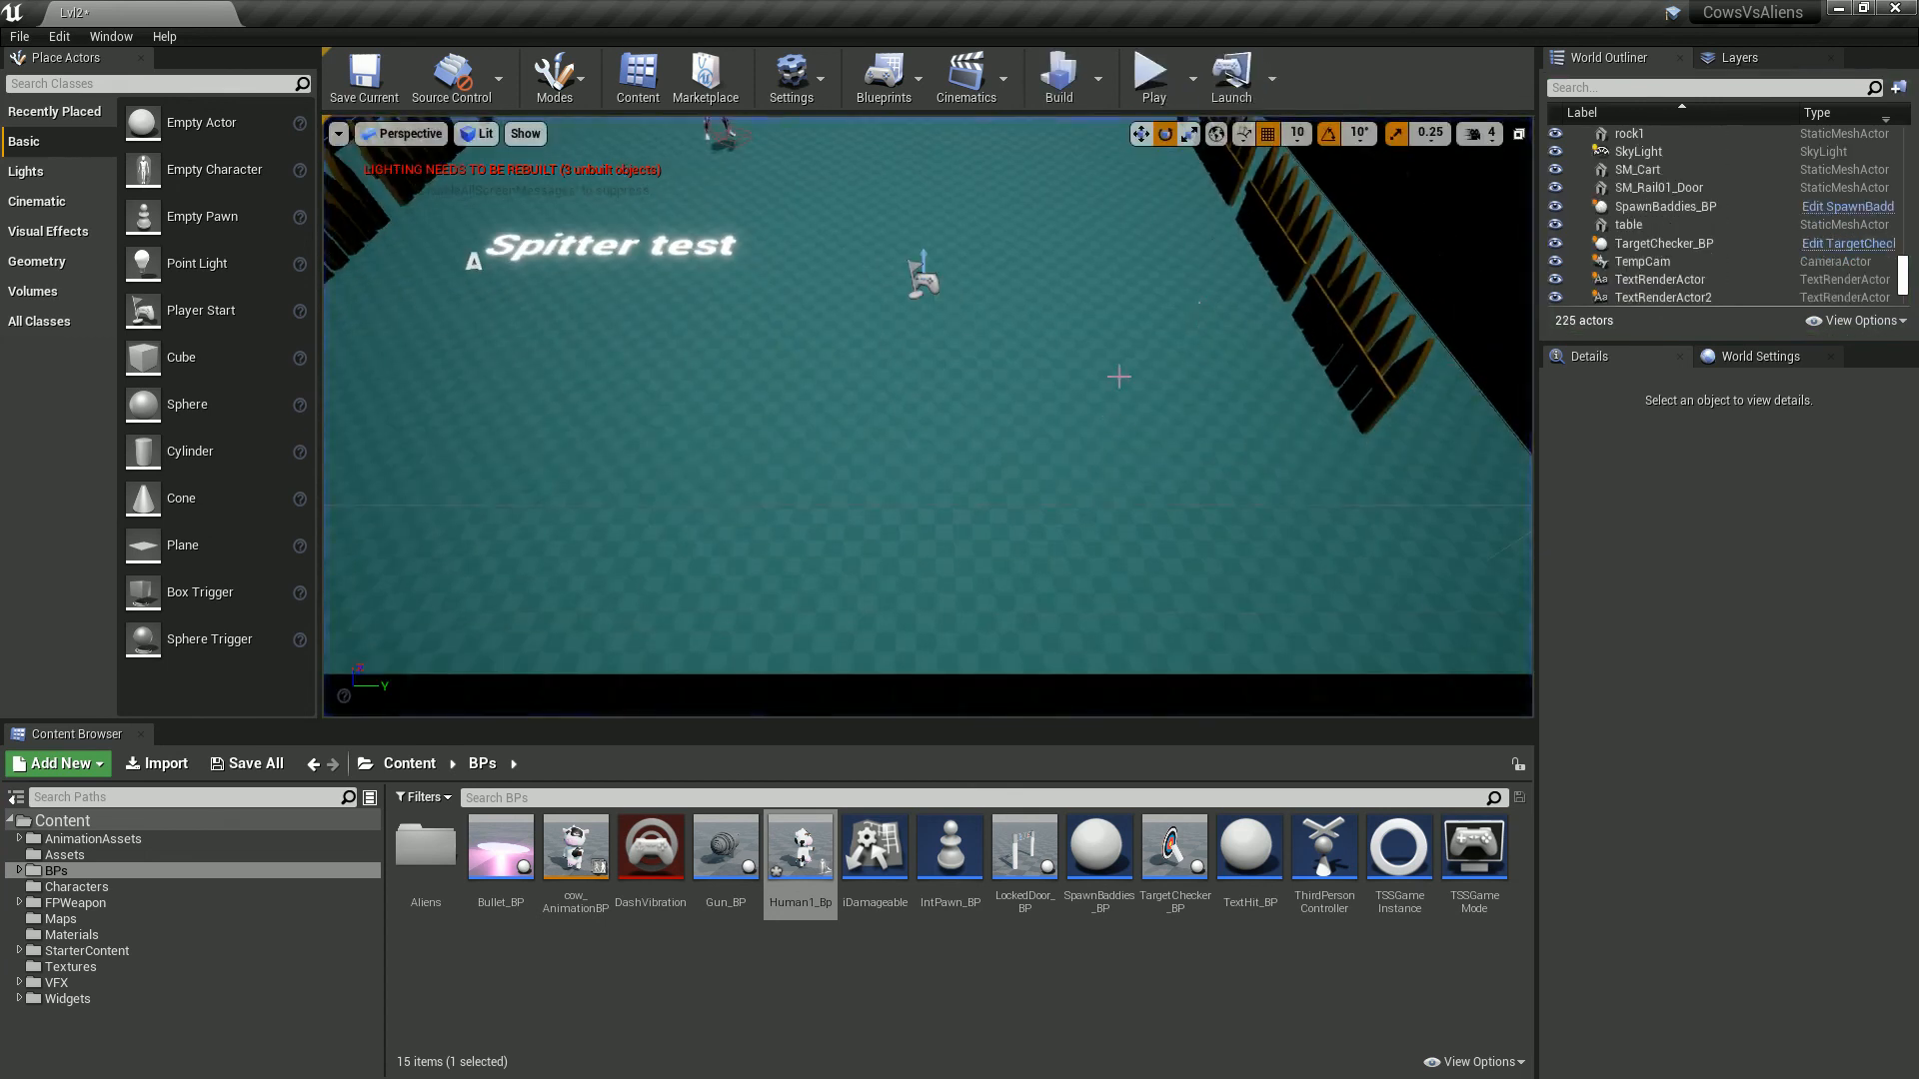
Step: Expand the level viewport to full screen and play the level to view the spawn effect at large size
{"action": "key", "text": "F11"}
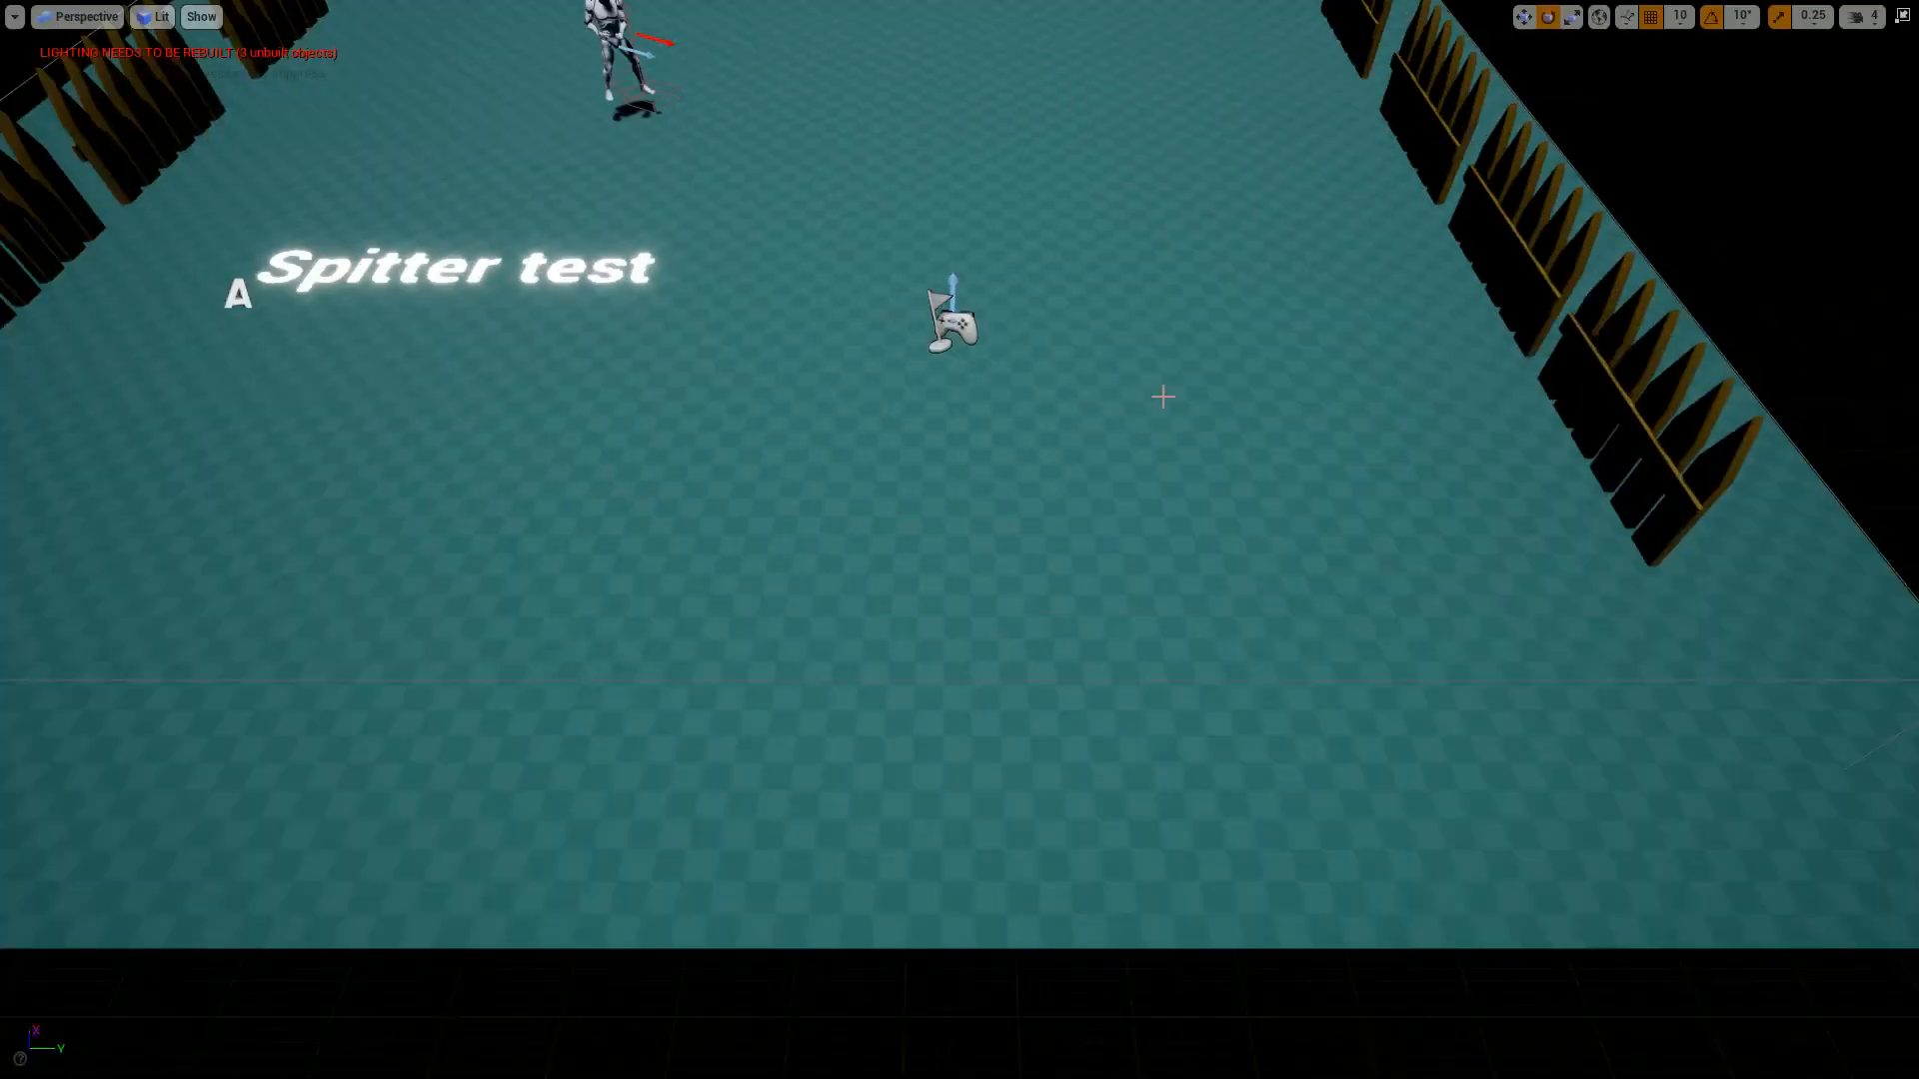
{"action": "scroll", "coordinate": [1162, 396], "scroll_direction": "down", "scroll_amount": 3}
{"action": "key", "text": "alt+p"}
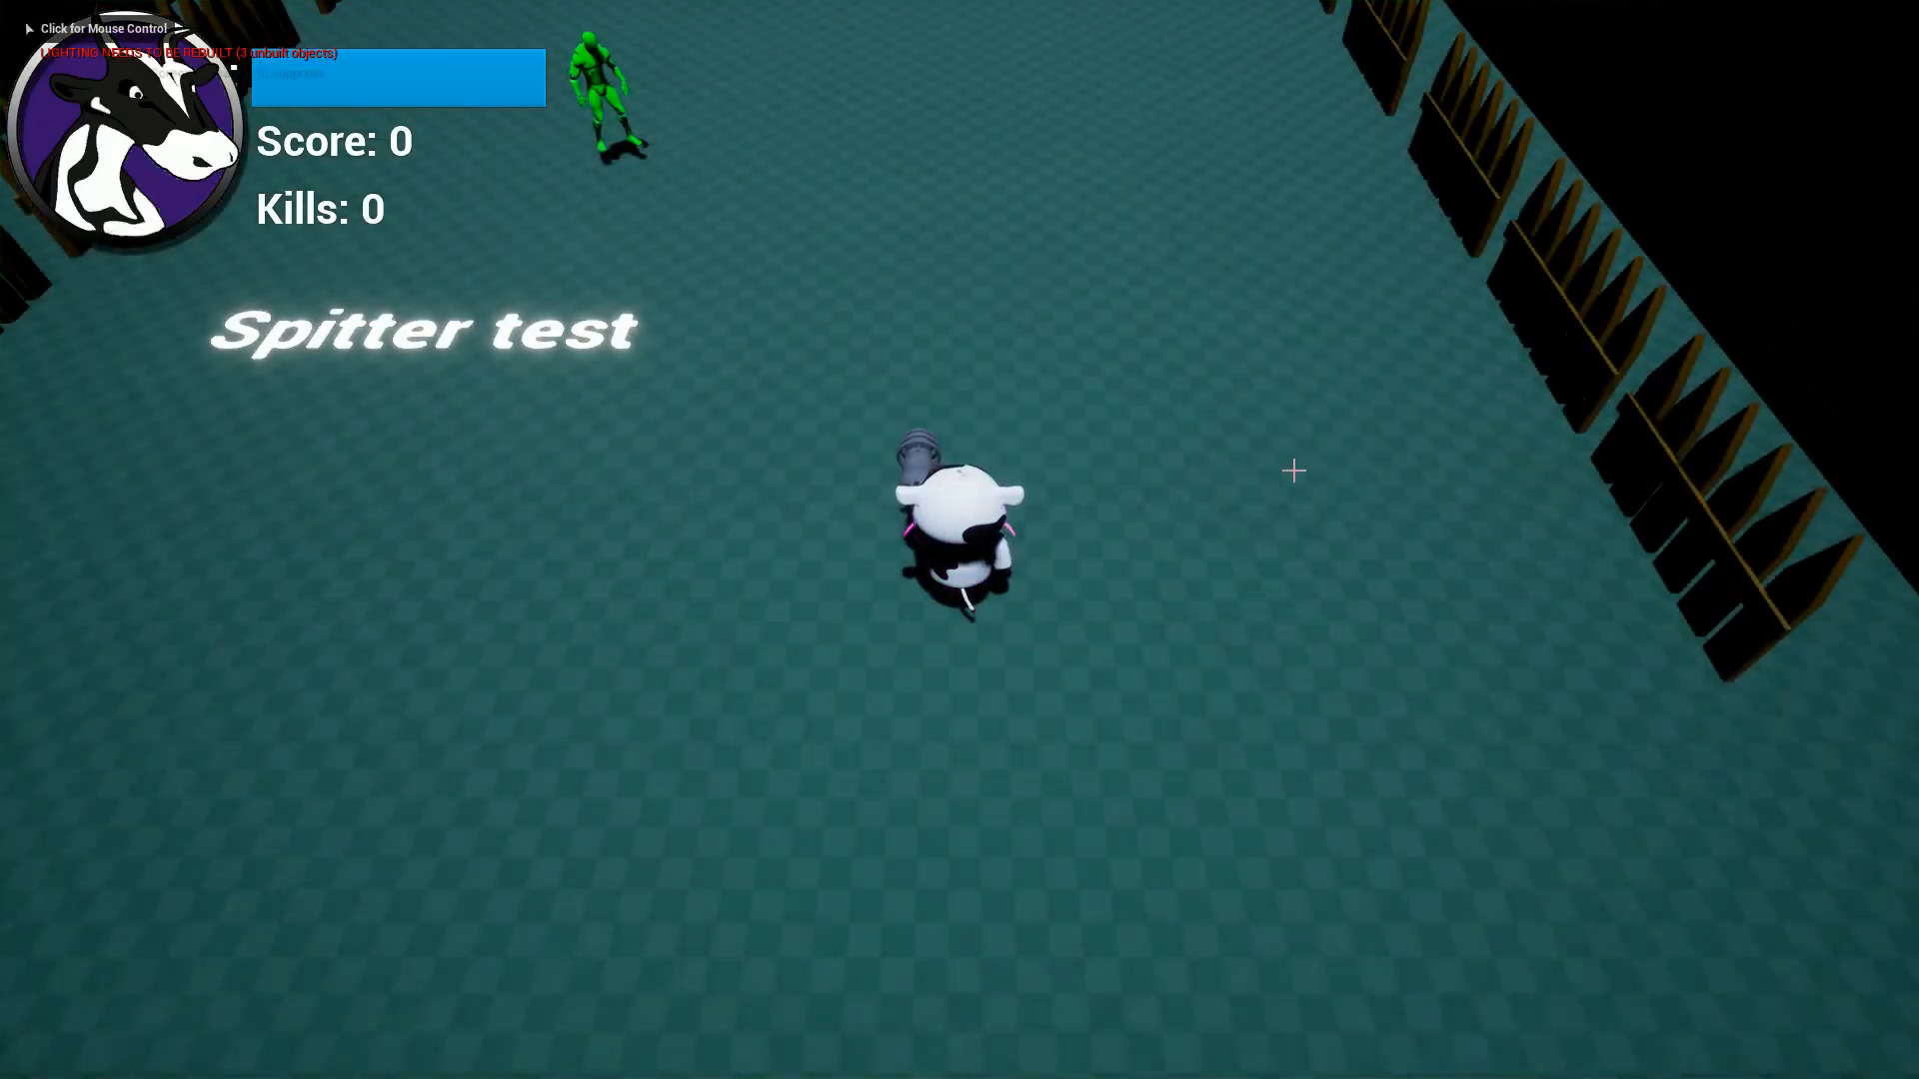
{"action": "left_click", "coordinate": [1298, 480]}
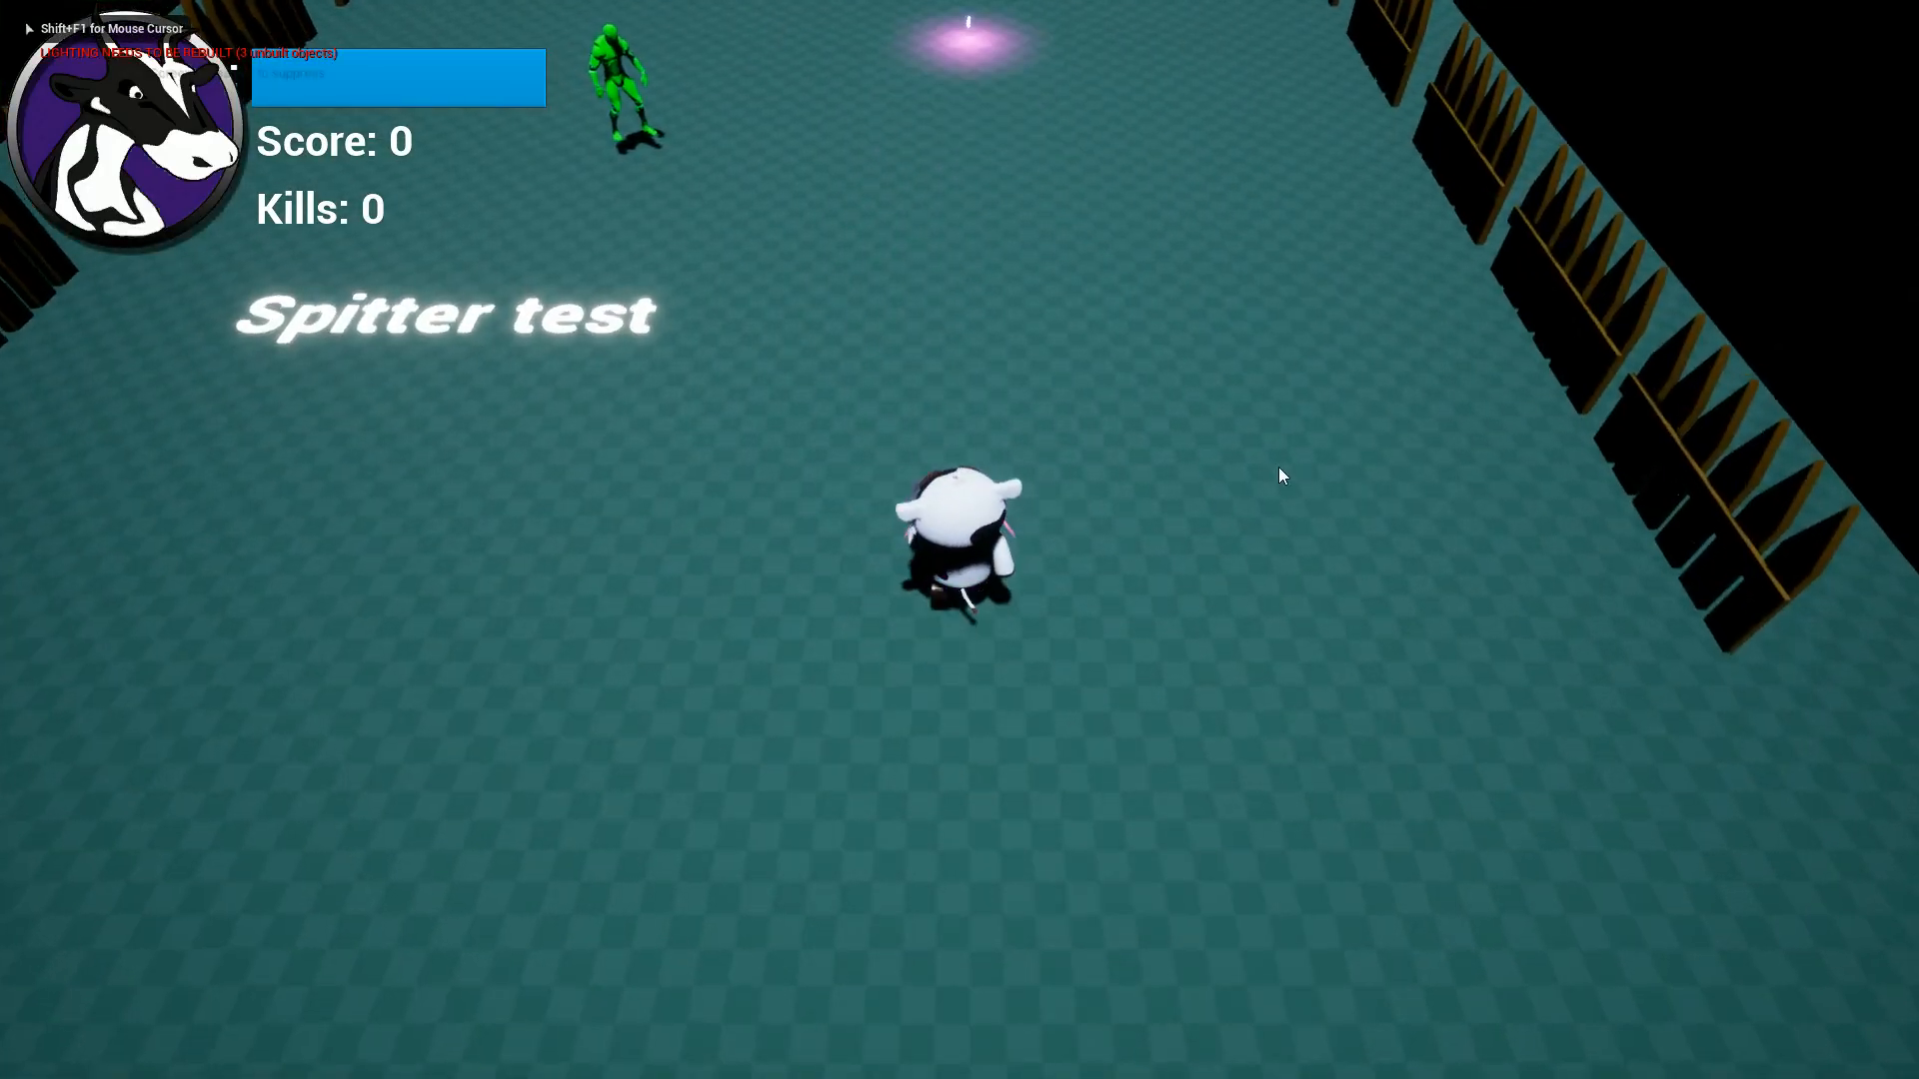